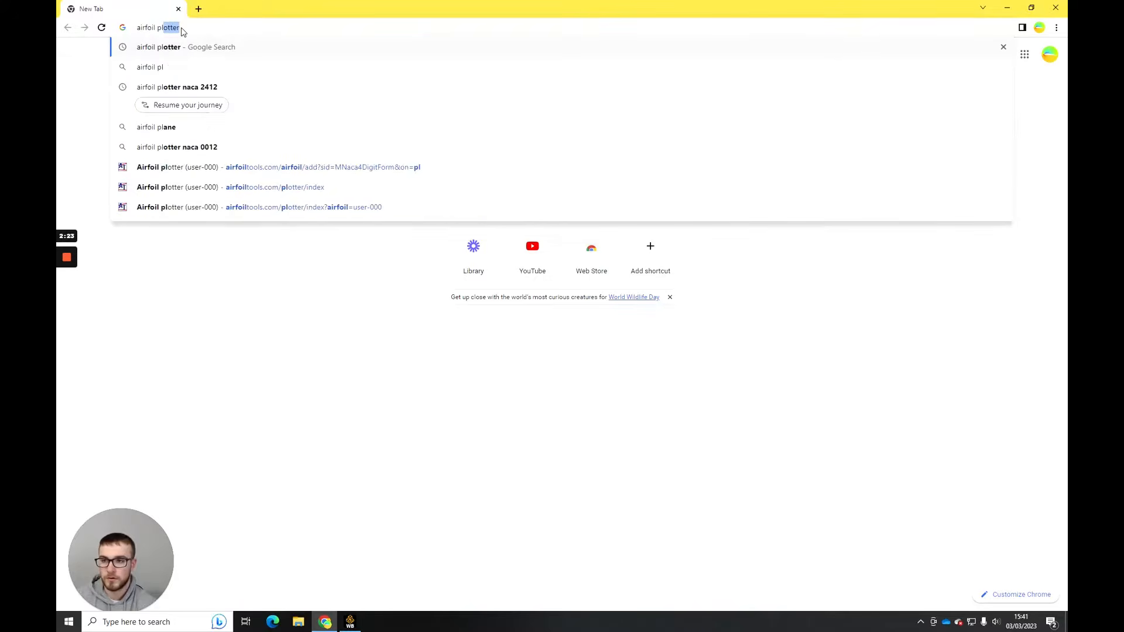
- Search the web for "airfoil plotter naca 2412" and open the Airfoil Tools NACA 4 digit generator
{"action": "type", "text": "er anac"}
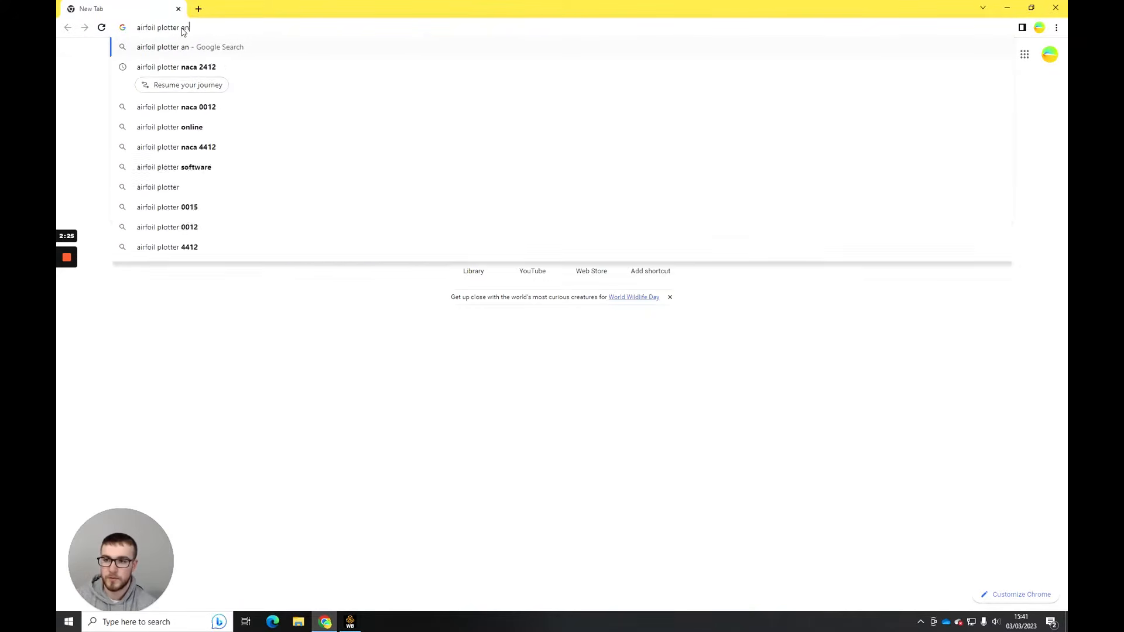
{"action": "key", "text": "BackSpace"}
{"action": "key", "text": "BackSpace"}
{"action": "key", "text": "BackSpace"}
{"action": "key", "text": "BackSpace"}
{"action": "type", "text": "naca "}
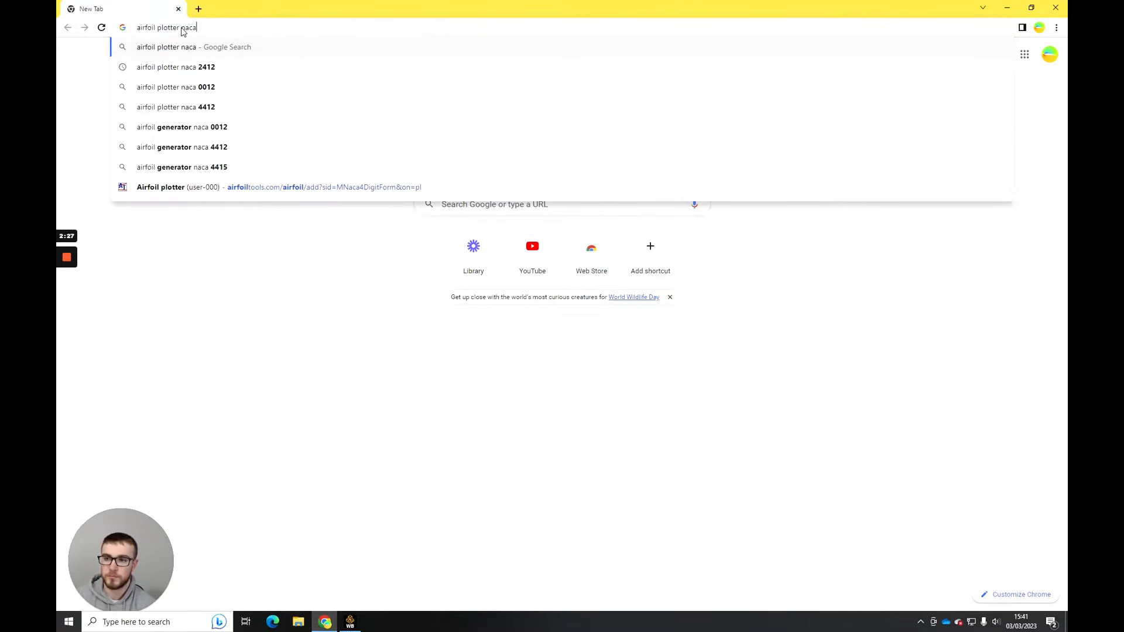
{"action": "type", "text": "2412"}
{"action": "key", "text": "Return"}
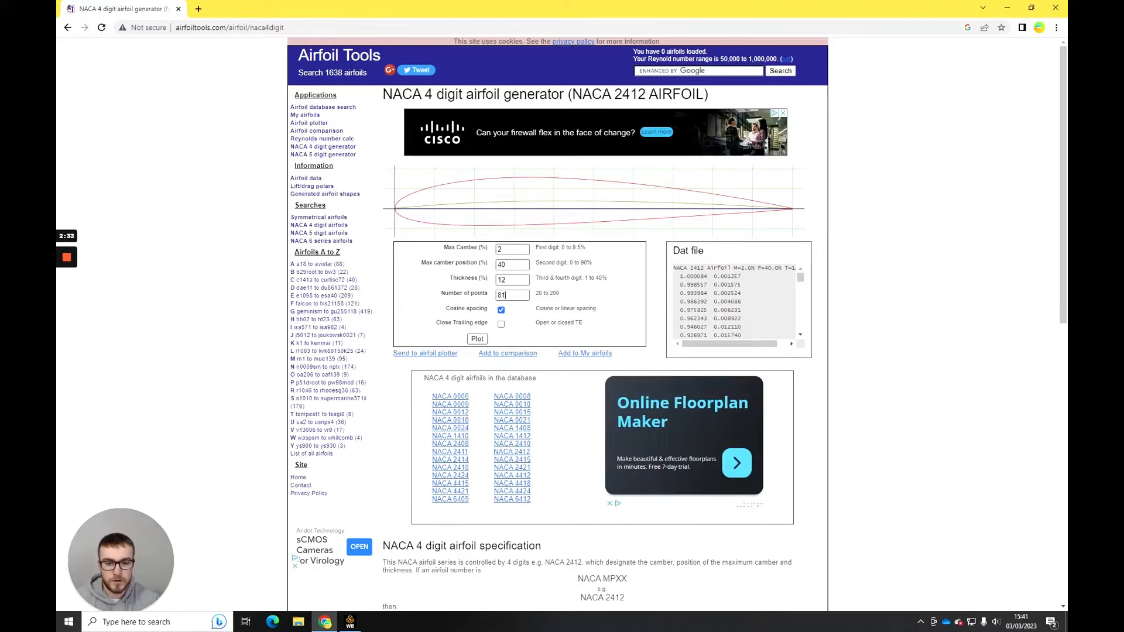
- Plot the NACA 2412 airfoil with 200 points and a closed trailing edge
{"action": "double_click", "coordinate": [501, 295]}
{"action": "left_click", "coordinate": [518, 251]}
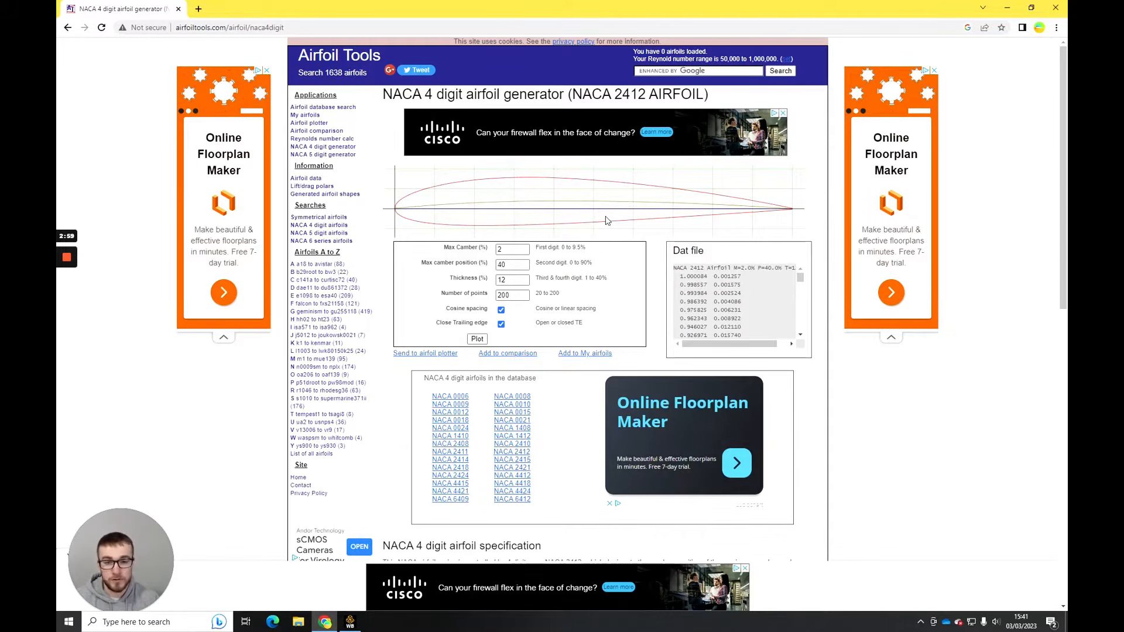
{"action": "left_click", "coordinate": [482, 339]}
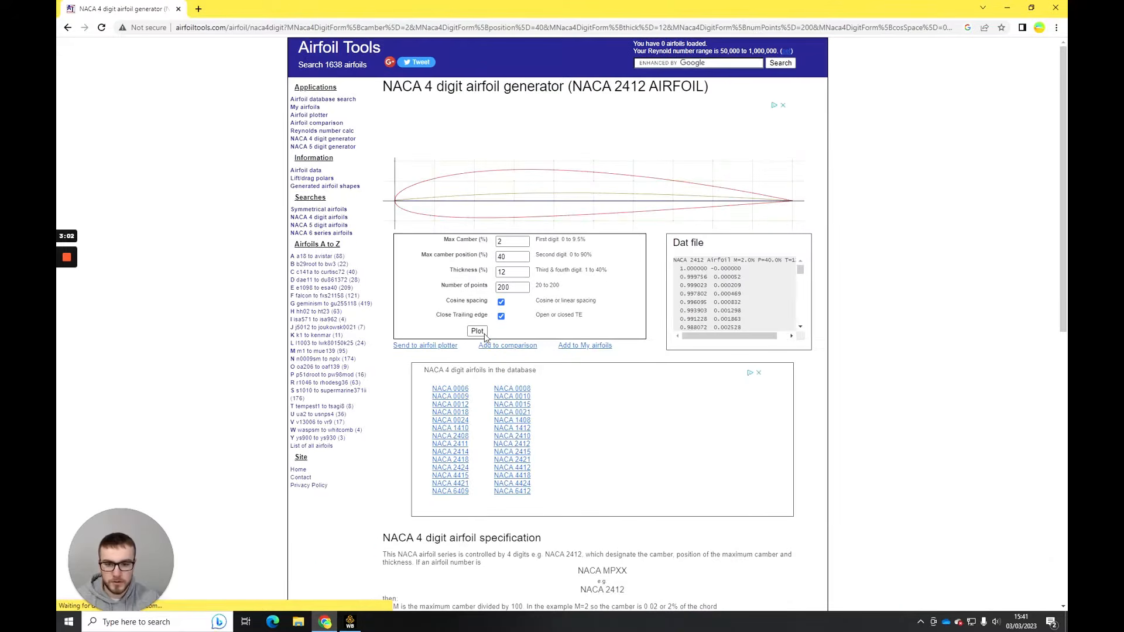
- Send the generated airfoil to the airfoil plotter and replot it with a chord of 1000 mm
{"action": "left_click", "coordinate": [436, 346]}
{"action": "scroll", "coordinate": [492, 381], "scroll_direction": "down", "scroll_amount": 3}
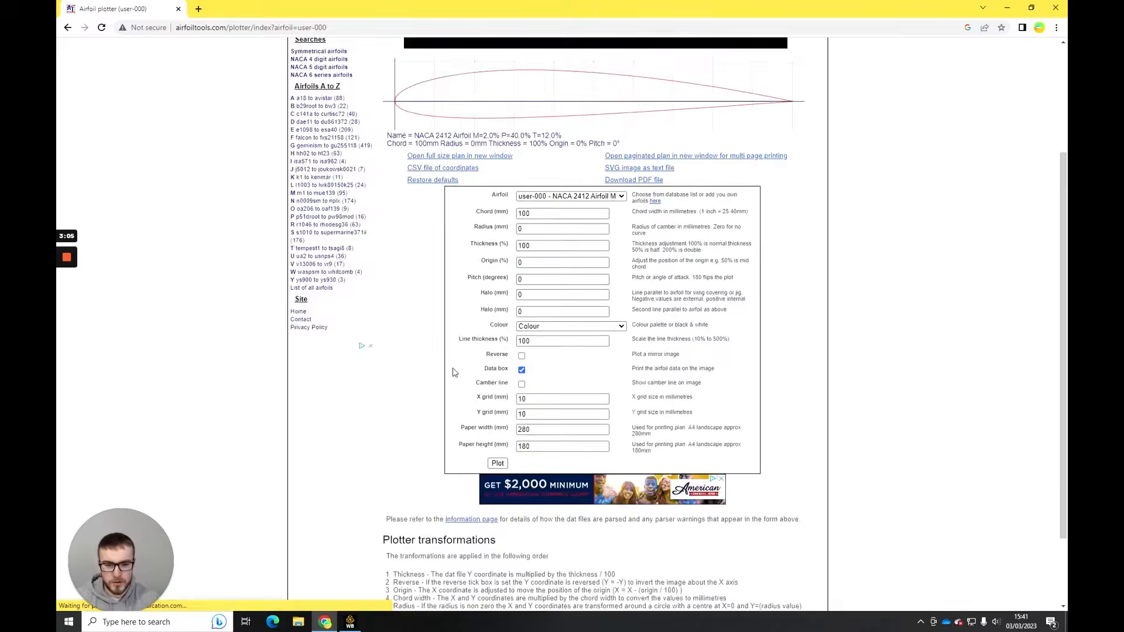
{"action": "scroll", "coordinate": [454, 369], "scroll_direction": "up", "scroll_amount": 2}
{"action": "type", "text": "0"}
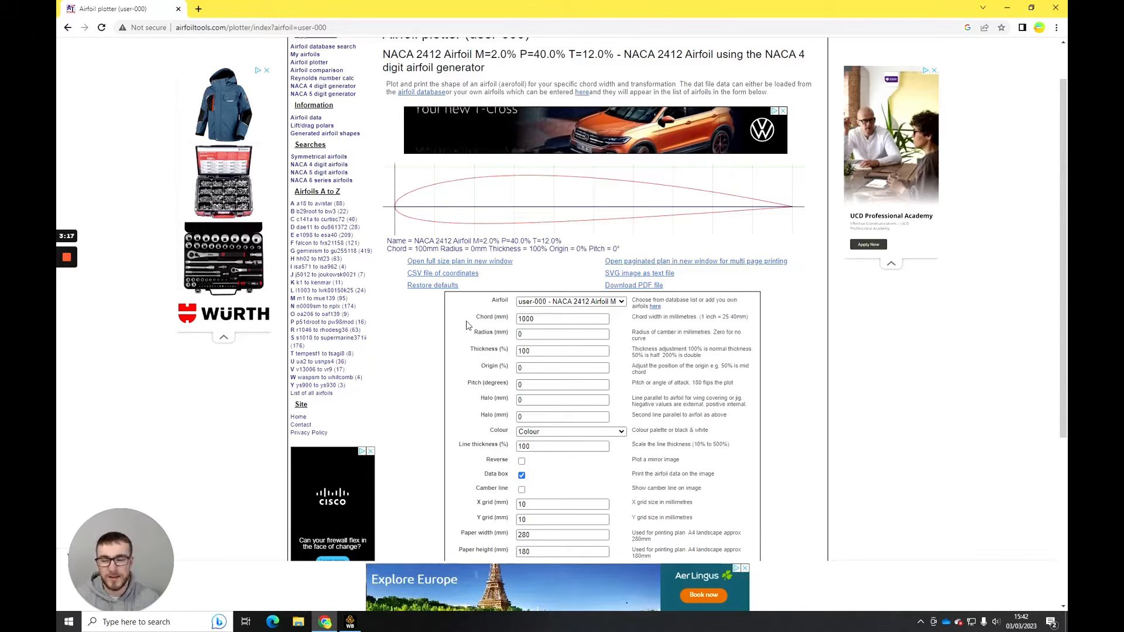
{"action": "scroll", "coordinate": [490, 329], "scroll_direction": "down", "scroll_amount": 1}
{"action": "scroll", "coordinate": [490, 329], "scroll_direction": "down", "scroll_amount": 1}
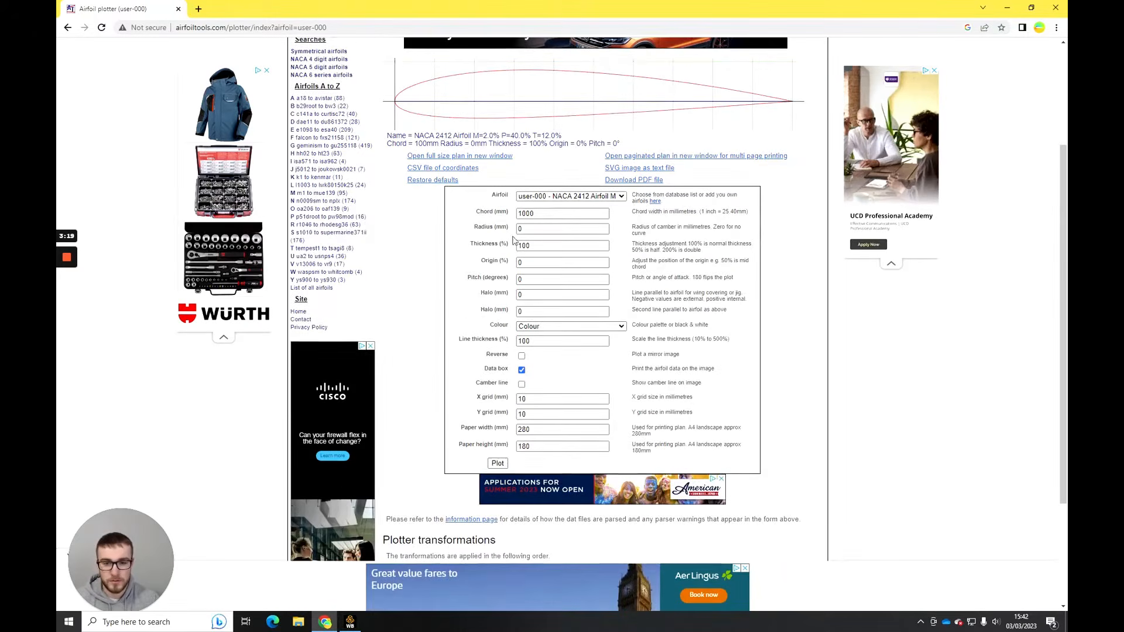
{"action": "left_click", "coordinate": [497, 463]}
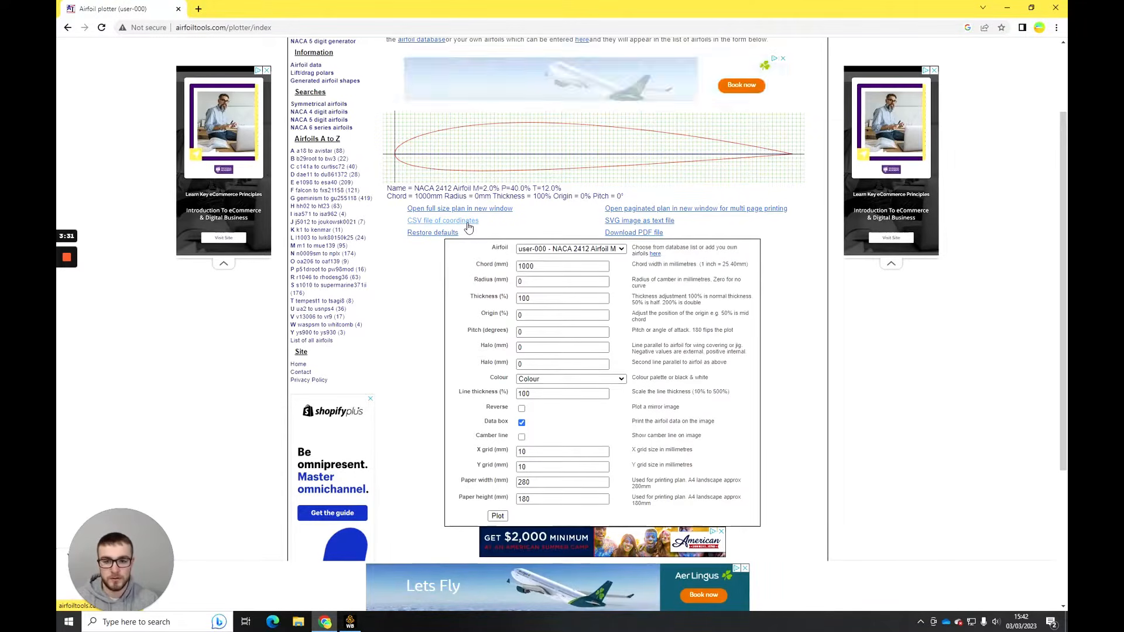
- Download the CSV file of the airfoil coordinates and open it in Excel
{"action": "left_click", "coordinate": [467, 226]}
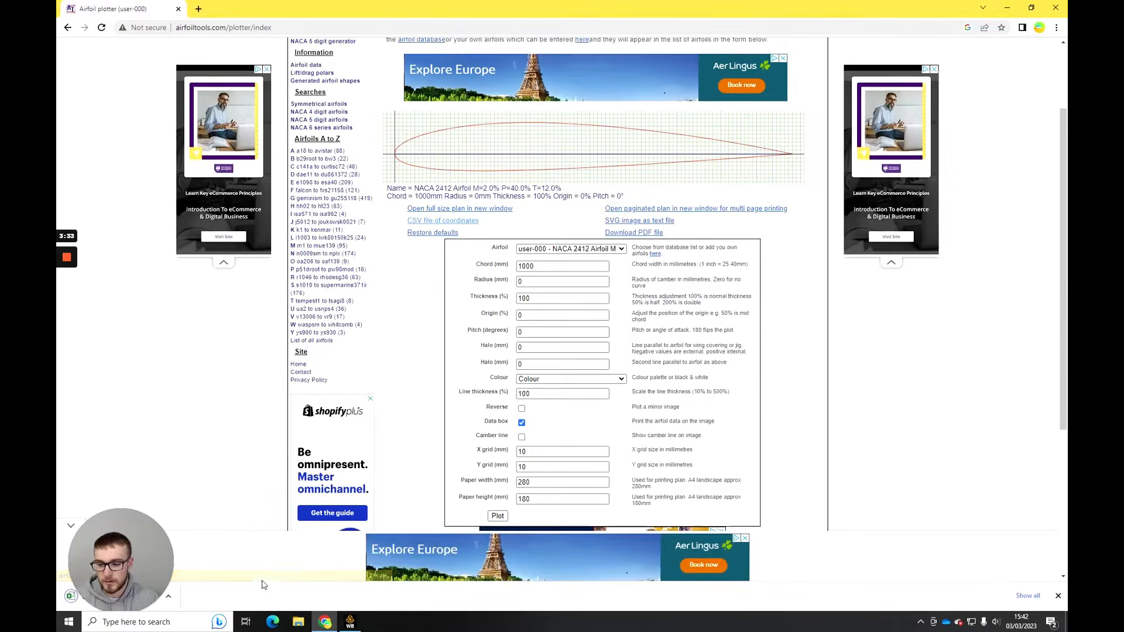
{"action": "left_click", "coordinate": [169, 603]}
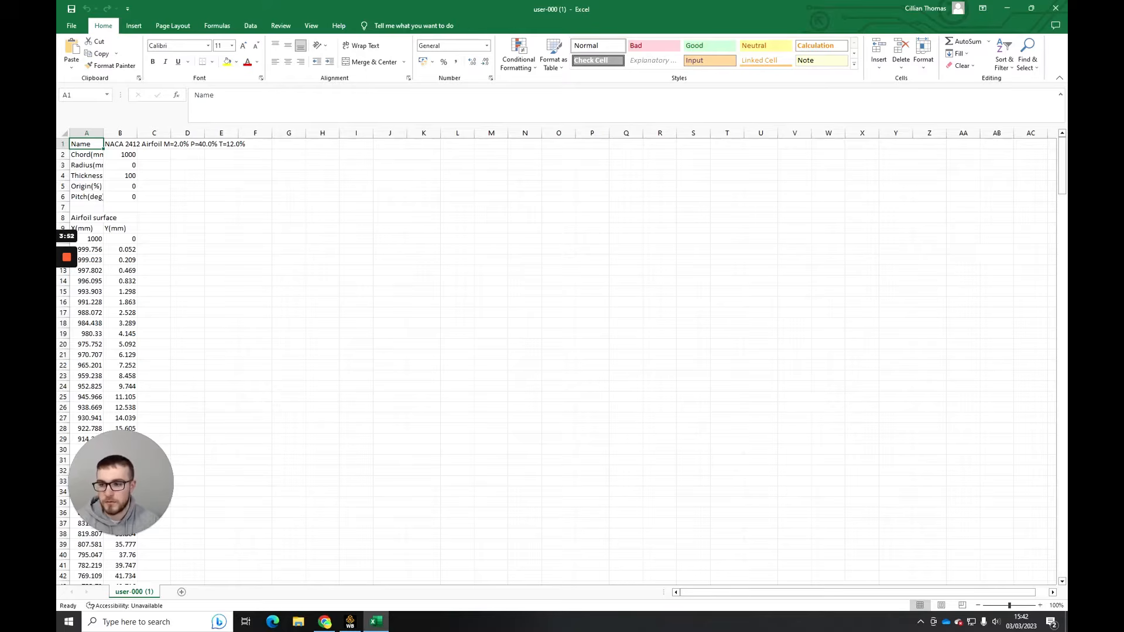
{"action": "left_click", "coordinate": [154, 176]}
- Delete rows 1 to 8 above the X(mm) and Y(mm) headings
{"action": "left_click", "coordinate": [62, 144]}
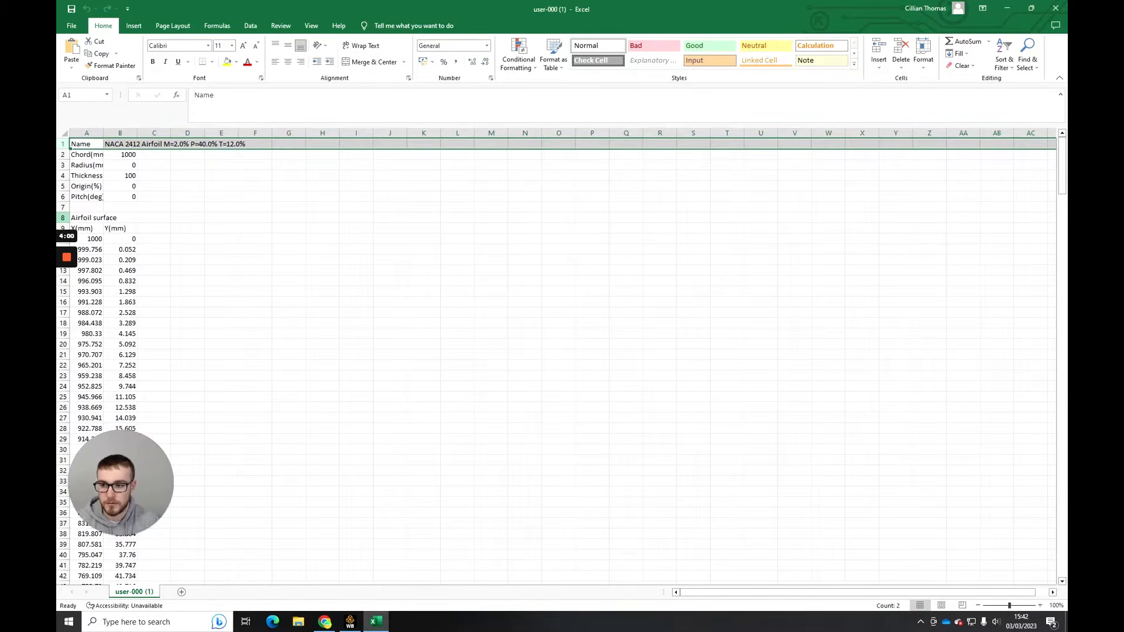
{"action": "left_click_drag", "start_coordinate": [63, 144], "coordinate": [62, 217]}
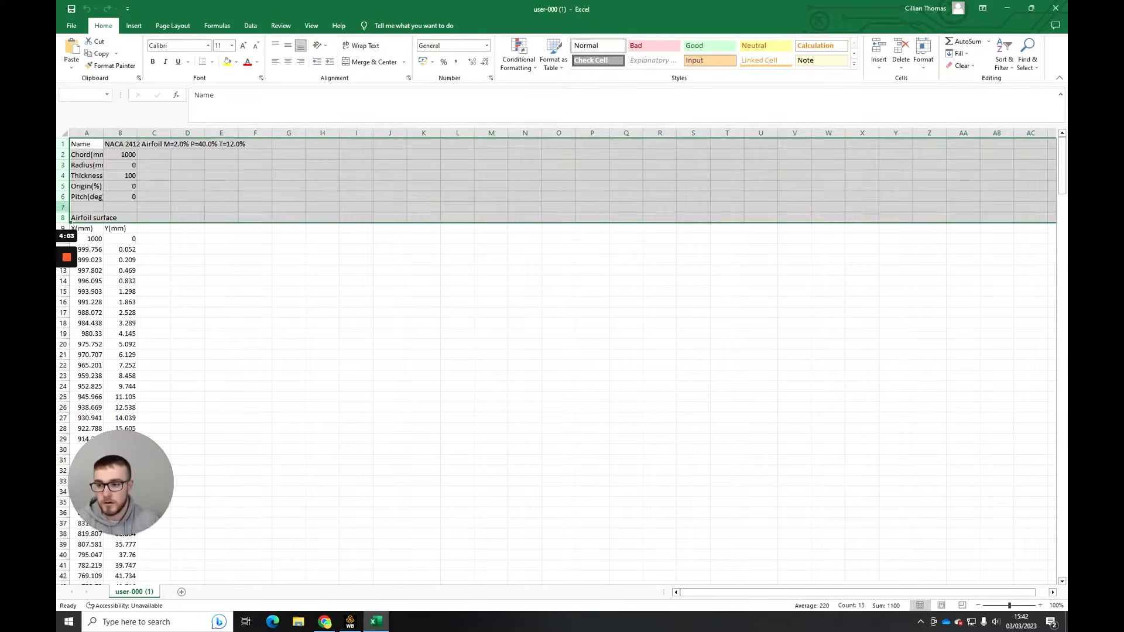
{"action": "right_click", "coordinate": [71, 218]}
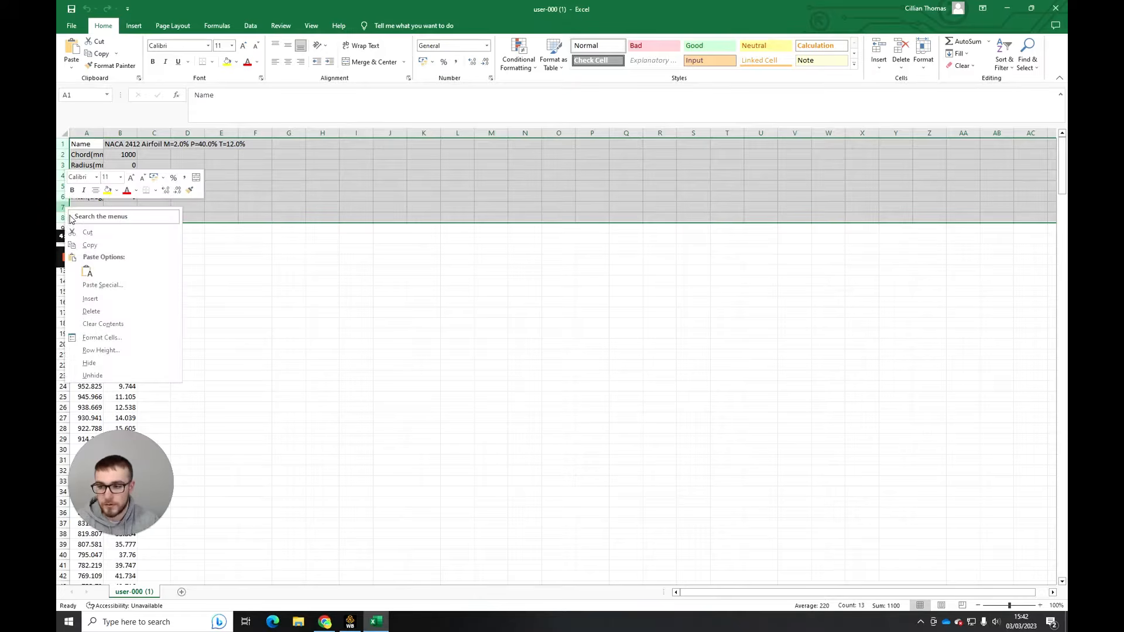
{"action": "left_click", "coordinate": [91, 311]}
{"action": "left_click", "coordinate": [187, 239]}
- Insert two empty columns before the X coordinate column
{"action": "right_click", "coordinate": [87, 133]}
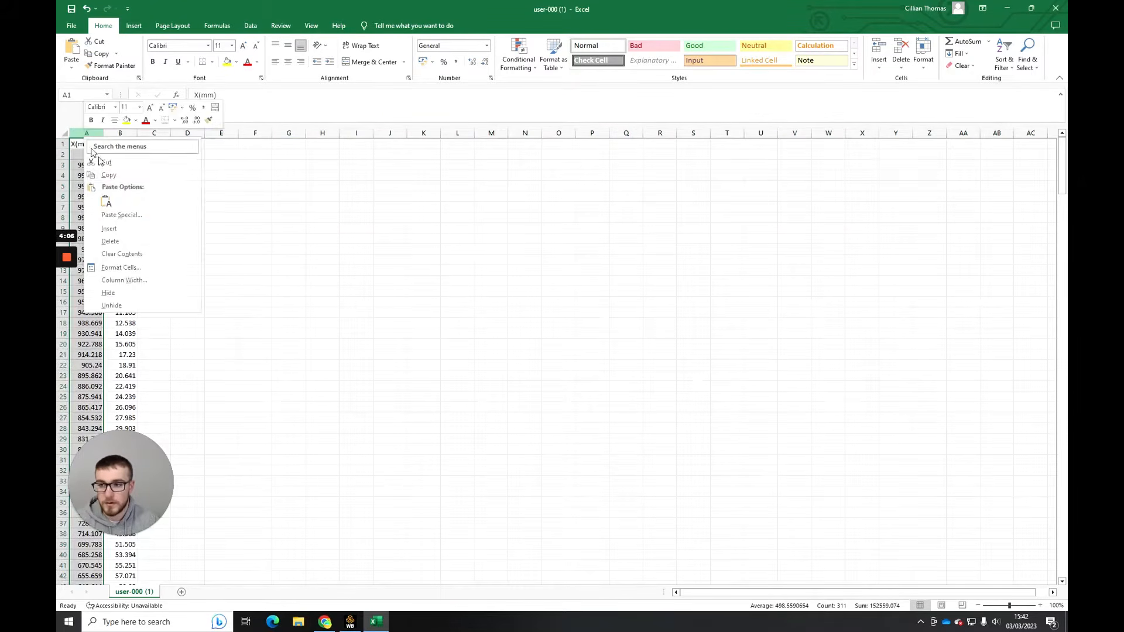
{"action": "left_click", "coordinate": [117, 230]}
{"action": "right_click", "coordinate": [87, 136]}
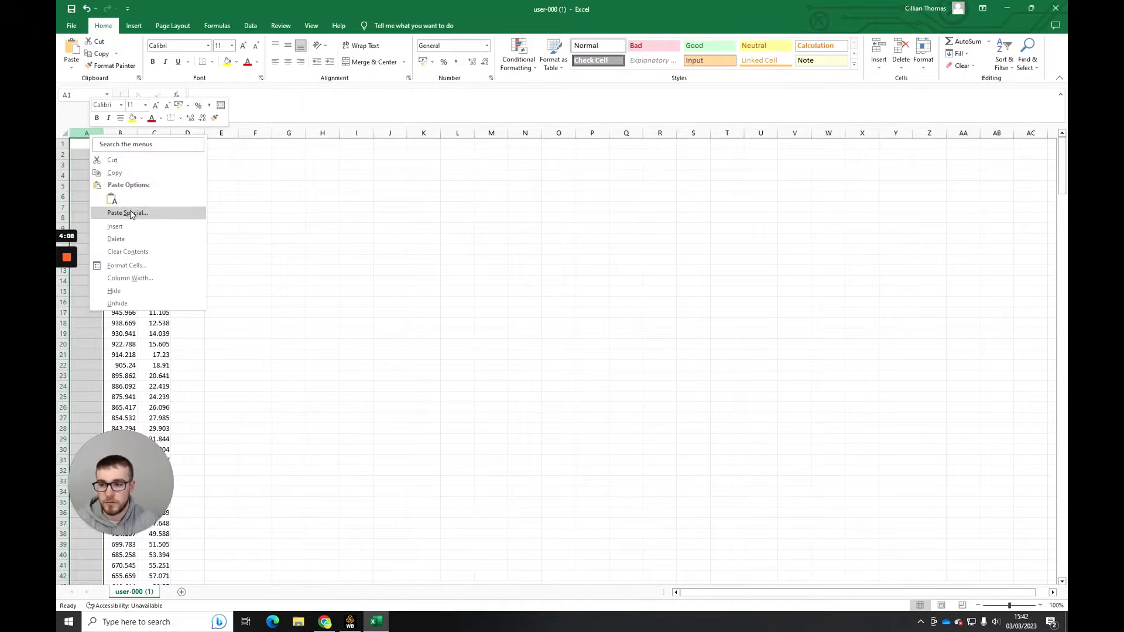
{"action": "left_click", "coordinate": [117, 230]}
{"action": "left_click", "coordinate": [86, 154]}
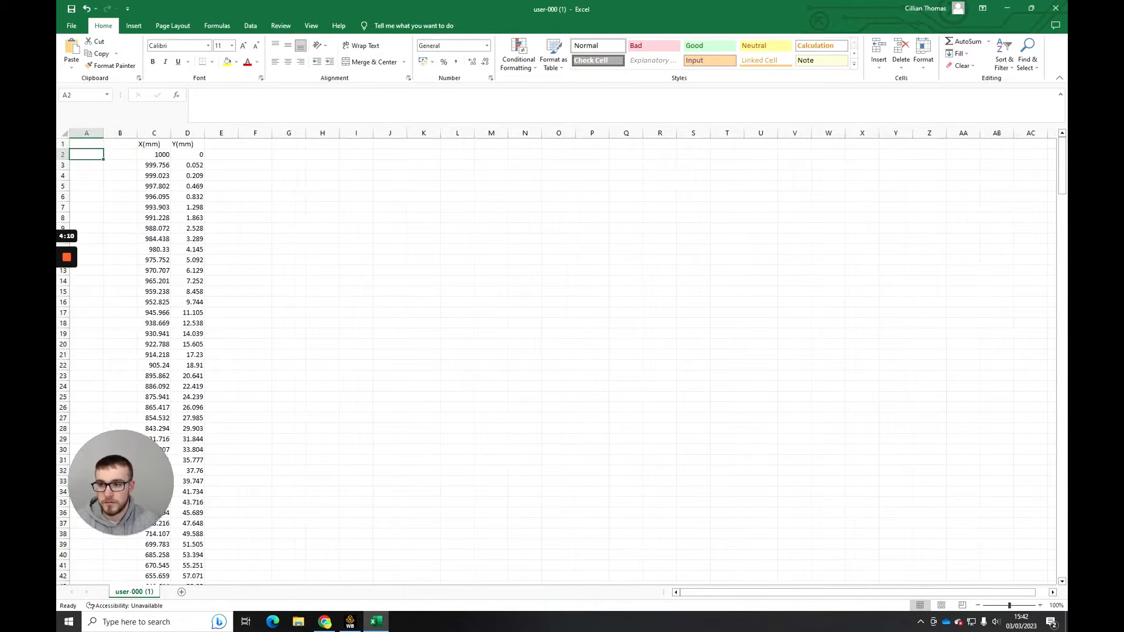
- Enter the headings #group, #point, #x, #y and #z in cells A1 to E1
{"action": "left_click", "coordinate": [154, 144]}
{"action": "left_click", "coordinate": [87, 144]}
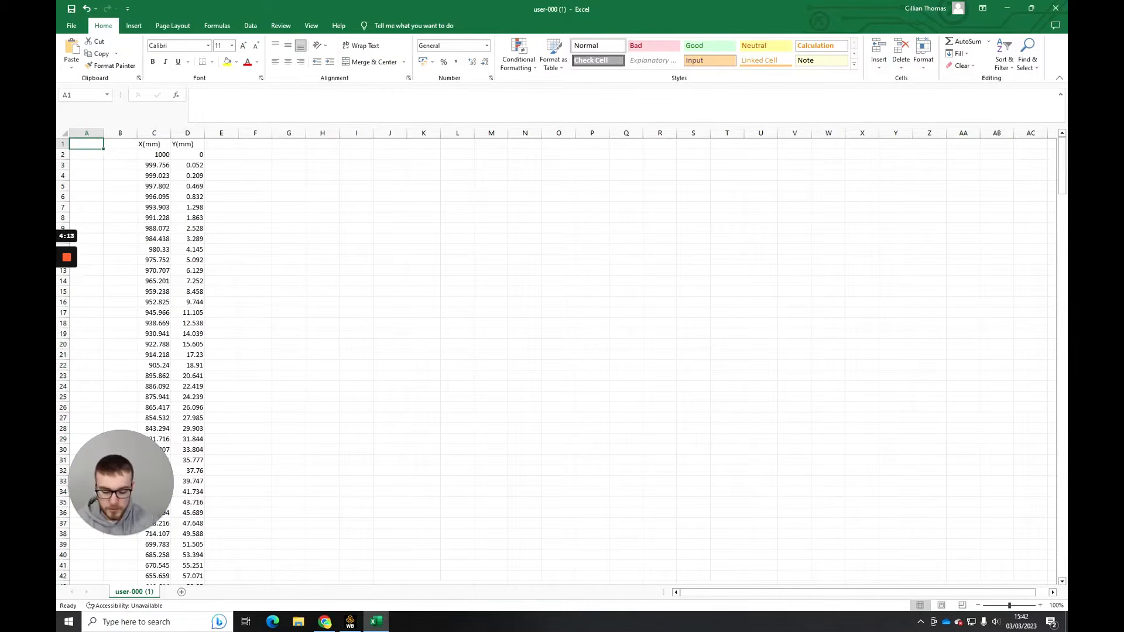
{"action": "type", "text": "#group"}
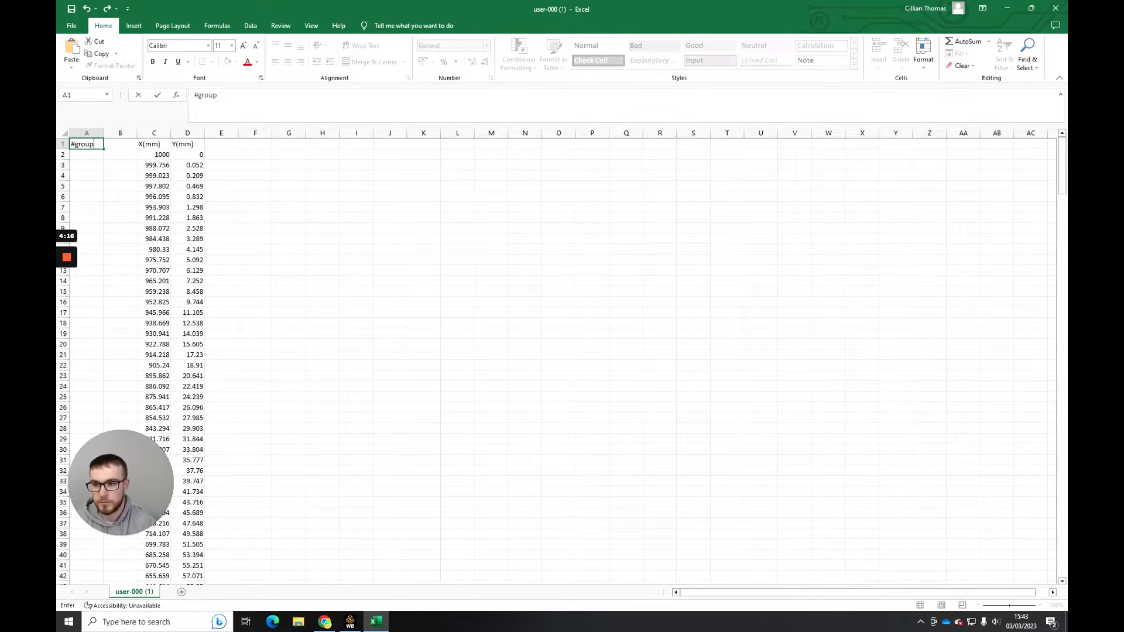
{"action": "key", "text": "Tab"}
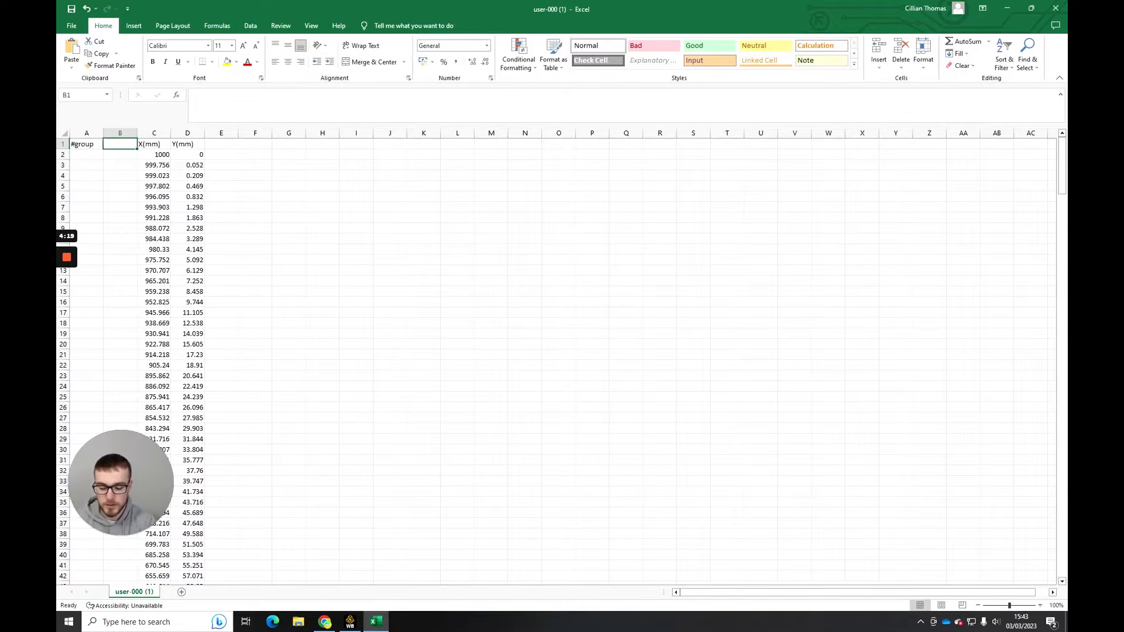
{"action": "type", "text": "#point"}
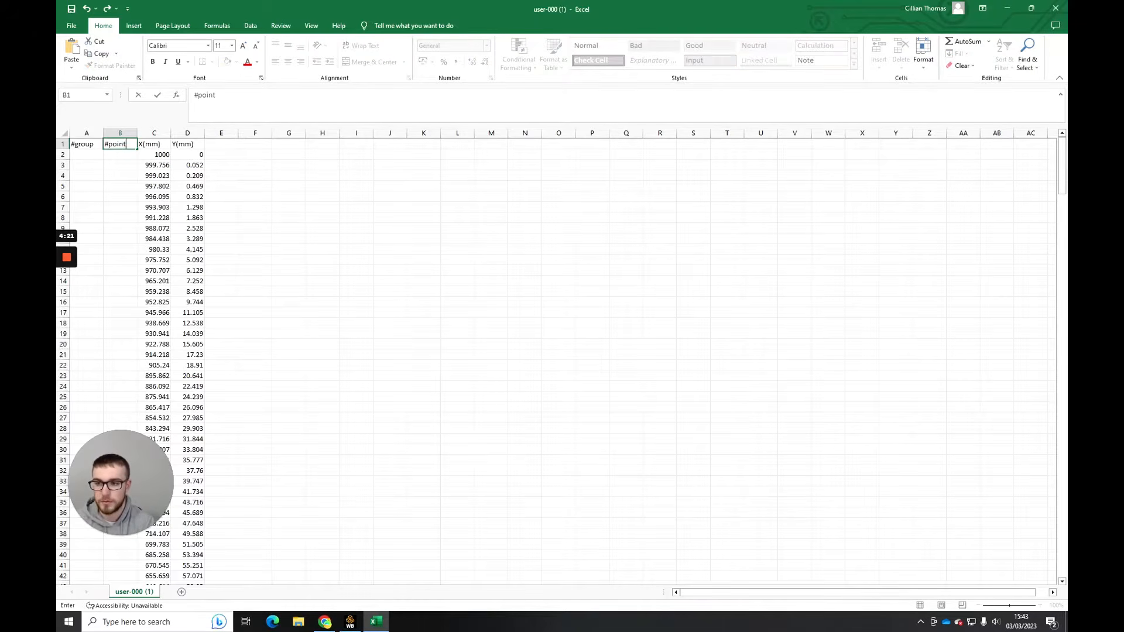
{"action": "key", "text": "Tab"}
{"action": "type", "text": "#x"}
{"action": "key", "text": "Tab"}
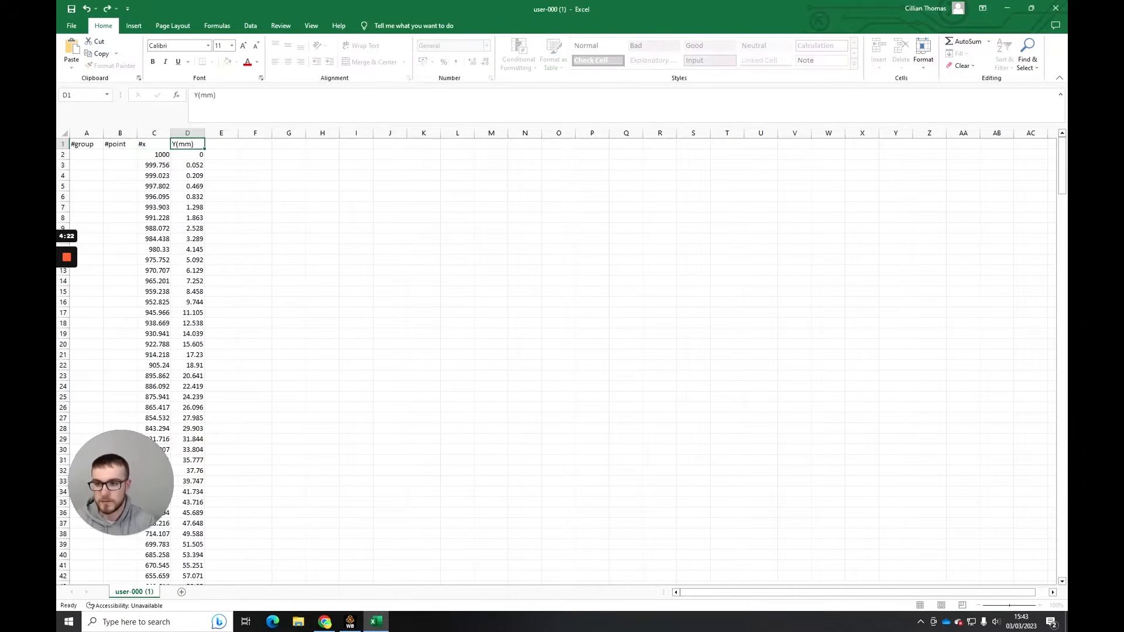
{"action": "type", "text": "'"}
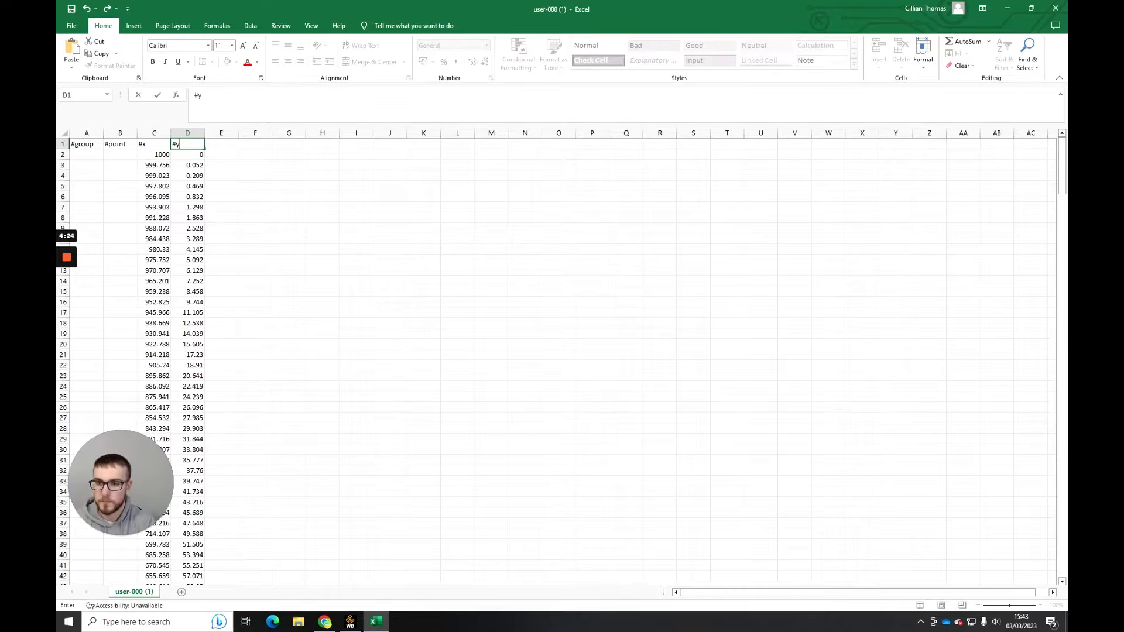
{"action": "key", "text": "Tab"}
{"action": "type", "text": "#z"}
{"action": "key", "text": "Return"}
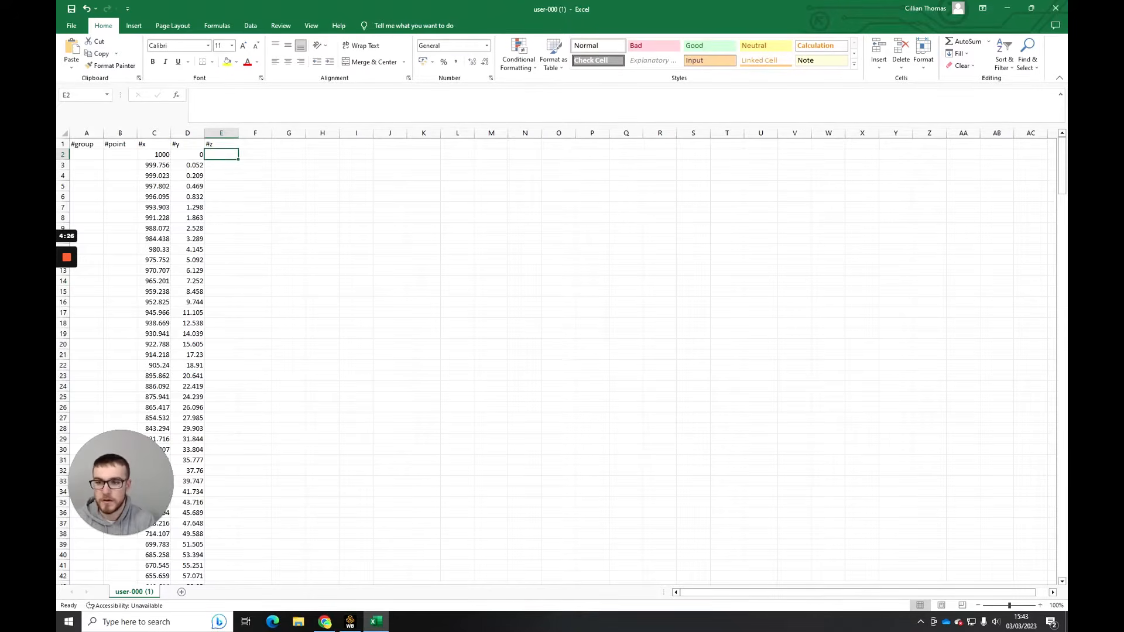
- Enter 1 in the first #group cell and fill it down through A202, the last airfoil surface row
{"action": "type", "text": "1"}
{"action": "key", "text": "Return"}
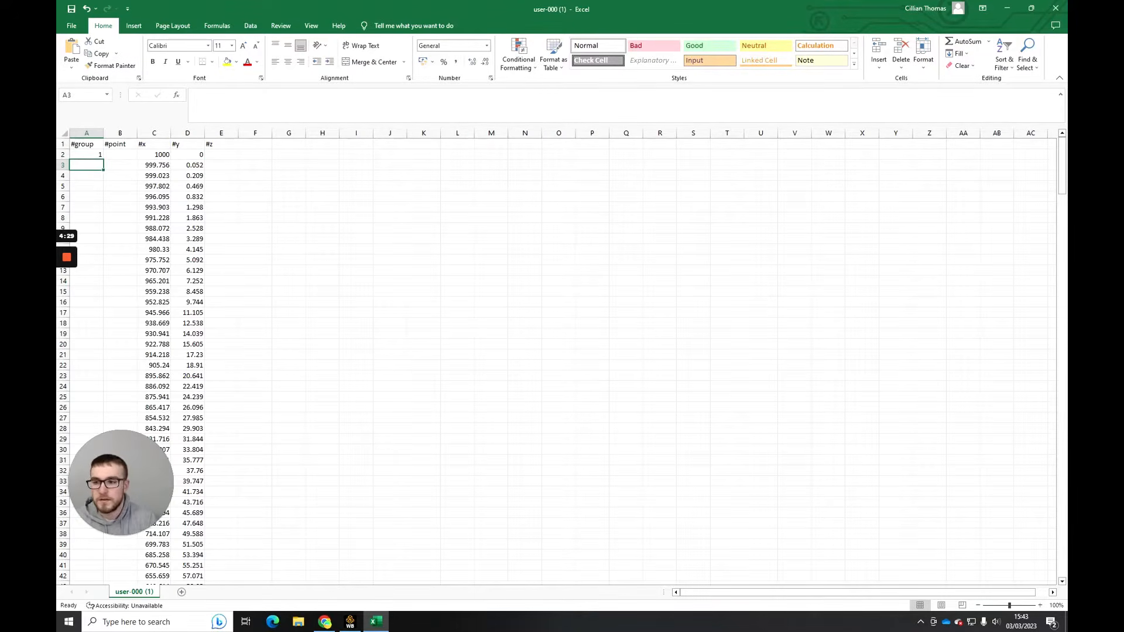
{"action": "left_click", "coordinate": [87, 155]}
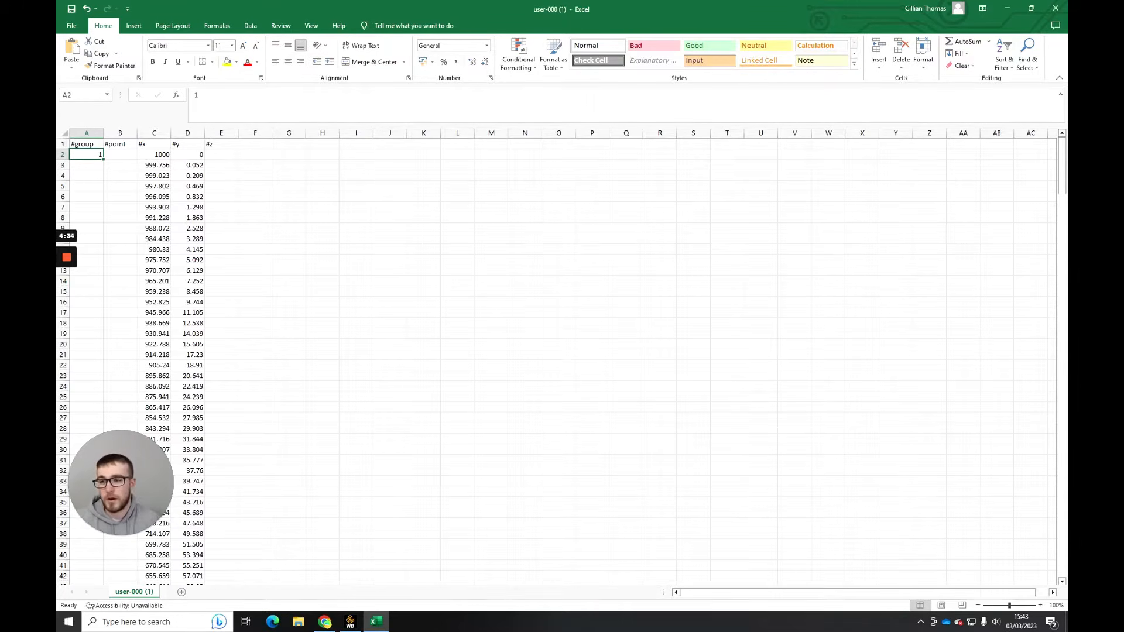
{"action": "left_click_drag", "start_coordinate": [103, 159], "coordinate": [103, 407]}
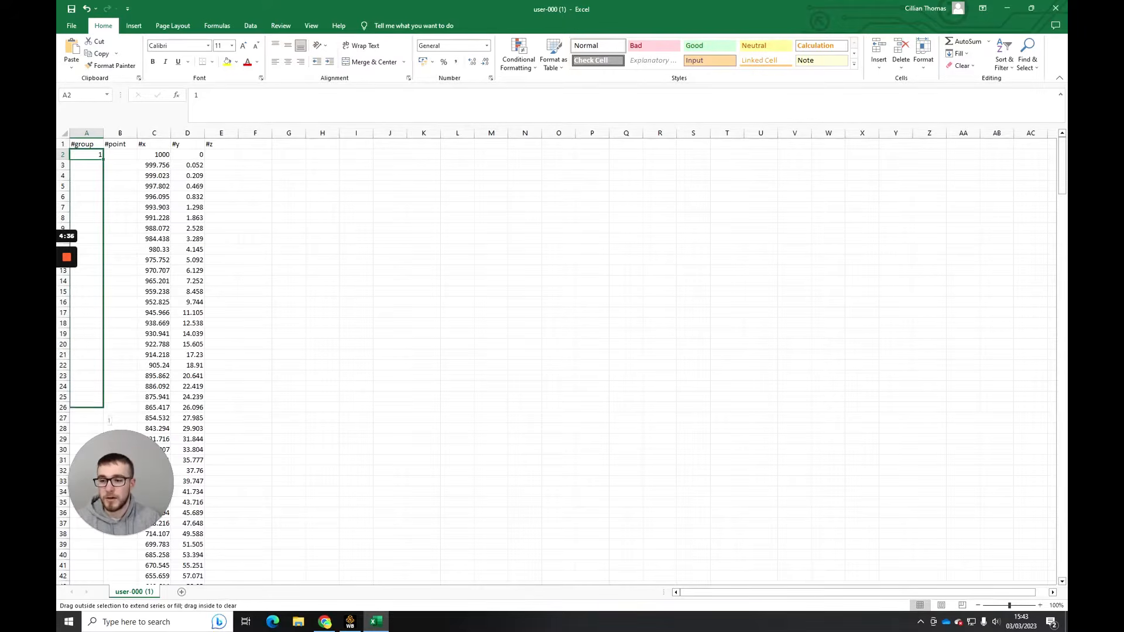
{"action": "left_click_drag", "start_coordinate": [103, 580], "coordinate": [103, 548]}
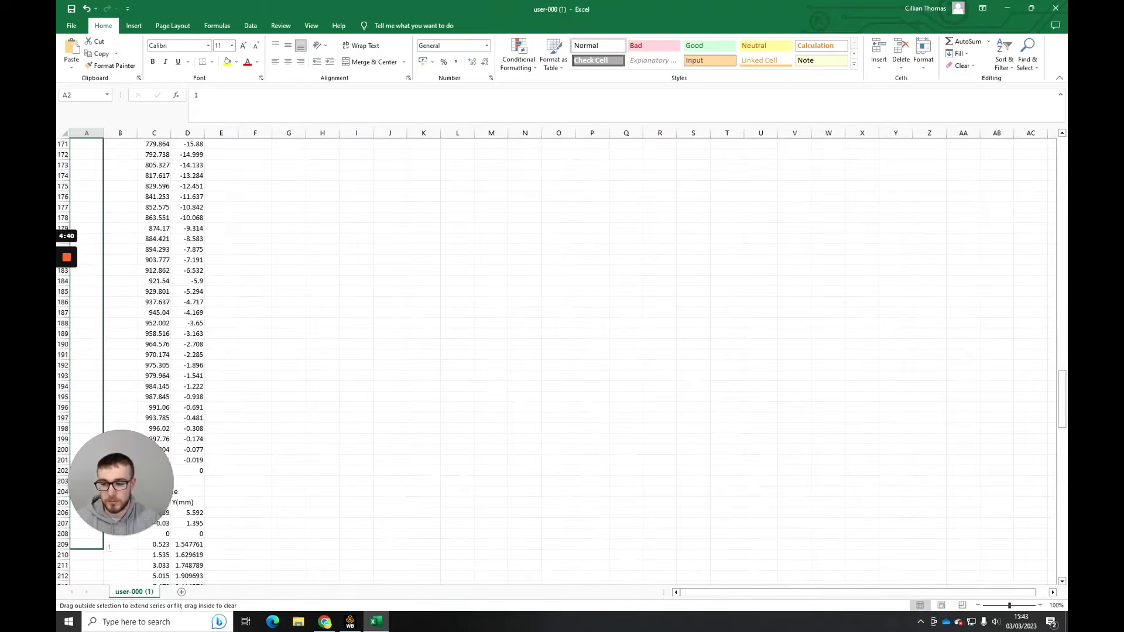
{"action": "left_click_drag", "start_coordinate": [103, 498], "coordinate": [103, 471]}
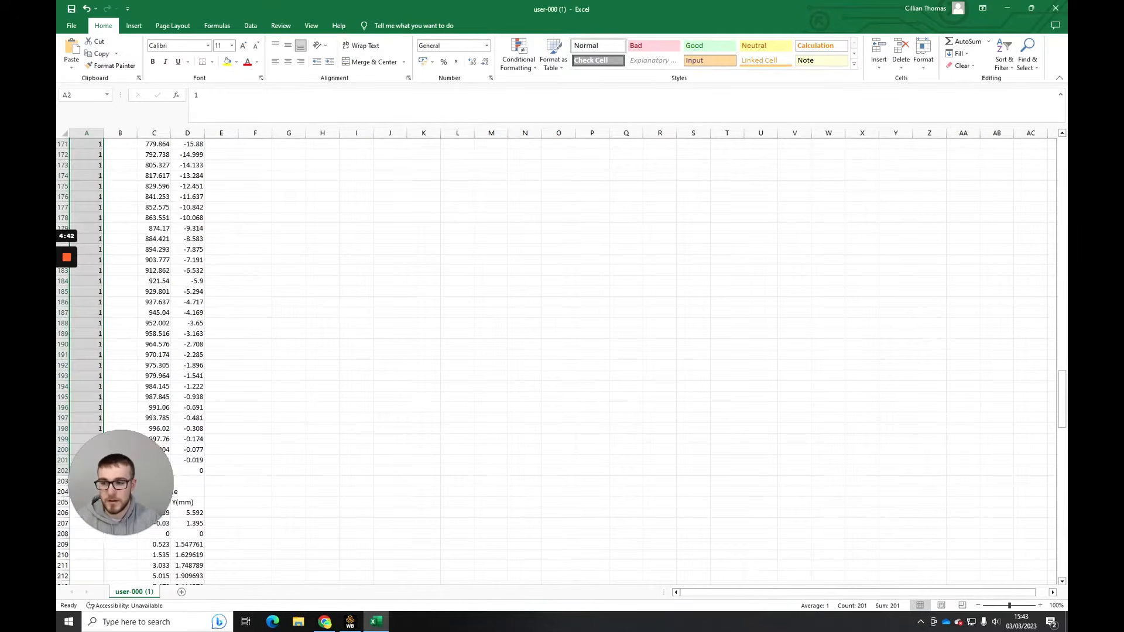
- Enter the point numbers 1, 2, 3 and 4 in cells B2 to B5 of the #point column
{"action": "scroll", "coordinate": [556, 357], "scroll_direction": "up", "scroll_amount": 20}
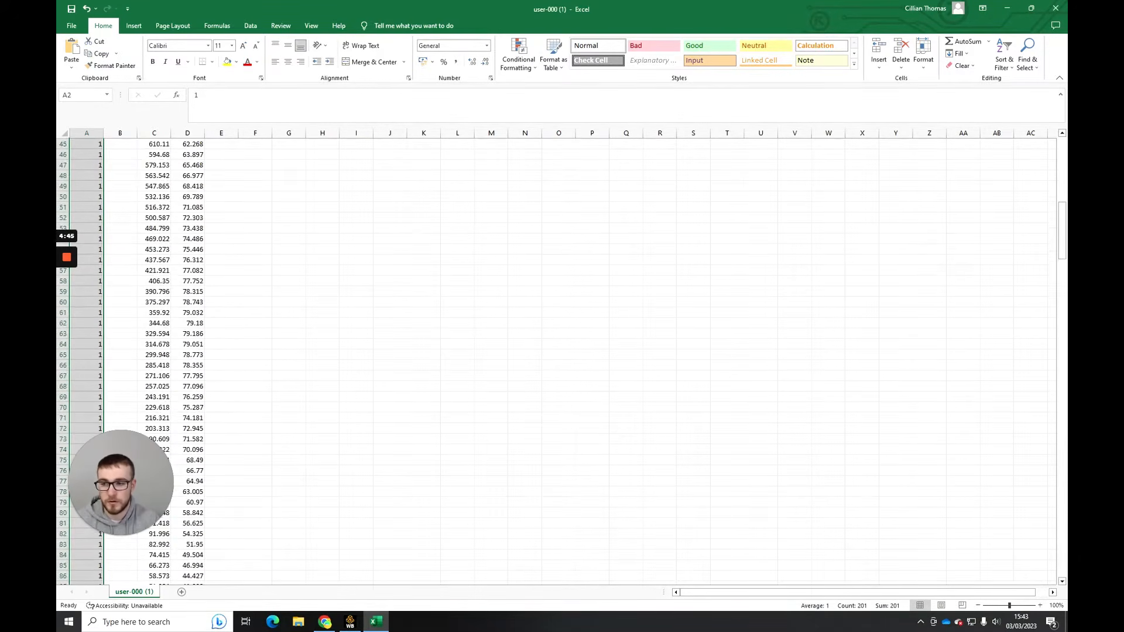
{"action": "scroll", "coordinate": [556, 357], "scroll_direction": "up", "scroll_amount": 15}
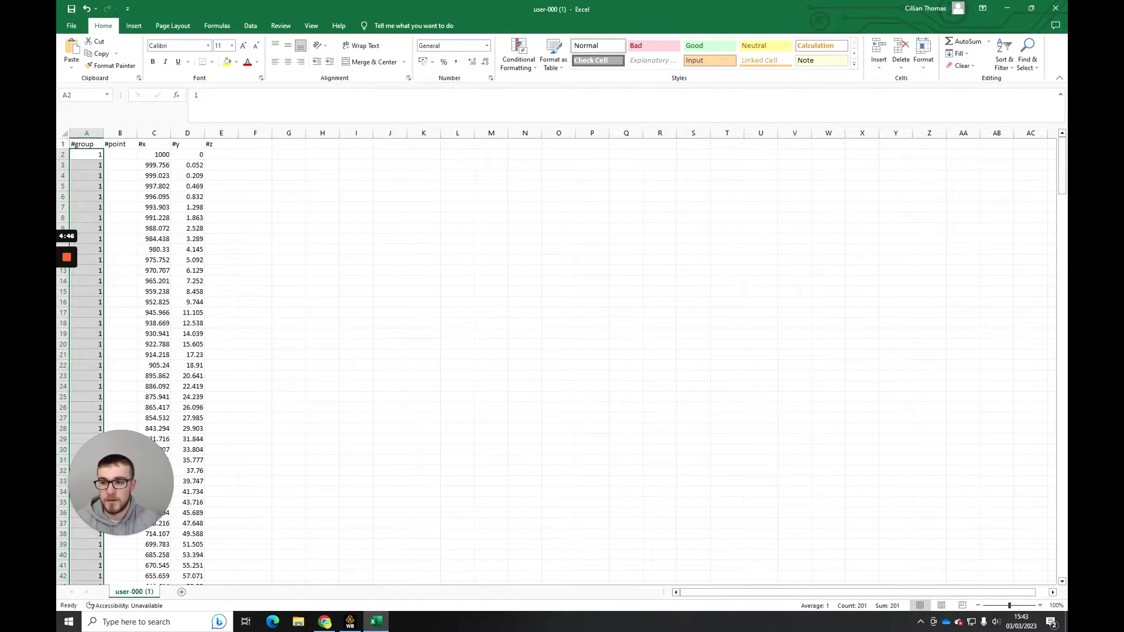
{"action": "left_click", "coordinate": [120, 154]}
{"action": "type", "text": "1"}
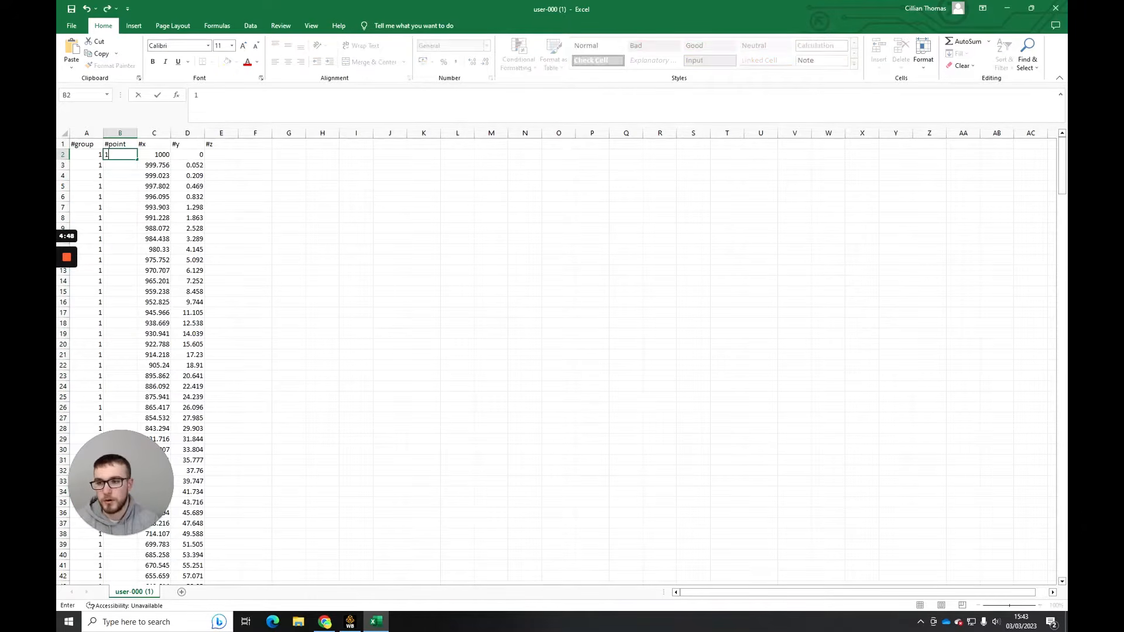
{"action": "key", "text": "Return"}
{"action": "type", "text": "2"}
{"action": "key", "text": "Return"}
{"action": "type", "text": "3"}
{"action": "key", "text": "Return"}
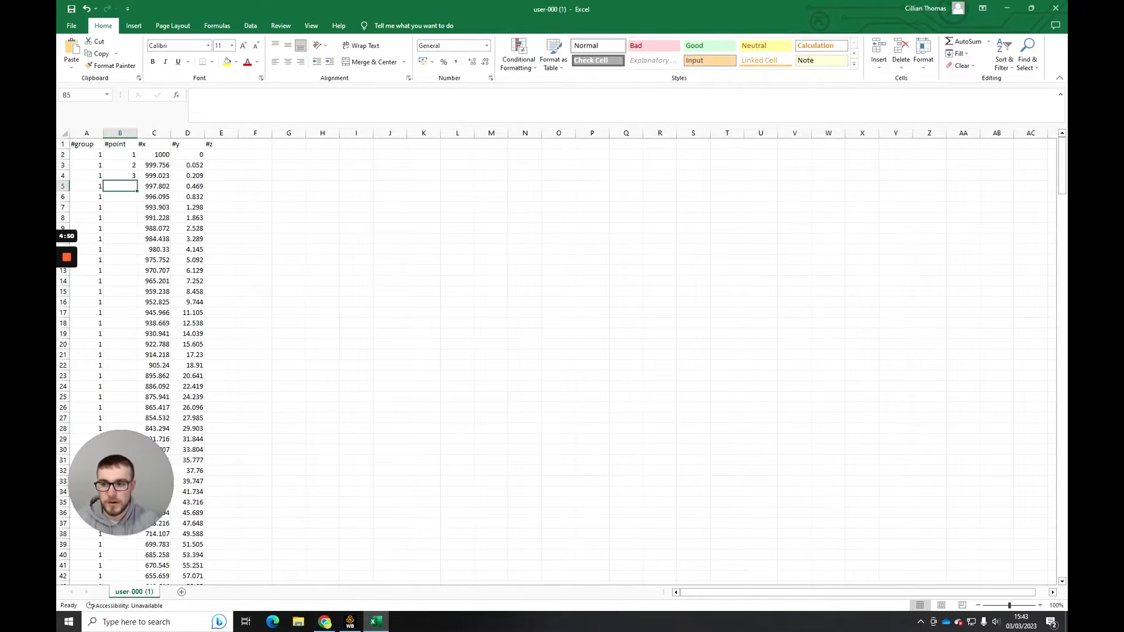
{"action": "type", "text": "4"}
{"action": "key", "text": "Return"}
{"action": "left_click", "coordinate": [120, 186]}
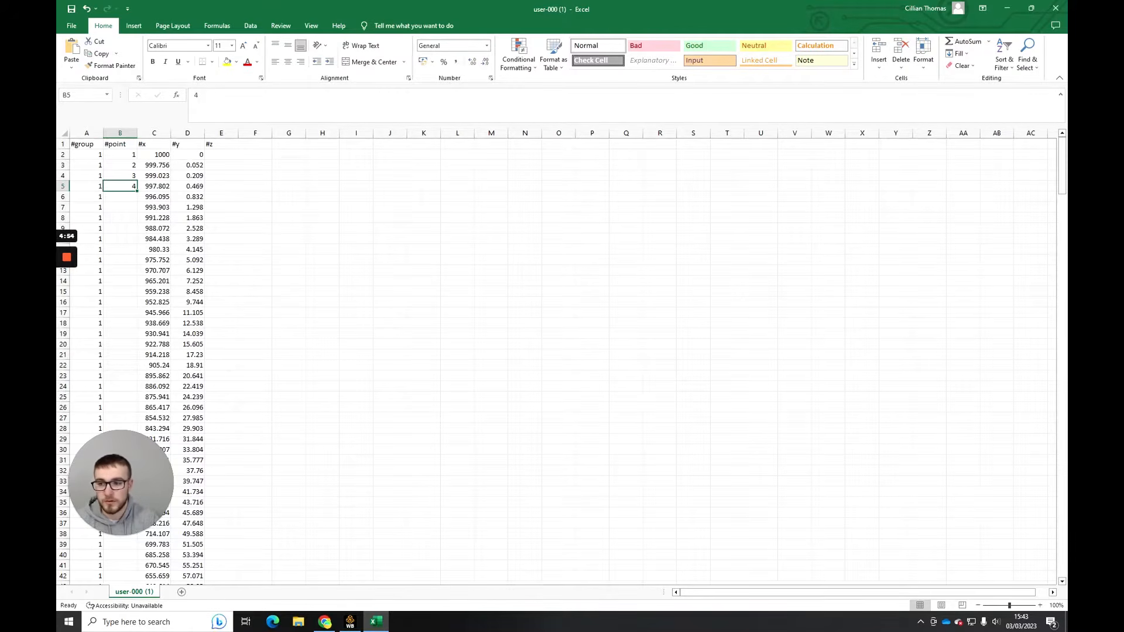
{"action": "left_click", "coordinate": [120, 197]}
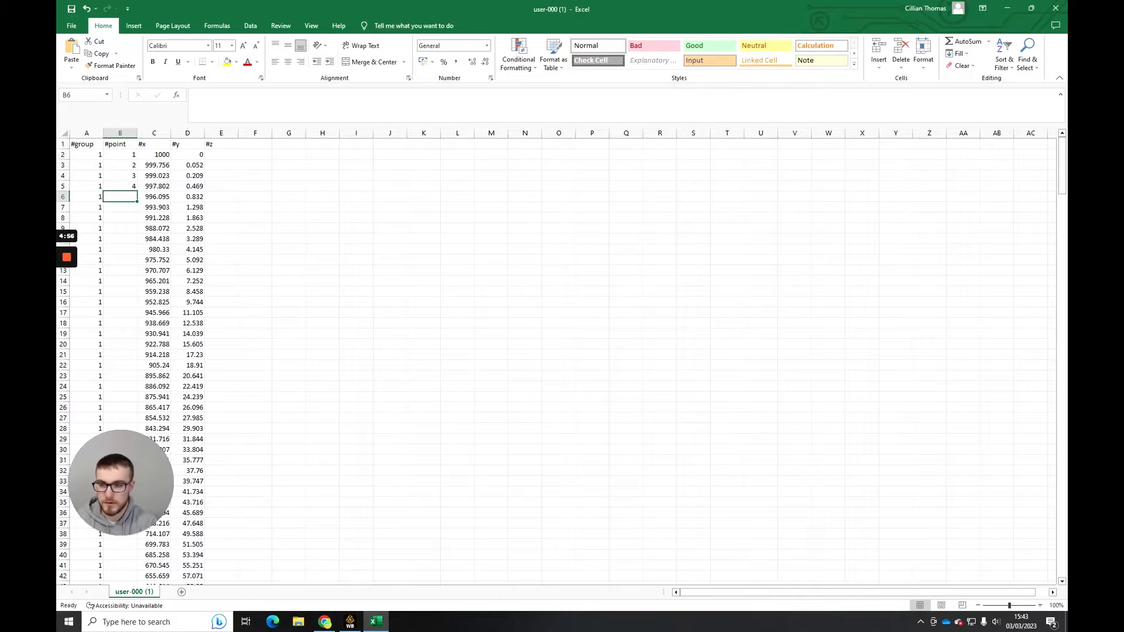
- Enter the formula =B5+1 in cell B6 and fill it down the #point column through B202
{"action": "type", "text": "="}
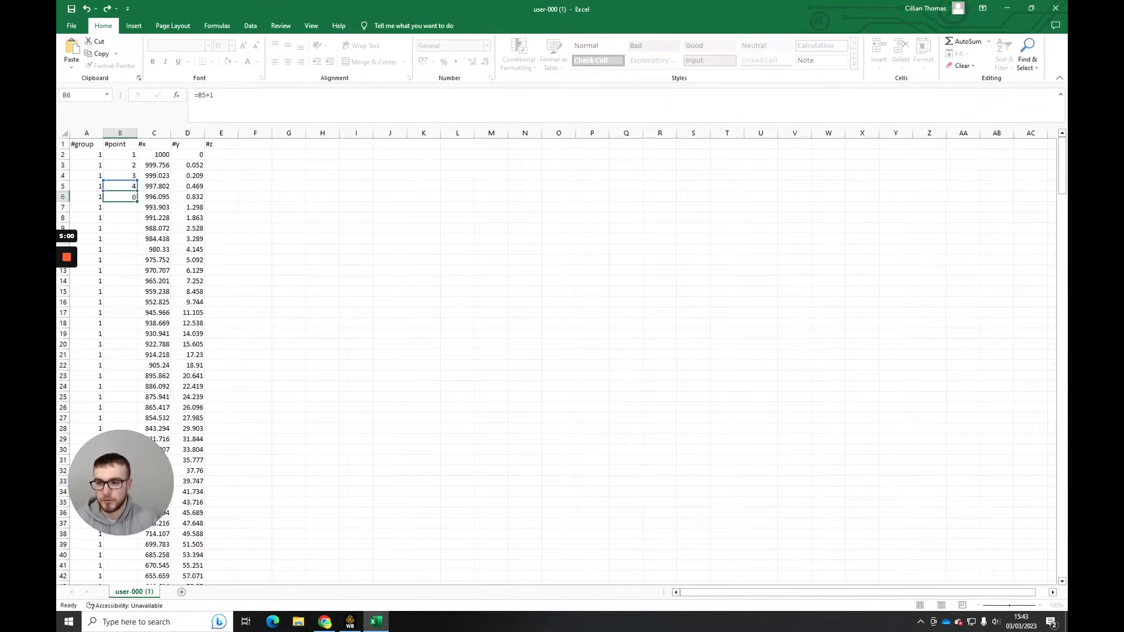
{"action": "type", "text": "B5+1"}
{"action": "key", "text": "Return"}
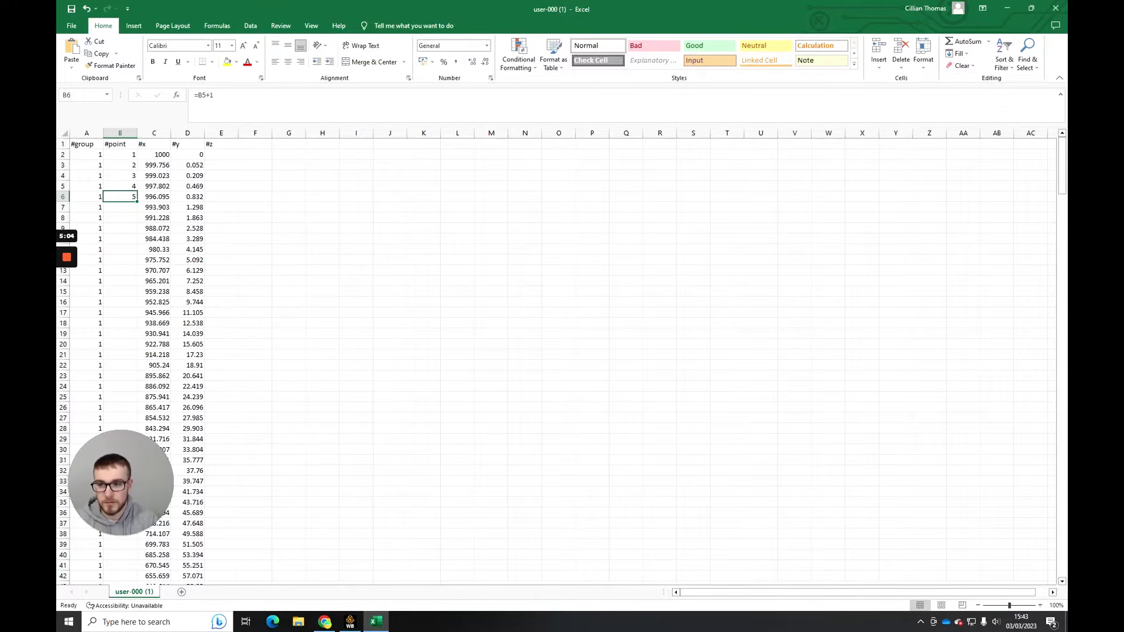
{"action": "left_click_drag", "start_coordinate": [137, 202], "coordinate": [137, 203]}
{"action": "left_click_drag", "start_coordinate": [133, 291], "coordinate": [133, 604]}
{"action": "left_click_drag", "start_coordinate": [133, 377], "coordinate": [133, 377]}
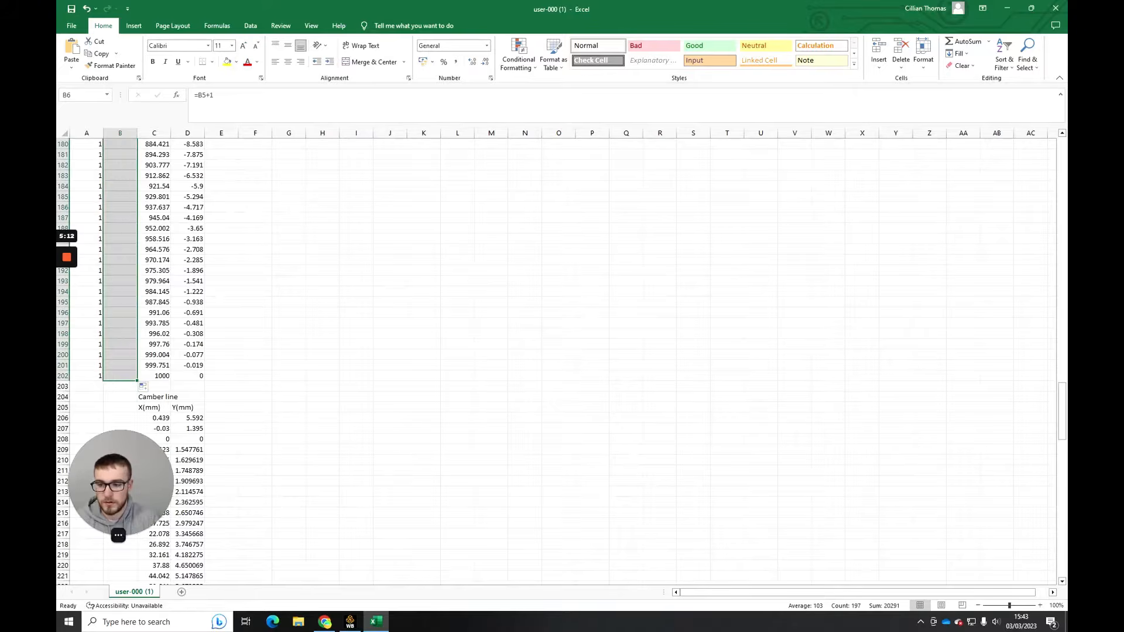
{"action": "left_click", "coordinate": [222, 386]}
- Enter 0 in cells E2 to E4 of the #z column
{"action": "scroll", "coordinate": [221, 387], "scroll_direction": "up", "scroll_amount": 14}
{"action": "scroll", "coordinate": [556, 357], "scroll_direction": "up", "scroll_amount": 20}
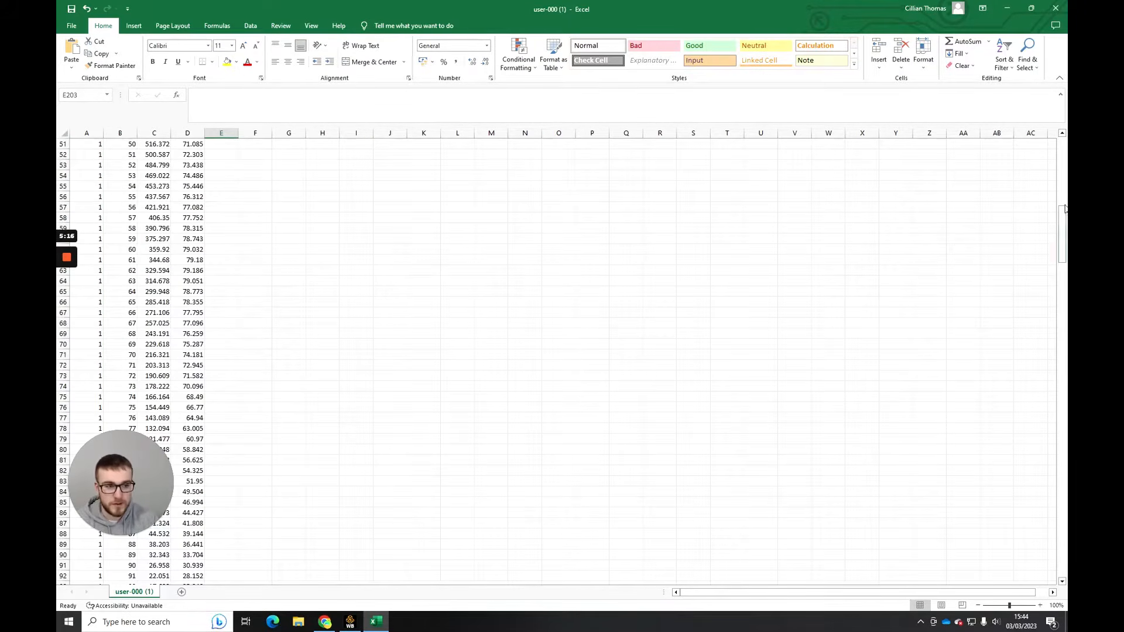
{"action": "left_click_drag", "start_coordinate": [1064, 210], "coordinate": [1065, 141]}
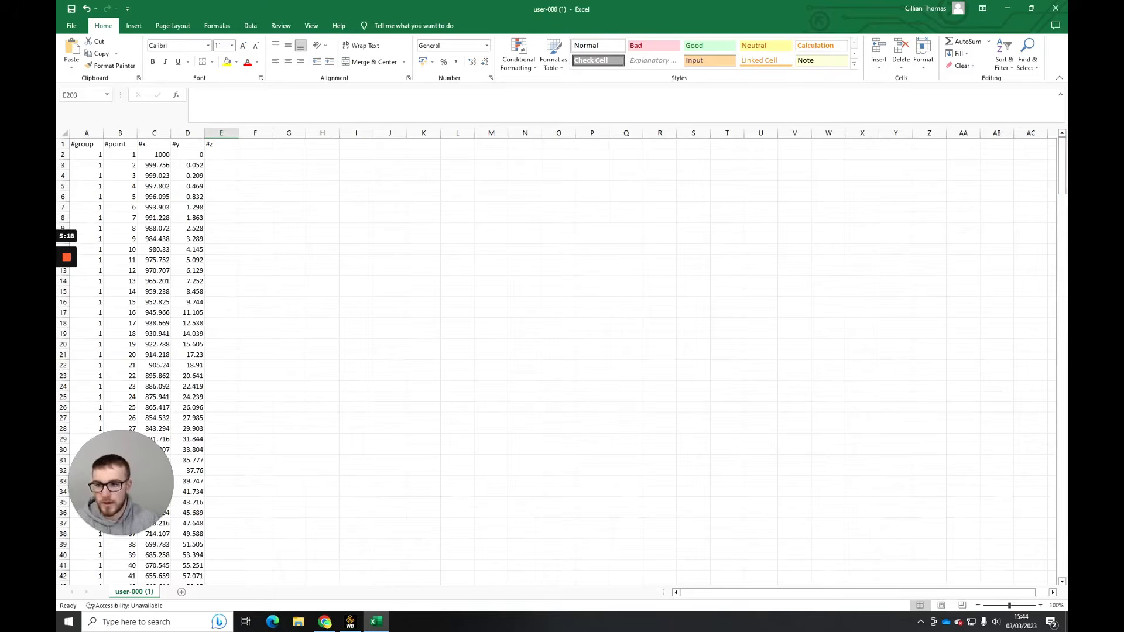
{"action": "left_click", "coordinate": [222, 155]}
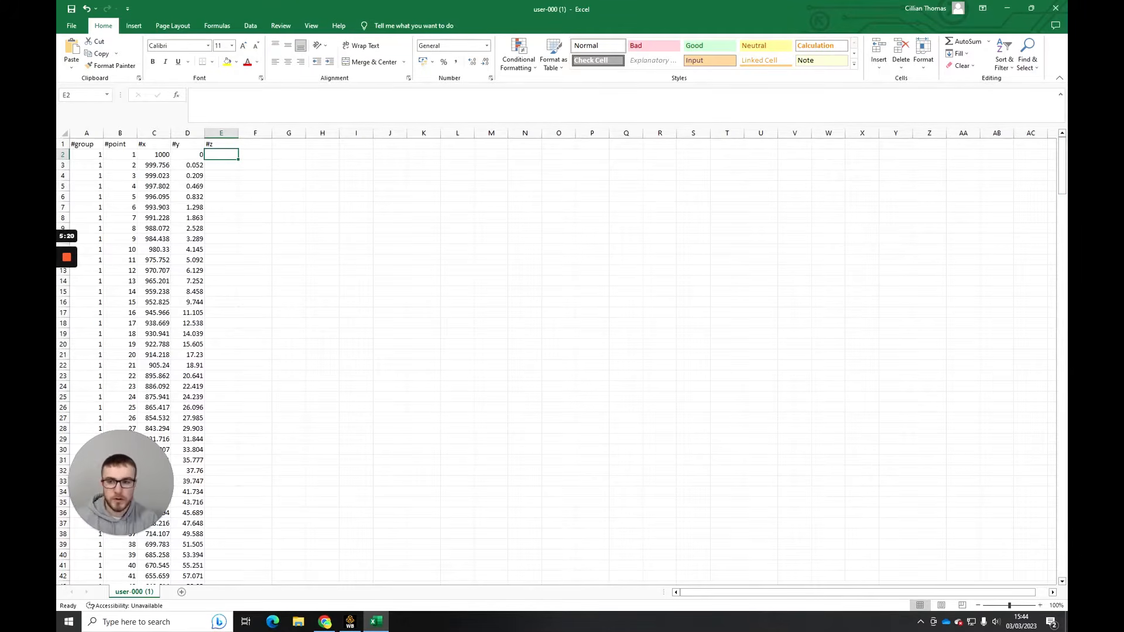
{"action": "type", "text": "0"}
{"action": "key", "text": "Return"}
{"action": "type", "text": "0"}
{"action": "key", "text": "Return"}
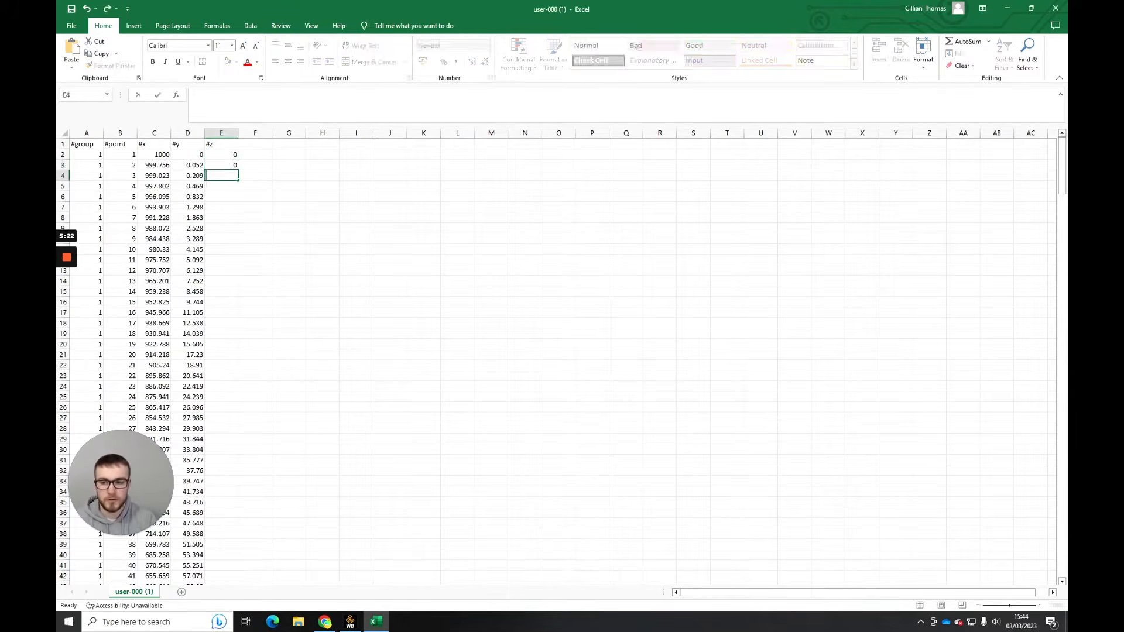
{"action": "type", "text": "0"}
{"action": "key", "text": "Return"}
{"action": "key", "text": "Up"}
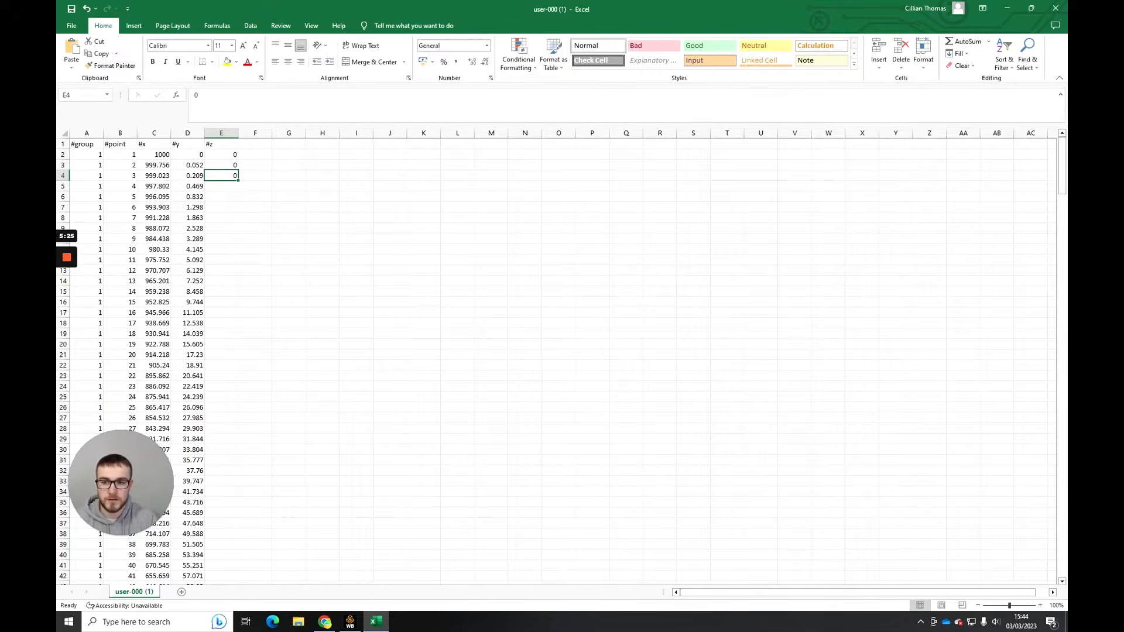
- Fill the 0 from E4 down the #z column through E202
{"action": "left_click_drag", "start_coordinate": [238, 181], "coordinate": [241, 578]}
{"action": "left_click_drag", "start_coordinate": [239, 506], "coordinate": [239, 507]}
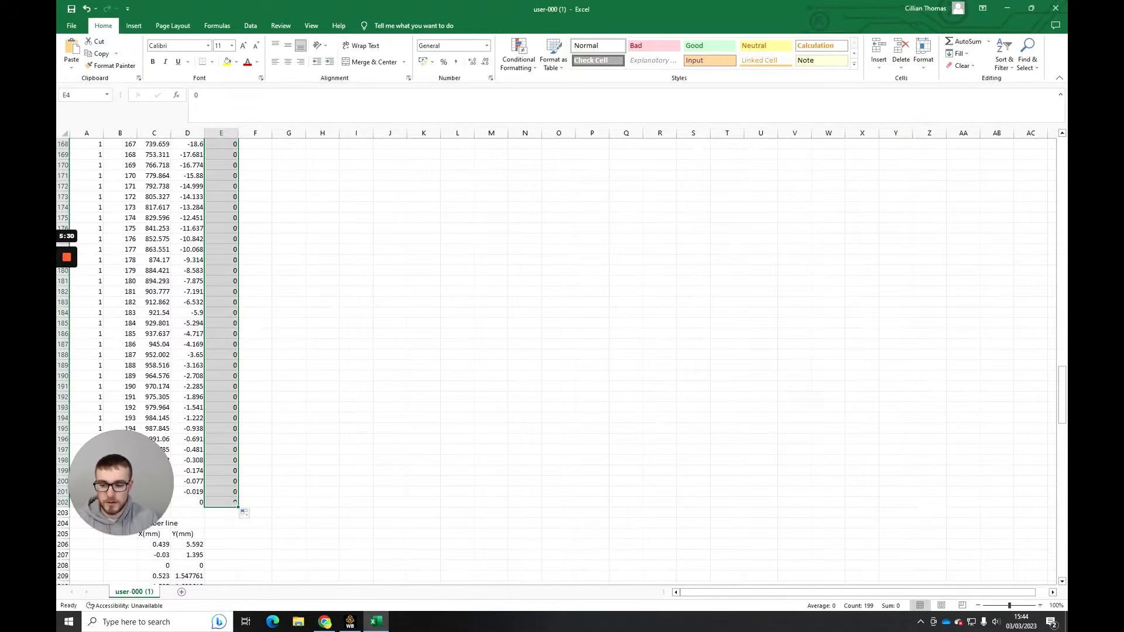
{"action": "left_click", "coordinate": [288, 418]}
- Delete the whole Camber line block below the airfoil surface data, from row 204 downward
{"action": "scroll", "coordinate": [289, 418], "scroll_direction": "down", "scroll_amount": 10}
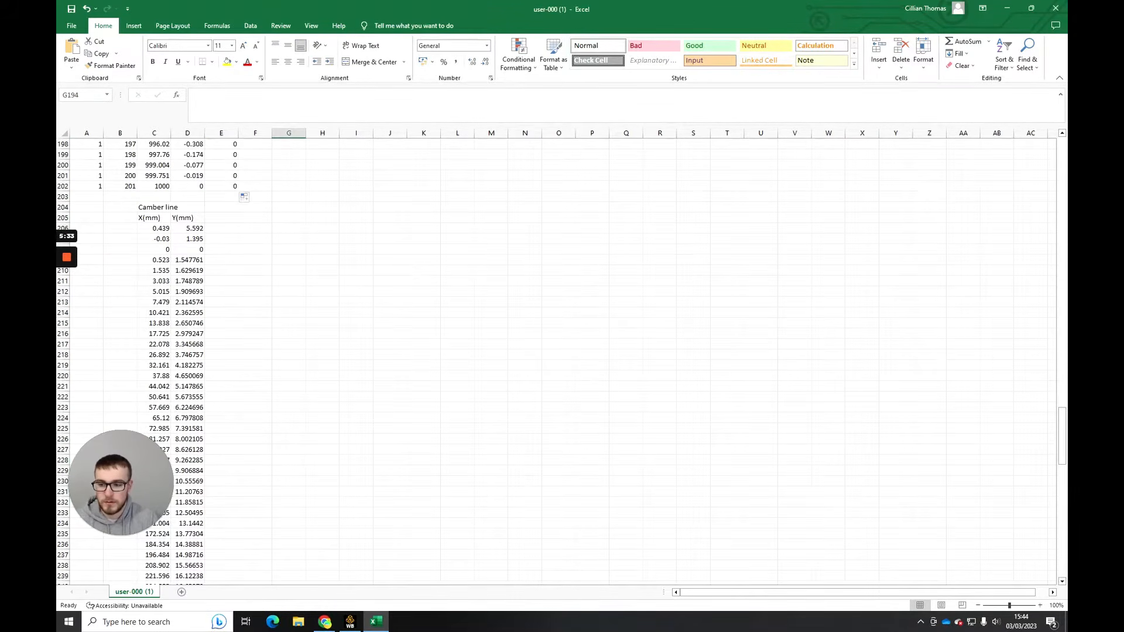
{"action": "left_click_drag", "start_coordinate": [131, 483], "coordinate": [131, 524]}
{"action": "left_click", "coordinate": [155, 207]}
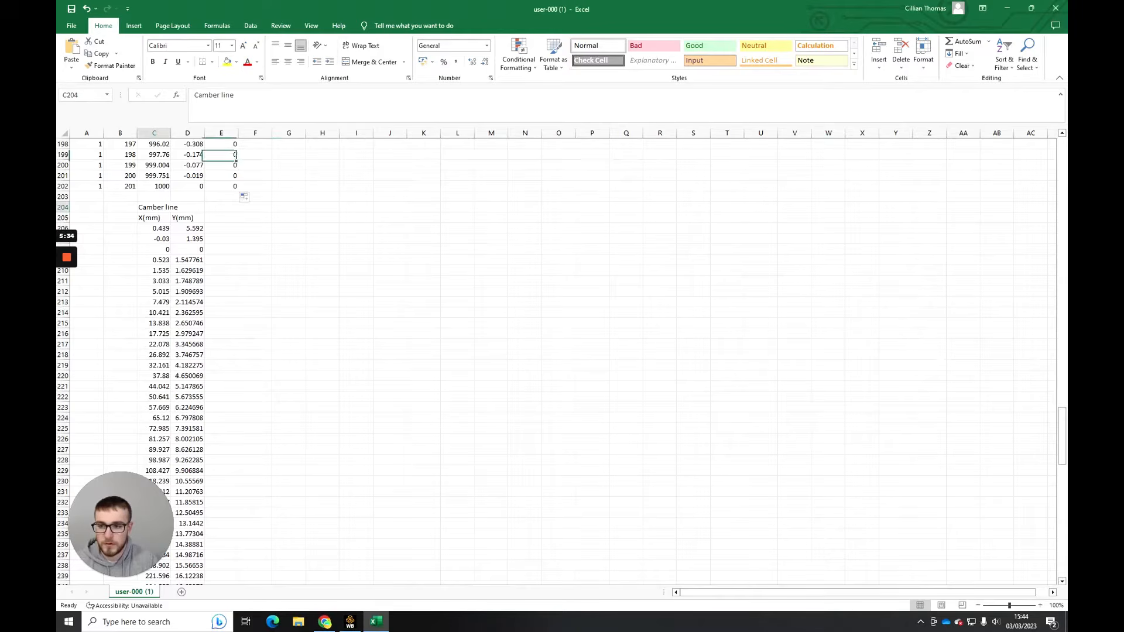
{"action": "key", "text": "Left"}
{"action": "left_click_drag", "start_coordinate": [120, 207], "coordinate": [273, 497]}
{"action": "key", "text": "Delete"}
{"action": "left_click", "coordinate": [256, 492]}
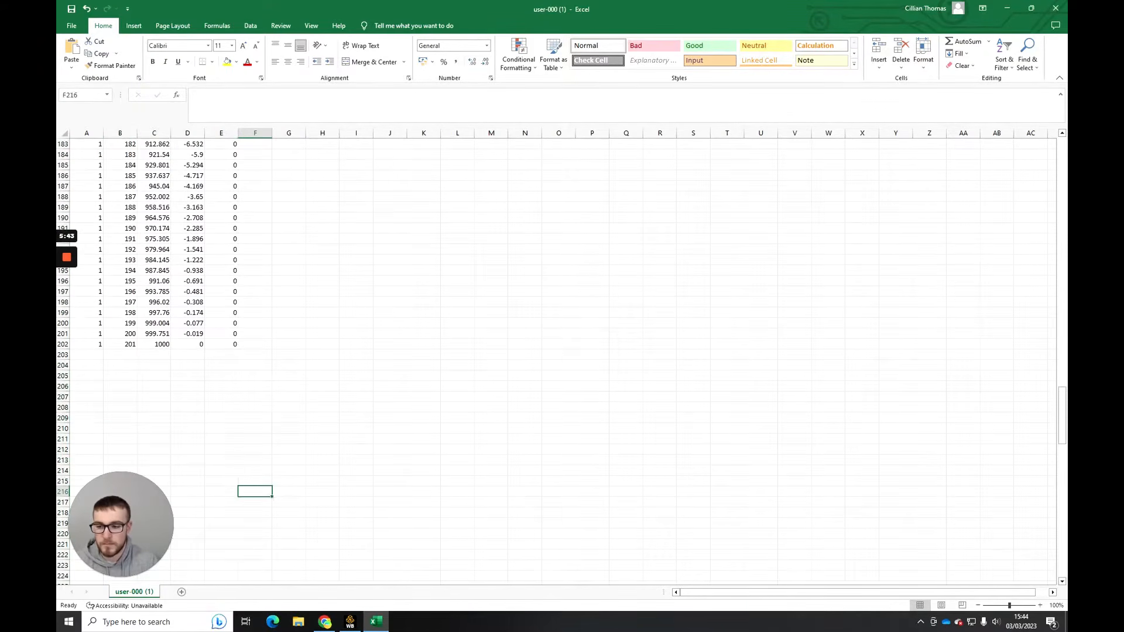
- Examine the last rows of the table, checking the point number and x, y, z coordinates in row 202
{"action": "left_click", "coordinate": [322, 376]}
{"action": "scroll", "coordinate": [322, 376], "scroll_direction": "up", "scroll_amount": 3}
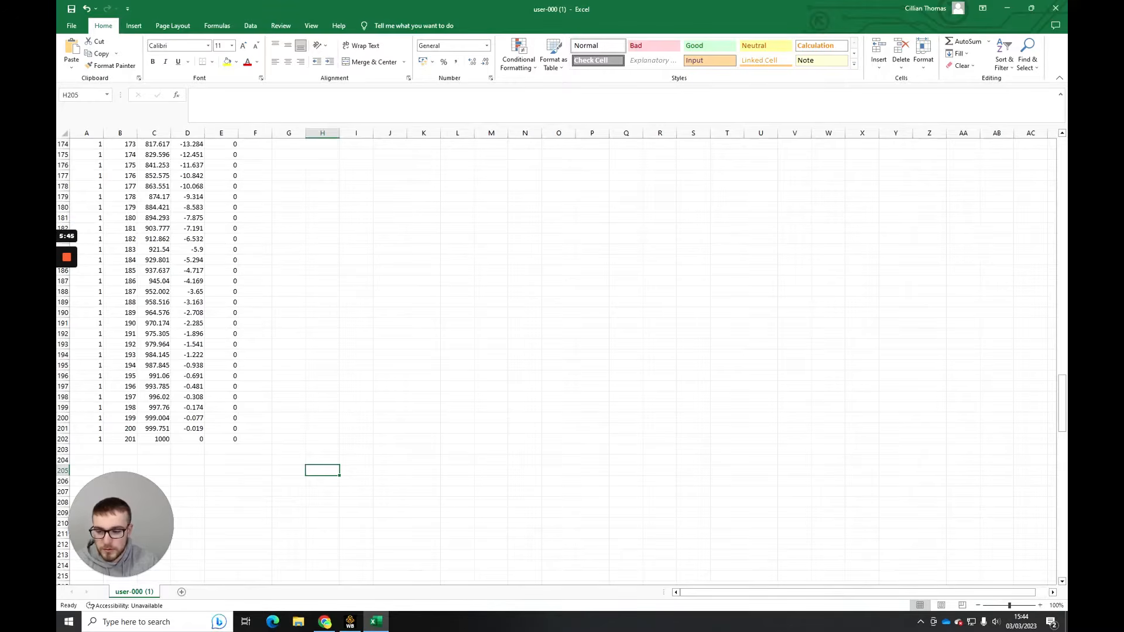
{"action": "left_click", "coordinate": [187, 439]}
{"action": "left_click", "coordinate": [119, 439]}
{"action": "left_click", "coordinate": [154, 439]}
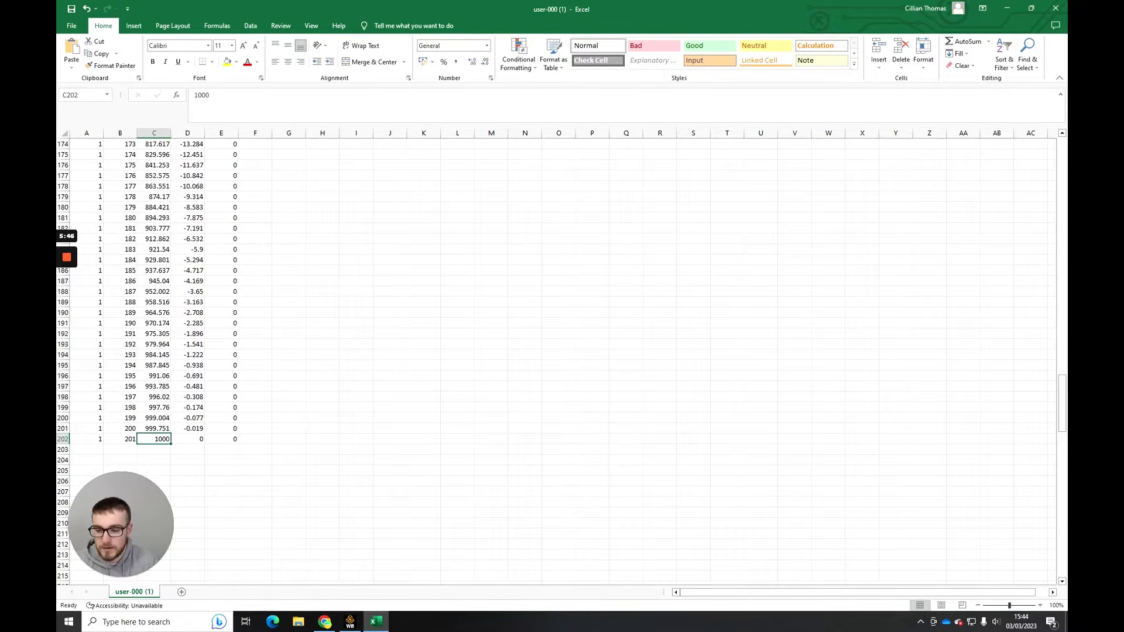
{"action": "left_click", "coordinate": [120, 439]}
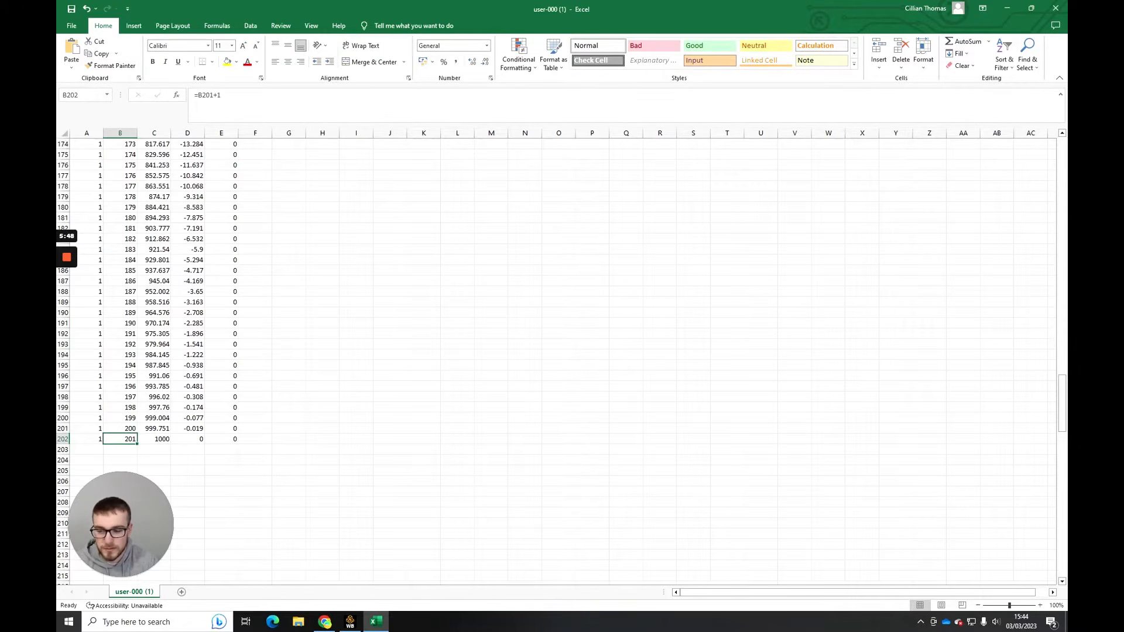
{"action": "left_click", "coordinate": [154, 450]}
{"action": "left_click", "coordinate": [154, 429]}
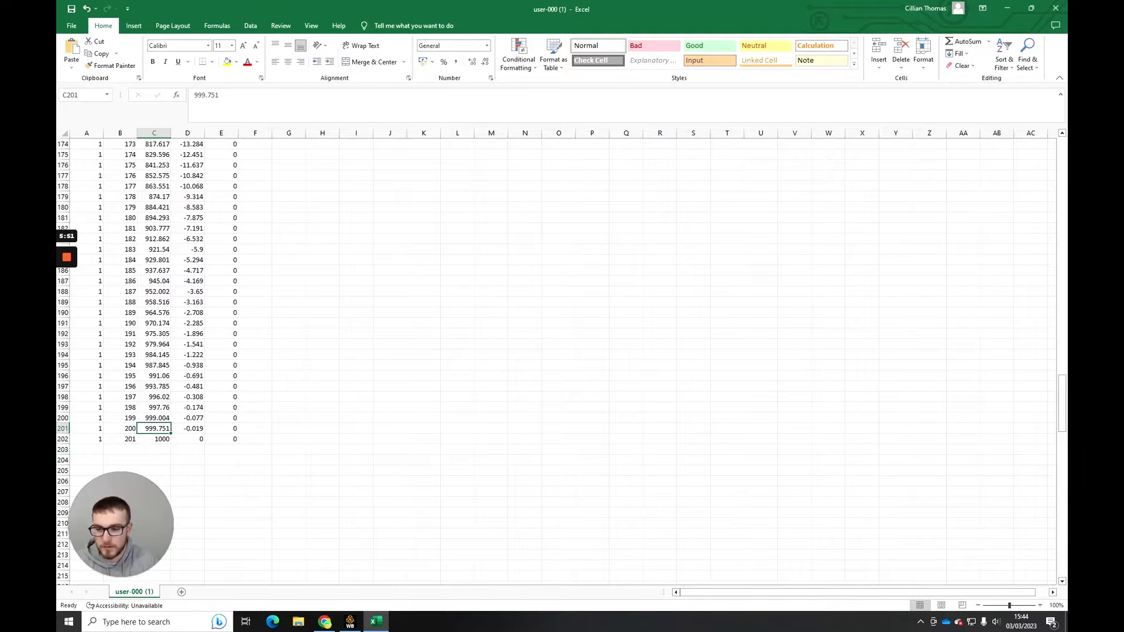
{"action": "left_click", "coordinate": [187, 460]}
{"action": "left_click_drag", "start_coordinate": [154, 439], "coordinate": [221, 439]}
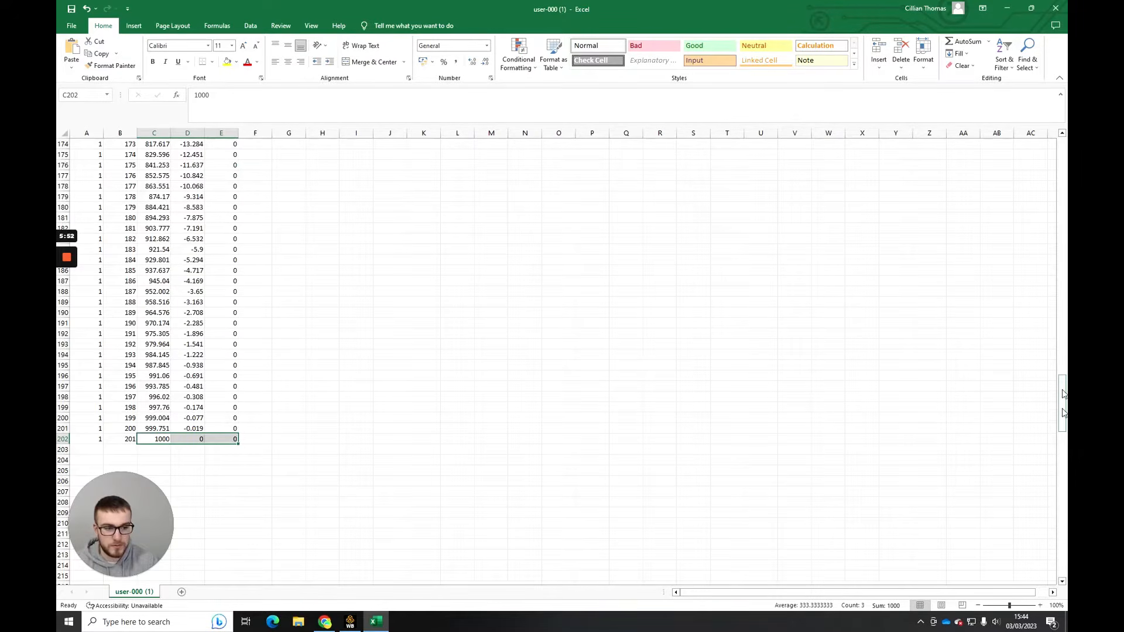
{"action": "left_click_drag", "start_coordinate": [1064, 390], "coordinate": [1067, 426]}
{"action": "left_click", "coordinate": [356, 354]}
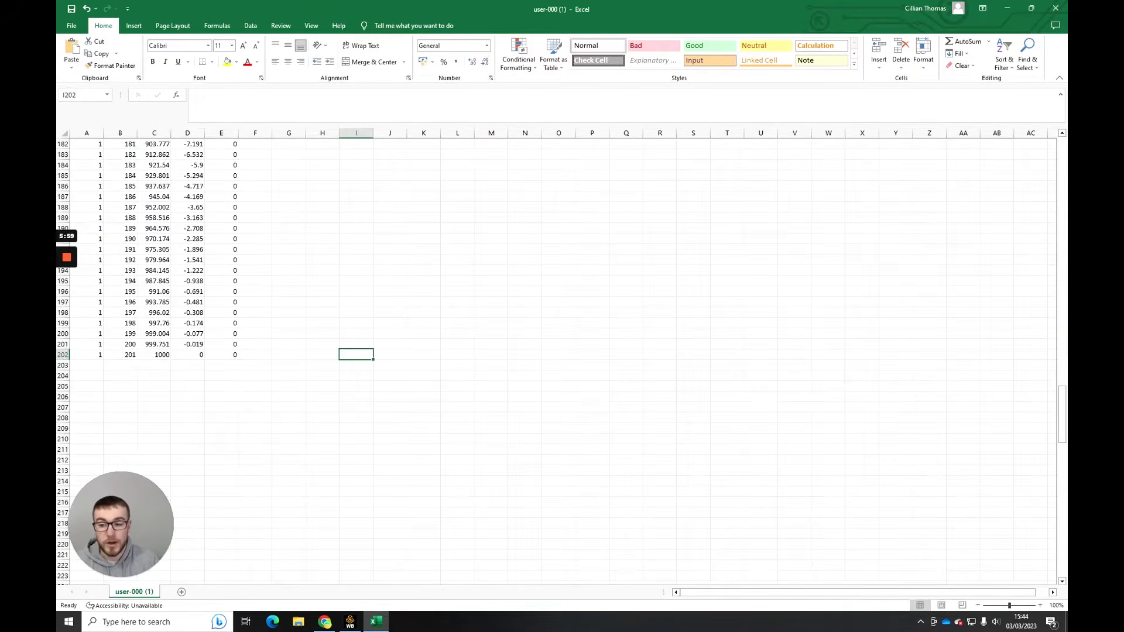
- Clear the x, y and z values in cells C202 to E202 of the last row
{"action": "left_click", "coordinate": [154, 355]}
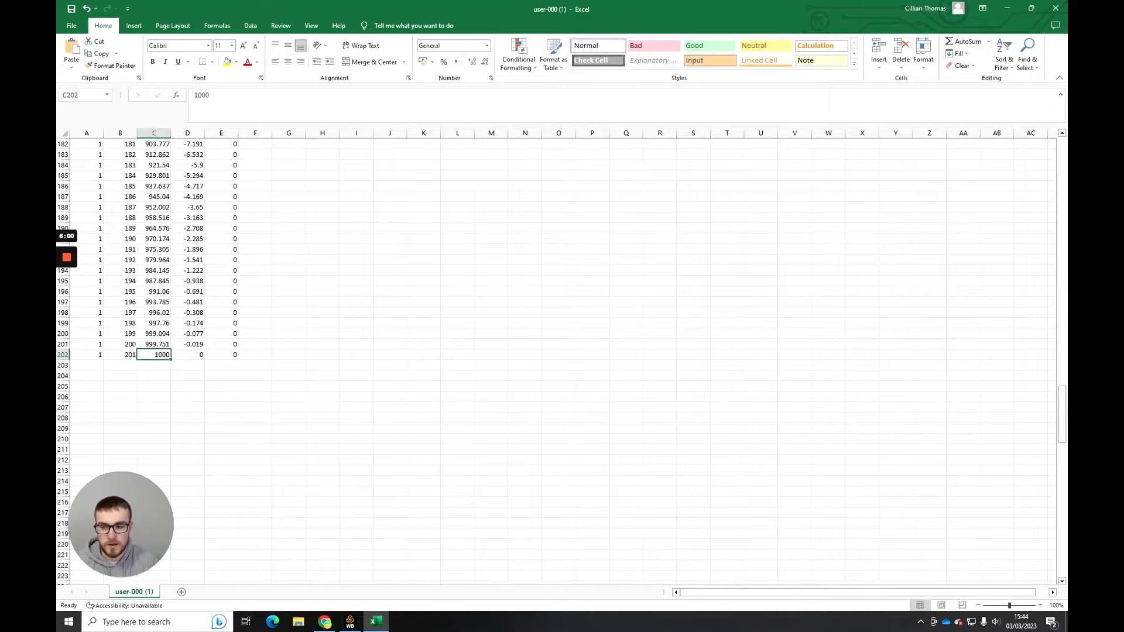
{"action": "key", "text": "BackSpace"}
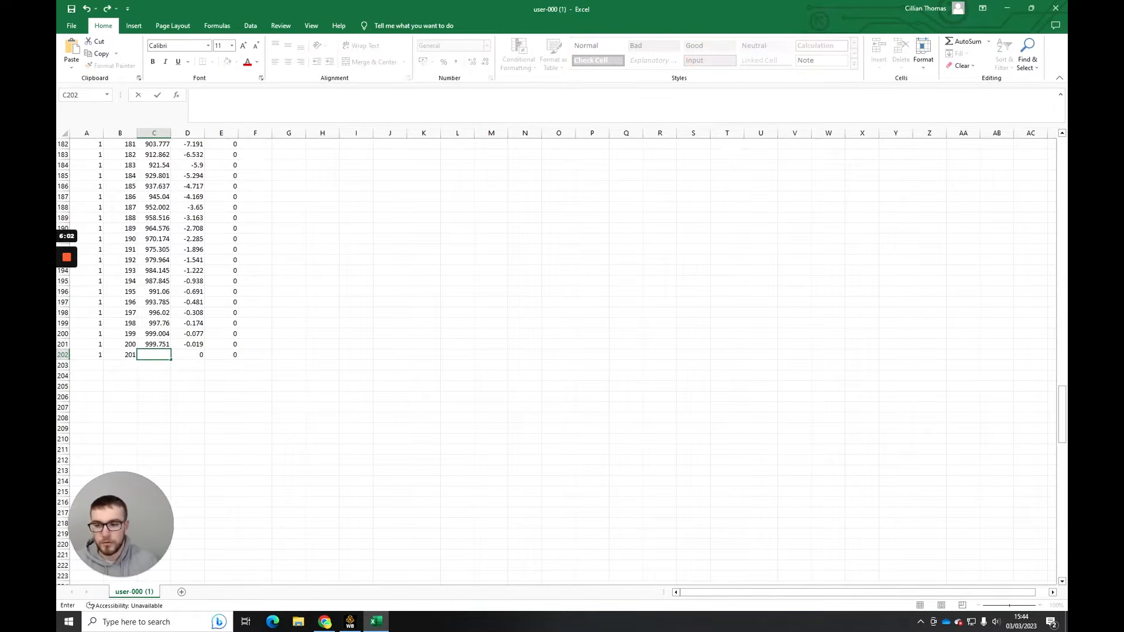
{"action": "left_click", "coordinate": [187, 354]}
{"action": "key", "text": "BackSpace"}
{"action": "left_click", "coordinate": [222, 355]}
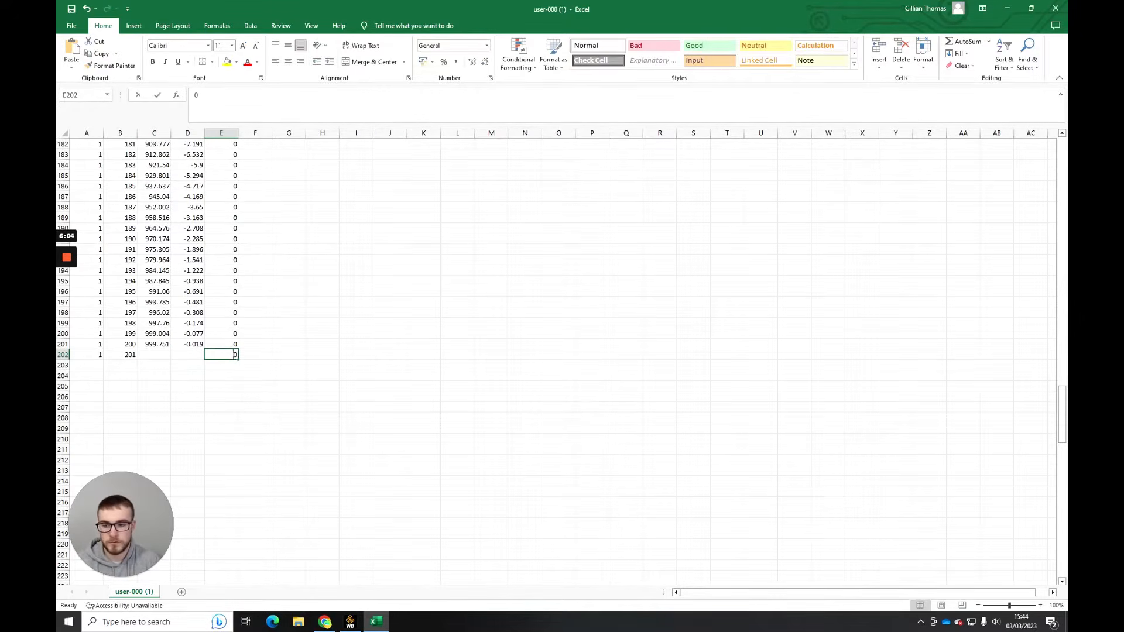
{"action": "key", "text": "BackSpace"}
- Replace the point number formula in cell B202 with 0
{"action": "left_click", "coordinate": [187, 376]}
{"action": "key", "text": "Left"}
{"action": "key", "text": "Left"}
{"action": "key", "text": "Up"}
{"action": "key", "text": "Up"}
{"action": "type", "text": "0"}
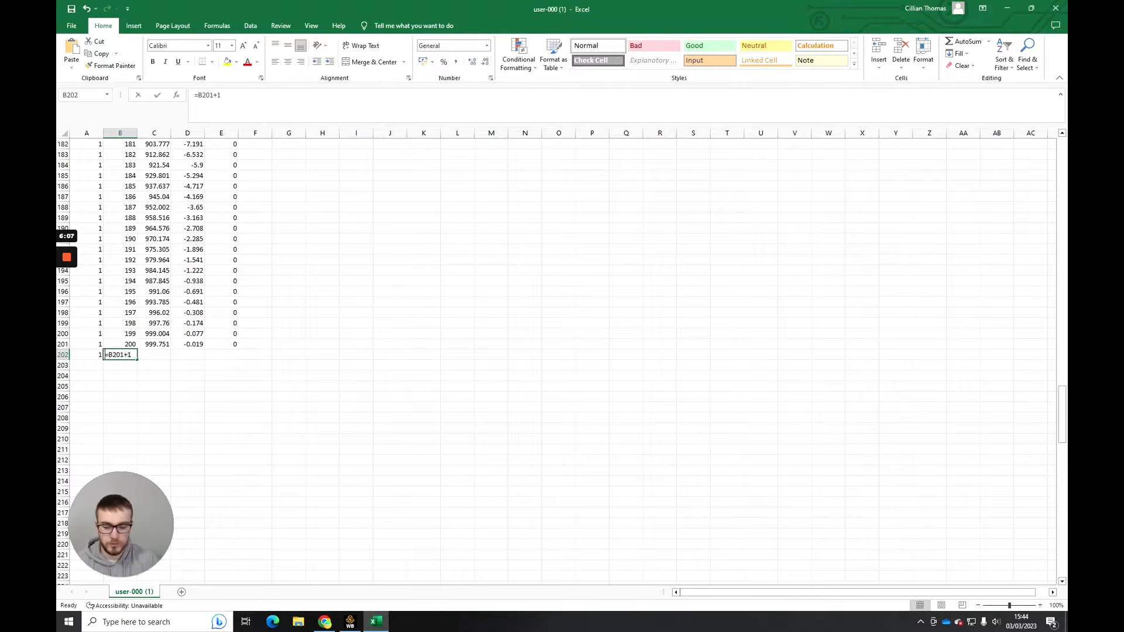
{"action": "key", "text": "Return"}
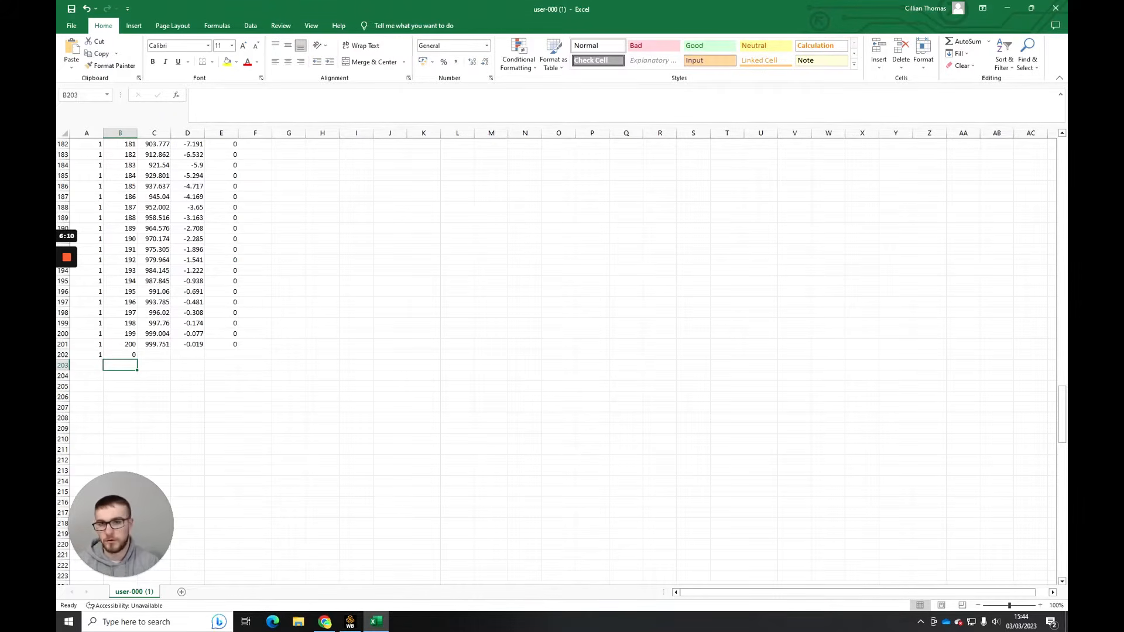
- Start saving a copy of the file in the Downloads folder under the name naca_2412_video
{"action": "left_click_drag", "start_coordinate": [1061, 419], "coordinate": [1061, 165]}
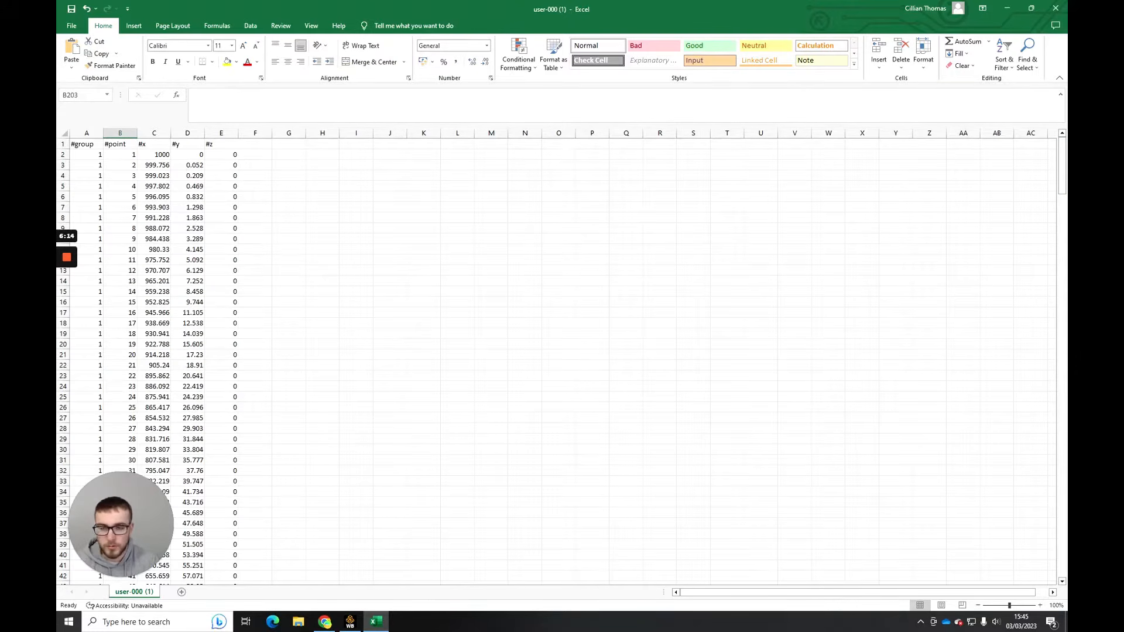
{"action": "left_click", "coordinate": [72, 28]}
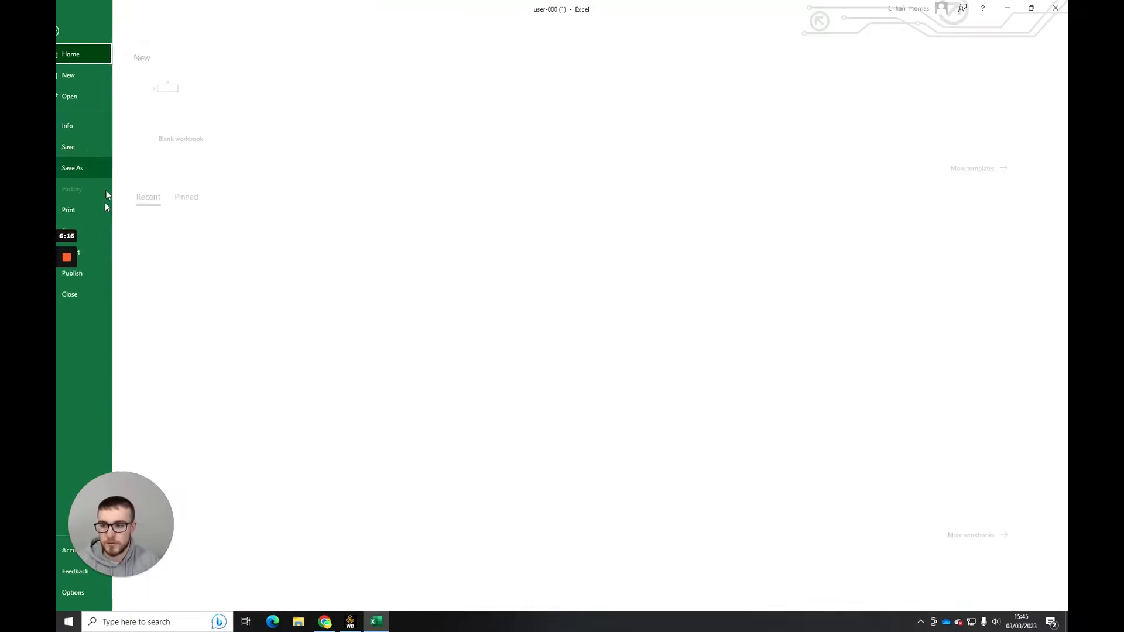
{"action": "left_click", "coordinate": [115, 169]}
{"action": "left_click", "coordinate": [234, 251]}
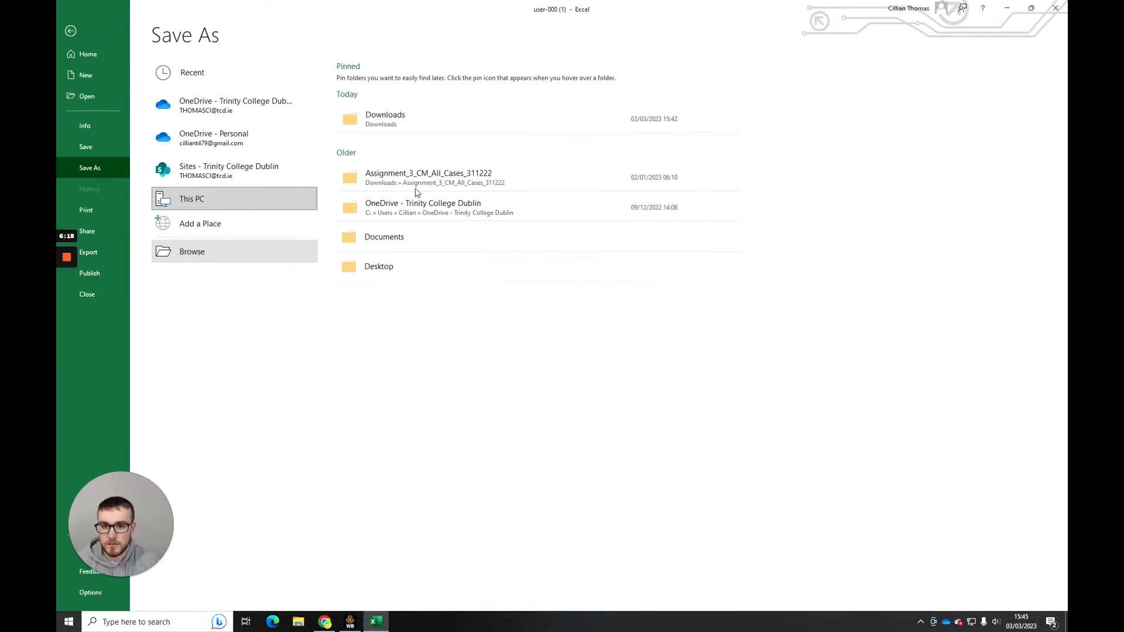
{"action": "scroll", "coordinate": [101, 117], "scroll_direction": "up", "scroll_amount": 8}
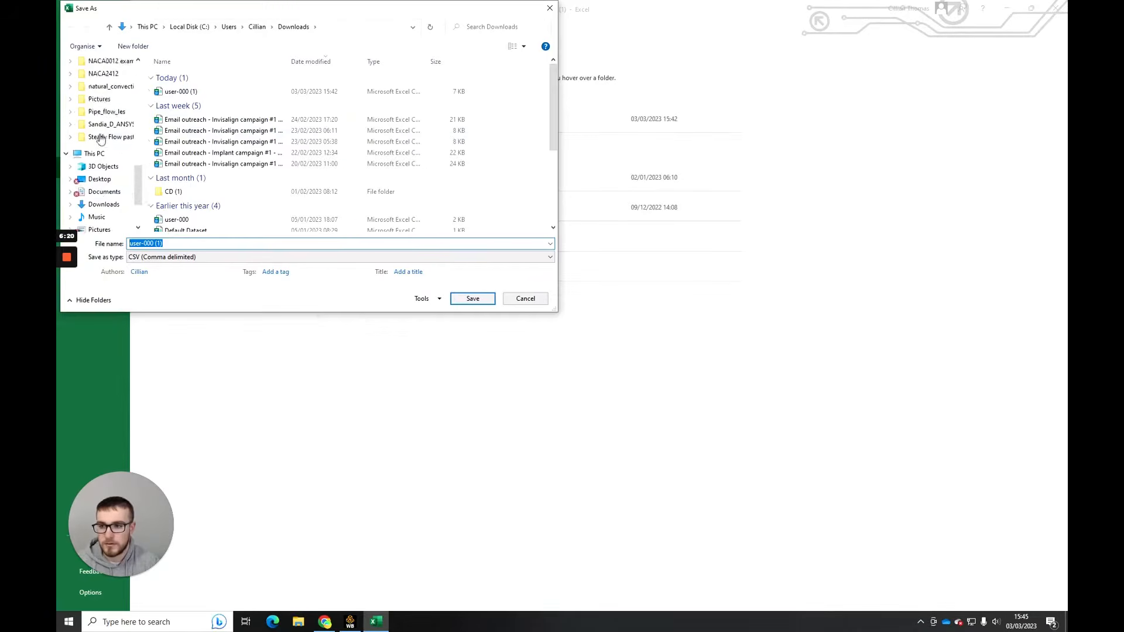
{"action": "scroll", "coordinate": [101, 103], "scroll_direction": "up", "scroll_amount": 6}
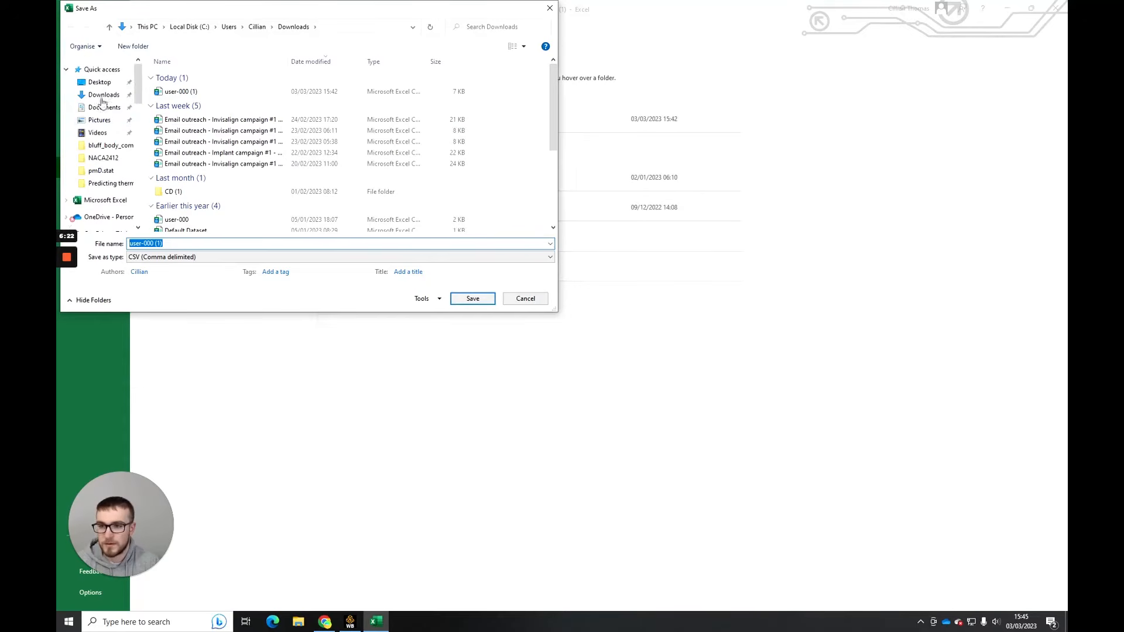
{"action": "type", "text": "nanca"}
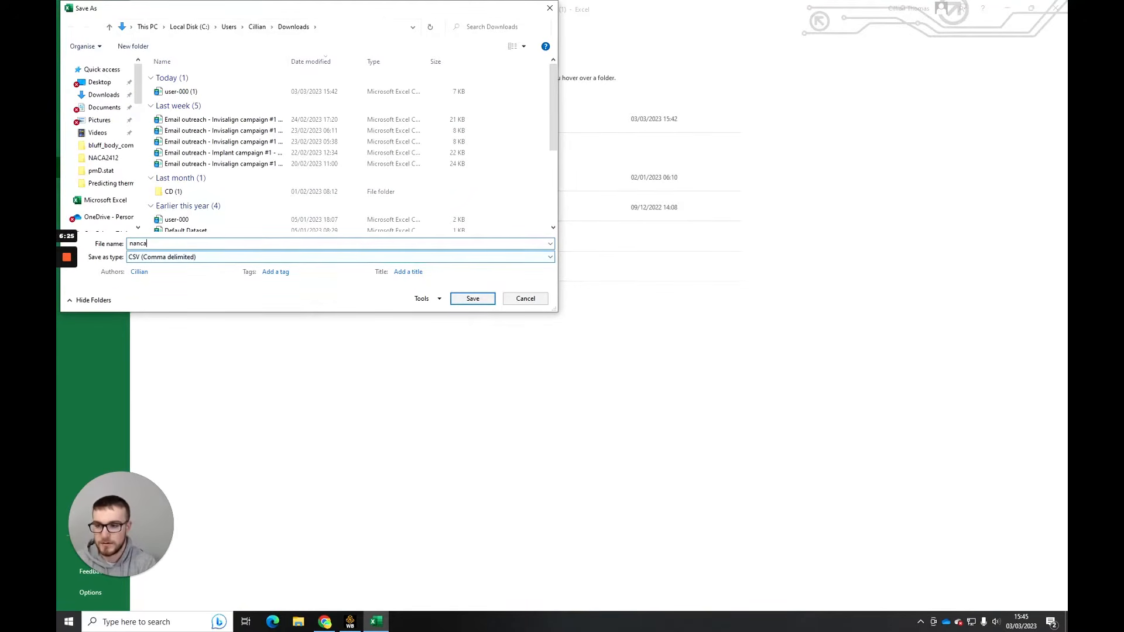
{"action": "key", "text": "BackSpace"}
{"action": "key", "text": "BackSpace"}
{"action": "type", "text": "ca_"}
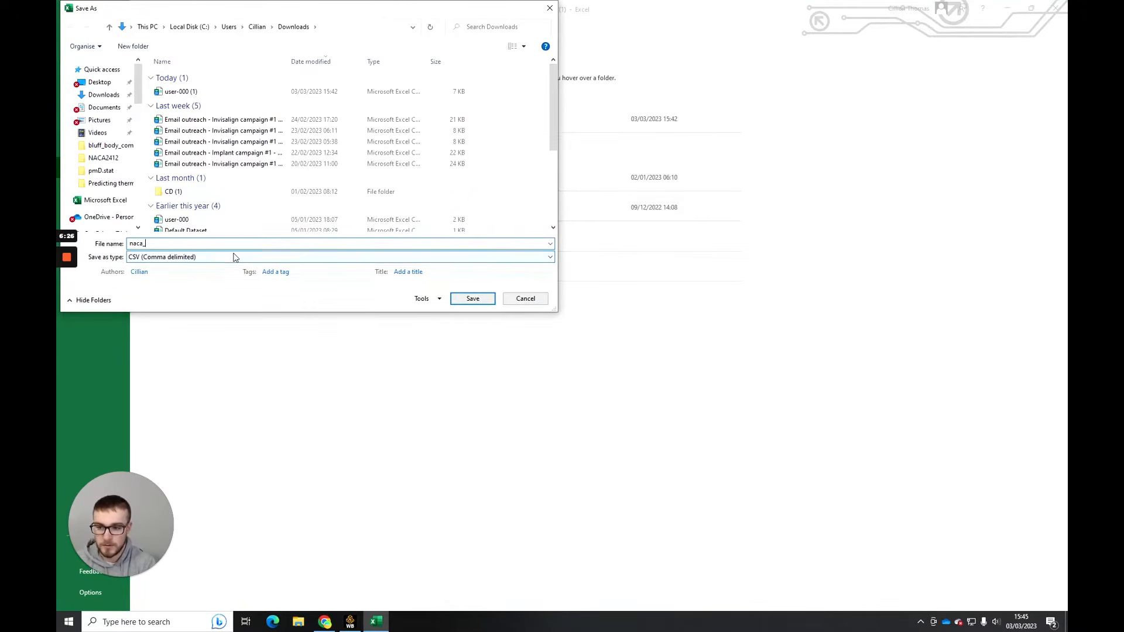
{"action": "type", "text": "2412_video"}
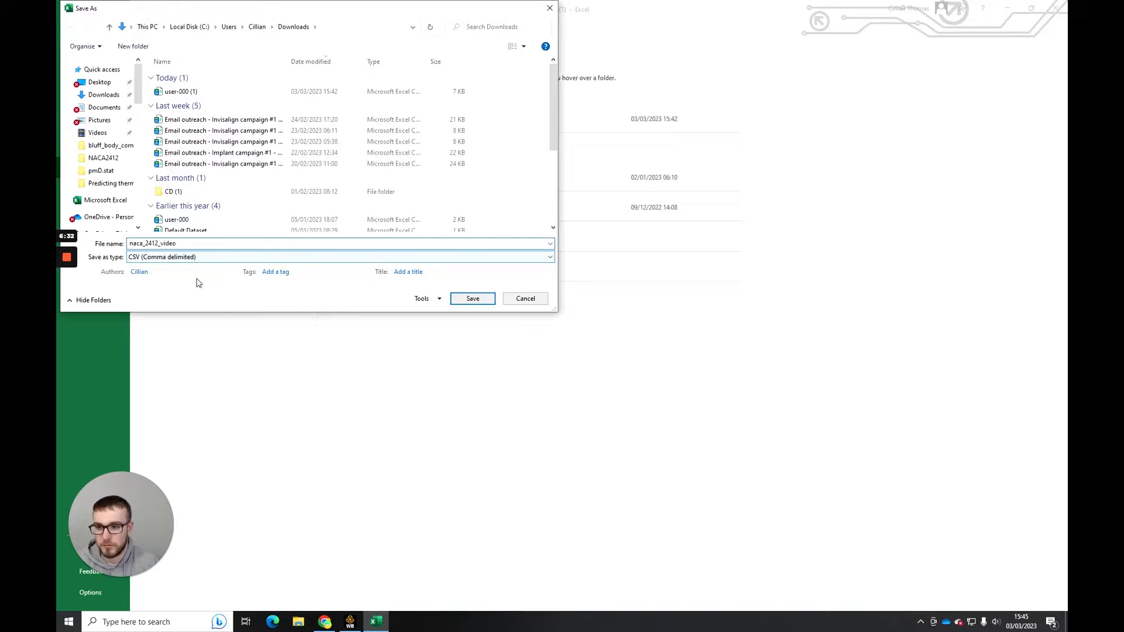
- Set the file type to Text (Tab delimited) and save the file
{"action": "left_click", "coordinate": [189, 258]}
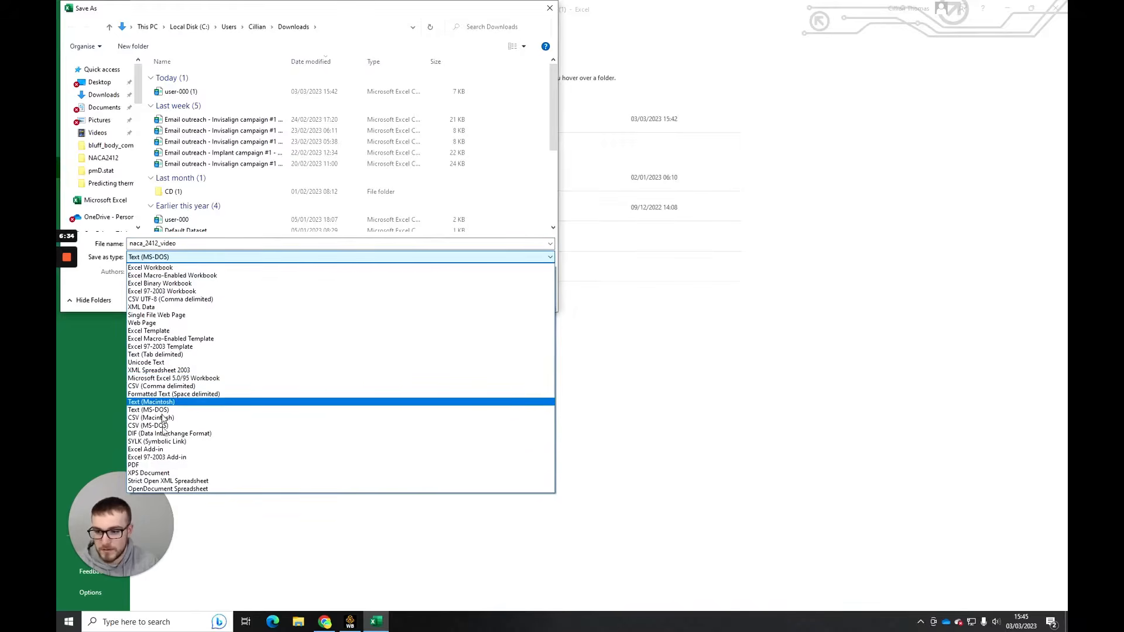
{"action": "key", "text": "t"}
{"action": "key", "text": "t"}
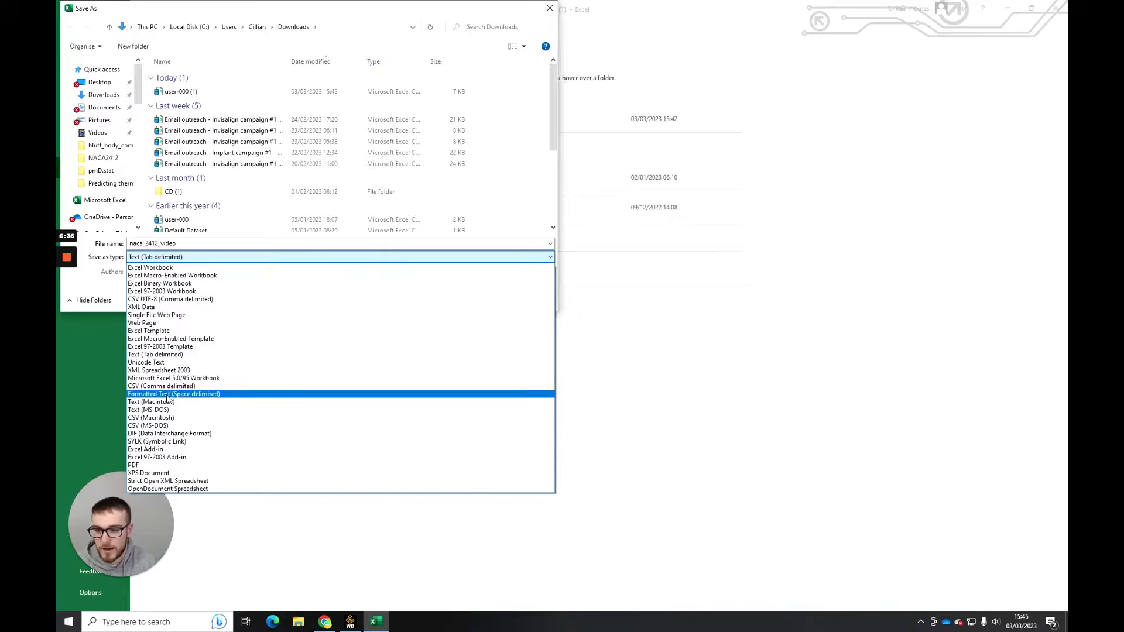
{"action": "left_click", "coordinate": [156, 355]}
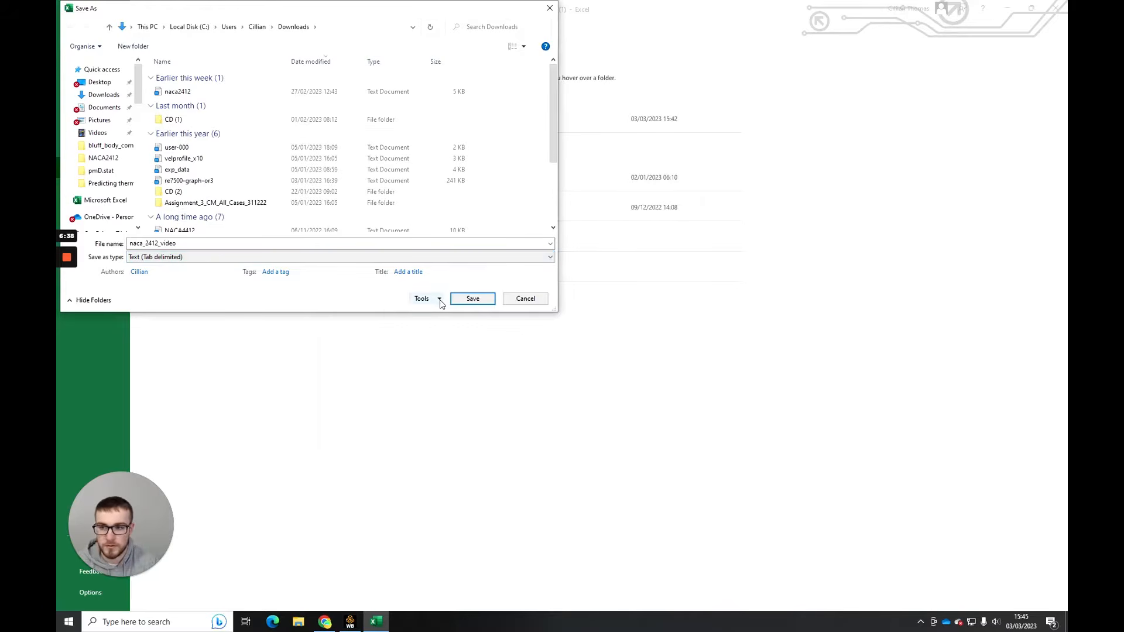
{"action": "left_click", "coordinate": [472, 299]}
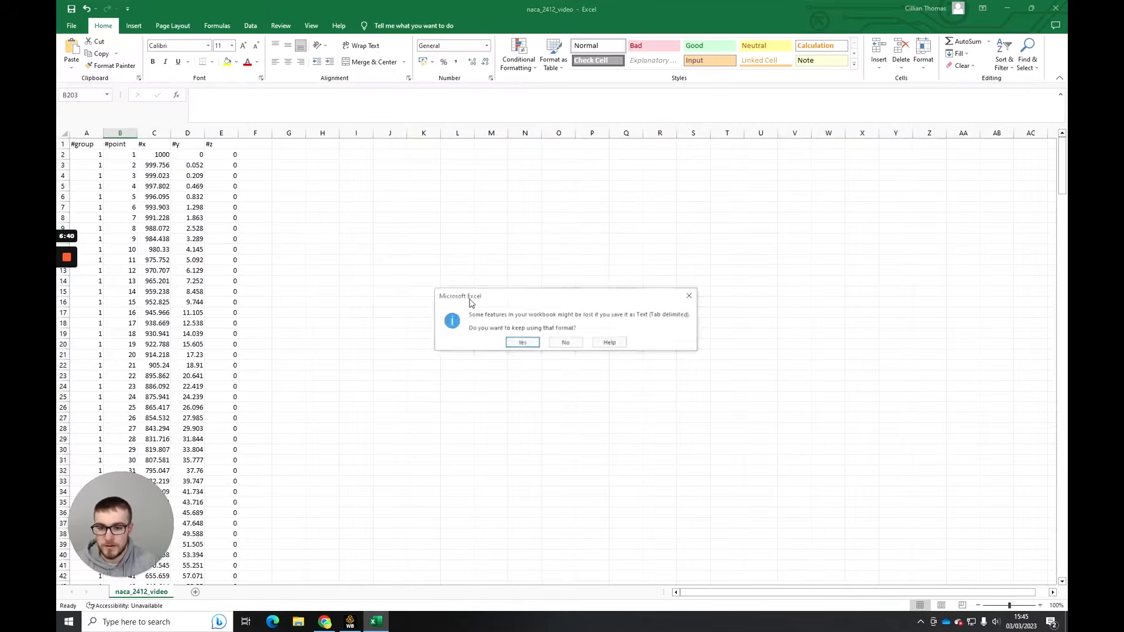
- Confirm keeping the Text (Tab delimited) format for the saved naca_2412_video file
{"action": "left_click", "coordinate": [522, 343]}
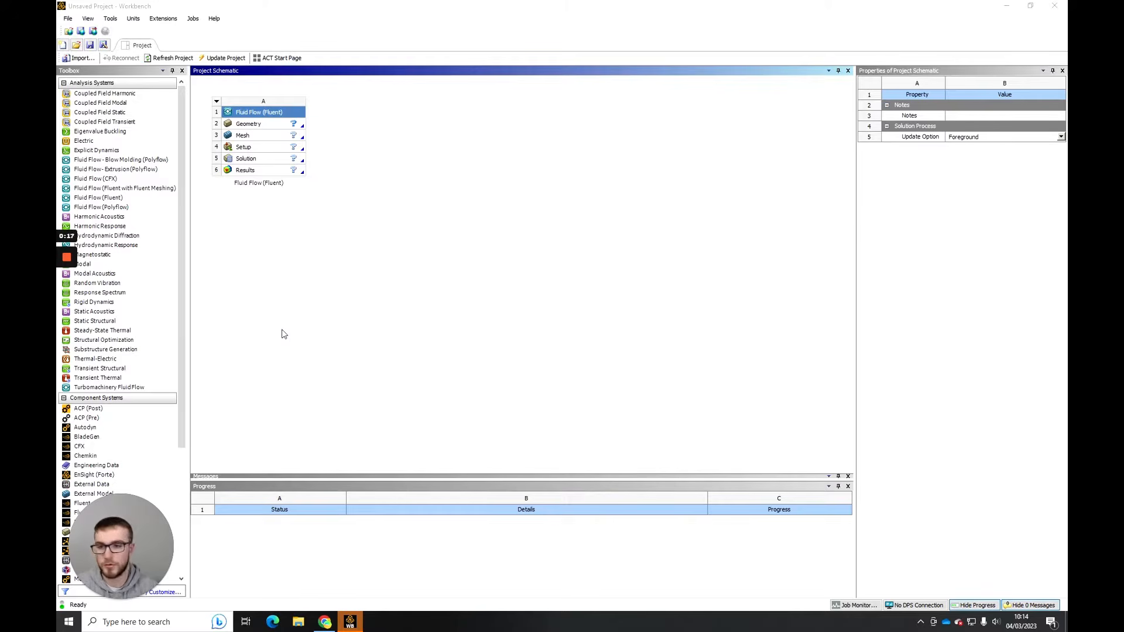
- In Workbench, set the Analysis Type of the Fluid Flow (Fluent) system's Geometry component to 2D
{"action": "left_click", "coordinate": [248, 125]}
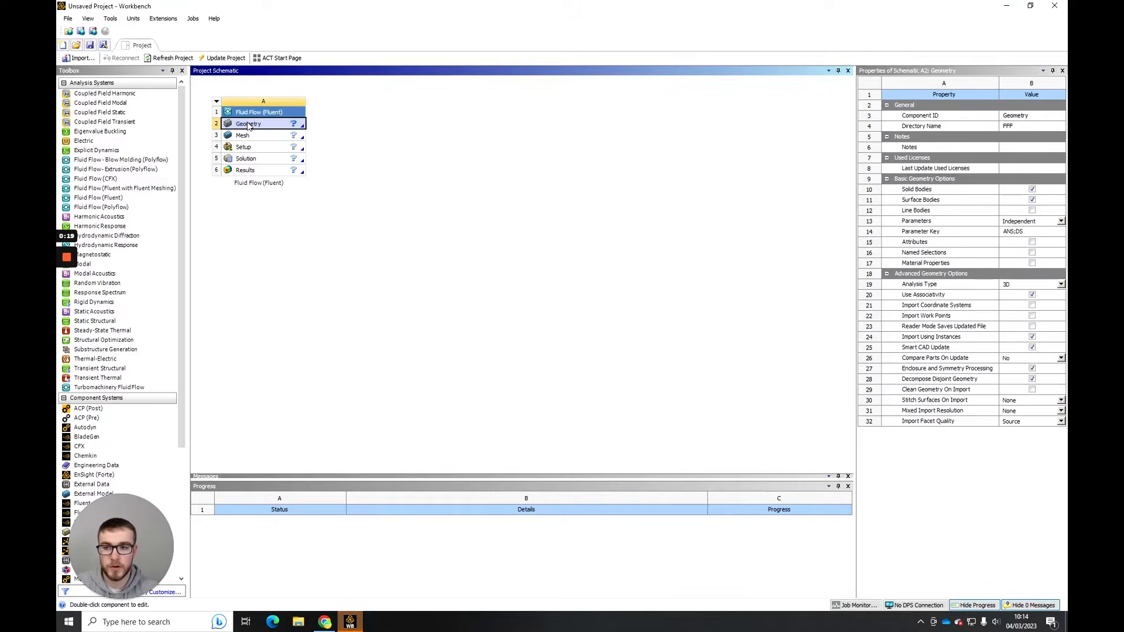
{"action": "right_click", "coordinate": [248, 125]}
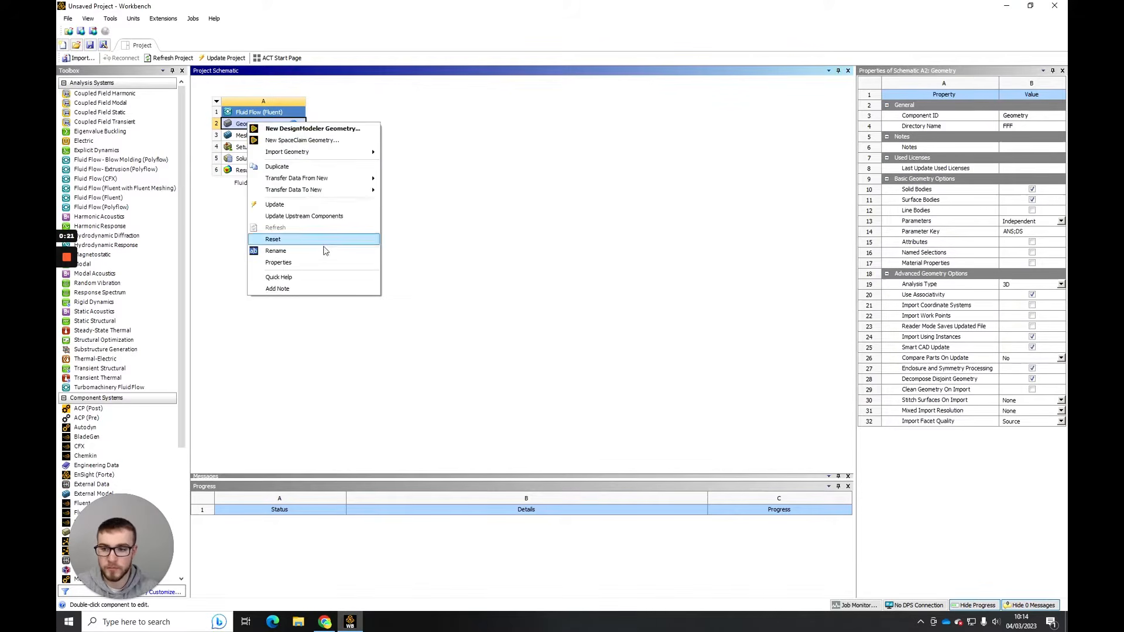
{"action": "left_click", "coordinate": [318, 261]}
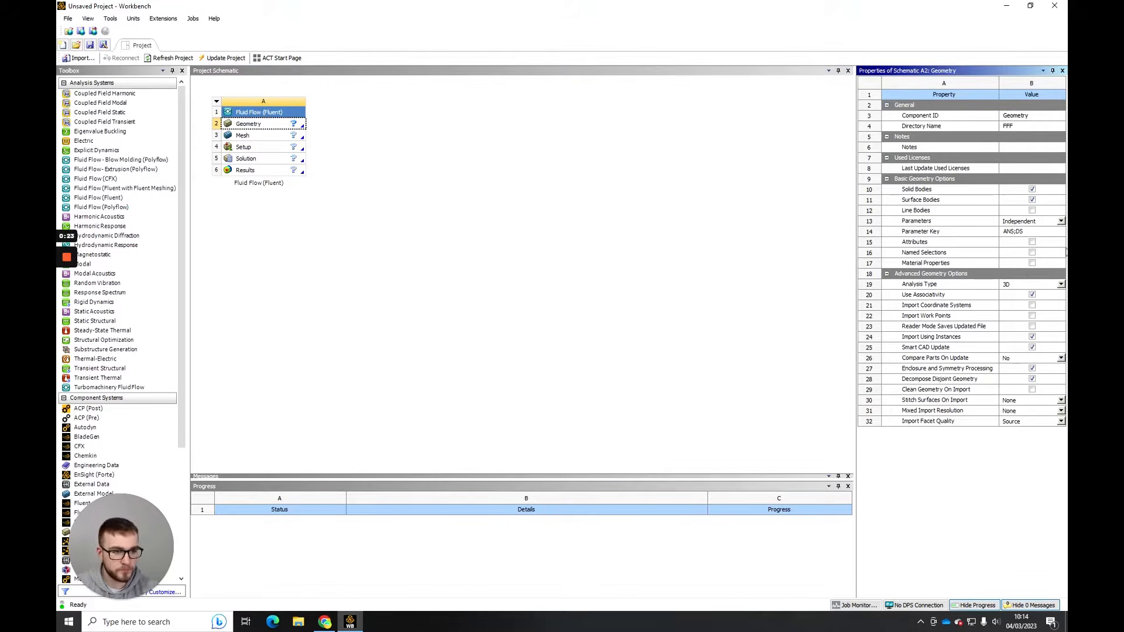
{"action": "left_click", "coordinate": [1061, 285]}
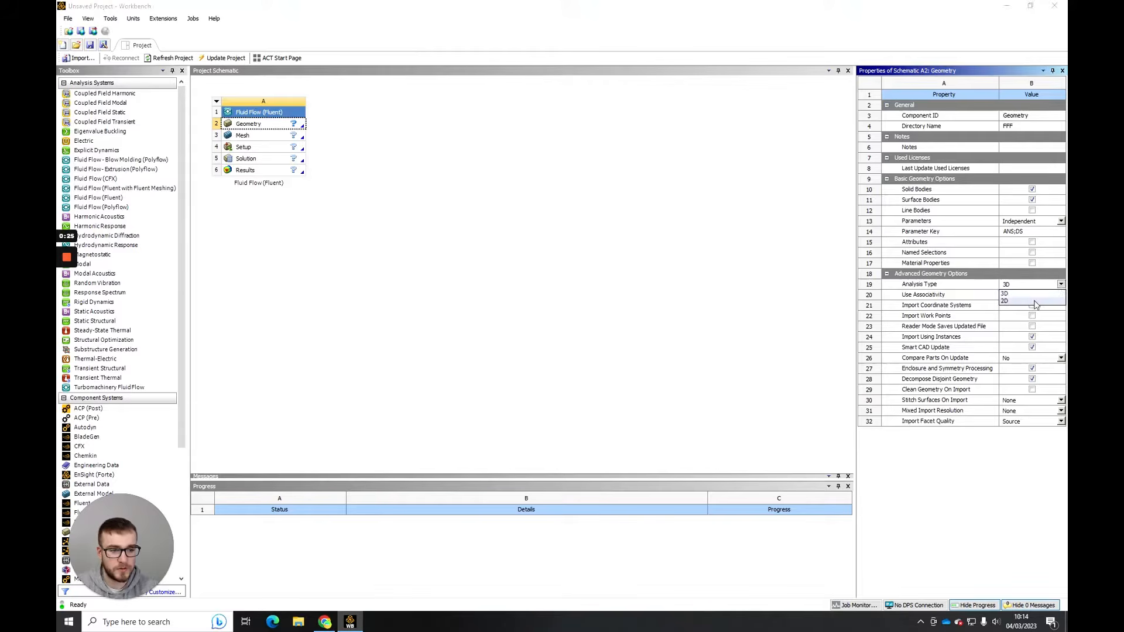
{"action": "left_click", "coordinate": [1034, 305]}
{"action": "left_click", "coordinate": [685, 250]}
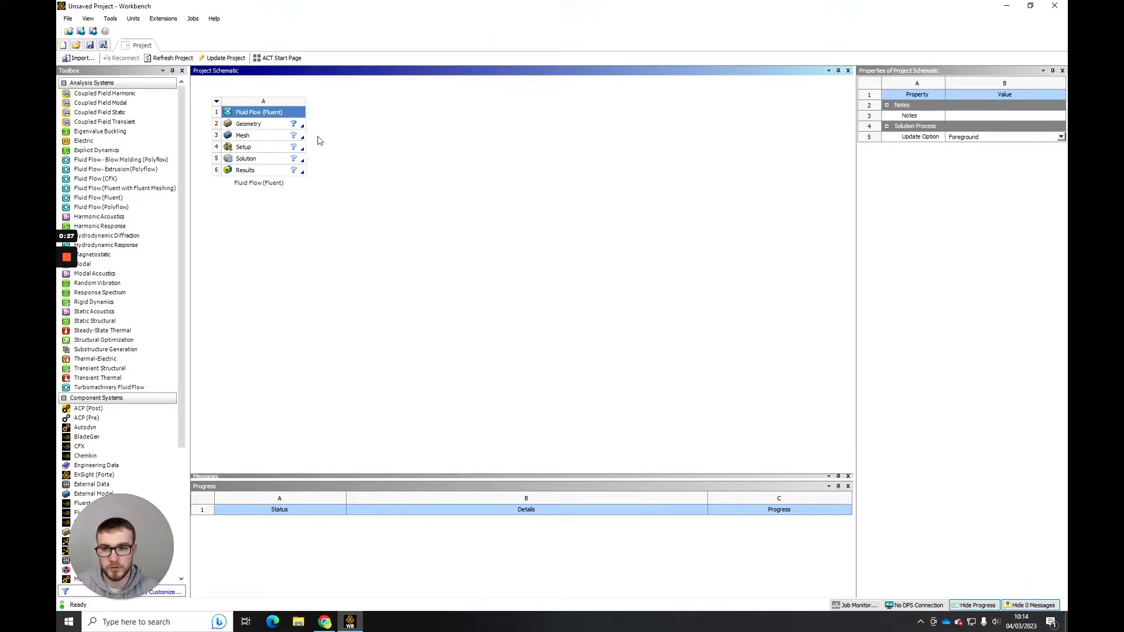
- Create a new DesignModeler geometry for the Fluid Flow (Fluent) system's Geometry component
{"action": "left_click", "coordinate": [283, 129]}
{"action": "right_click", "coordinate": [283, 129]}
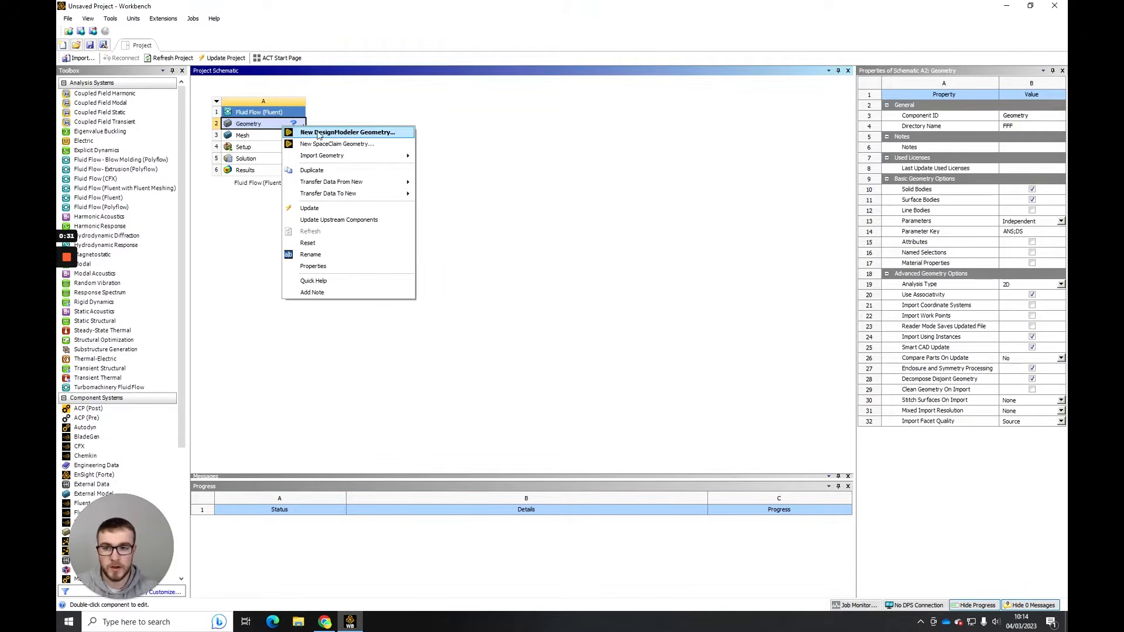
{"action": "left_click", "coordinate": [337, 134]}
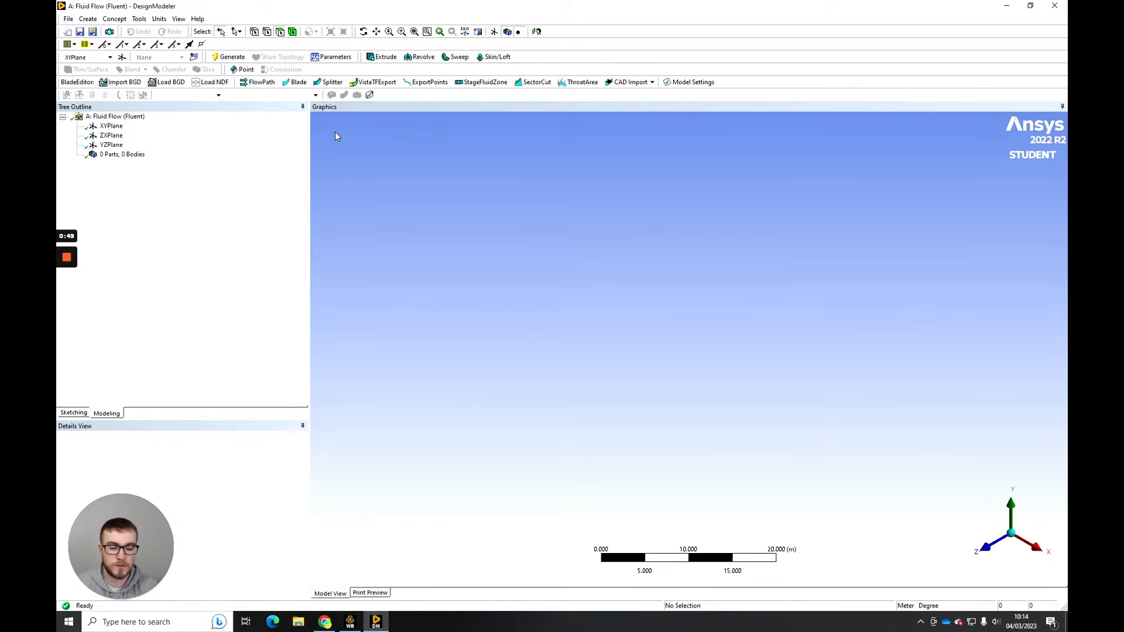
- Start a 3D Curve from a coordinates file on the XYPlane and set its coordinates unit to Millimeter
{"action": "left_click", "coordinate": [988, 547]}
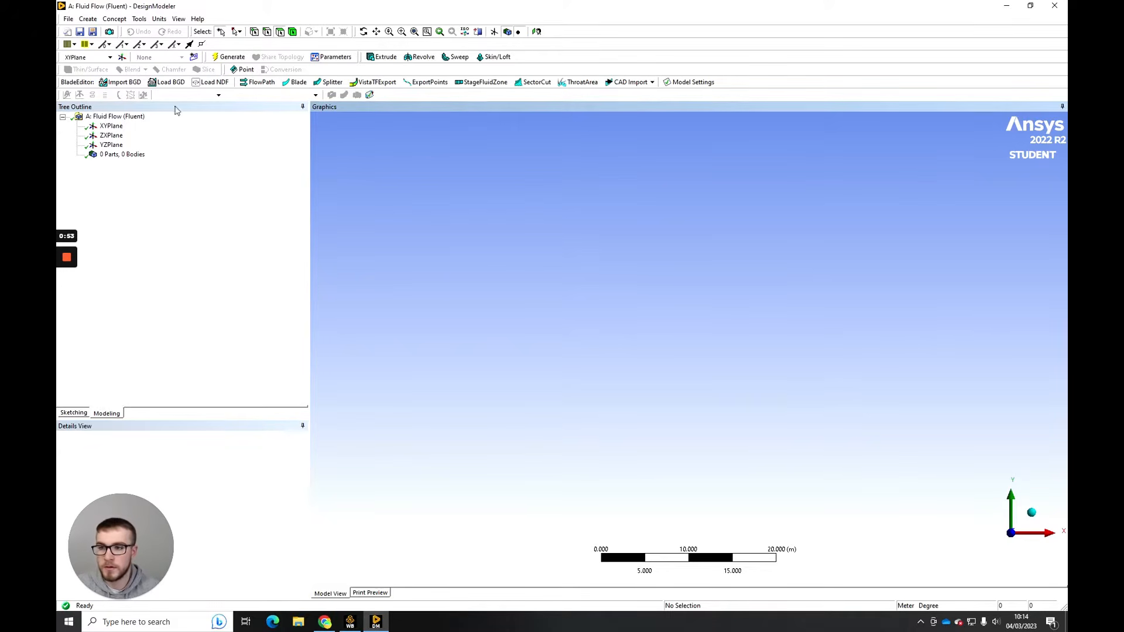
{"action": "left_click", "coordinate": [114, 18]}
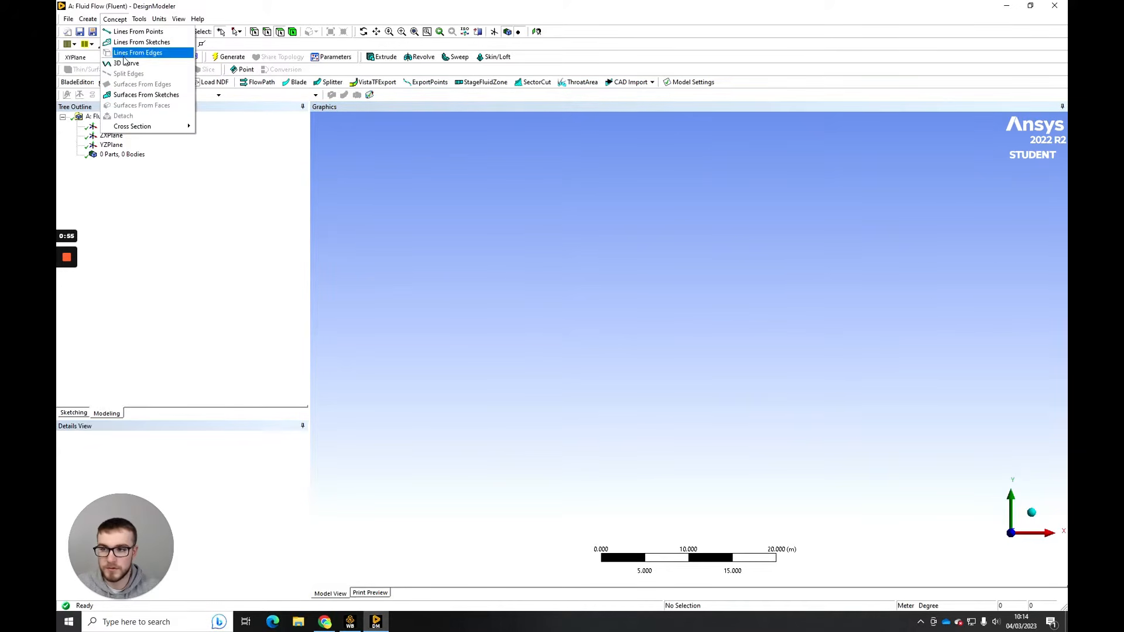
{"action": "left_click", "coordinate": [123, 64]}
{"action": "left_click_drag", "start_coordinate": [135, 531], "coordinate": [395, 472]}
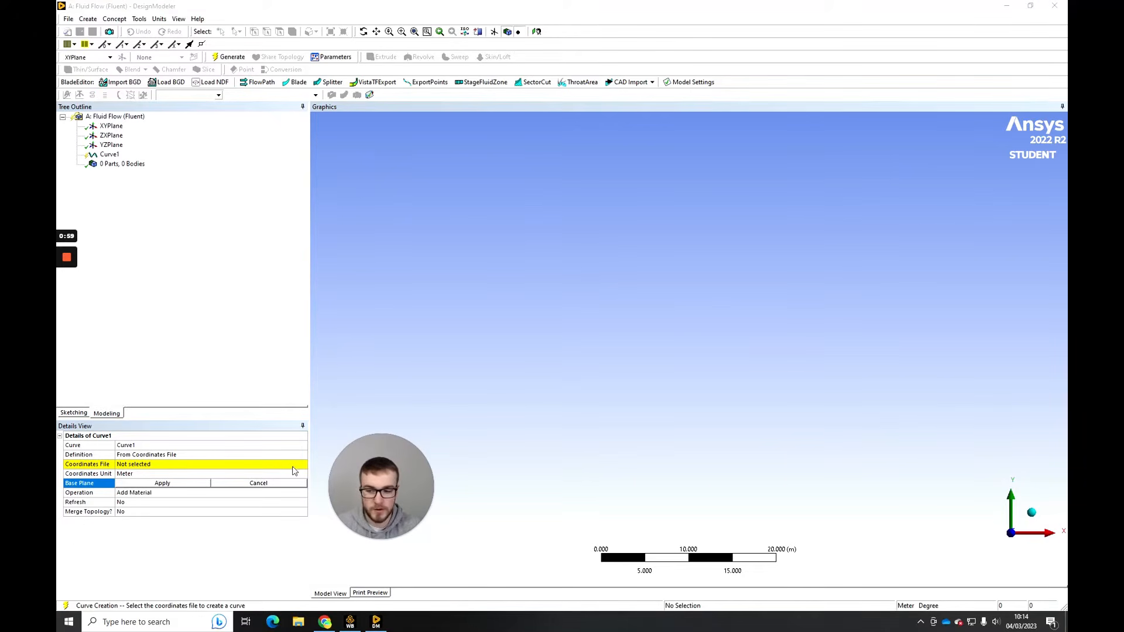
{"action": "left_click", "coordinate": [176, 474]}
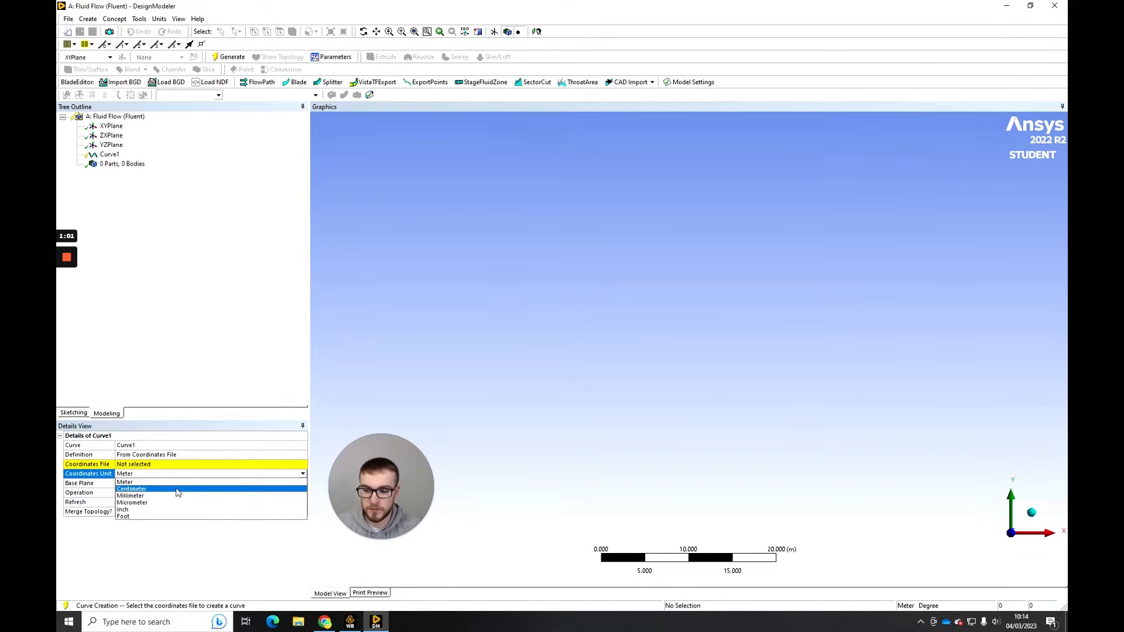
{"action": "left_click", "coordinate": [167, 496]}
- Load naca_2412_video from the Downloads folder as the curve's coordinates file and generate the airfoil curve
{"action": "left_click", "coordinate": [207, 466]}
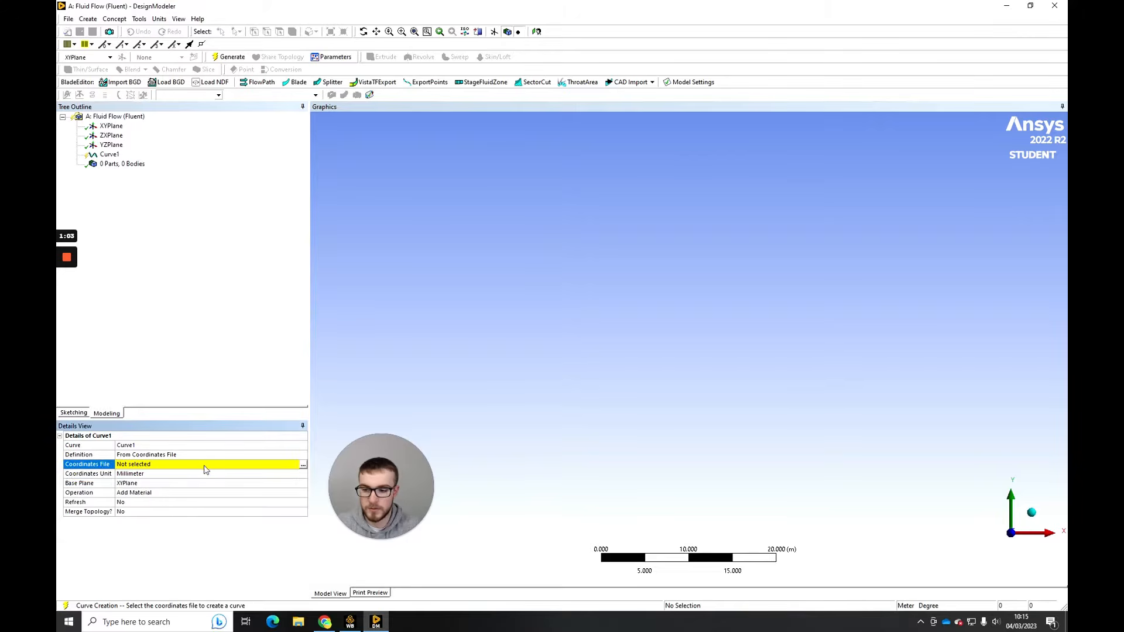
{"action": "left_click", "coordinate": [302, 464]}
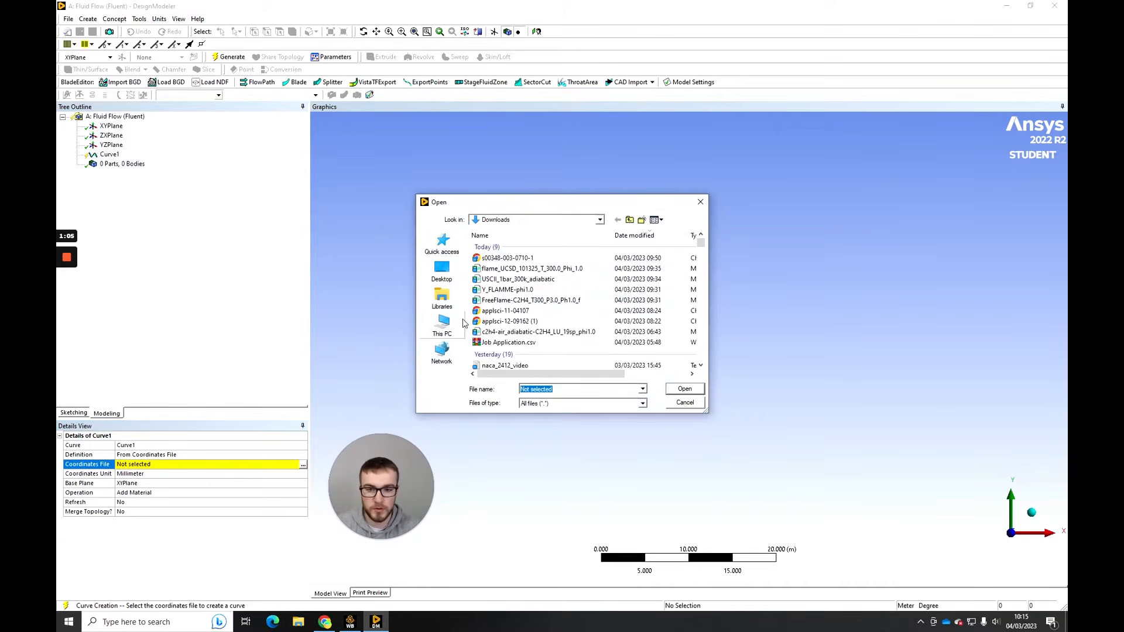
{"action": "scroll", "coordinate": [526, 346], "scroll_direction": "down", "scroll_amount": 1}
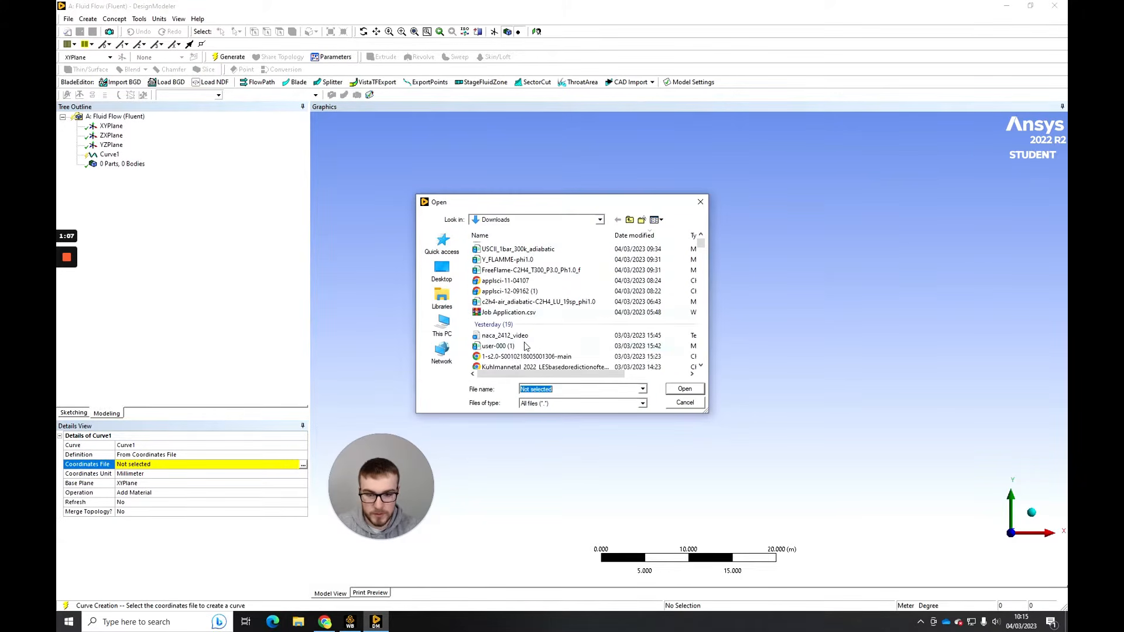
{"action": "left_click", "coordinate": [525, 337]}
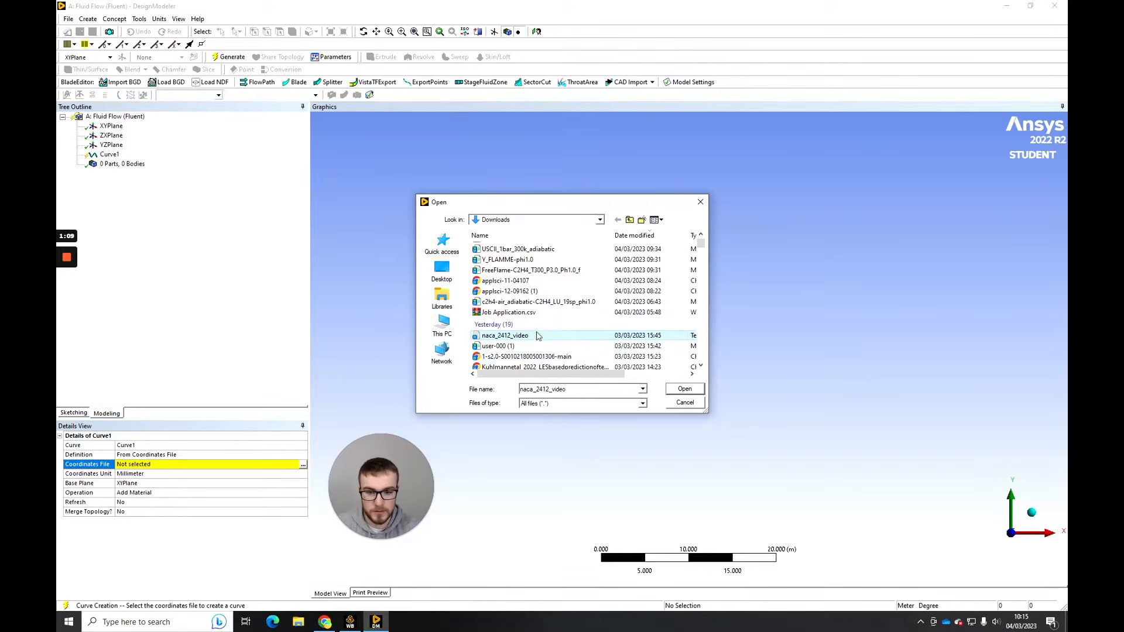
{"action": "left_click", "coordinate": [683, 390]}
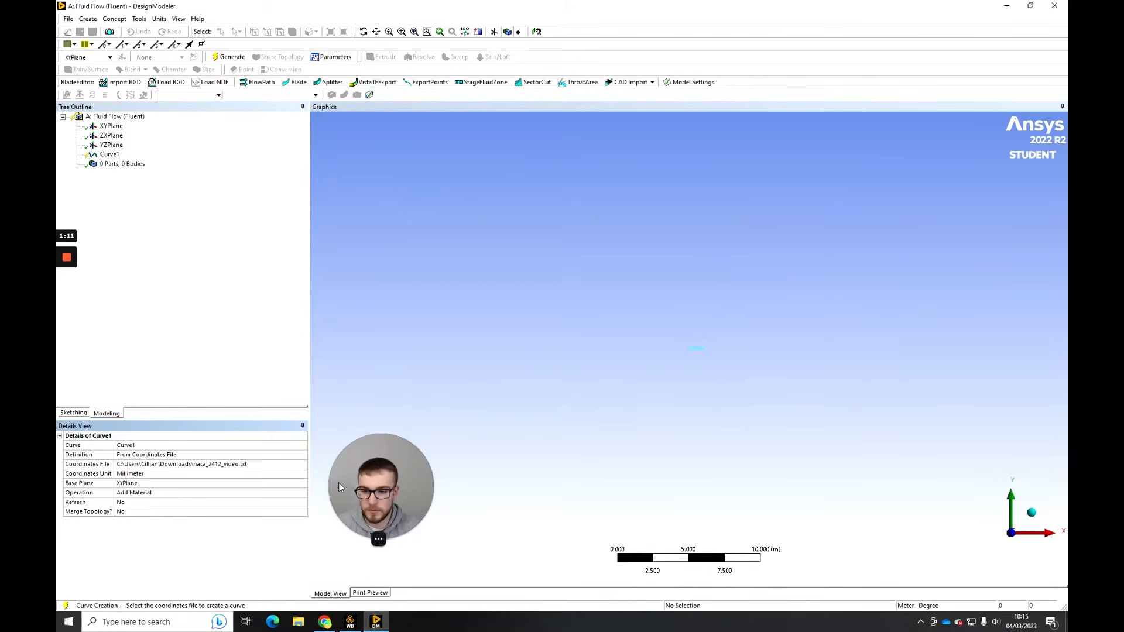
{"action": "left_click", "coordinate": [228, 58]}
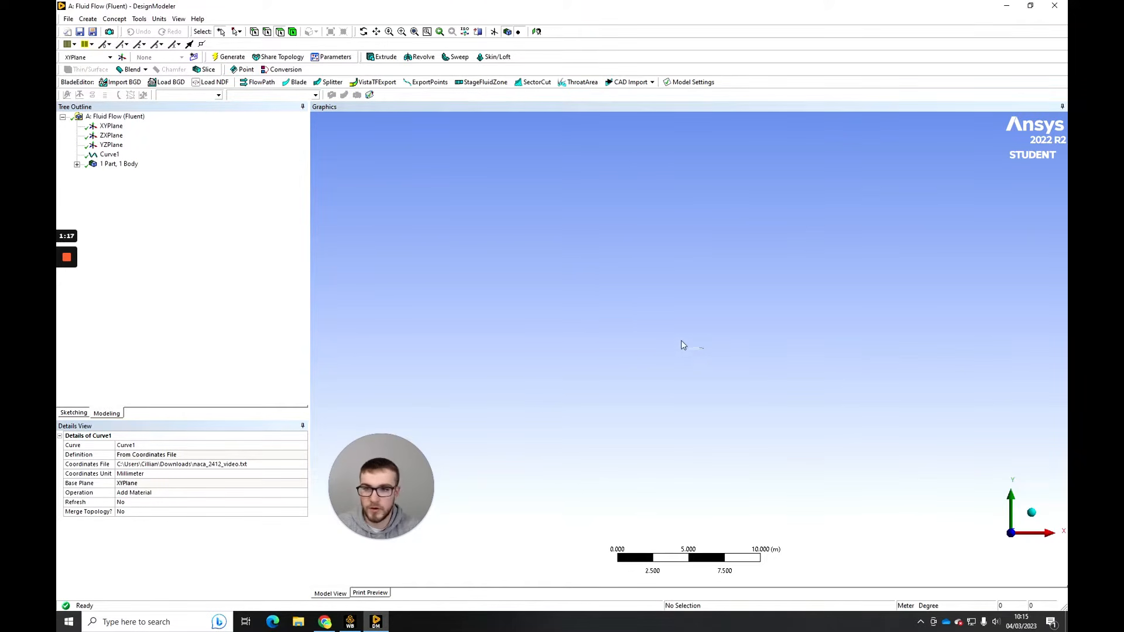
- Create a surface from the closed airfoil curve with Surfaces From Edges and generate it
{"action": "left_click", "coordinate": [416, 35]}
{"action": "middle_click_drag", "start_coordinate": [690, 371], "coordinate": [627, 401]}
{"action": "middle_click_drag", "start_coordinate": [755, 369], "coordinate": [852, 364]}
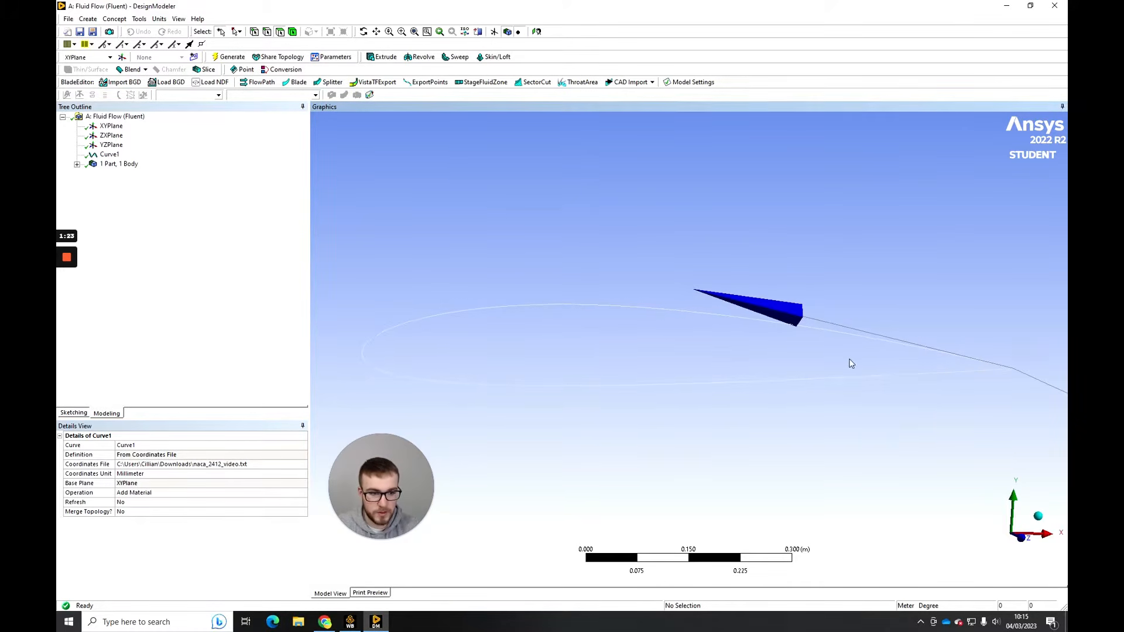
{"action": "scroll", "coordinate": [640, 341], "scroll_direction": "down", "scroll_amount": 1}
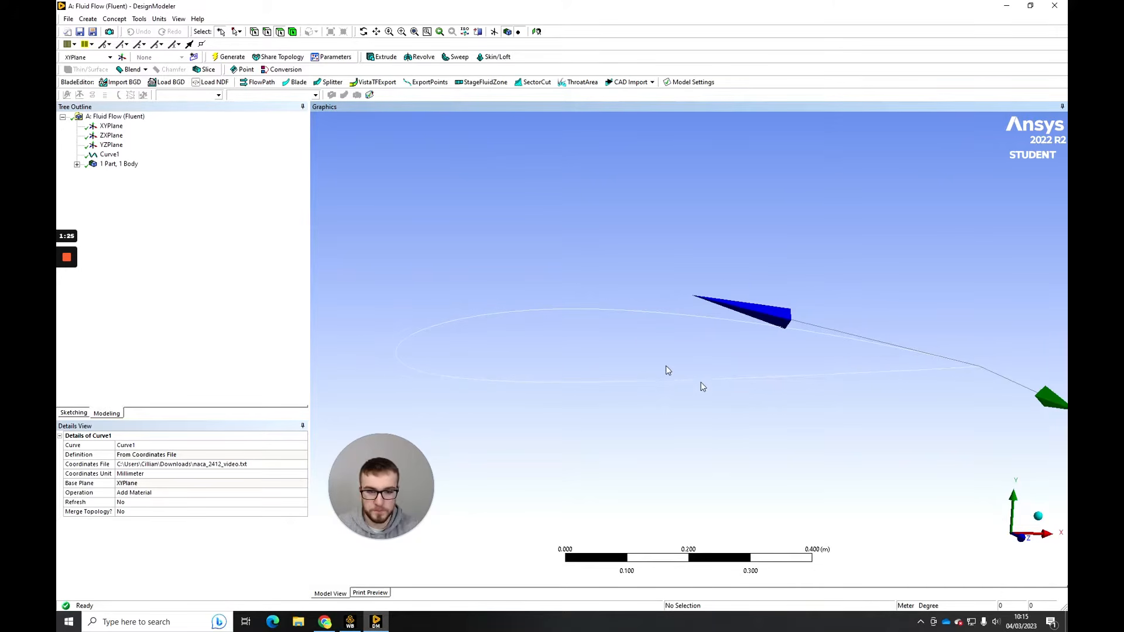
{"action": "left_click", "coordinate": [1021, 538]}
{"action": "scroll", "coordinate": [673, 380], "scroll_direction": "down", "scroll_amount": 1}
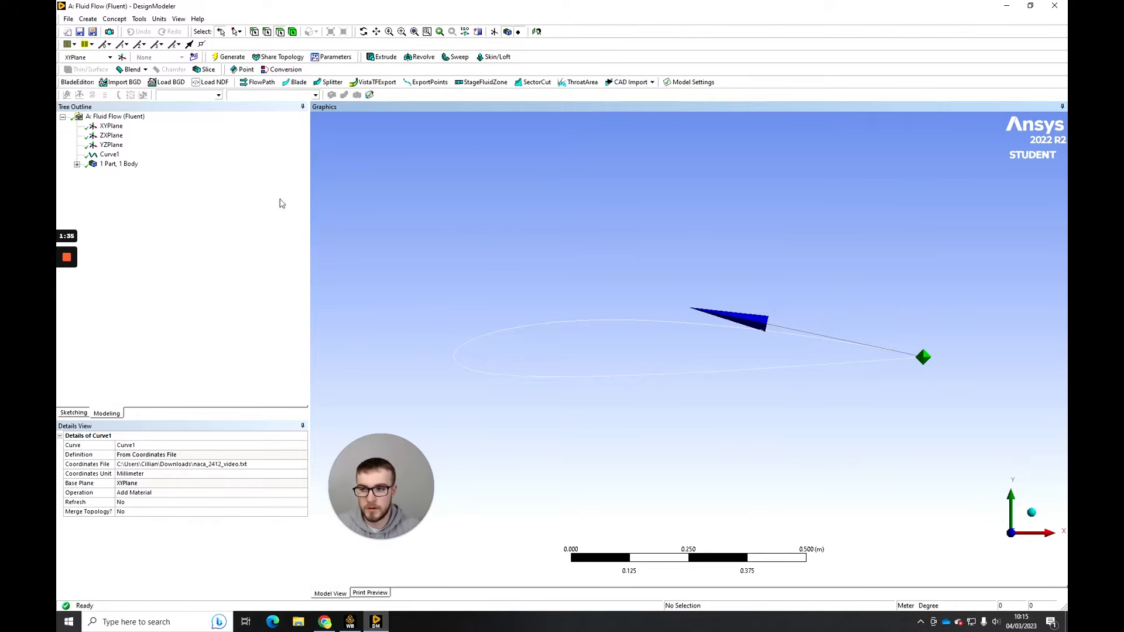
{"action": "left_click", "coordinate": [76, 164]}
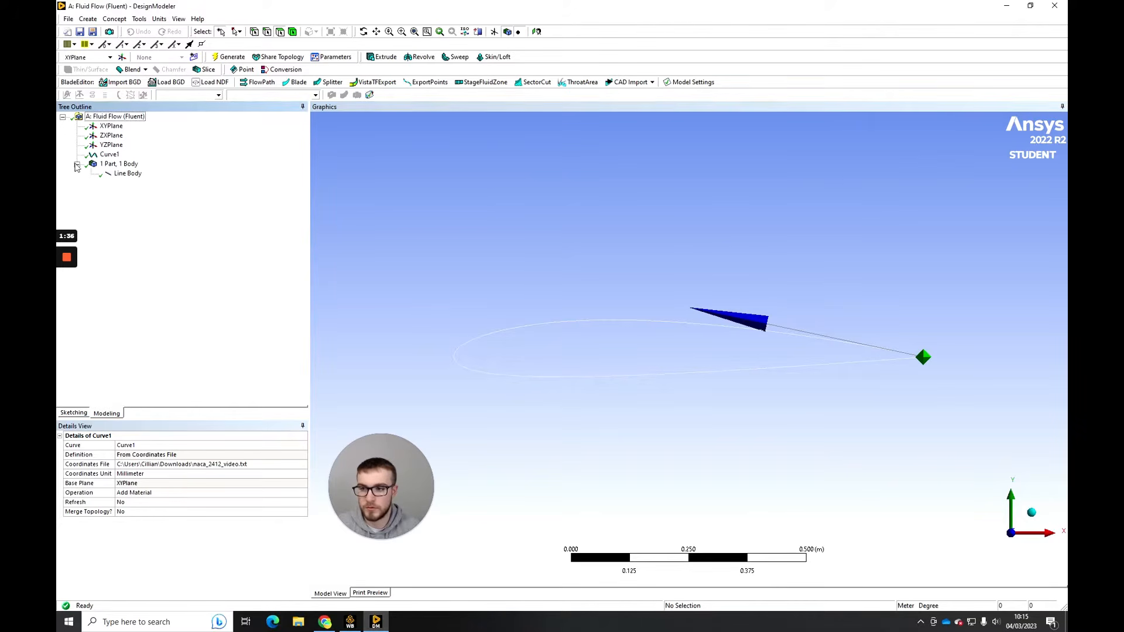
{"action": "left_click", "coordinate": [115, 20]}
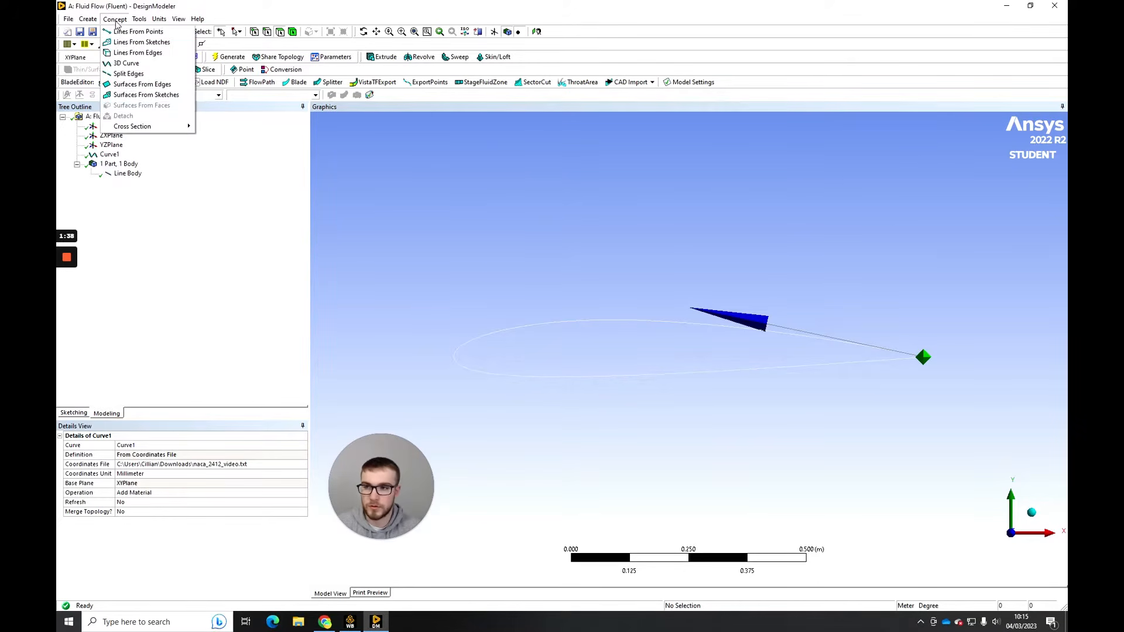
{"action": "left_click", "coordinate": [126, 87]}
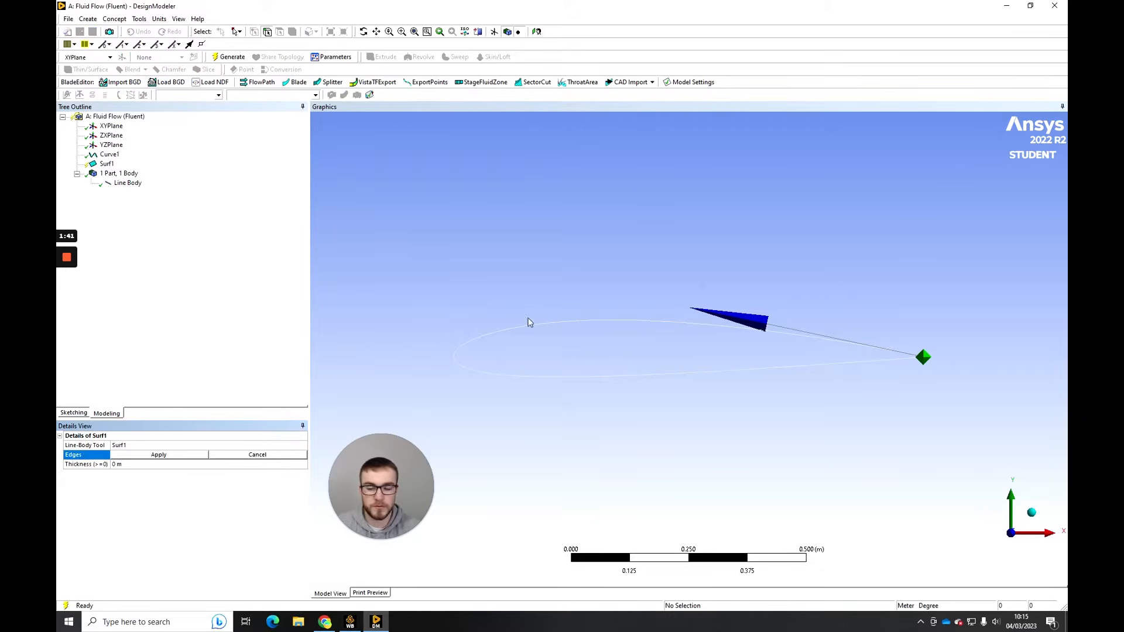
{"action": "left_click", "coordinate": [573, 322]}
{"action": "left_click", "coordinate": [205, 459]}
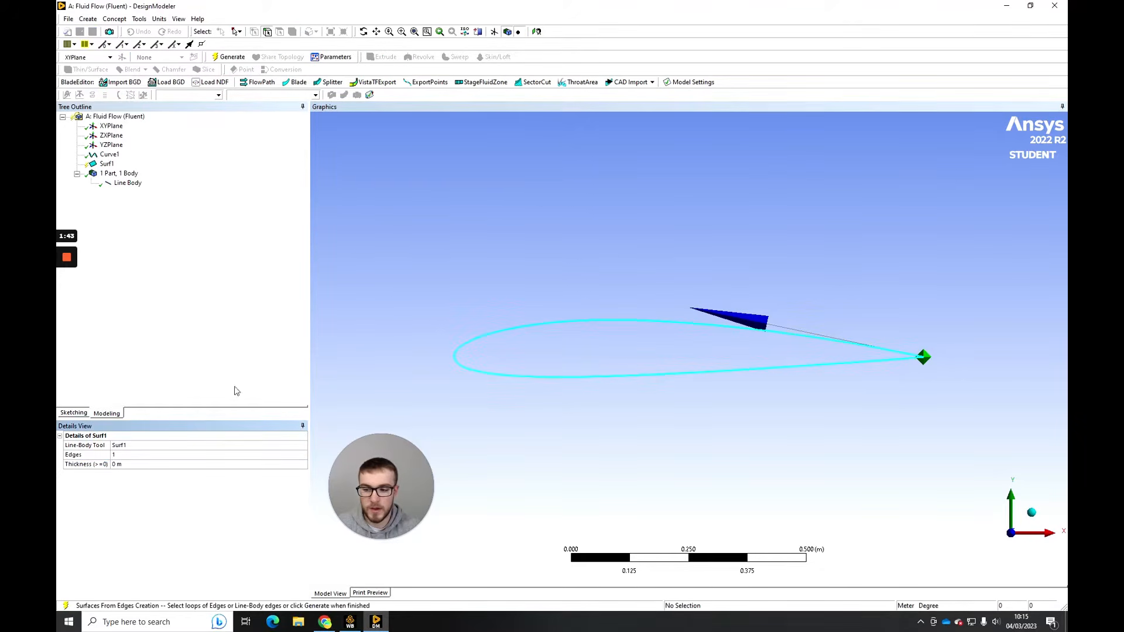
{"action": "left_click", "coordinate": [232, 56]}
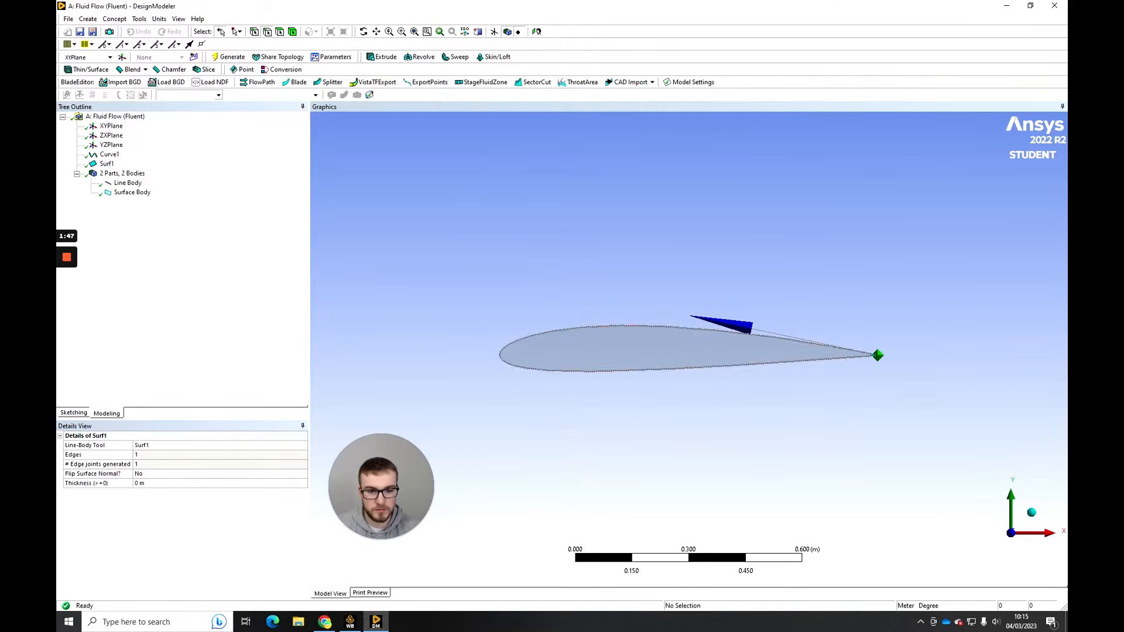
- Sketch a semicircular arc of about 1.05 m radius on the XYPlane, centred on the origin and opening toward the airfoil's trailing edge
{"action": "middle_click_drag", "start_coordinate": [591, 334], "coordinate": [654, 358]}
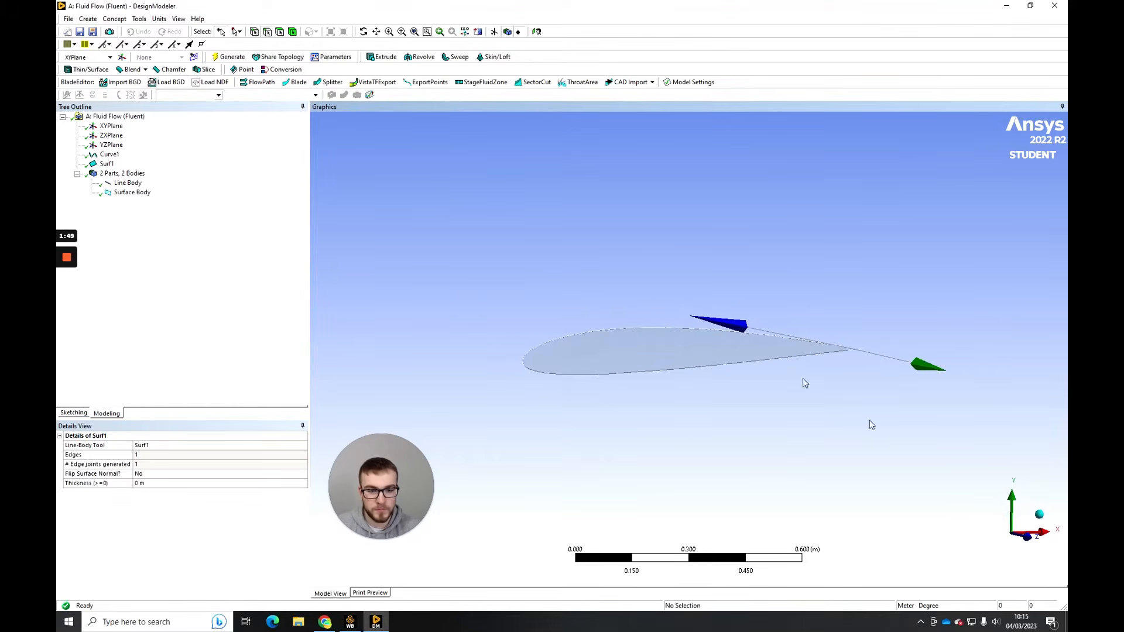
{"action": "left_click", "coordinate": [1026, 536]}
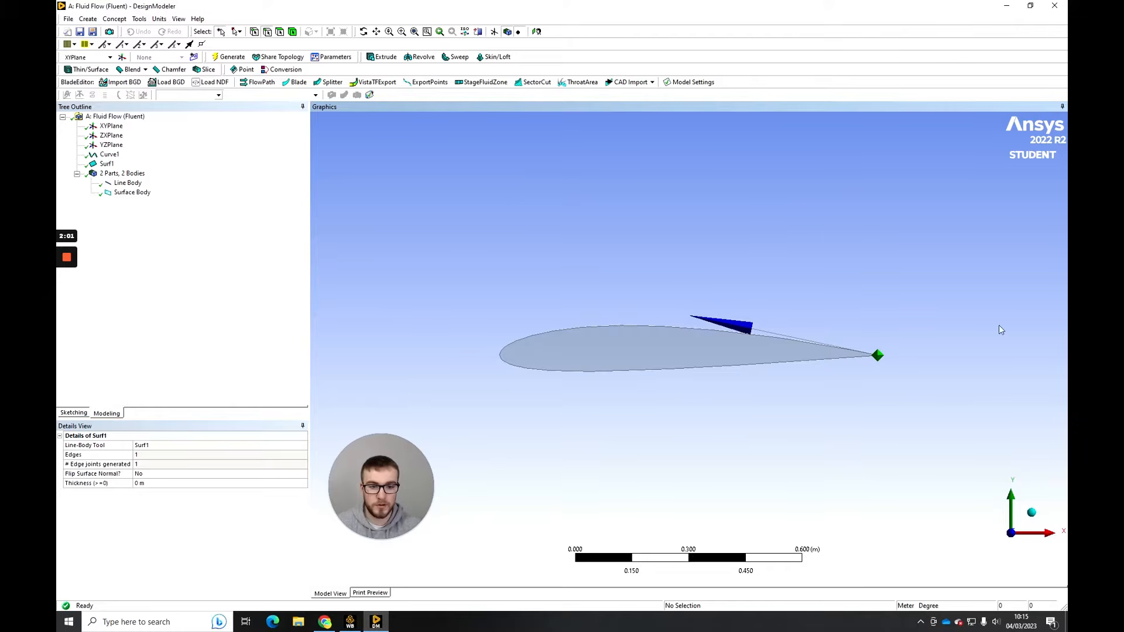
{"action": "scroll", "coordinate": [913, 266], "scroll_direction": "down", "scroll_amount": 4}
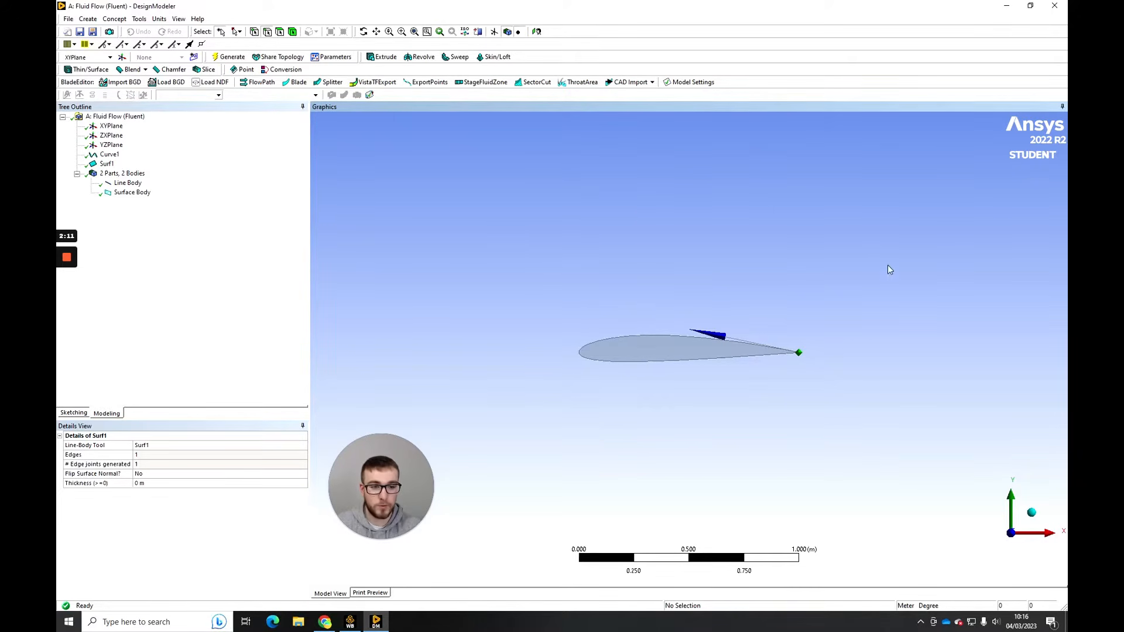
{"action": "scroll", "coordinate": [612, 383], "scroll_direction": "down", "scroll_amount": 1}
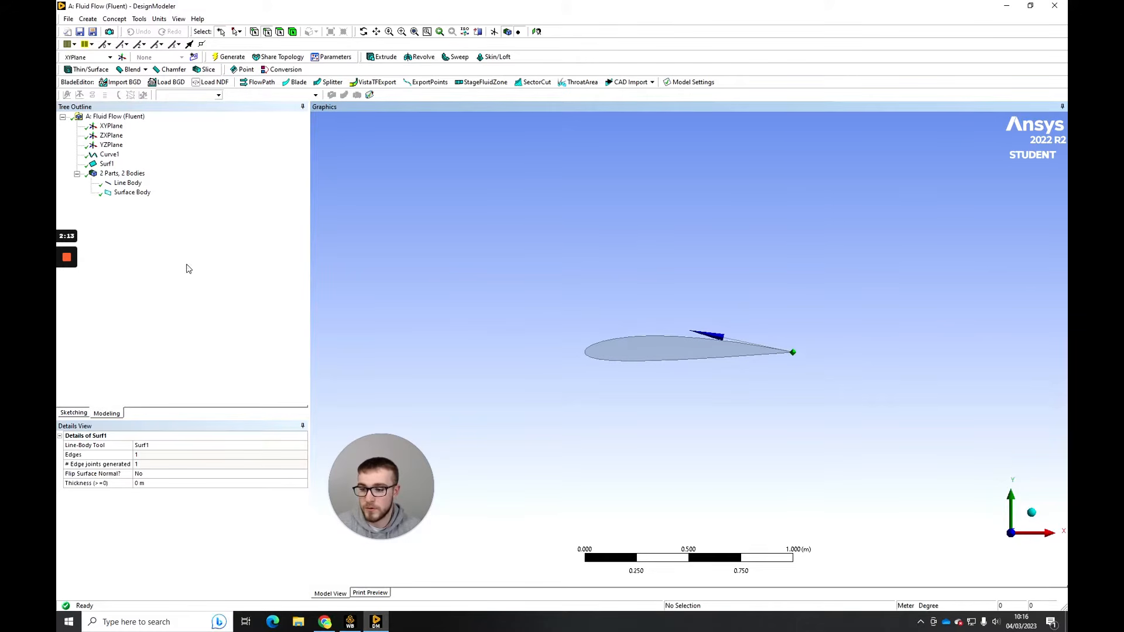
{"action": "left_click", "coordinate": [75, 413]}
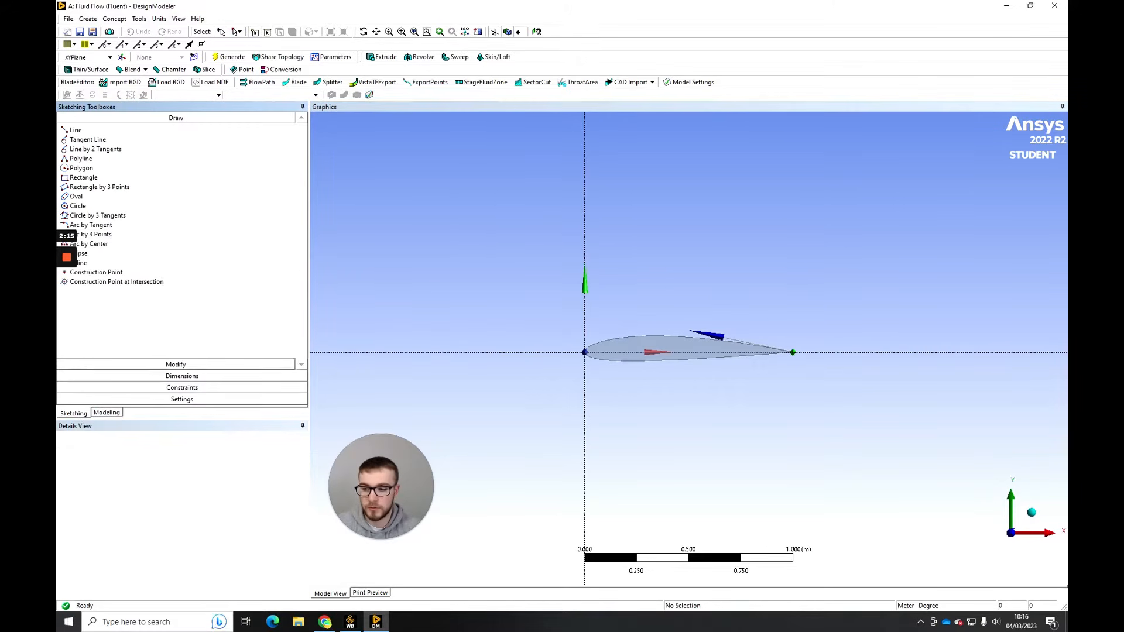
{"action": "left_click", "coordinate": [101, 244]}
{"action": "scroll", "coordinate": [689, 350], "scroll_direction": "down", "scroll_amount": 1}
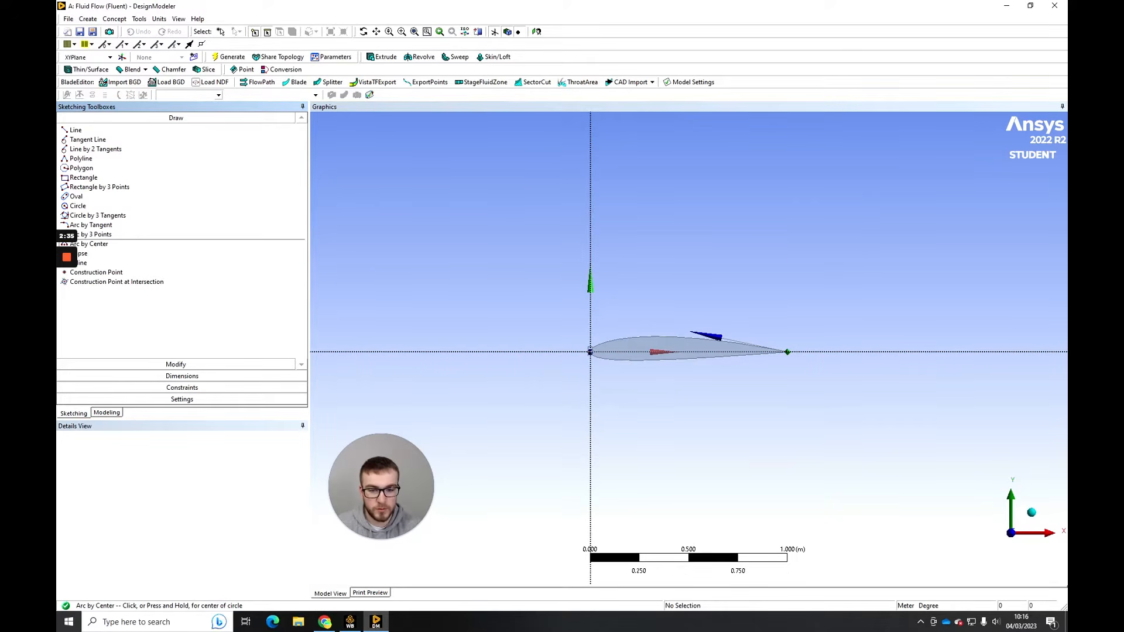
{"action": "left_click", "coordinate": [590, 351]}
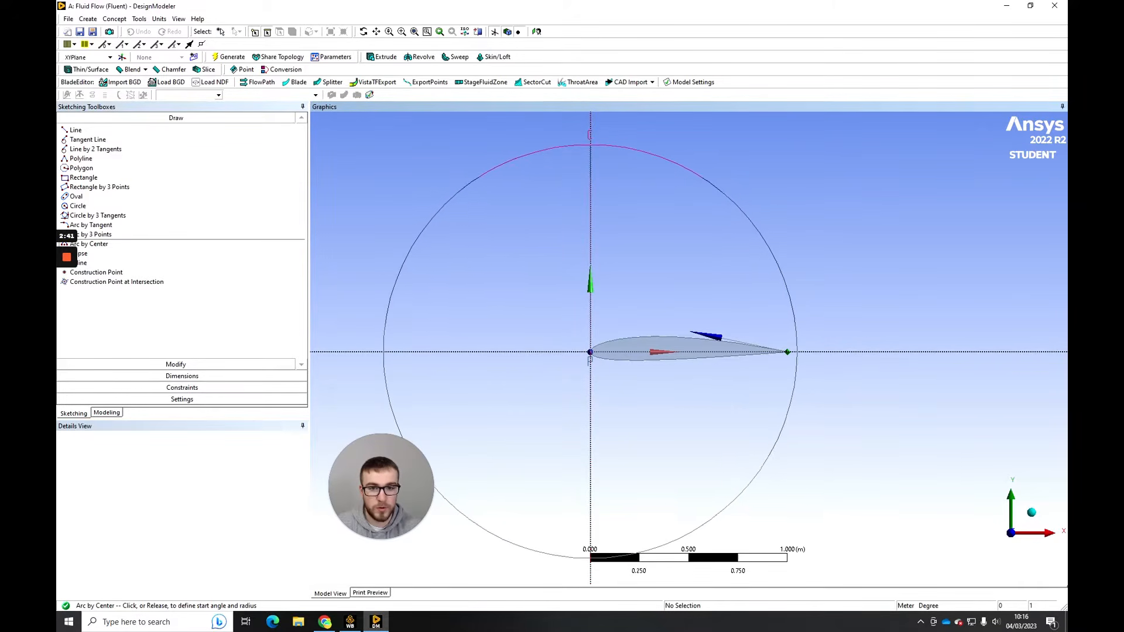
{"action": "left_click", "coordinate": [590, 140]}
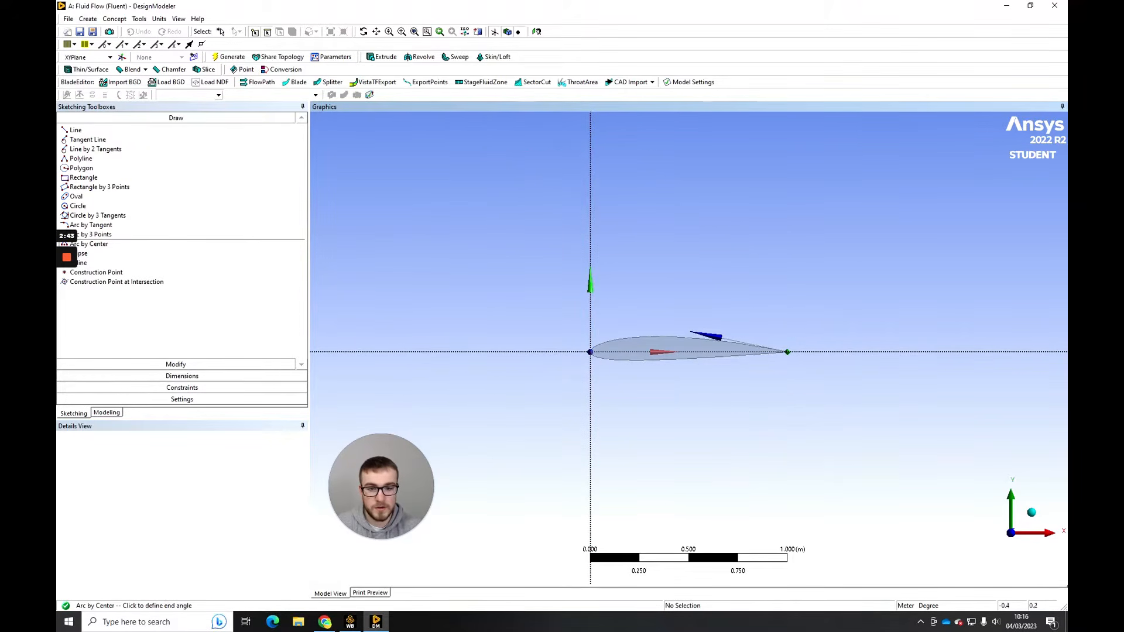
{"action": "scroll", "coordinate": [600, 497], "scroll_direction": "down", "scroll_amount": 2}
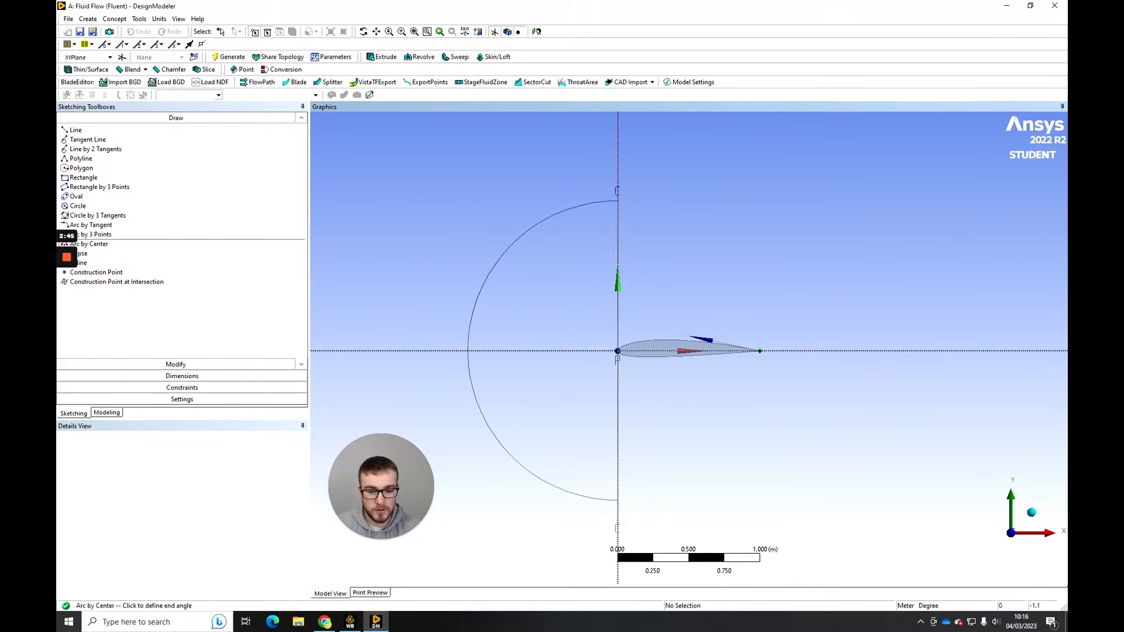
{"action": "left_click", "coordinate": [617, 503]}
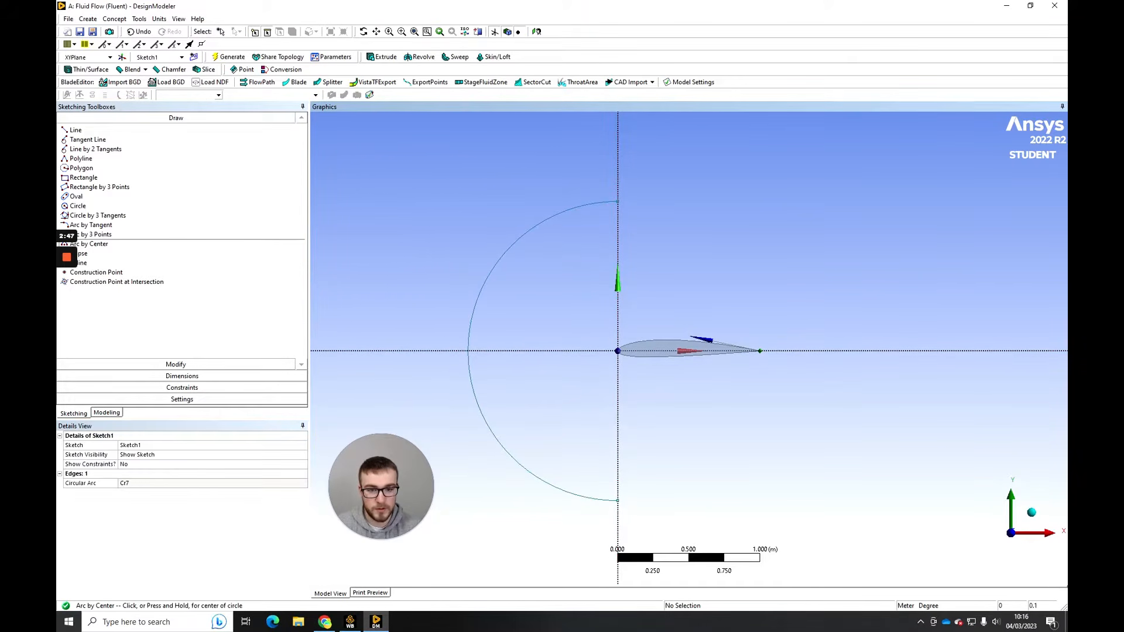
{"action": "scroll", "coordinate": [687, 351], "scroll_direction": "down", "scroll_amount": 1}
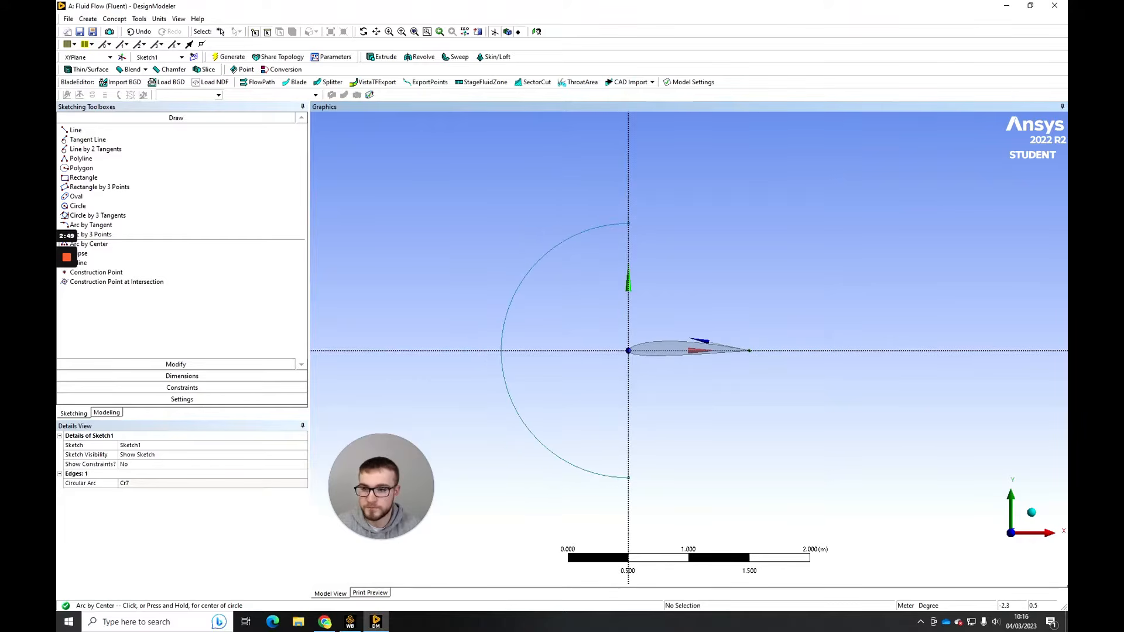
- Dimension the semicircular arc's radius and set it to 7.5 m
{"action": "left_click", "coordinate": [207, 376]}
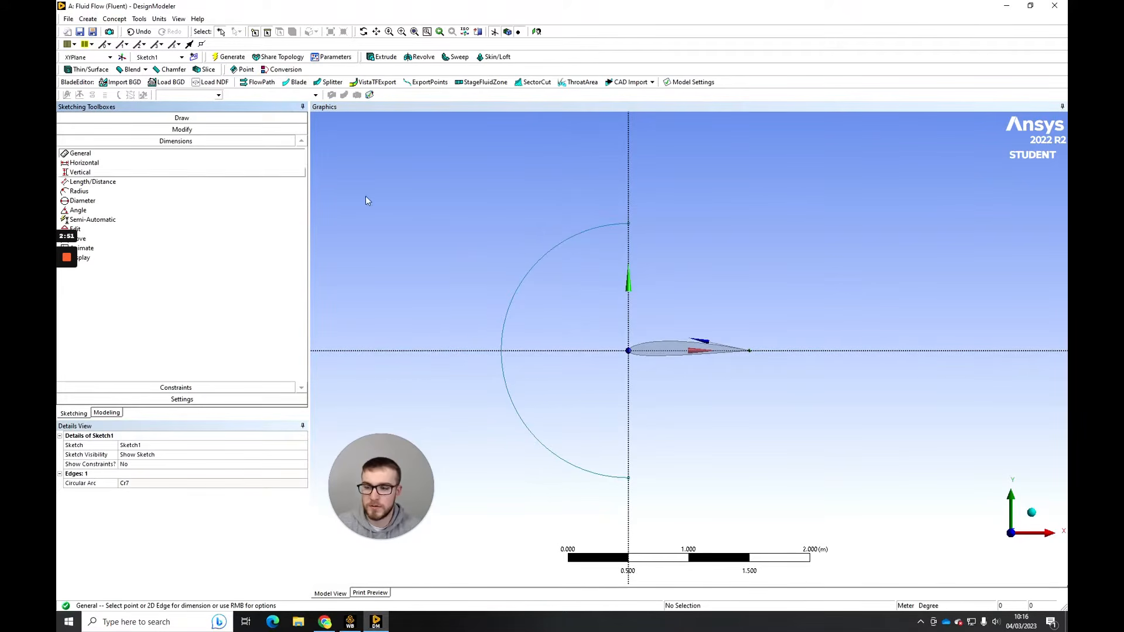
{"action": "left_click", "coordinate": [577, 234]}
{"action": "left_click", "coordinate": [591, 262]}
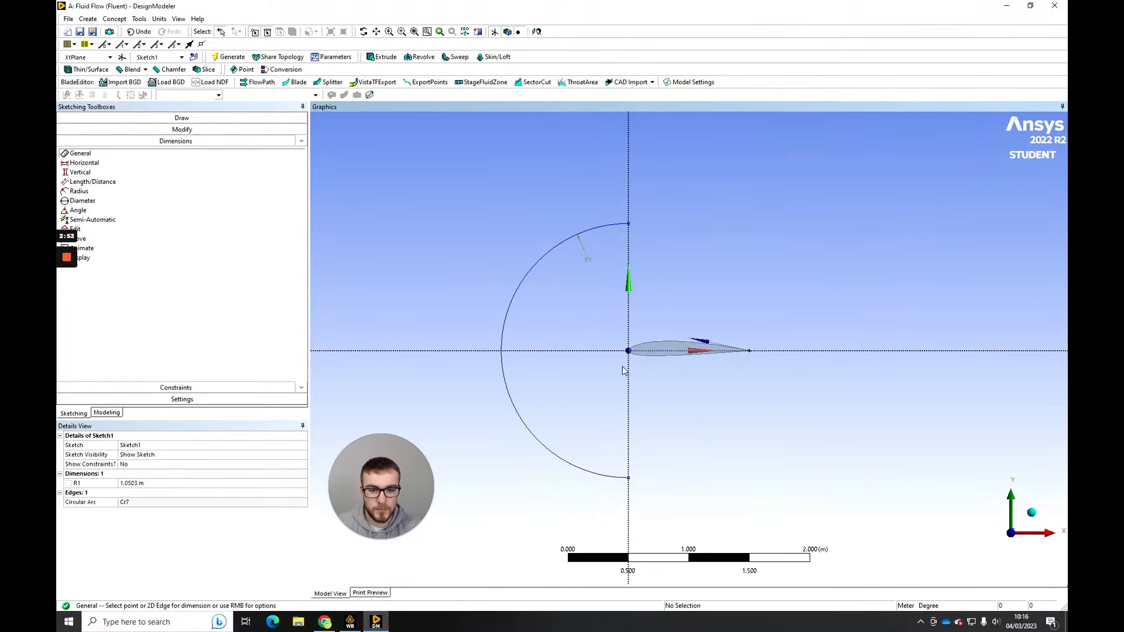
{"action": "scroll", "coordinate": [646, 395], "scroll_direction": "down", "scroll_amount": 2}
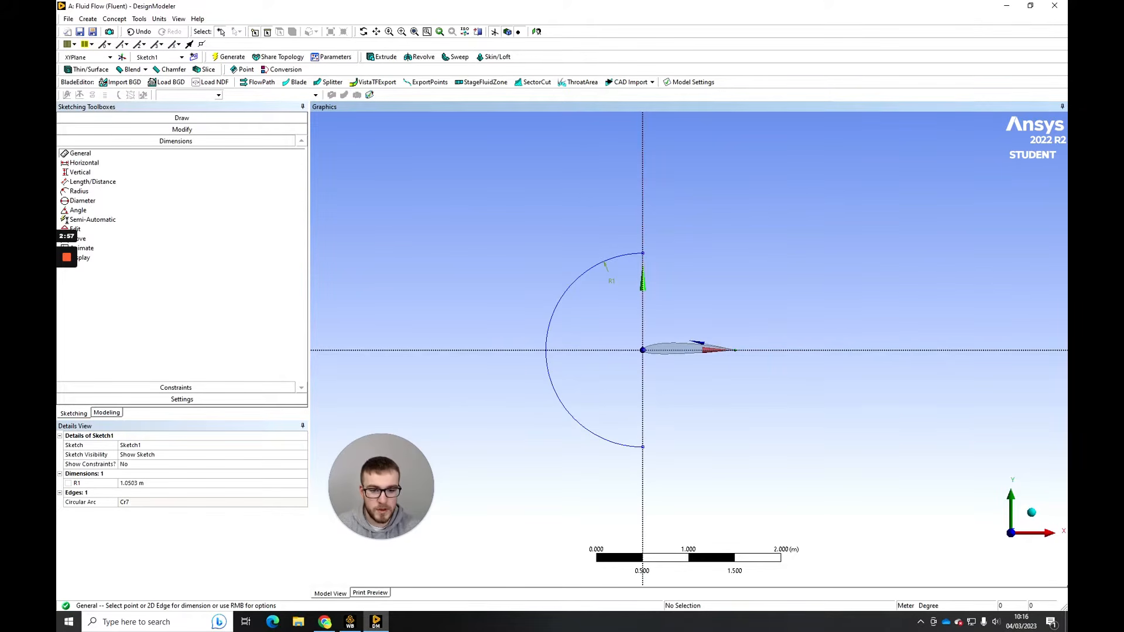
{"action": "scroll", "coordinate": [618, 359], "scroll_direction": "down", "scroll_amount": 1}
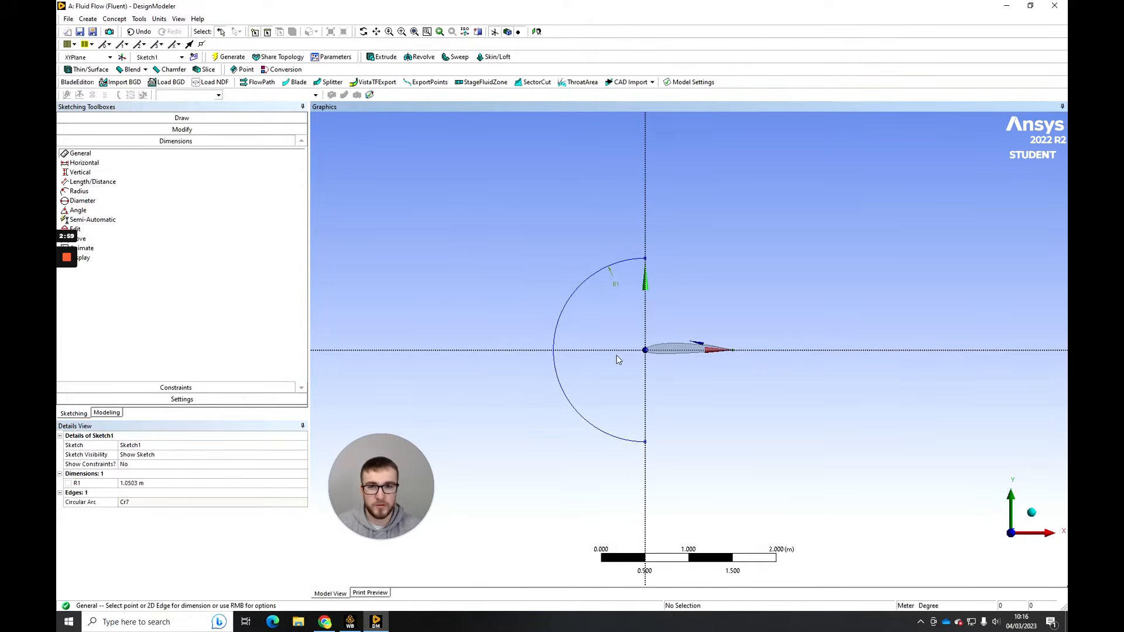
{"action": "scroll", "coordinate": [641, 339], "scroll_direction": "up", "scroll_amount": 3}
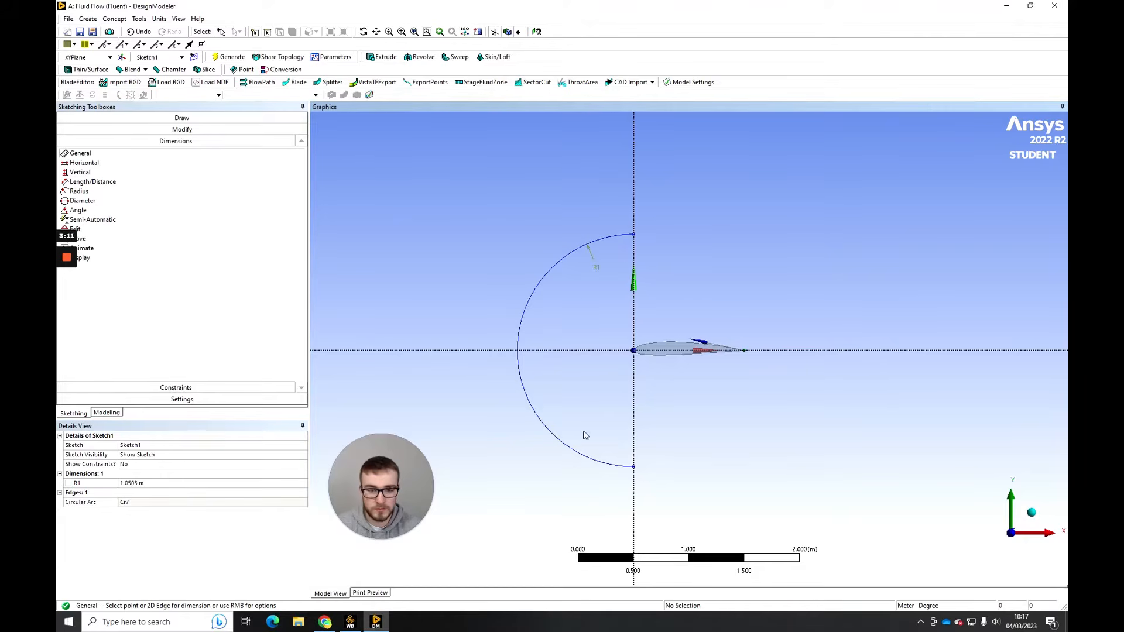
{"action": "left_click", "coordinate": [170, 483]}
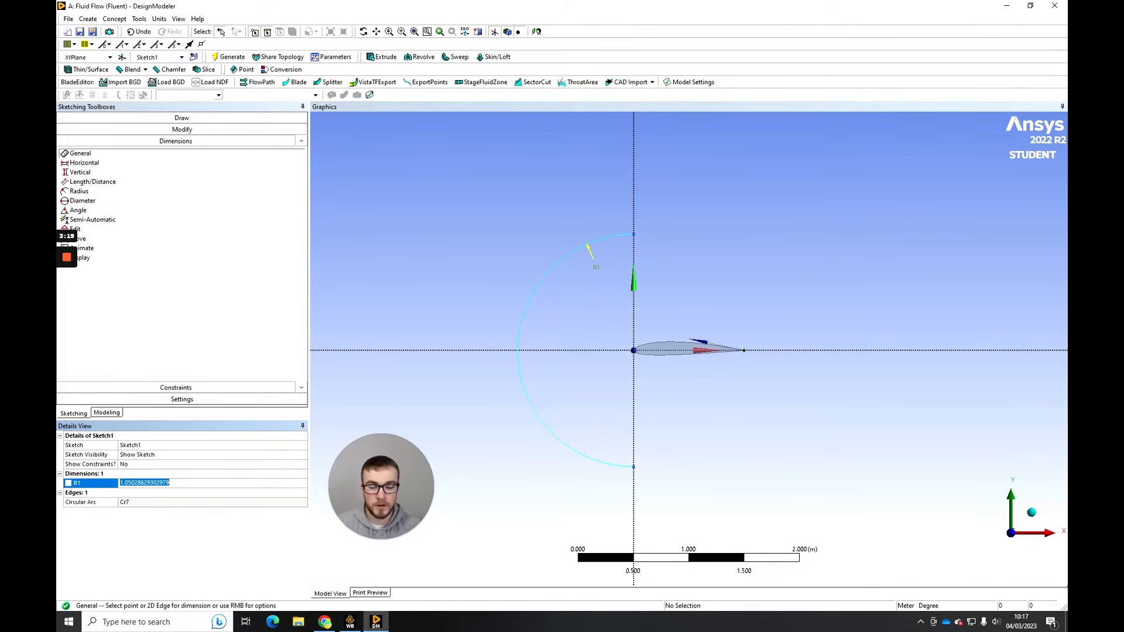
{"action": "type", "text": "7.5"}
{"action": "key", "text": "Return"}
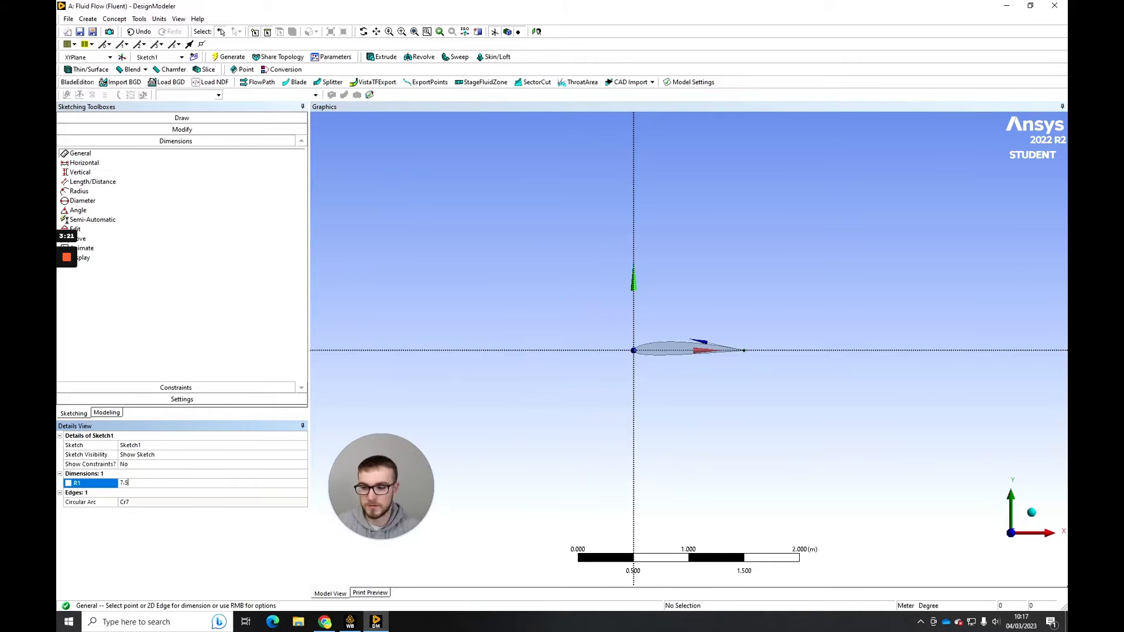
{"action": "scroll", "coordinate": [694, 334], "scroll_direction": "down", "scroll_amount": 5}
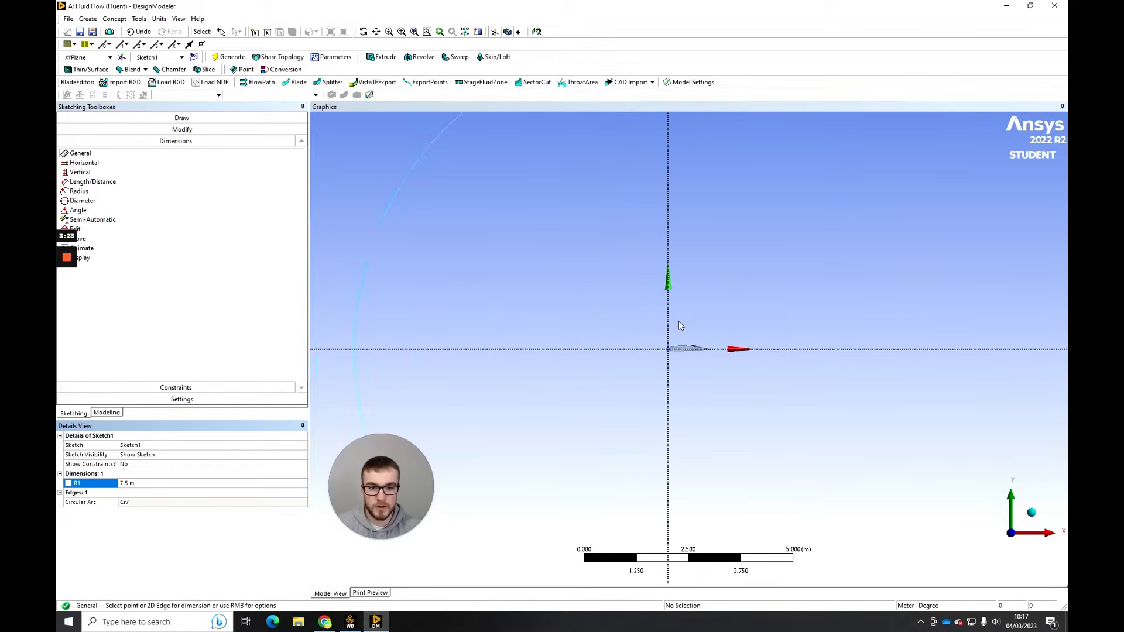
{"action": "scroll", "coordinate": [696, 323], "scroll_direction": "up", "scroll_amount": 1}
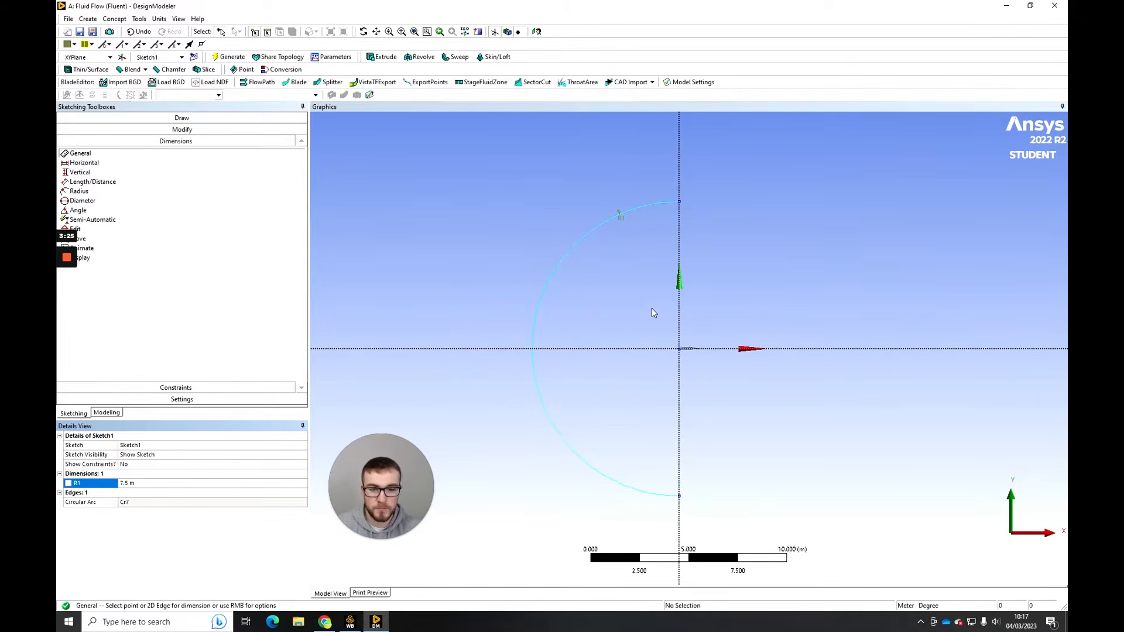
- Draw a horizontal line downstream from the arc's upper endpoint and dimension its length to 15 m
{"action": "left_click", "coordinate": [181, 117]}
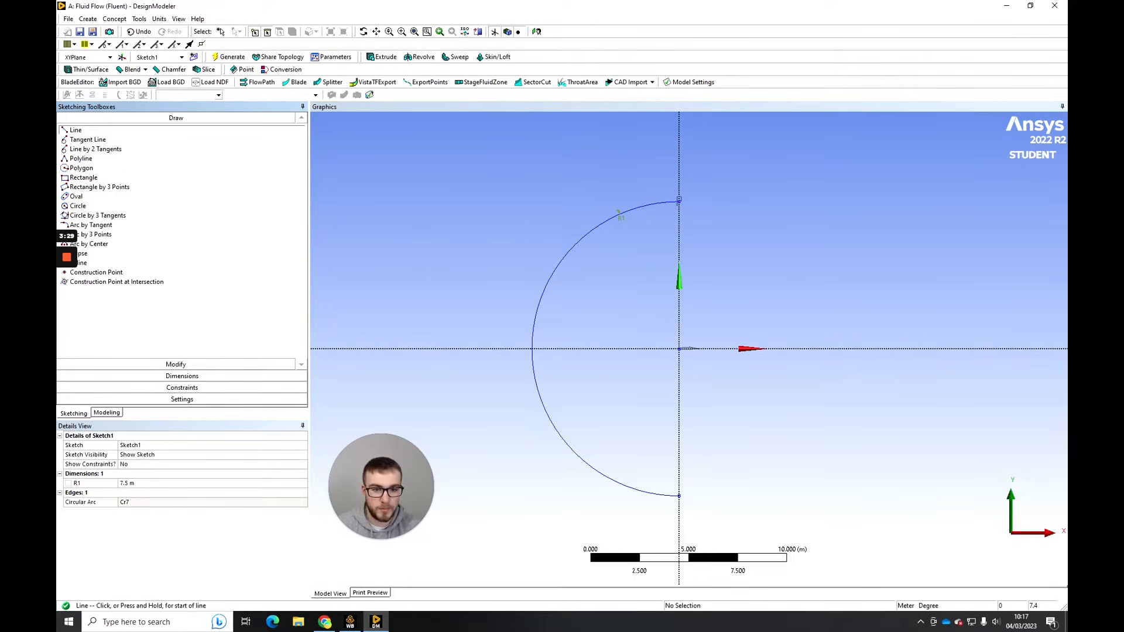
{"action": "left_click", "coordinate": [679, 199]}
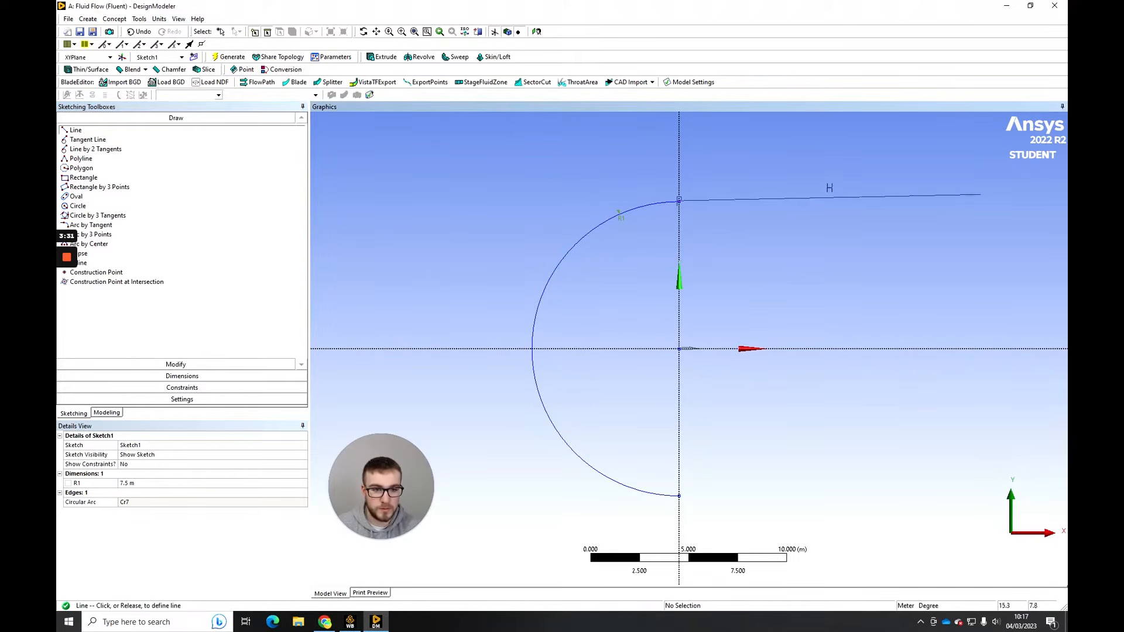
{"action": "left_click", "coordinate": [989, 201]}
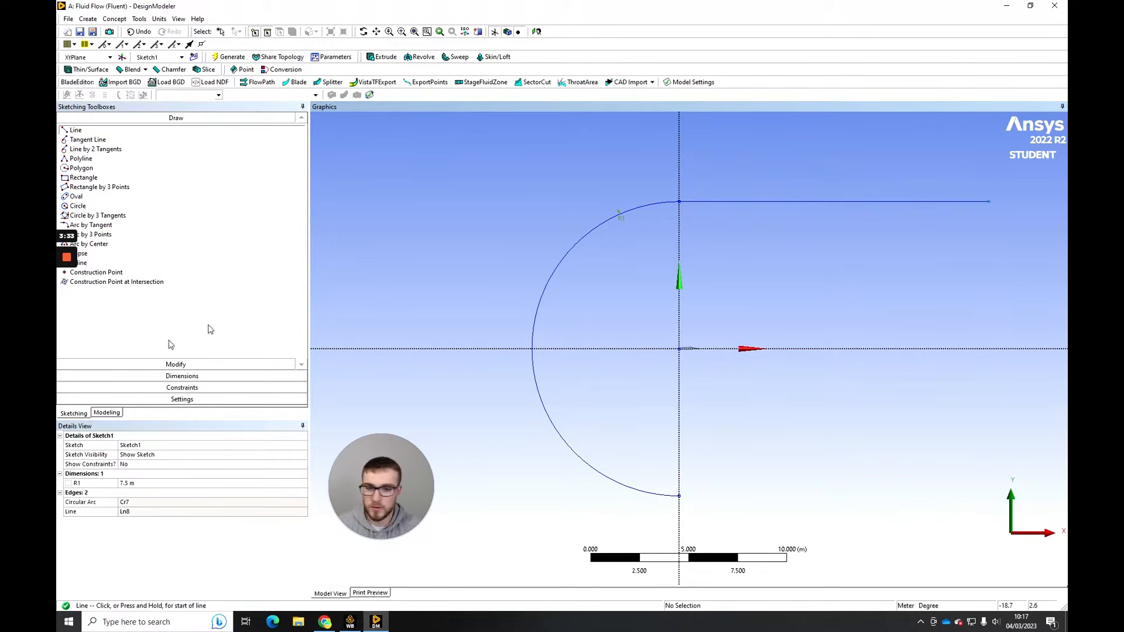
{"action": "left_click", "coordinate": [176, 376]}
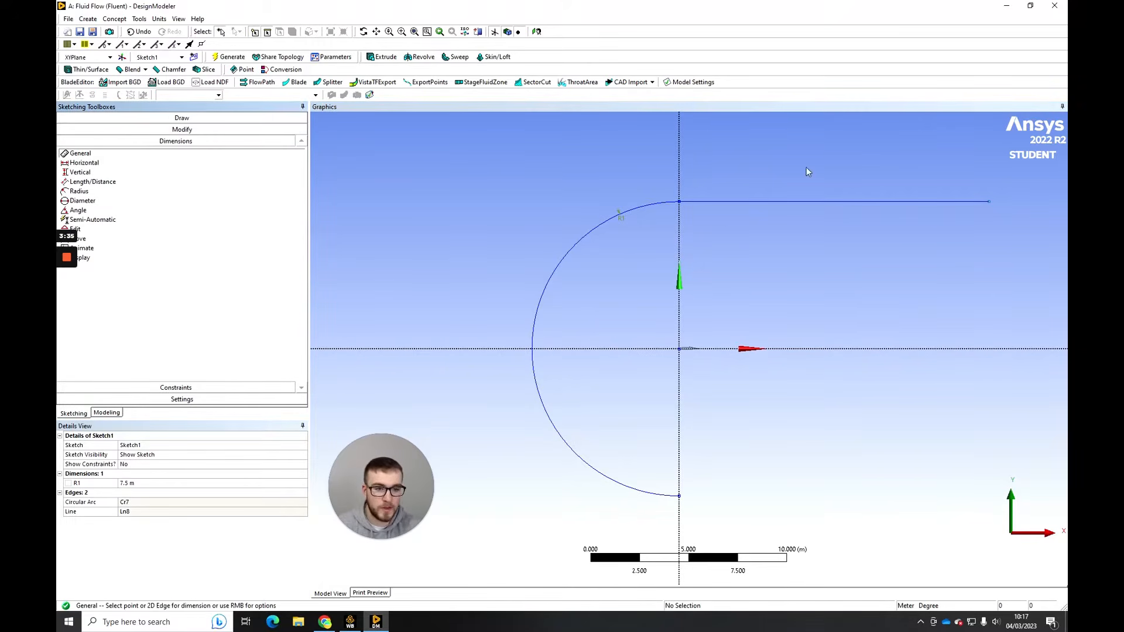
{"action": "left_click", "coordinate": [846, 199]}
{"action": "left_click", "coordinate": [846, 190]}
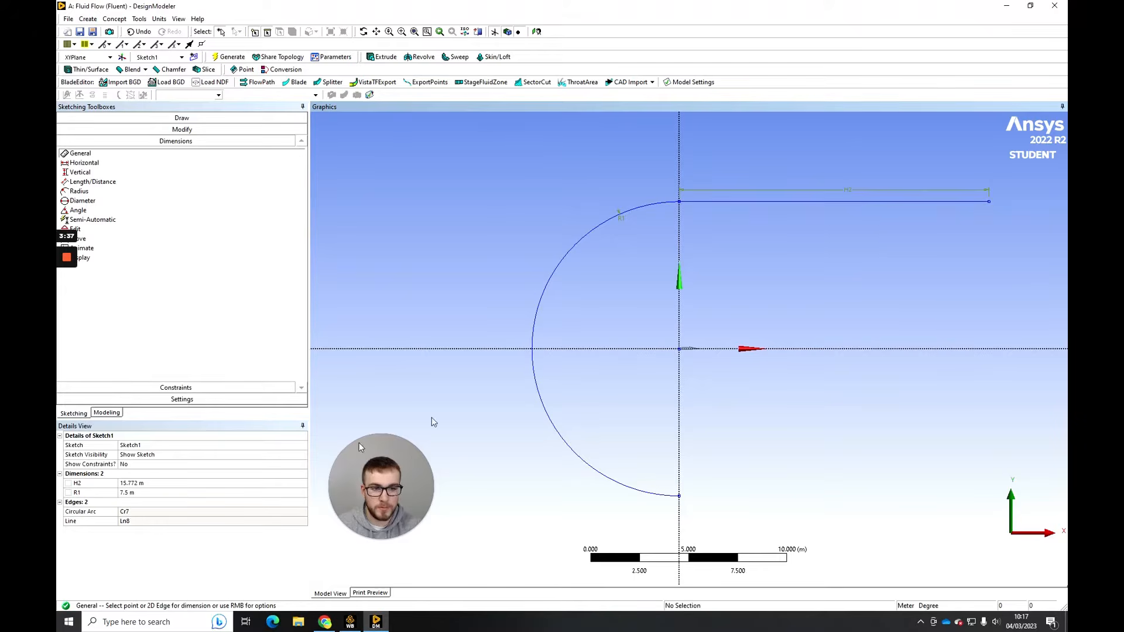
{"action": "left_click", "coordinate": [146, 483]}
{"action": "type", "text": "15"}
{"action": "key", "text": "Return"}
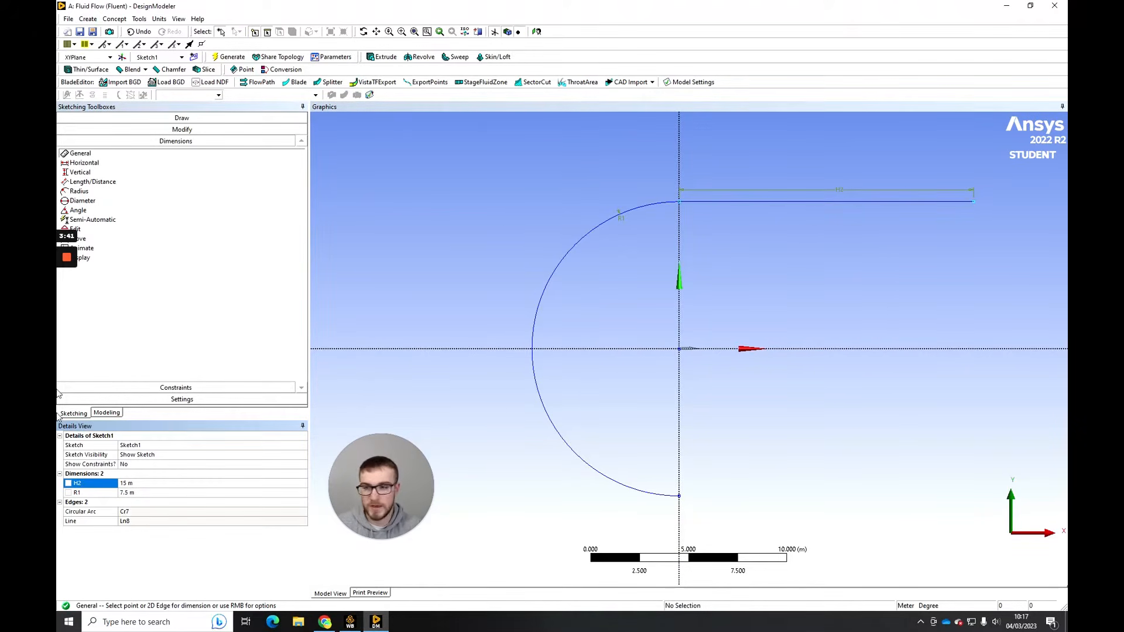
- Draw a vertical line from the upper line's downstream end down to the X axis
{"action": "left_click", "coordinate": [157, 119]}
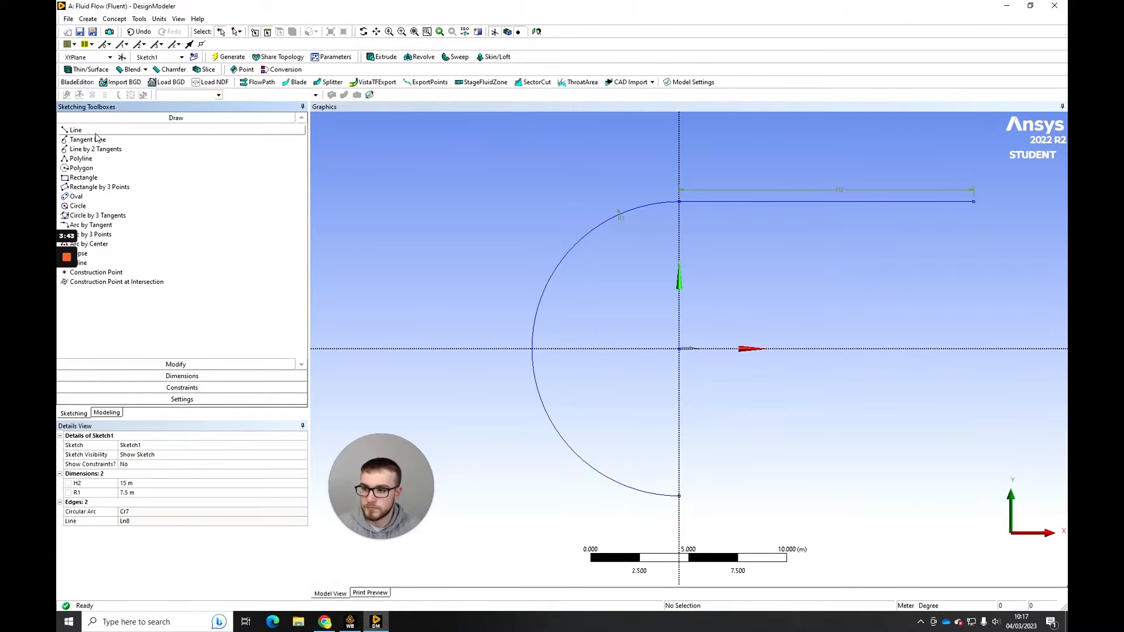
{"action": "left_click", "coordinate": [75, 130]}
{"action": "left_click", "coordinate": [973, 200]}
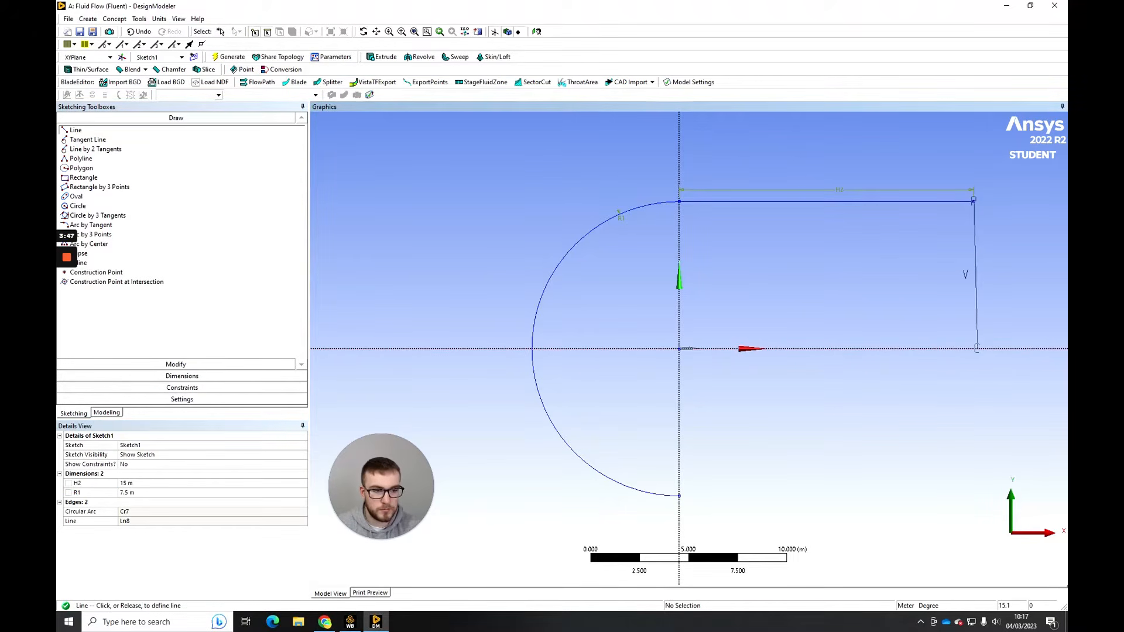
{"action": "left_click", "coordinate": [976, 348]}
- Draw a horizontal line from the arc's lower endpoint to below the upper line's end, and close the outline with a vertical line up to the X axis
{"action": "left_click", "coordinate": [679, 495]}
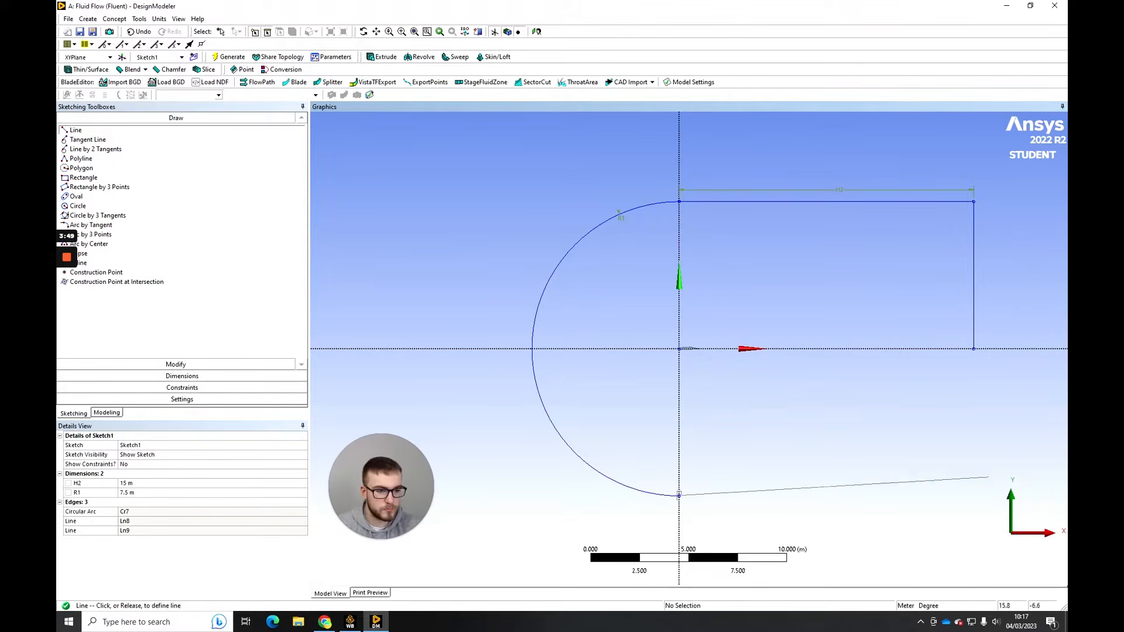
{"action": "left_click", "coordinate": [972, 485]}
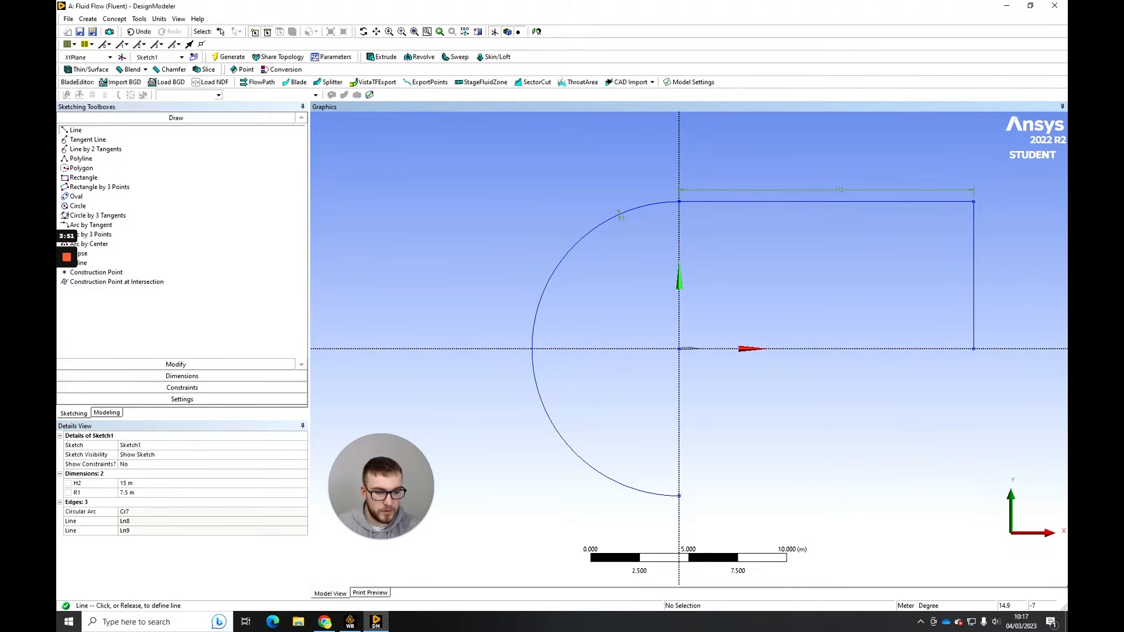
{"action": "left_click", "coordinate": [973, 496]}
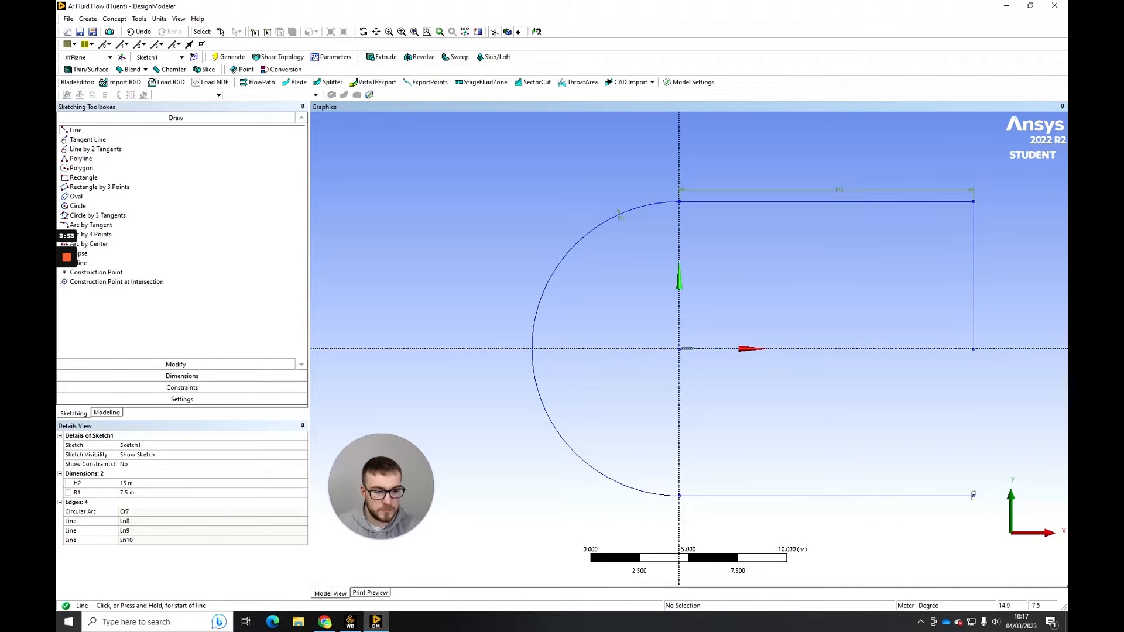
{"action": "left_click", "coordinate": [974, 496]}
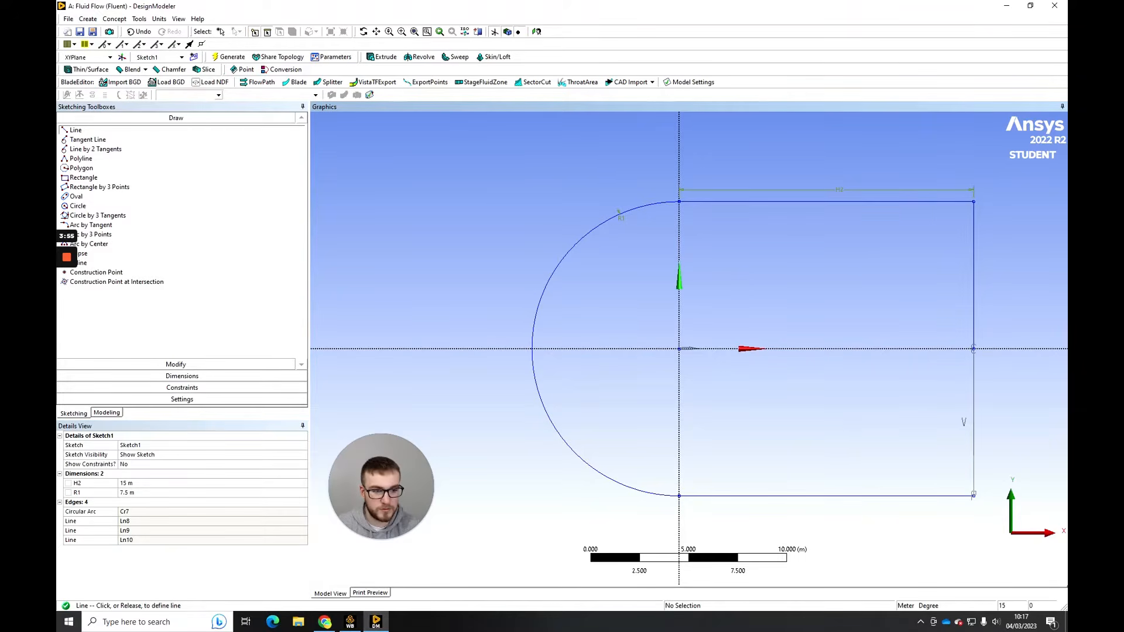
{"action": "left_click", "coordinate": [974, 349]}
{"action": "scroll", "coordinate": [878, 383], "scroll_direction": "down", "scroll_amount": 1}
{"action": "scroll", "coordinate": [877, 384], "scroll_direction": "up", "scroll_amount": 2}
{"action": "middle_click_drag", "start_coordinate": [878, 383], "coordinate": [877, 382]}
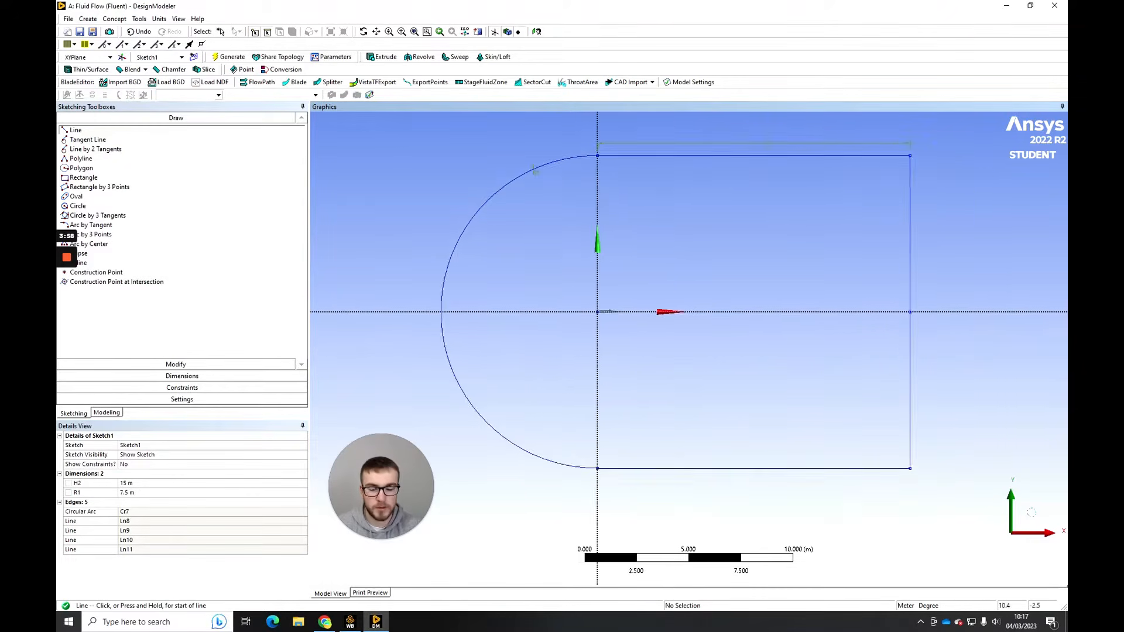
{"action": "scroll", "coordinate": [688, 347], "scroll_direction": "down", "scroll_amount": 1}
{"action": "scroll", "coordinate": [689, 348], "scroll_direction": "up", "scroll_amount": 1}
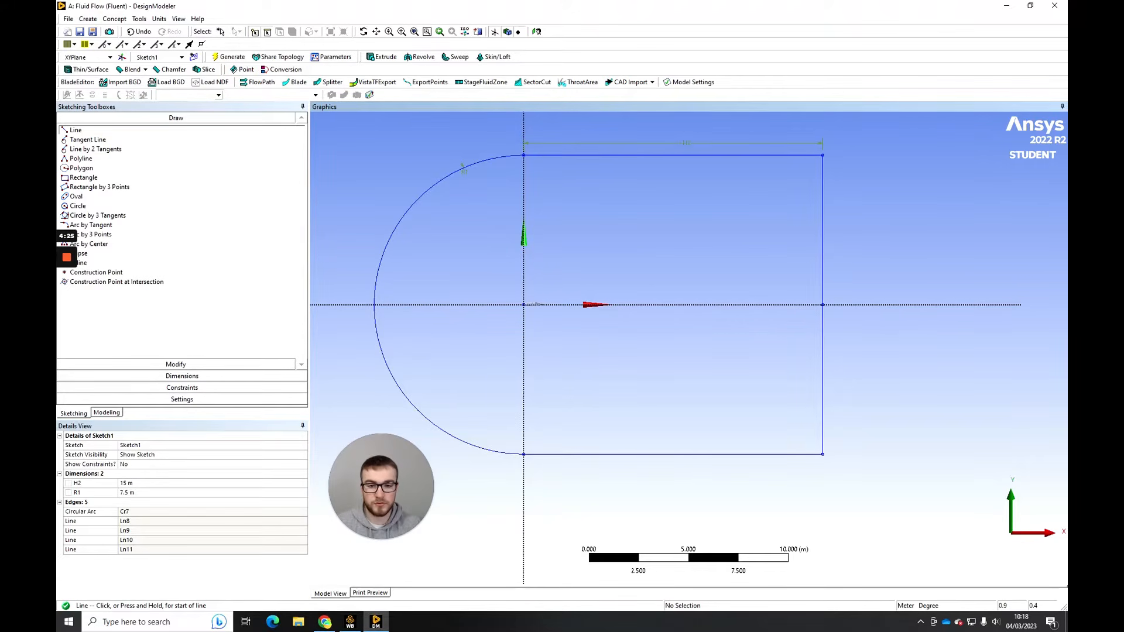
{"action": "scroll", "coordinate": [515, 297], "scroll_direction": "up", "scroll_amount": 2}
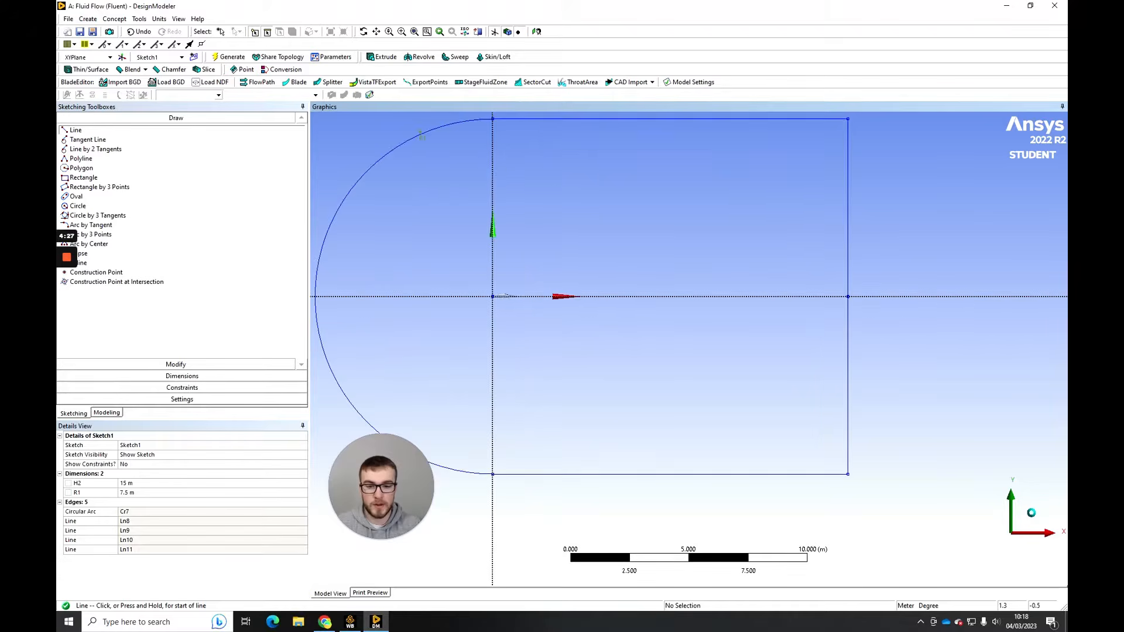
- Draw two vertical lines from the X axis, about 0.175 m up and down, about 1.04 m downstream of the Y axis, behind the trailing edge
{"action": "middle_click_drag", "start_coordinate": [515, 296], "coordinate": [632, 327], "text": "ctrl"}
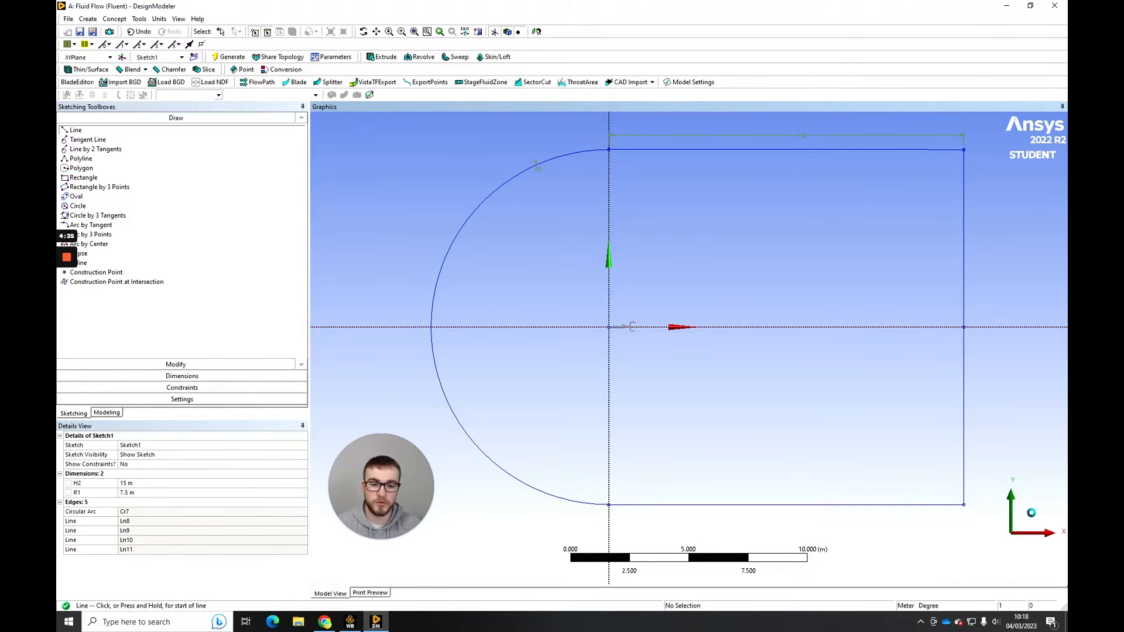
{"action": "scroll", "coordinate": [633, 326], "scroll_direction": "up", "scroll_amount": 5}
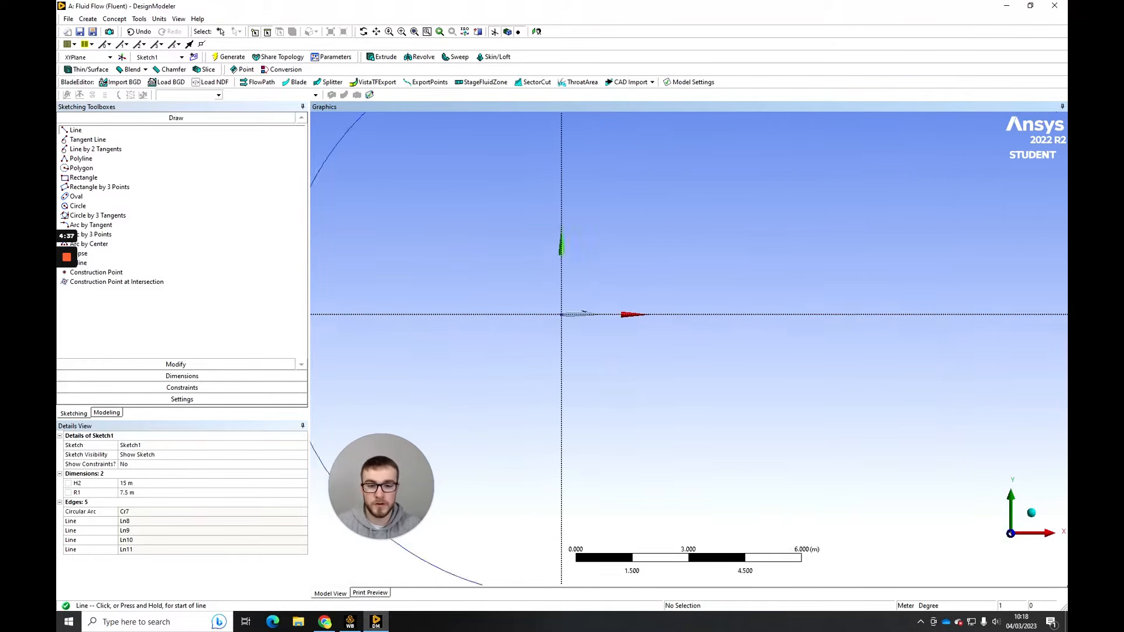
{"action": "middle_click_drag", "start_coordinate": [593, 378], "coordinate": [598, 350], "text": "ctrl"}
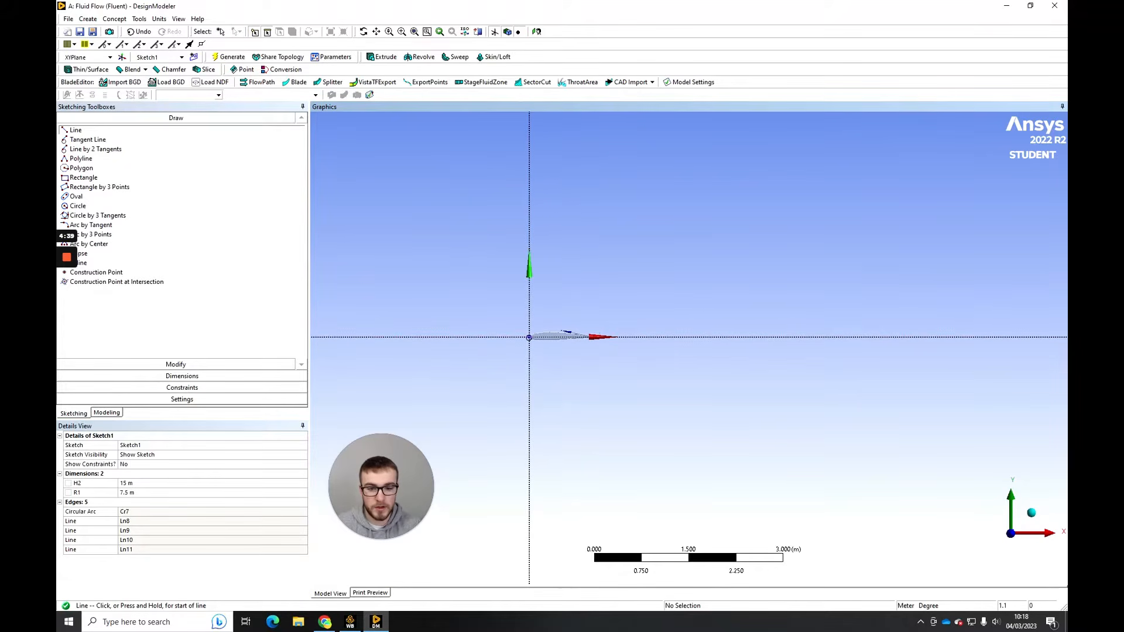
{"action": "scroll", "coordinate": [597, 336], "scroll_direction": "up", "scroll_amount": 1}
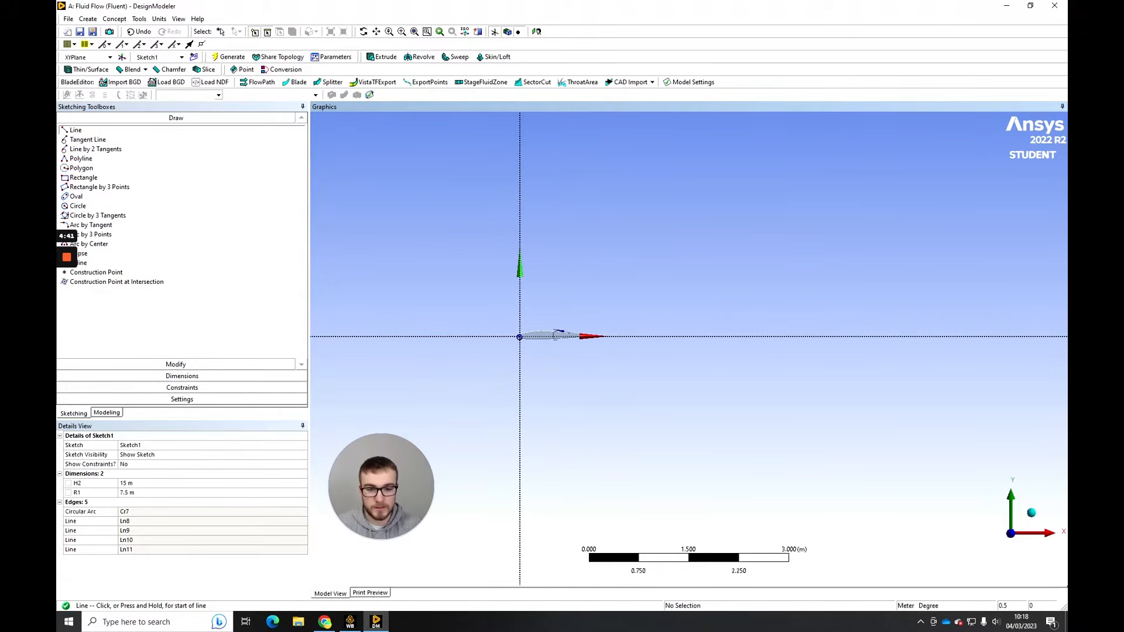
{"action": "scroll", "coordinate": [553, 336], "scroll_direction": "up", "scroll_amount": 10}
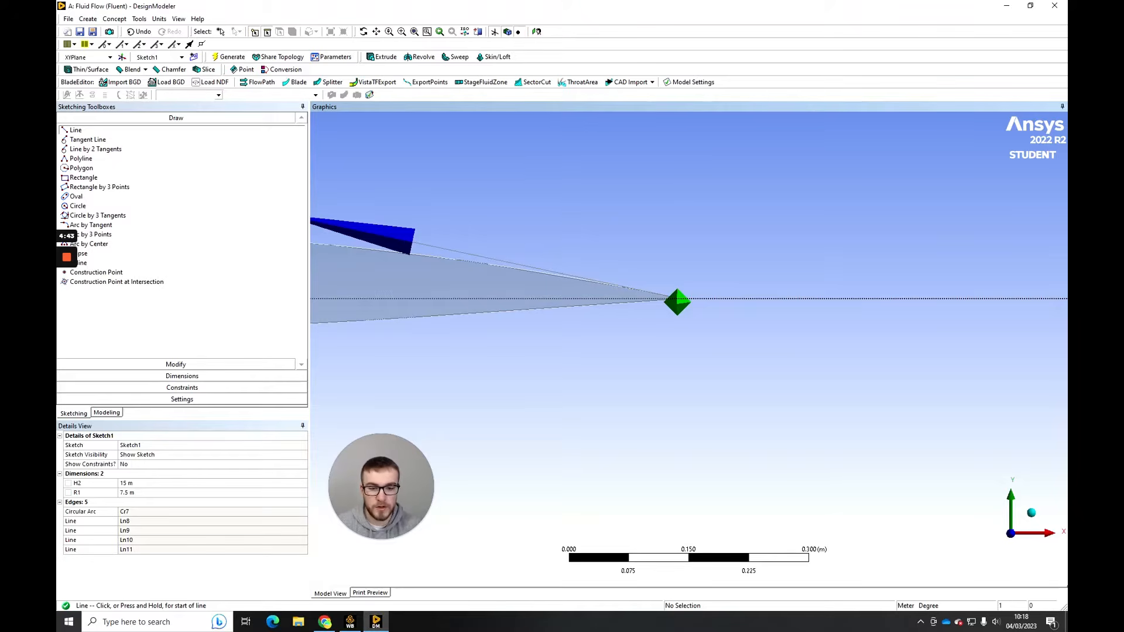
{"action": "left_click", "coordinate": [710, 299]}
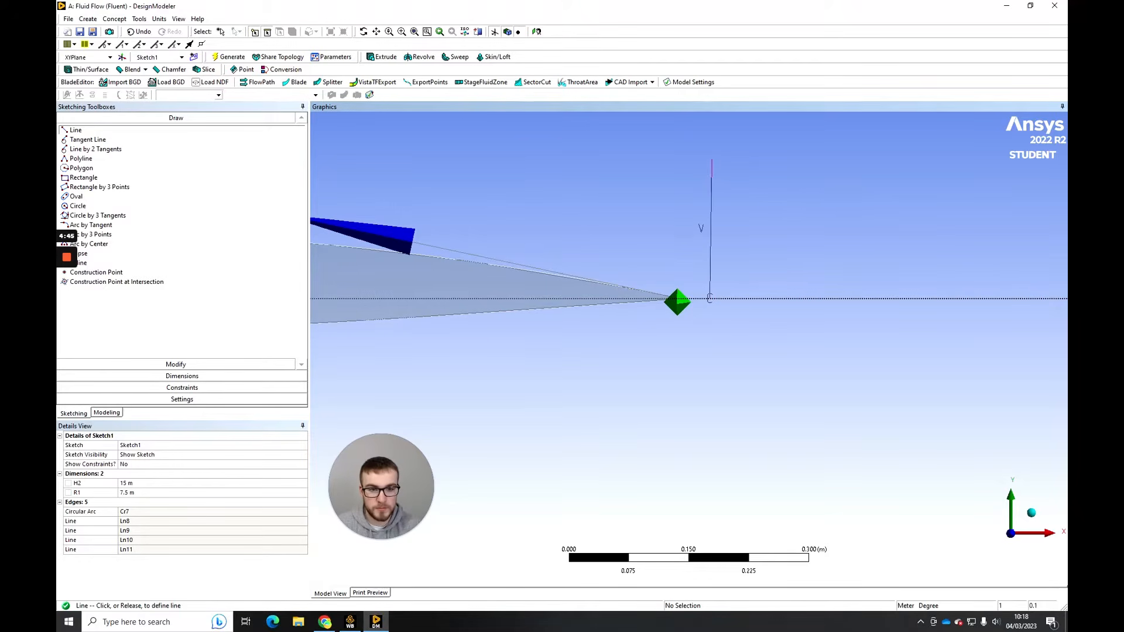
{"action": "left_click", "coordinate": [710, 159]}
{"action": "left_click", "coordinate": [710, 298]}
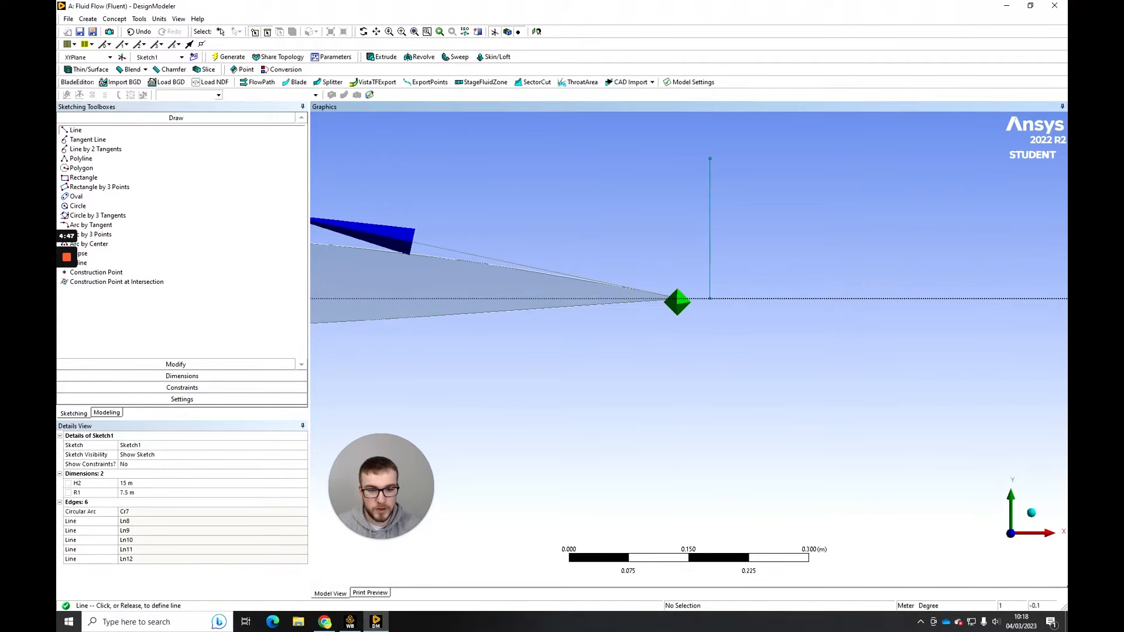
{"action": "left_click", "coordinate": [710, 436]}
{"action": "scroll", "coordinate": [689, 348], "scroll_direction": "down", "scroll_amount": 3}
{"action": "scroll", "coordinate": [689, 348], "scroll_direction": "down", "scroll_amount": 3}
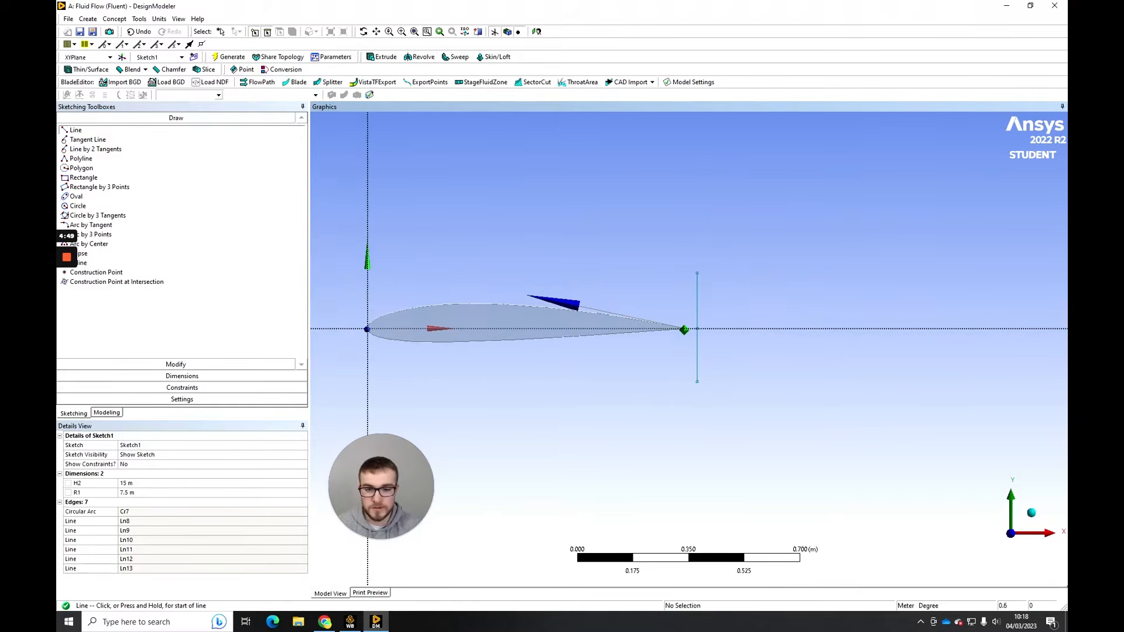
- Try to dimension the distance between the upper trailing-edge line and the Y axis with a general dimension
{"action": "left_click", "coordinate": [182, 376]}
{"action": "left_click", "coordinate": [80, 153]}
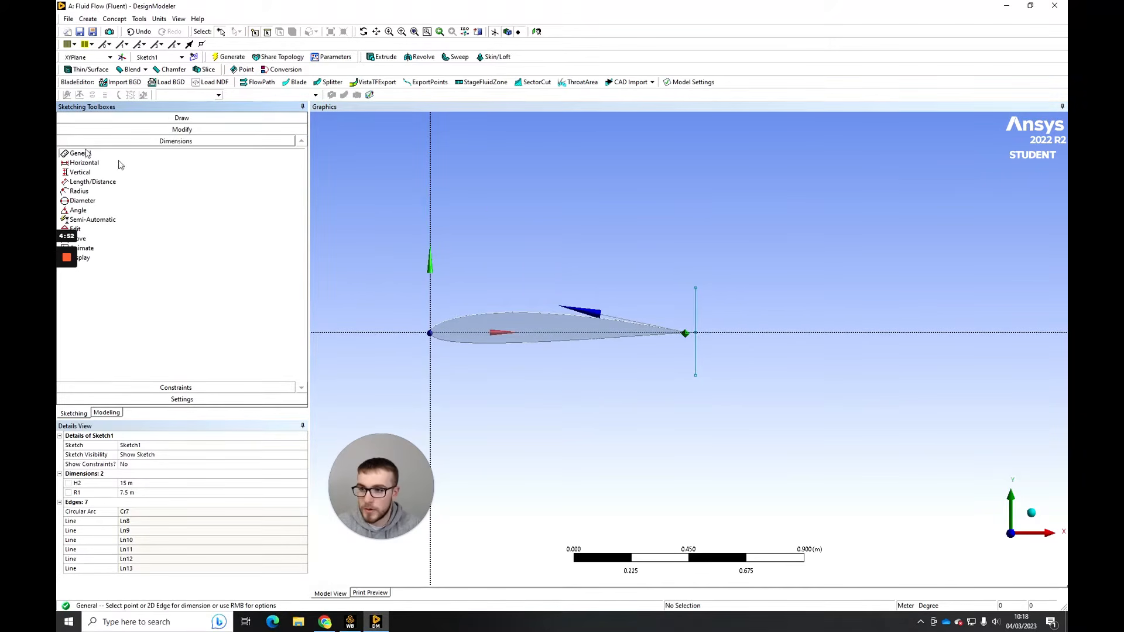
{"action": "left_click", "coordinate": [695, 315]}
{"action": "left_click", "coordinate": [429, 292]}
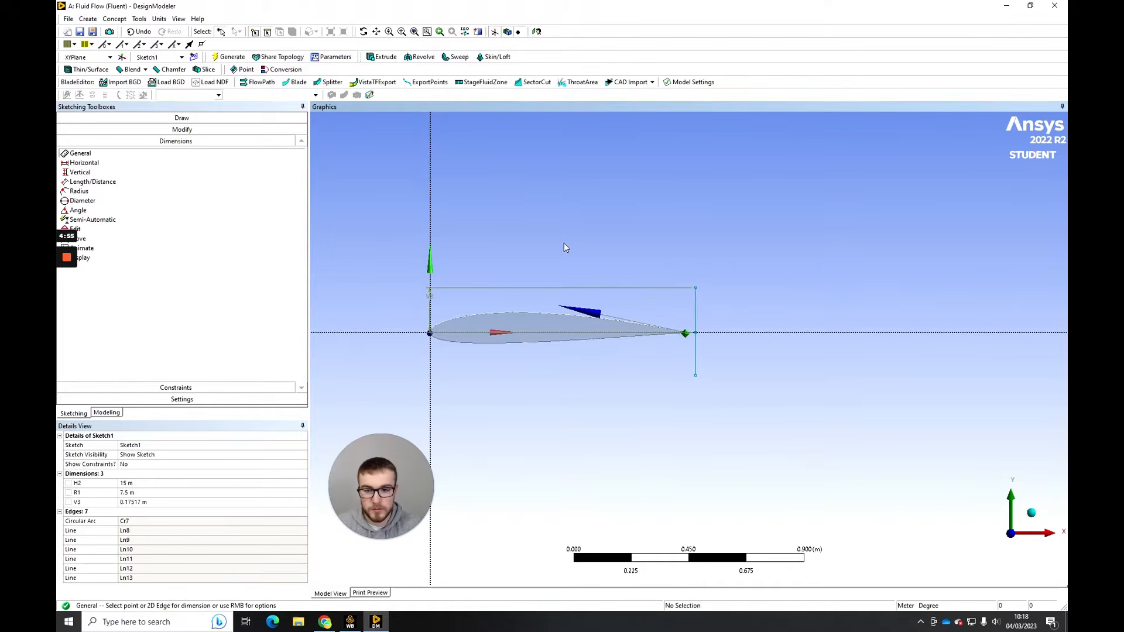
{"action": "key", "text": "ctrl+z"}
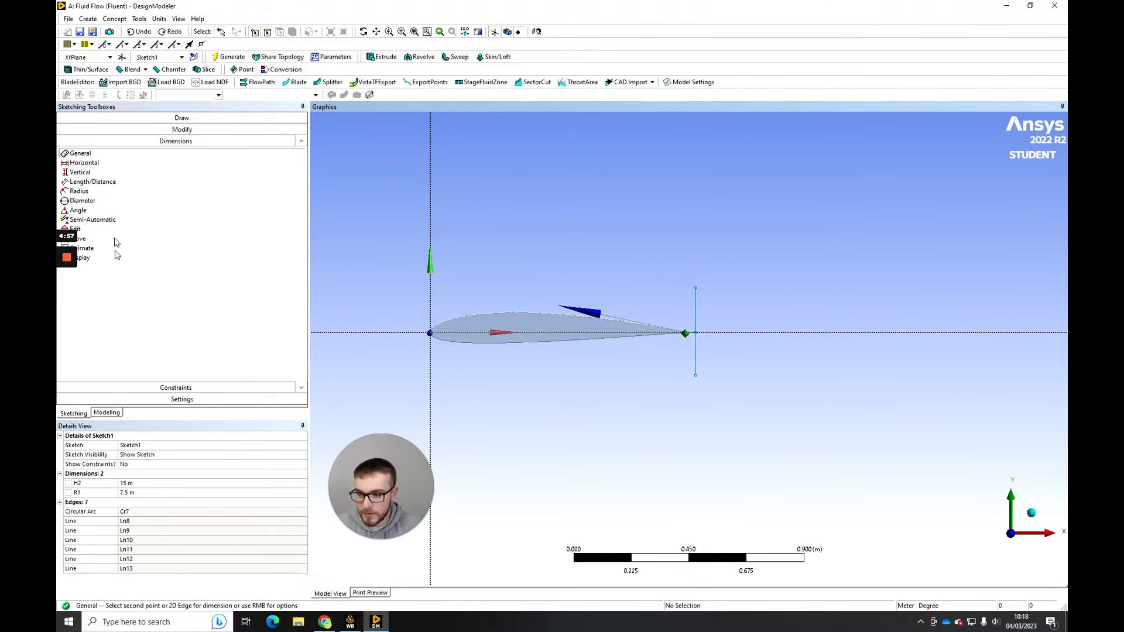
- Add a horizontal dimension from the Y axis to the vertical line behind the trailing edge and set it to 1 m
{"action": "left_click", "coordinate": [88, 163]}
{"action": "left_click", "coordinate": [436, 295]}
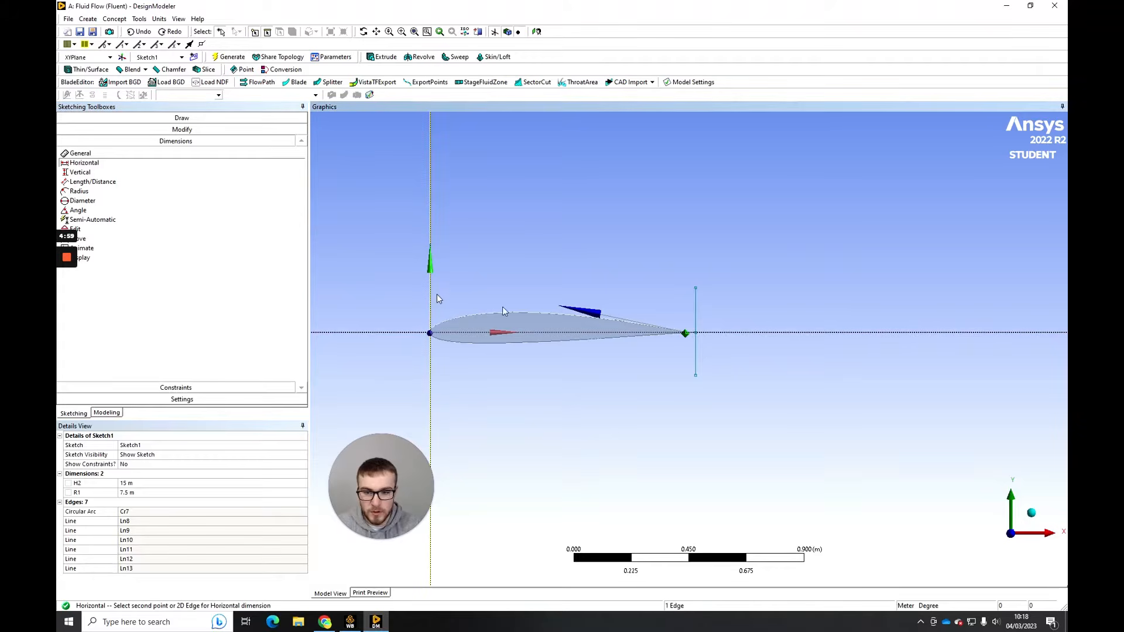
{"action": "left_click", "coordinate": [697, 315]}
{"action": "left_click", "coordinate": [612, 263]}
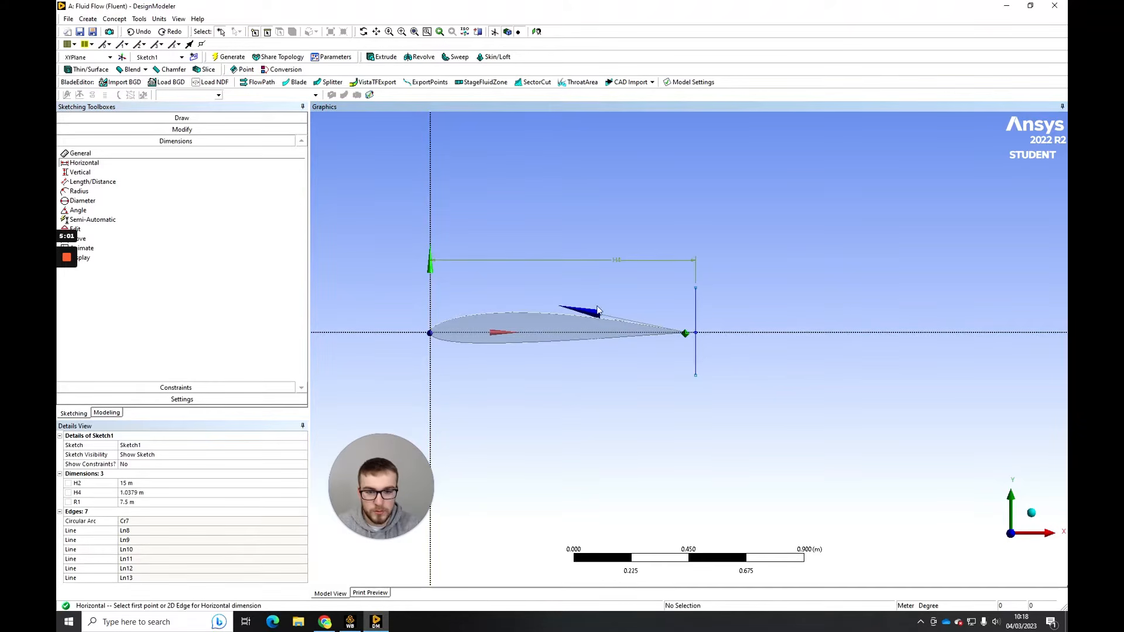
{"action": "left_click", "coordinate": [147, 494]}
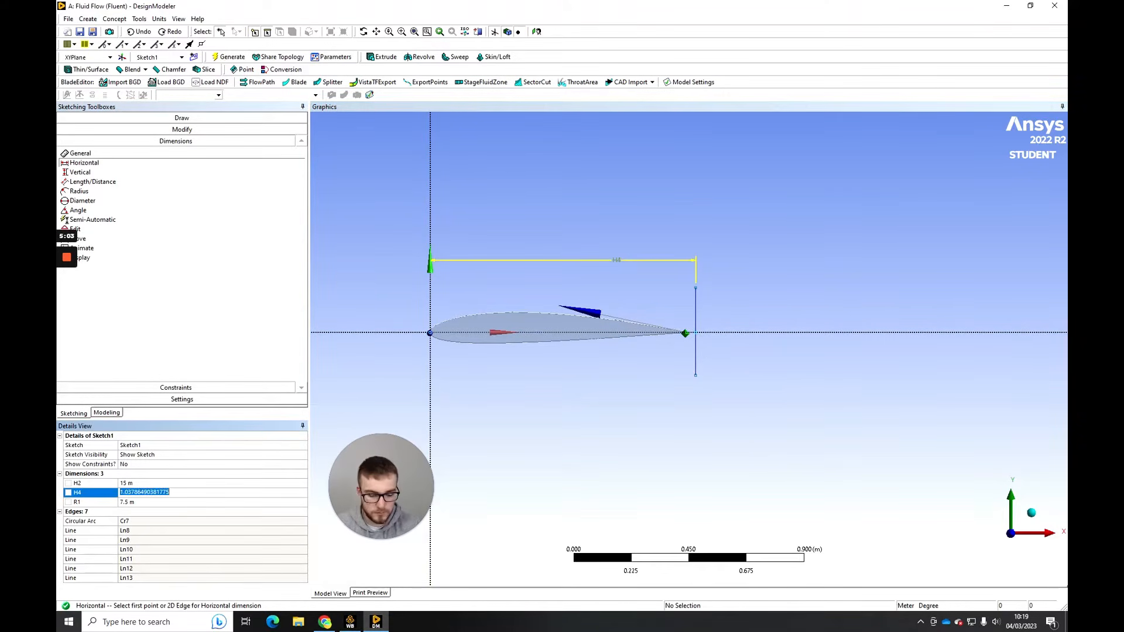
{"action": "type", "text": "1"}
{"action": "key", "text": "Return"}
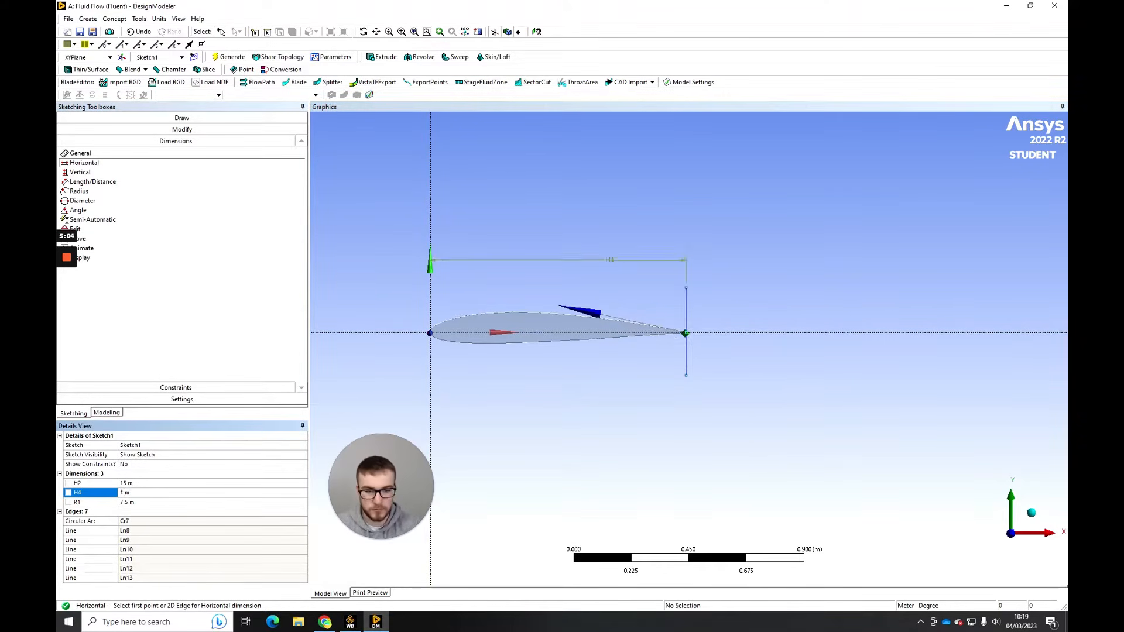
- Extend both vertical lines at the trailing edge to the upper and lower boundaries of the flow domain
{"action": "left_click", "coordinate": [179, 390]}
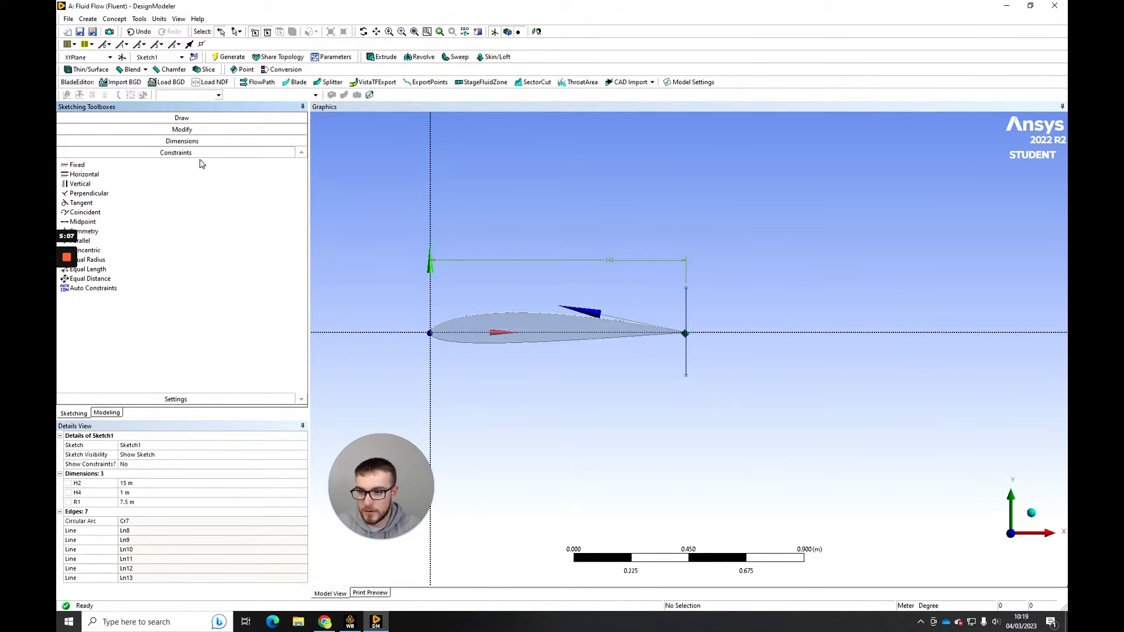
{"action": "left_click", "coordinate": [199, 130]}
{"action": "left_click", "coordinate": [117, 180]}
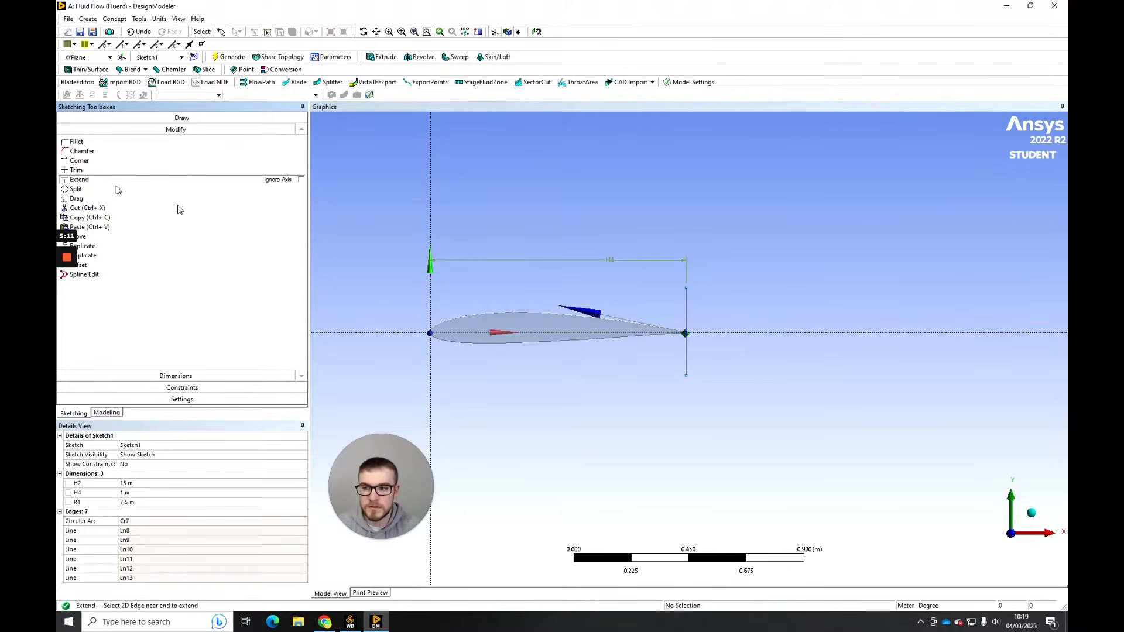
{"action": "left_click", "coordinate": [686, 311]}
{"action": "left_click", "coordinate": [685, 352]}
{"action": "scroll", "coordinate": [684, 351], "scroll_direction": "down", "scroll_amount": 1}
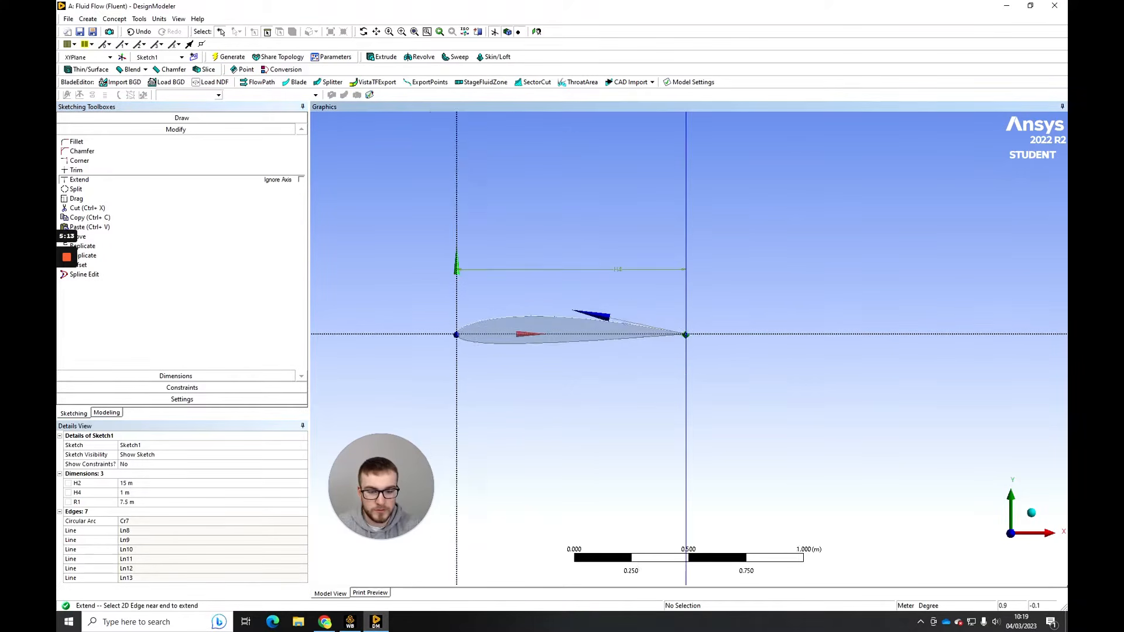
{"action": "scroll", "coordinate": [686, 339], "scroll_direction": "down", "scroll_amount": 10}
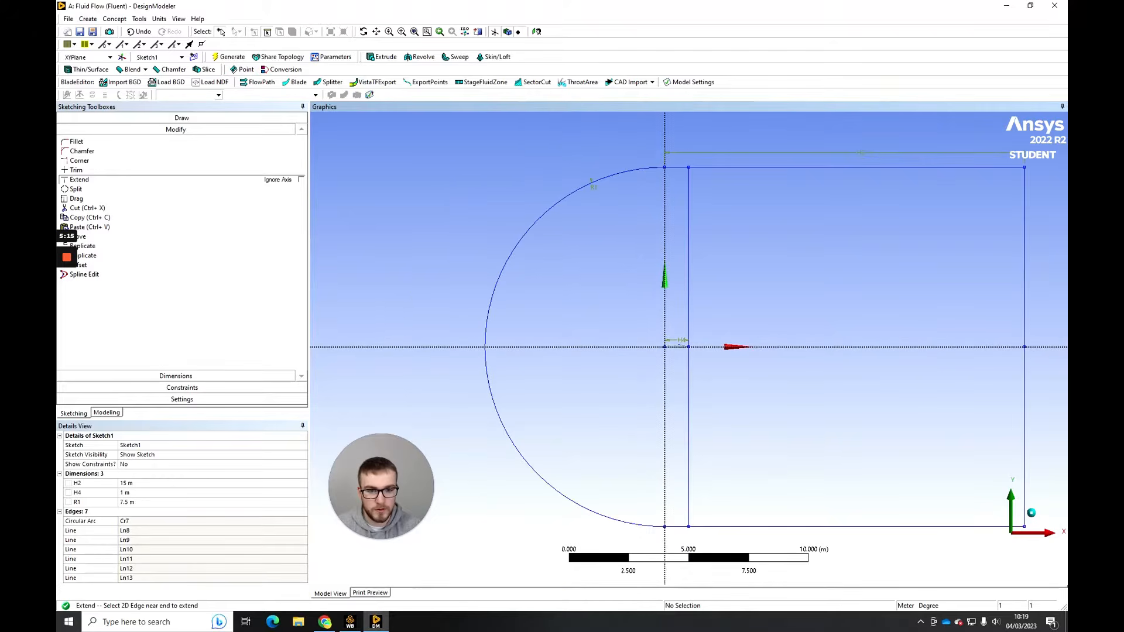
- Draw two vertical lines up and down from the X axis through the airfoil's nose, about 0.078 m downstream of the Y axis
{"action": "scroll", "coordinate": [688, 347], "scroll_direction": "up", "scroll_amount": 6}
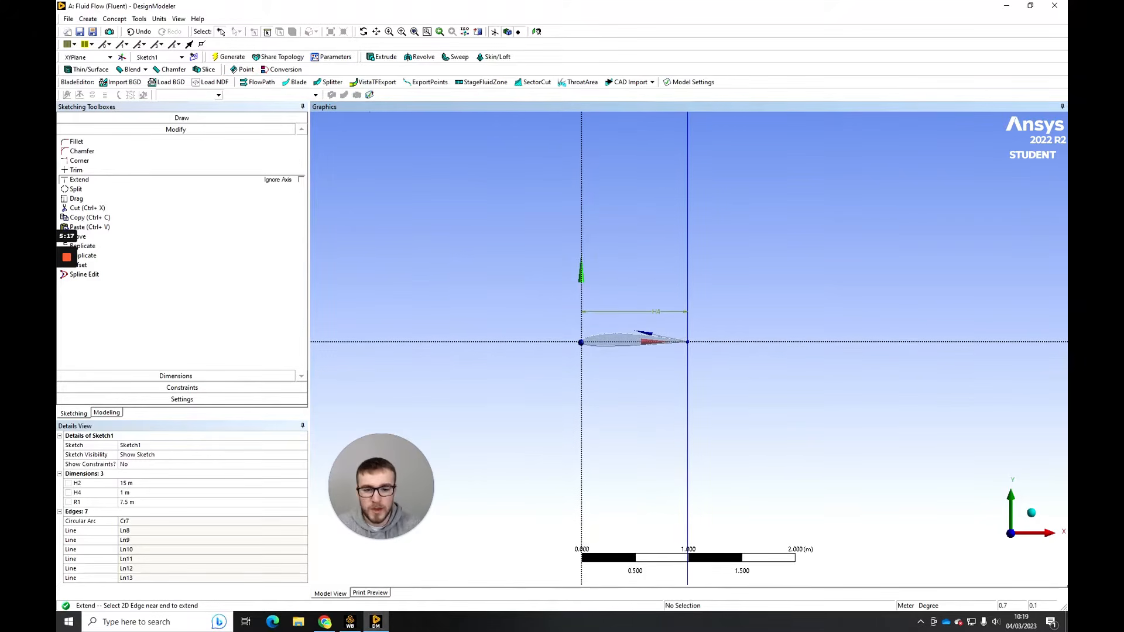
{"action": "left_click", "coordinate": [176, 118]}
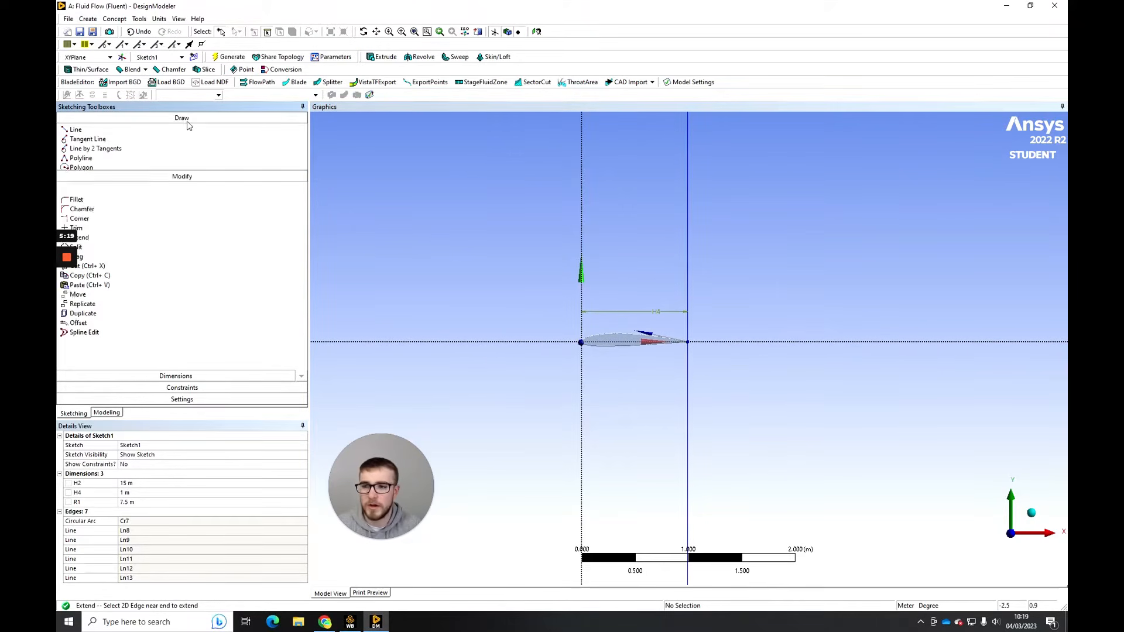
{"action": "left_click", "coordinate": [111, 130]}
{"action": "scroll", "coordinate": [687, 346], "scroll_direction": "up", "scroll_amount": 2}
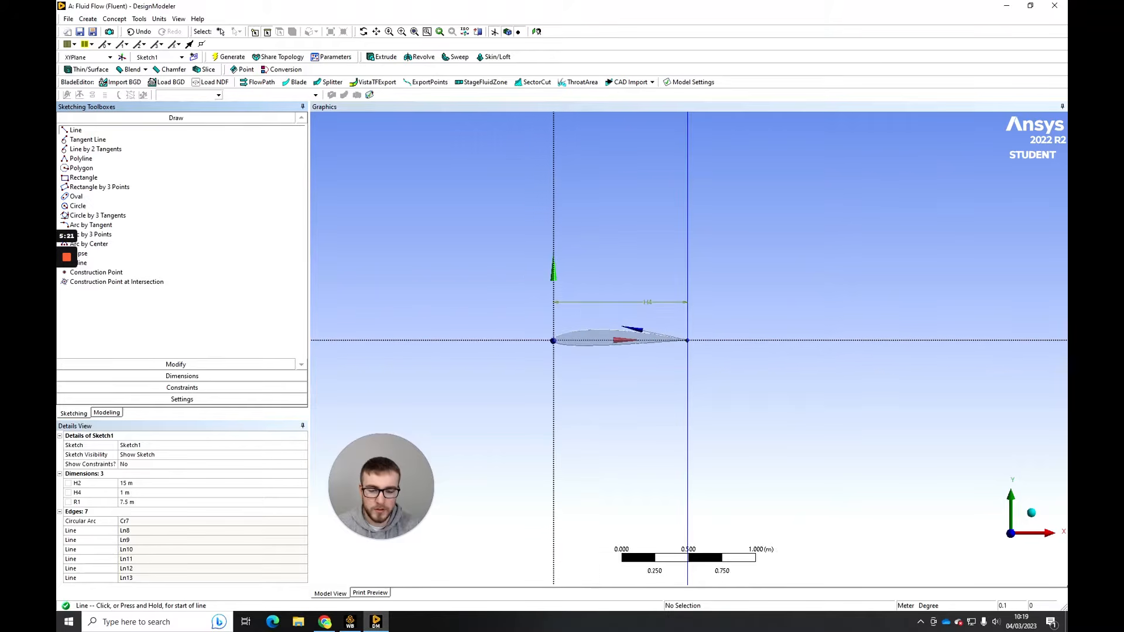
{"action": "scroll", "coordinate": [537, 338], "scroll_direction": "up", "scroll_amount": 5}
{"action": "middle_click_drag", "start_coordinate": [475, 335], "coordinate": [586, 333], "text": "ctrl"}
{"action": "scroll", "coordinate": [586, 333], "scroll_direction": "up", "scroll_amount": 3}
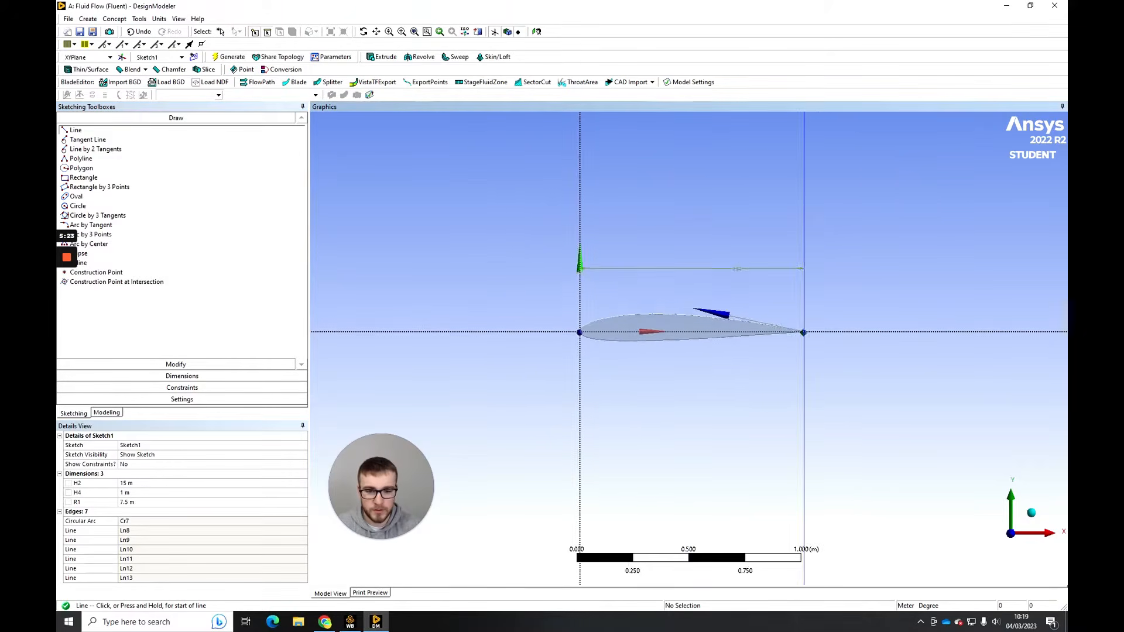
{"action": "left_click", "coordinate": [586, 330]}
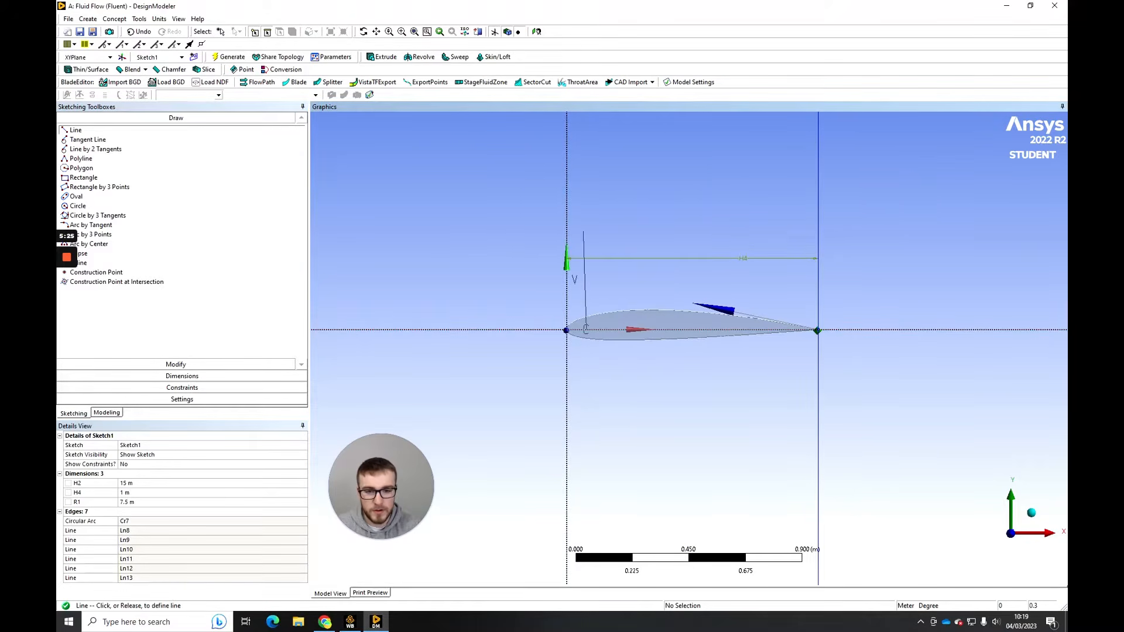
{"action": "left_click", "coordinate": [586, 231]}
{"action": "left_click", "coordinate": [586, 330]}
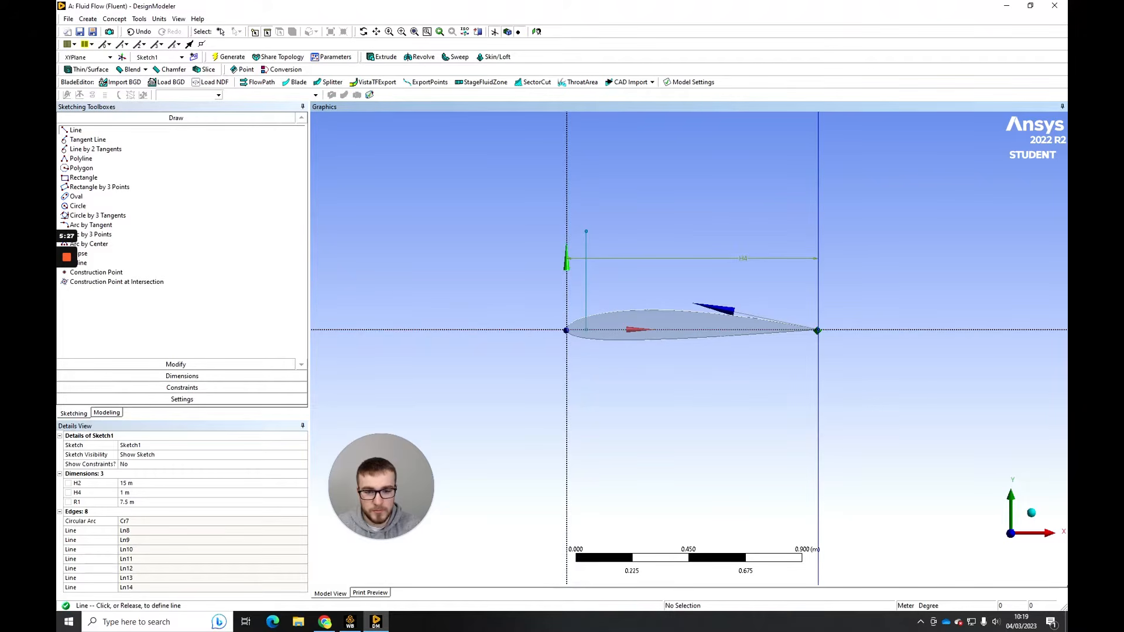
{"action": "left_click", "coordinate": [586, 457]}
{"action": "scroll", "coordinate": [688, 349], "scroll_direction": "down", "scroll_amount": 1}
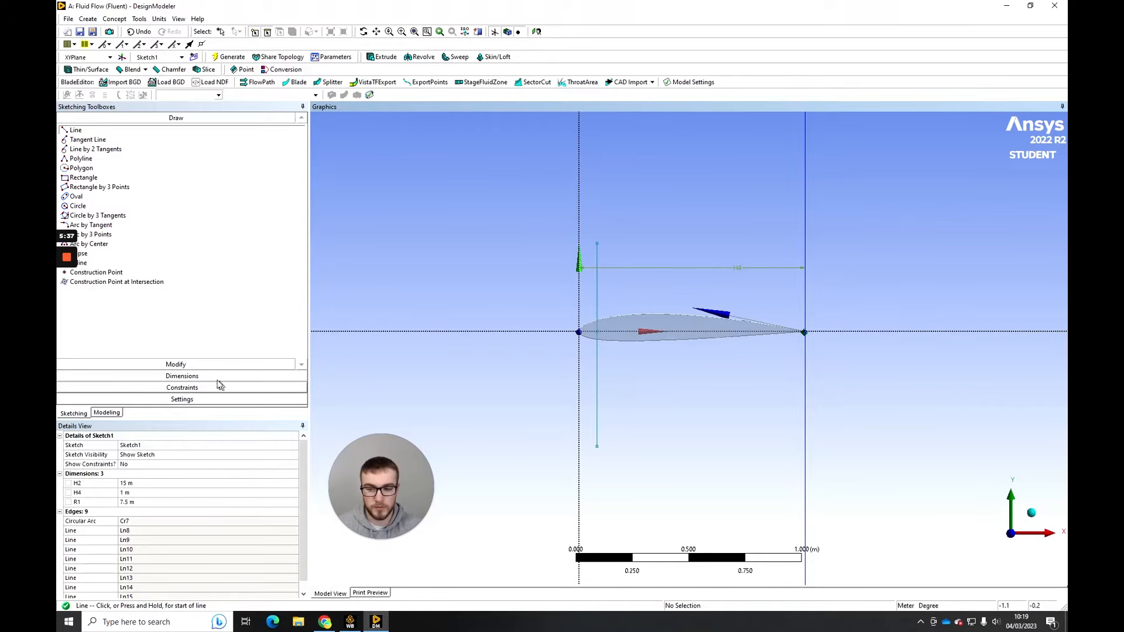
{"action": "left_click", "coordinate": [198, 366]}
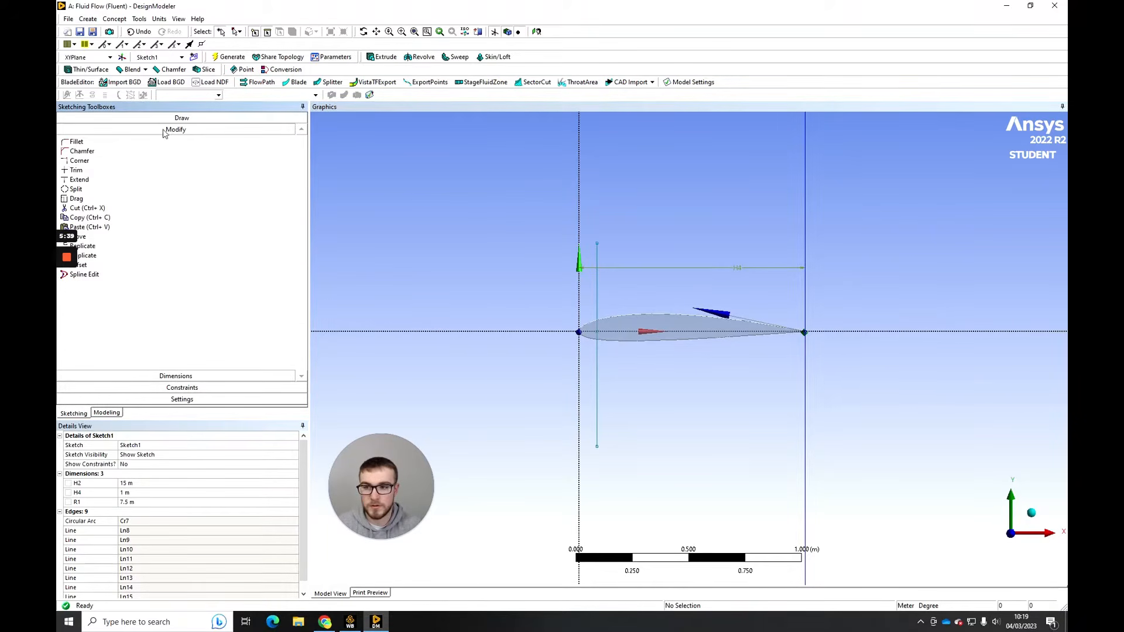
{"action": "left_click", "coordinate": [181, 117]}
{"action": "left_click", "coordinate": [182, 375]}
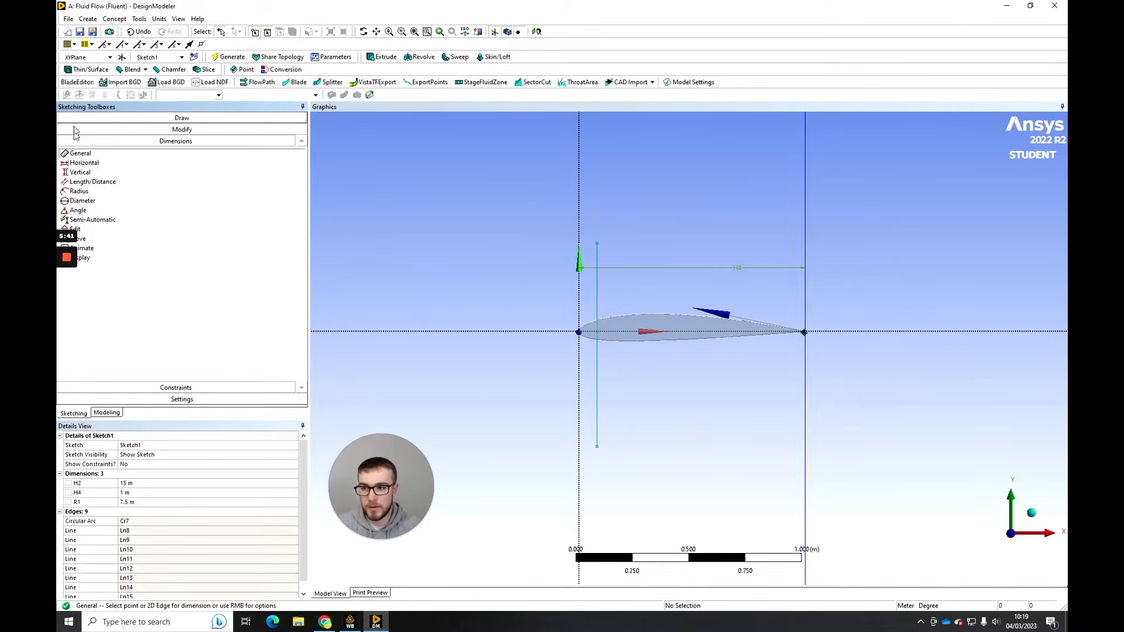
{"action": "left_click", "coordinate": [80, 153]}
{"action": "left_click", "coordinate": [596, 275]}
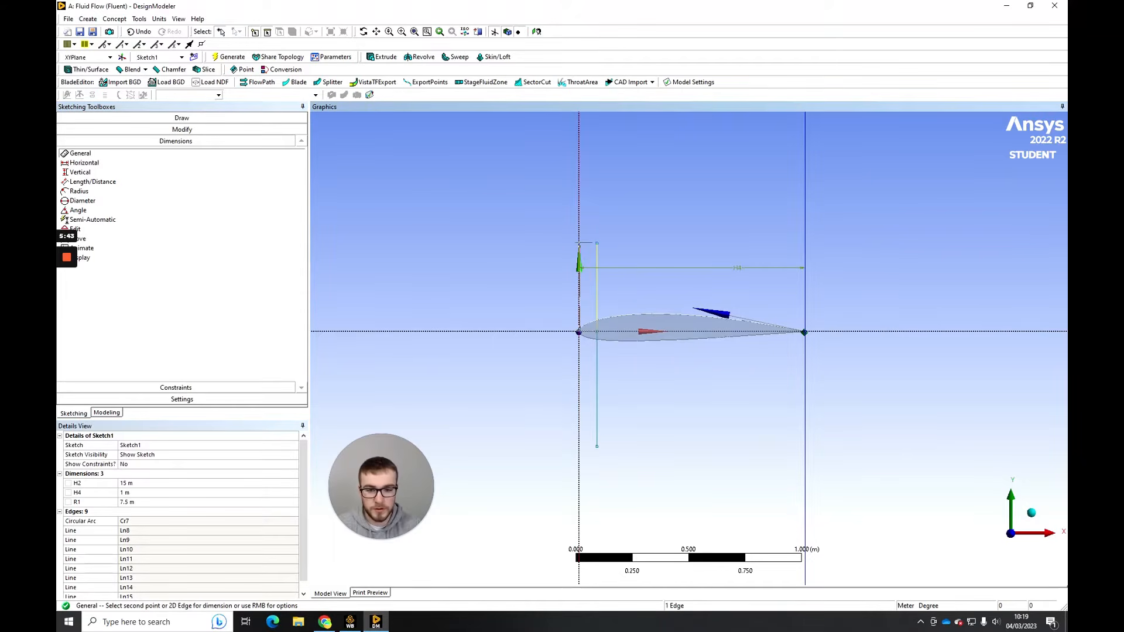
{"action": "key", "text": "Escape"}
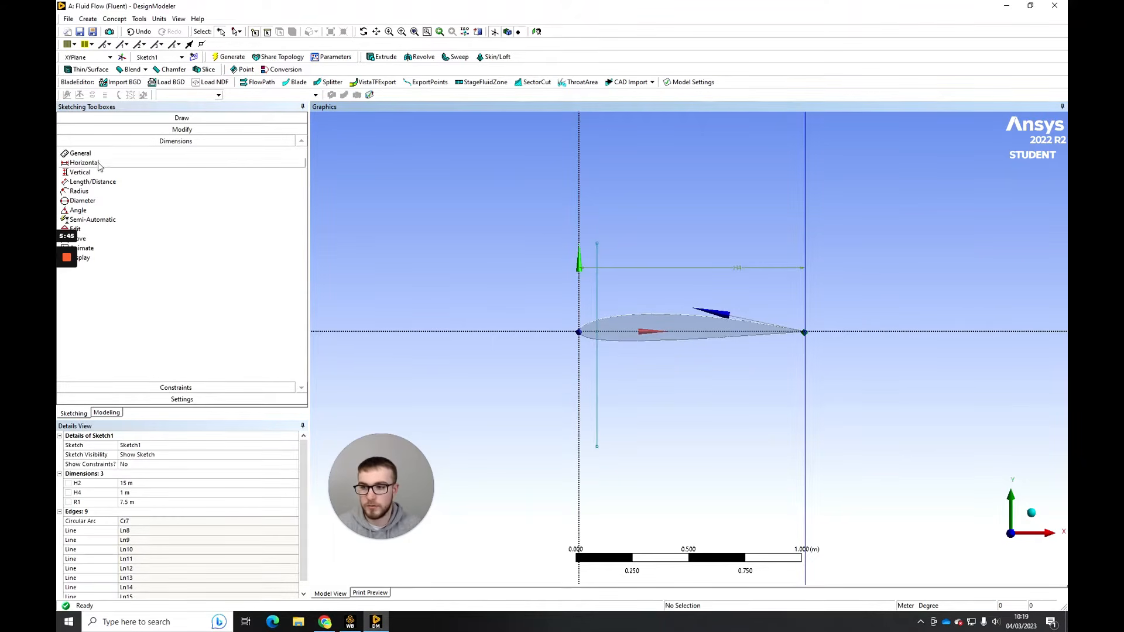
- Add a horizontal dimension from the Y axis to the vertical line near the leading edge and set it to 0.08 m
{"action": "left_click", "coordinate": [579, 300]}
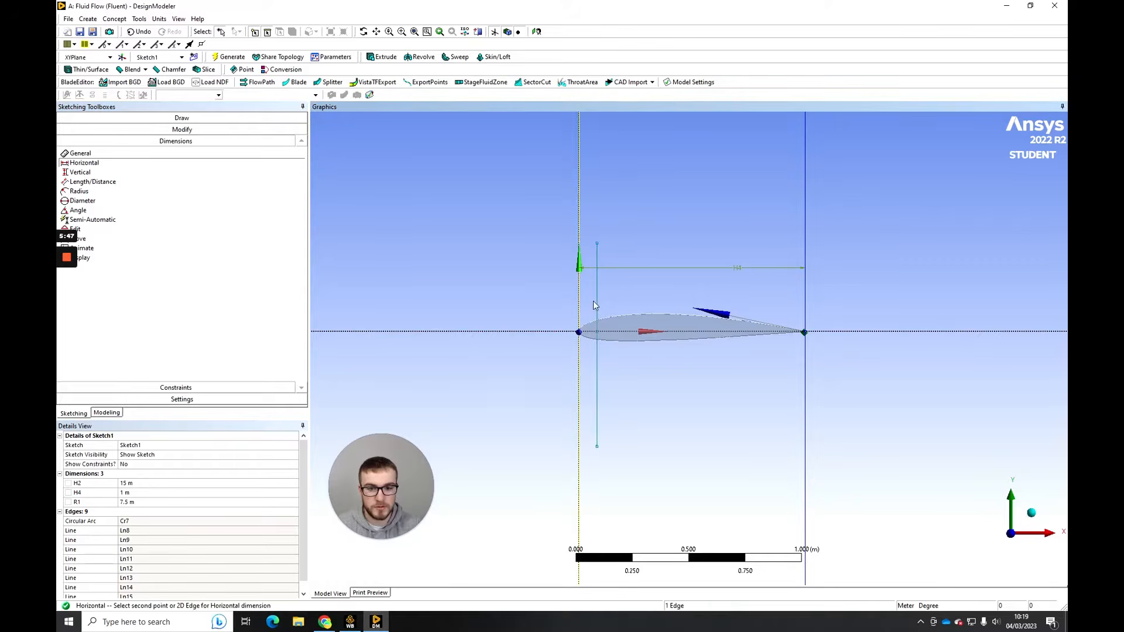
{"action": "left_click", "coordinate": [596, 302]}
{"action": "left_click", "coordinate": [590, 217]}
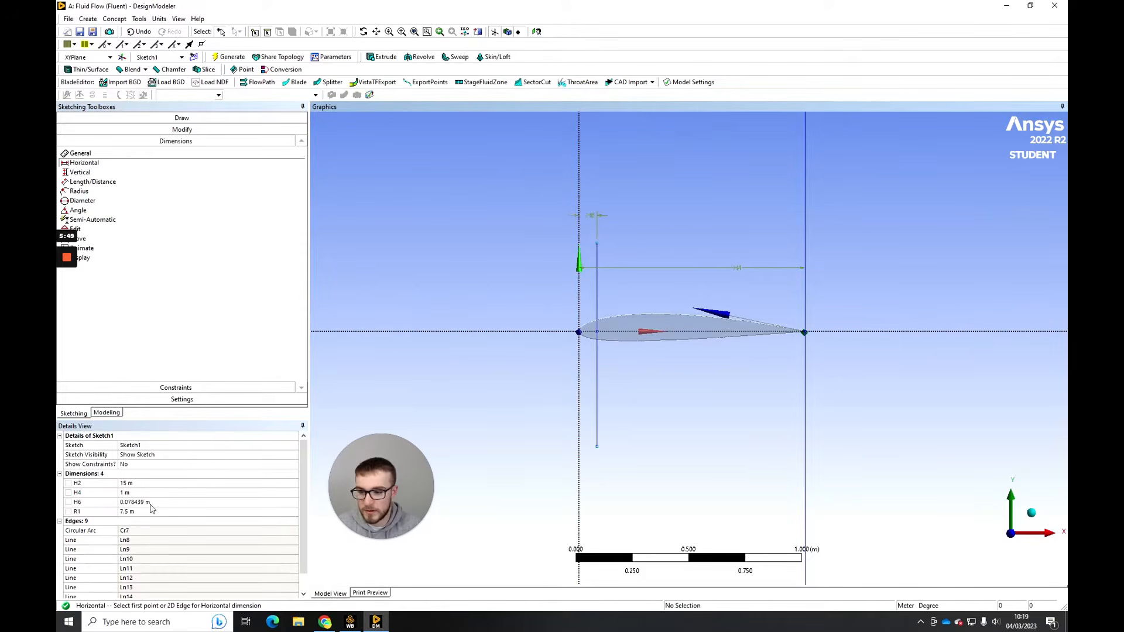
{"action": "left_click", "coordinate": [150, 502]}
{"action": "type", "text": "0.08"}
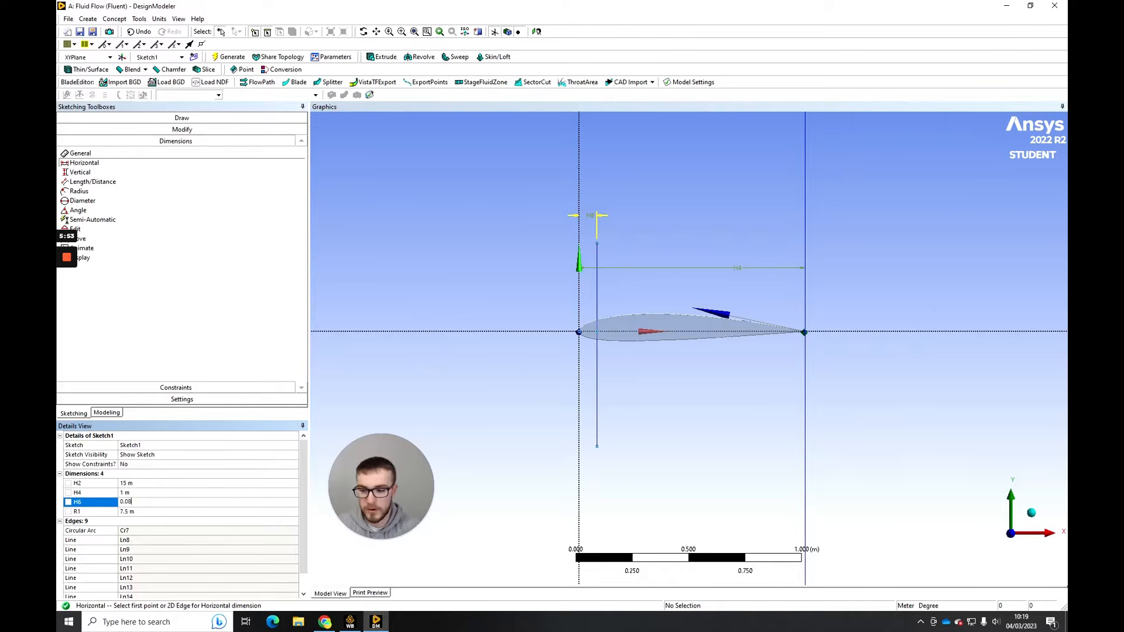
{"action": "key", "text": "Return"}
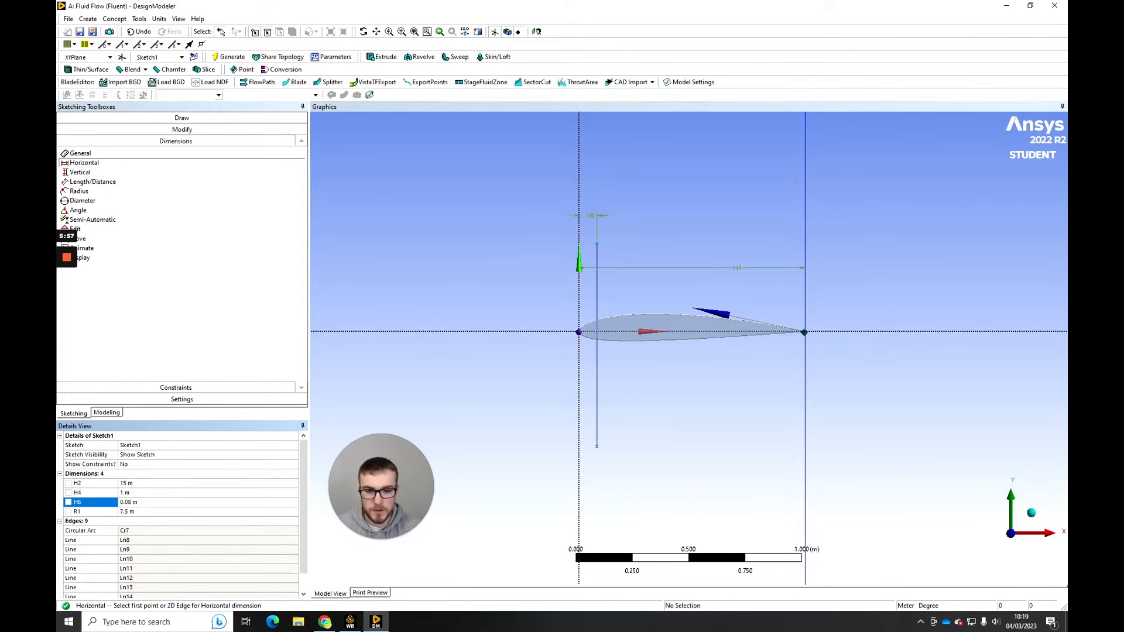
- Extend both vertical lines near the airfoil's leading edge to the upper and lower boundaries of the flow domain
{"action": "left_click", "coordinate": [193, 130]}
{"action": "left_click", "coordinate": [79, 179]}
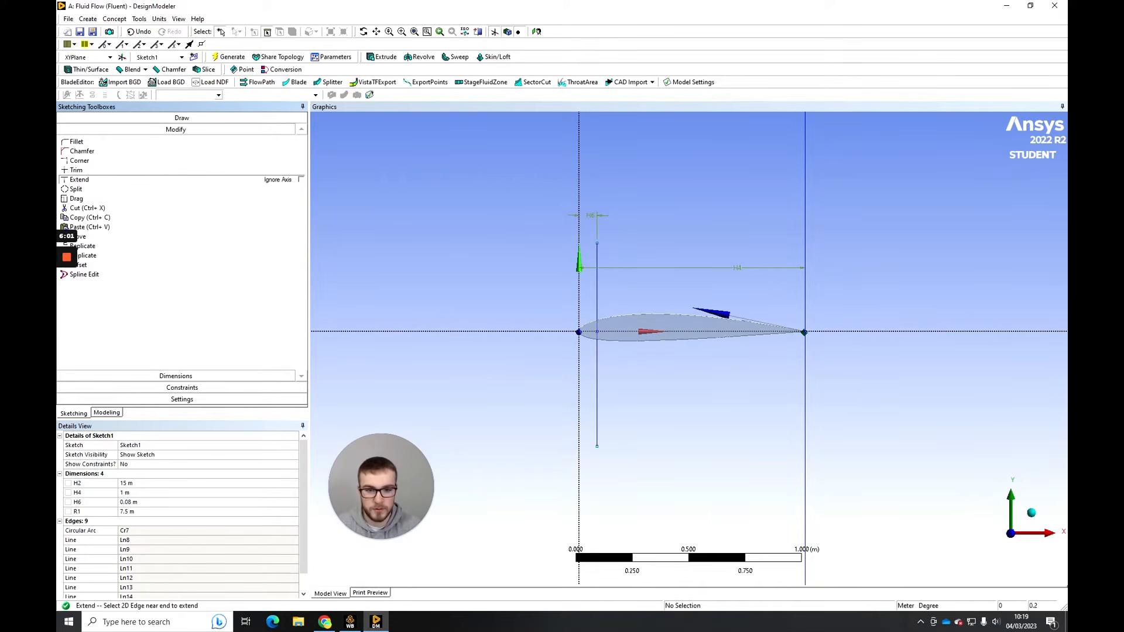
{"action": "left_click", "coordinate": [597, 265]}
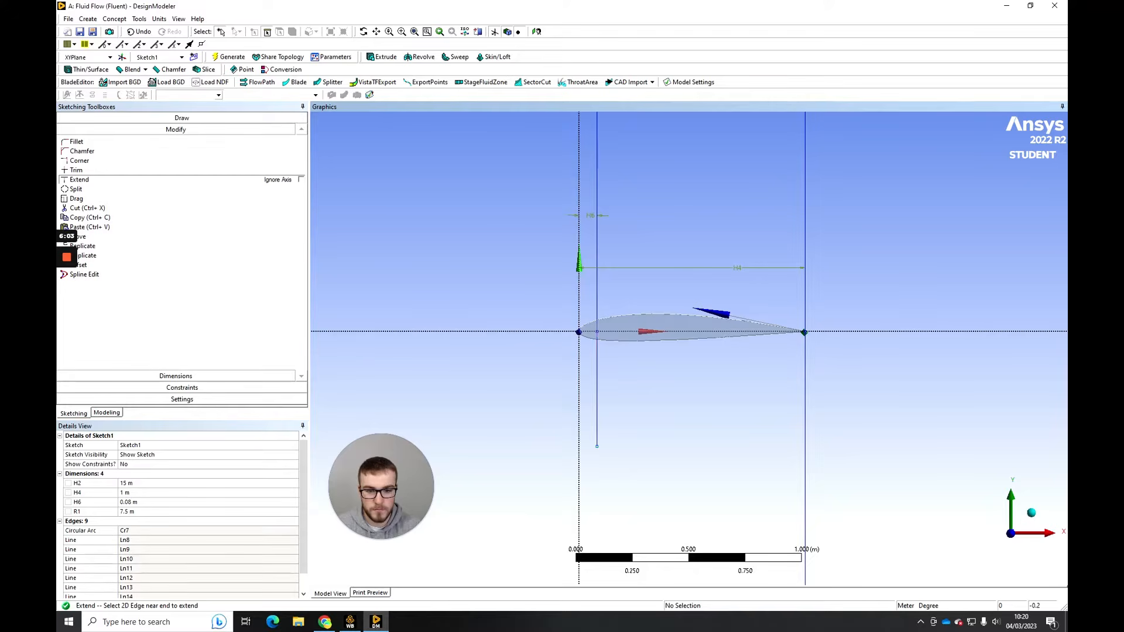
{"action": "left_click", "coordinate": [597, 379]}
{"action": "scroll", "coordinate": [621, 377], "scroll_direction": "down", "scroll_amount": 4}
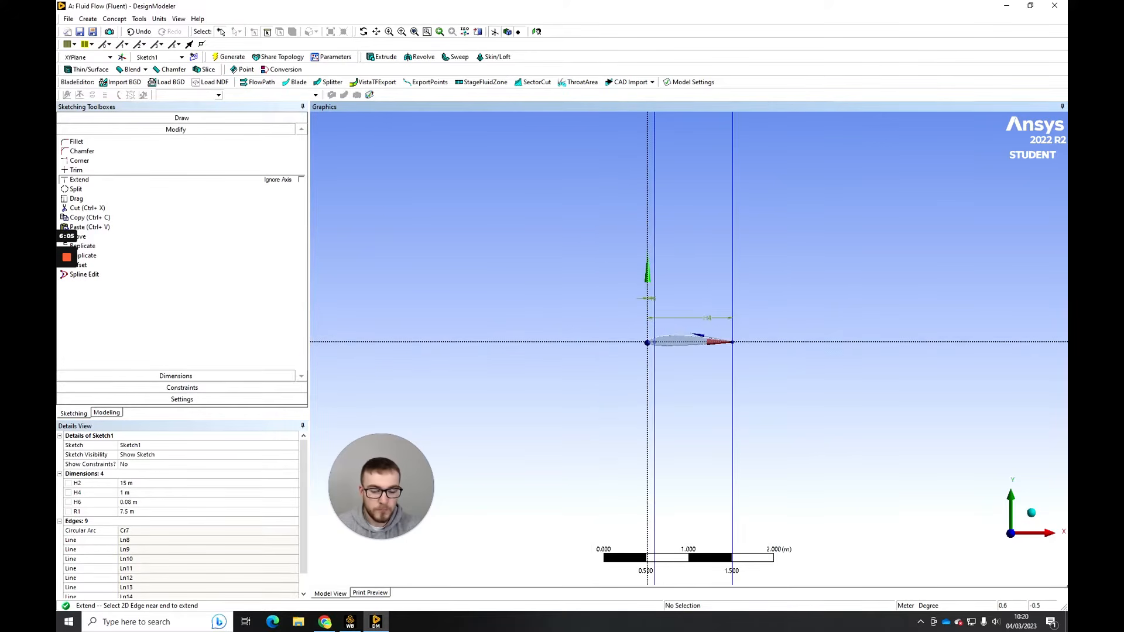
{"action": "scroll", "coordinate": [574, 322], "scroll_direction": "down", "scroll_amount": 5}
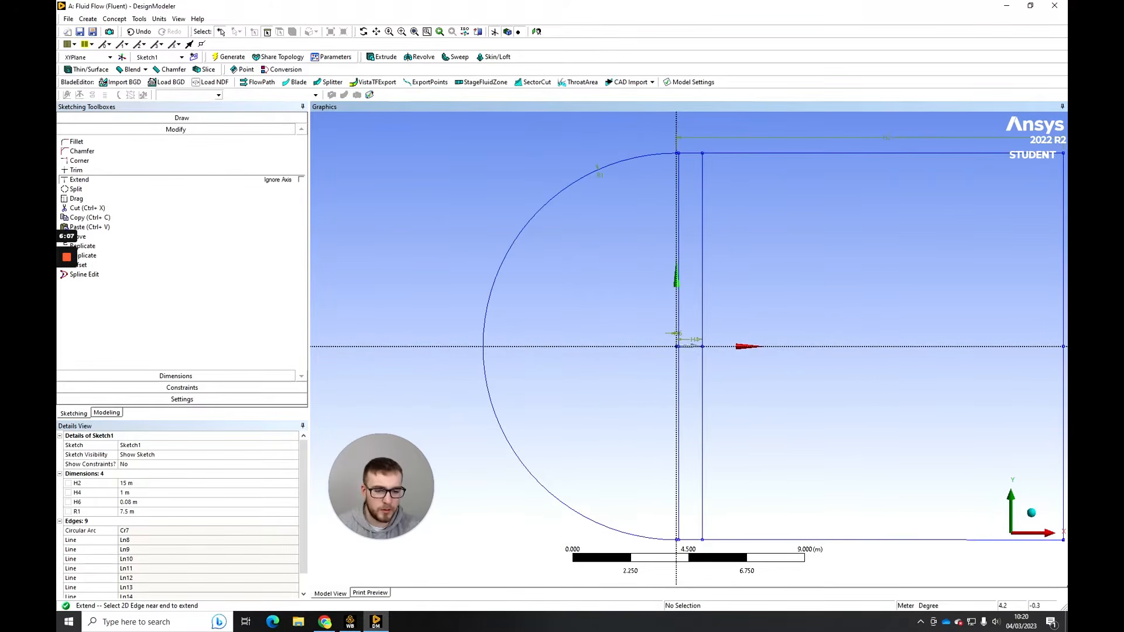
{"action": "scroll", "coordinate": [626, 338], "scroll_direction": "down", "scroll_amount": 2}
{"action": "middle_click_drag", "start_coordinate": [625, 338], "coordinate": [703, 336], "text": "ctrl"}
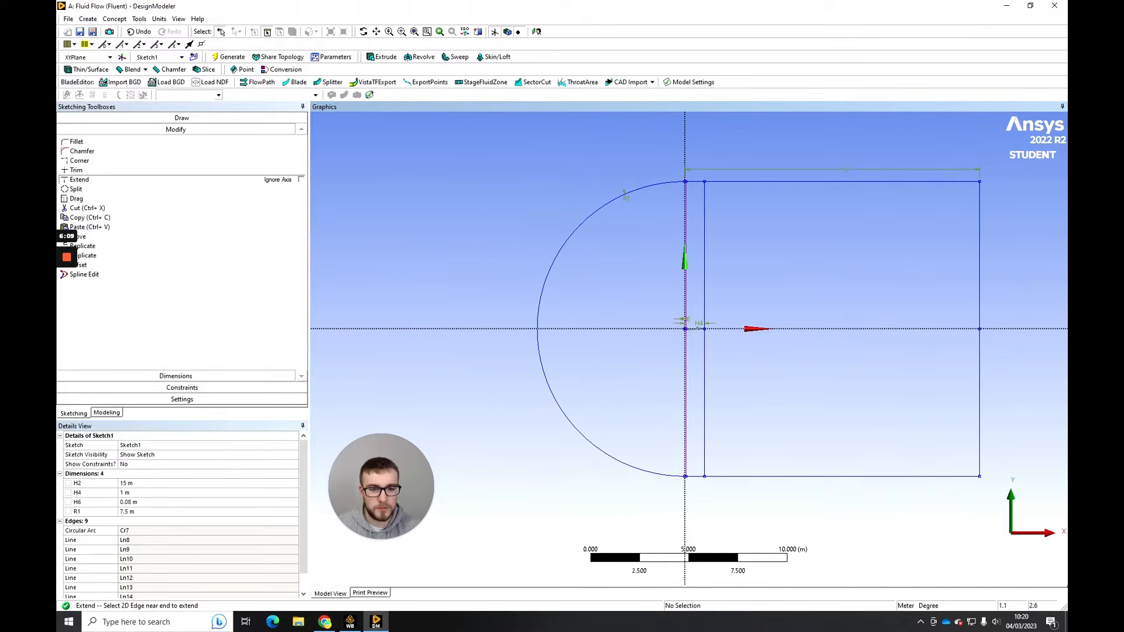
{"action": "scroll", "coordinate": [683, 327], "scroll_direction": "up", "scroll_amount": 4}
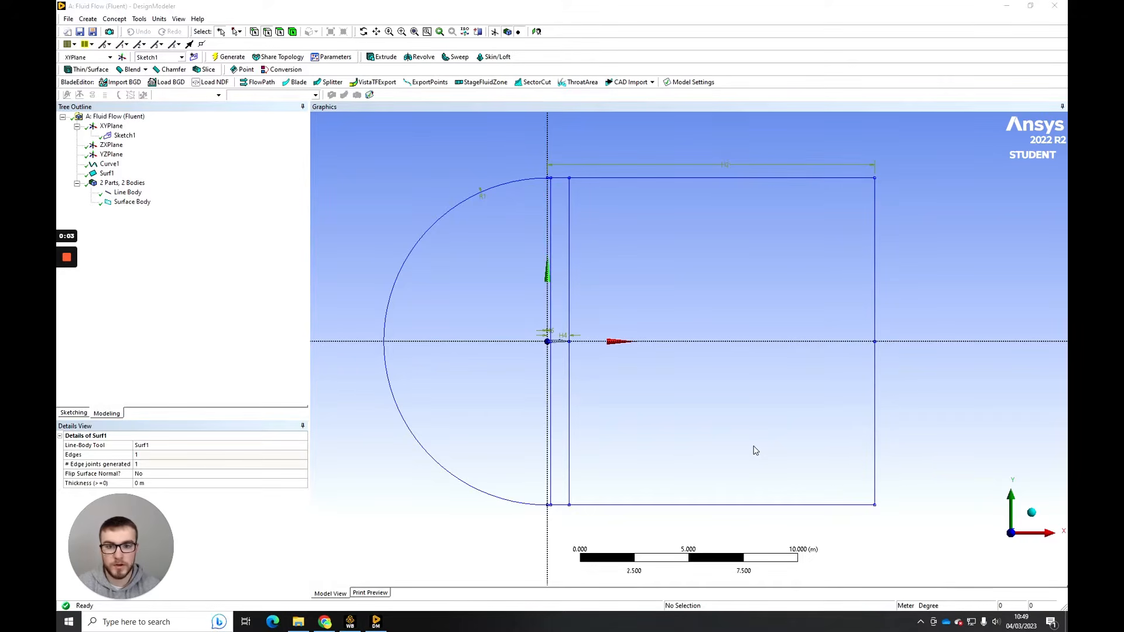
- Create line bodies from Sketch1 with Lines From Sketches, using the Add Material operation
{"action": "left_click", "coordinate": [126, 20]}
{"action": "left_click", "coordinate": [127, 46]}
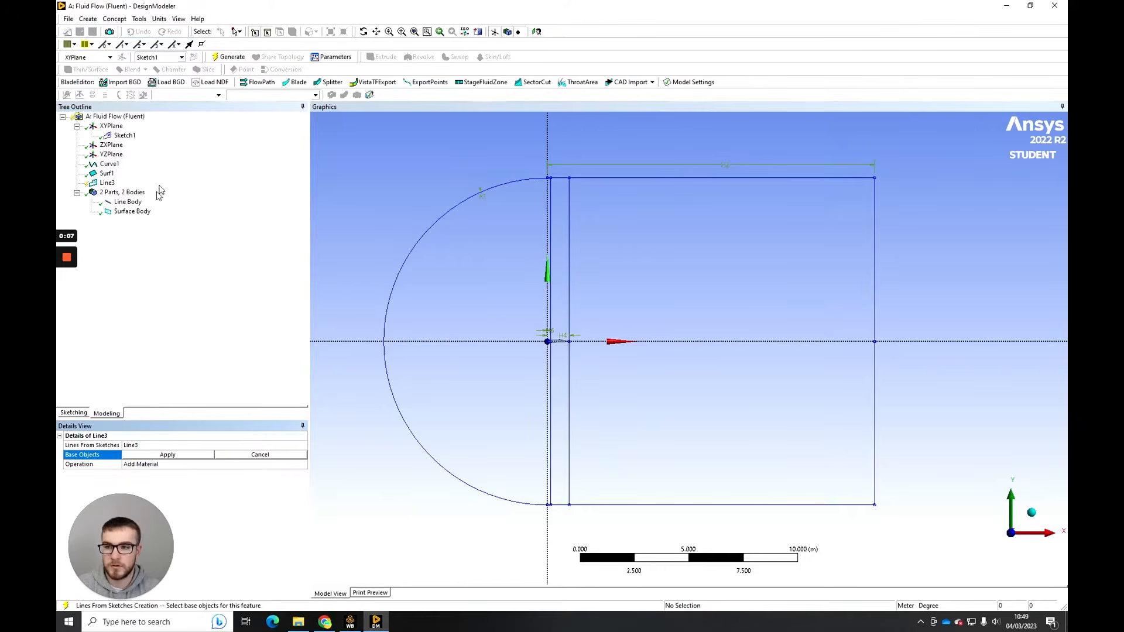
{"action": "left_click", "coordinate": [125, 135]}
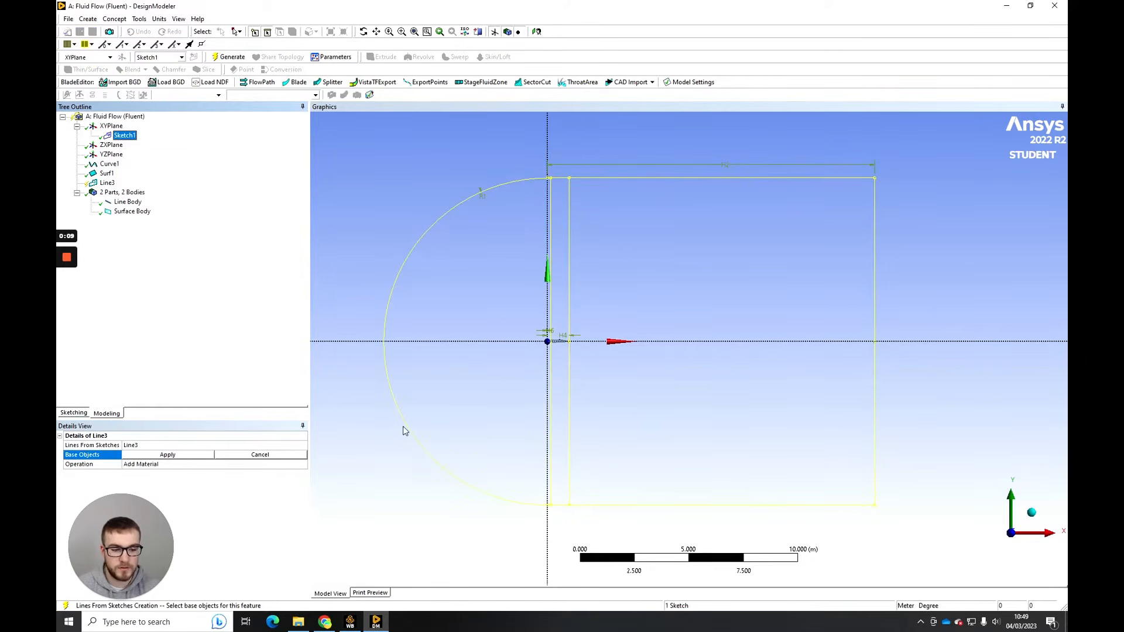
{"action": "left_click", "coordinate": [169, 456]}
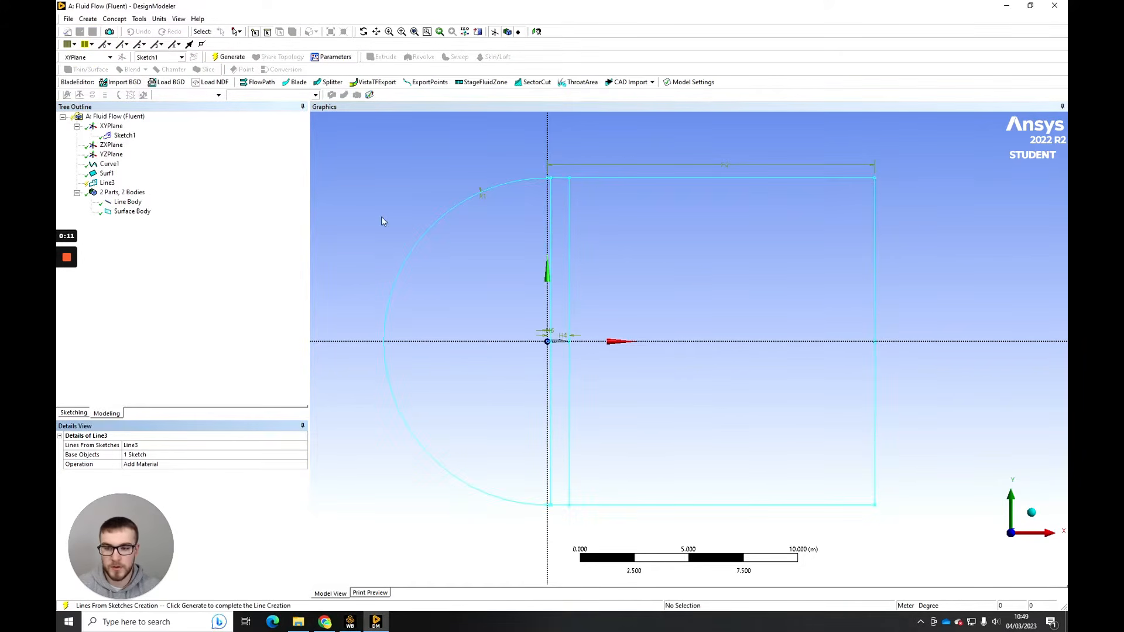
{"action": "left_click", "coordinate": [229, 57]}
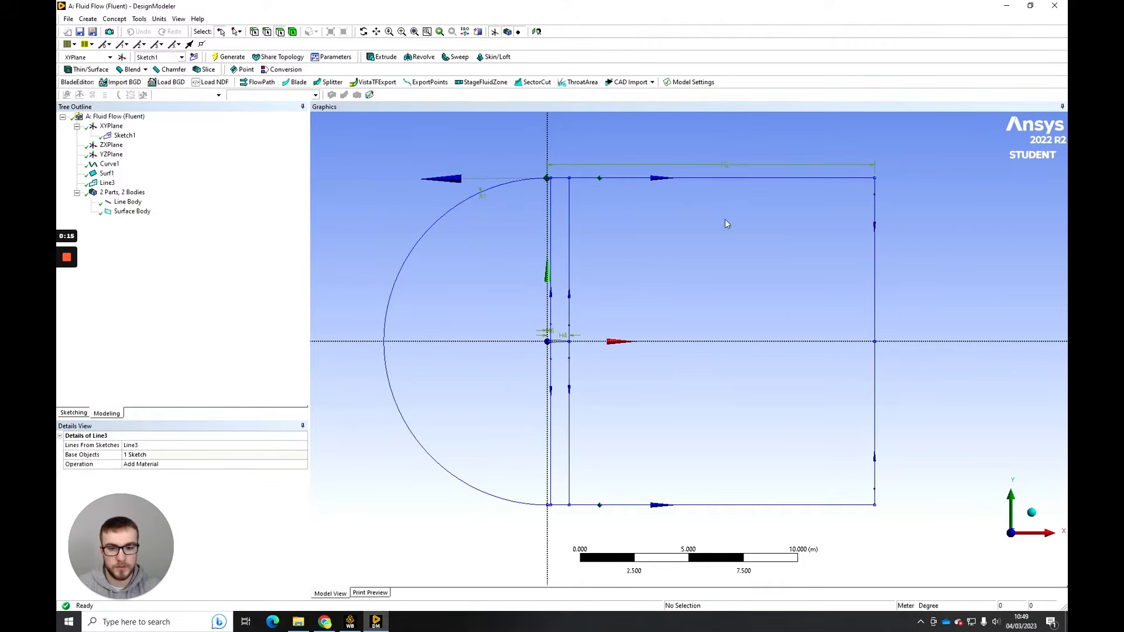
- Start a Surfaces From Edges feature and select the inlet arc and all three segments of the domain's upper boundary
{"action": "mouse_move", "coordinate": [624, 255]}
{"action": "middle_mouse_down", "text": "ctrl"}
{"action": "mouse_move", "coordinate": [570, 284]}
{"action": "mouse_move", "coordinate": [680, 278]}
{"action": "middle_mouse_up", "text": "ctrl"}
{"action": "scroll", "coordinate": [570, 283], "scroll_direction": "up", "scroll_amount": 1}
{"action": "scroll", "coordinate": [680, 277], "scroll_direction": "up", "scroll_amount": 1}
{"action": "scroll", "coordinate": [683, 282], "scroll_direction": "down", "scroll_amount": 2}
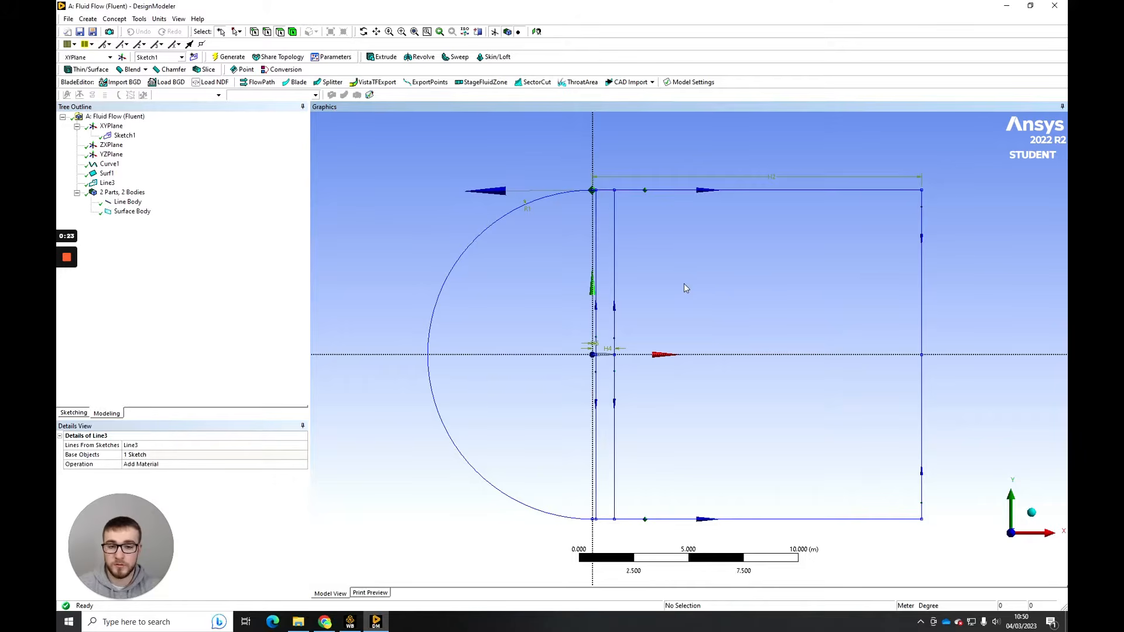
{"action": "left_click", "coordinate": [115, 19]}
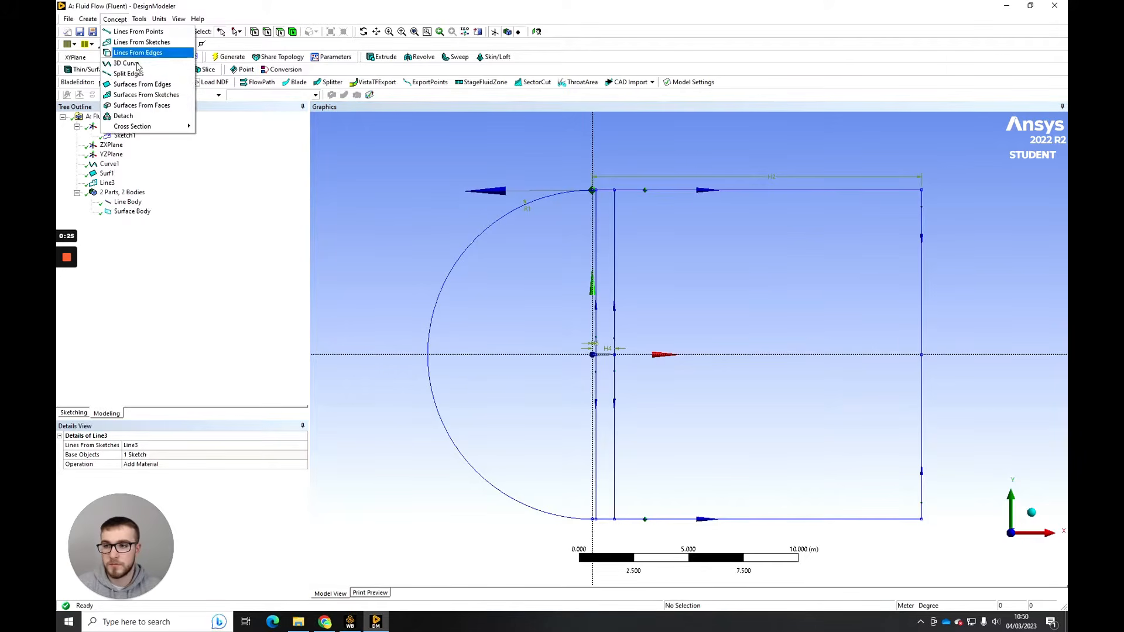
{"action": "left_click", "coordinate": [144, 84]}
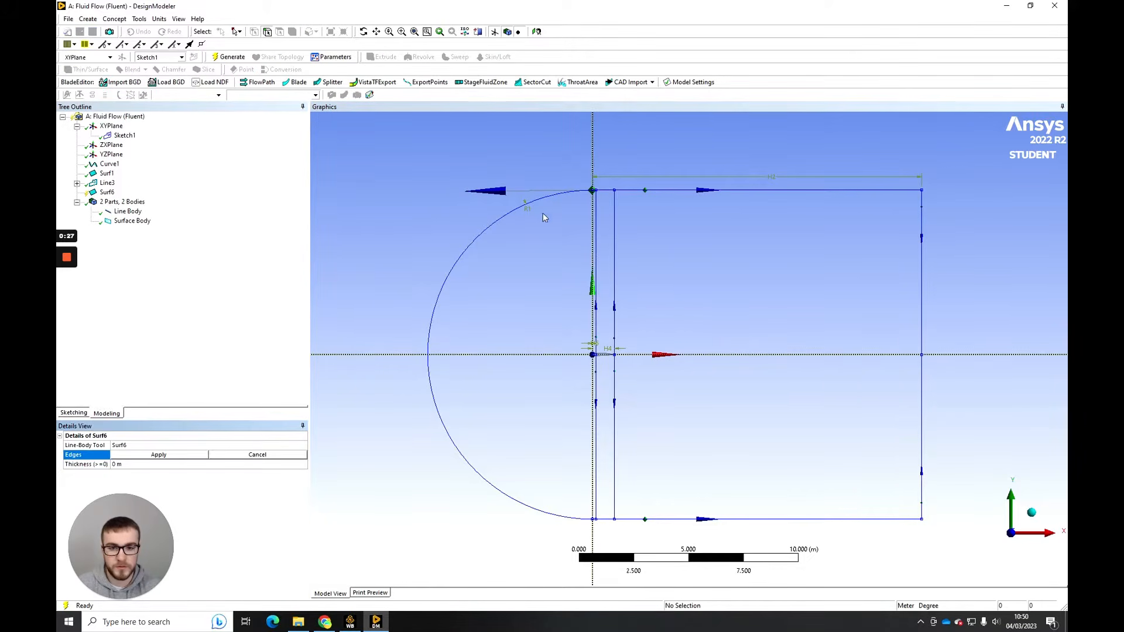
{"action": "left_click", "coordinate": [563, 198]}
{"action": "scroll", "coordinate": [590, 183], "scroll_direction": "up", "scroll_amount": 5}
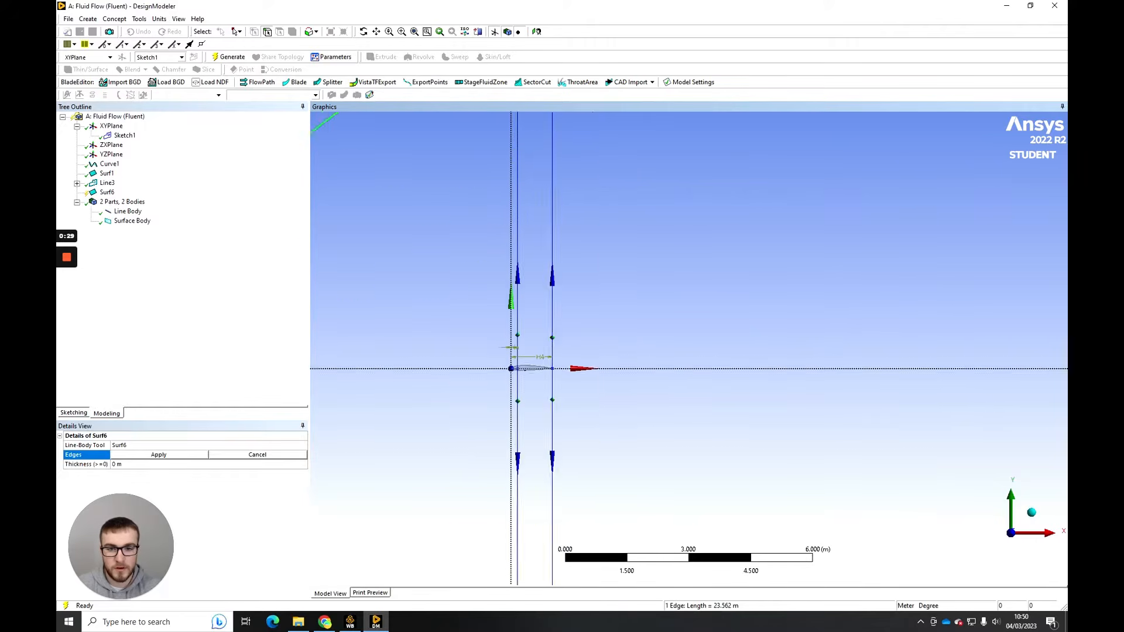
{"action": "middle_click_drag", "start_coordinate": [598, 210], "coordinate": [590, 285], "text": "ctrl"}
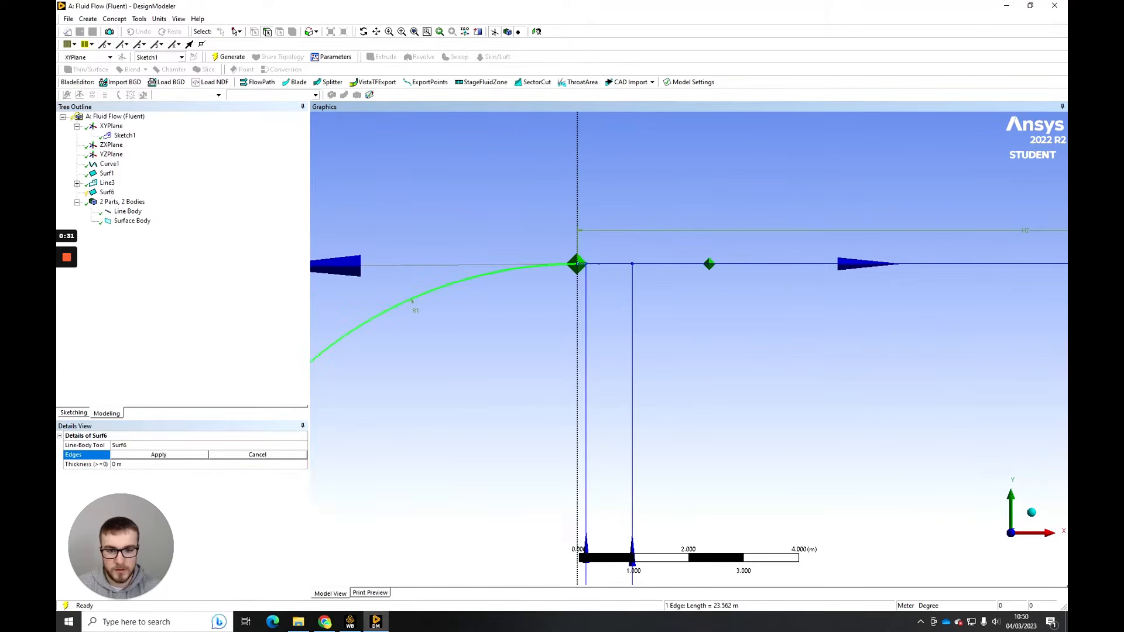
{"action": "left_click", "coordinate": [598, 264], "text": "ctrl"}
{"action": "left_click", "coordinate": [609, 264], "text": "ctrl"}
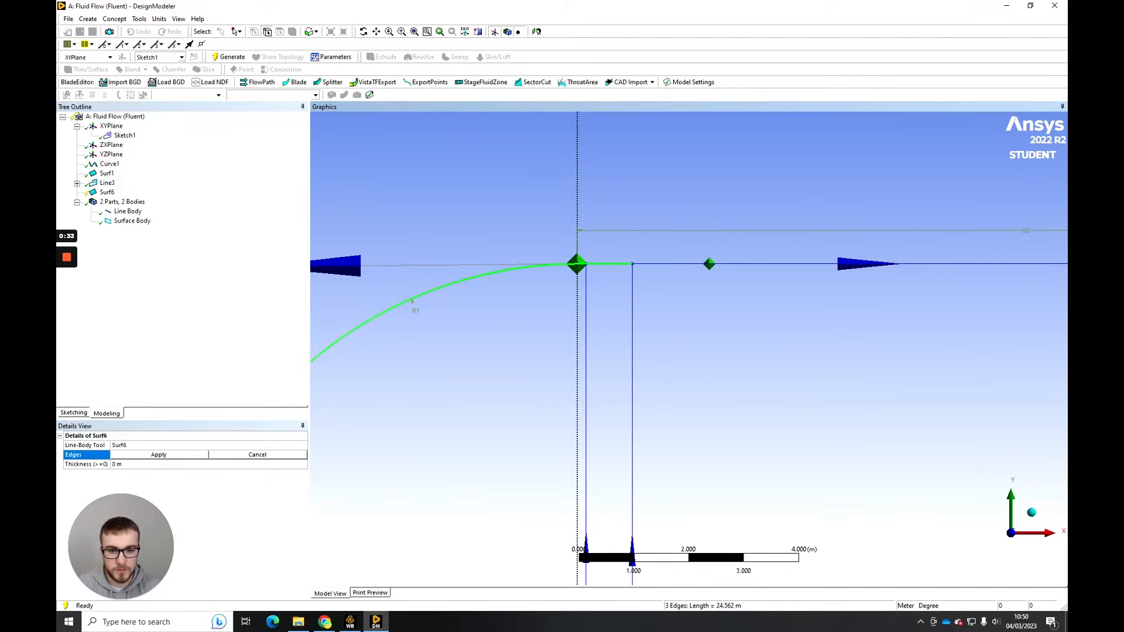
{"action": "left_click", "coordinate": [656, 264], "text": "ctrl"}
- Add the downstream vertical edges and the lower boundary segments to the edge selection and generate the domain surface
{"action": "scroll", "coordinate": [655, 265], "scroll_direction": "down", "scroll_amount": 4}
{"action": "middle_click_drag", "start_coordinate": [1043, 441], "coordinate": [876, 248], "text": "ctrl"}
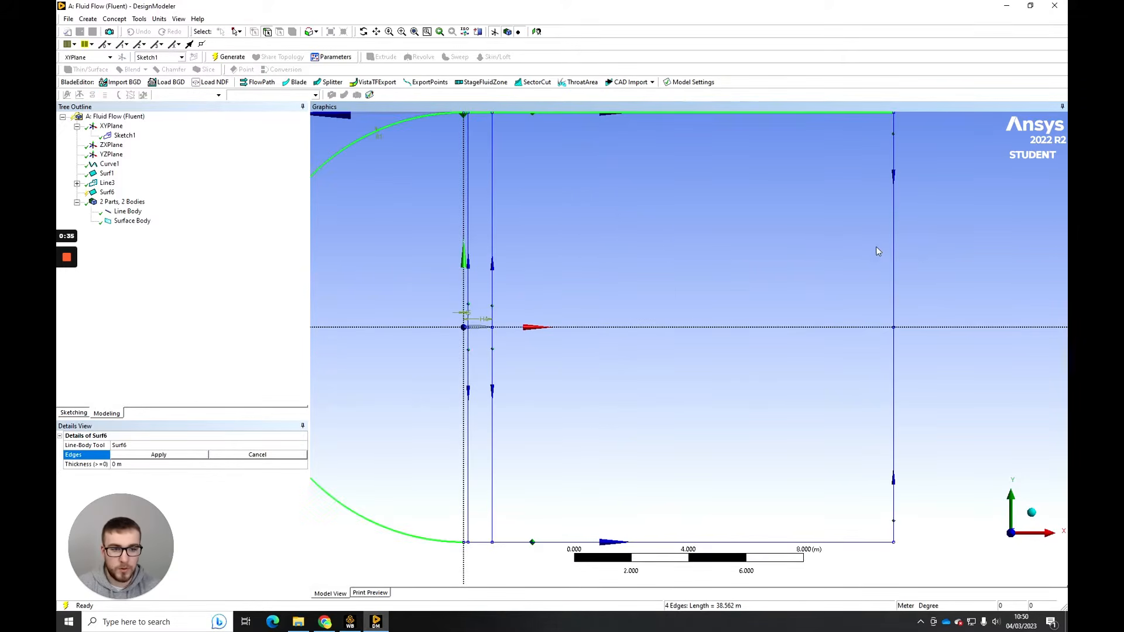
{"action": "left_click", "coordinate": [894, 251], "text": "ctrl"}
{"action": "left_click", "coordinate": [892, 517], "text": "ctrl"}
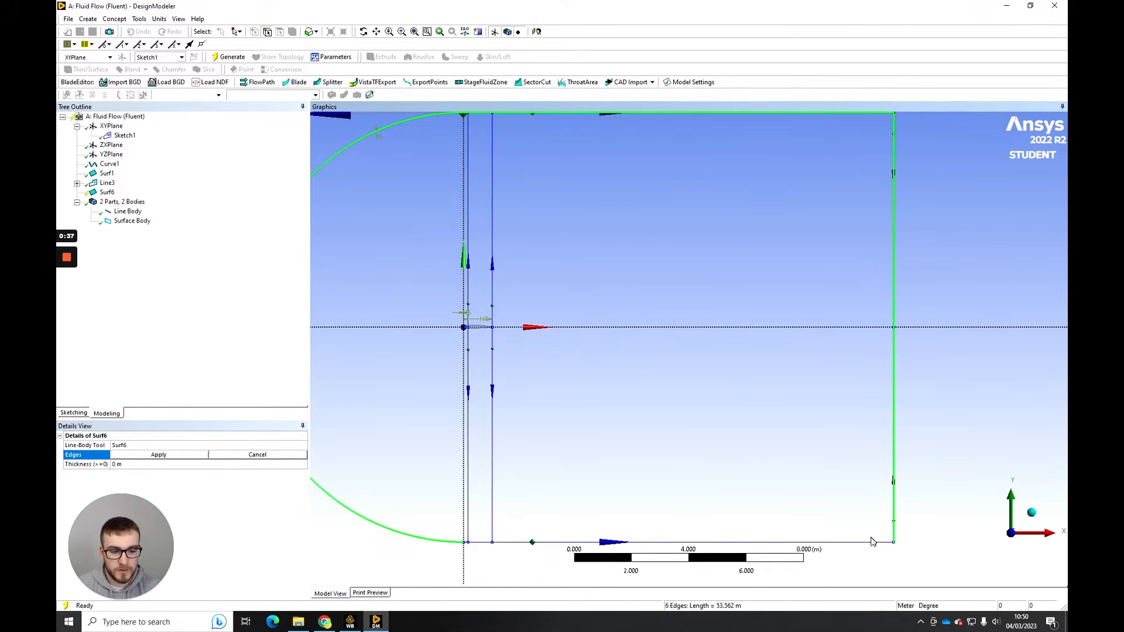
{"action": "left_click", "coordinate": [872, 542], "text": "ctrl"}
{"action": "middle_click_drag", "start_coordinate": [486, 549], "coordinate": [637, 394], "text": "ctrl"}
{"action": "left_click", "coordinate": [628, 395], "text": "ctrl"}
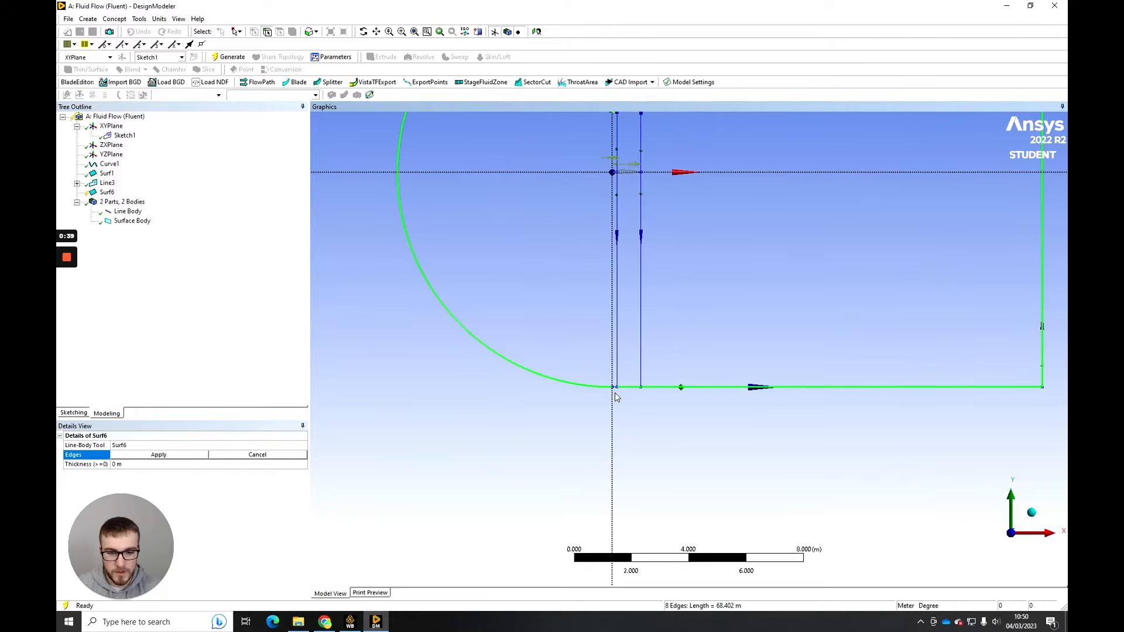
{"action": "left_click", "coordinate": [144, 455]}
{"action": "scroll", "coordinate": [666, 285], "scroll_direction": "down", "scroll_amount": 2}
{"action": "scroll", "coordinate": [667, 286], "scroll_direction": "down", "scroll_amount": 1}
{"action": "middle_click_drag", "start_coordinate": [703, 251], "coordinate": [676, 333], "text": "ctrl"}
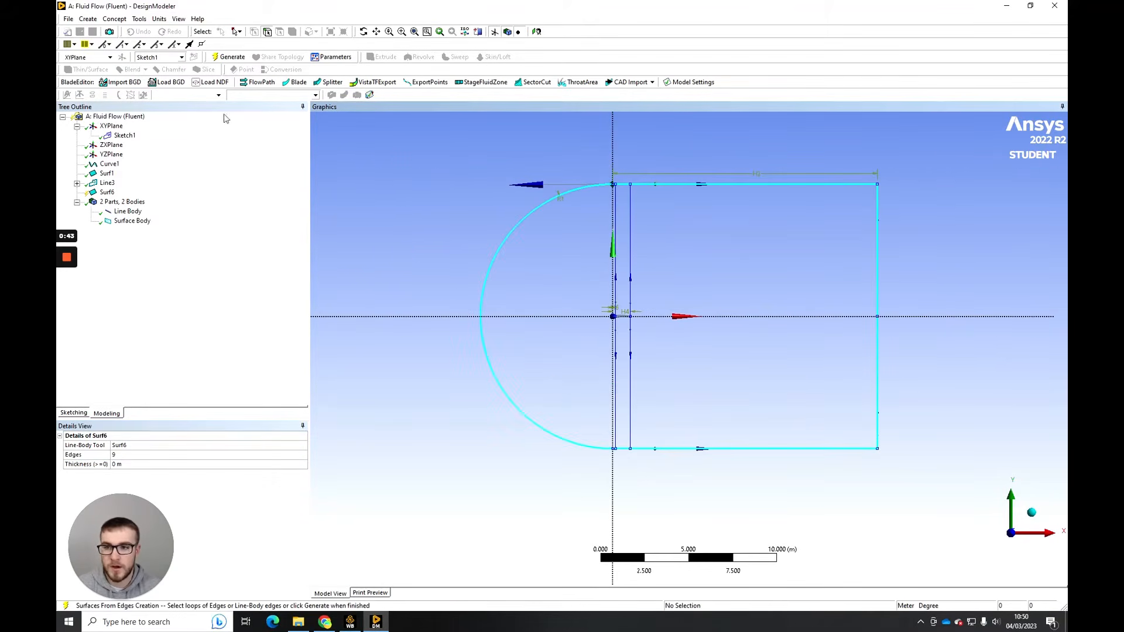
{"action": "left_click", "coordinate": [229, 56]}
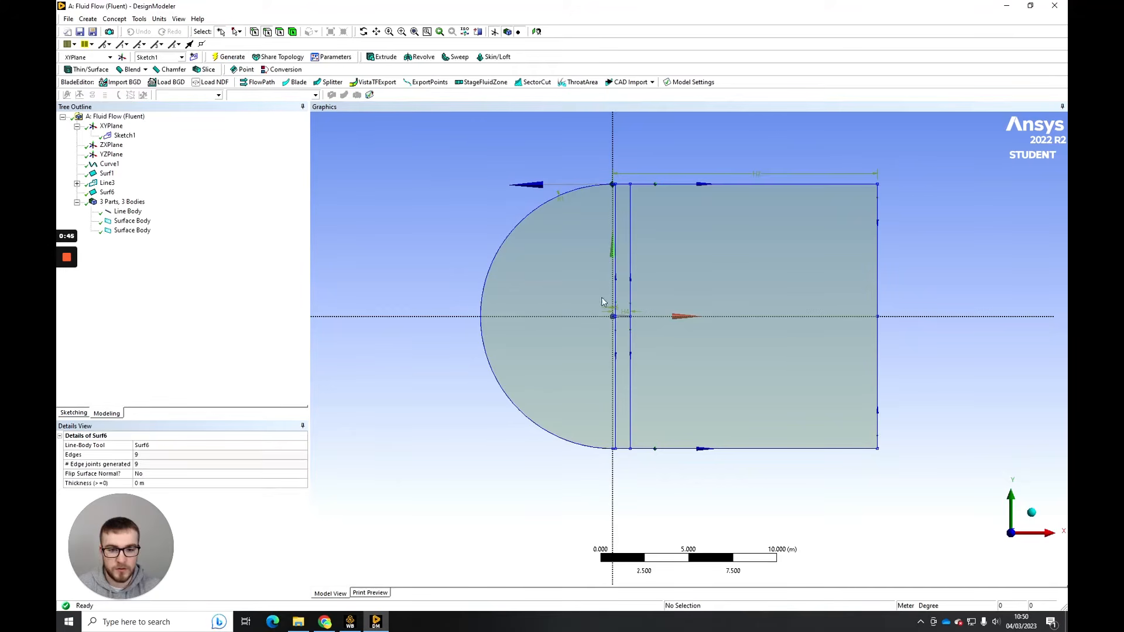
- Set the C-shaped domain's surface body to Fluid
{"action": "scroll", "coordinate": [615, 350], "scroll_direction": "up", "scroll_amount": 4}
{"action": "middle_click_drag", "start_coordinate": [656, 253], "coordinate": [644, 294], "text": "ctrl"}
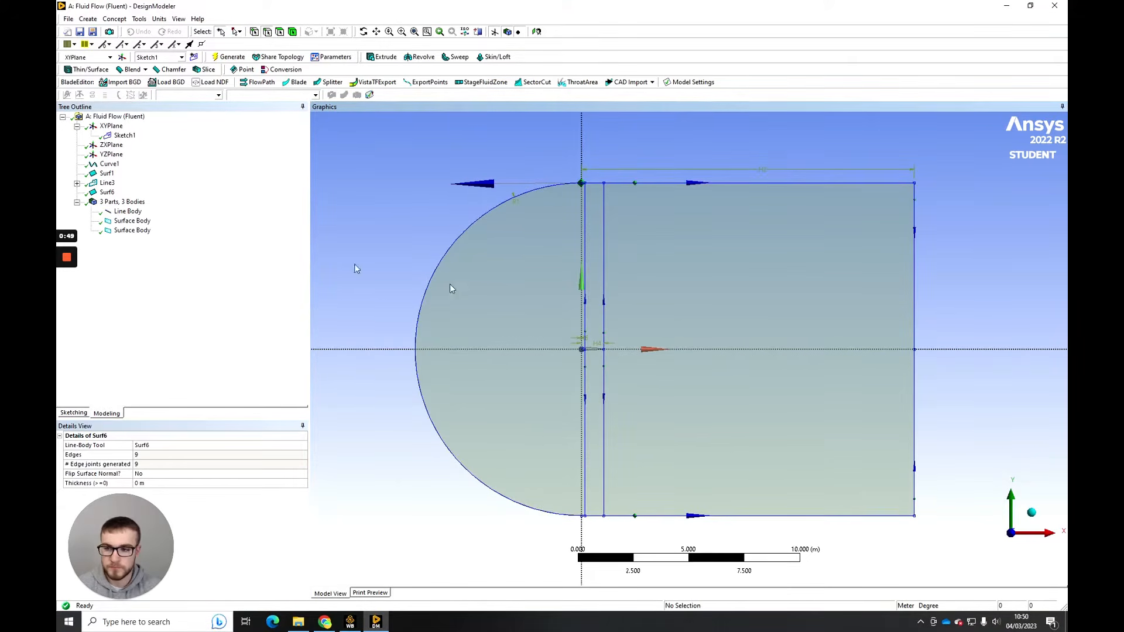
{"action": "left_click", "coordinate": [146, 231]}
{"action": "mouse_move", "coordinate": [121, 531]}
{"action": "left_mouse_down"}
{"action": "mouse_move", "coordinate": [393, 478]}
{"action": "mouse_move", "coordinate": [372, 479]}
{"action": "left_mouse_up"}
{"action": "scroll", "coordinate": [672, 318], "scroll_direction": "down", "scroll_amount": 1}
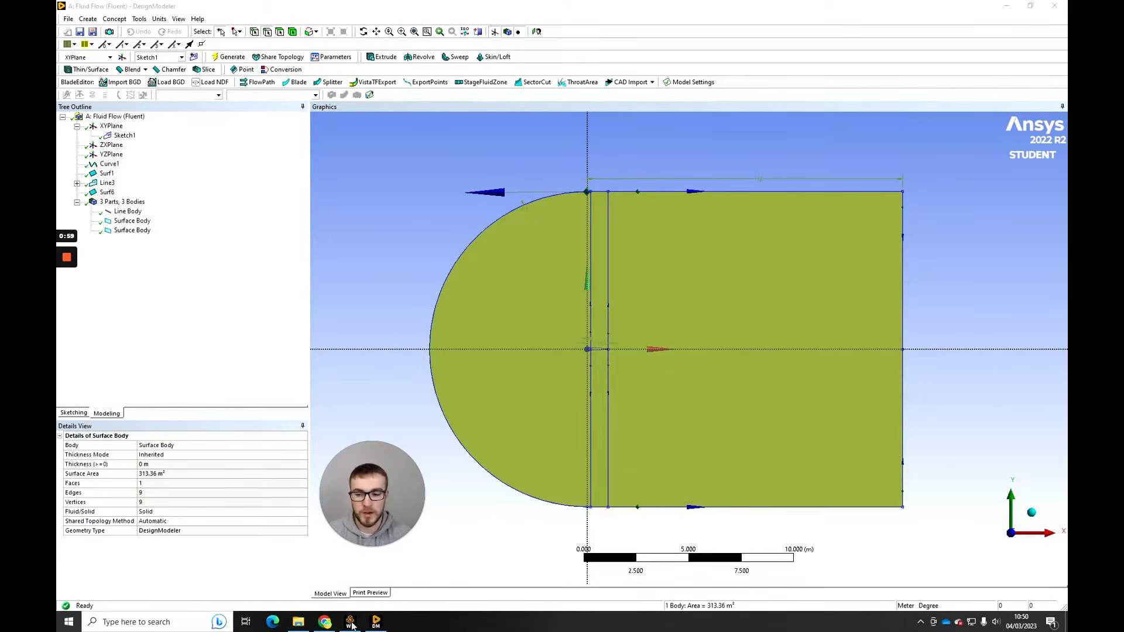
{"action": "left_click", "coordinate": [275, 511]}
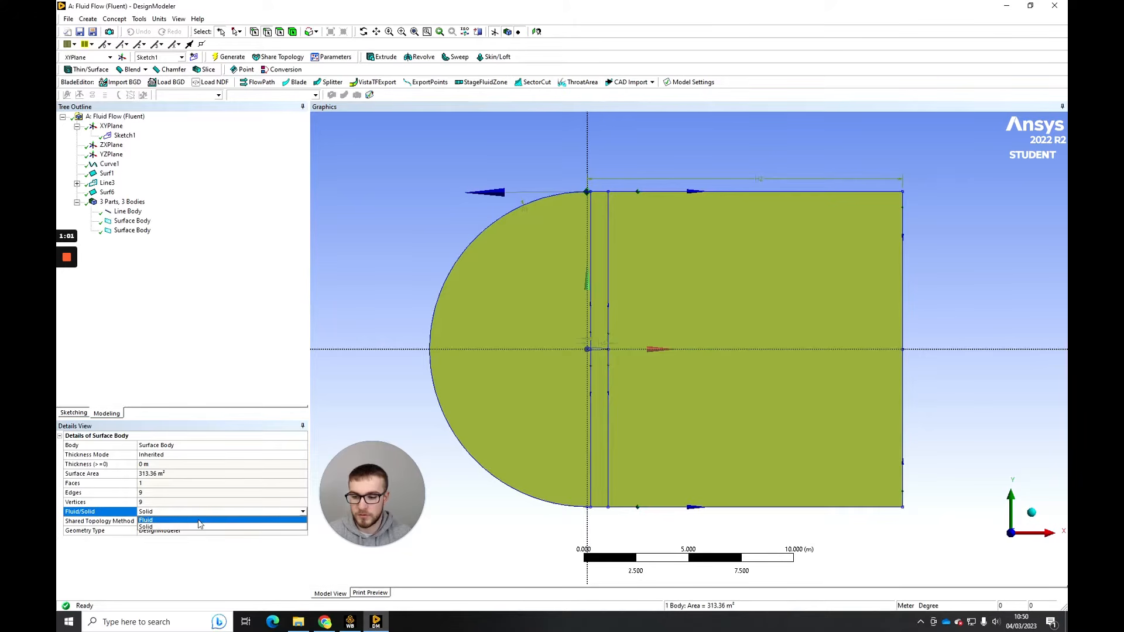
{"action": "left_click", "coordinate": [244, 520]}
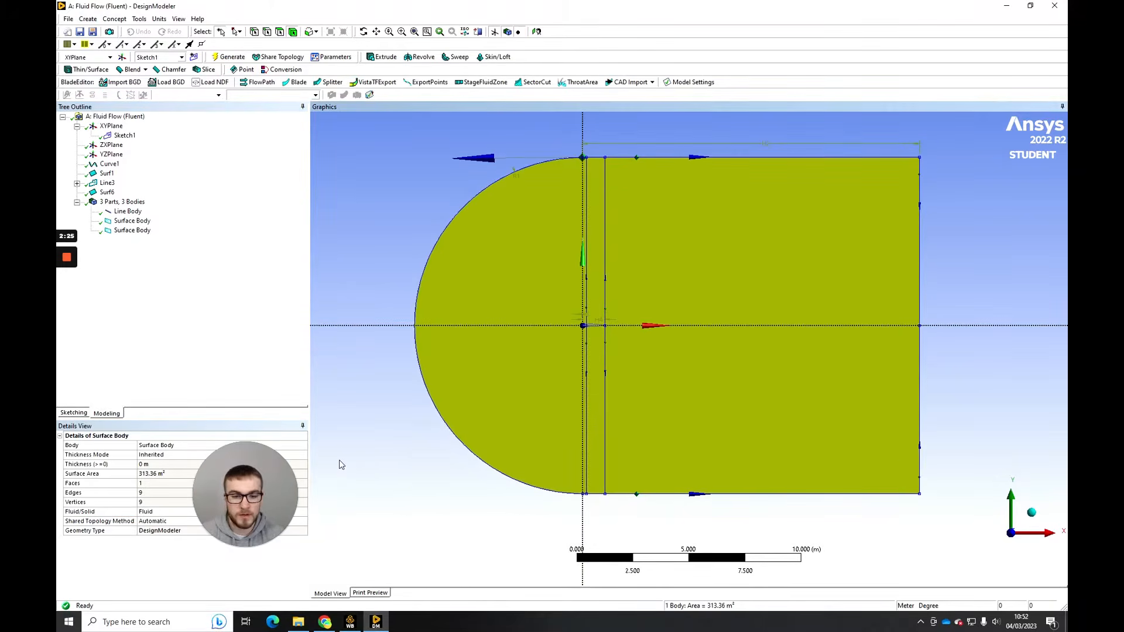
- Start a Boolean Subtract operation with the C-shaped domain surface as the target body
{"action": "left_click", "coordinate": [402, 371]}
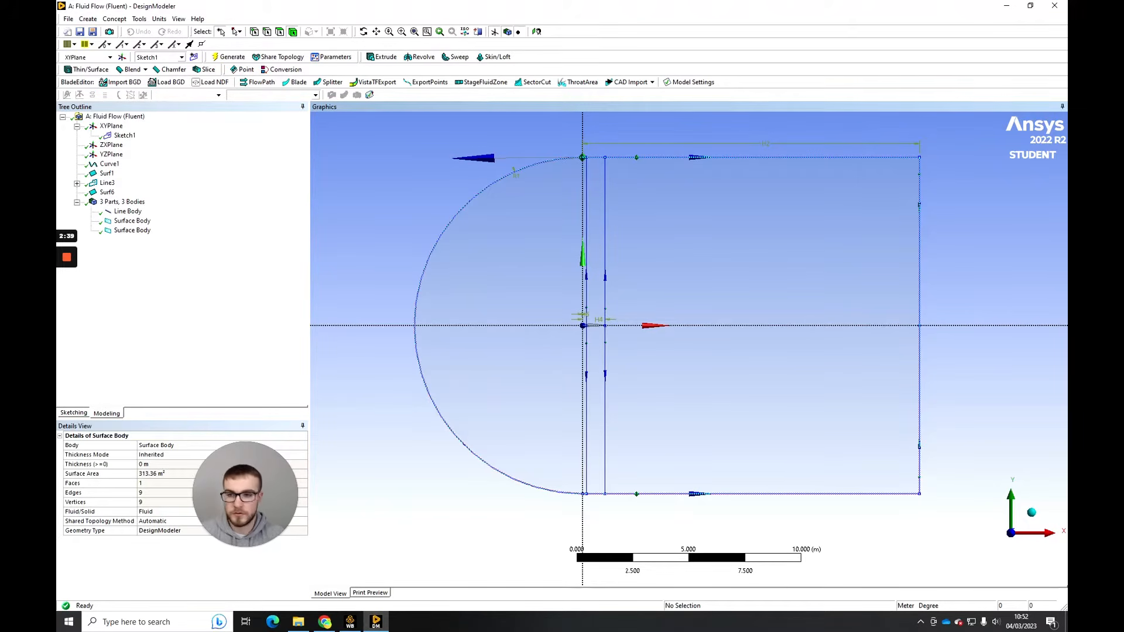
{"action": "left_click", "coordinate": [88, 18]}
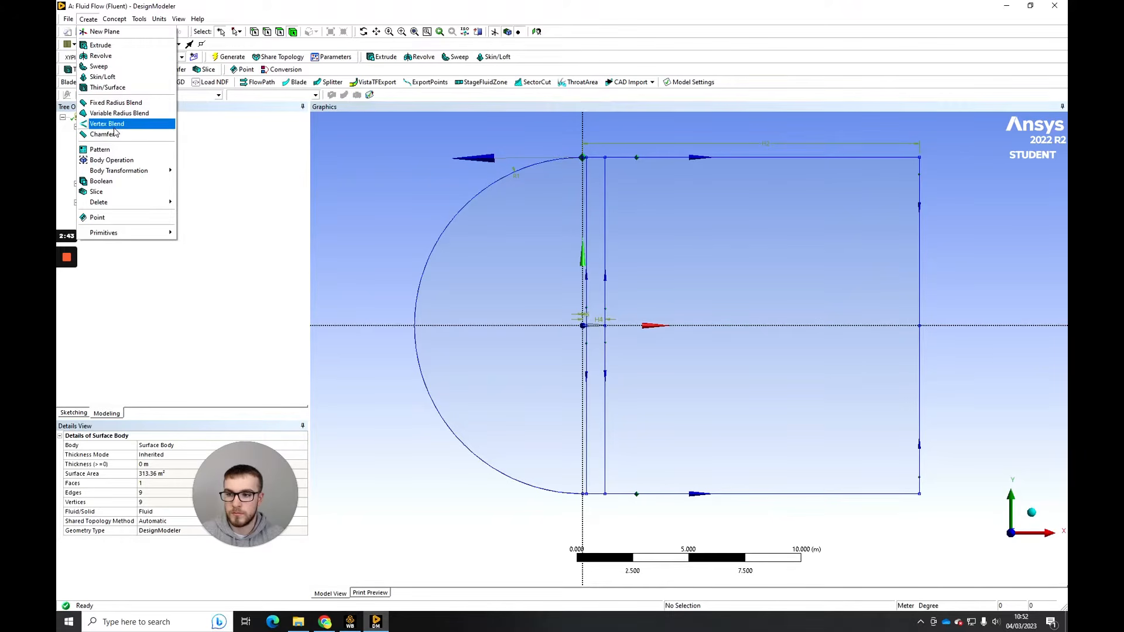
{"action": "left_click", "coordinate": [112, 181]}
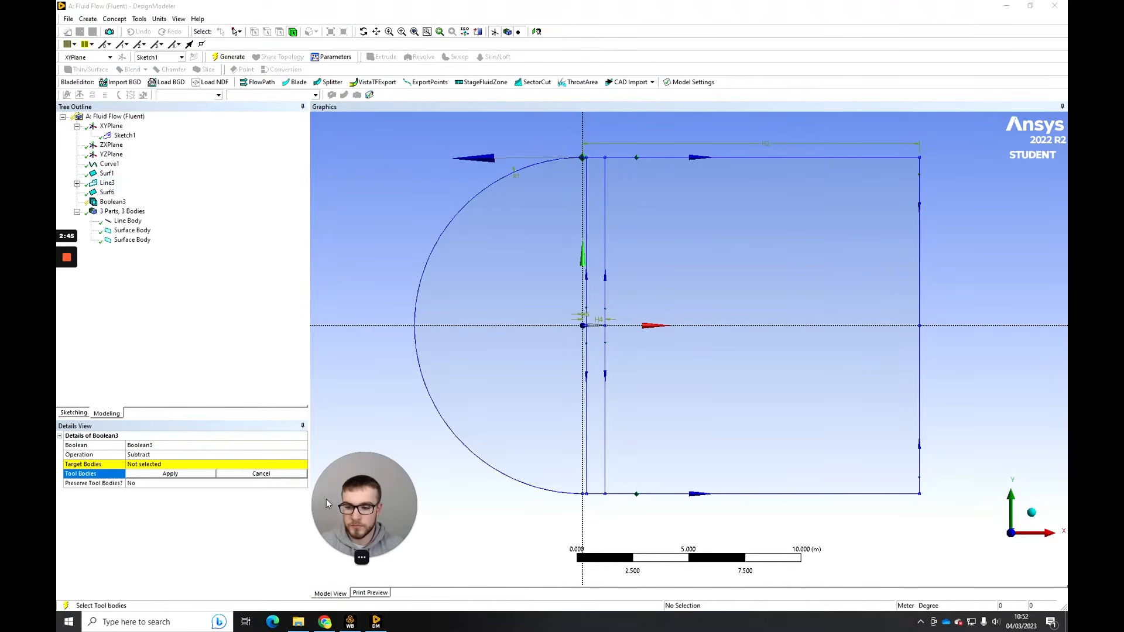
{"action": "left_click", "coordinate": [197, 465]}
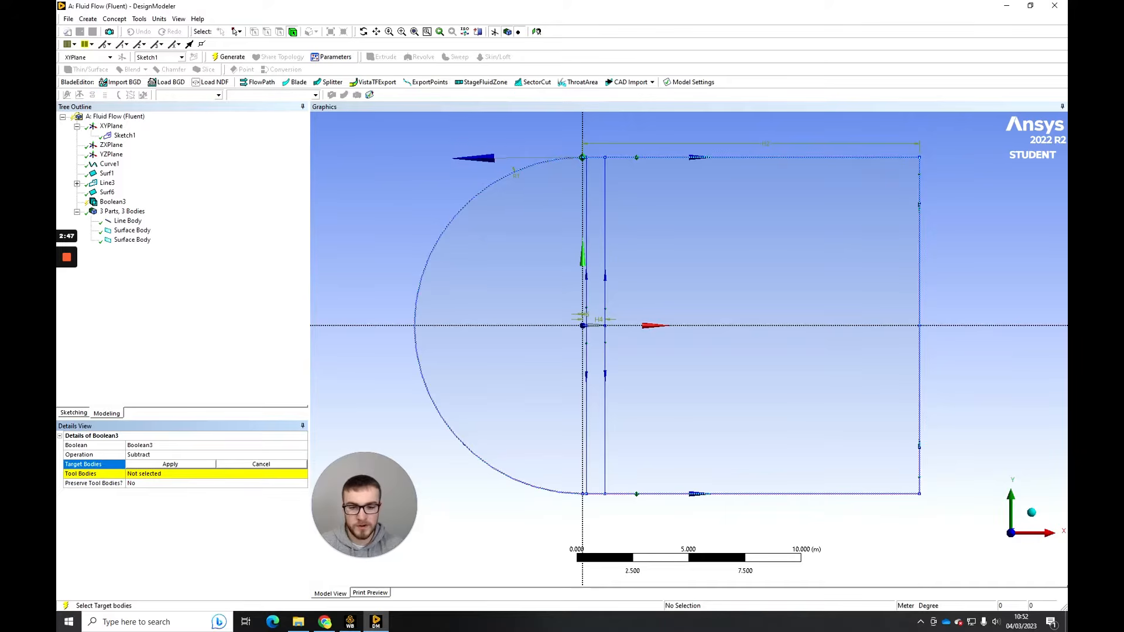
{"action": "left_click", "coordinate": [507, 355]}
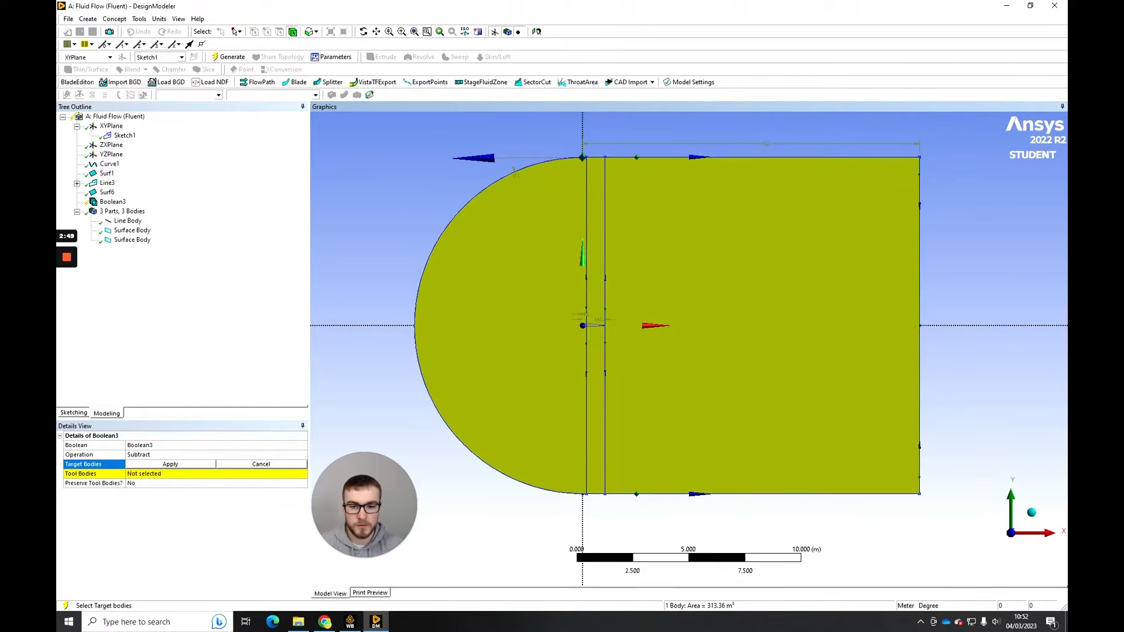
{"action": "left_click", "coordinate": [171, 464]}
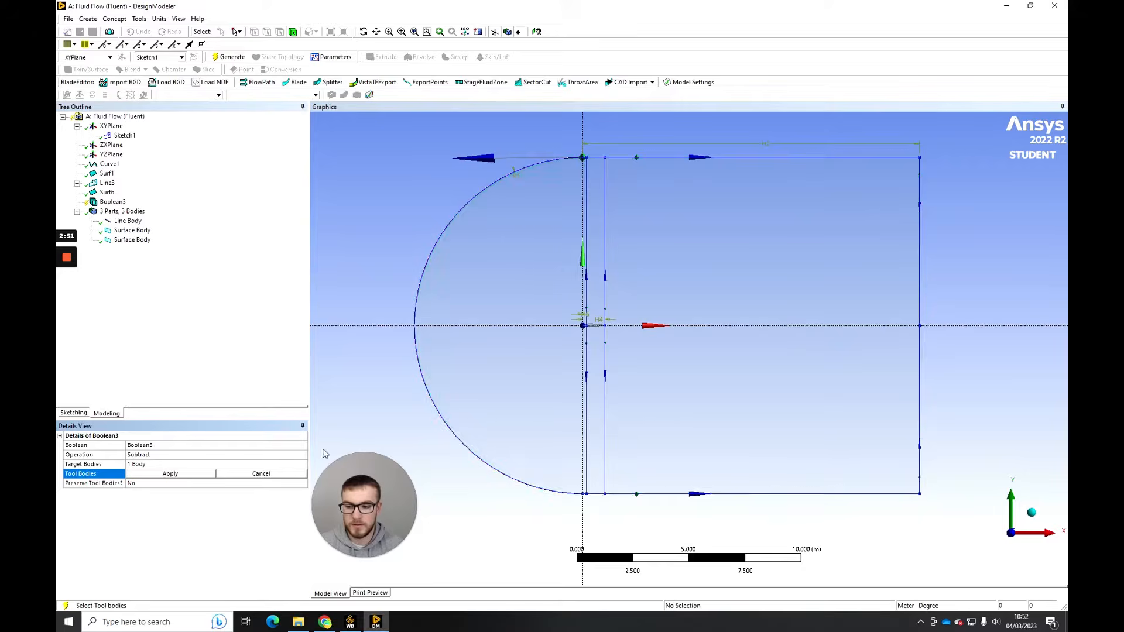
- Select the airfoil surface as the tool body of the Boolean Subtract and generate the feature
{"action": "scroll", "coordinate": [600, 320], "scroll_direction": "up", "scroll_amount": 5}
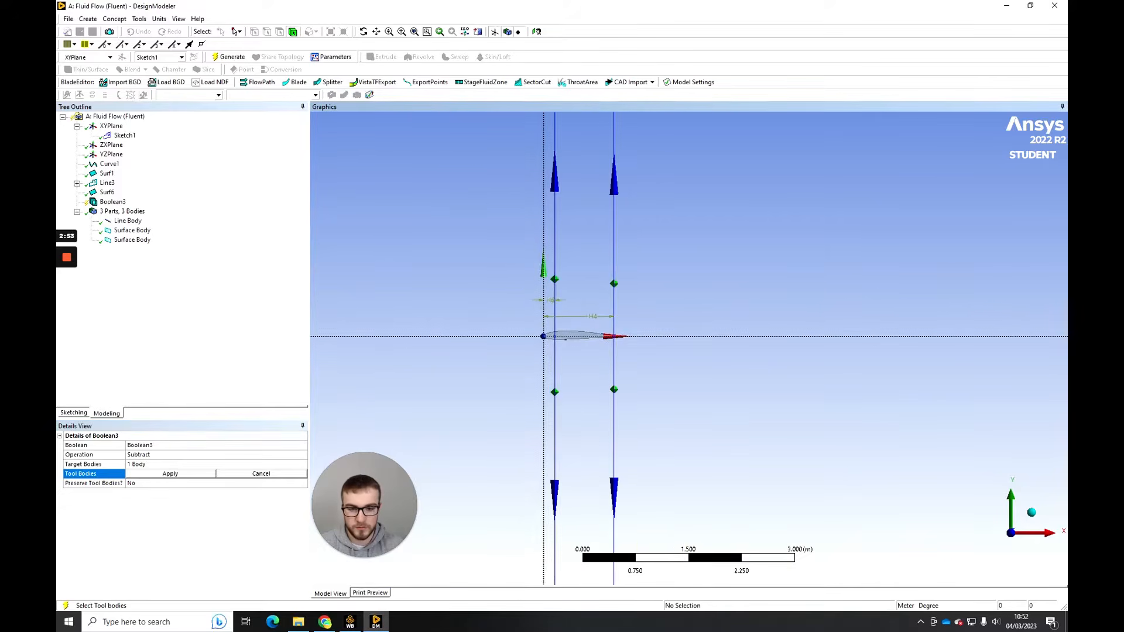
{"action": "middle_click_drag", "start_coordinate": [600, 319], "coordinate": [677, 296], "text": "ctrl"}
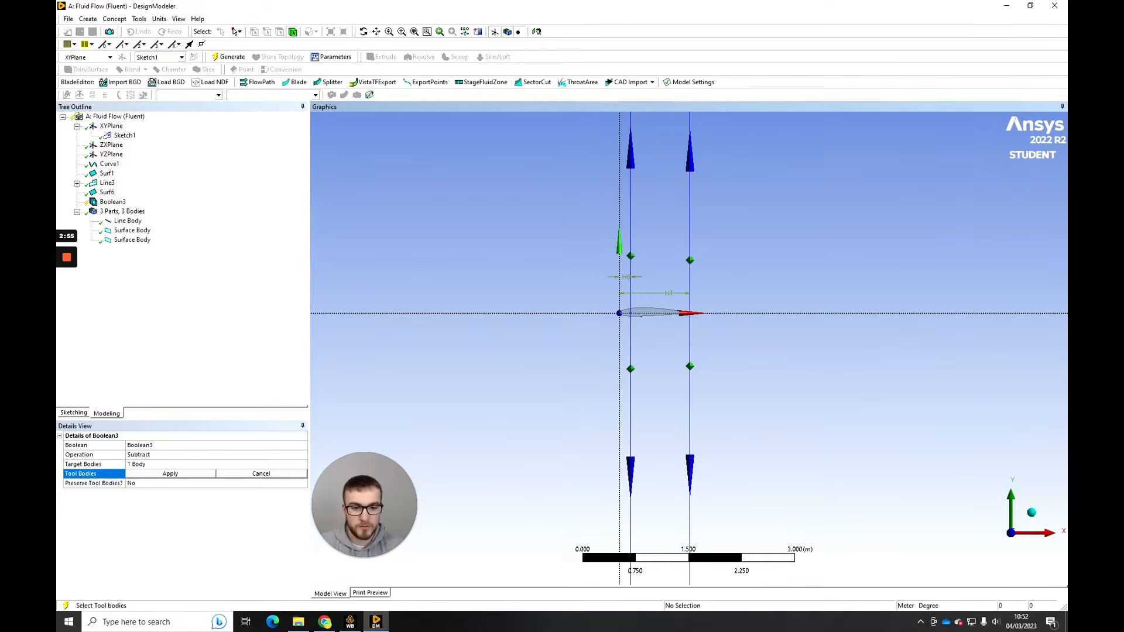
{"action": "left_click_drag", "start_coordinate": [364, 505], "coordinate": [374, 396]}
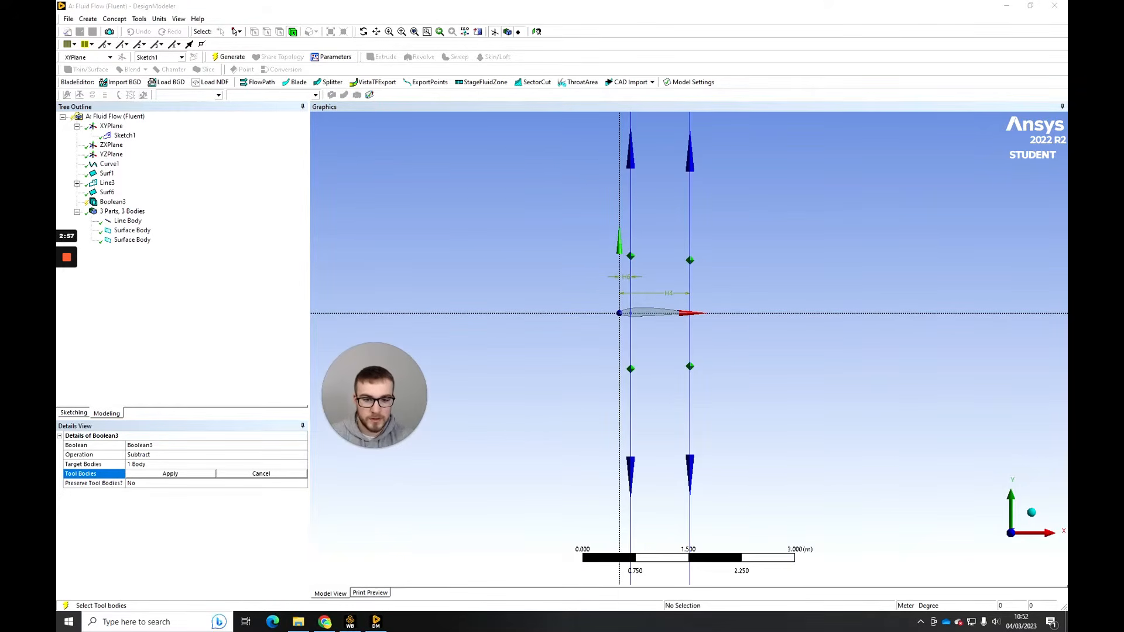
{"action": "left_click", "coordinate": [644, 313]}
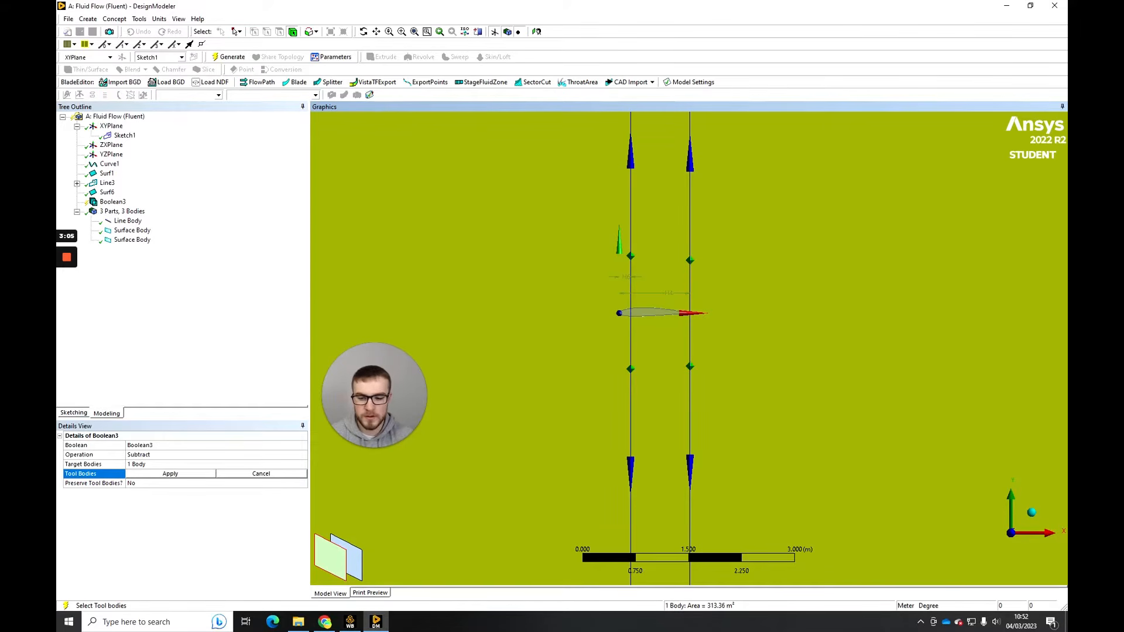
{"action": "left_click", "coordinate": [644, 313]}
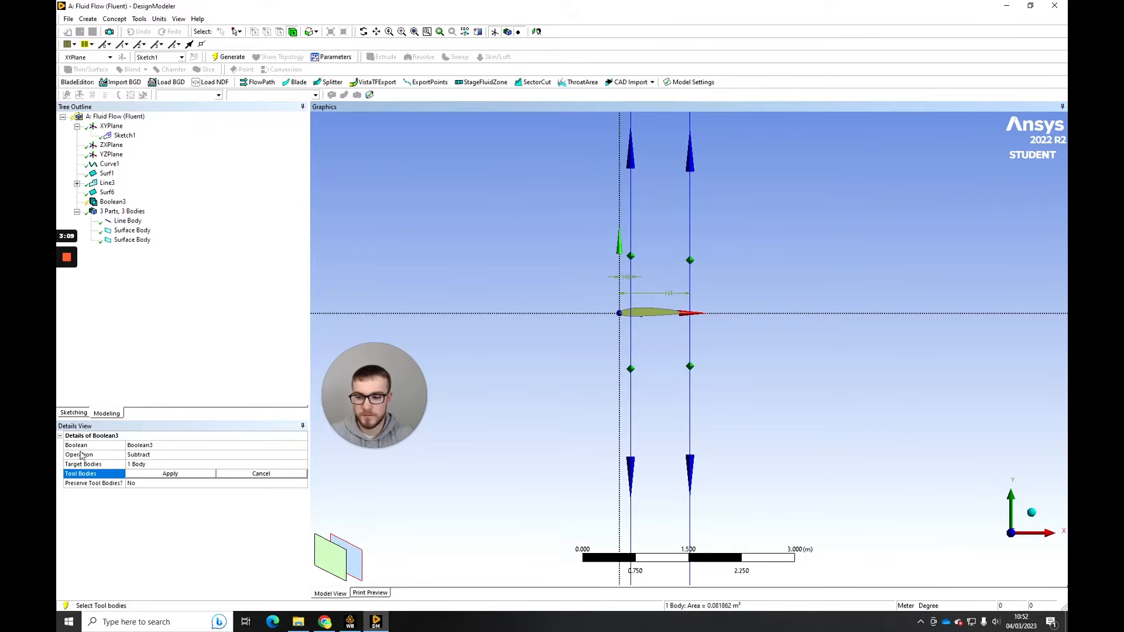
{"action": "left_click", "coordinate": [148, 475]}
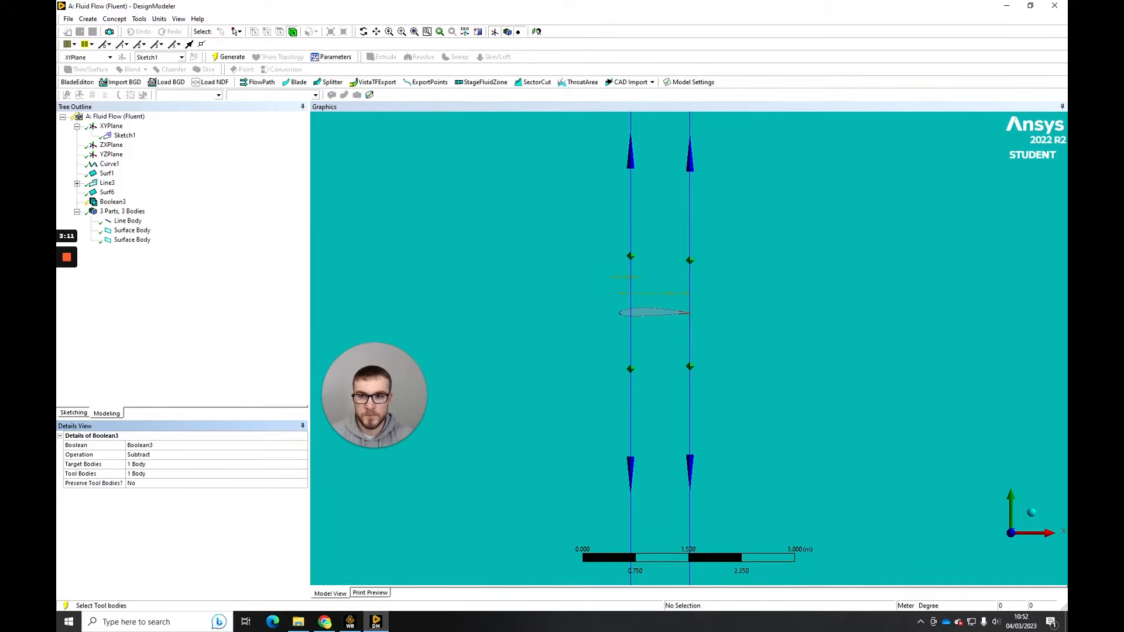
{"action": "left_click", "coordinate": [229, 57]}
{"action": "left_click_drag", "start_coordinate": [367, 436], "coordinate": [370, 538]}
- Inspect the domain surface body around the airfoil cut-out and across the whole C-shaped outline
{"action": "left_click", "coordinate": [132, 230]}
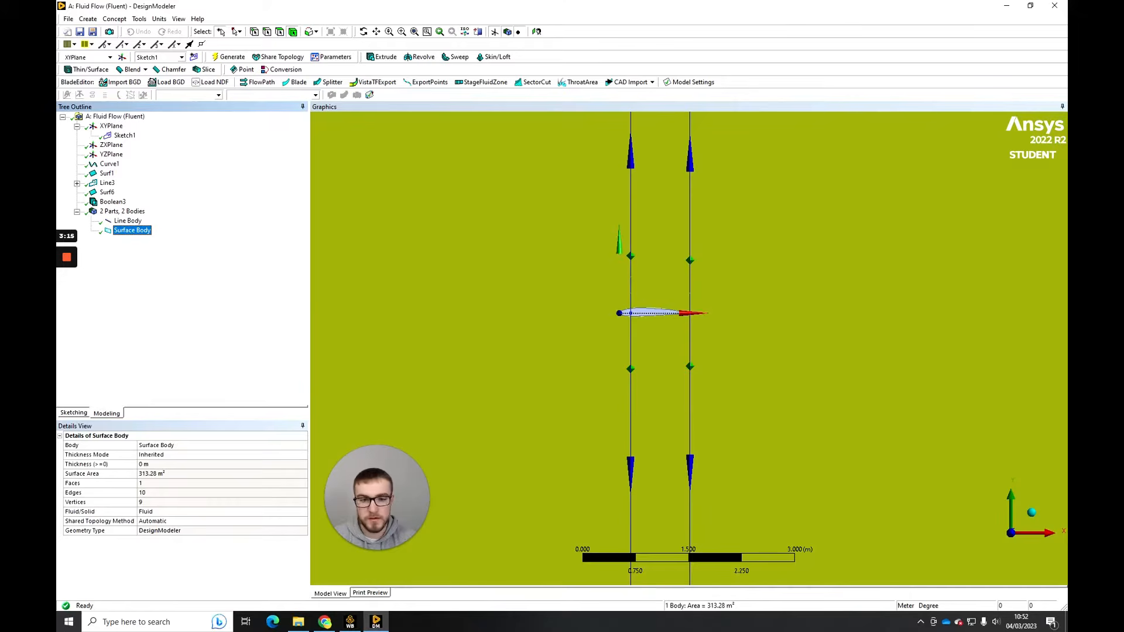
{"action": "scroll", "coordinate": [689, 348], "scroll_direction": "up", "scroll_amount": 6}
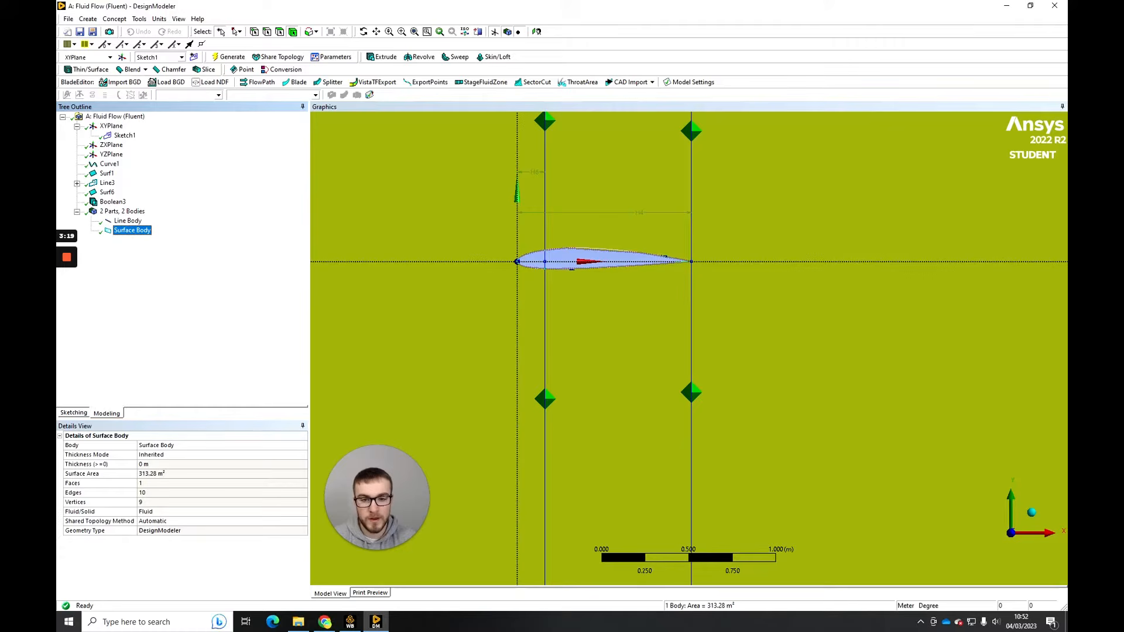
{"action": "left_click", "coordinate": [565, 264]}
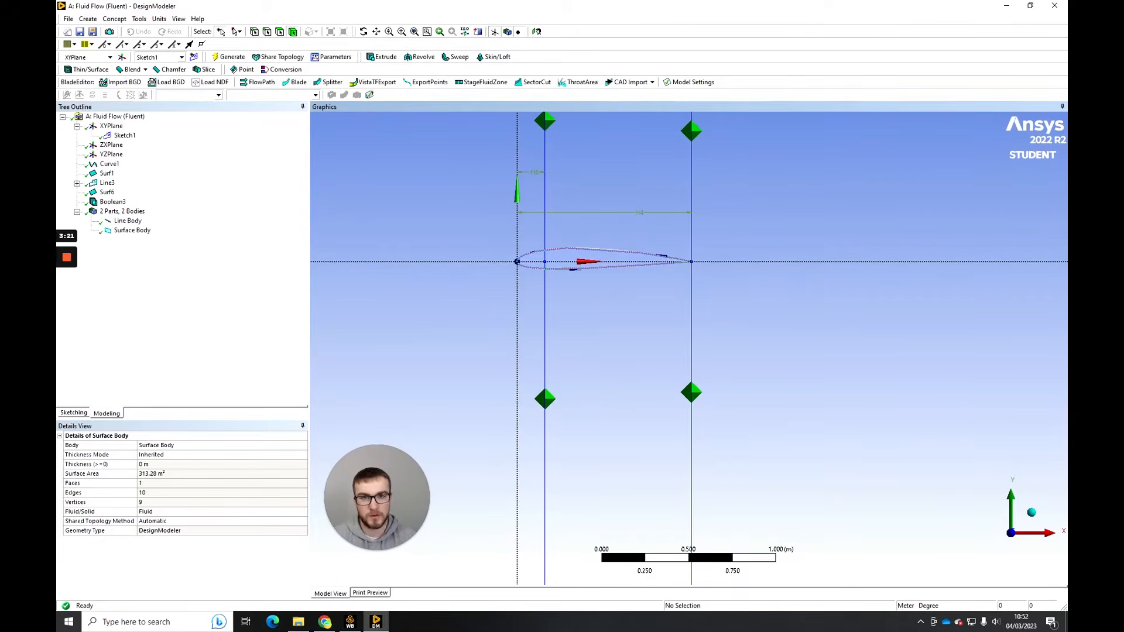
{"action": "scroll", "coordinate": [689, 348], "scroll_direction": "down", "scroll_amount": 7}
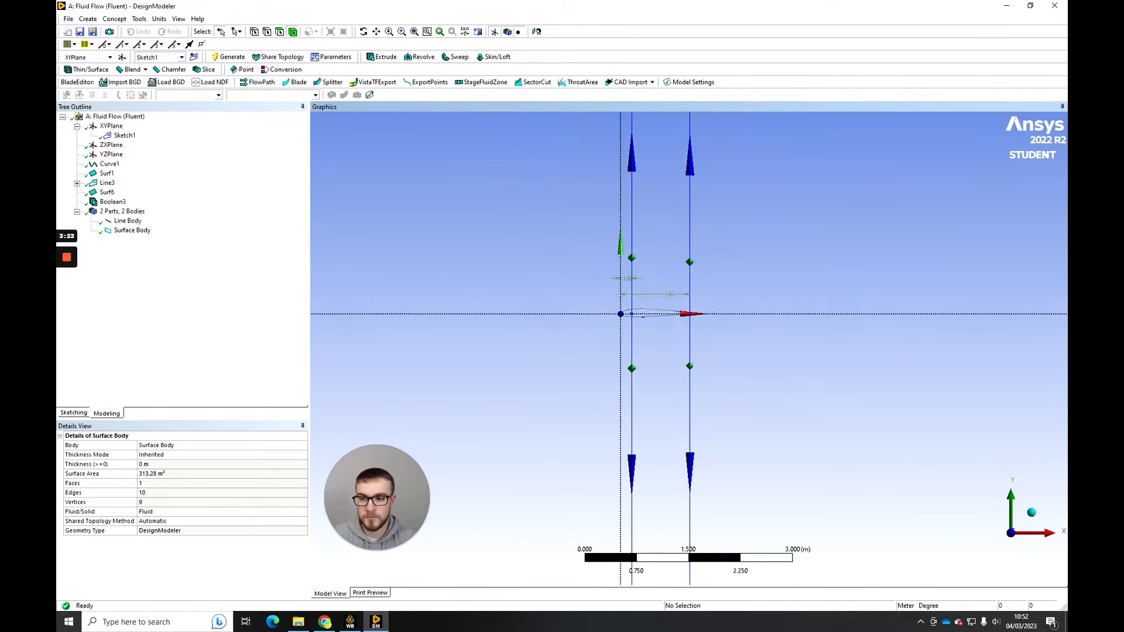
{"action": "left_click", "coordinate": [142, 232]}
{"action": "scroll", "coordinate": [855, 317], "scroll_direction": "down", "scroll_amount": 2}
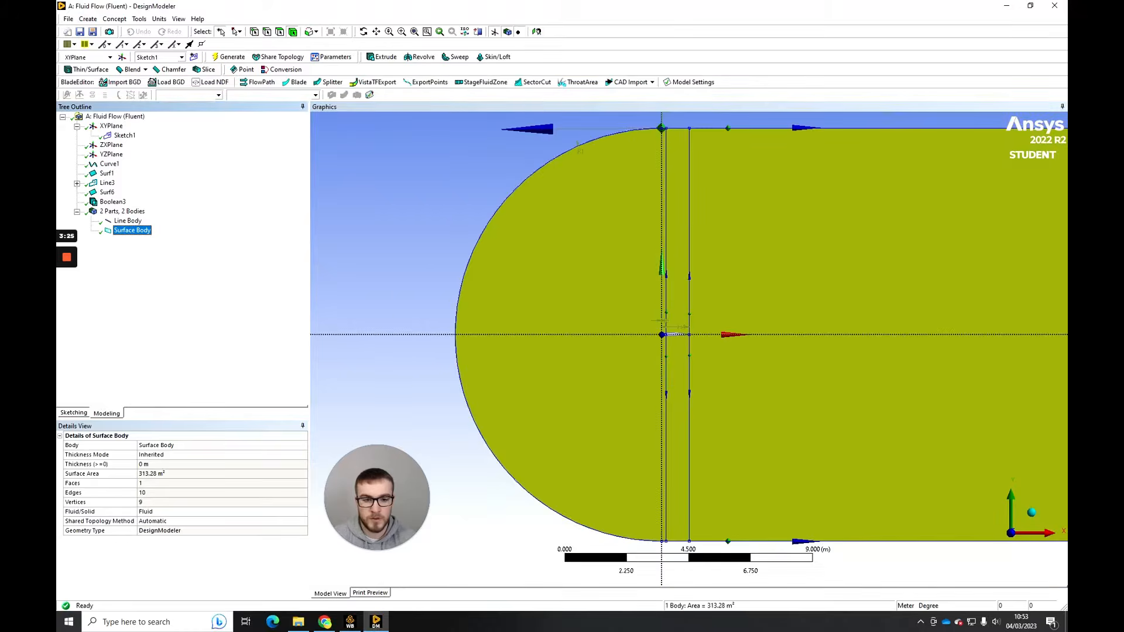
{"action": "middle_click_drag", "start_coordinate": [858, 316], "coordinate": [825, 311], "text": "ctrl"}
{"action": "scroll", "coordinate": [761, 314], "scroll_direction": "down", "scroll_amount": 1}
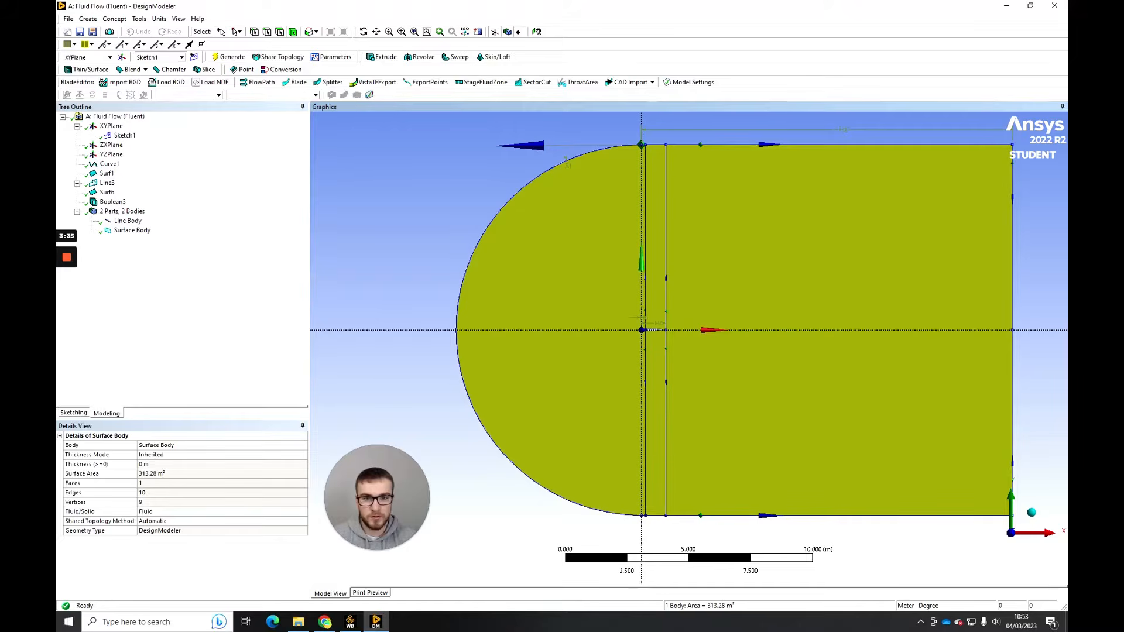
{"action": "left_click", "coordinate": [448, 216]}
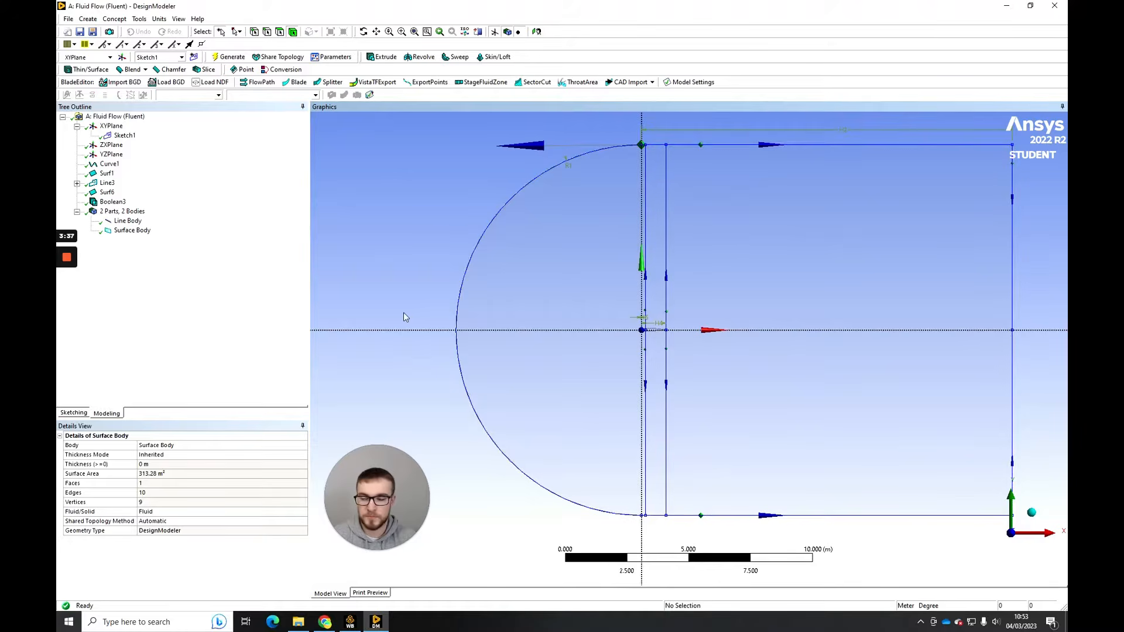
- Start a Face Split by points and edges with the C-shaped domain surface as the target face
{"action": "left_click", "coordinate": [140, 19]}
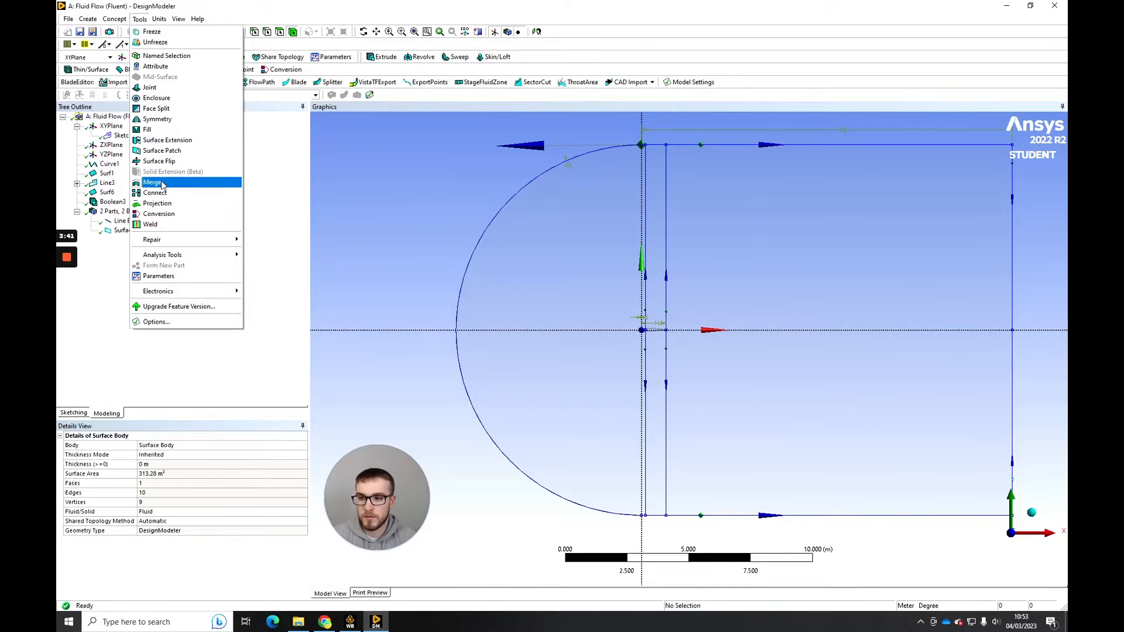
{"action": "left_click", "coordinate": [156, 108]}
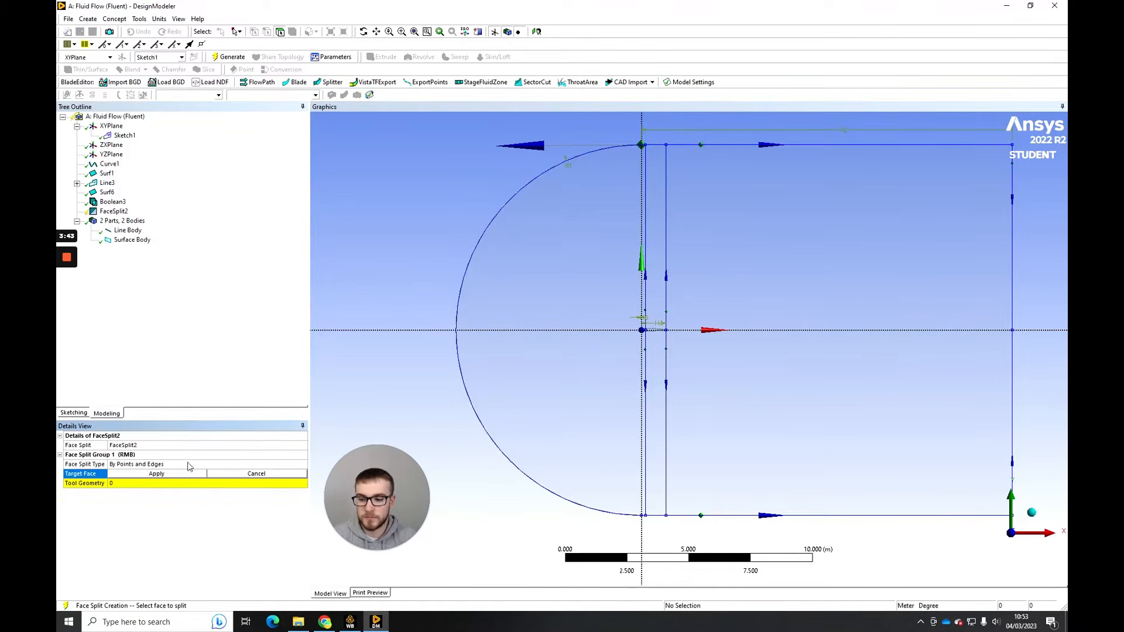
{"action": "left_click", "coordinate": [562, 269]}
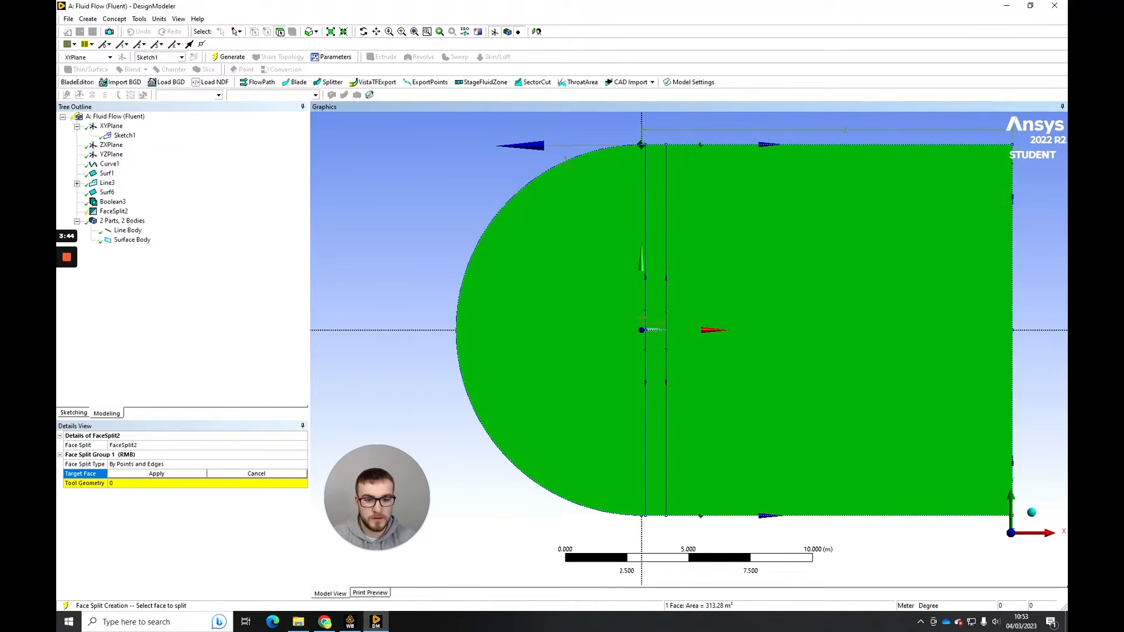
{"action": "left_click", "coordinate": [182, 475]}
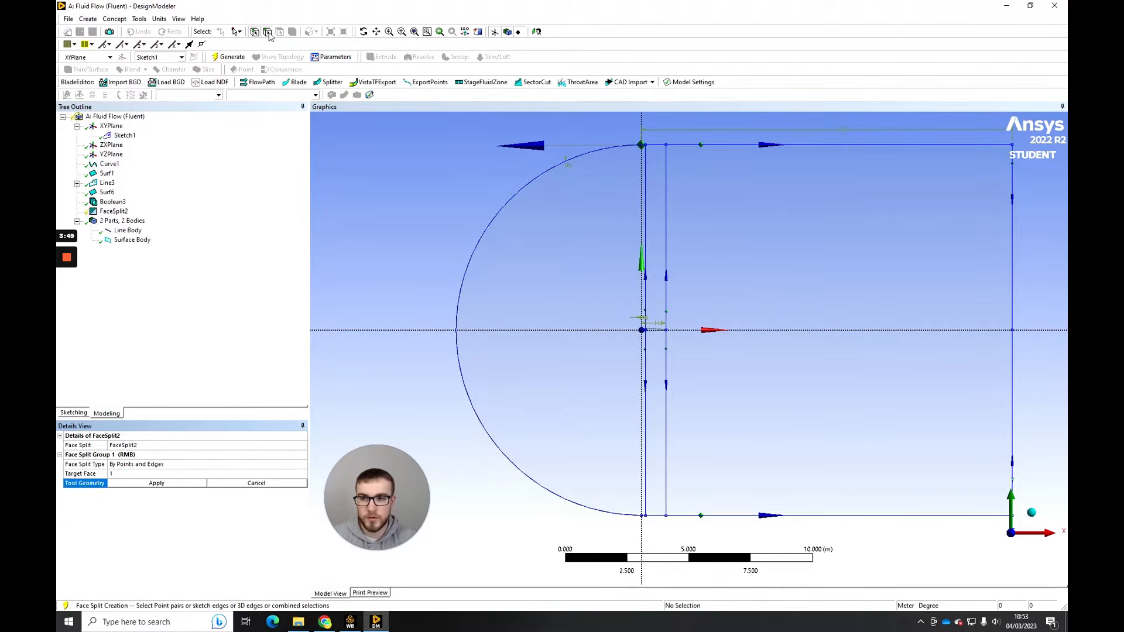
- Use the vertical lines through the airfoil and at its trailing edge, plus the horizontal axis, as tool geometry and generate the face split
{"action": "left_click", "coordinate": [662, 236]}
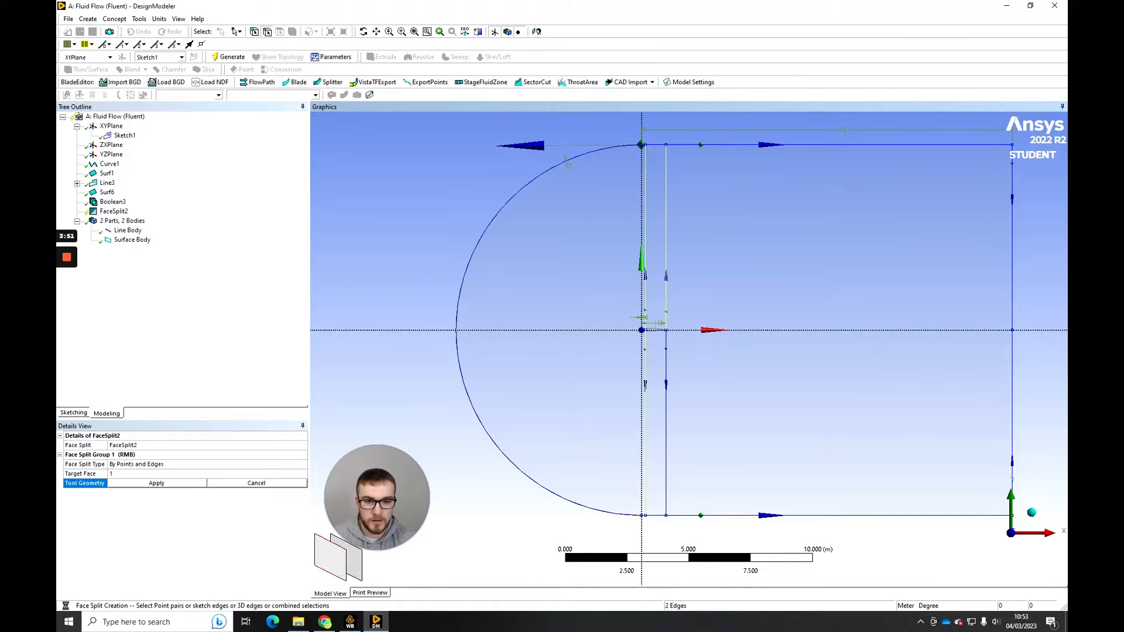
{"action": "left_click", "coordinate": [645, 237], "text": "ctrl"}
{"action": "left_click", "coordinate": [664, 354], "text": "ctrl"}
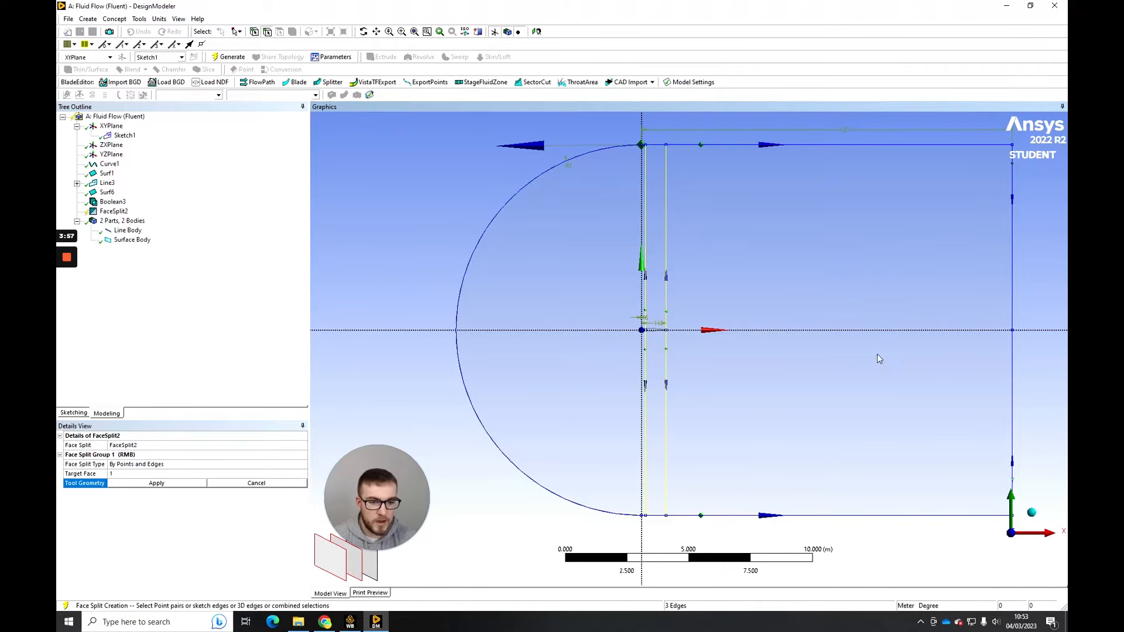
{"action": "left_click", "coordinate": [738, 331], "text": "ctrl"}
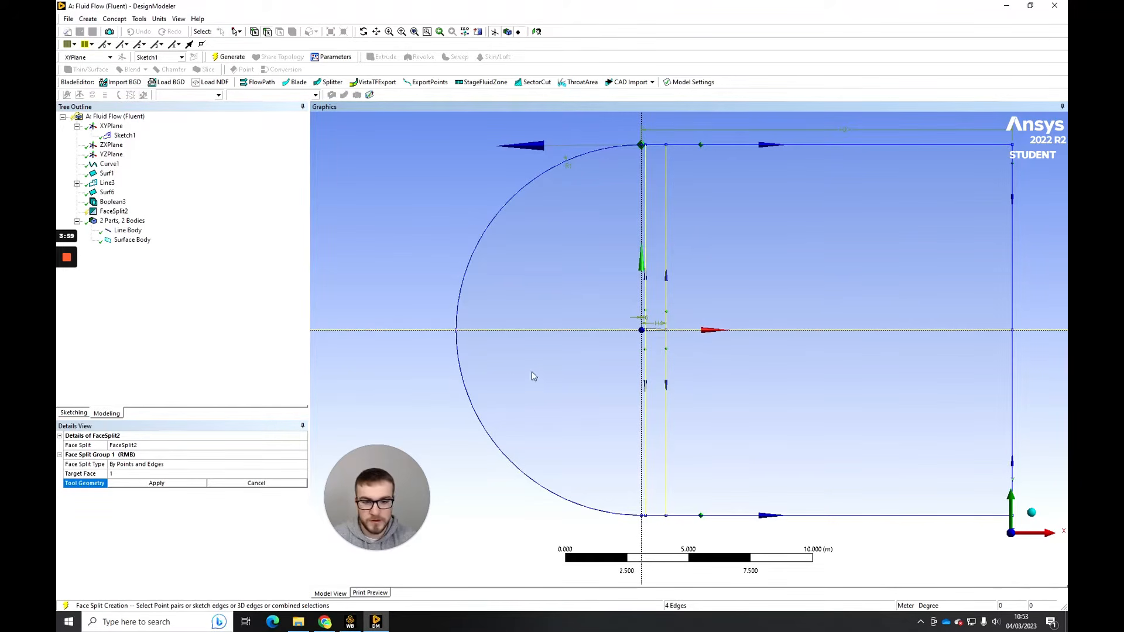
{"action": "left_click", "coordinate": [130, 483]}
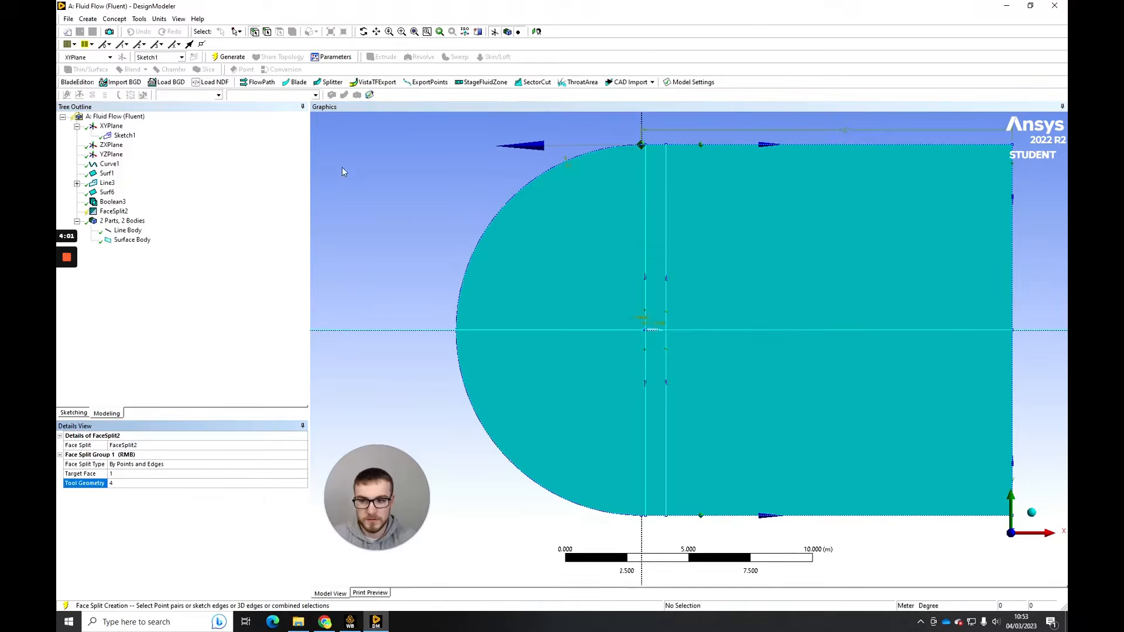
{"action": "left_click", "coordinate": [229, 57]}
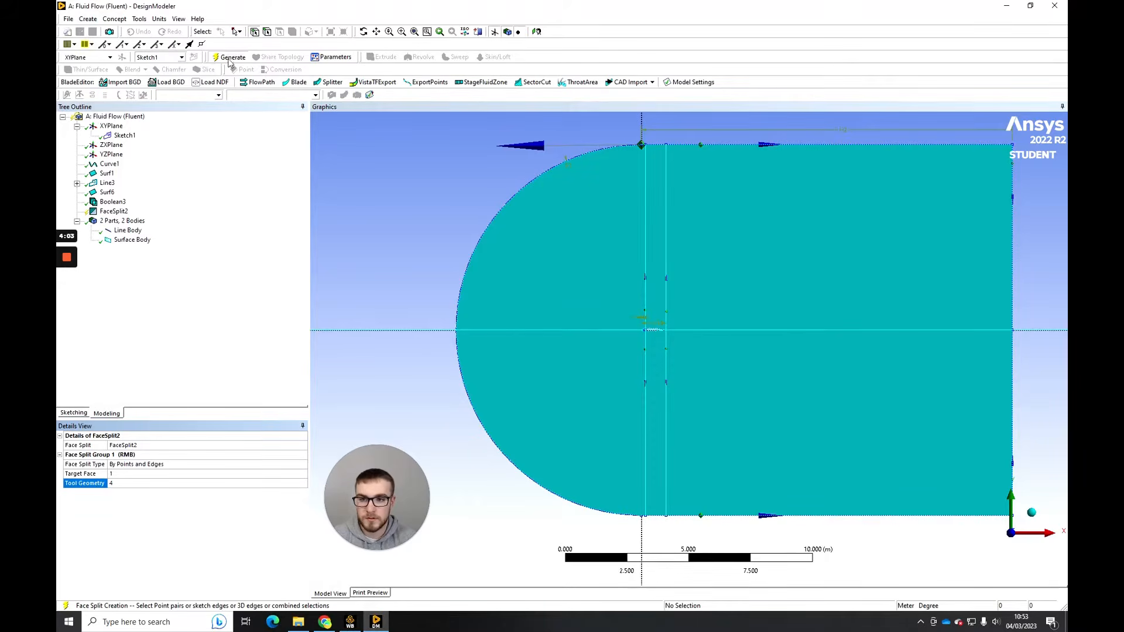
- Check the split by selecting the domain's individual faces, then clear the selection
{"action": "left_click", "coordinate": [281, 34]}
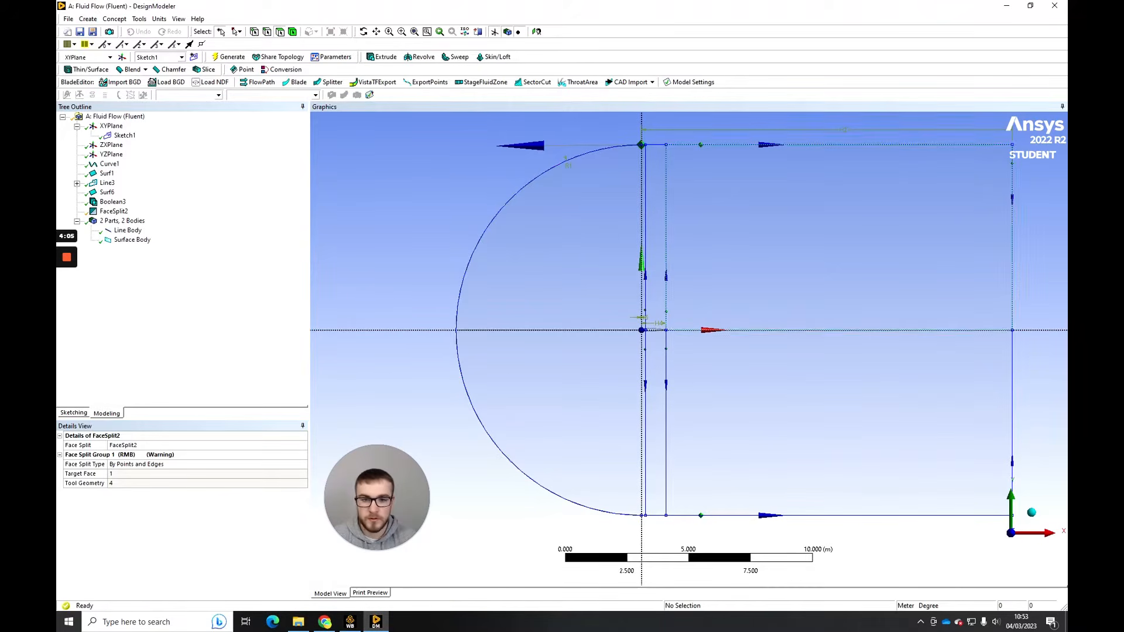
{"action": "mouse_move", "coordinate": [623, 287]}
{"action": "left_mouse_down"}
{"action": "mouse_move", "coordinate": [694, 287]}
{"action": "mouse_move", "coordinate": [682, 352]}
{"action": "mouse_move", "coordinate": [632, 351]}
{"action": "left_mouse_up"}
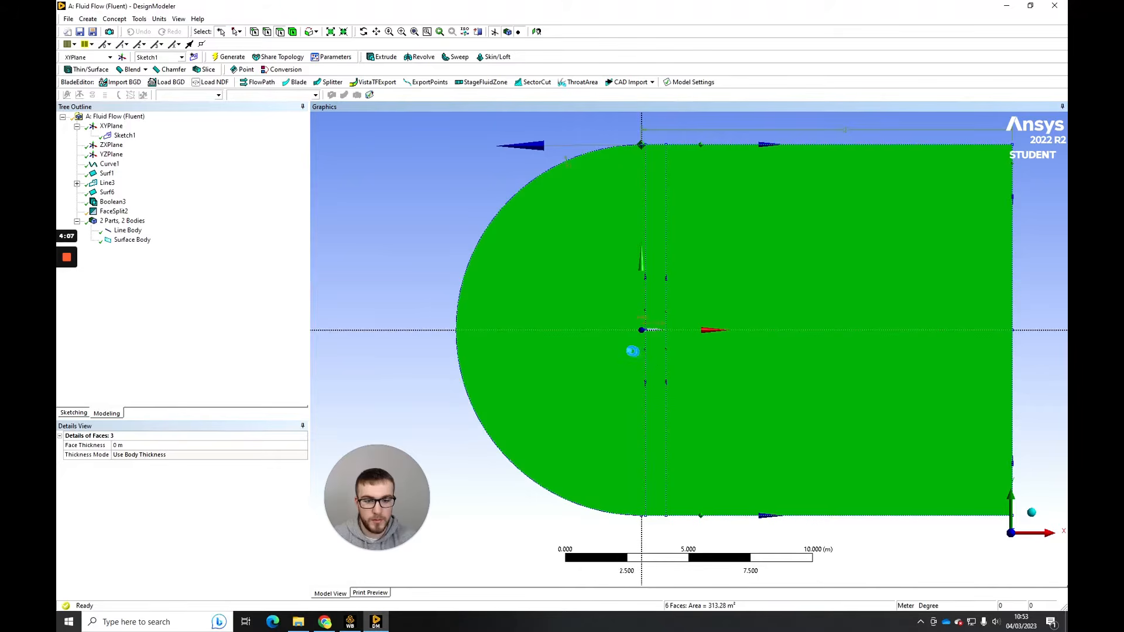
{"action": "left_click", "coordinate": [471, 234]}
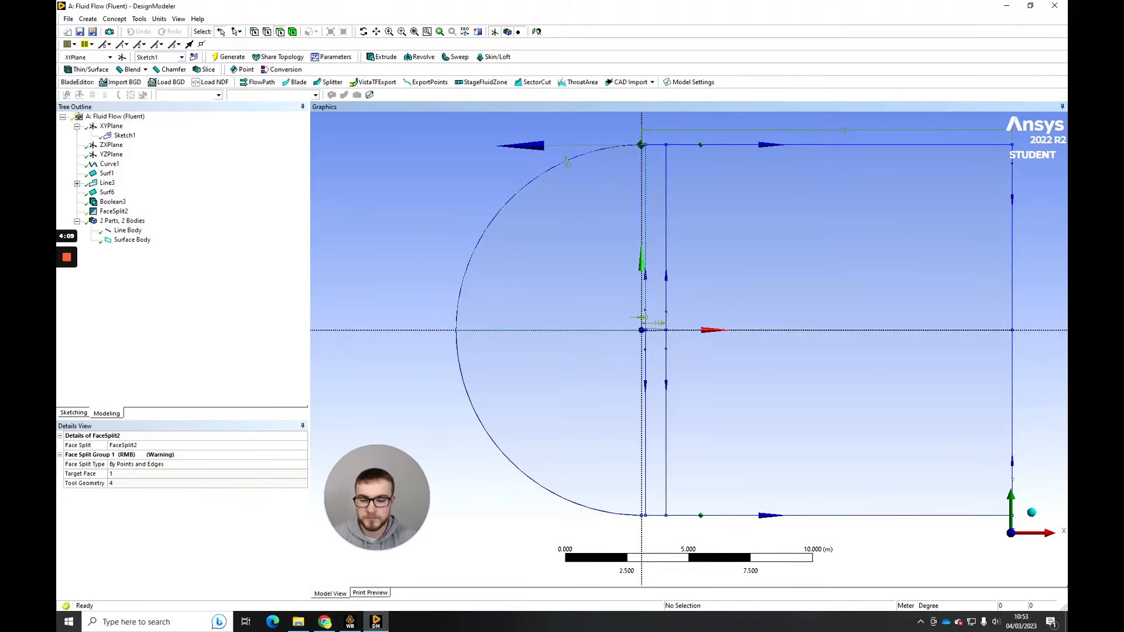
- Merge the upper arc edge with the short horizontal edge leading to the vertical line through the airfoil, and check the merged edge
{"action": "scroll", "coordinate": [726, 263], "scroll_direction": "up", "scroll_amount": 3}
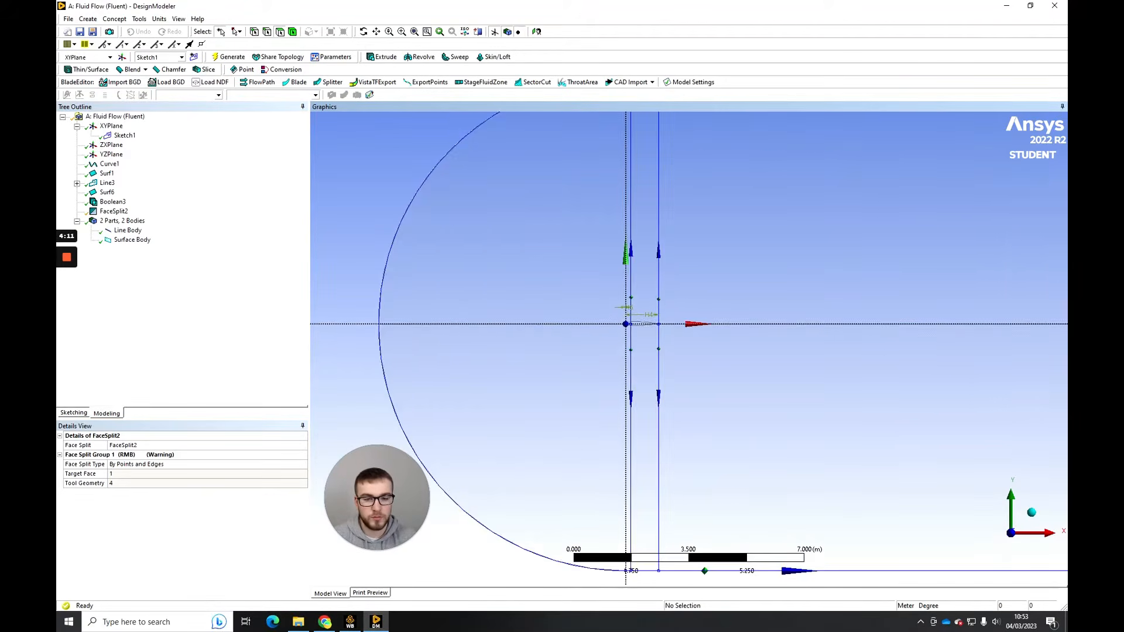
{"action": "middle_click_drag", "start_coordinate": [726, 264], "coordinate": [760, 417], "text": "ctrl"}
{"action": "middle_click_drag", "start_coordinate": [911, 360], "coordinate": [911, 448], "text": "ctrl"}
{"action": "scroll", "coordinate": [838, 307], "scroll_direction": "up", "scroll_amount": 3}
{"action": "scroll", "coordinate": [689, 349], "scroll_direction": "up", "scroll_amount": 5}
{"action": "middle_click_drag", "start_coordinate": [688, 349], "coordinate": [769, 421], "text": "ctrl"}
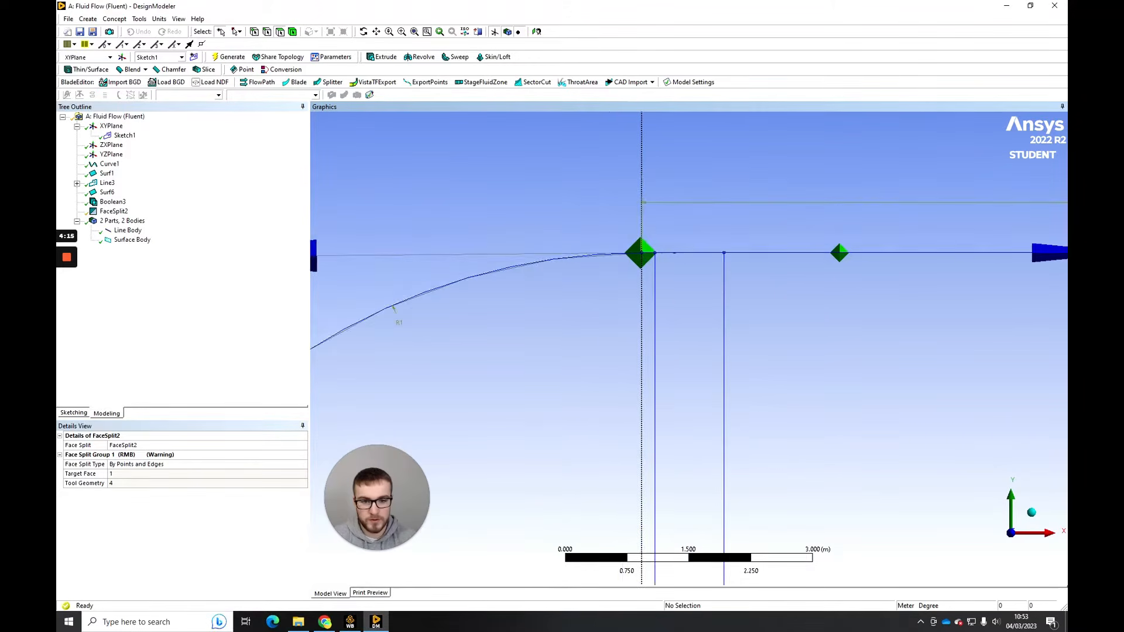
{"action": "scroll", "coordinate": [769, 420], "scroll_direction": "up", "scroll_amount": 2}
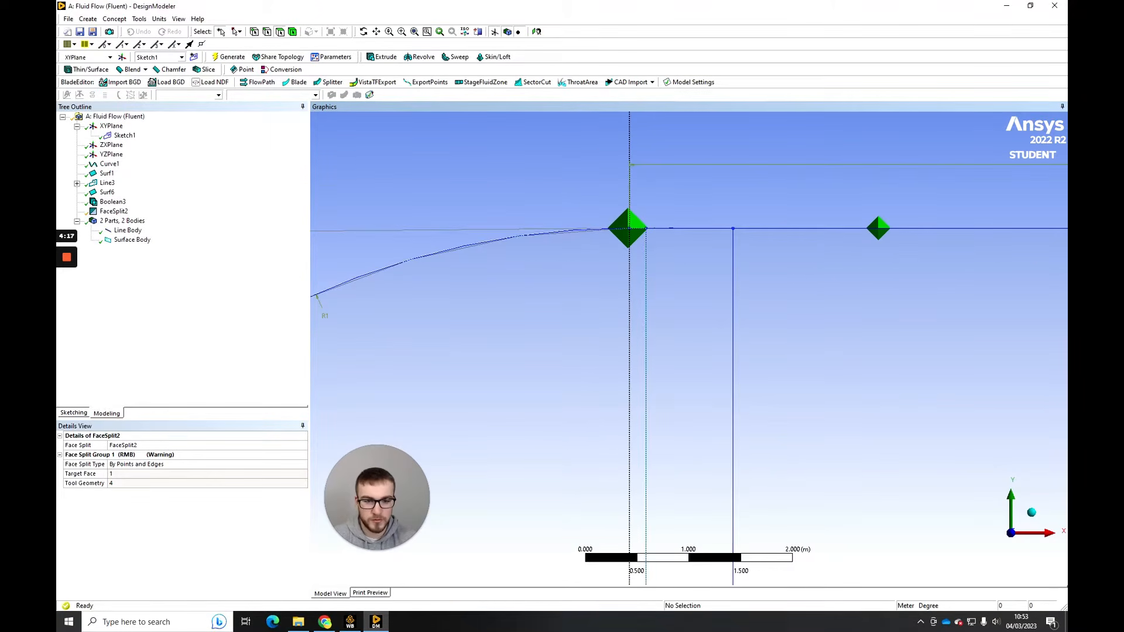
{"action": "scroll", "coordinate": [603, 244], "scroll_direction": "down", "scroll_amount": 2}
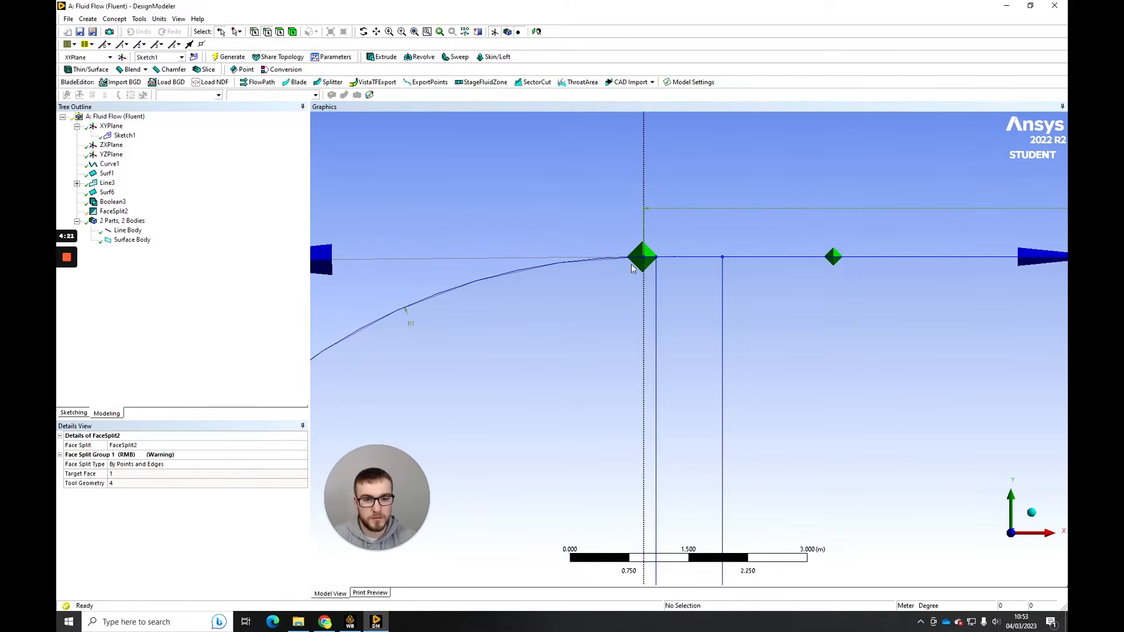
{"action": "middle_click_drag", "start_coordinate": [645, 306], "coordinate": [661, 339], "text": "ctrl"}
{"action": "scroll", "coordinate": [662, 260], "scroll_direction": "up", "scroll_amount": 3}
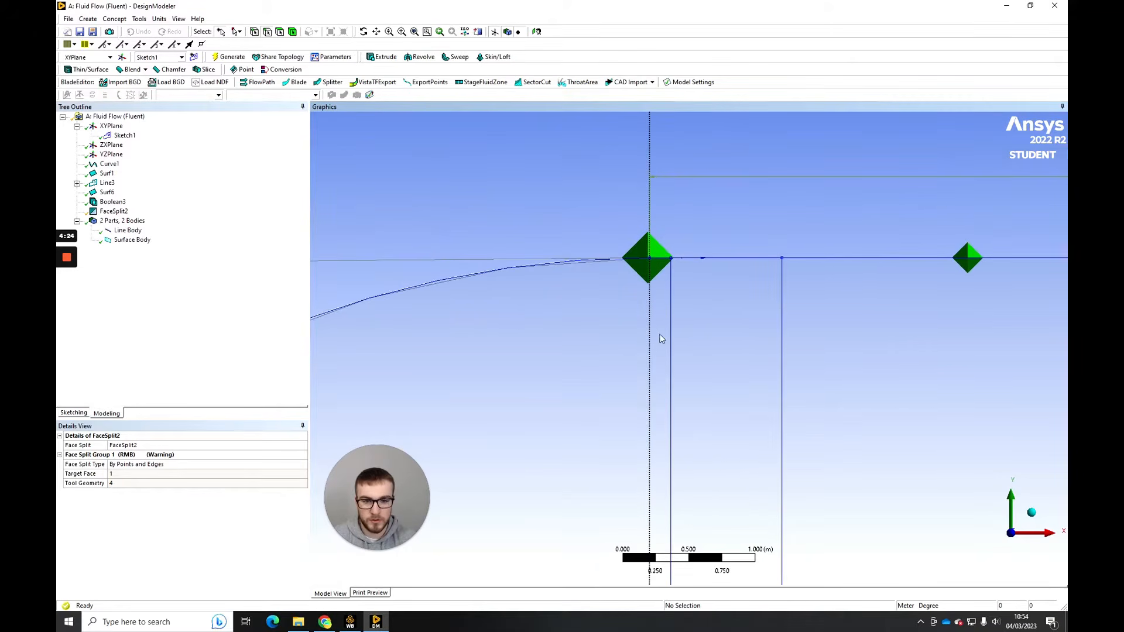
{"action": "left_click", "coordinate": [660, 259]}
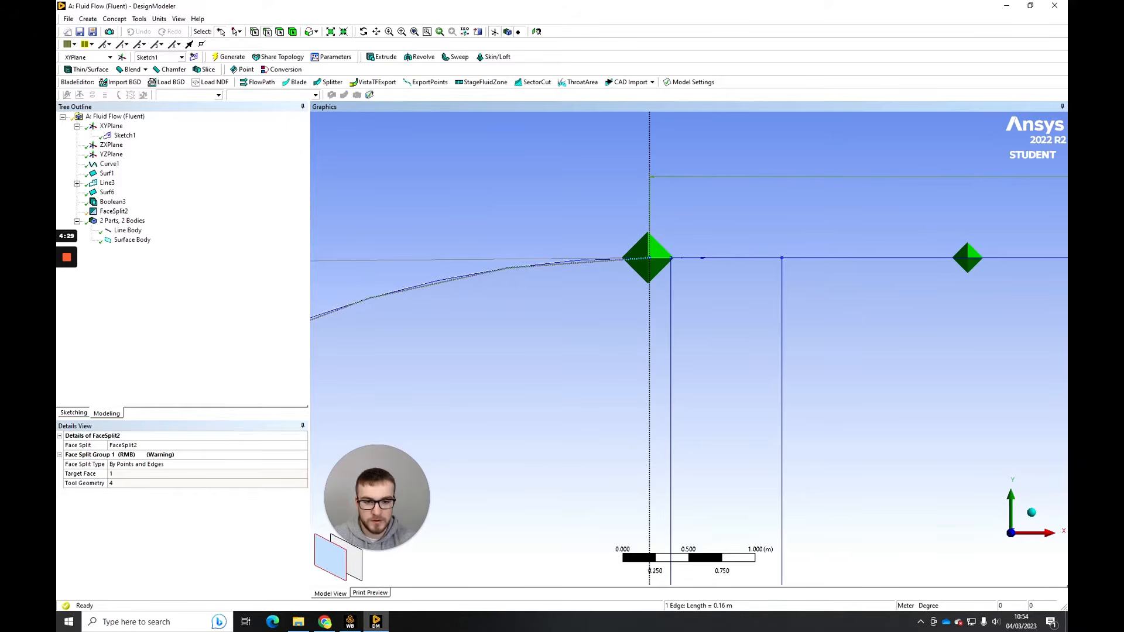
{"action": "left_click", "coordinate": [562, 263], "text": "ctrl"}
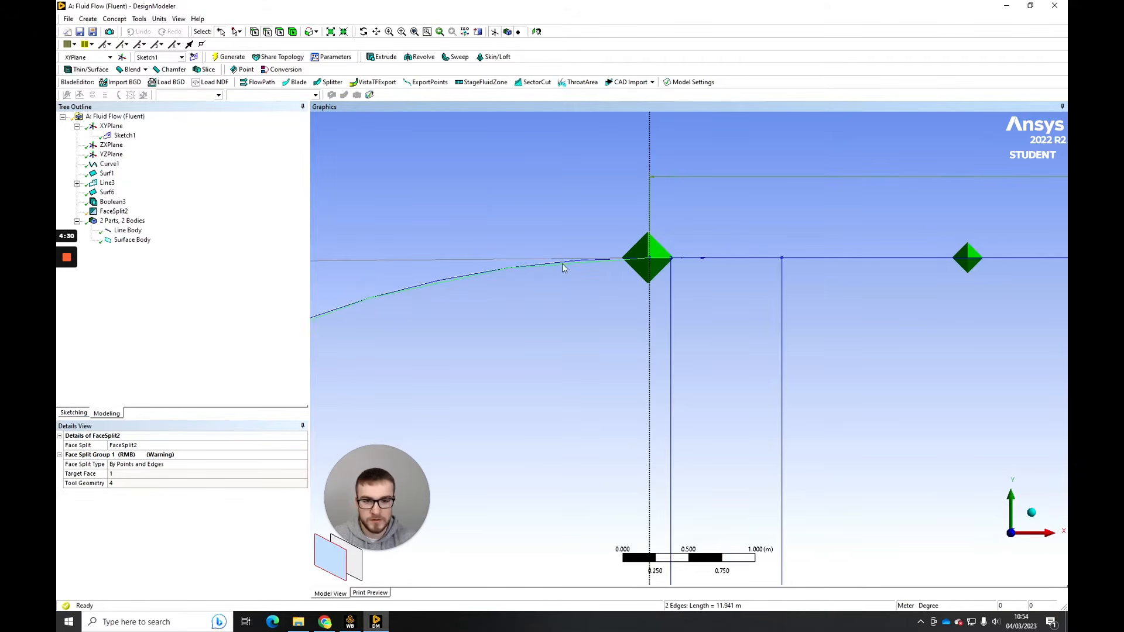
{"action": "left_click", "coordinate": [138, 19]}
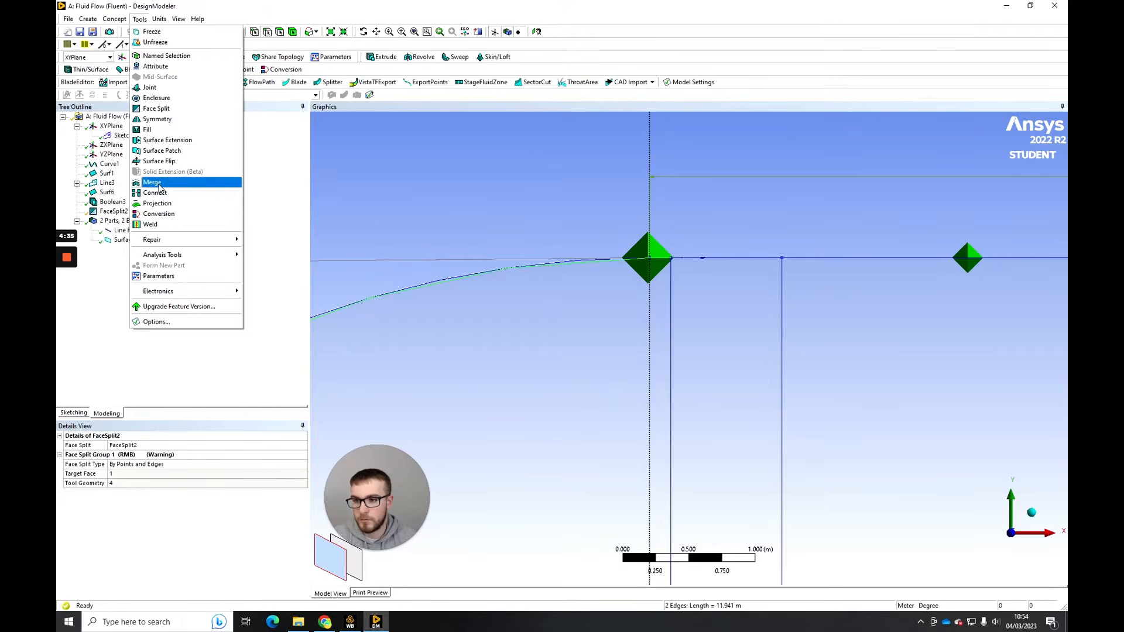
{"action": "left_click", "coordinate": [153, 183]}
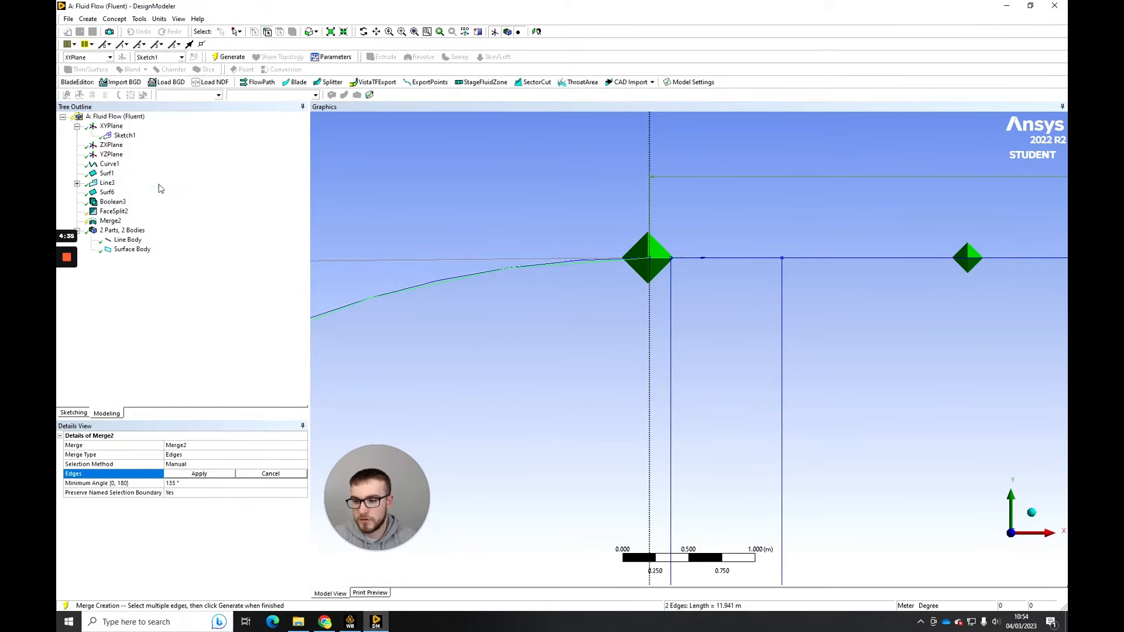
{"action": "left_click", "coordinate": [189, 475]}
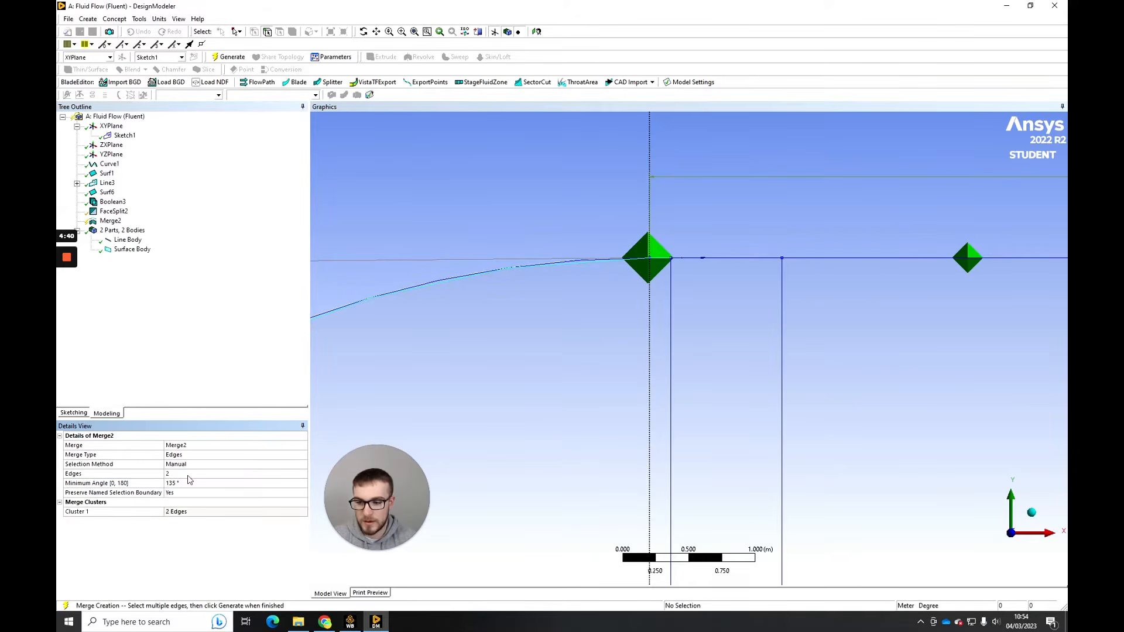
{"action": "left_click", "coordinate": [230, 57]}
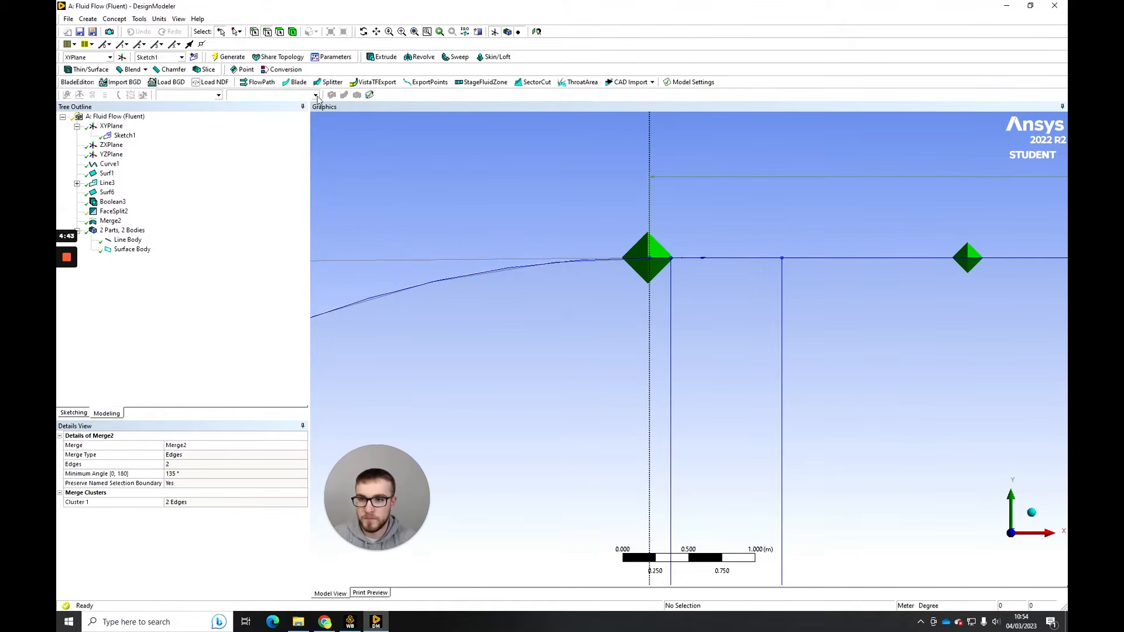
{"action": "left_click", "coordinate": [626, 260]}
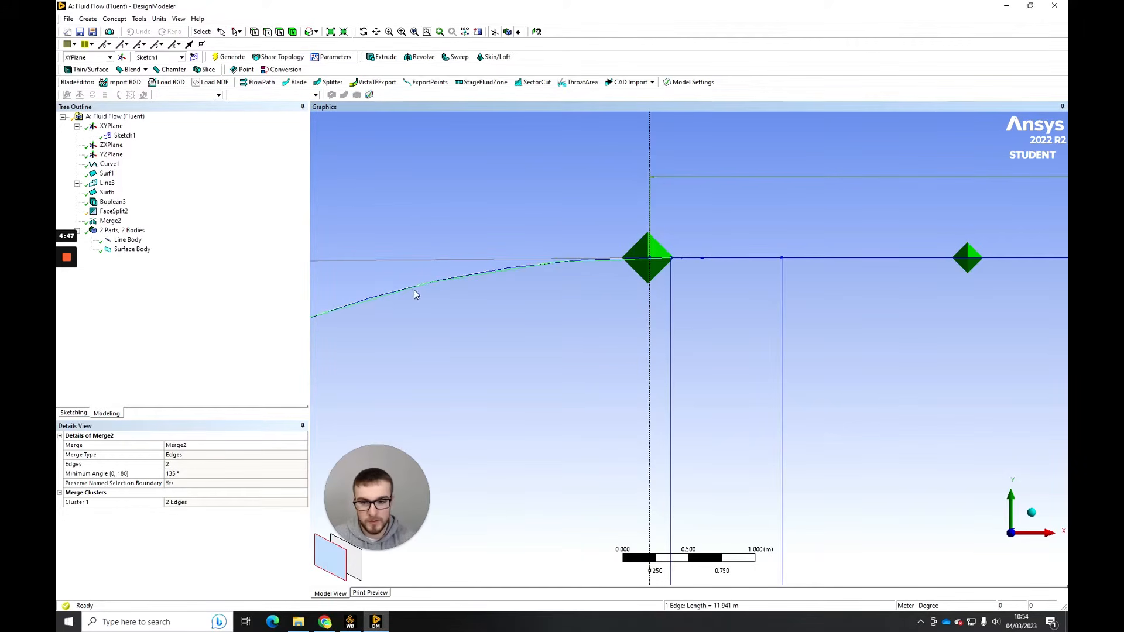
- Merge the lower arc edge with the short horizontal edge leading to the vertical line through the airfoil
{"action": "scroll", "coordinate": [577, 283], "scroll_direction": "down", "scroll_amount": 2}
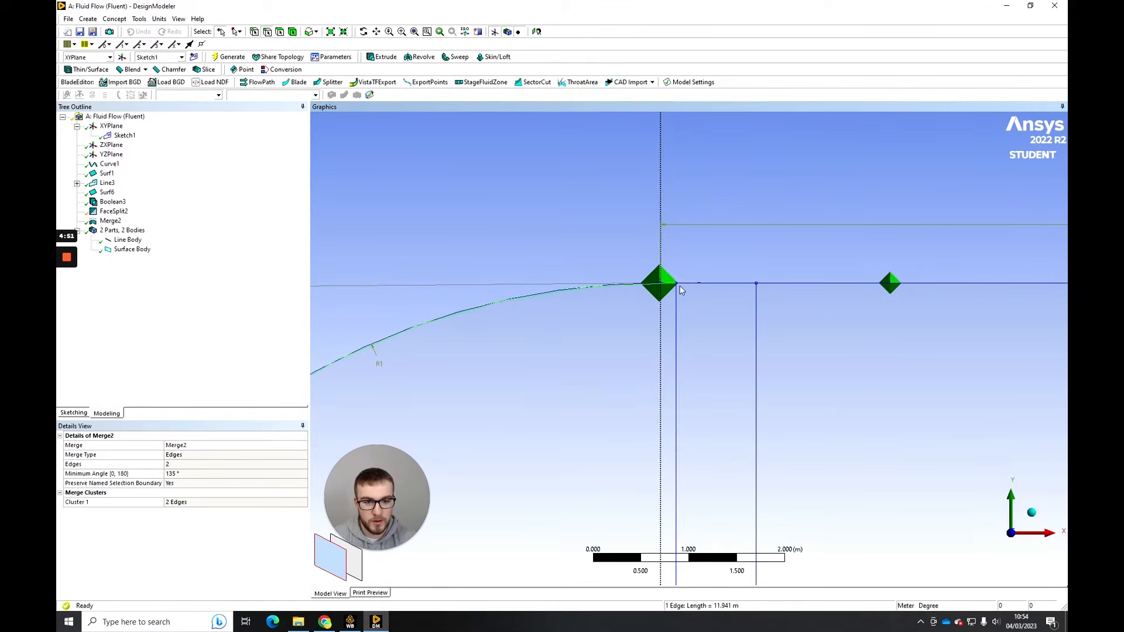
{"action": "scroll", "coordinate": [679, 286], "scroll_direction": "down", "scroll_amount": 4}
{"action": "middle_click_drag", "start_coordinate": [668, 440], "coordinate": [692, 250], "text": "ctrl"}
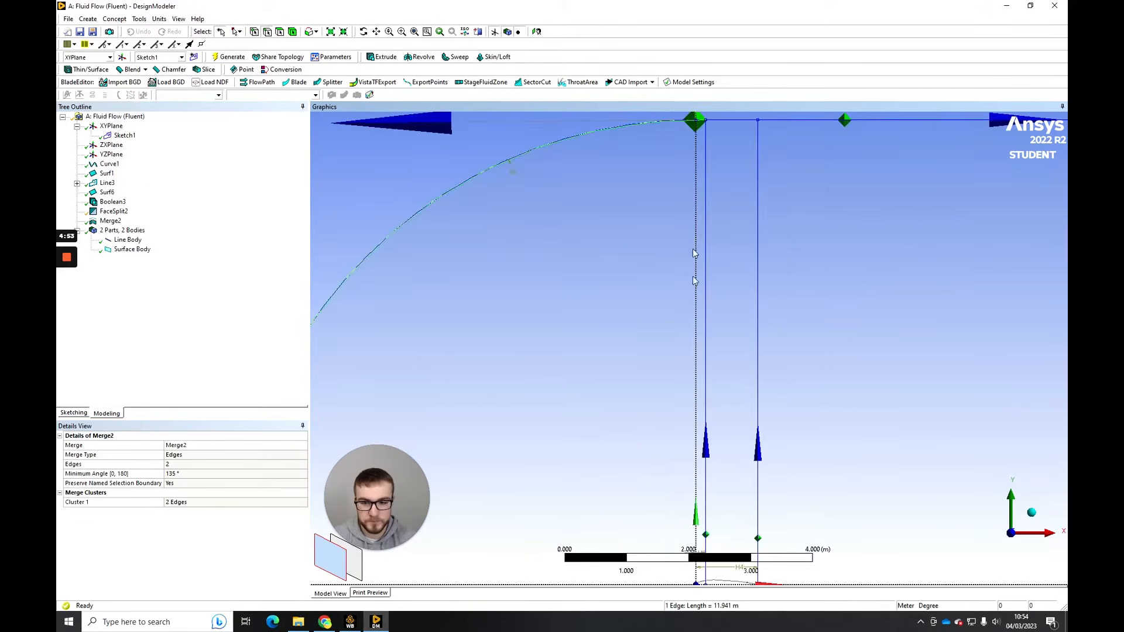
{"action": "scroll", "coordinate": [682, 394], "scroll_direction": "down", "scroll_amount": 2}
{"action": "middle_click_drag", "start_coordinate": [554, 462], "coordinate": [504, 311], "text": "ctrl"}
{"action": "scroll", "coordinate": [607, 381], "scroll_direction": "up", "scroll_amount": 3}
{"action": "middle_click_drag", "start_coordinate": [596, 427], "coordinate": [629, 376], "text": "ctrl"}
{"action": "scroll", "coordinate": [627, 383], "scroll_direction": "up", "scroll_amount": 4}
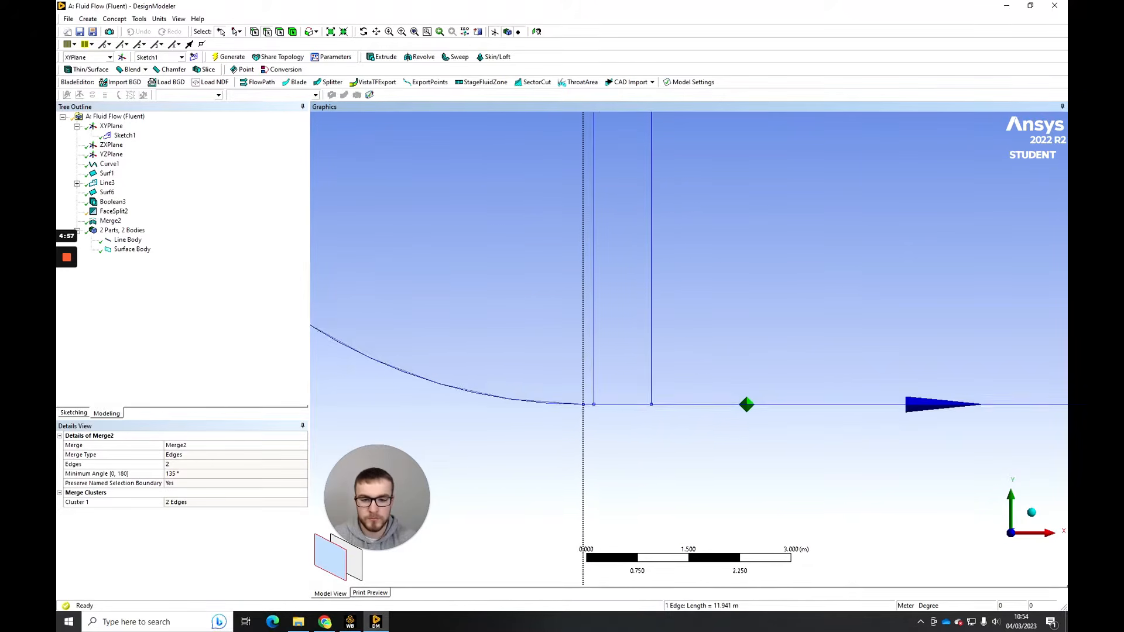
{"action": "middle_click_drag", "start_coordinate": [576, 427], "coordinate": [706, 377], "text": "ctrl"}
{"action": "left_click", "coordinate": [616, 402]}
{"action": "scroll", "coordinate": [632, 388], "scroll_direction": "up", "scroll_amount": 4}
{"action": "scroll", "coordinate": [632, 388], "scroll_direction": "up", "scroll_amount": 3}
{"action": "left_click", "coordinate": [662, 390]}
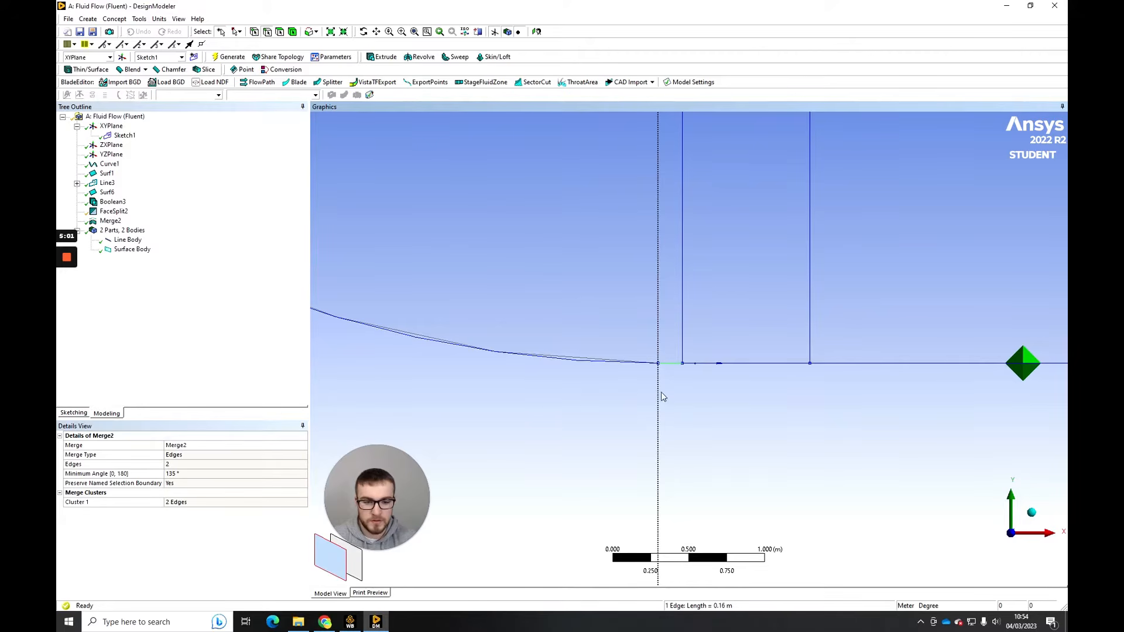
{"action": "left_click", "coordinate": [624, 364], "text": "ctrl"}
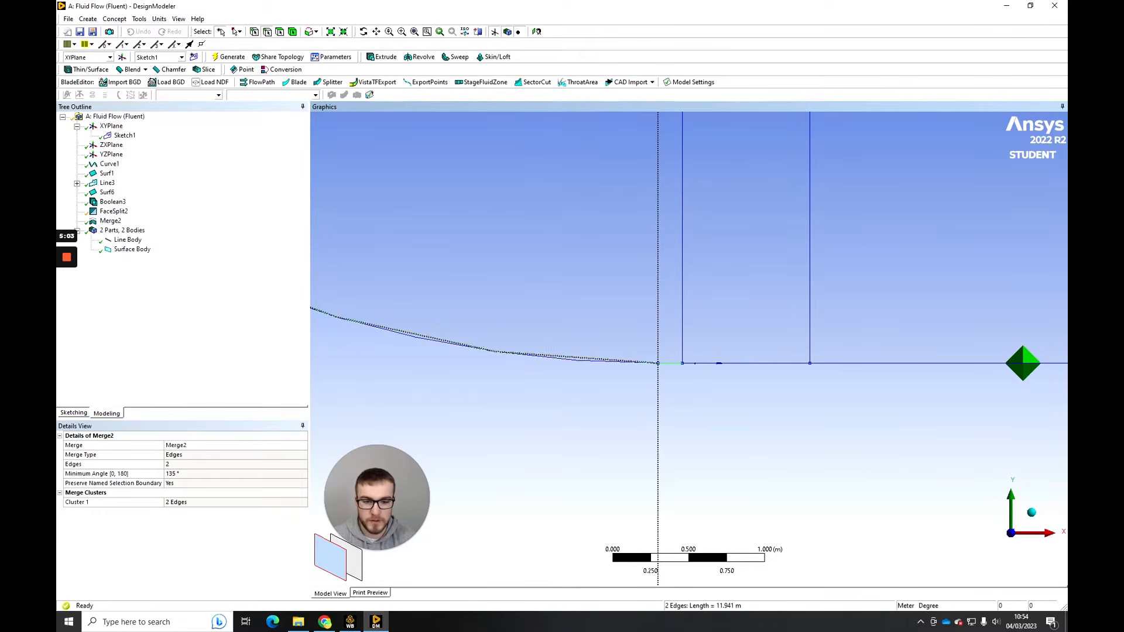
{"action": "left_click", "coordinate": [140, 19]}
{"action": "left_click", "coordinate": [153, 182]}
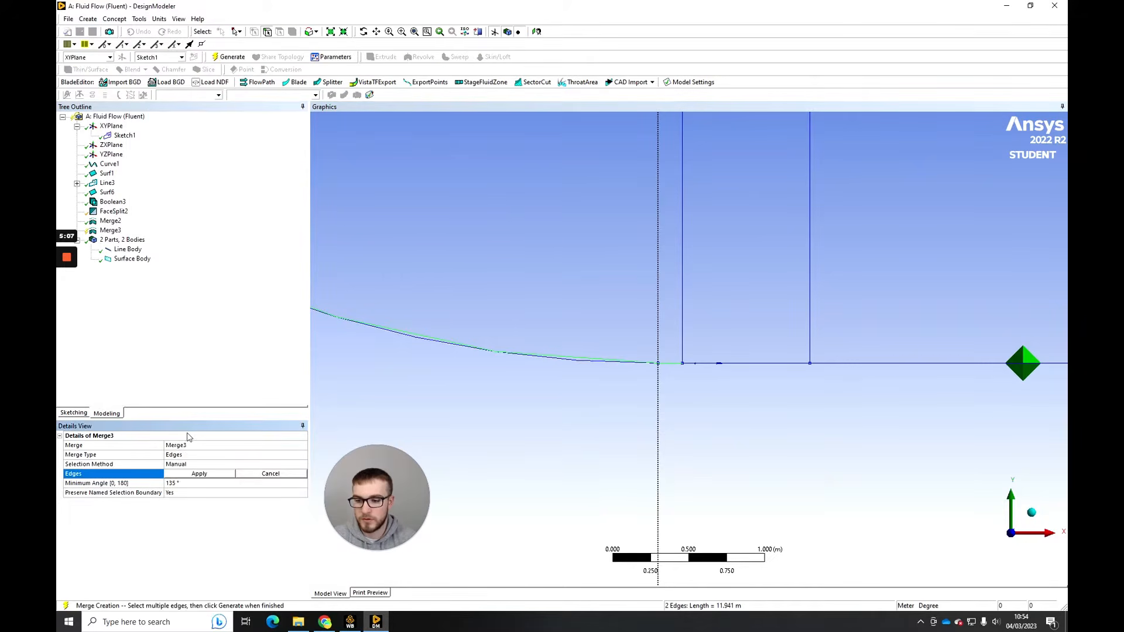
{"action": "left_click", "coordinate": [228, 57]}
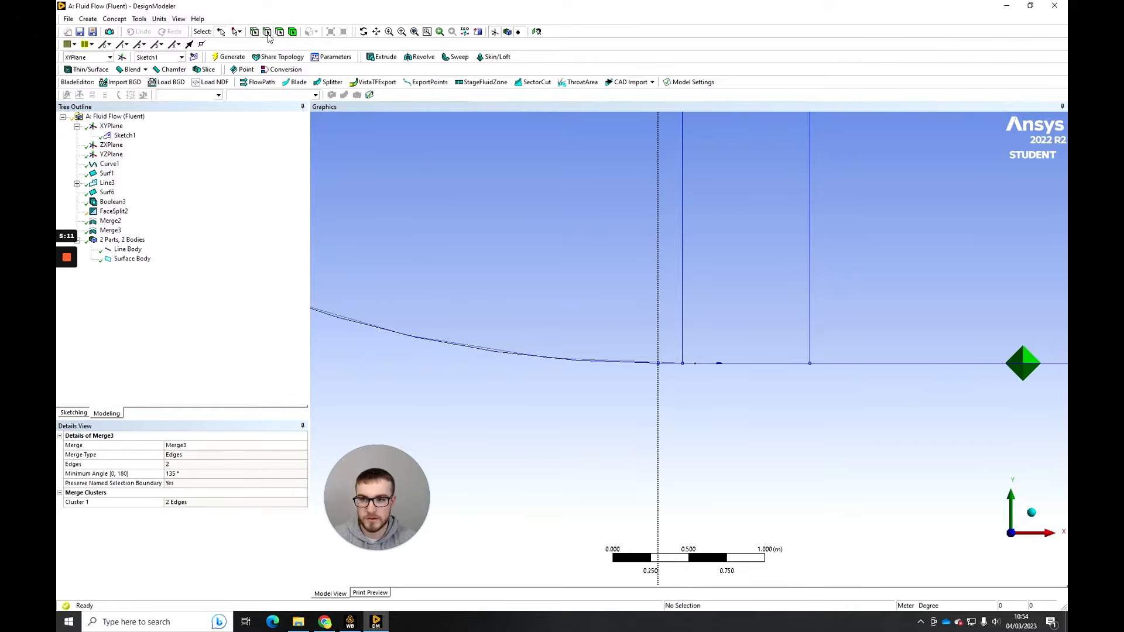
- Check the merged lower arc edge by selecting it, and inspect the whole C-shaped domain
{"action": "left_click", "coordinate": [641, 363]}
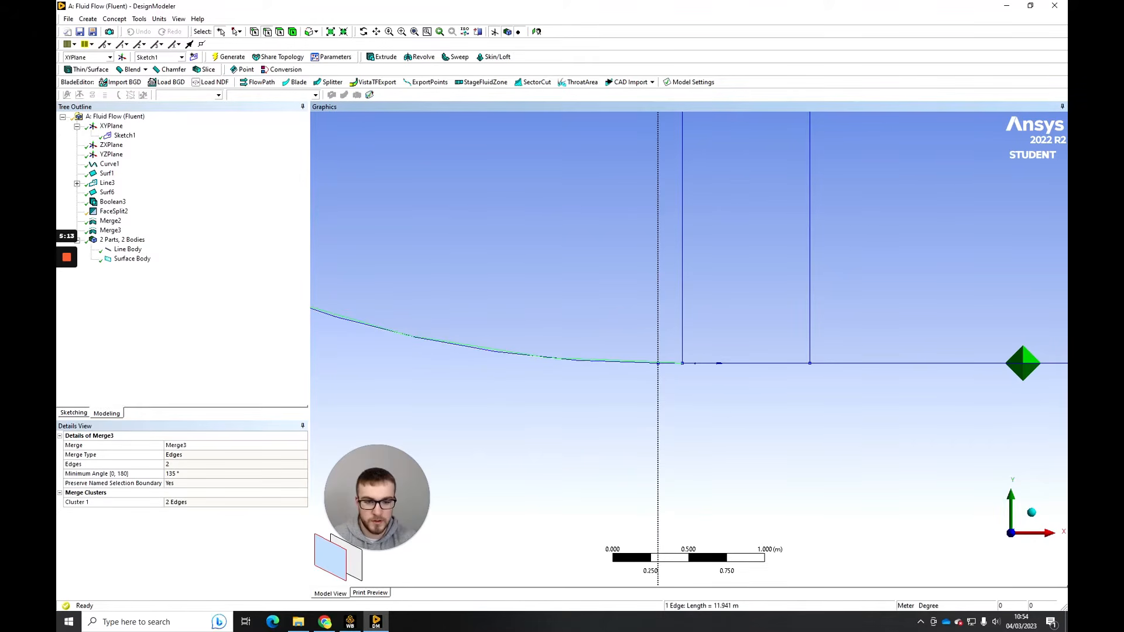
{"action": "scroll", "coordinate": [609, 381], "scroll_direction": "down", "scroll_amount": 5}
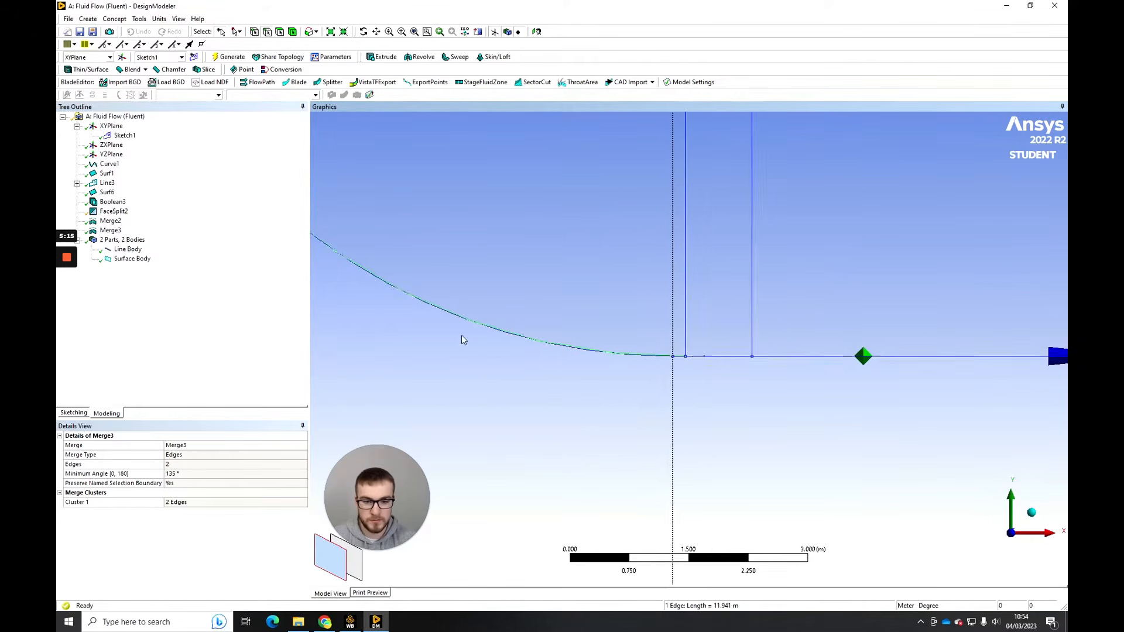
{"action": "scroll", "coordinate": [640, 284], "scroll_direction": "down", "scroll_amount": 4}
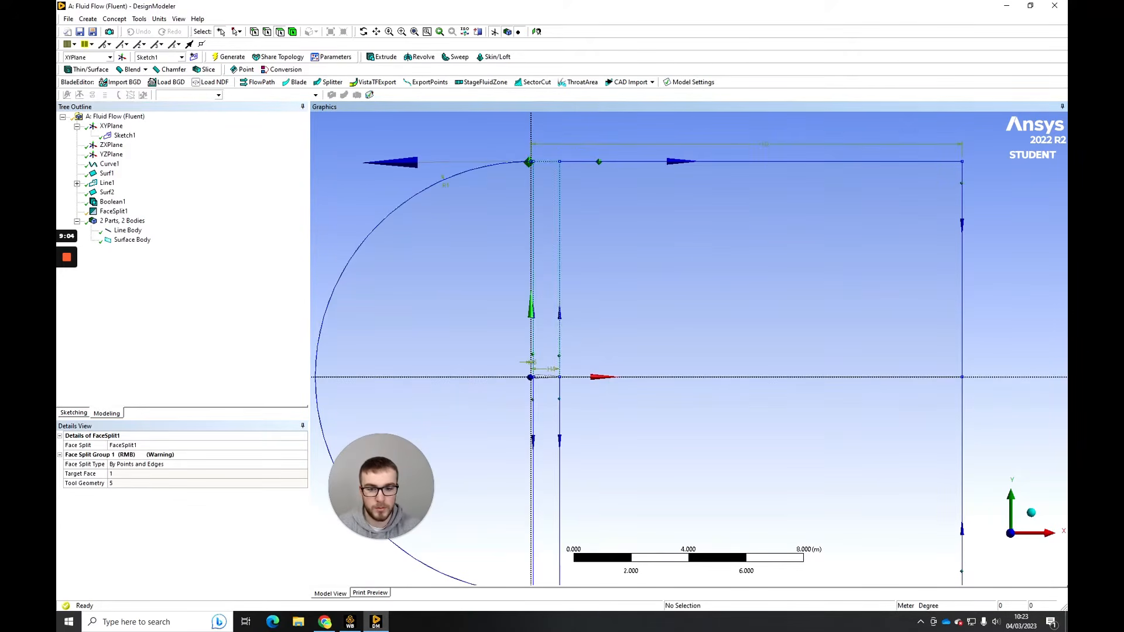
{"action": "scroll", "coordinate": [689, 348], "scroll_direction": "down", "scroll_amount": 3}
{"action": "middle_click_drag", "start_coordinate": [655, 375], "coordinate": [702, 329], "text": "ctrl"}
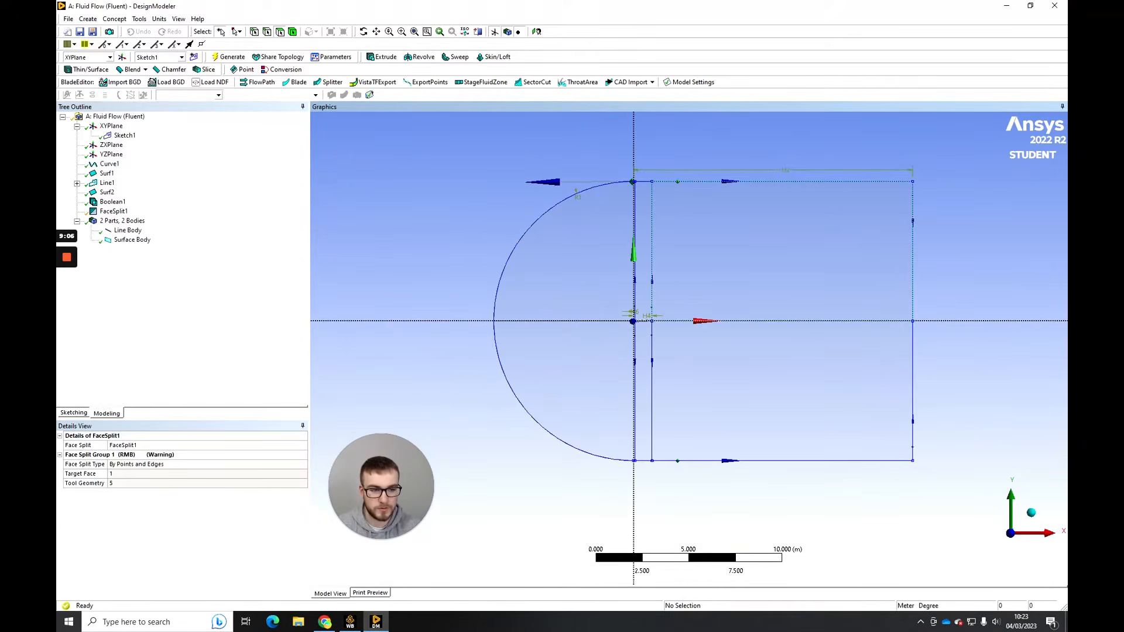
{"action": "scroll", "coordinate": [688, 348], "scroll_direction": "up", "scroll_amount": 1}
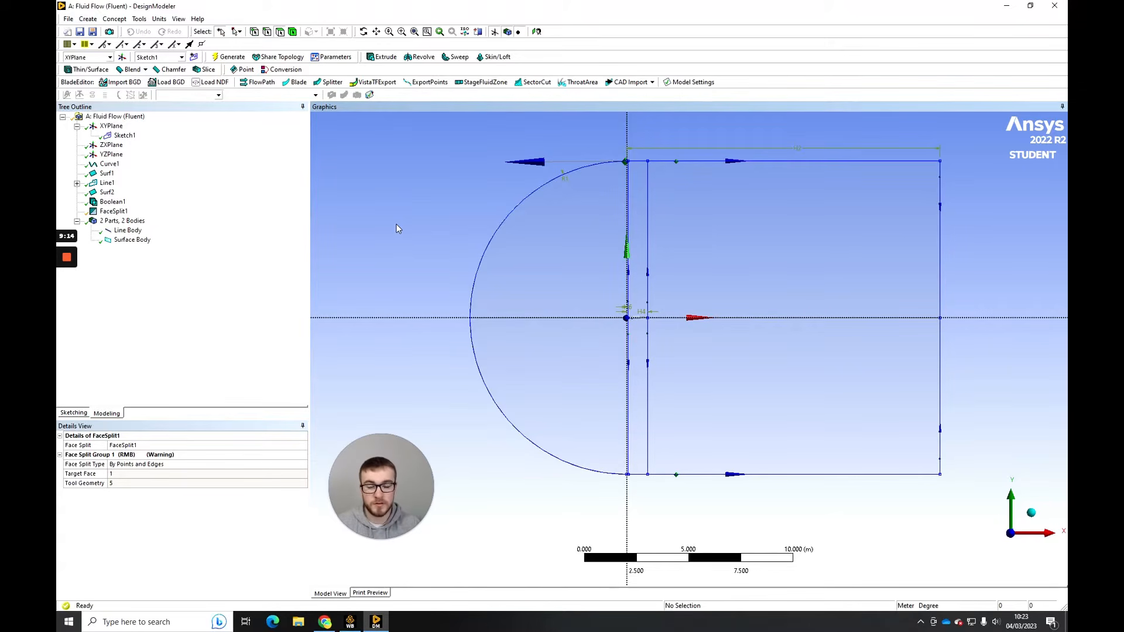
- Start saving the project and browse to the Documents folder inside the local user folder
{"action": "left_click", "coordinate": [68, 18]}
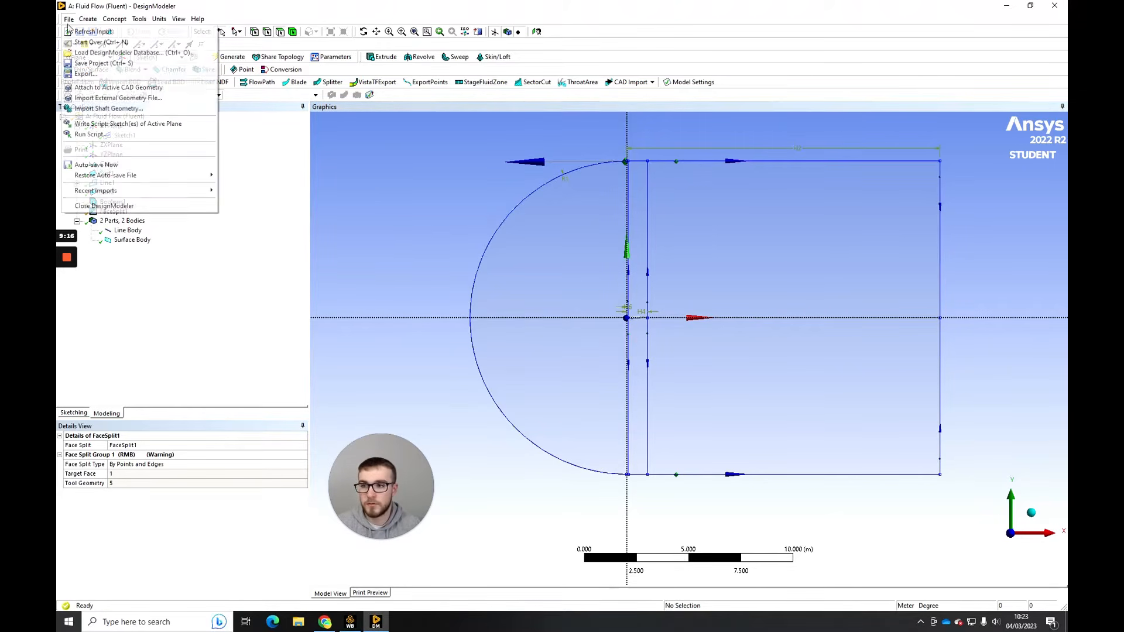
{"action": "left_click", "coordinate": [101, 63]}
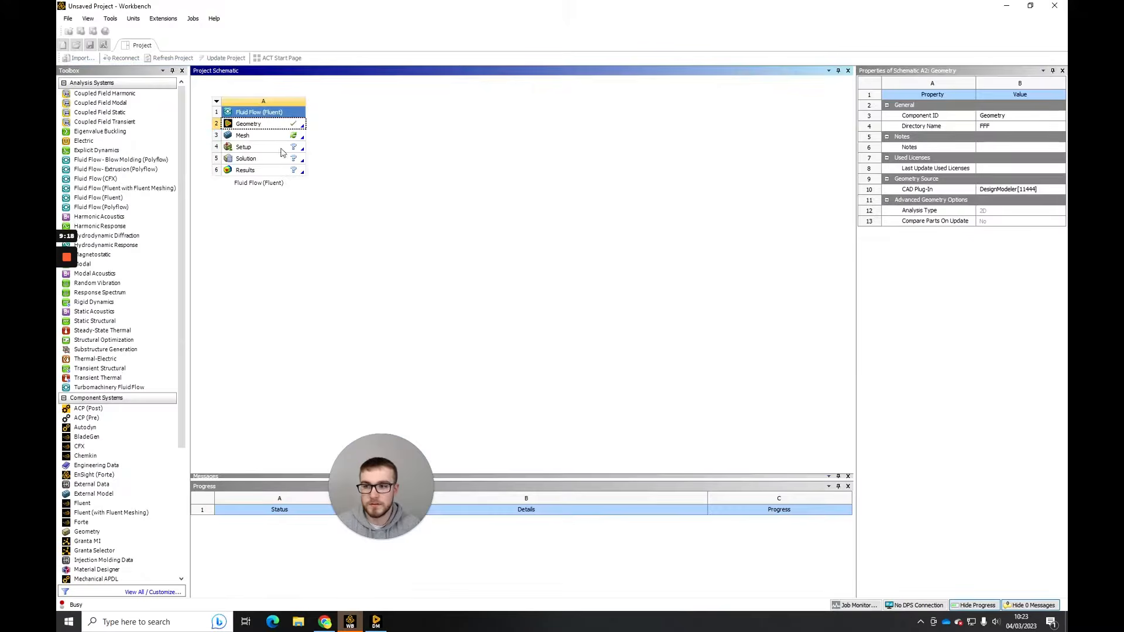
{"action": "scroll", "coordinate": [453, 163], "scroll_direction": "up", "scroll_amount": 8}
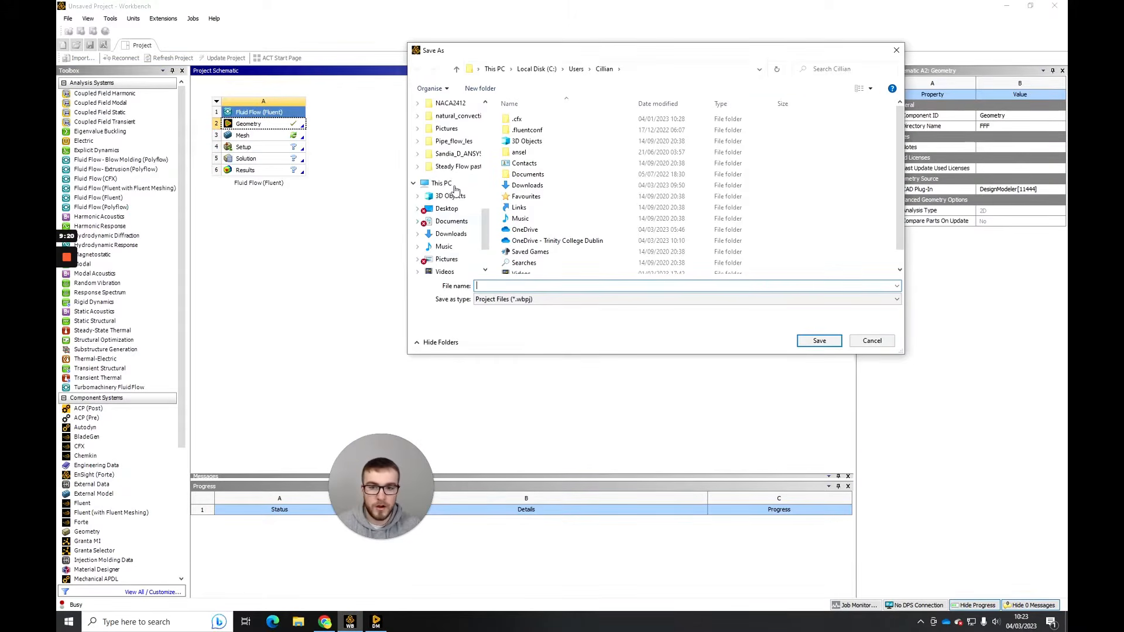
{"action": "scroll", "coordinate": [452, 163], "scroll_direction": "up", "scroll_amount": 4}
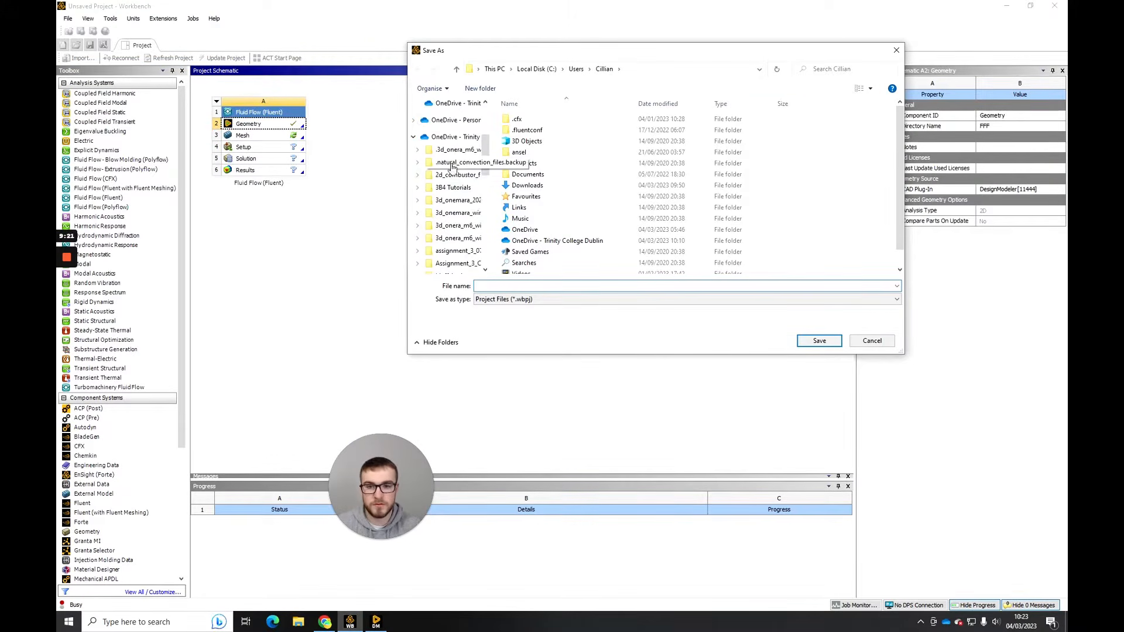
{"action": "left_click", "coordinate": [516, 184]}
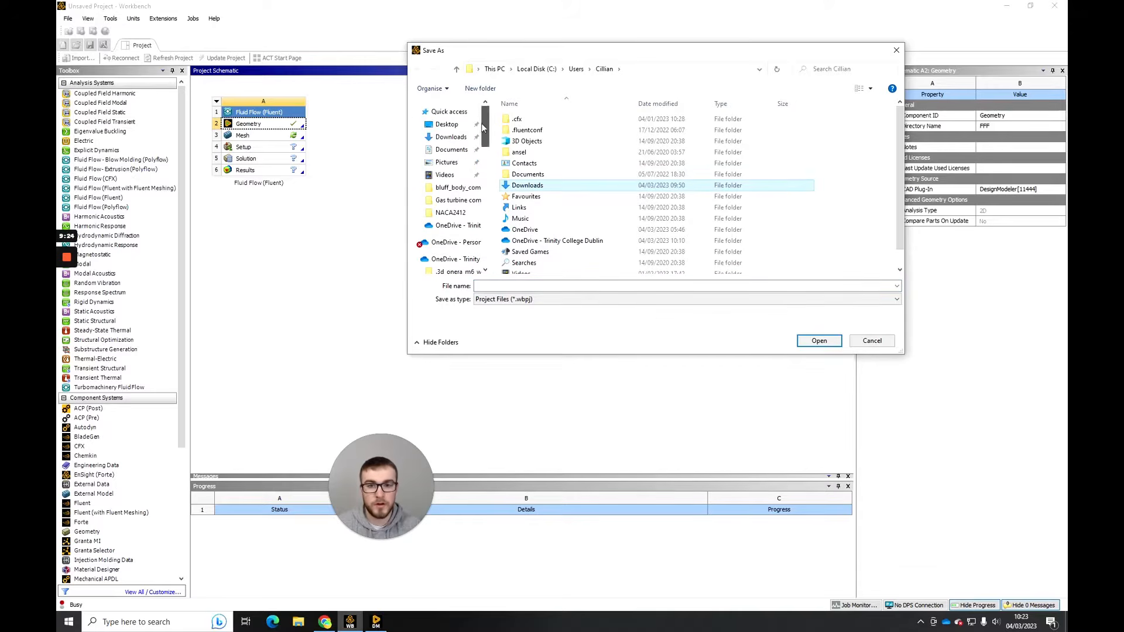
{"action": "scroll", "coordinate": [489, 158], "scroll_direction": "up", "scroll_amount": 3}
{"action": "left_click", "coordinate": [528, 175]}
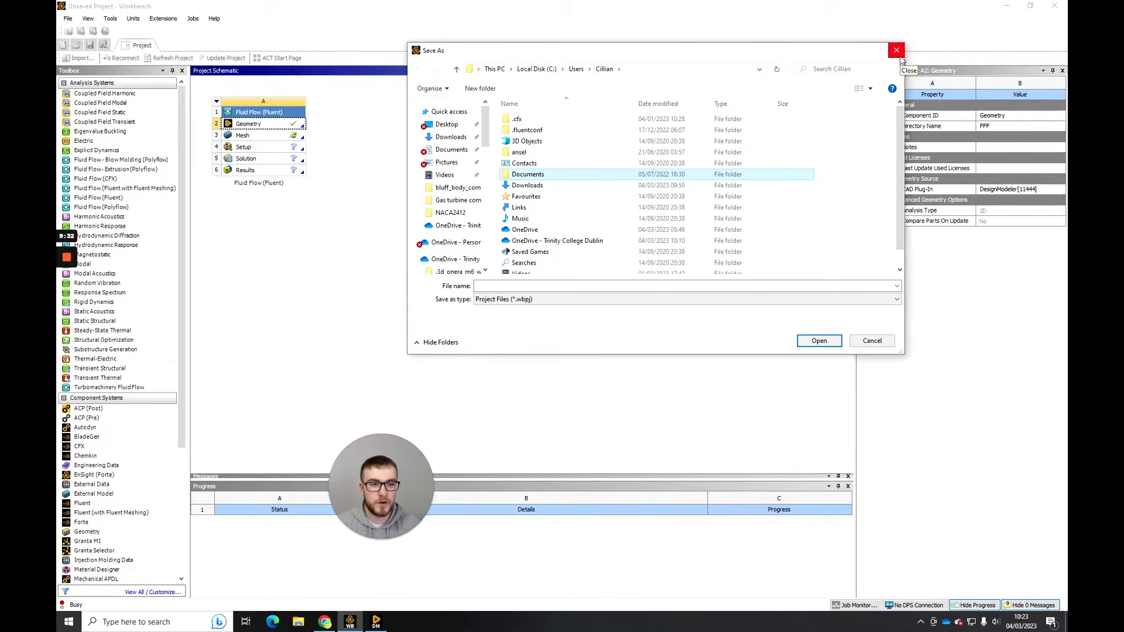
{"action": "double_click", "coordinate": [556, 175]}
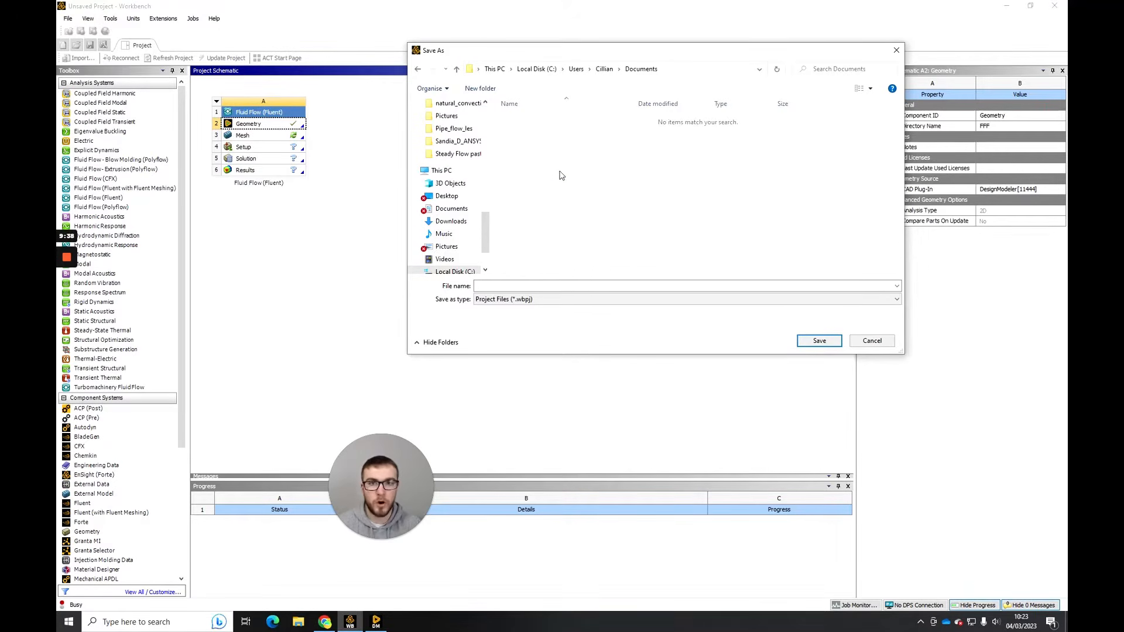
- Browse to the OneDrive Documents folder and create a new folder named naca2412_video in it
{"action": "scroll", "coordinate": [463, 201], "scroll_direction": "up", "scroll_amount": 1}
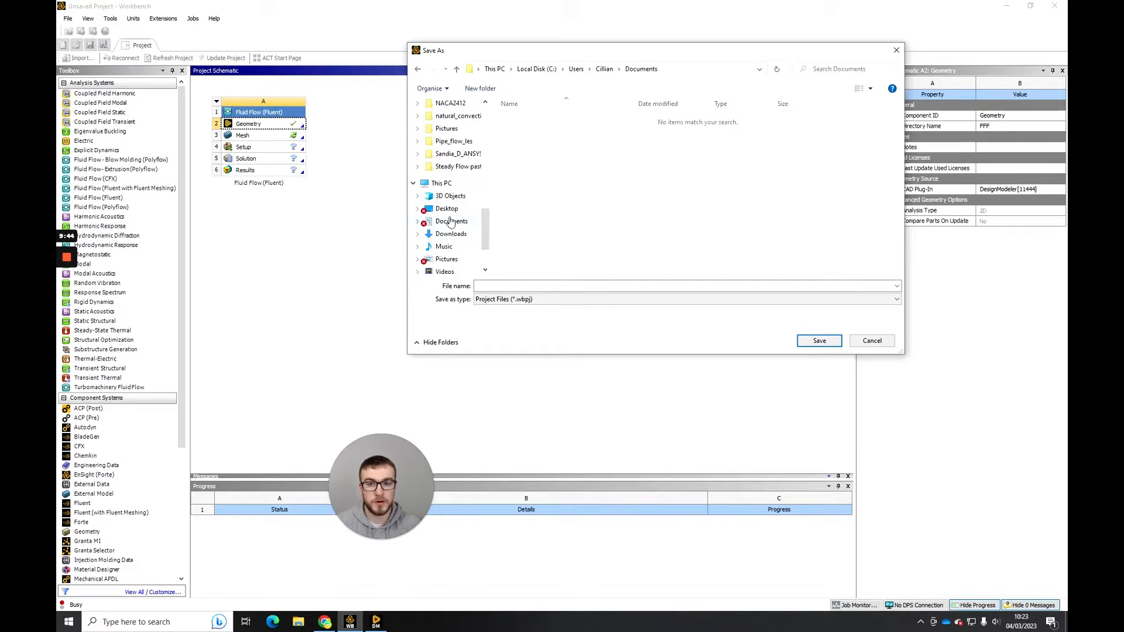
{"action": "scroll", "coordinate": [458, 221], "scroll_direction": "up", "scroll_amount": 4}
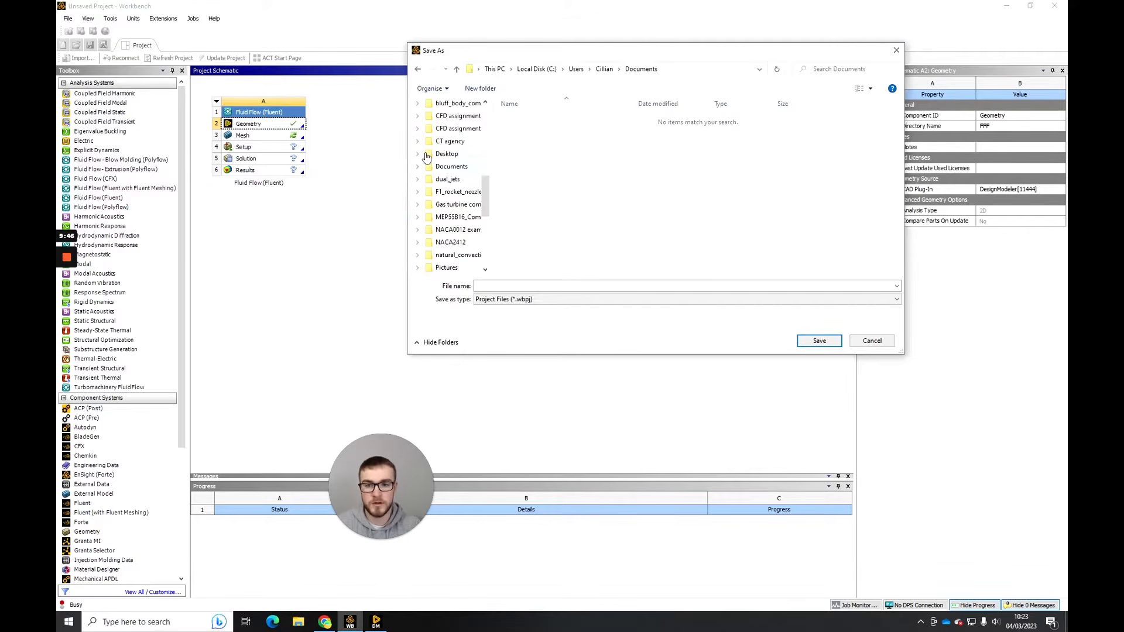
{"action": "left_click", "coordinate": [448, 167]}
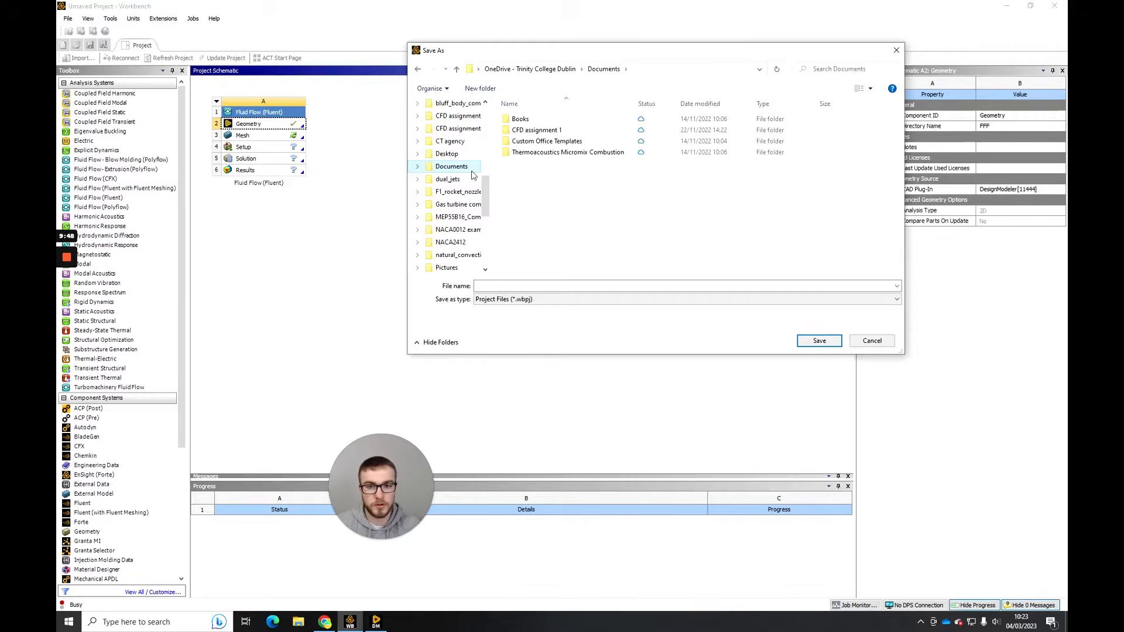
{"action": "right_click", "coordinate": [541, 194]}
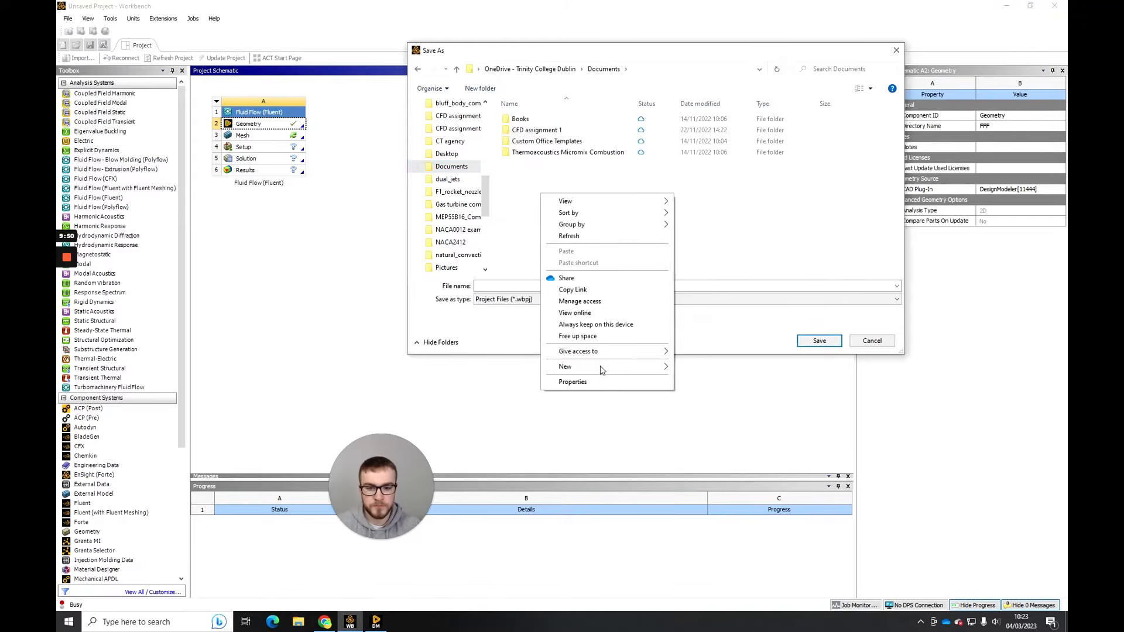
{"action": "mouse_move", "coordinate": [616, 369]}
{"action": "left_click", "coordinate": [693, 367]}
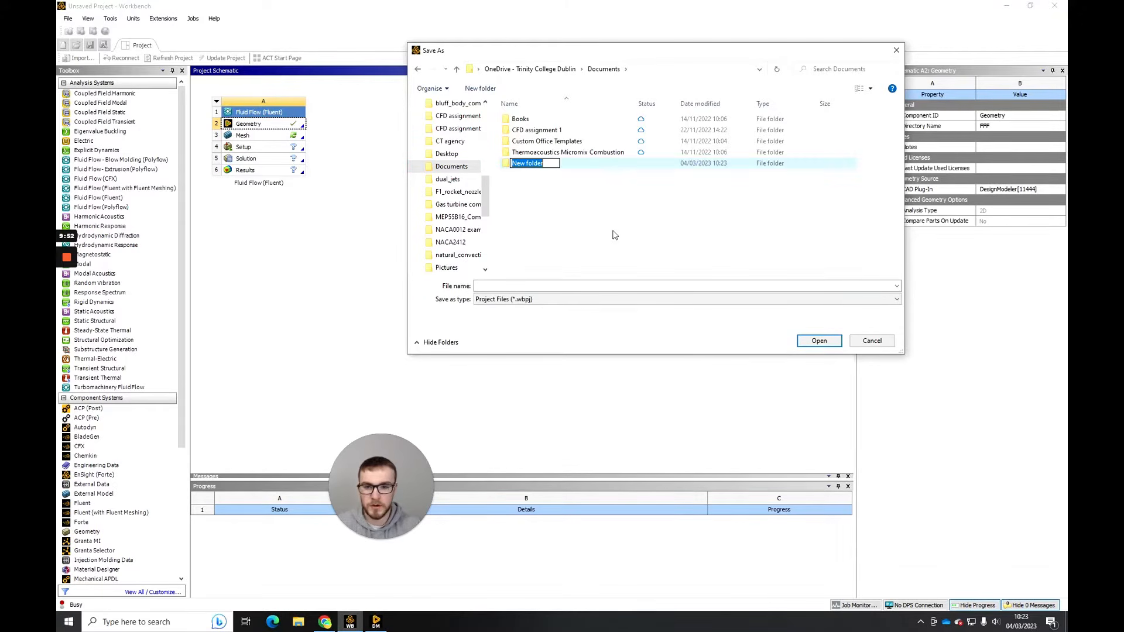
{"action": "type", "text": "naca"}
{"action": "type", "text": "2"}
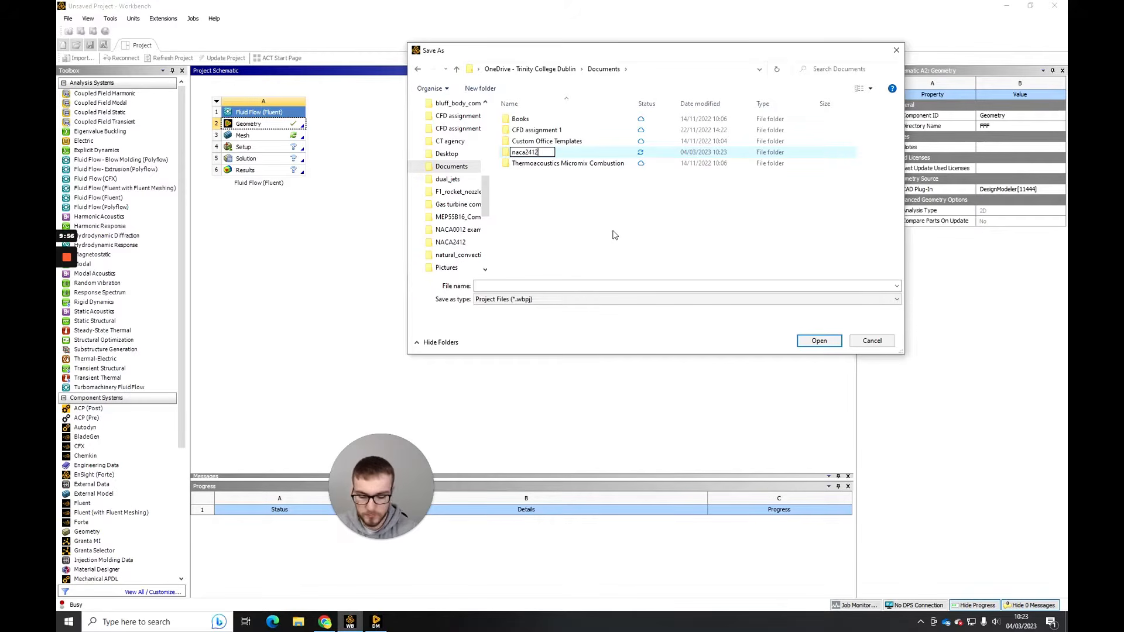
{"action": "type", "text": "413_video"}
{"action": "key", "text": "Return"}
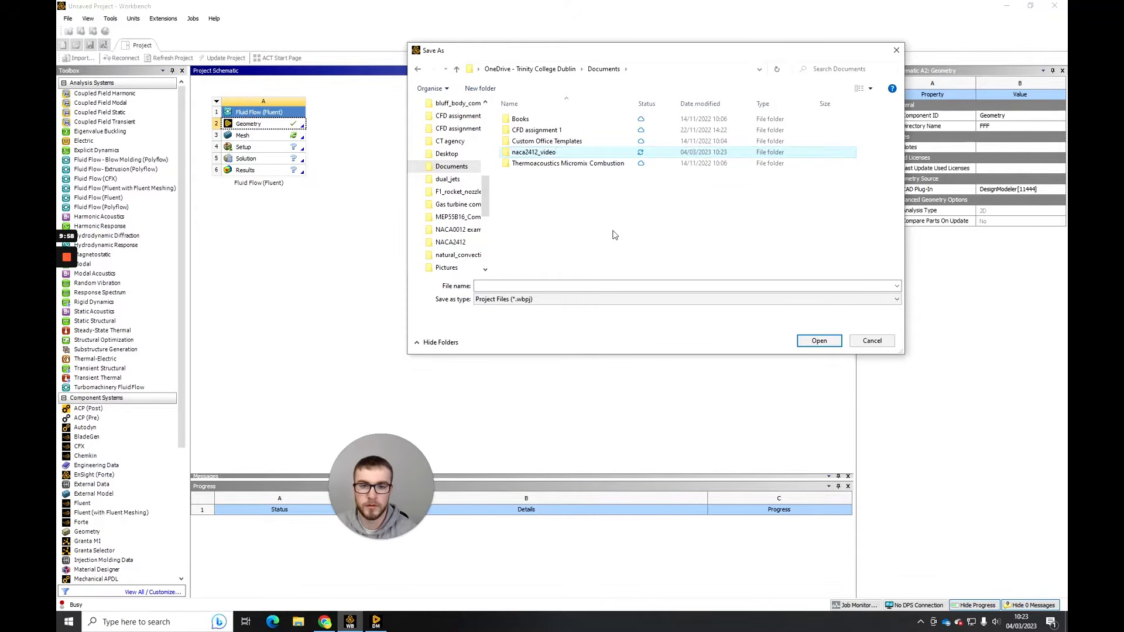
- Save the project as naca2412_video inside the naca2412_video folder
{"action": "double_click", "coordinate": [561, 157]}
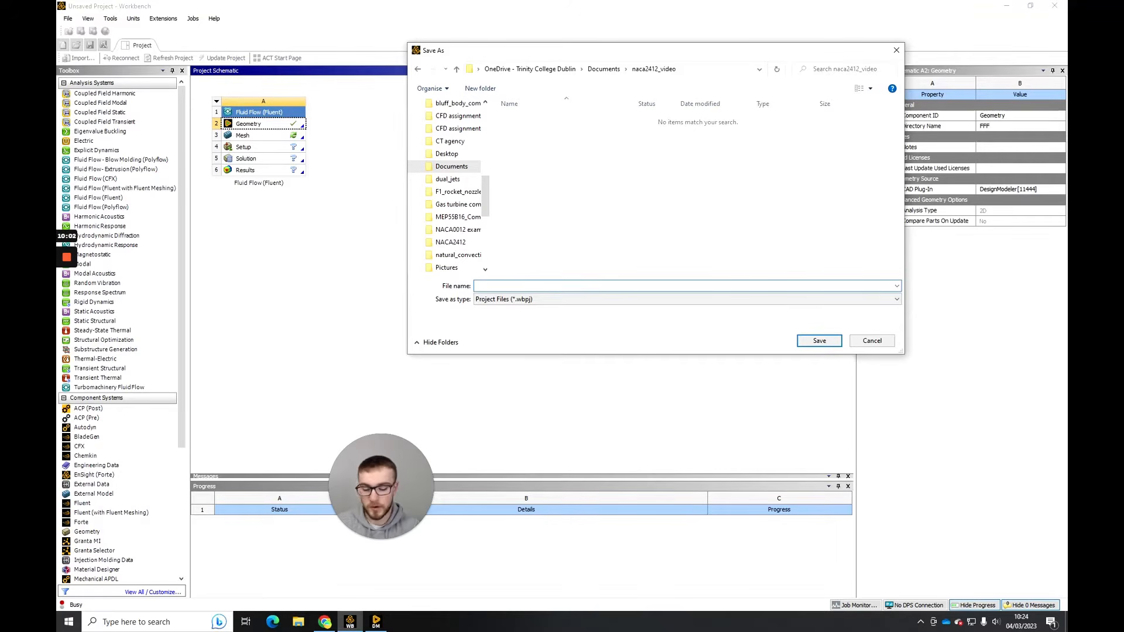
{"action": "type", "text": "ncaa"}
{"action": "key", "text": "BackSpace"}
{"action": "key", "text": "BackSpace"}
{"action": "key", "text": "BackSpace"}
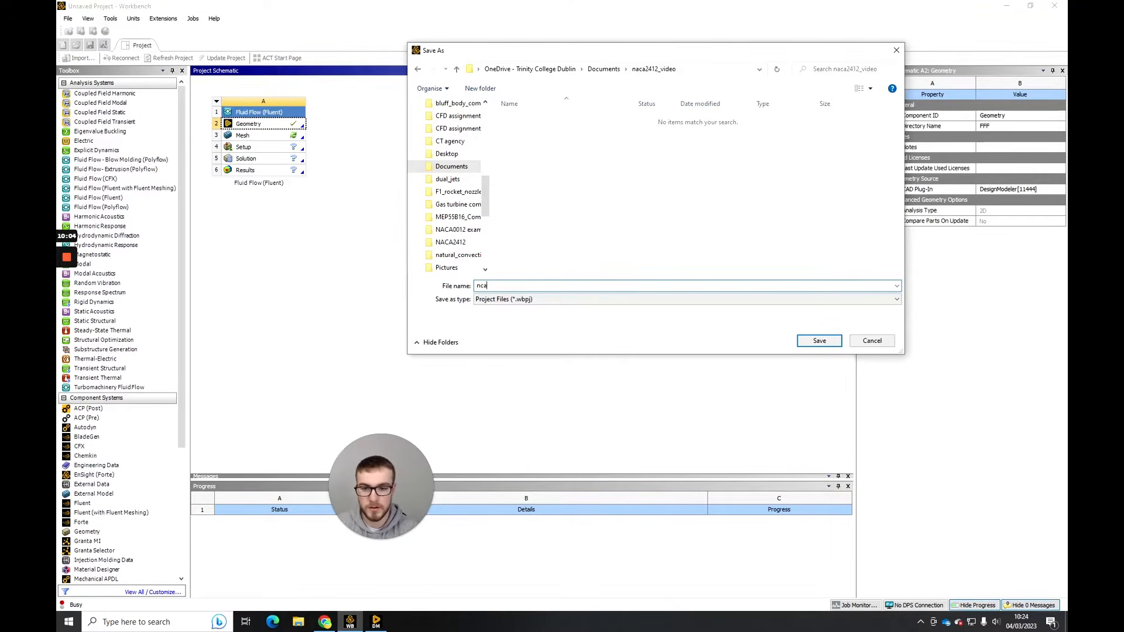
{"action": "type", "text": "aca2412_video"}
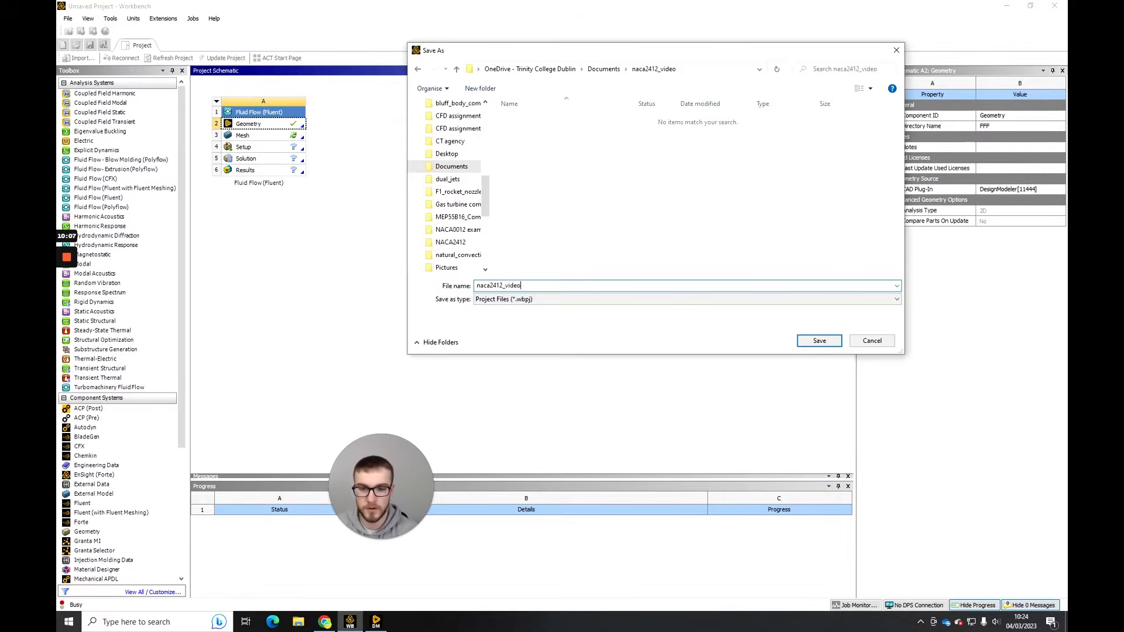
{"action": "key", "text": "Return"}
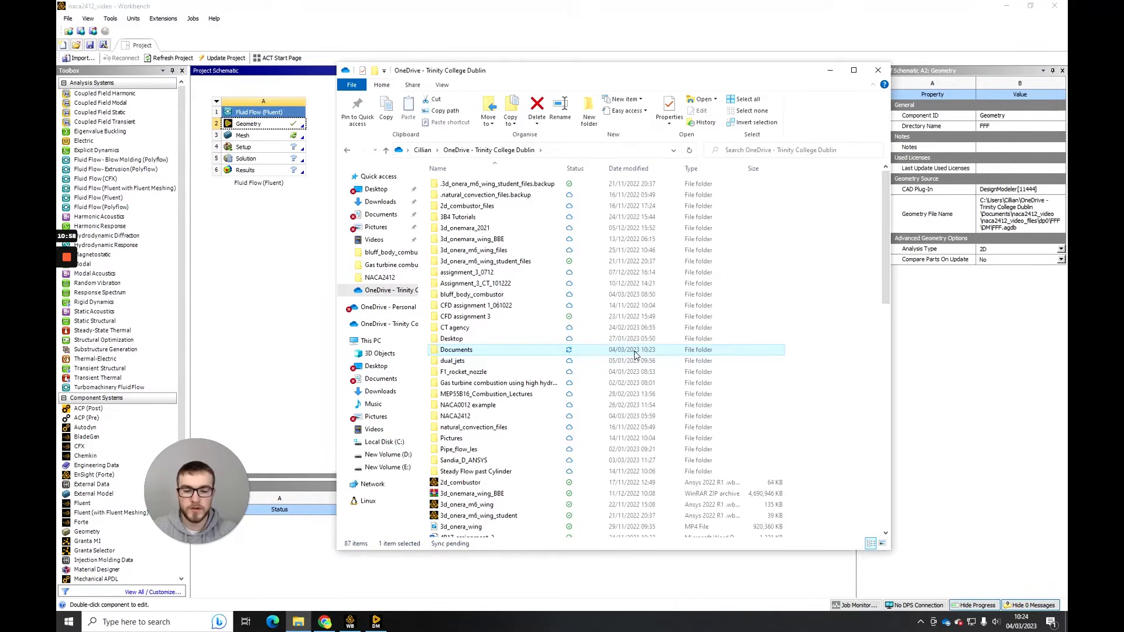
- In File Explorer, open the naca2412_video folder in Documents and examine the saved project file, its files folder and the backup folder
{"action": "double_click", "coordinate": [635, 351]}
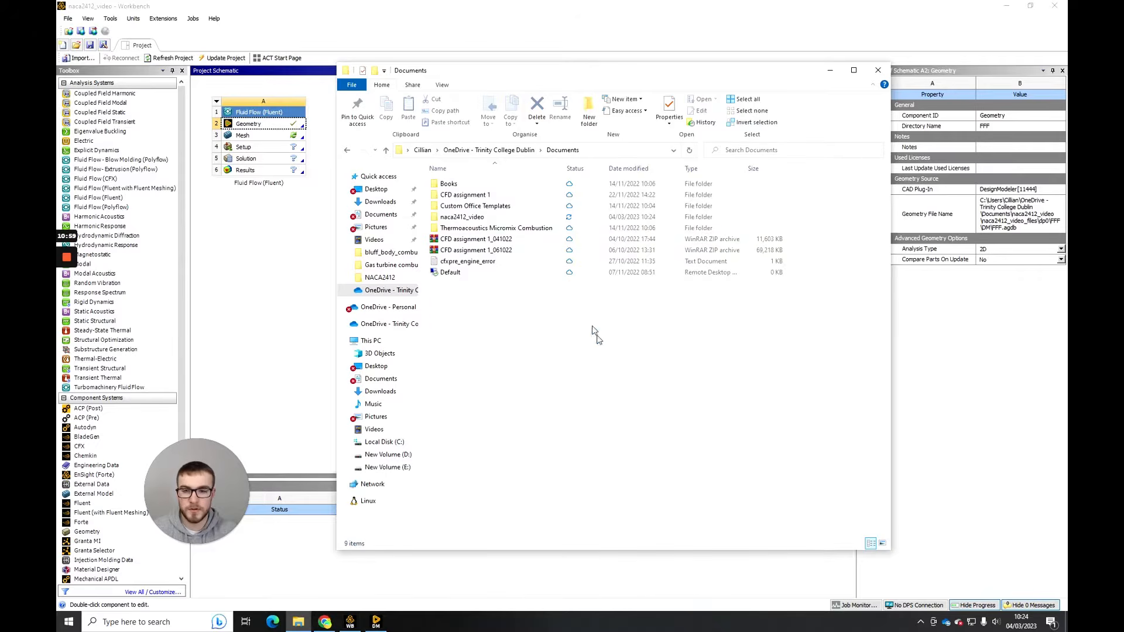
{"action": "double_click", "coordinate": [479, 218]}
{"action": "left_click", "coordinate": [489, 207]}
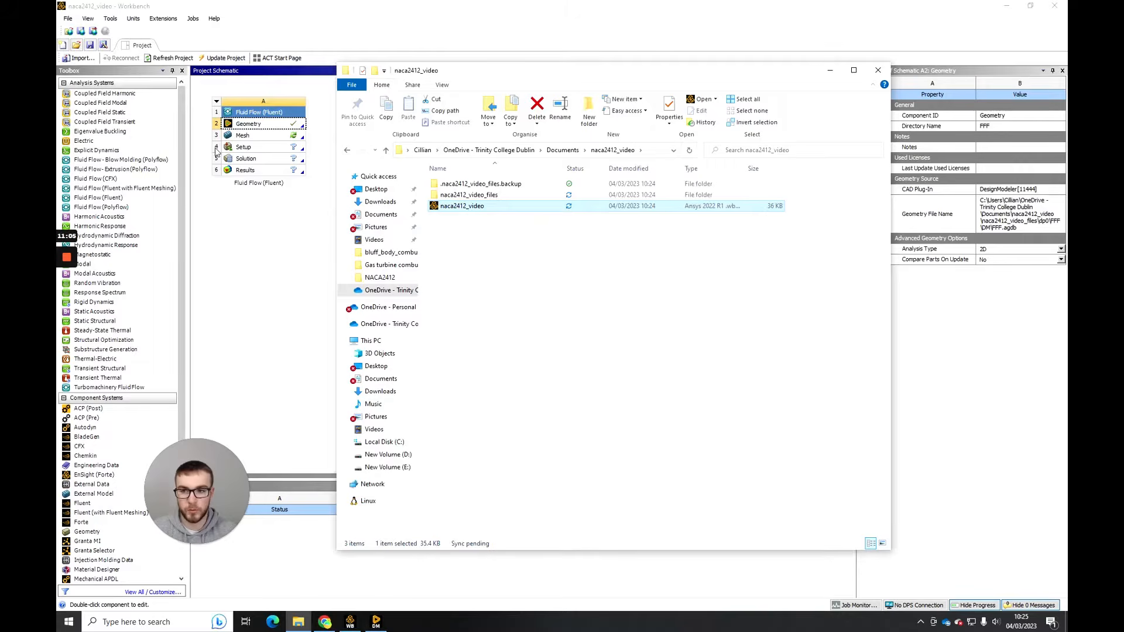
{"action": "left_click", "coordinate": [503, 195]}
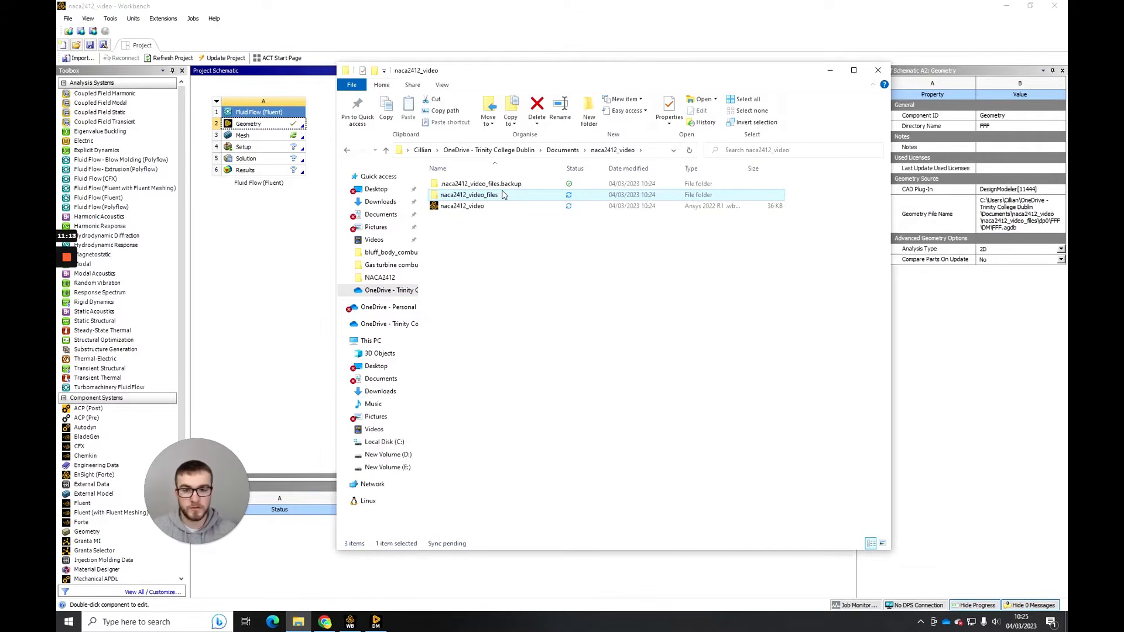
{"action": "left_click", "coordinate": [499, 205]}
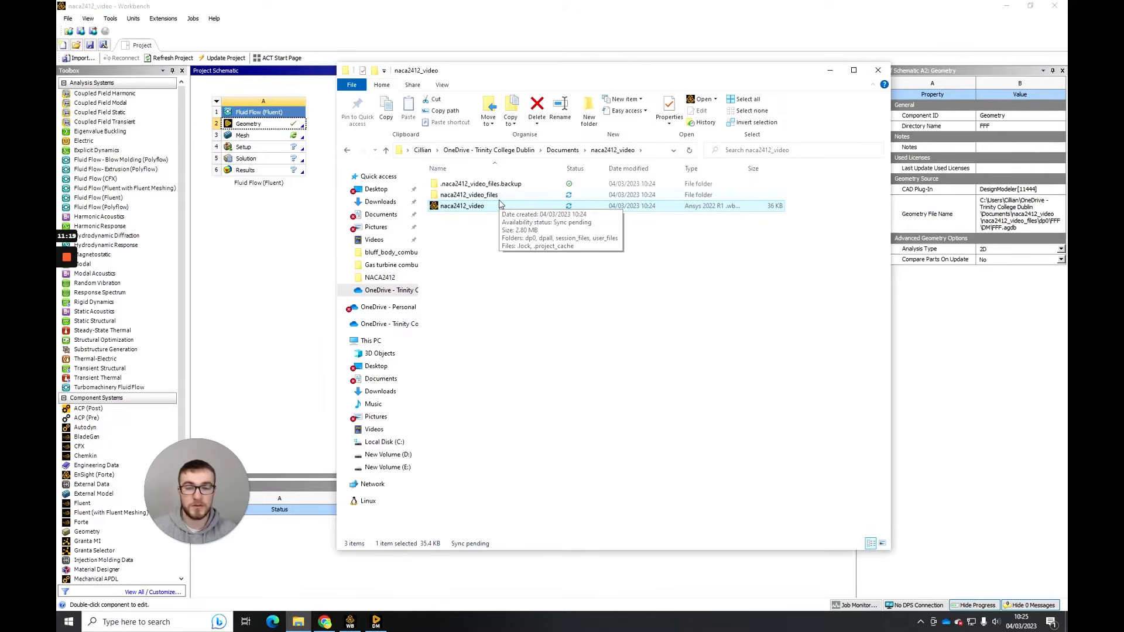
{"action": "left_click", "coordinate": [491, 198]}
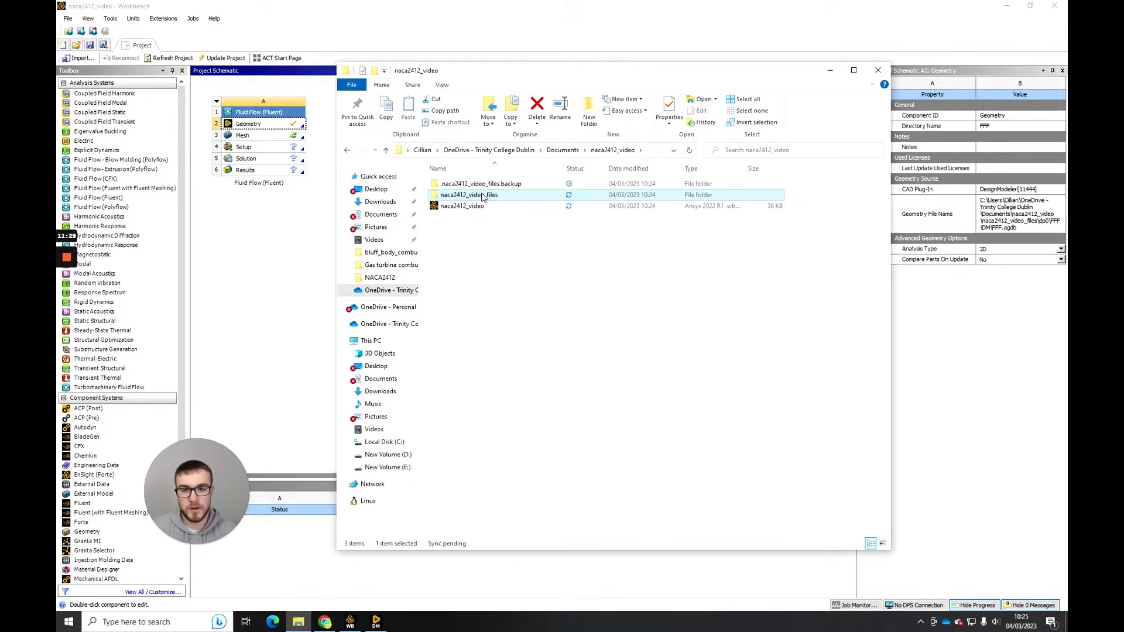
{"action": "left_click", "coordinate": [479, 185]}
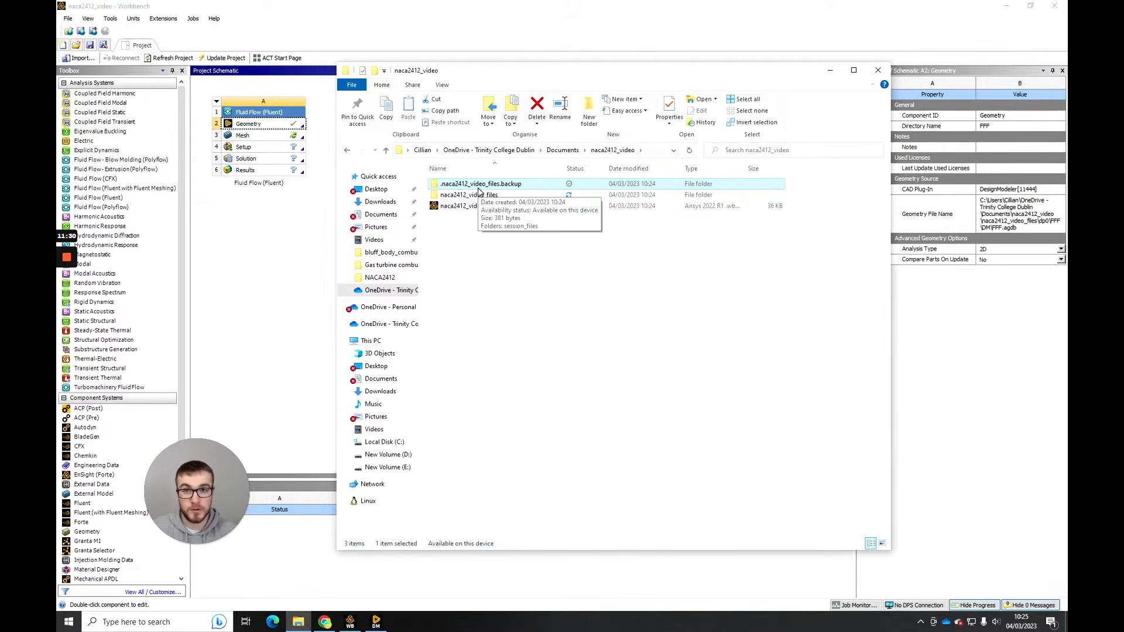
{"action": "left_click", "coordinate": [485, 195]}
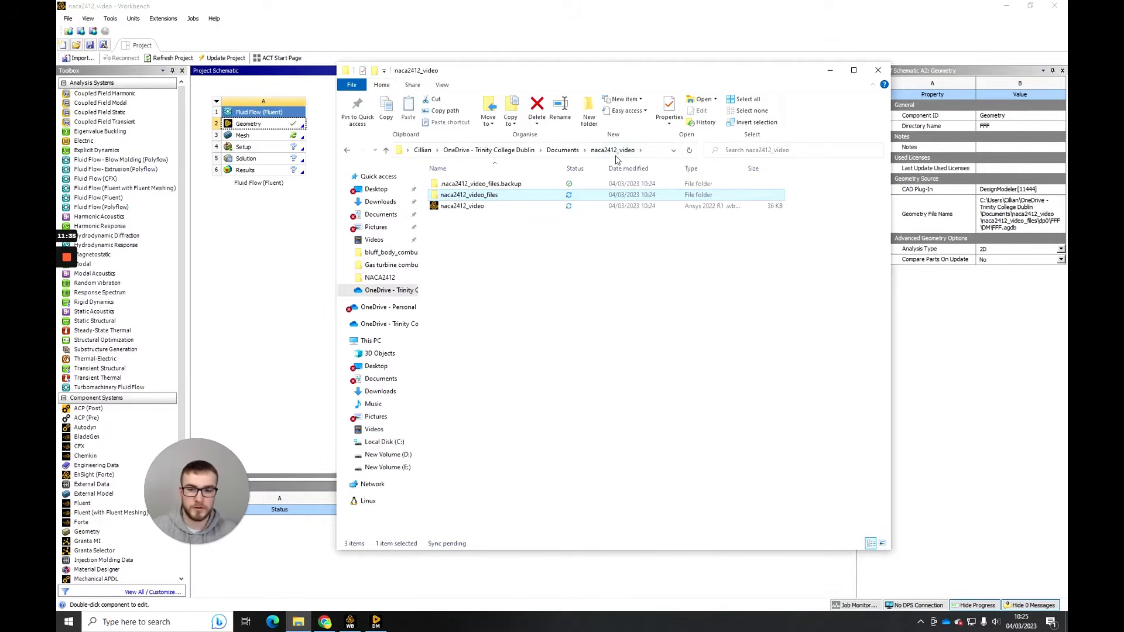
{"action": "left_click", "coordinate": [565, 262]}
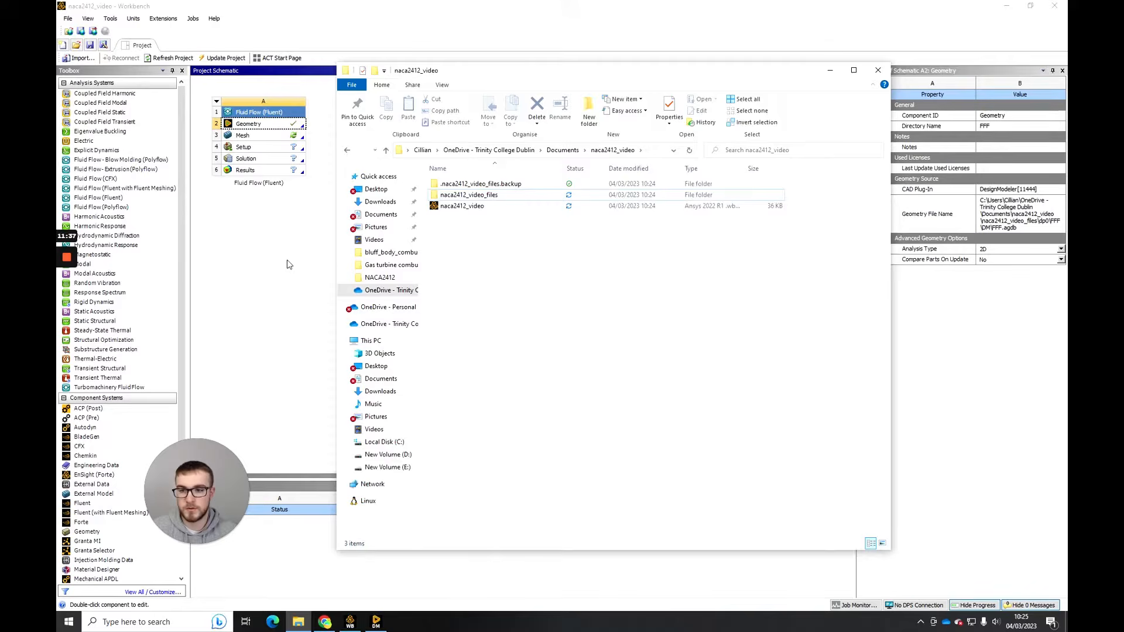
- Switch back to Workbench and open the Mesh component of the Fluid Flow (Fluent) system for editing
{"action": "left_click", "coordinate": [287, 264]}
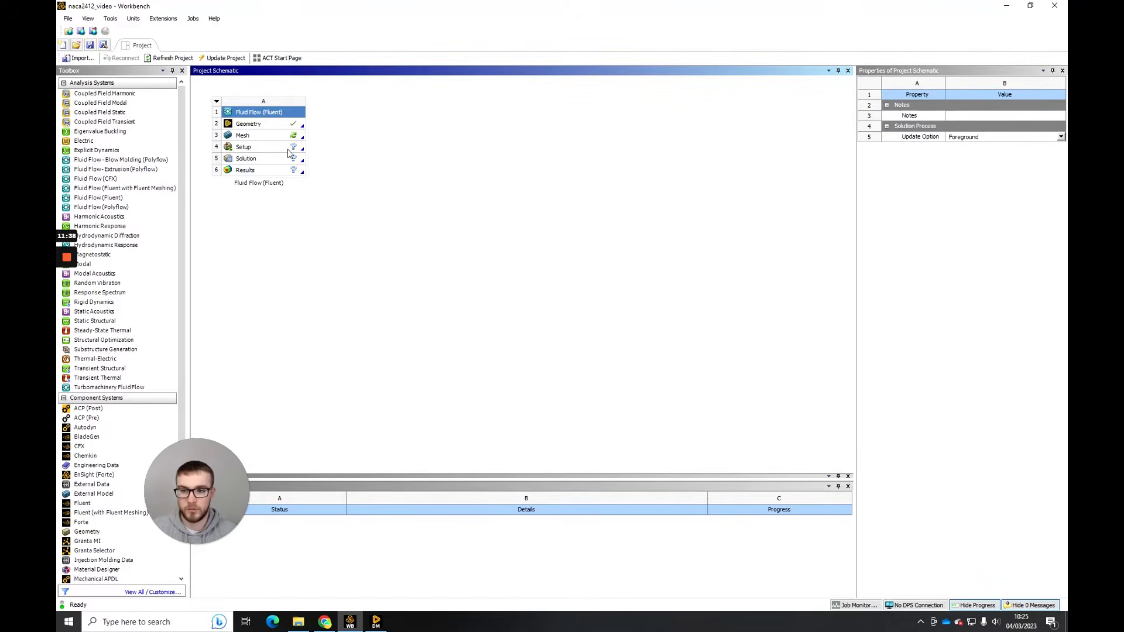
{"action": "left_click", "coordinate": [285, 137]}
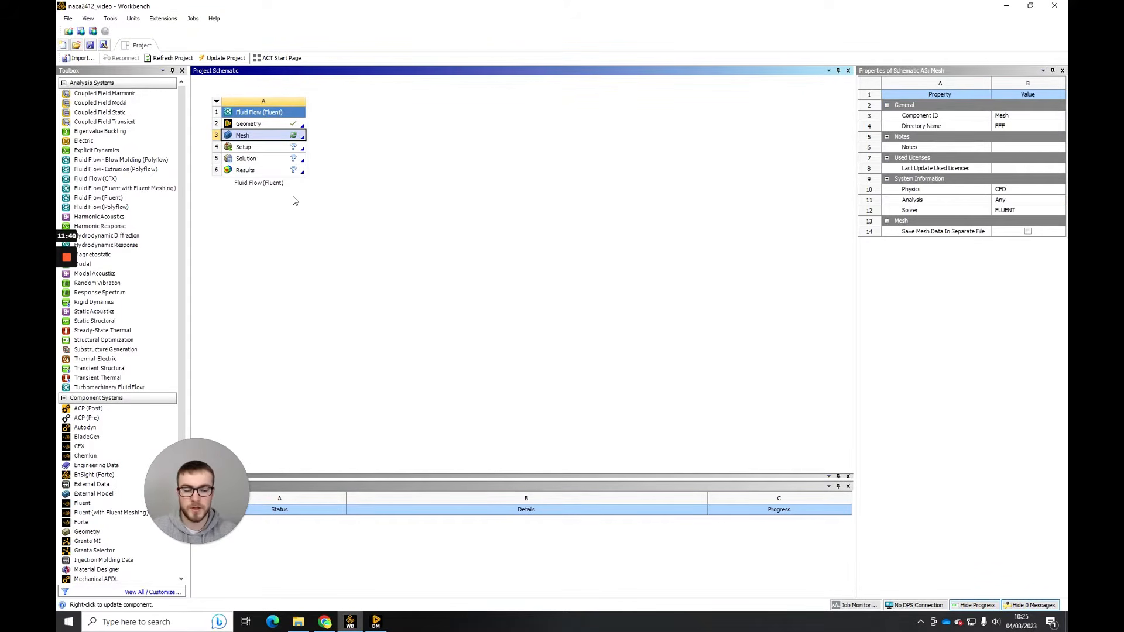
{"action": "right_click", "coordinate": [285, 139]}
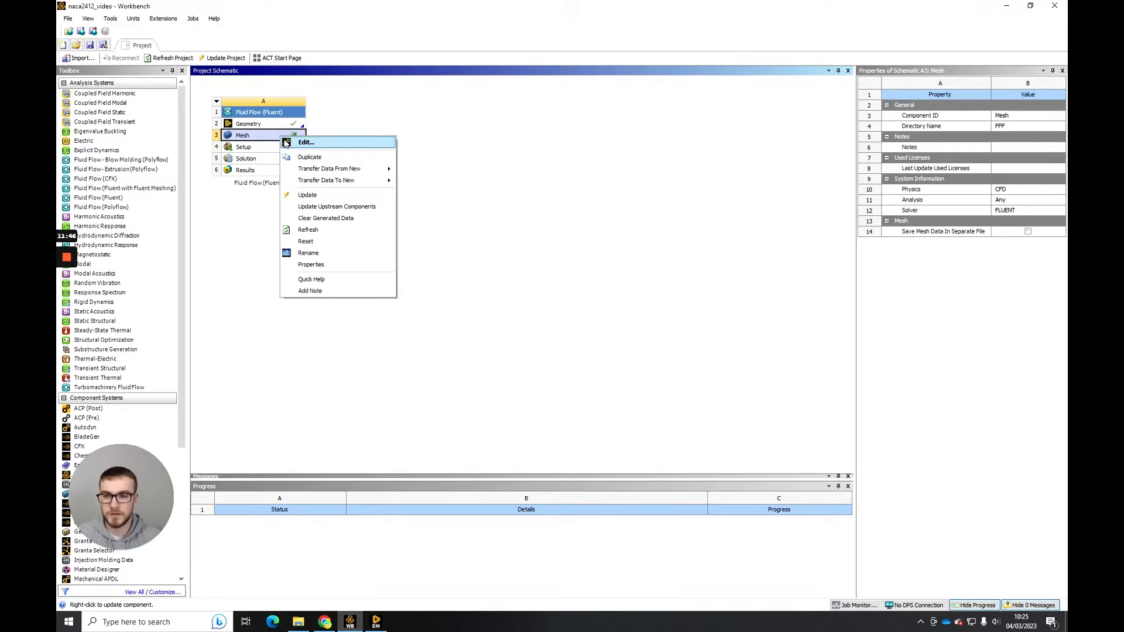
{"action": "left_click", "coordinate": [305, 143]}
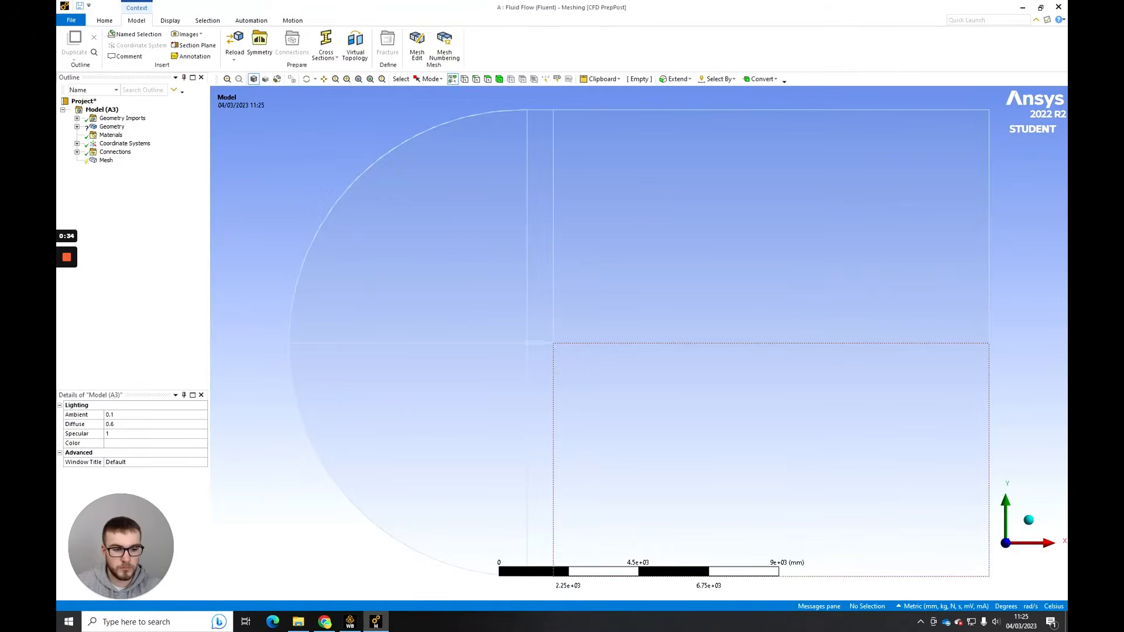
- Suppress the Line Body in the model's geometry
{"action": "middle_click_drag", "start_coordinate": [788, 296], "coordinate": [723, 297]}
{"action": "left_click", "coordinate": [985, 540]}
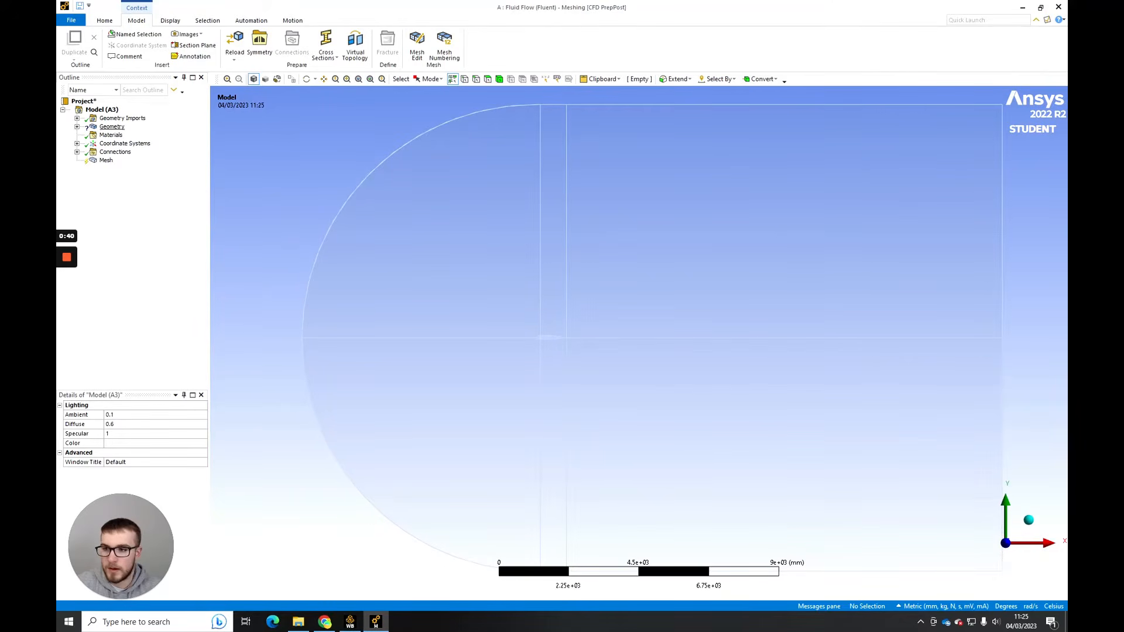
{"action": "left_click", "coordinate": [77, 127]}
{"action": "left_click", "coordinate": [125, 134]}
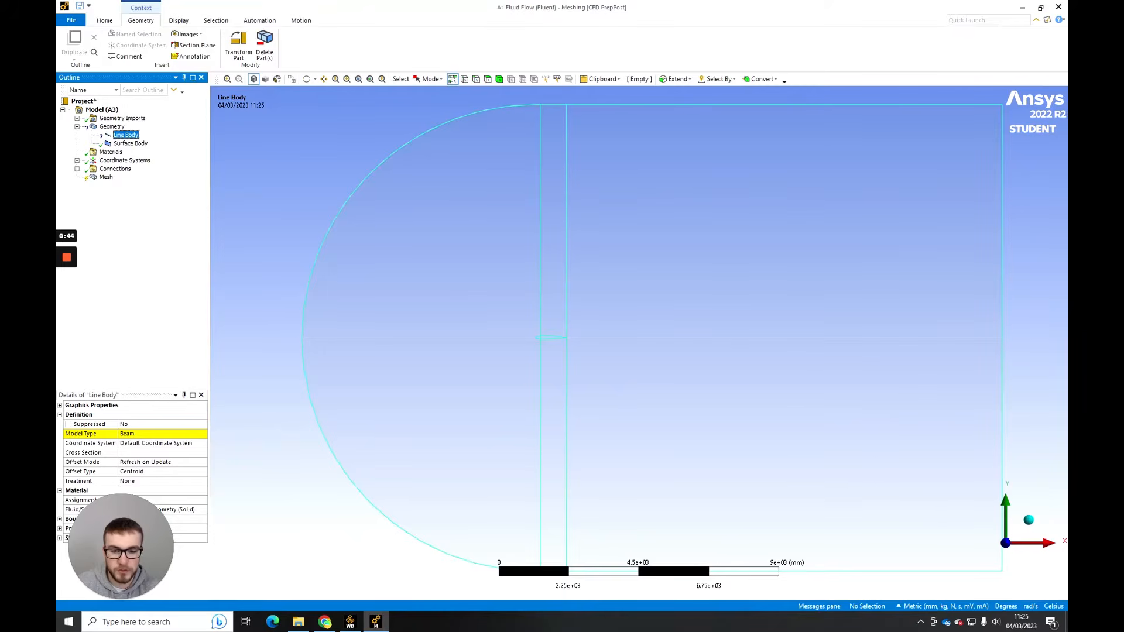
{"action": "right_click", "coordinate": [128, 135]}
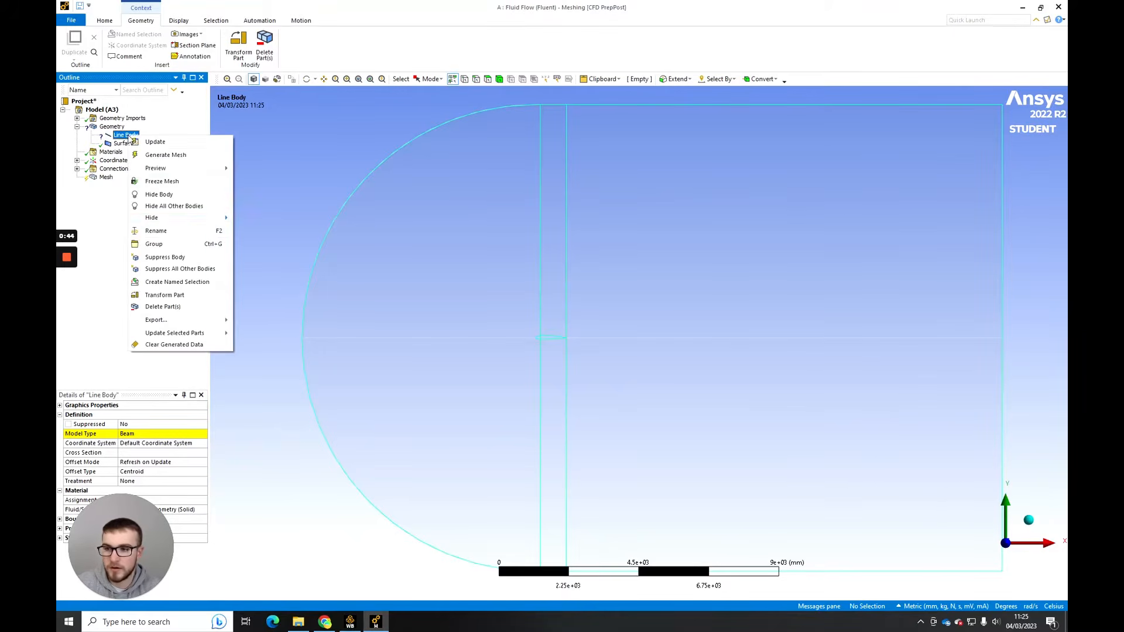
{"action": "left_click", "coordinate": [165, 257]}
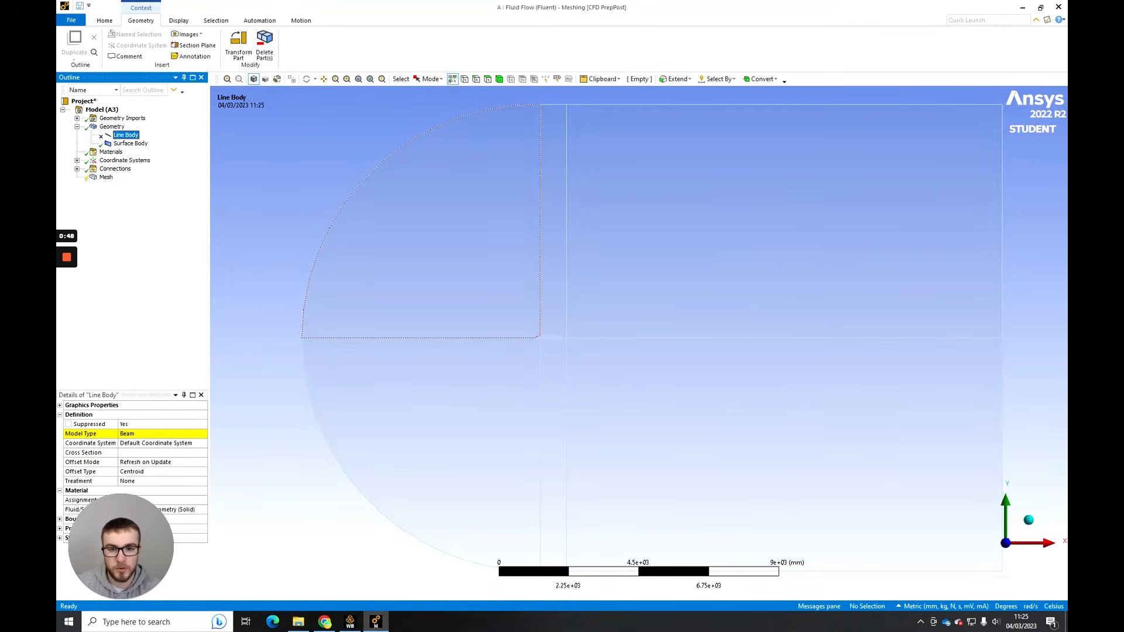
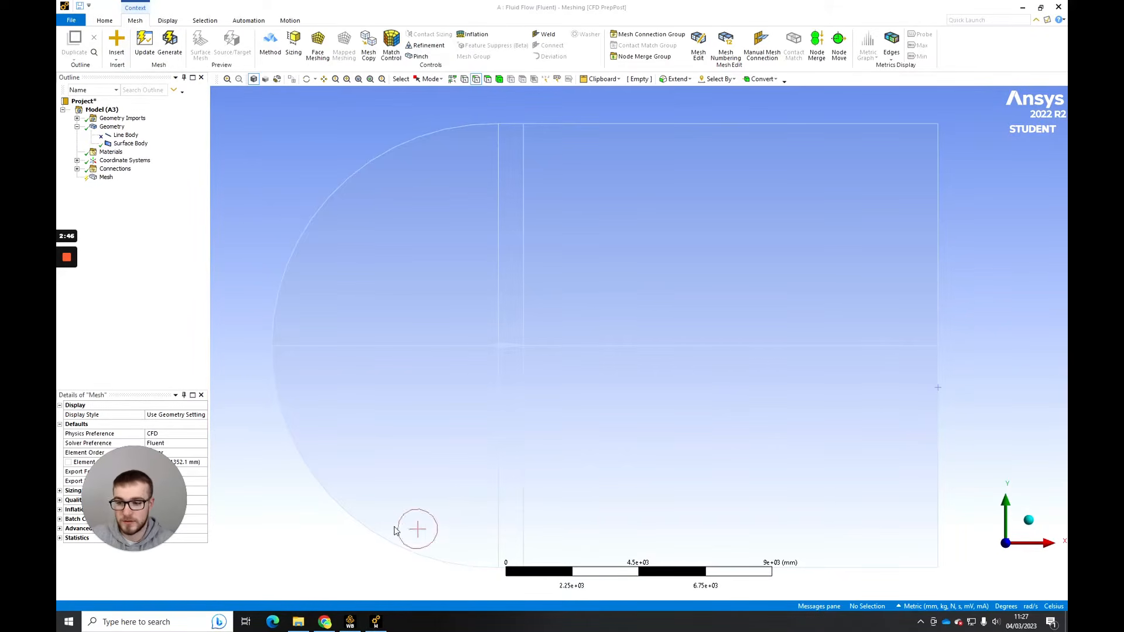
- Insert a sizing control into the mesh
{"action": "left_click_drag", "start_coordinate": [143, 498], "coordinate": [276, 493]}
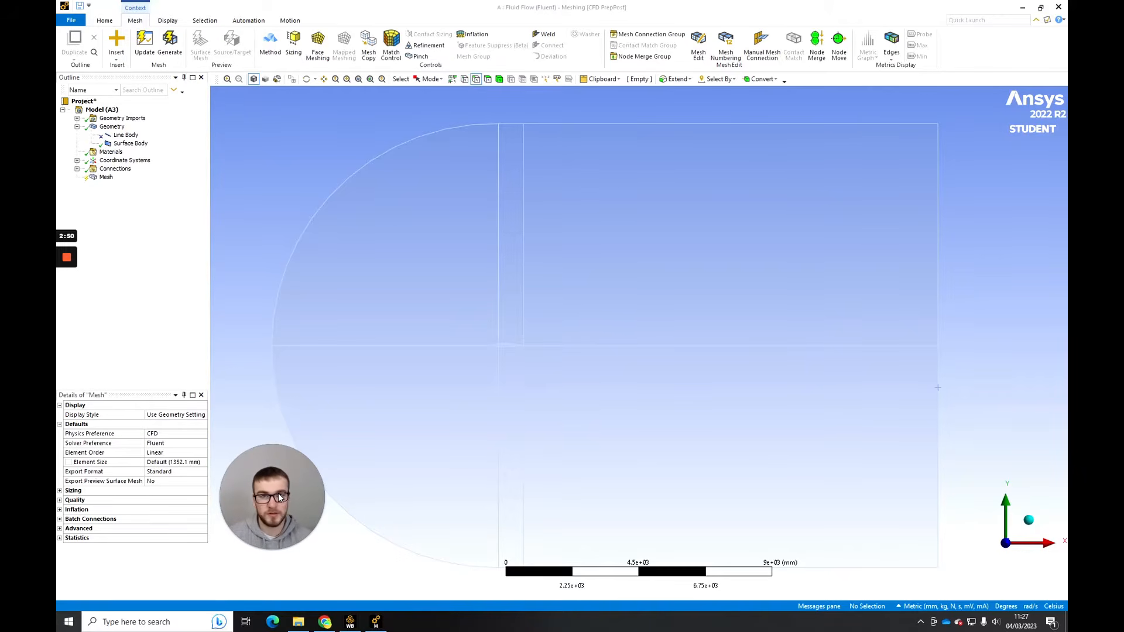
{"action": "right_click", "coordinate": [106, 177]}
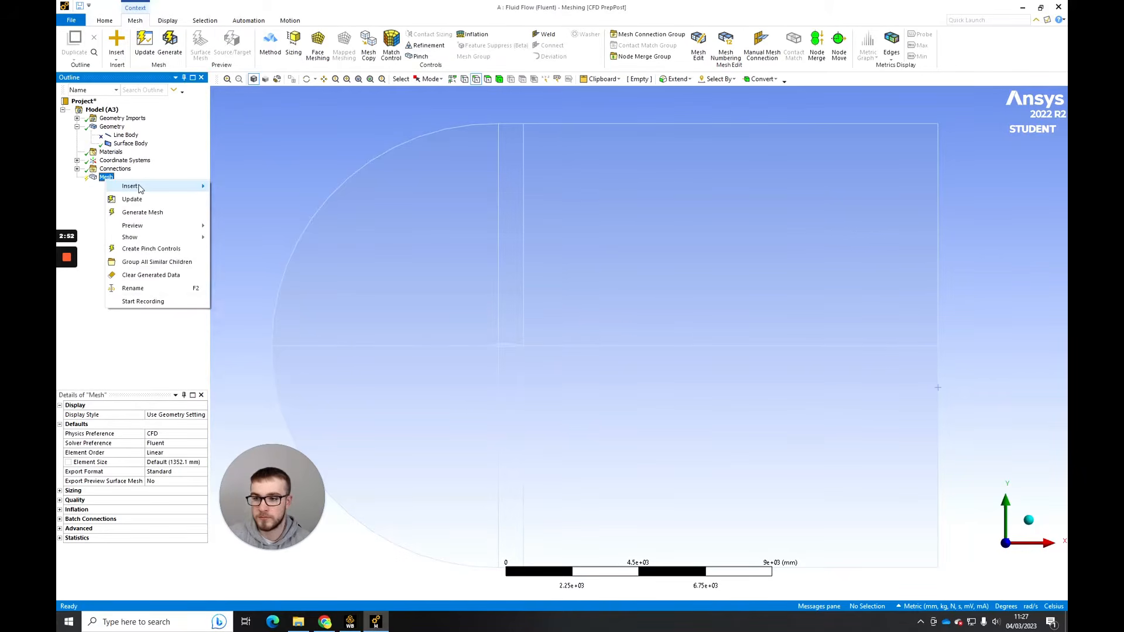
{"action": "mouse_move", "coordinate": [141, 186]}
{"action": "left_click", "coordinate": [258, 200]}
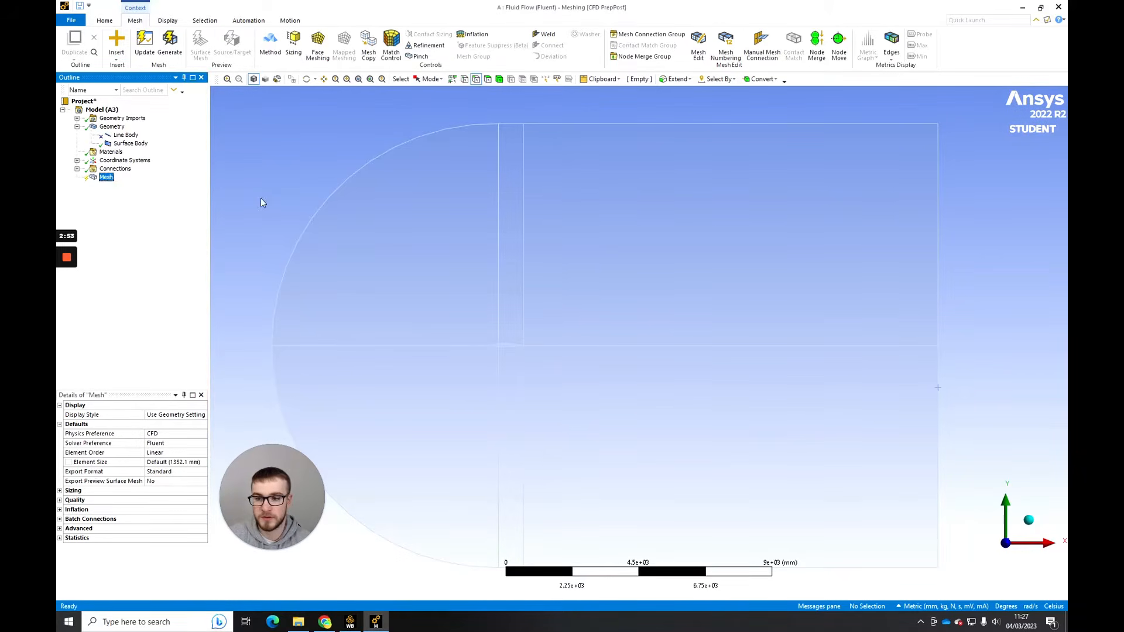
- Scope the sizing to seven edges: the six upper and lower vertical edges, including the outlet, plus the horizontal edge ahead of the airfoil
{"action": "left_click", "coordinate": [937, 229]}
{"action": "left_click", "coordinate": [523, 245], "text": "ctrl"}
{"action": "left_click", "coordinate": [498, 249], "text": "ctrl"}
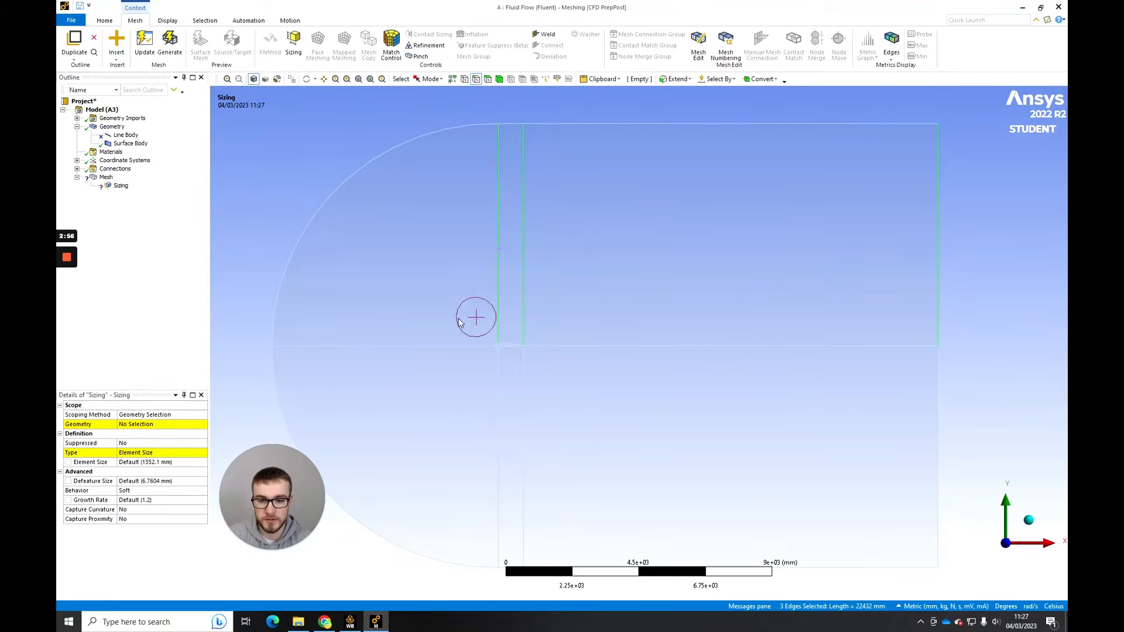
{"action": "left_click", "coordinate": [462, 346], "text": "ctrl"}
{"action": "left_click", "coordinate": [498, 374], "text": "ctrl"}
{"action": "left_click", "coordinate": [523, 375], "text": "ctrl"}
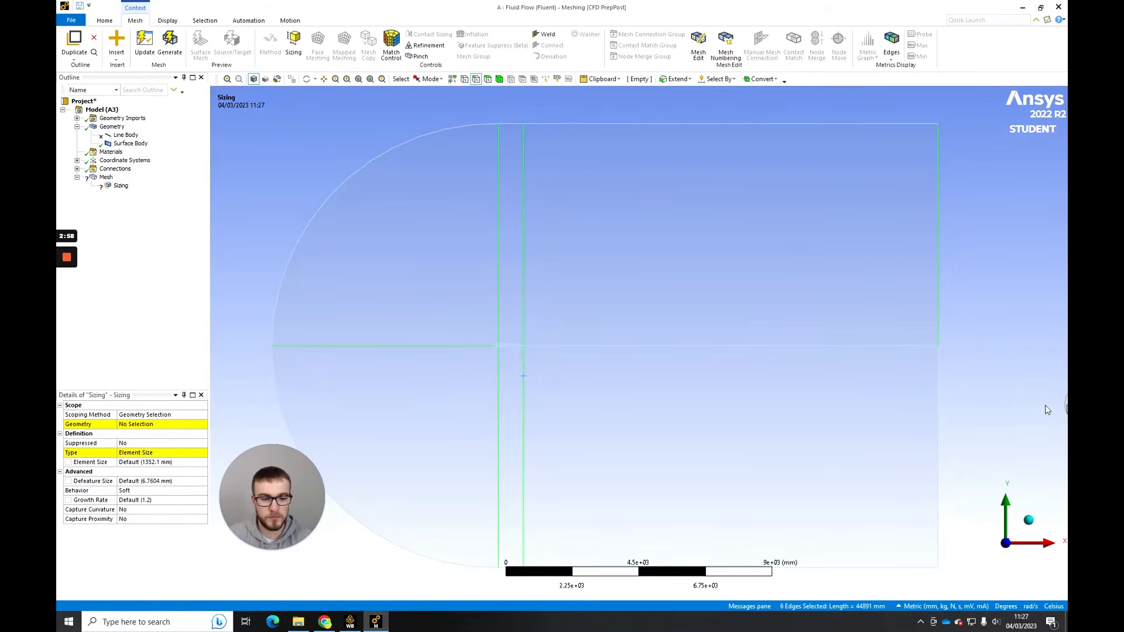
{"action": "left_click", "coordinate": [937, 396], "text": "ctrl"}
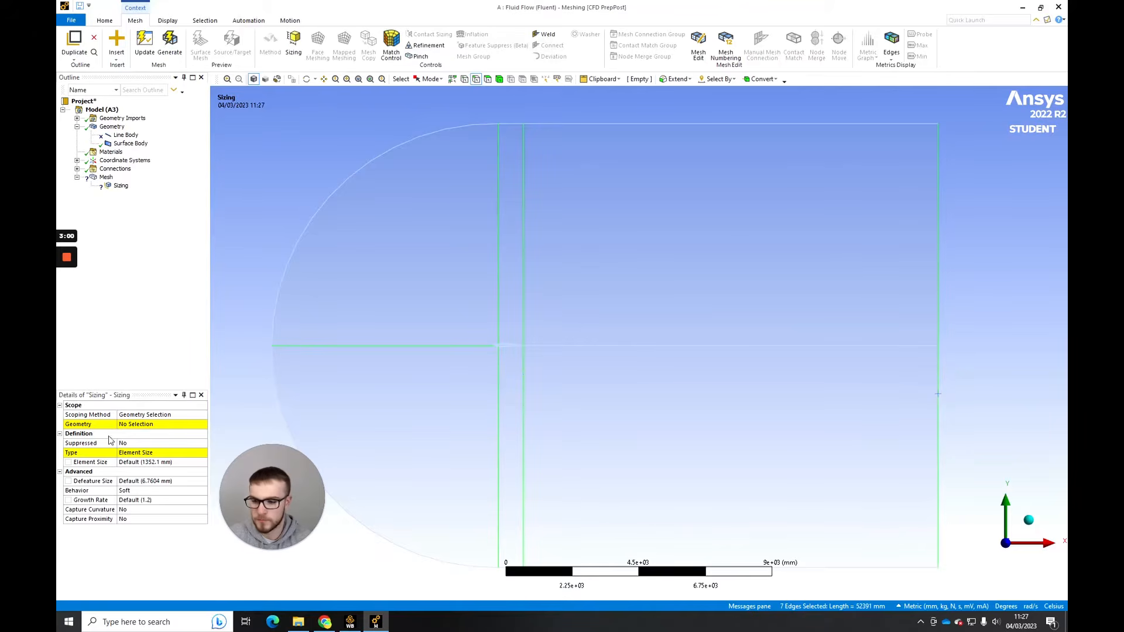
{"action": "left_click", "coordinate": [132, 425]}
- Define the seven-edge sizing by Number of Divisions and set it to 250
{"action": "left_click", "coordinate": [175, 453]}
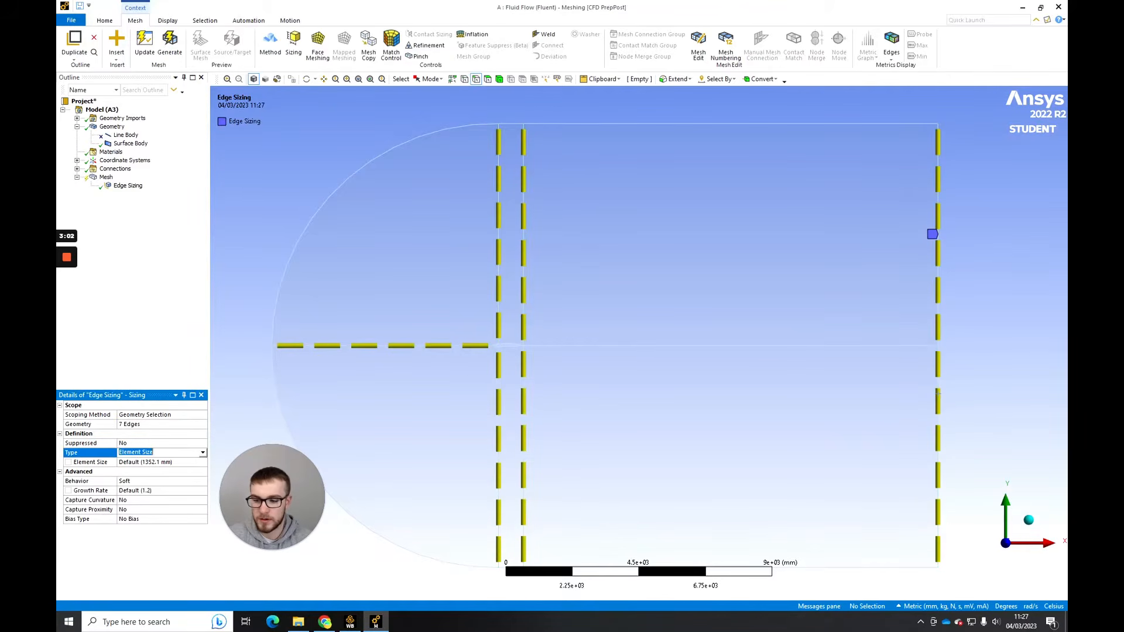
{"action": "left_click", "coordinate": [154, 470]}
{"action": "left_click", "coordinate": [154, 463]}
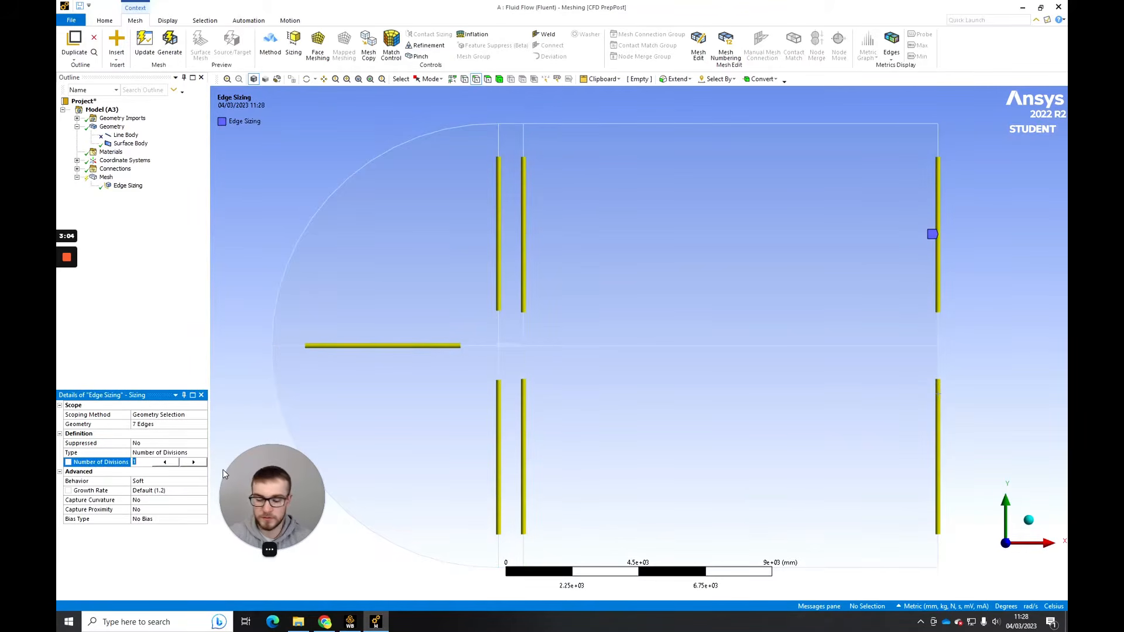
{"action": "type", "text": "250"}
{"action": "key", "text": "Return"}
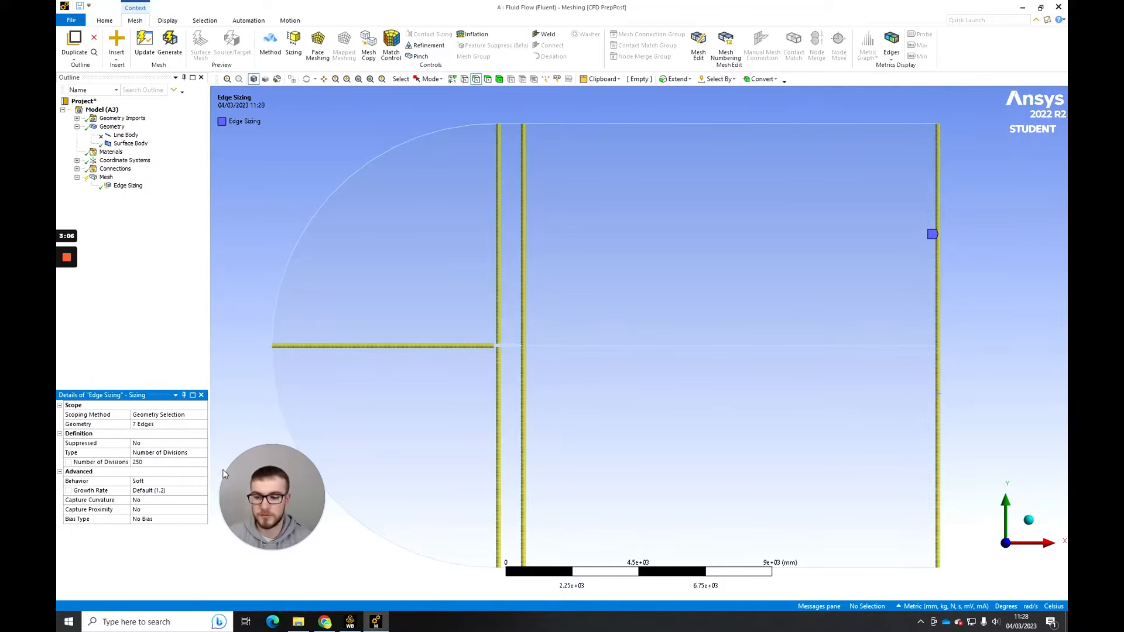
- Give the seven-edge sizing the one-directional long-to-short bias type with a bias factor of 50000
{"action": "left_click", "coordinate": [203, 520]}
{"action": "left_click", "coordinate": [203, 520]}
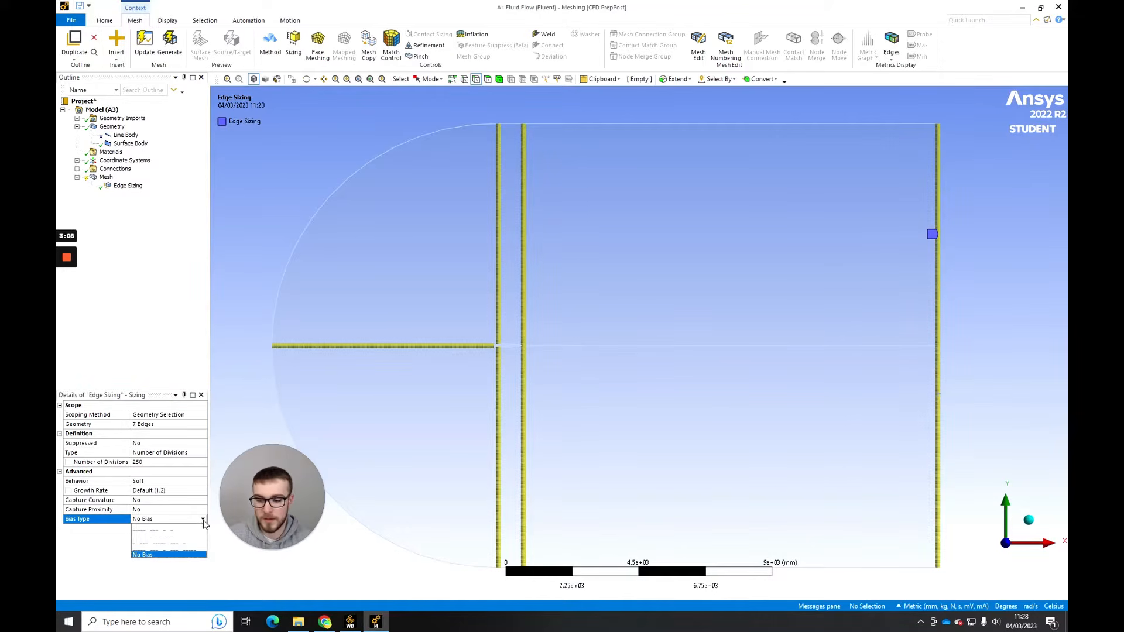
{"action": "left_click", "coordinate": [200, 529]}
{"action": "left_click", "coordinate": [189, 537]}
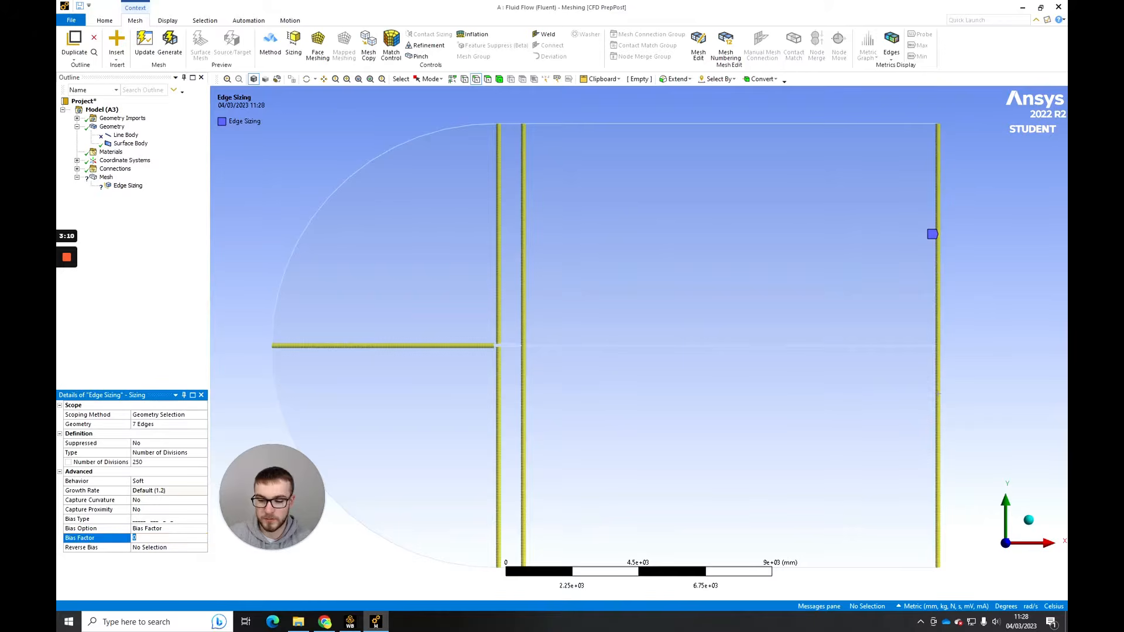
{"action": "type", "text": "5000"}
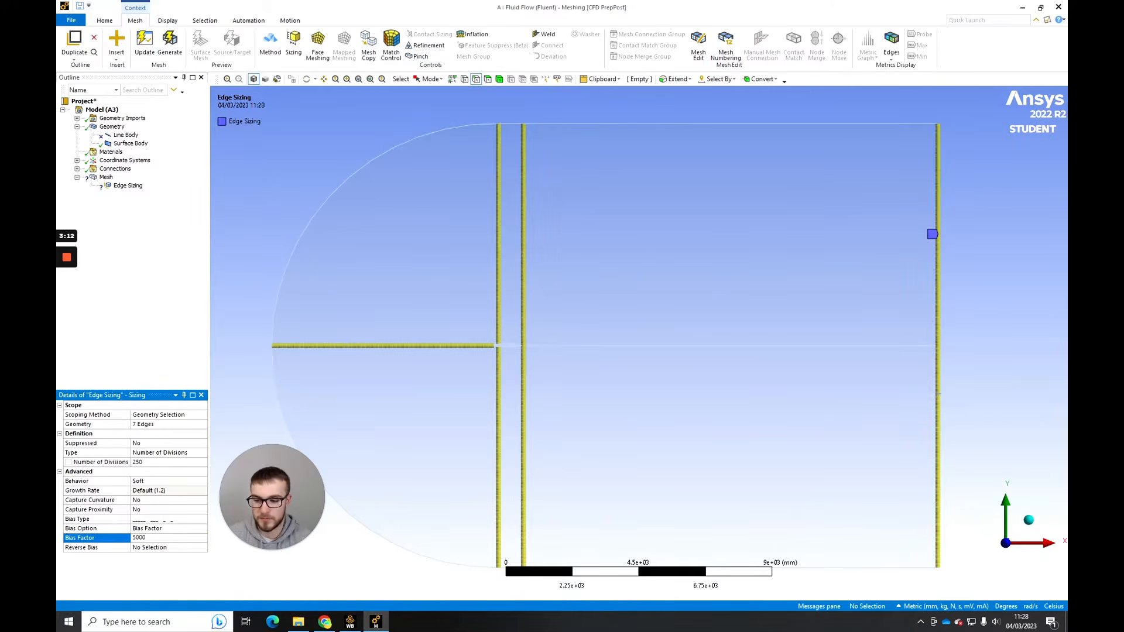
{"action": "type", "text": "0"}
{"action": "key", "text": "Return"}
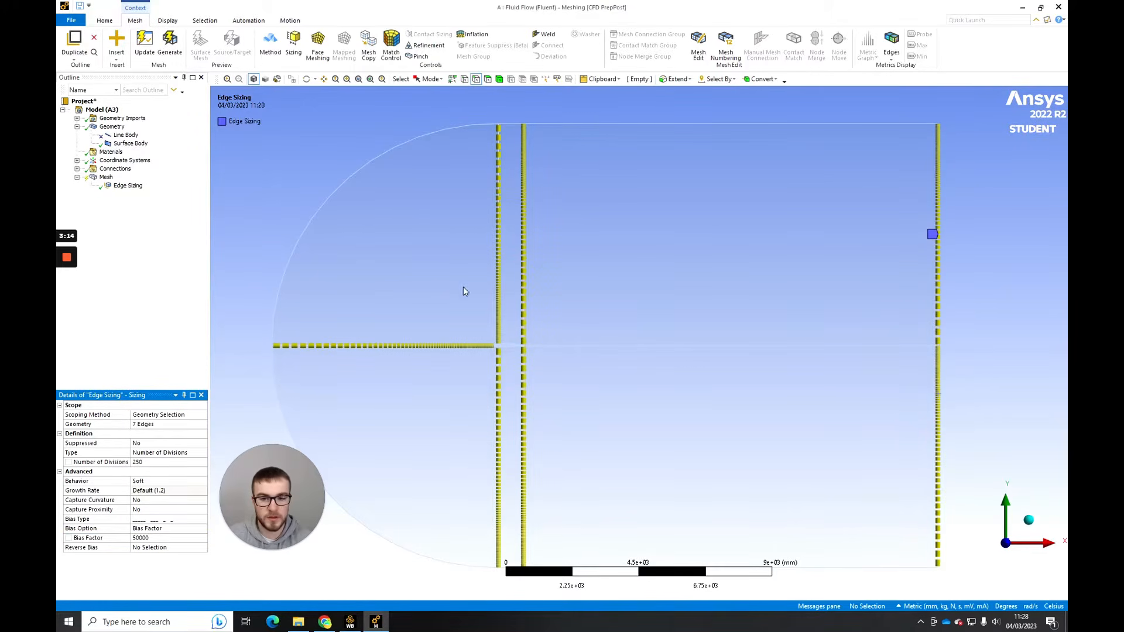
- Reverse the bias on four edges: both lower inner verticals, the upper vertical behind the airfoil and the upper outlet edge
{"action": "middle_click_drag", "start_coordinate": [471, 334], "coordinate": [498, 318], "text": "ctrl"}
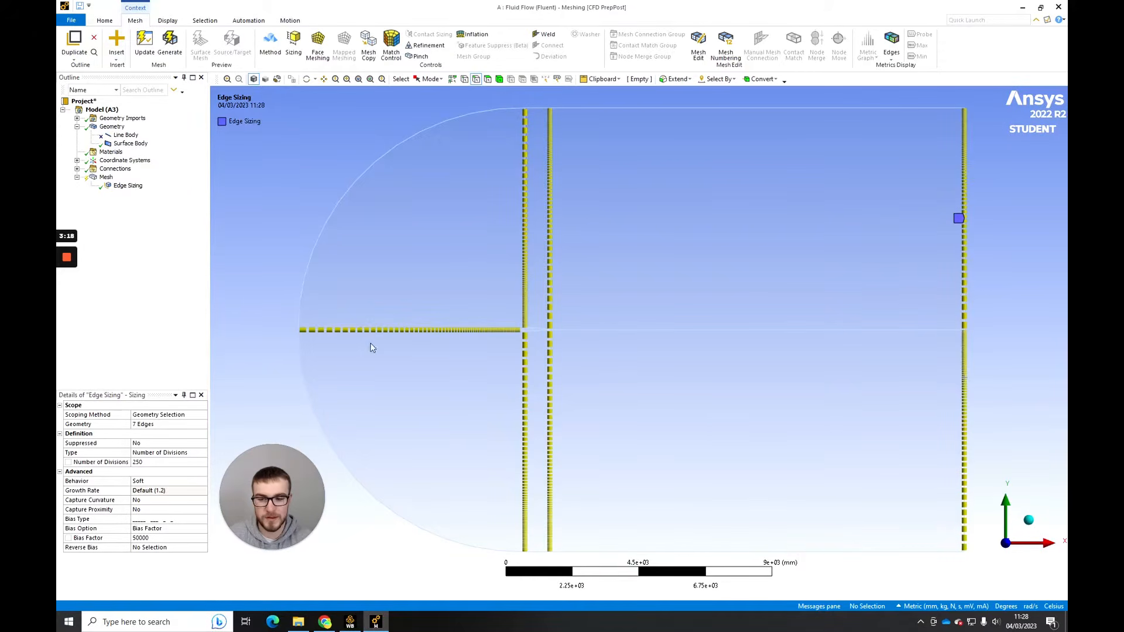
{"action": "middle_click_drag", "start_coordinate": [727, 317], "coordinate": [676, 308], "text": "ctrl"}
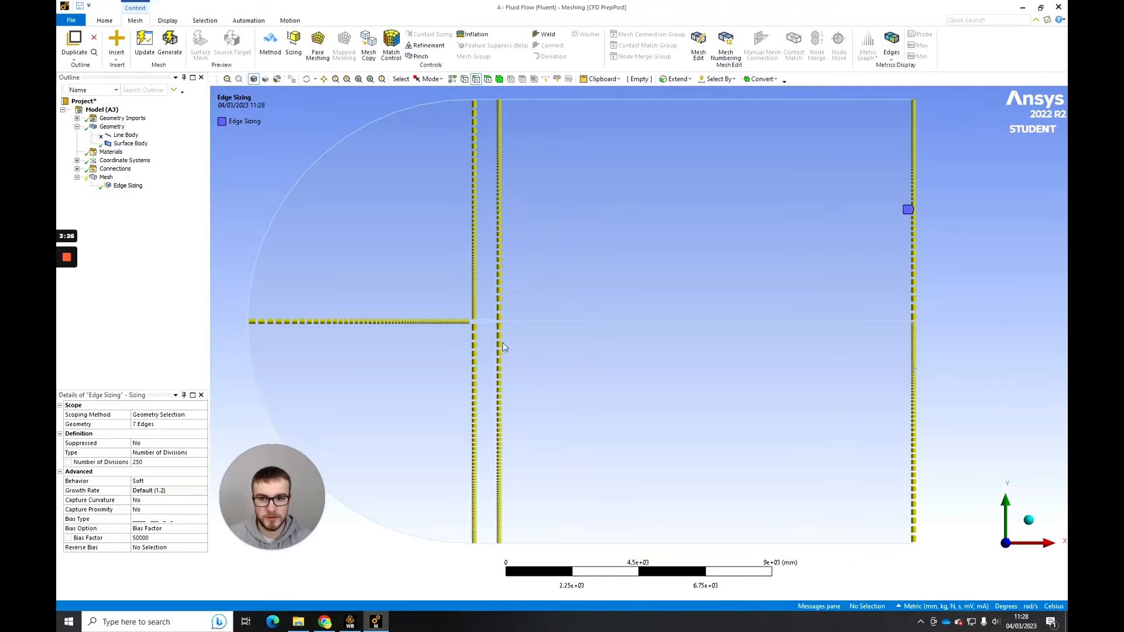
{"action": "left_click", "coordinate": [166, 549]}
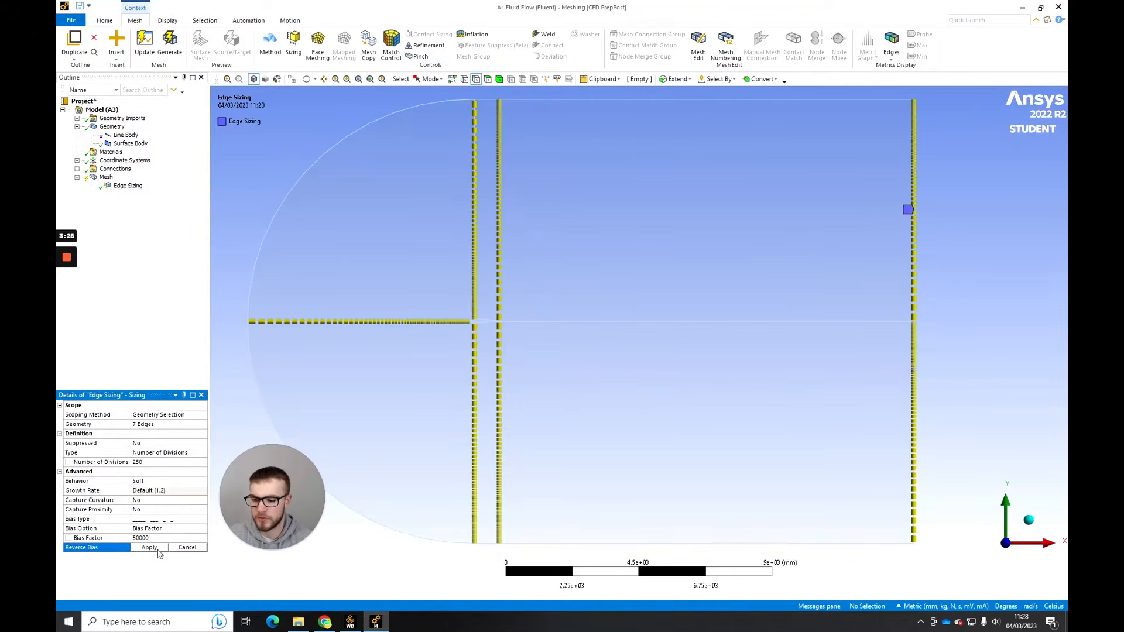
{"action": "left_click", "coordinate": [492, 365]}
{"action": "left_click", "coordinate": [500, 370], "text": "ctrl"}
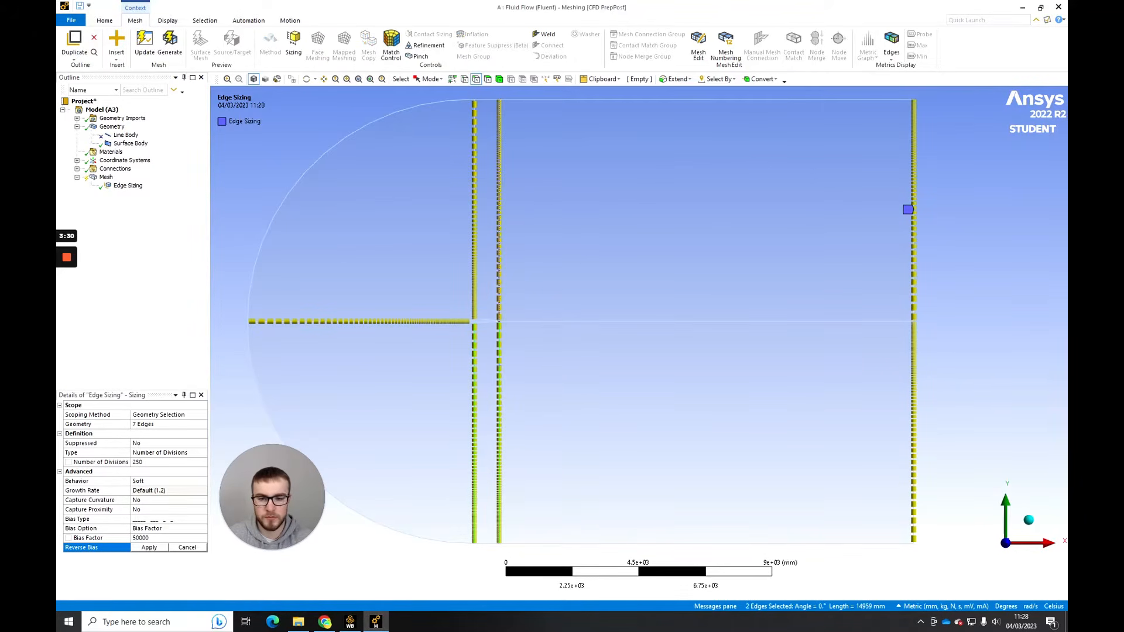
{"action": "left_click", "coordinate": [500, 303], "text": "ctrl"}
{"action": "left_click", "coordinate": [912, 193], "text": "ctrl"}
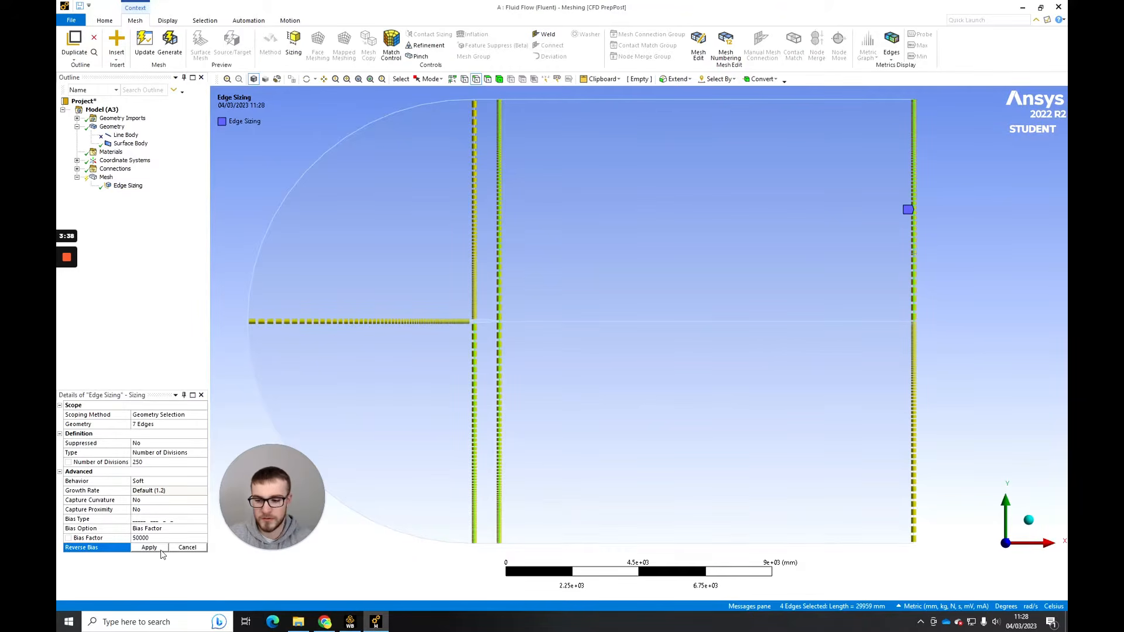
{"action": "left_click", "coordinate": [149, 547]}
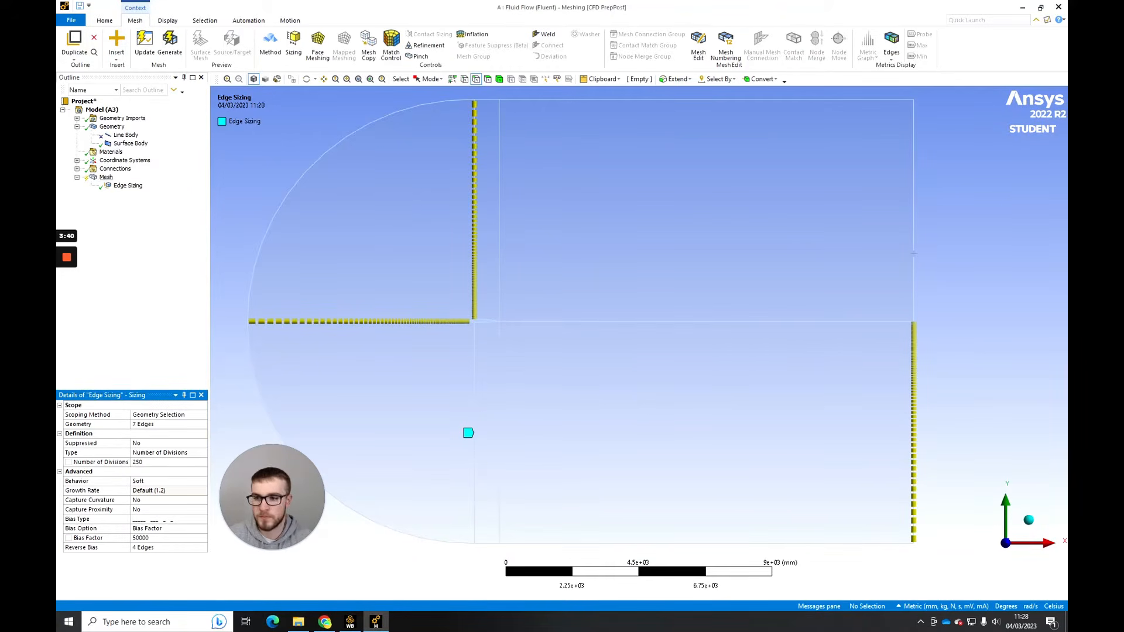
- Insert a second mesh sizing scoped to the three long horizontal edges between the airfoil's trailing side and the outlet
{"action": "right_click", "coordinate": [106, 177]}
{"action": "mouse_move", "coordinate": [176, 183]}
{"action": "left_click", "coordinate": [257, 197]}
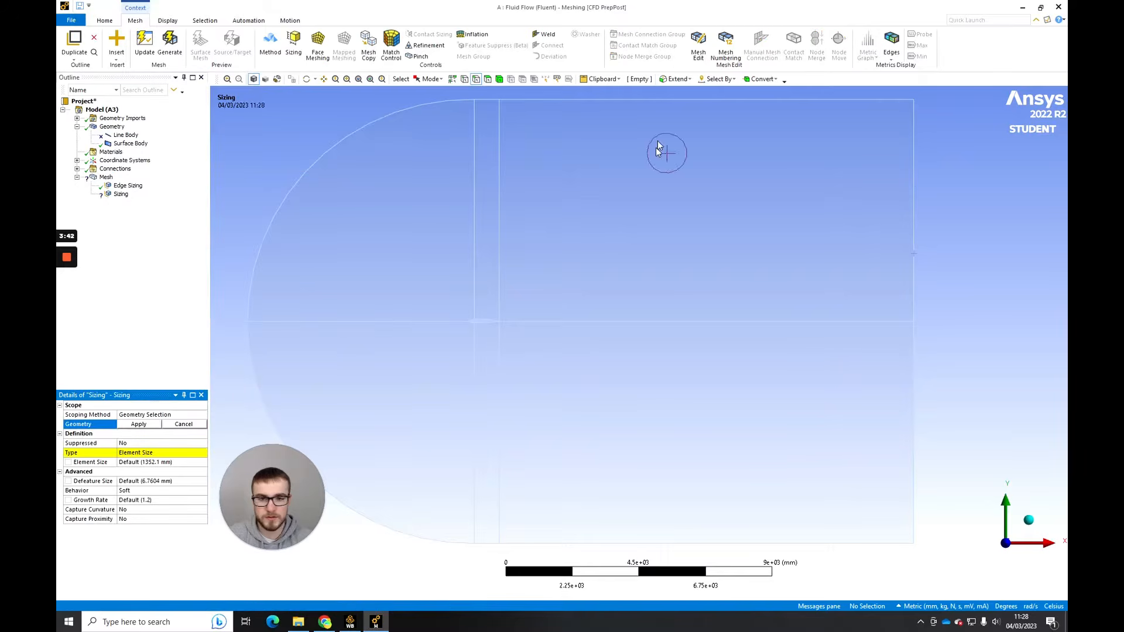
{"action": "left_click", "coordinate": [662, 100]}
{"action": "left_click", "coordinate": [713, 320], "text": "ctrl"}
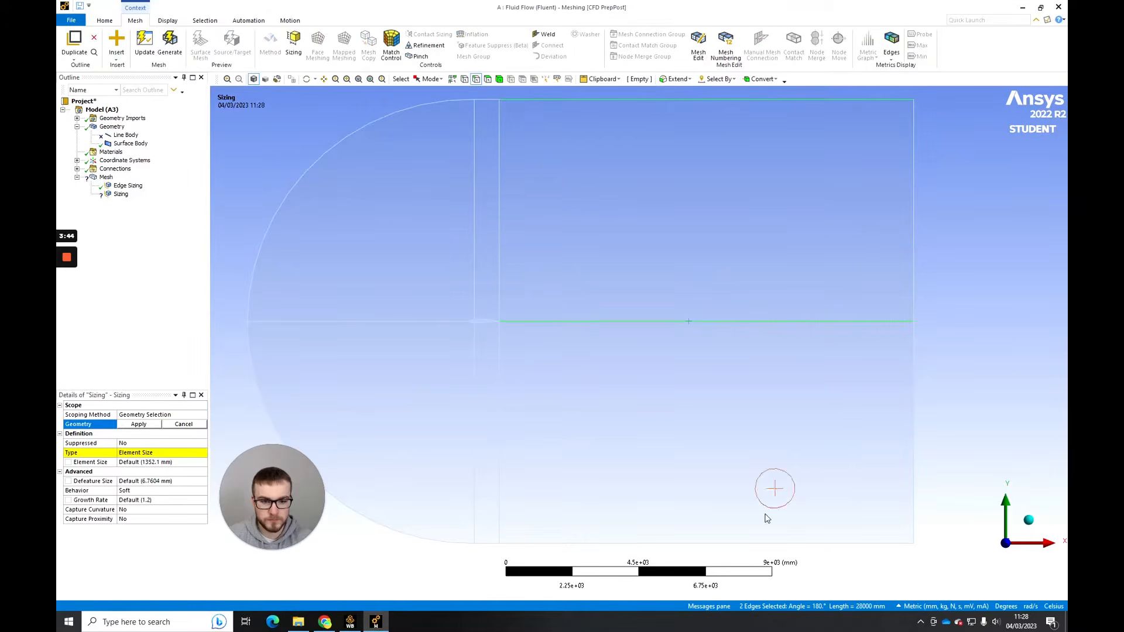
{"action": "left_click", "coordinate": [802, 543], "text": "ctrl"}
{"action": "scroll", "coordinate": [709, 459], "scroll_direction": "down", "scroll_amount": 2}
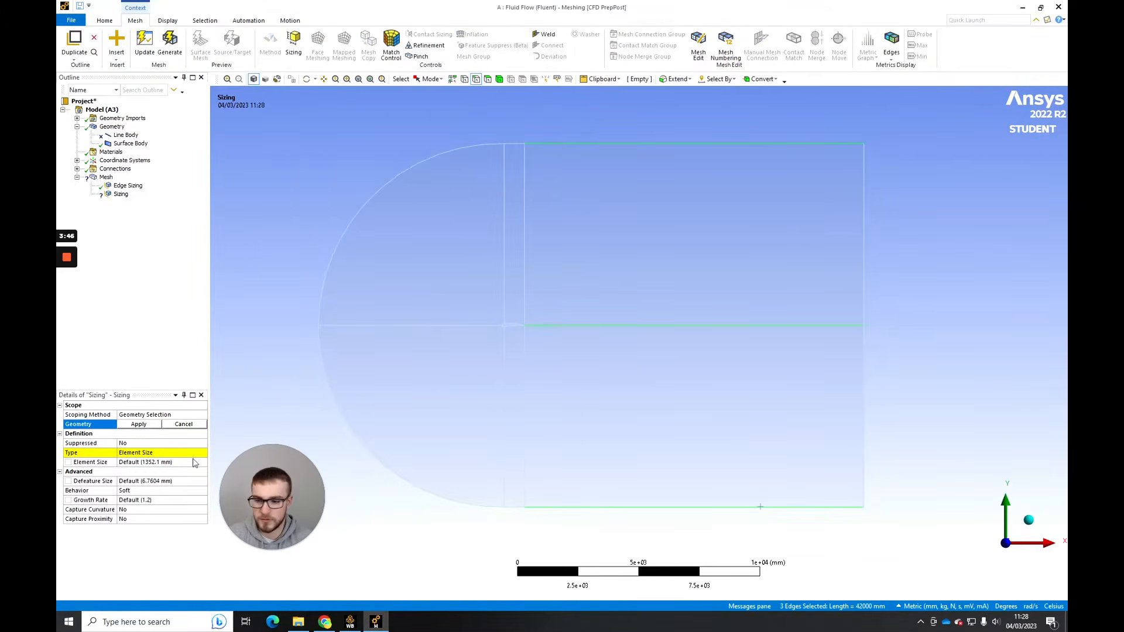
{"action": "left_click", "coordinate": [128, 425]}
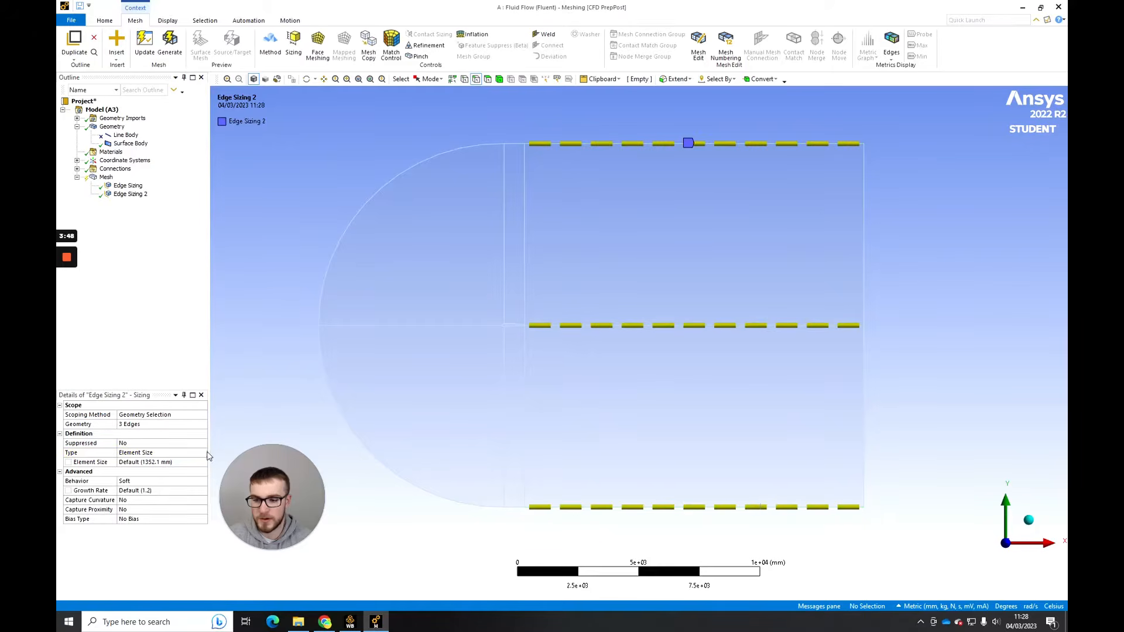
- Define the second edge sizing with 150 divisions and Hard behavior
{"action": "left_click", "coordinate": [167, 453]}
{"action": "left_click", "coordinate": [165, 472]}
{"action": "left_click", "coordinate": [164, 466]}
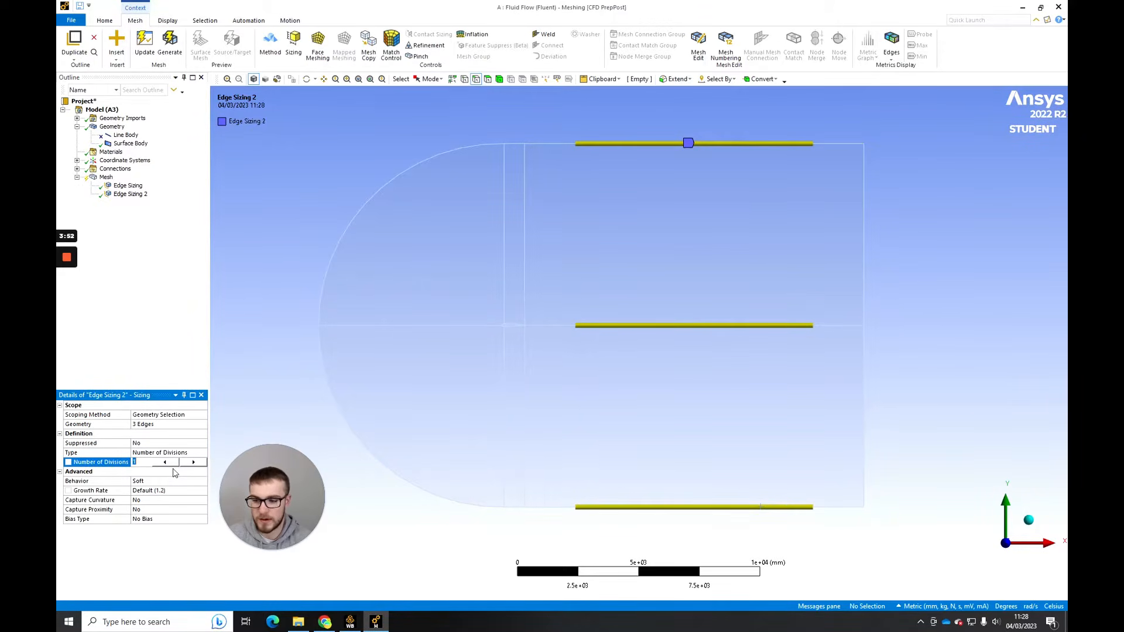
{"action": "type", "text": "150"}
{"action": "key", "text": "Return"}
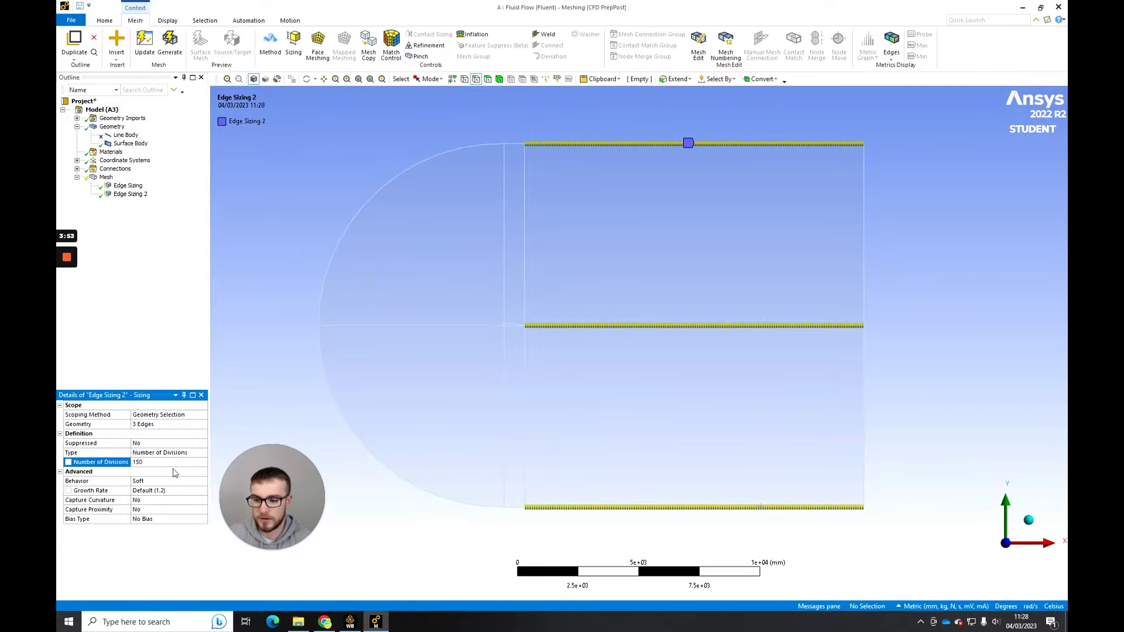
{"action": "left_click", "coordinate": [201, 481]}
{"action": "left_click", "coordinate": [177, 500]}
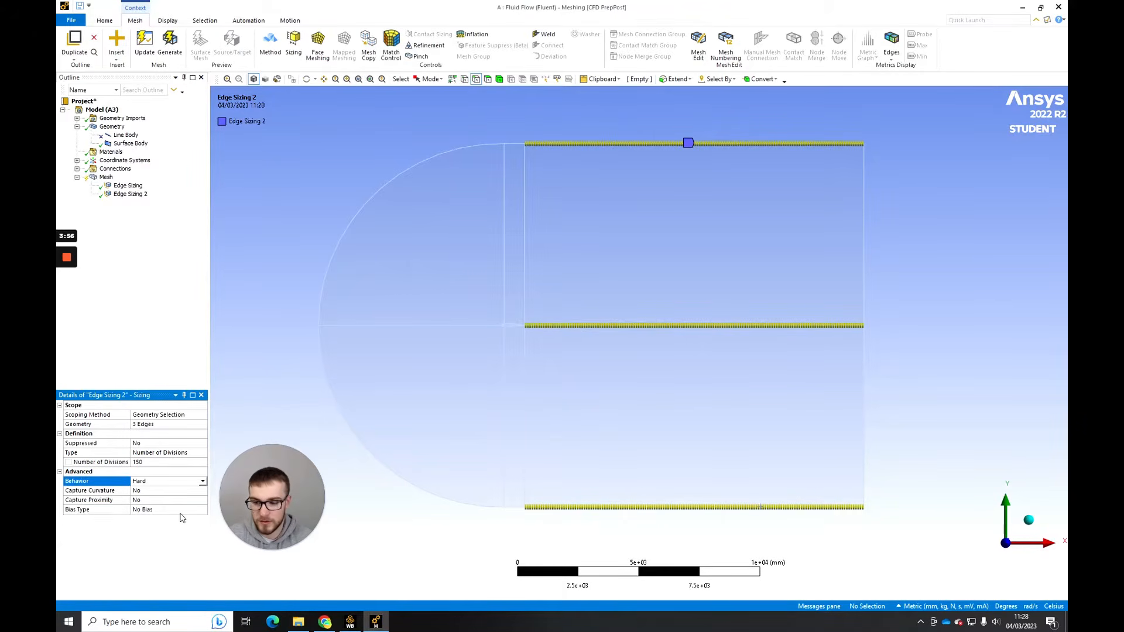
- Give the second edge sizing the one-directional long-to-short bias type with a bias factor of 300
{"action": "left_click", "coordinate": [181, 510]}
{"action": "left_click", "coordinate": [193, 509]}
{"action": "left_click", "coordinate": [192, 524]}
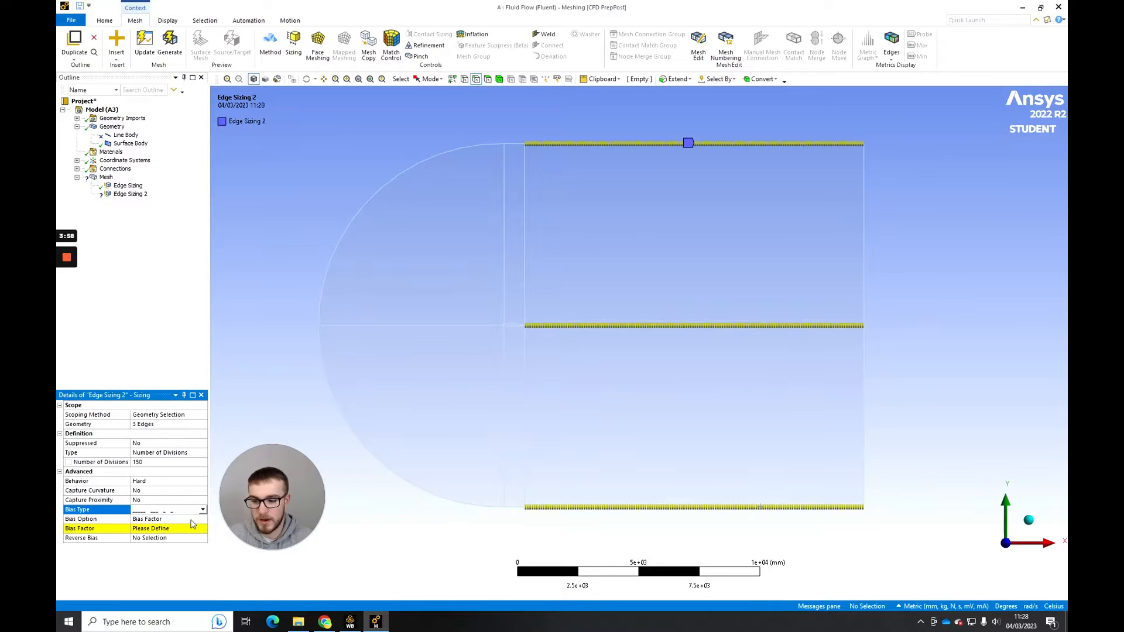
{"action": "left_click", "coordinate": [189, 529]}
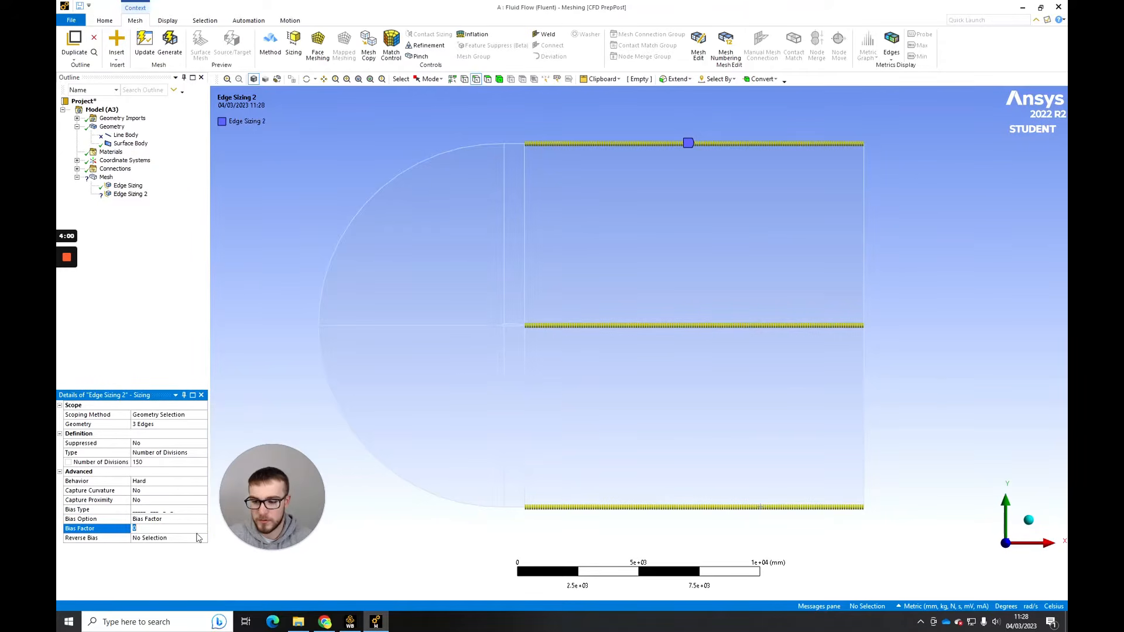
{"action": "type", "text": "300"}
{"action": "key", "text": "Return"}
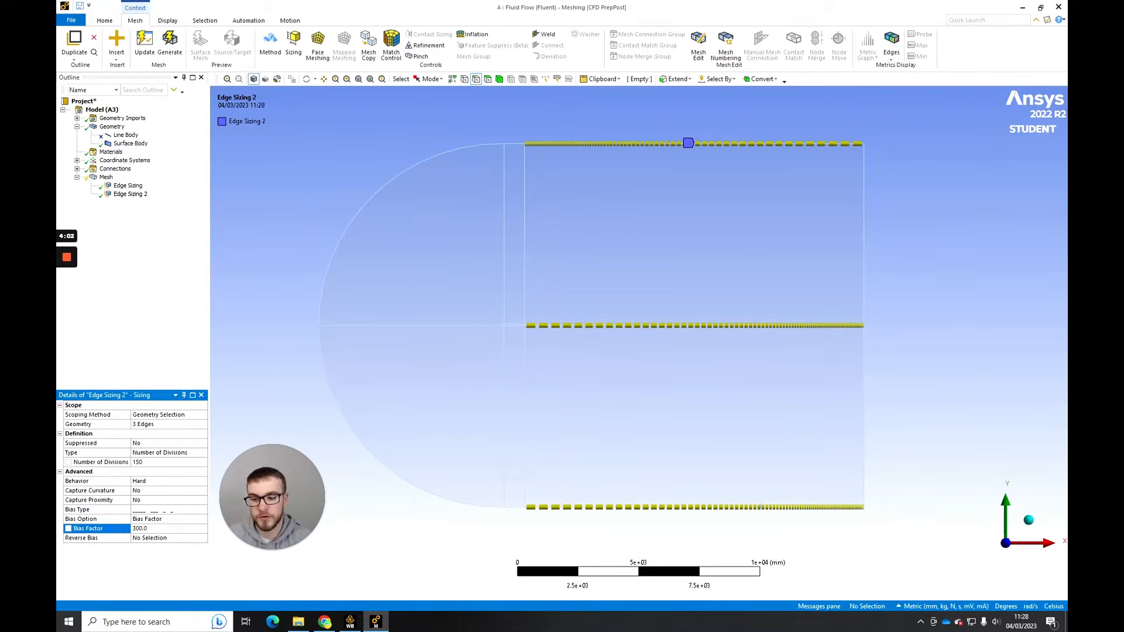
- Reverse the bias of the second edge sizing on its middle and lower horizontal edges
{"action": "left_click", "coordinate": [170, 540]}
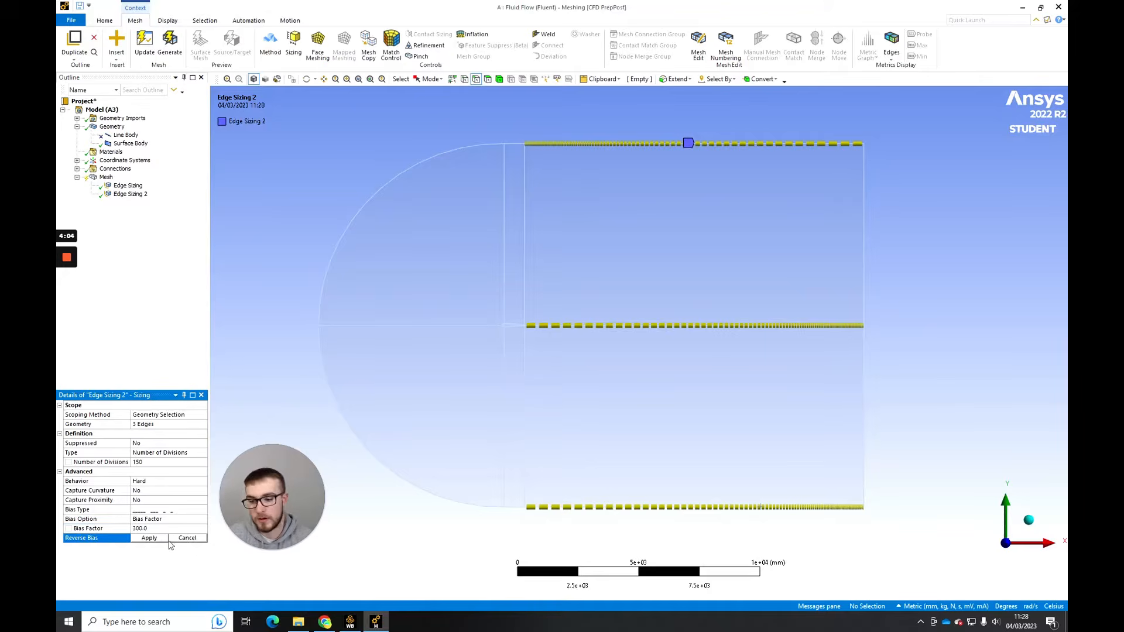
{"action": "left_click", "coordinate": [631, 324]}
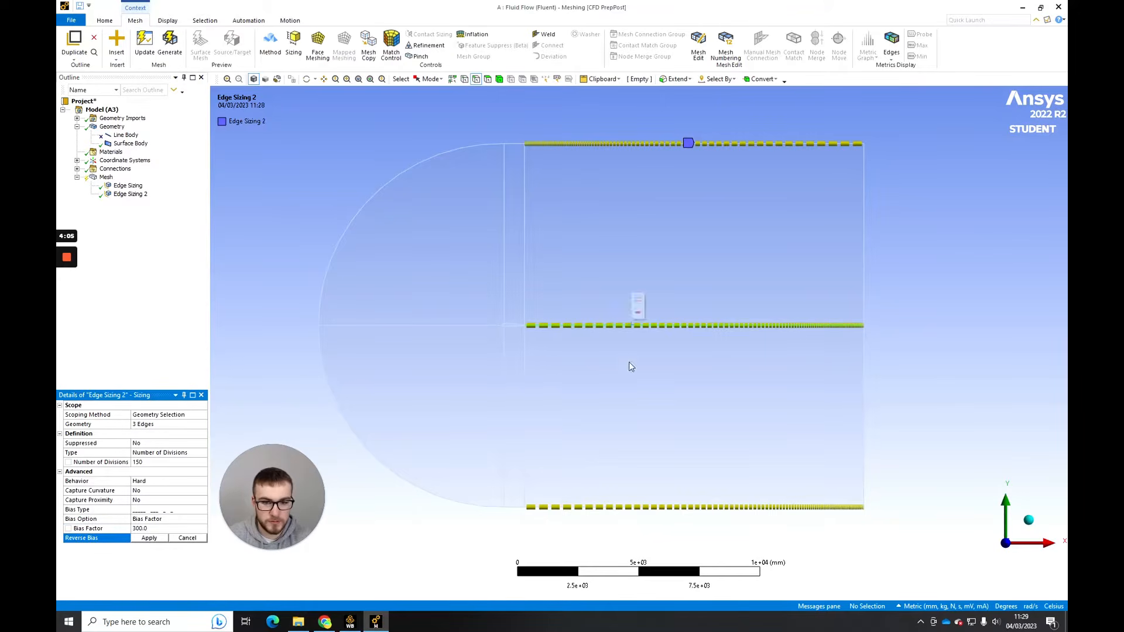
{"action": "left_click", "coordinate": [149, 538]}
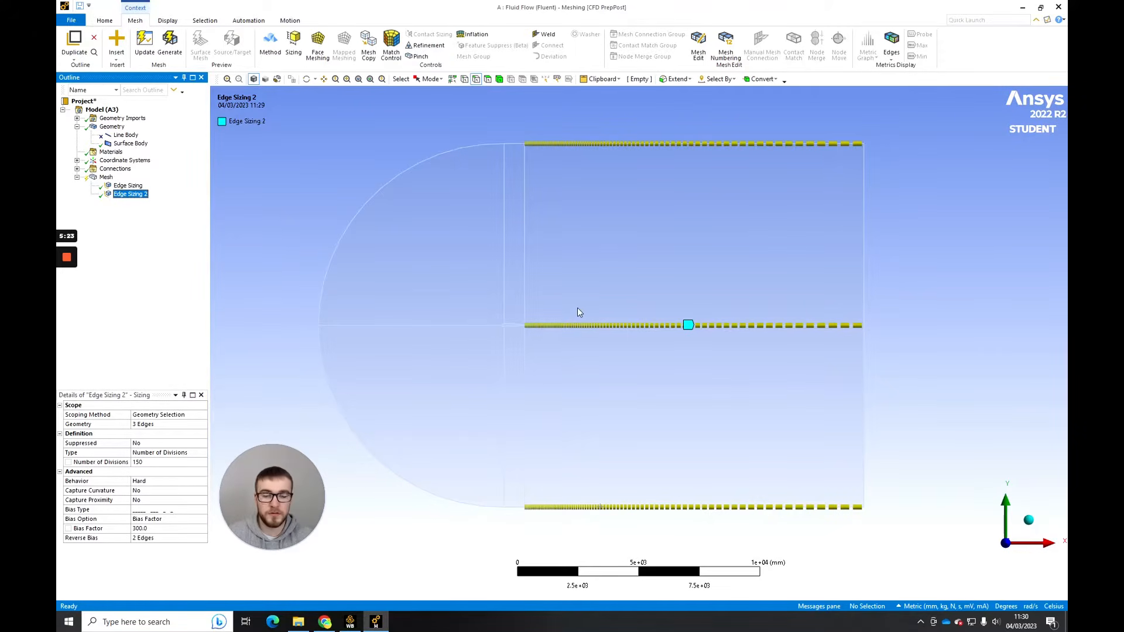
- Compare the behavior, number of divisions and bias settings of the two edge sizings
{"action": "left_click", "coordinate": [151, 481]}
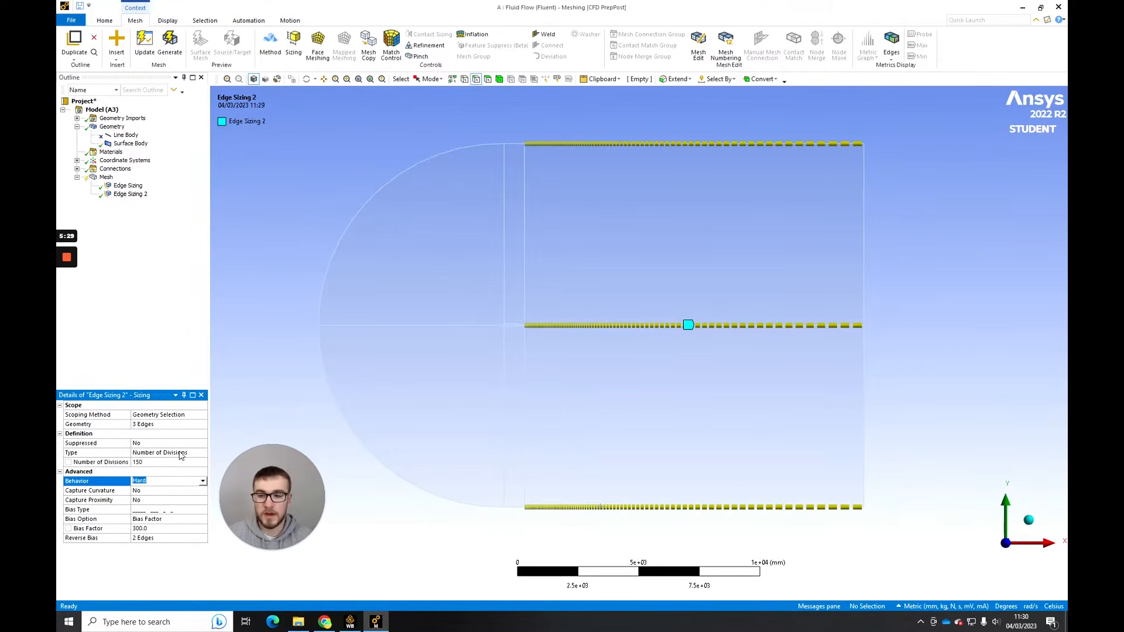
{"action": "left_click", "coordinate": [164, 463]}
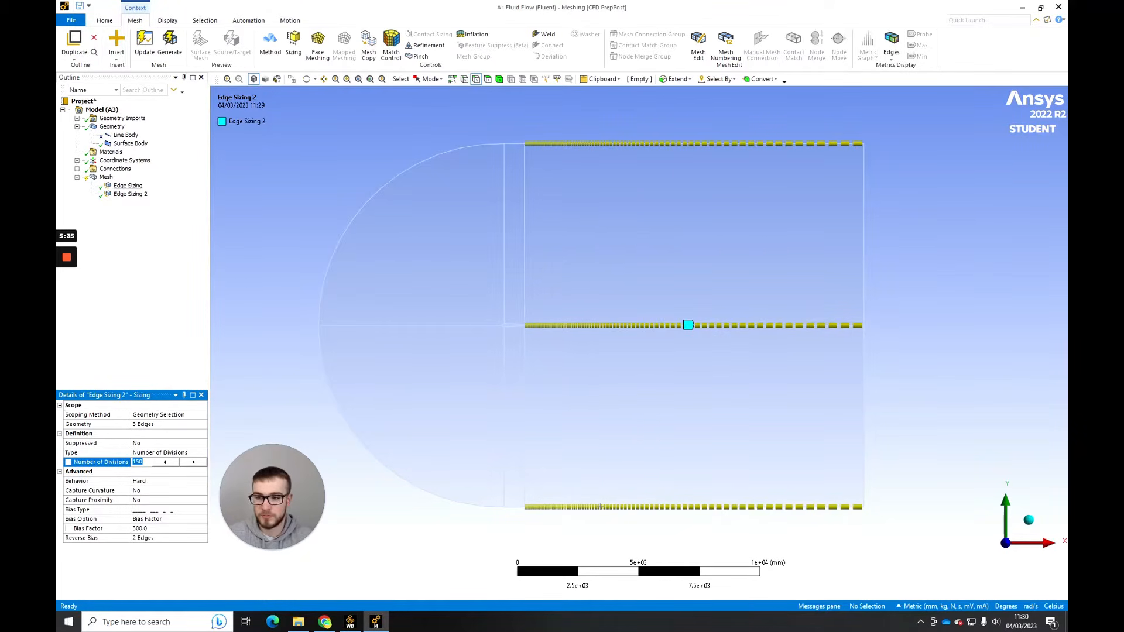
{"action": "left_click", "coordinate": [128, 186]}
{"action": "left_click", "coordinate": [148, 480]}
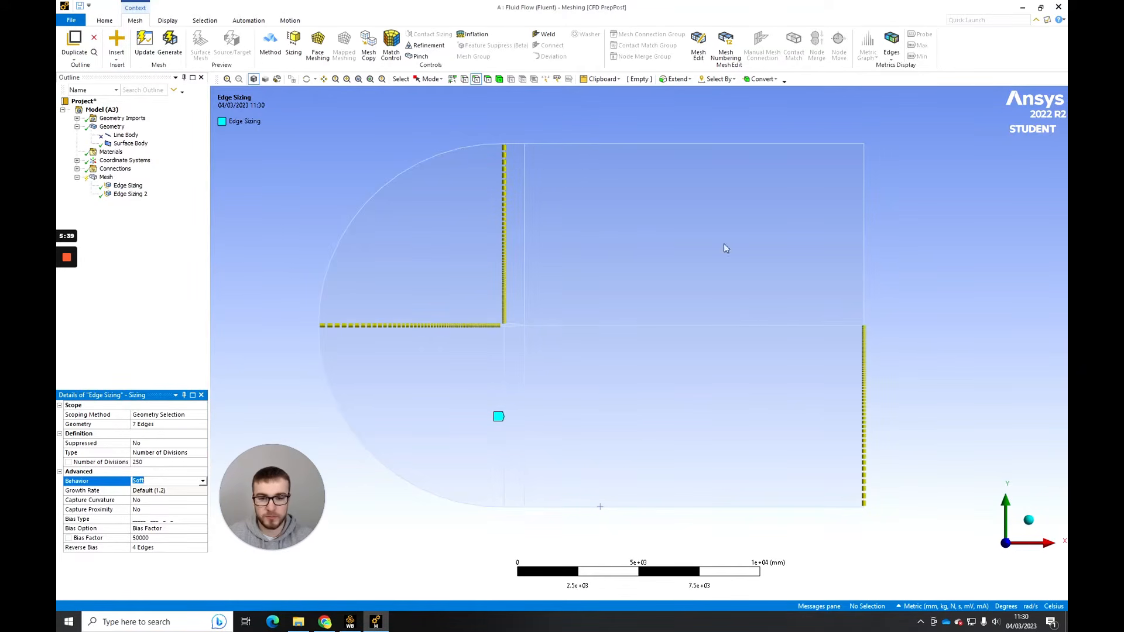
{"action": "left_click", "coordinate": [130, 194]}
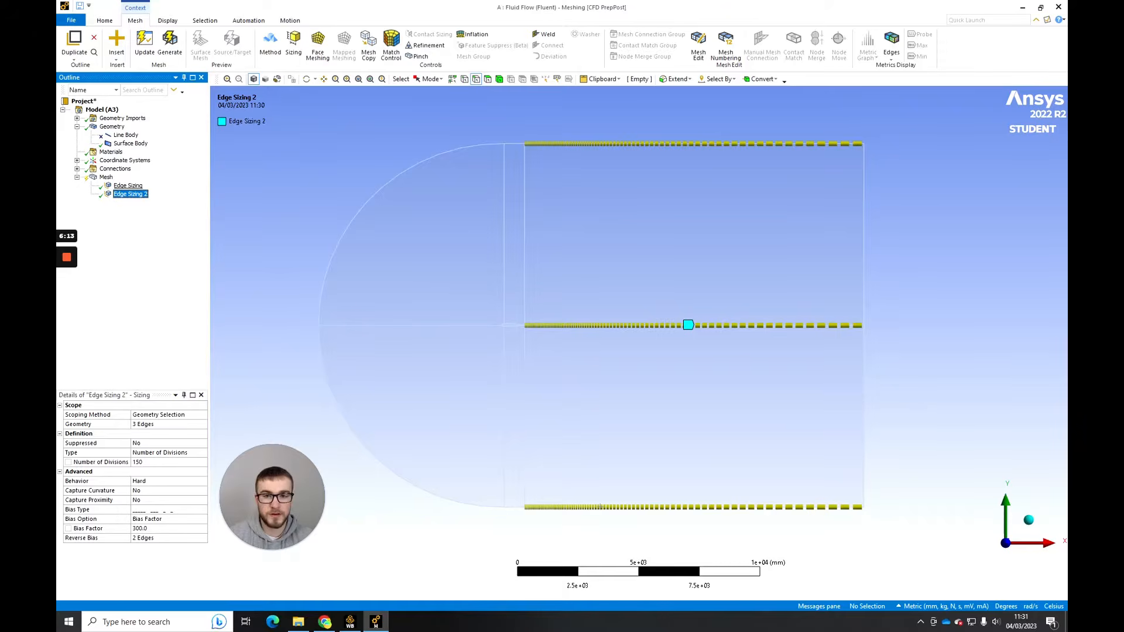
{"action": "left_click", "coordinate": [128, 186]}
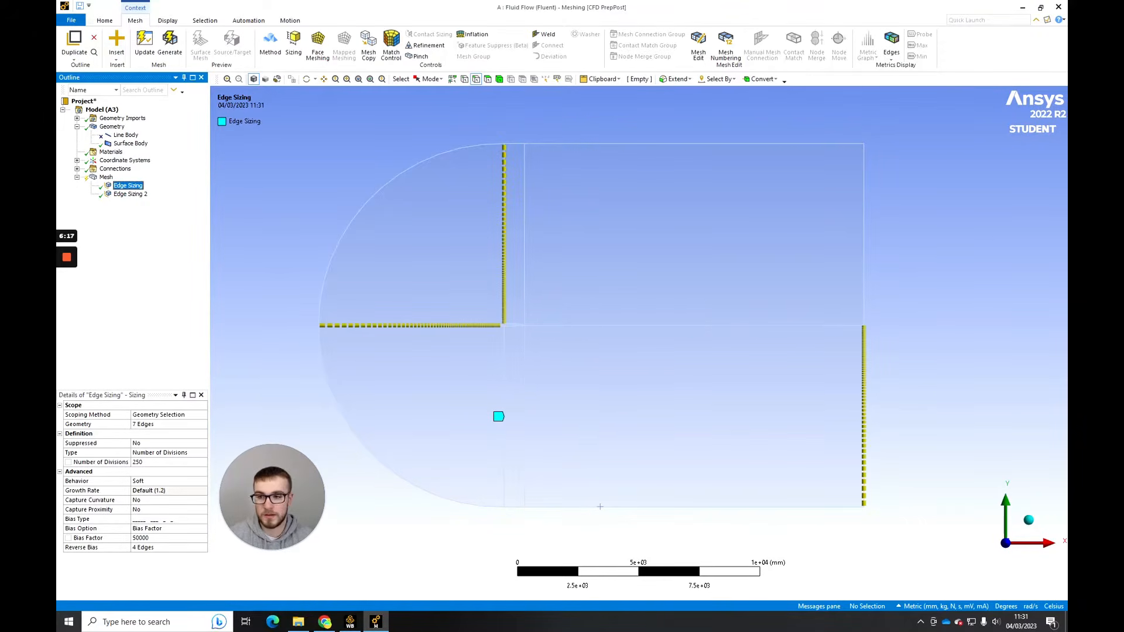
{"action": "key", "text": "Down"}
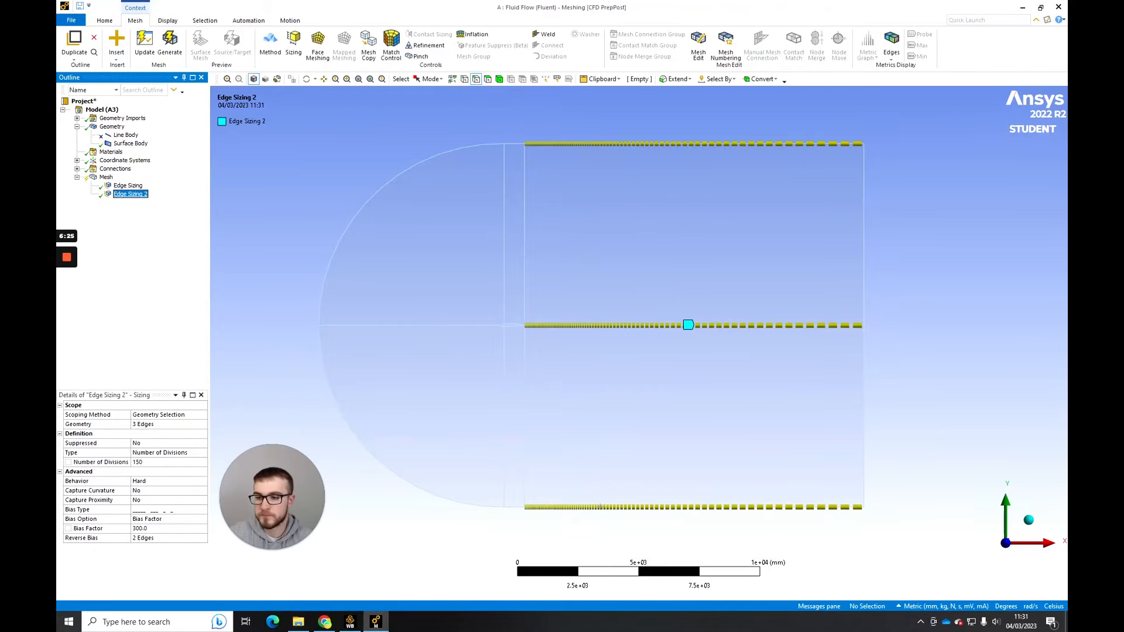
- Insert a third edge sizing on the rear airfoil surface edge and the short middle edge of the domain's lower boundary
{"action": "right_click", "coordinate": [106, 177]}
{"action": "mouse_move", "coordinate": [126, 180]}
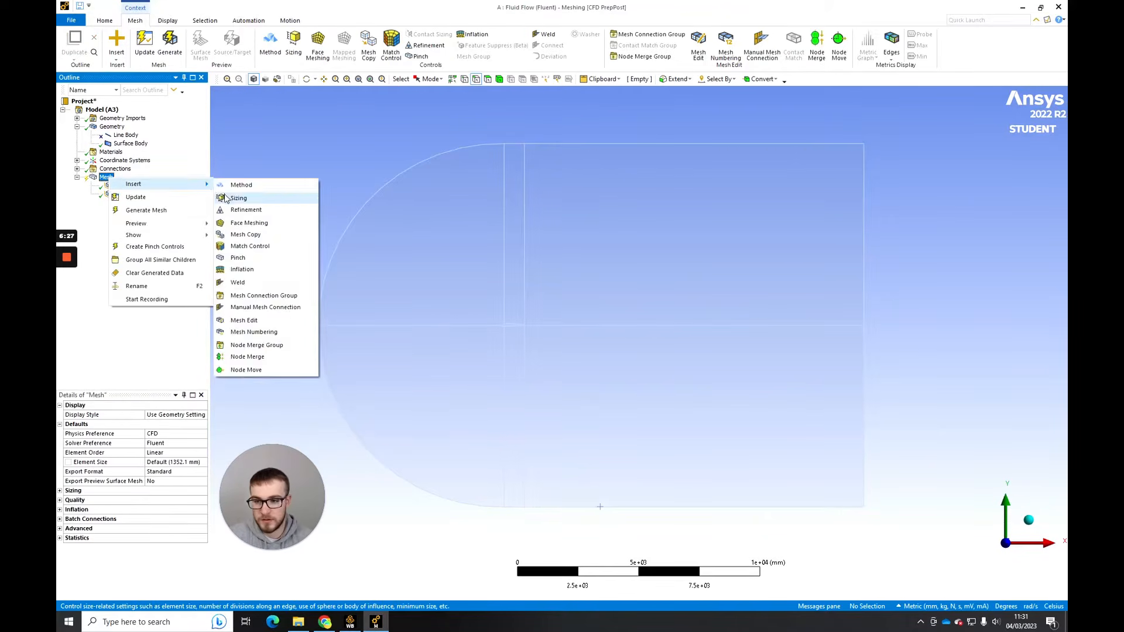
{"action": "left_click", "coordinate": [249, 193]}
{"action": "left_click", "coordinate": [515, 144]}
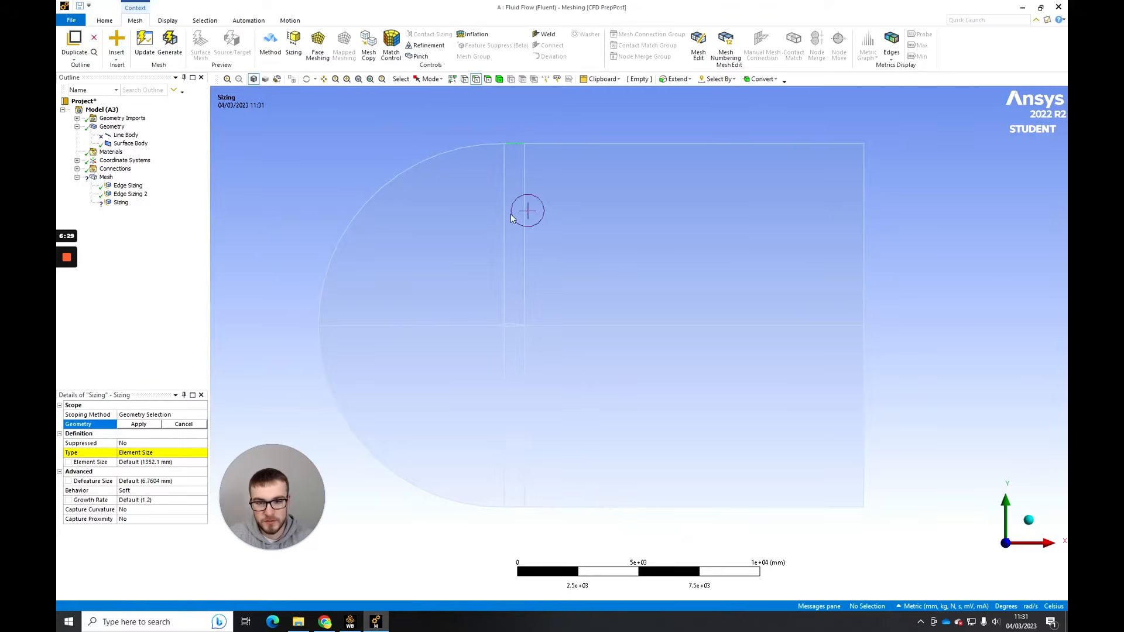
{"action": "left_click", "coordinate": [526, 322], "text": "ctrl"}
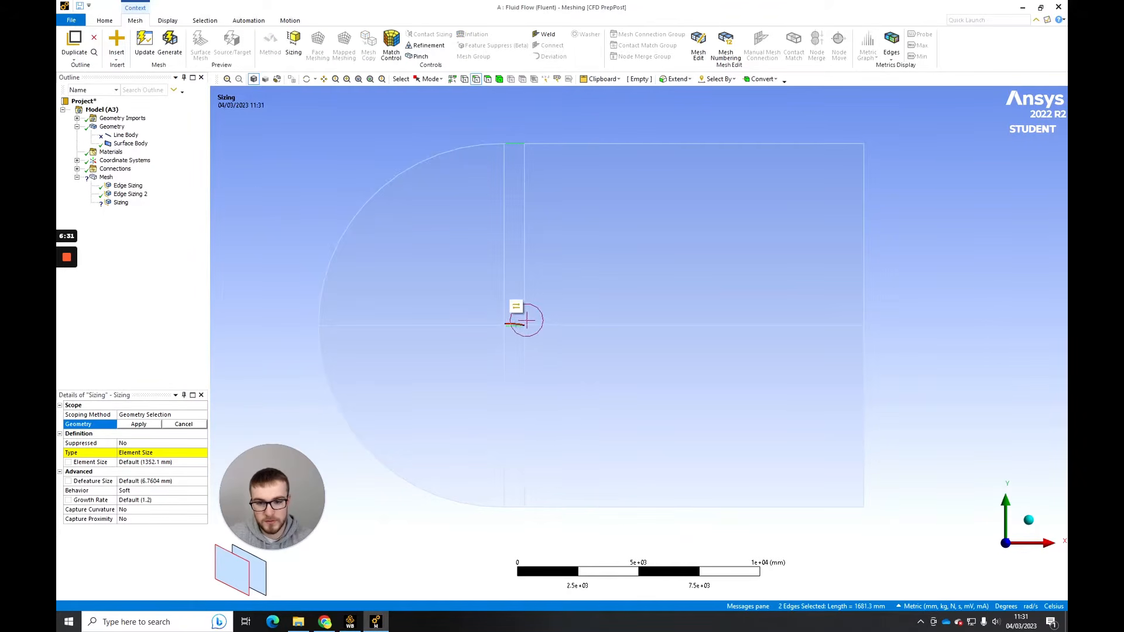
{"action": "scroll", "coordinate": [526, 321], "scroll_direction": "up", "scroll_amount": 3}
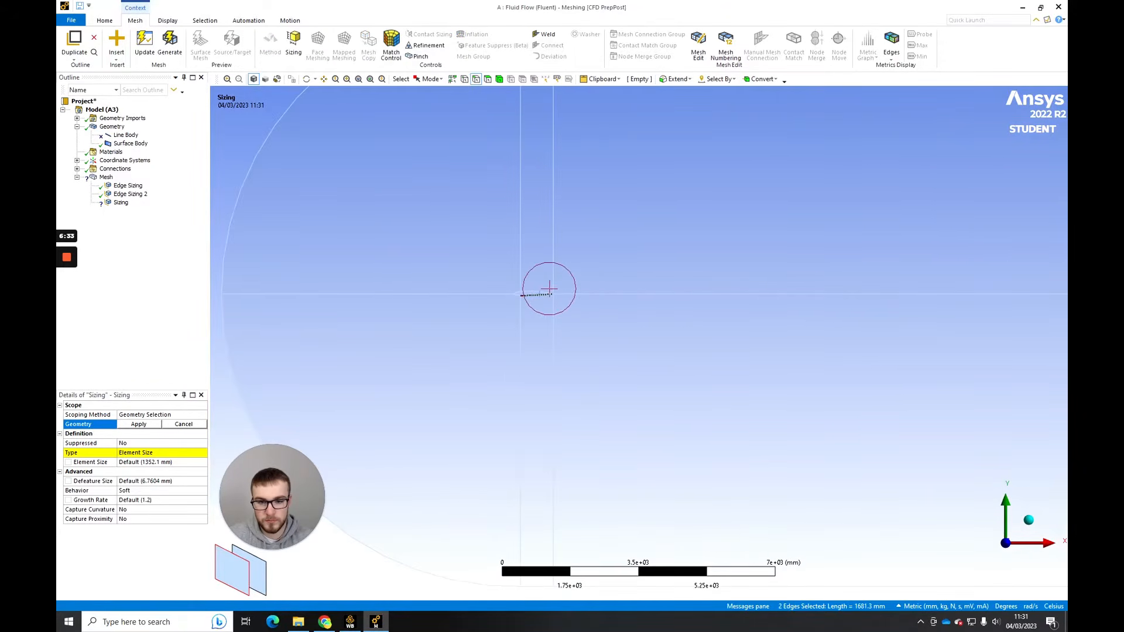
{"action": "left_click", "coordinate": [549, 285]}
{"action": "middle_click_drag", "start_coordinate": [542, 435], "coordinate": [542, 265], "text": "ctrl"}
{"action": "left_click", "coordinate": [540, 423], "text": "ctrl"}
{"action": "left_click", "coordinate": [139, 424]}
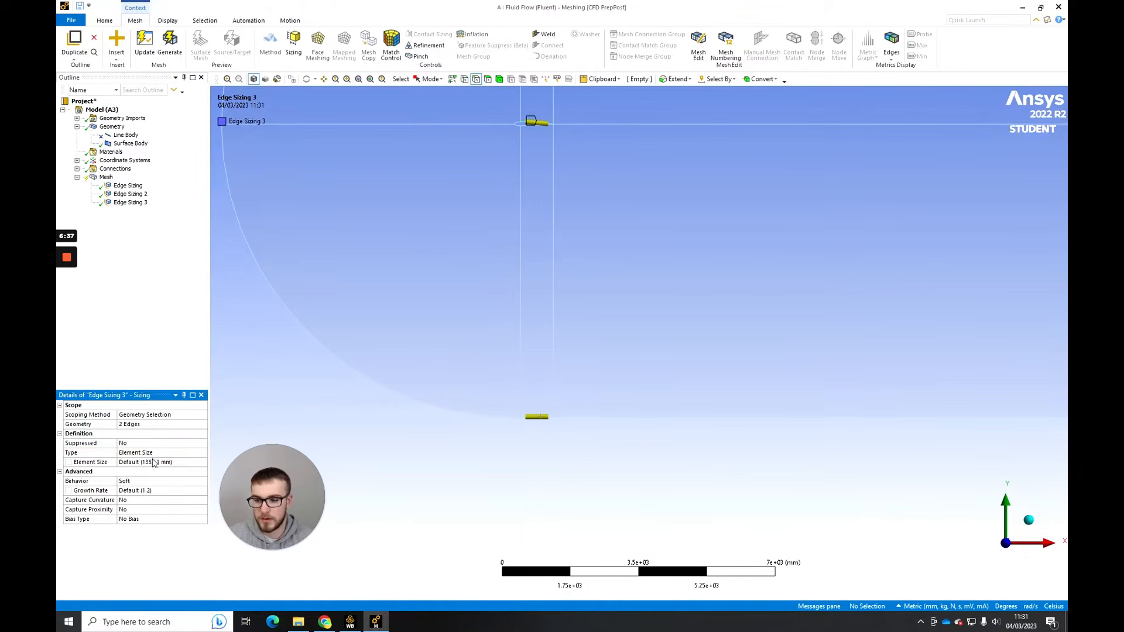
- Define the third edge sizing by number of divisions, with 150 divisions and Hard behavior
{"action": "left_click", "coordinate": [140, 452]}
{"action": "left_click", "coordinate": [203, 454]}
{"action": "left_click", "coordinate": [165, 466]}
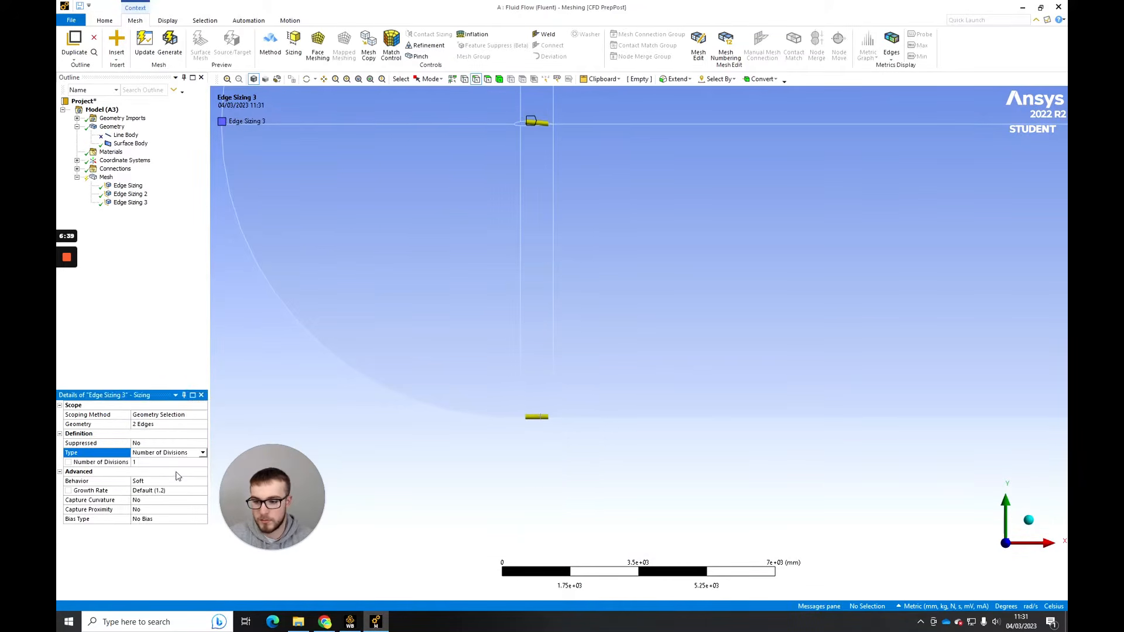
{"action": "left_click", "coordinate": [165, 467]}
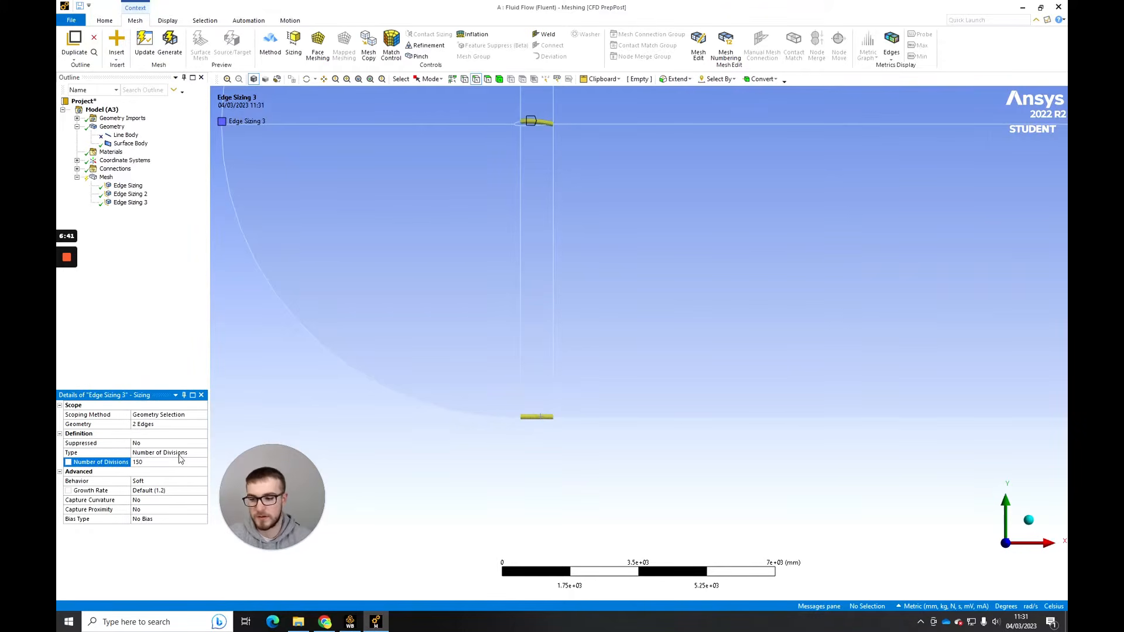
{"action": "left_click", "coordinate": [203, 481]}
{"action": "left_click", "coordinate": [202, 481]}
{"action": "left_click", "coordinate": [187, 497]}
{"action": "scroll", "coordinate": [466, 286], "scroll_direction": "down", "scroll_amount": 5}
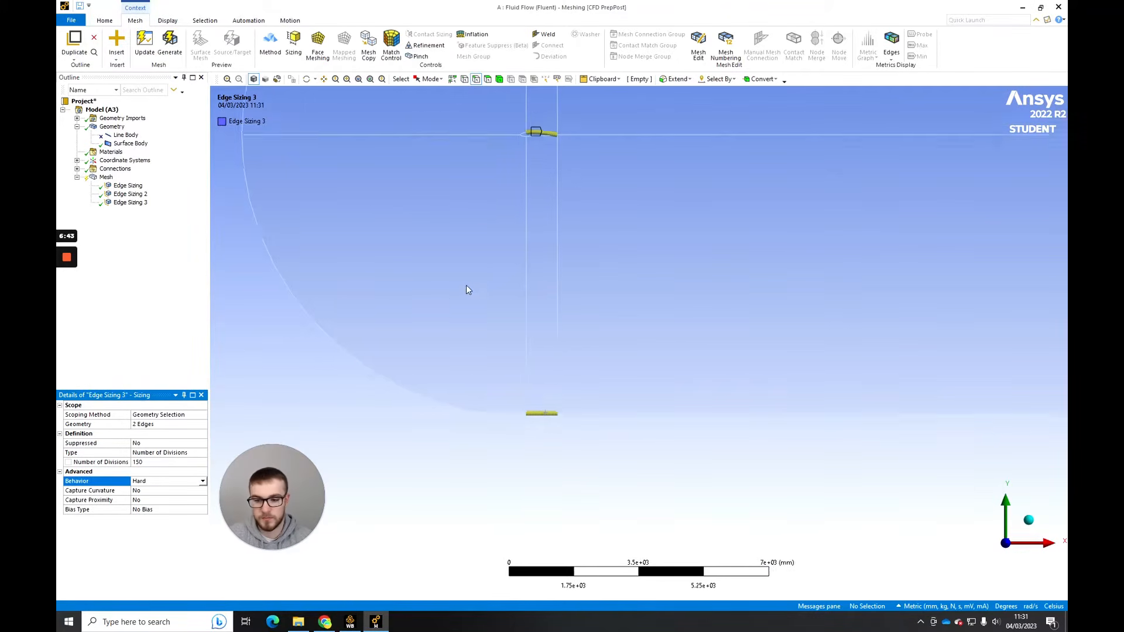
{"action": "middle_click_drag", "start_coordinate": [555, 245], "coordinate": [566, 360], "text": "ctrl"}
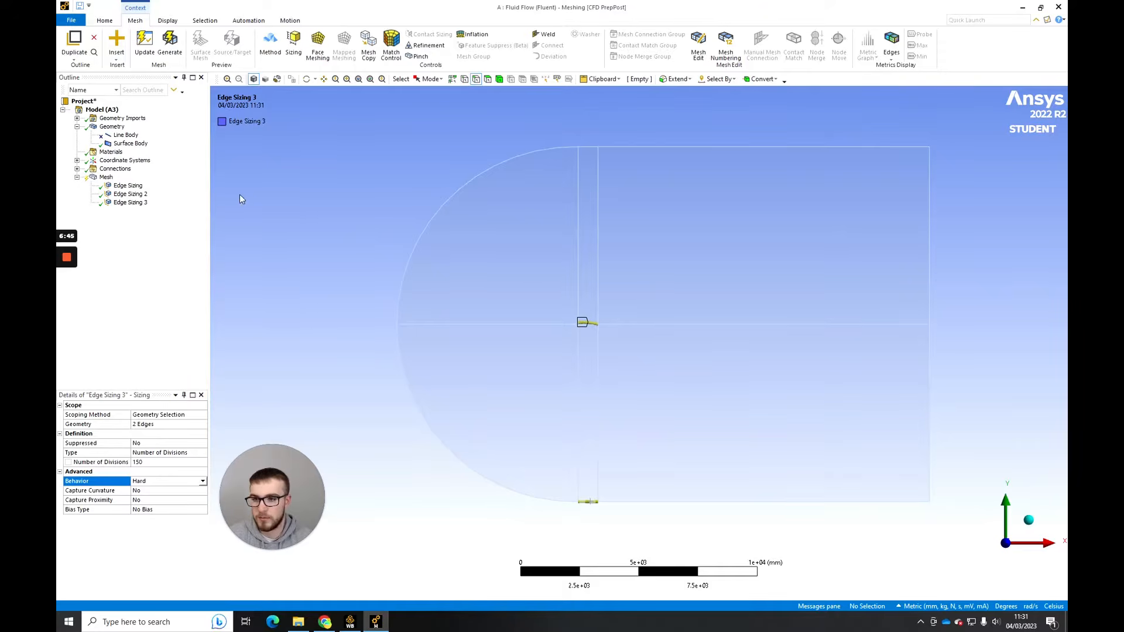
- Insert a fourth edge sizing on the two inlet arcs and the two airfoil leading-edge curves
{"action": "right_click", "coordinate": [111, 176]}
{"action": "mouse_move", "coordinate": [138, 183]}
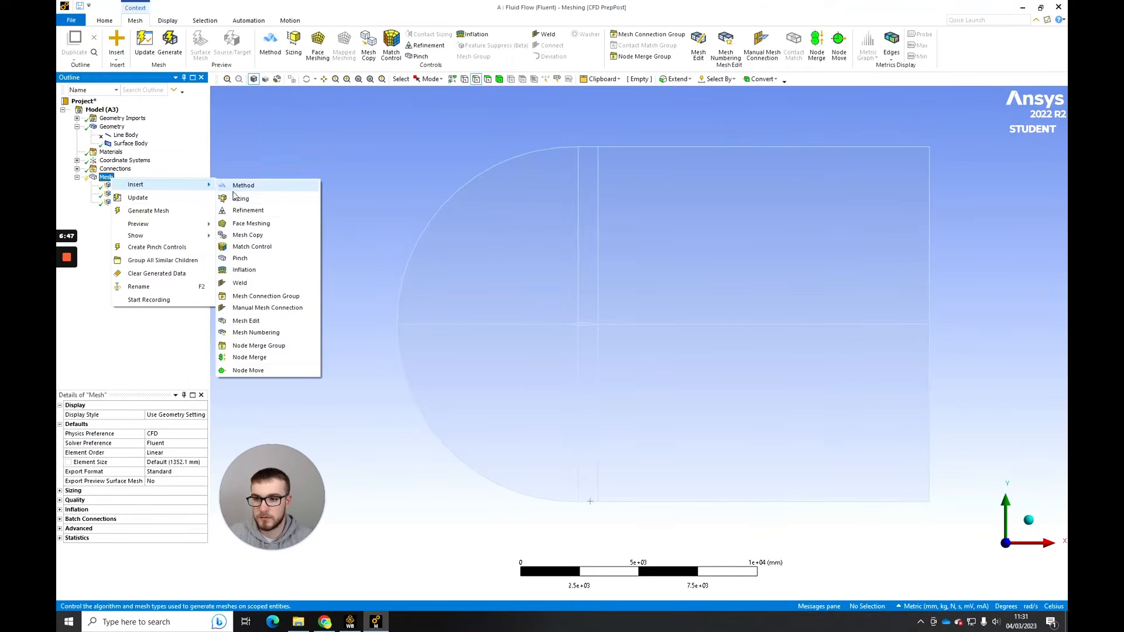
{"action": "left_click", "coordinate": [275, 197]}
{"action": "left_click", "coordinate": [488, 177]}
{"action": "scroll", "coordinate": [562, 316], "scroll_direction": "up", "scroll_amount": 3}
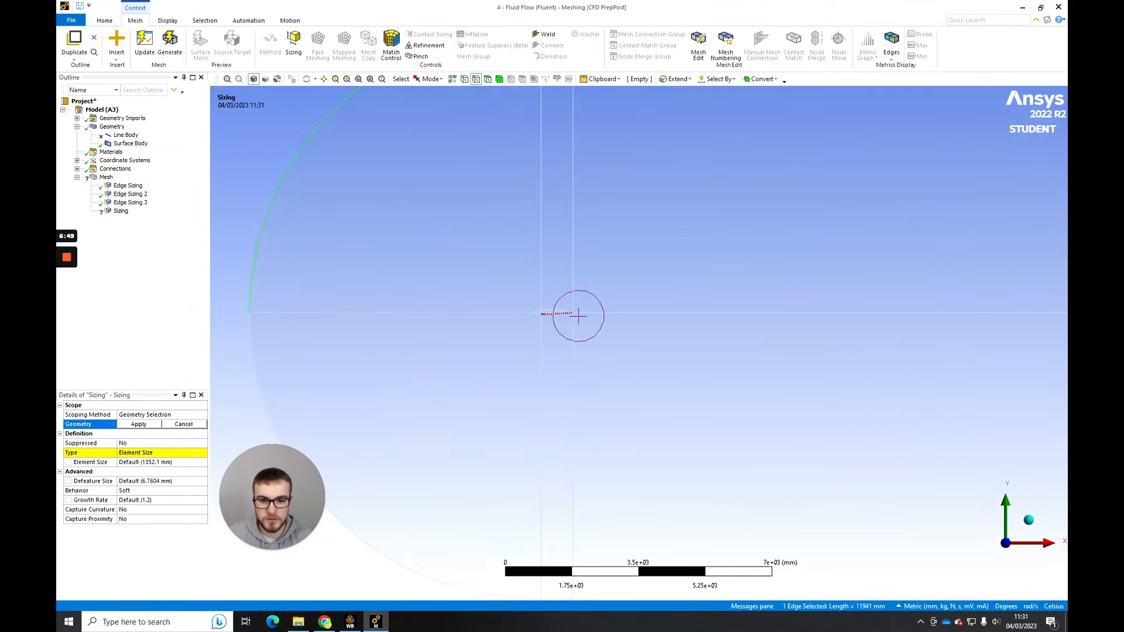
{"action": "scroll", "coordinate": [535, 306], "scroll_direction": "up", "scroll_amount": 2}
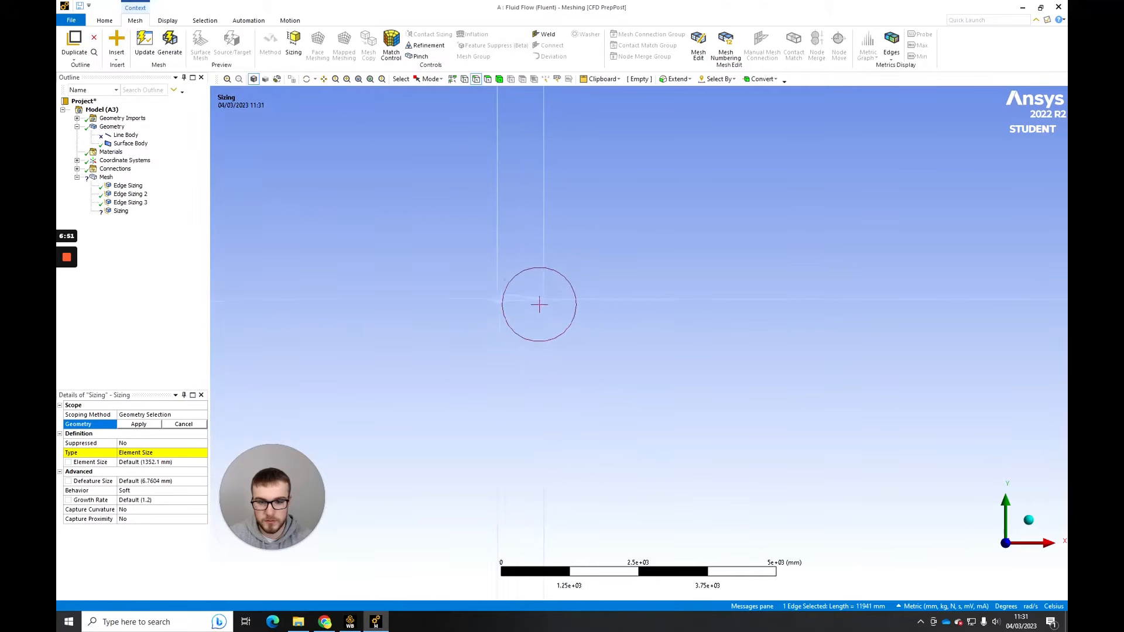
{"action": "scroll", "coordinate": [629, 278], "scroll_direction": "up", "scroll_amount": 5}
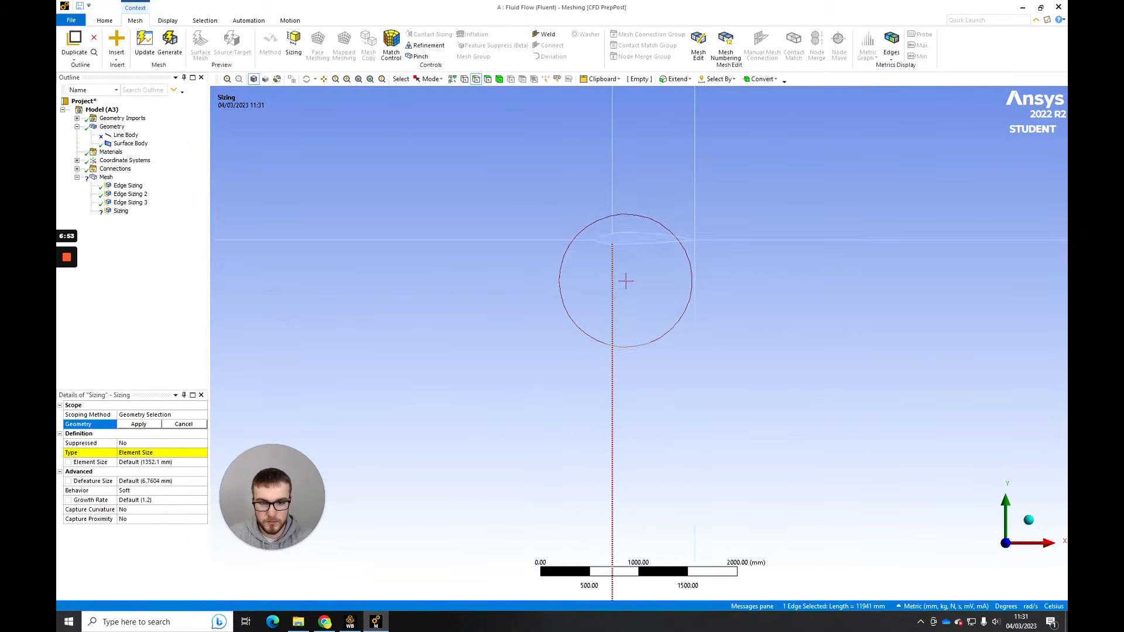
{"action": "left_click", "coordinate": [594, 188], "text": "ctrl"}
{"action": "left_click", "coordinate": [591, 200], "text": "ctrl"}
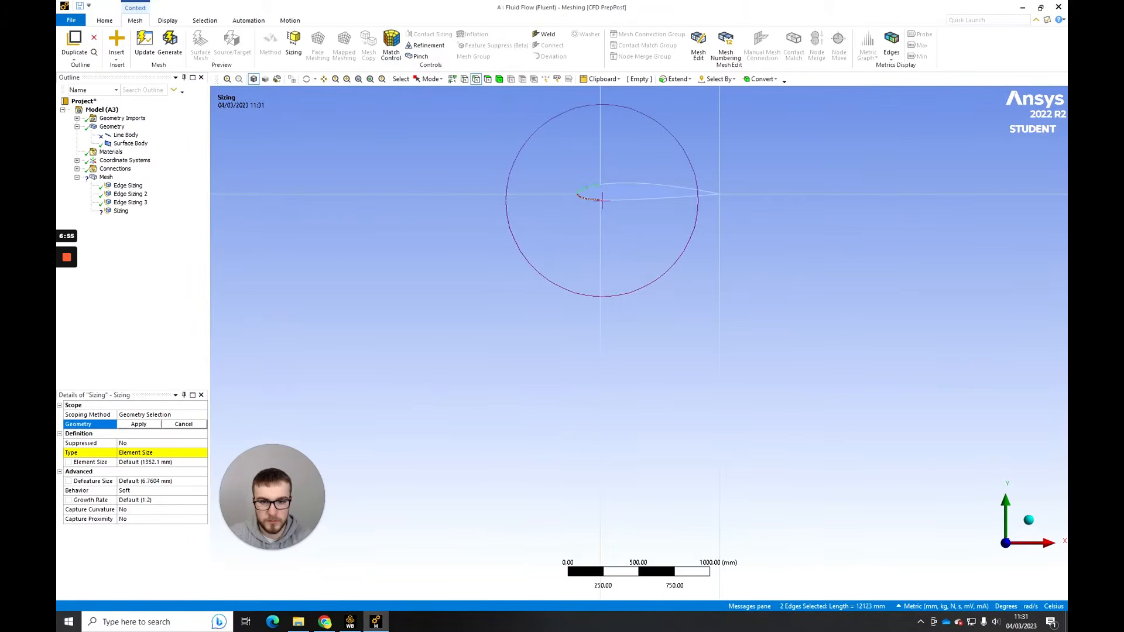
{"action": "scroll", "coordinate": [462, 371], "scroll_direction": "down", "scroll_amount": 2}
{"action": "scroll", "coordinate": [457, 373], "scroll_direction": "down", "scroll_amount": 3}
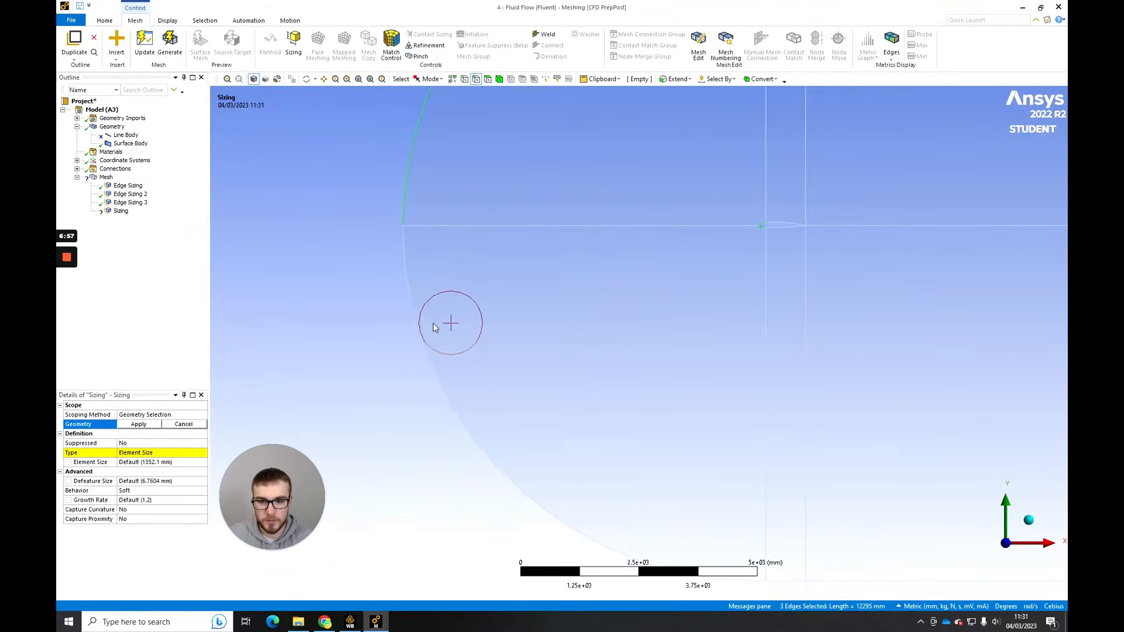
{"action": "left_click", "coordinate": [433, 318], "text": "ctrl"}
{"action": "left_click", "coordinate": [139, 424]}
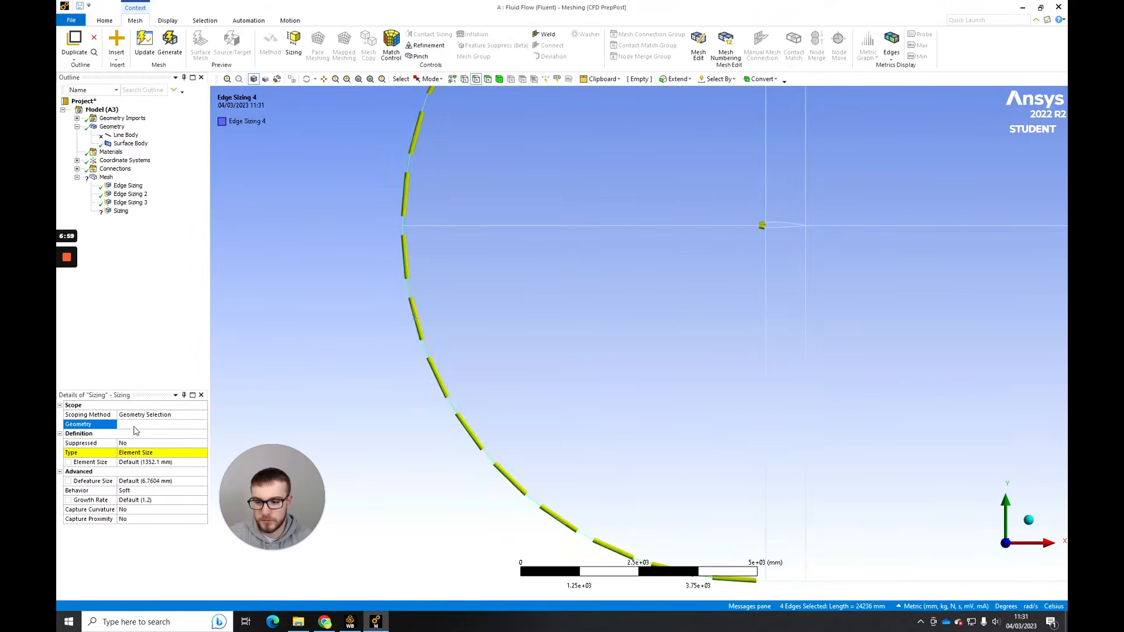
- Define the fourth edge sizing by number of divisions, with 100 divisions and Hard behavior
{"action": "left_click", "coordinate": [202, 454]}
{"action": "left_click", "coordinate": [179, 471]}
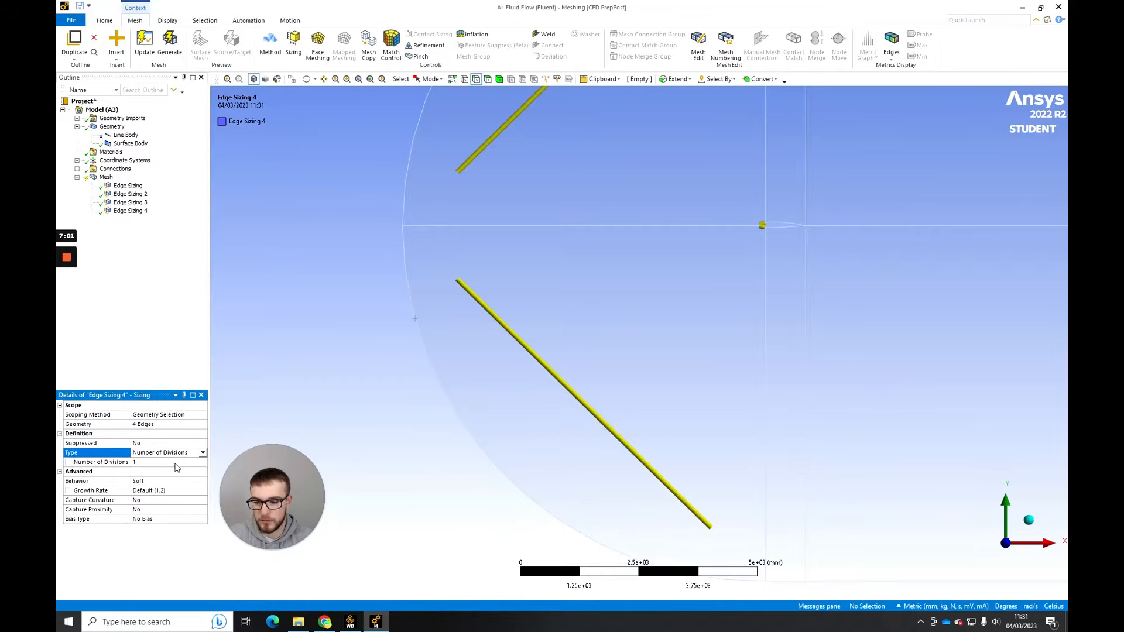
{"action": "left_click", "coordinate": [179, 462]}
{"action": "type", "text": "00"}
{"action": "key", "text": "Return"}
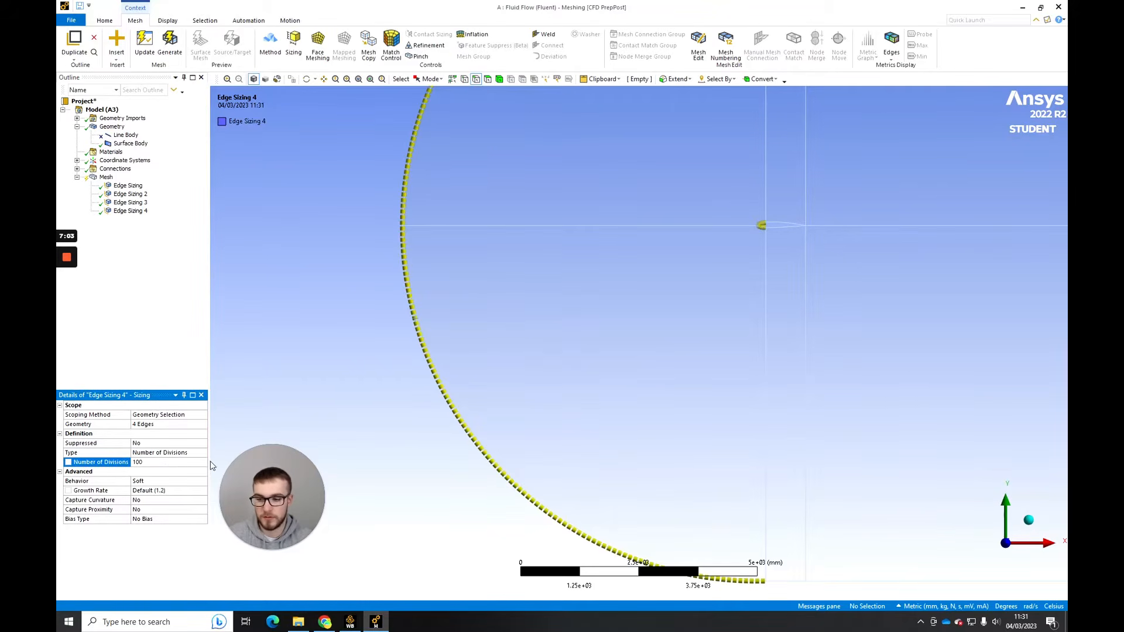
{"action": "left_click", "coordinate": [169, 480]}
{"action": "left_click", "coordinate": [202, 480]}
{"action": "left_click", "coordinate": [153, 500]}
{"action": "scroll", "coordinate": [613, 293], "scroll_direction": "down", "scroll_amount": 3}
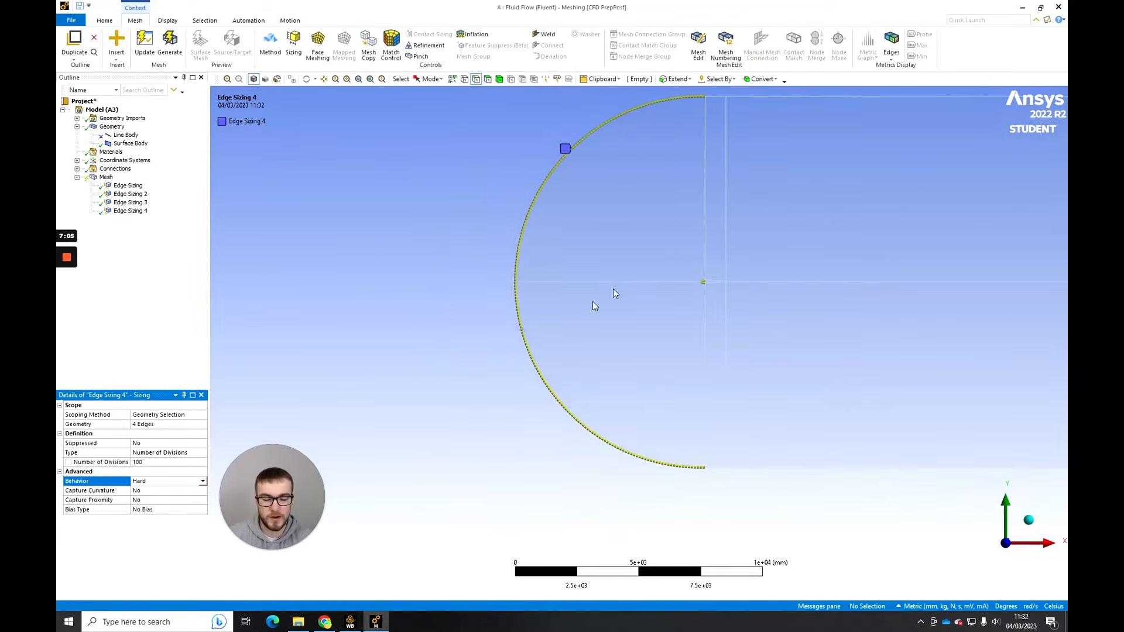
{"action": "middle_click_drag", "start_coordinate": [799, 282], "coordinate": [661, 301], "text": "ctrl"}
- Apply quadrilateral mapped face meshing to all six faces of the fluid domain and generate the mesh
{"action": "left_click", "coordinate": [106, 177]}
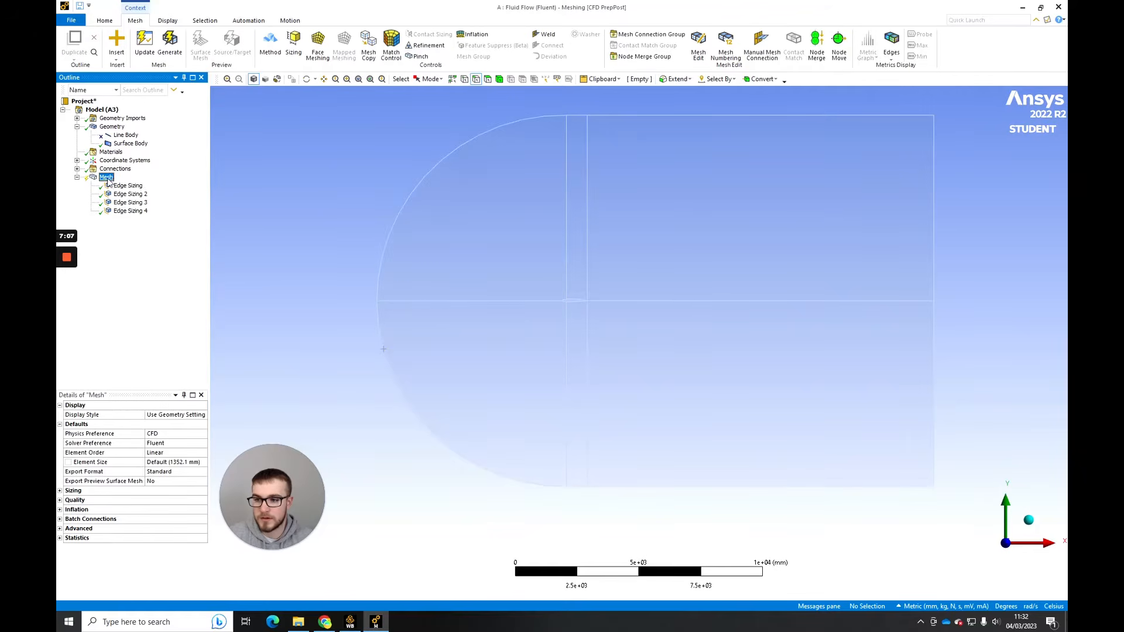
{"action": "right_click", "coordinate": [107, 177]}
{"action": "mouse_move", "coordinate": [141, 184]}
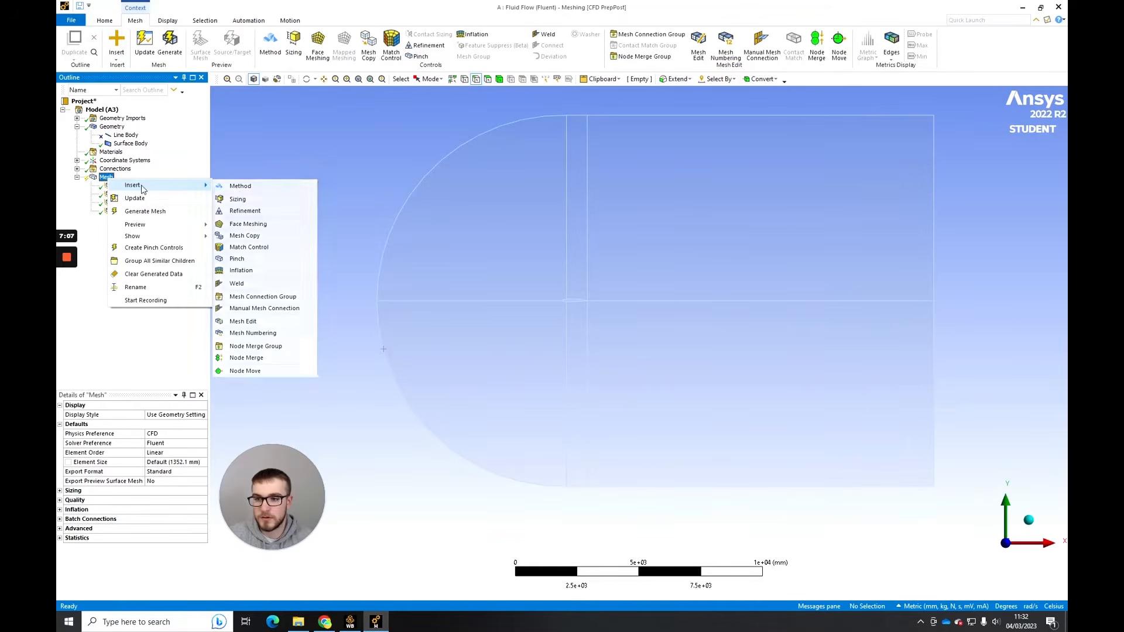
{"action": "left_click", "coordinate": [248, 224]}
{"action": "key", "text": "ctrl+a"}
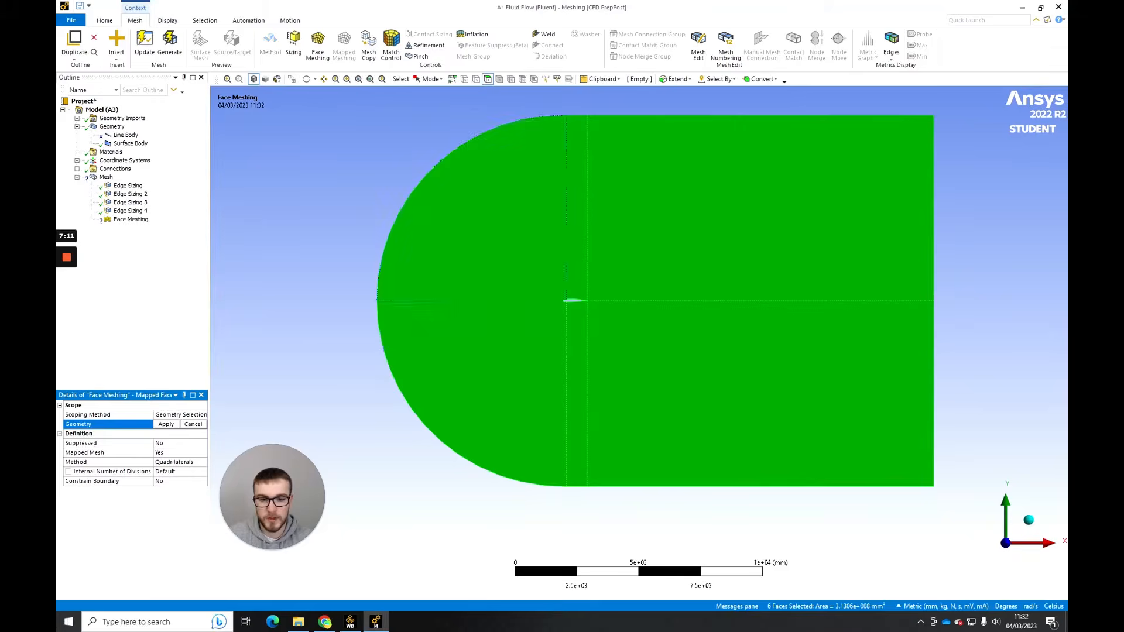
{"action": "left_click", "coordinate": [339, 241]}
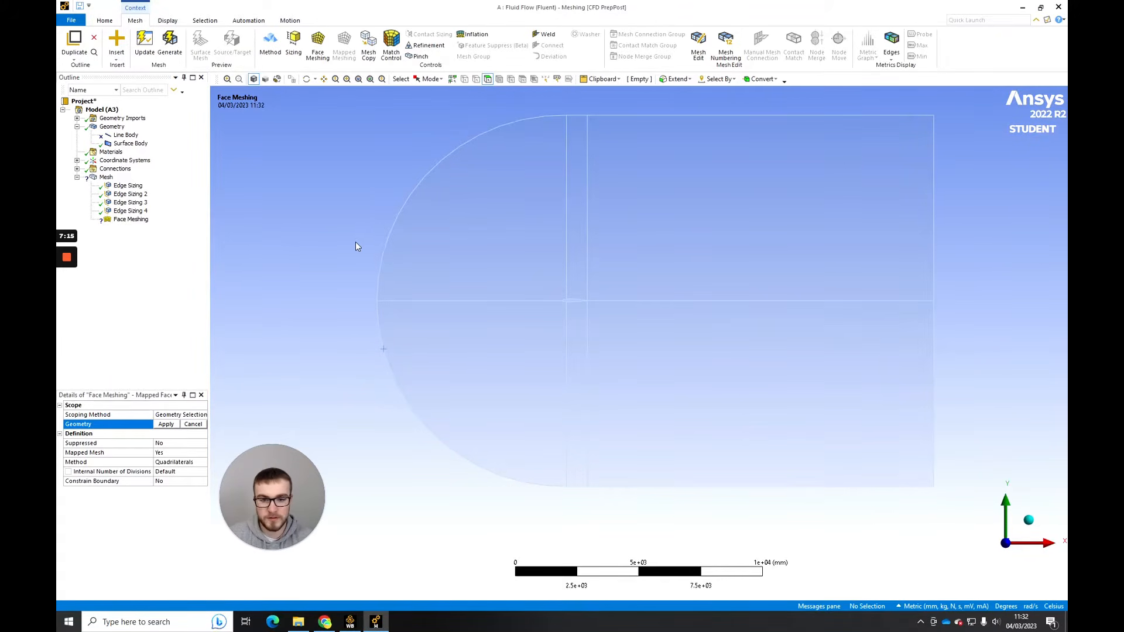
{"action": "key", "text": "ctrl+a"}
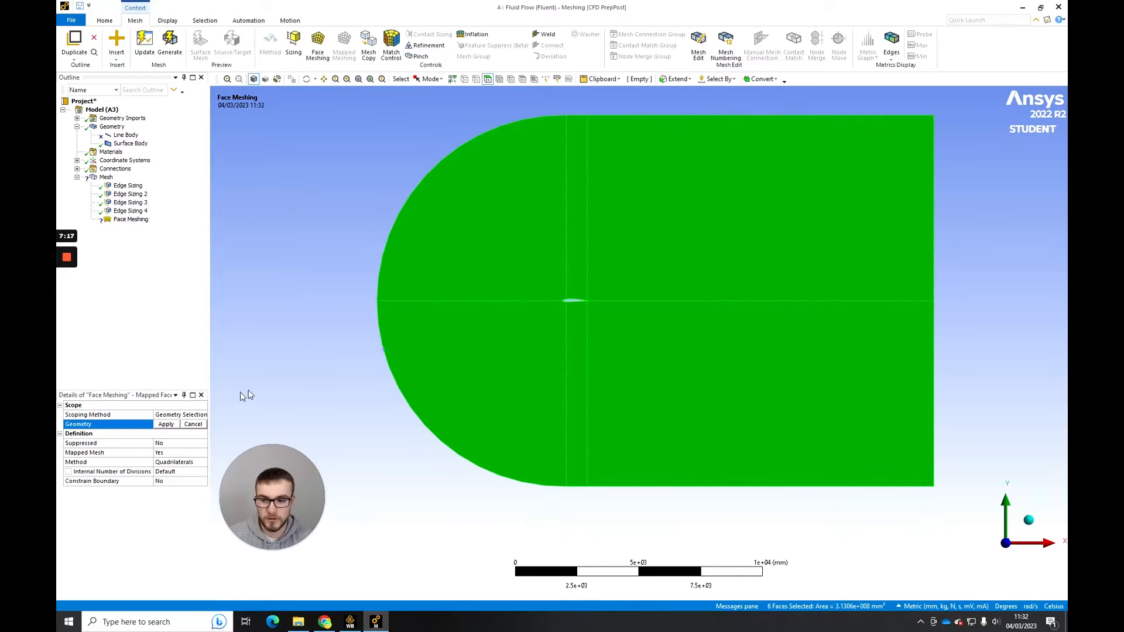
{"action": "left_click", "coordinate": [166, 424]}
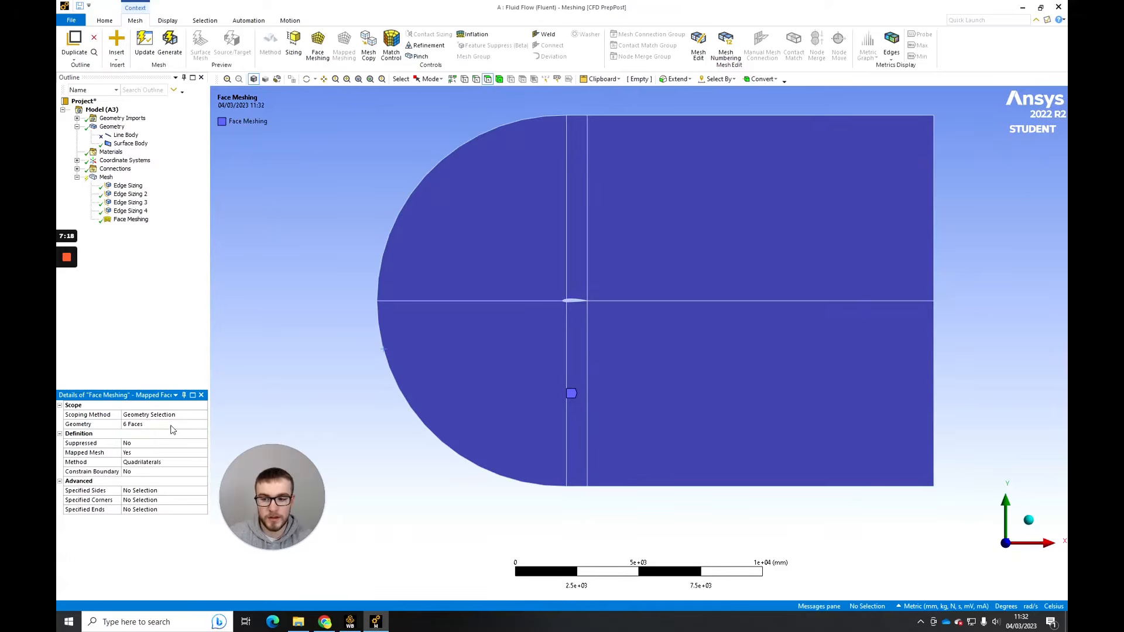
{"action": "left_click", "coordinate": [170, 53]}
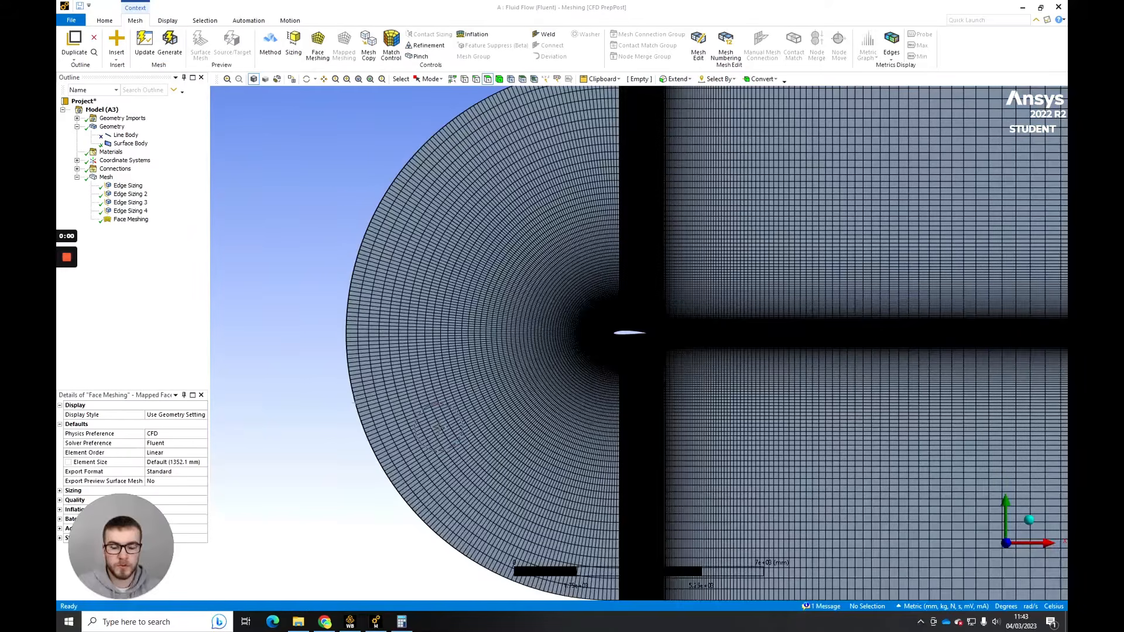
- Examine the generated mesh across the wake region and close around the airfoil
{"action": "scroll", "coordinate": [831, 321], "scroll_direction": "up", "scroll_amount": 1}
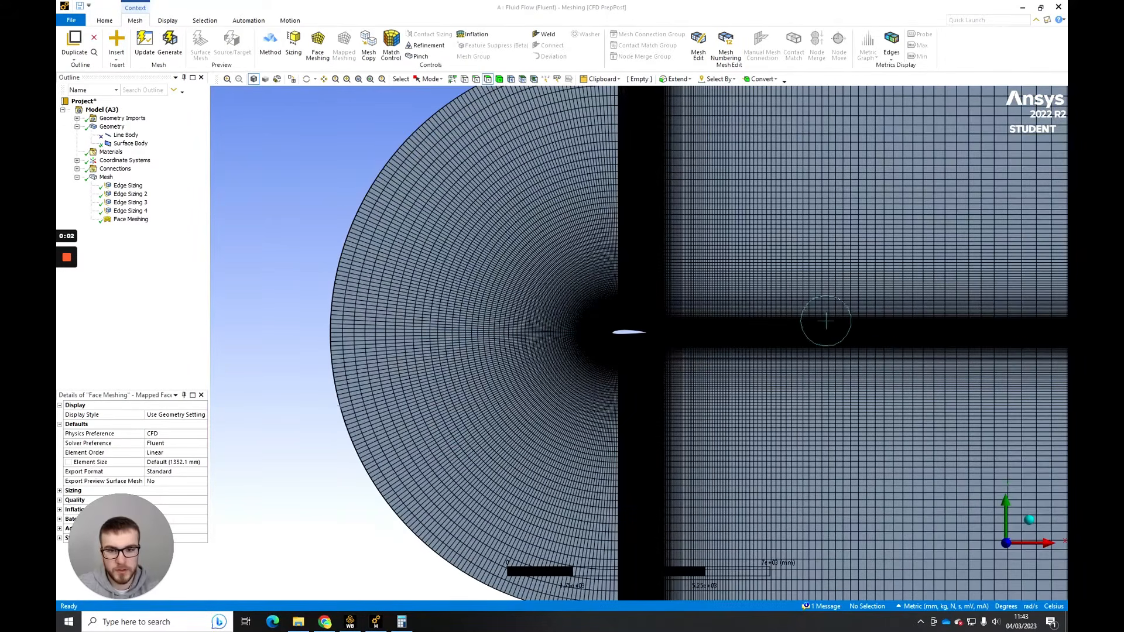
{"action": "middle_click_drag", "start_coordinate": [834, 358], "coordinate": [672, 322], "text": "ctrl"}
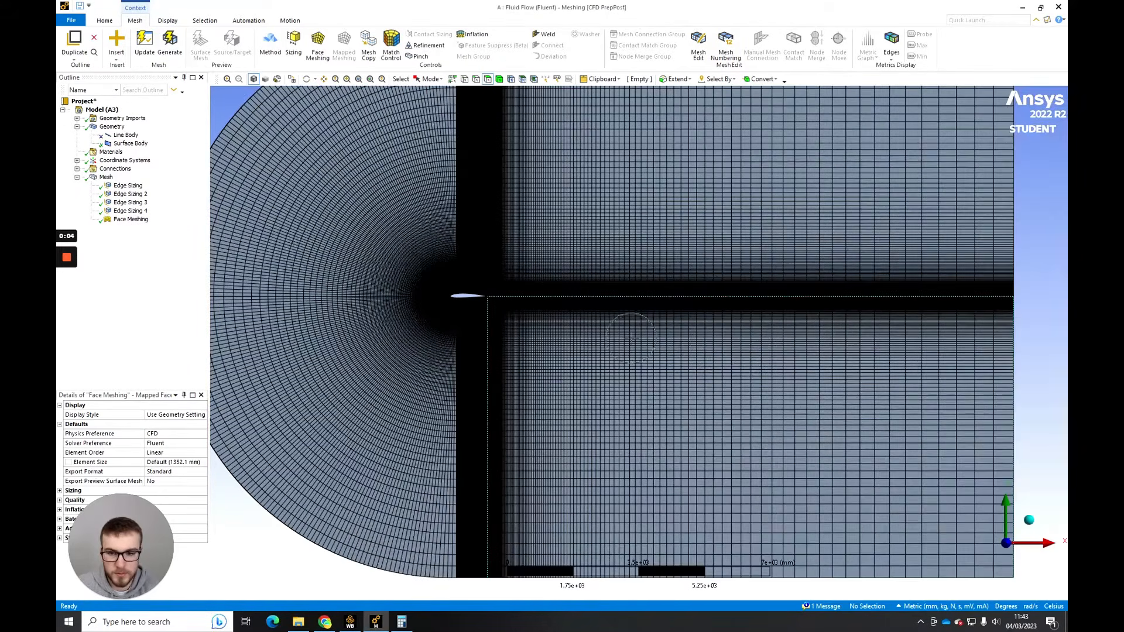
{"action": "scroll", "coordinate": [481, 293], "scroll_direction": "up", "scroll_amount": 2}
{"action": "middle_click_drag", "start_coordinate": [469, 293], "coordinate": [659, 293], "text": "ctrl"}
{"action": "scroll", "coordinate": [589, 274], "scroll_direction": "up", "scroll_amount": 2}
{"action": "scroll", "coordinate": [589, 274], "scroll_direction": "up", "scroll_amount": 5}
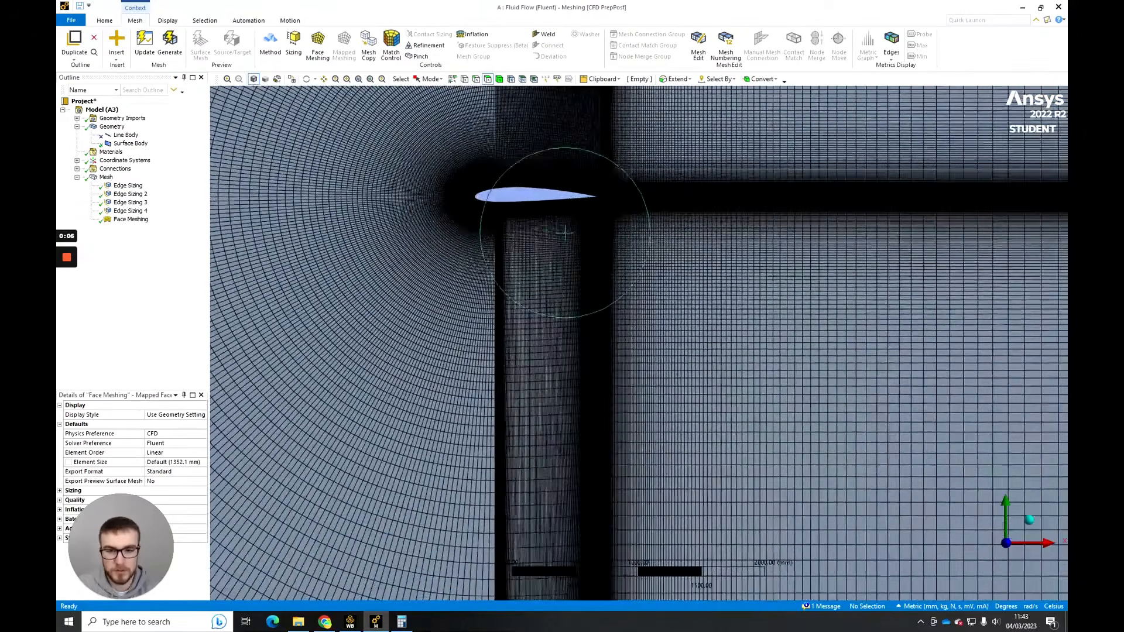
{"action": "scroll", "coordinate": [621, 414], "scroll_direction": "up", "scroll_amount": 4}
{"action": "middle_click_drag", "start_coordinate": [497, 195], "coordinate": [684, 289], "text": "ctrl"}
{"action": "scroll", "coordinate": [612, 351], "scroll_direction": "up", "scroll_amount": 2}
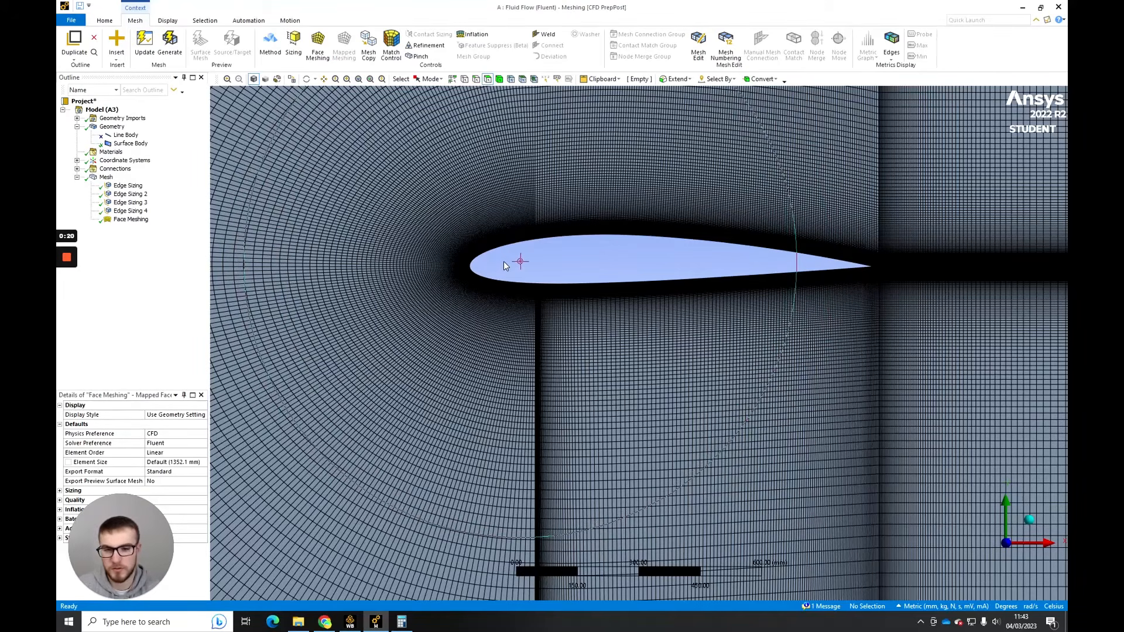
- Inspect the cell spacing along the vertical block boundary below the airfoil's leading part and around the airfoil surface
{"action": "middle_click_drag", "start_coordinate": [575, 378], "coordinate": [581, 301], "text": "ctrl"}
{"action": "scroll", "coordinate": [581, 301], "scroll_direction": "up", "scroll_amount": 5}
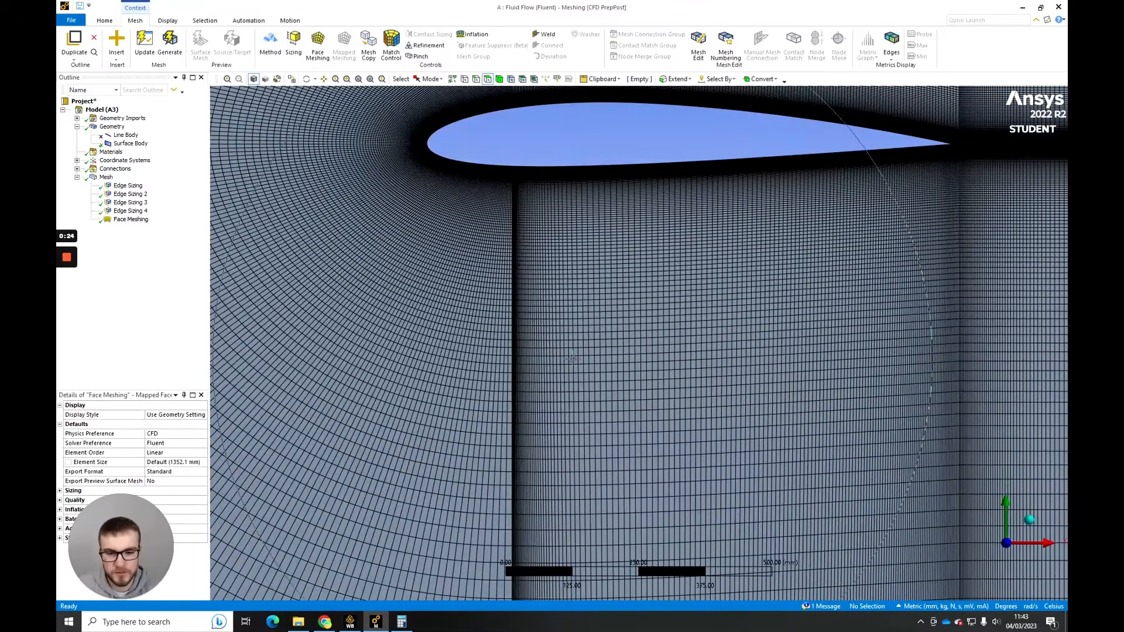
{"action": "scroll", "coordinate": [550, 345], "scroll_direction": "up", "scroll_amount": 5}
{"action": "scroll", "coordinate": [552, 329], "scroll_direction": "up", "scroll_amount": 5}
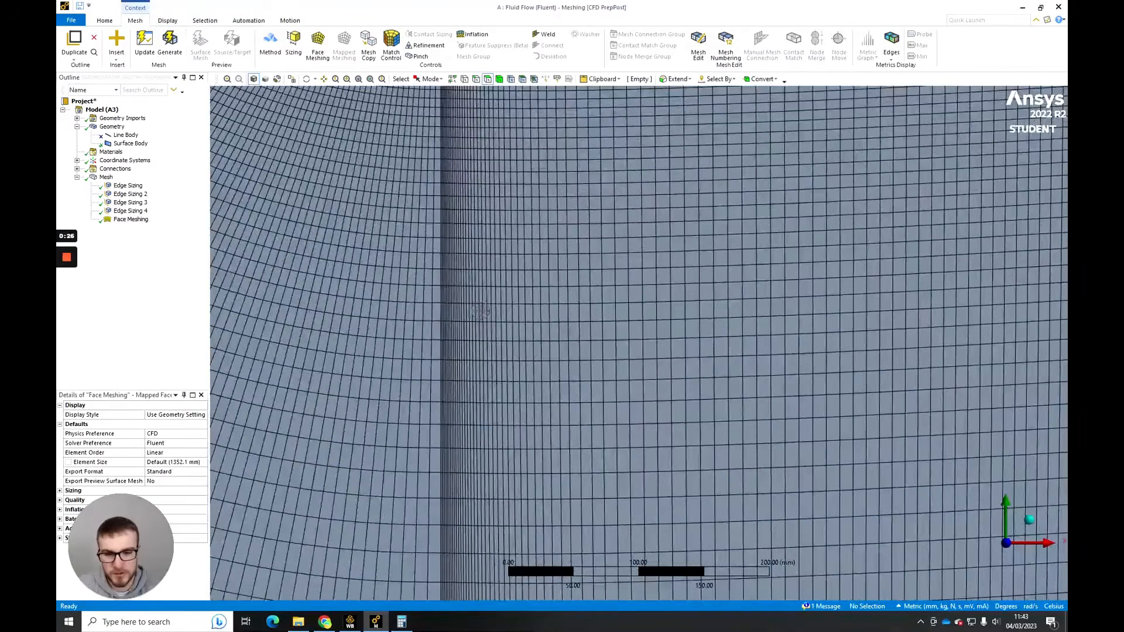
{"action": "scroll", "coordinate": [515, 296], "scroll_direction": "up", "scroll_amount": 2}
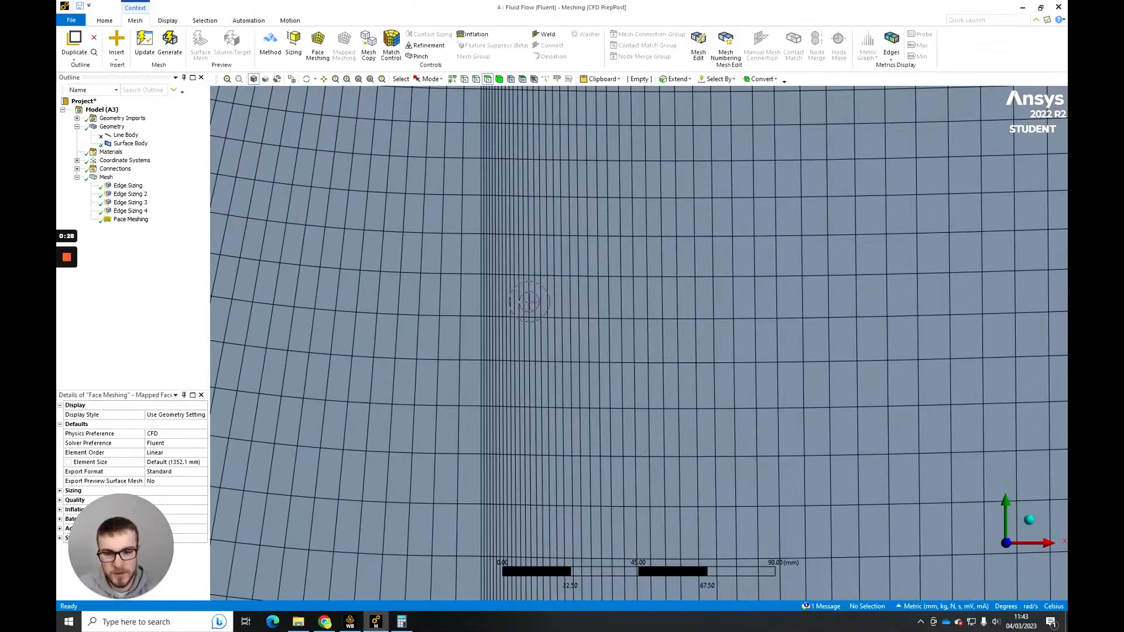
{"action": "scroll", "coordinate": [547, 246], "scroll_direction": "down", "scroll_amount": 5}
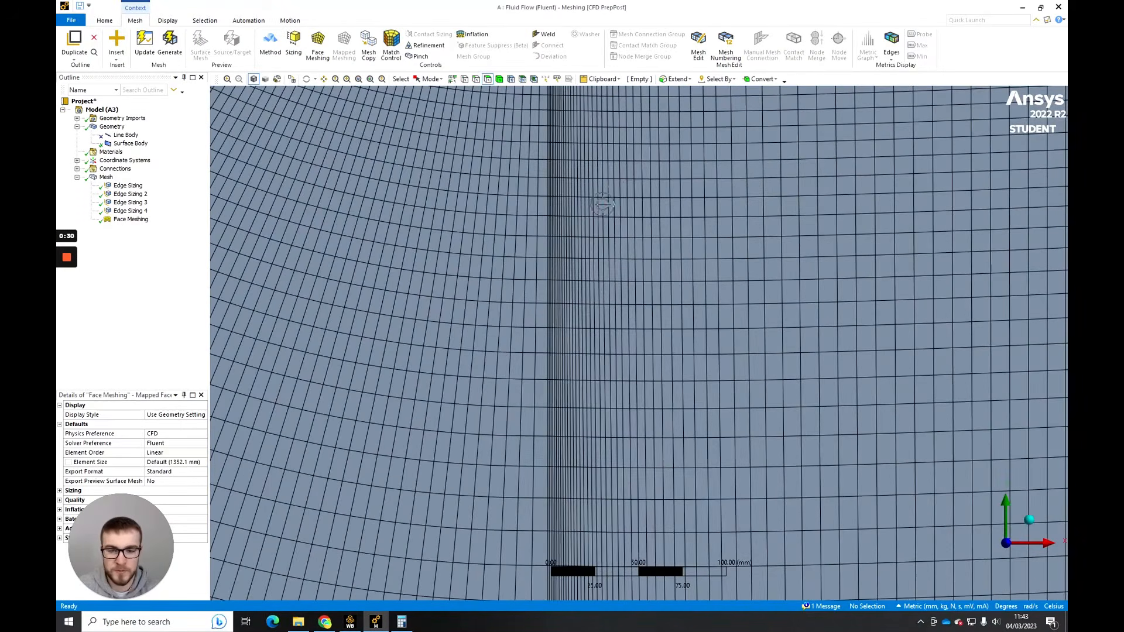
{"action": "scroll", "coordinate": [579, 339], "scroll_direction": "up", "scroll_amount": 4}
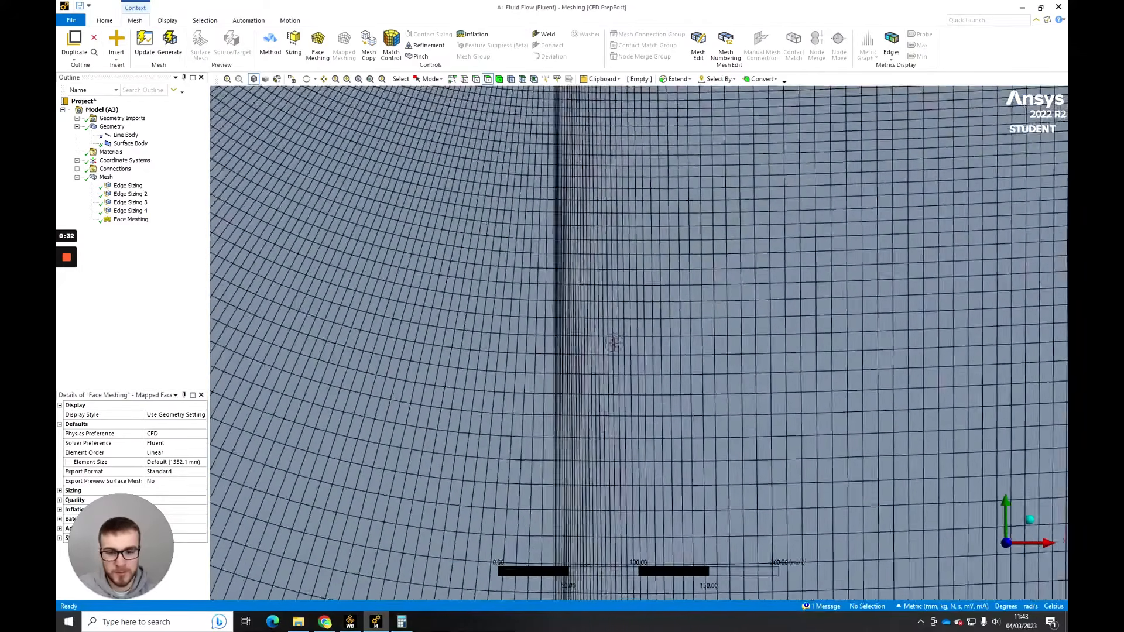
{"action": "scroll", "coordinate": [601, 349], "scroll_direction": "down", "scroll_amount": 5}
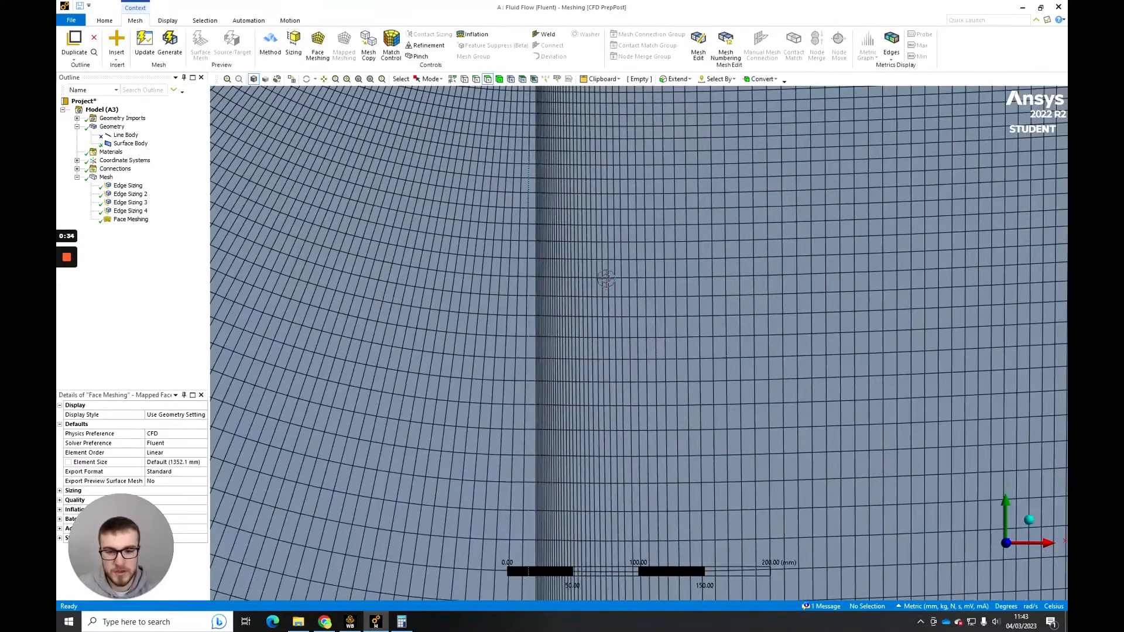
{"action": "scroll", "coordinate": [603, 316], "scroll_direction": "down", "scroll_amount": 3}
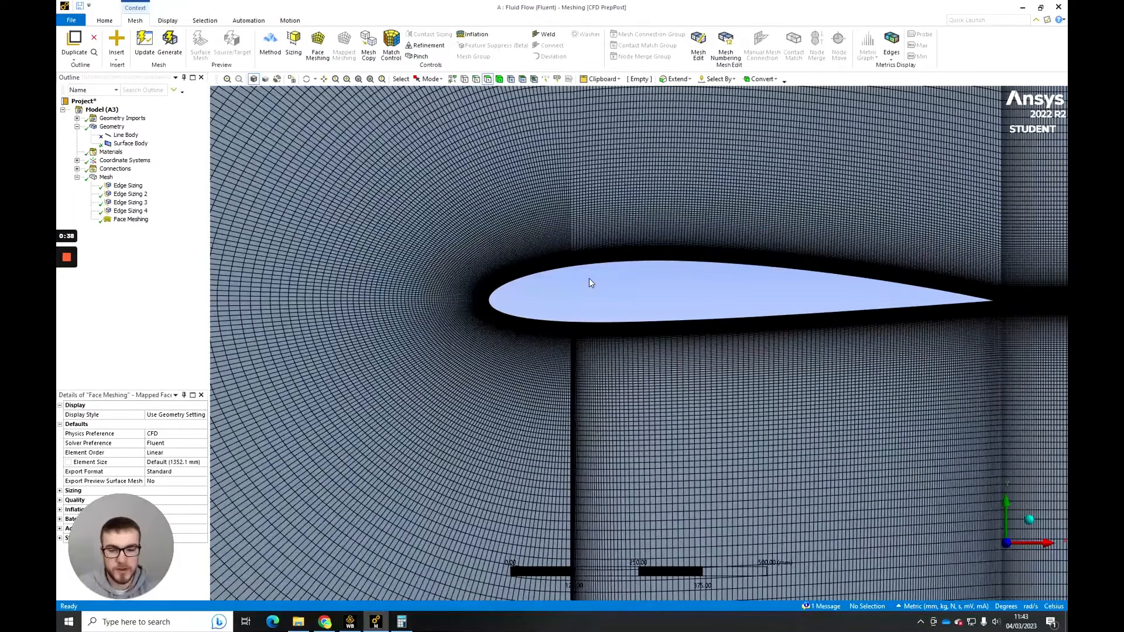
{"action": "scroll", "coordinate": [591, 317], "scroll_direction": "down", "scroll_amount": 2}
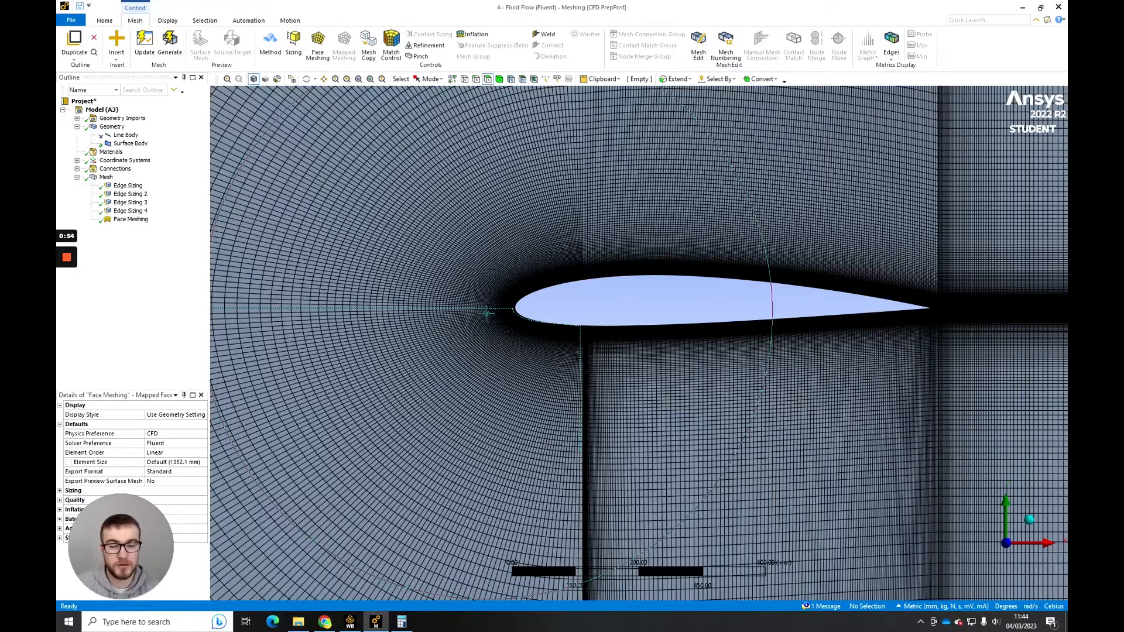
{"action": "scroll", "coordinate": [652, 281], "scroll_direction": "up", "scroll_amount": 2}
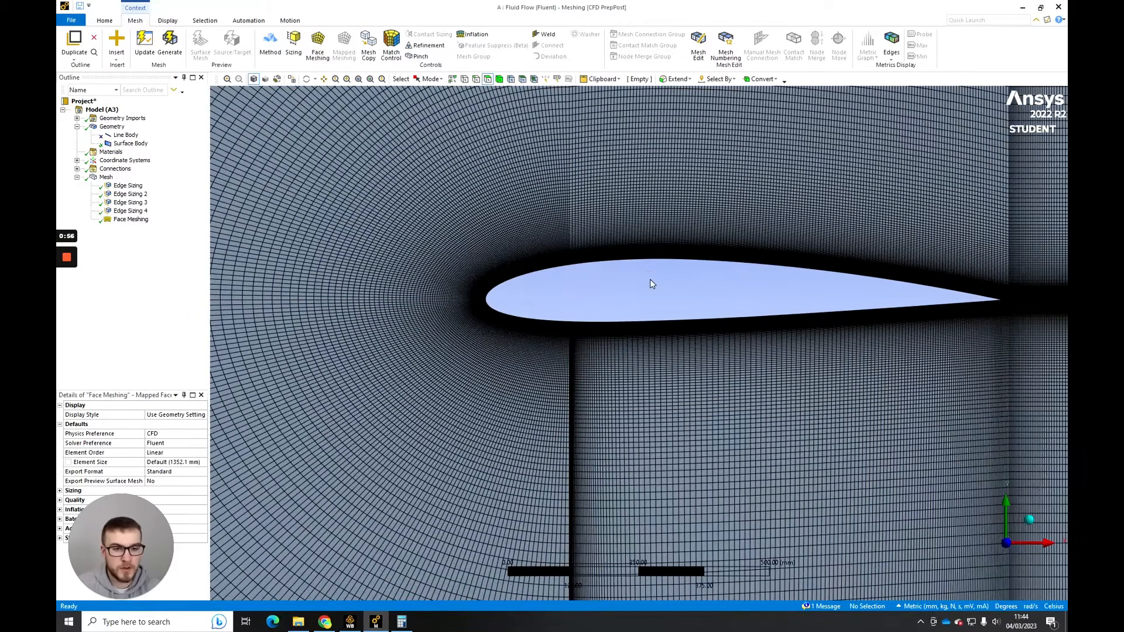
{"action": "scroll", "coordinate": [619, 335], "scroll_direction": "up", "scroll_amount": 2}
{"action": "scroll", "coordinate": [618, 338], "scroll_direction": "down", "scroll_amount": 1}
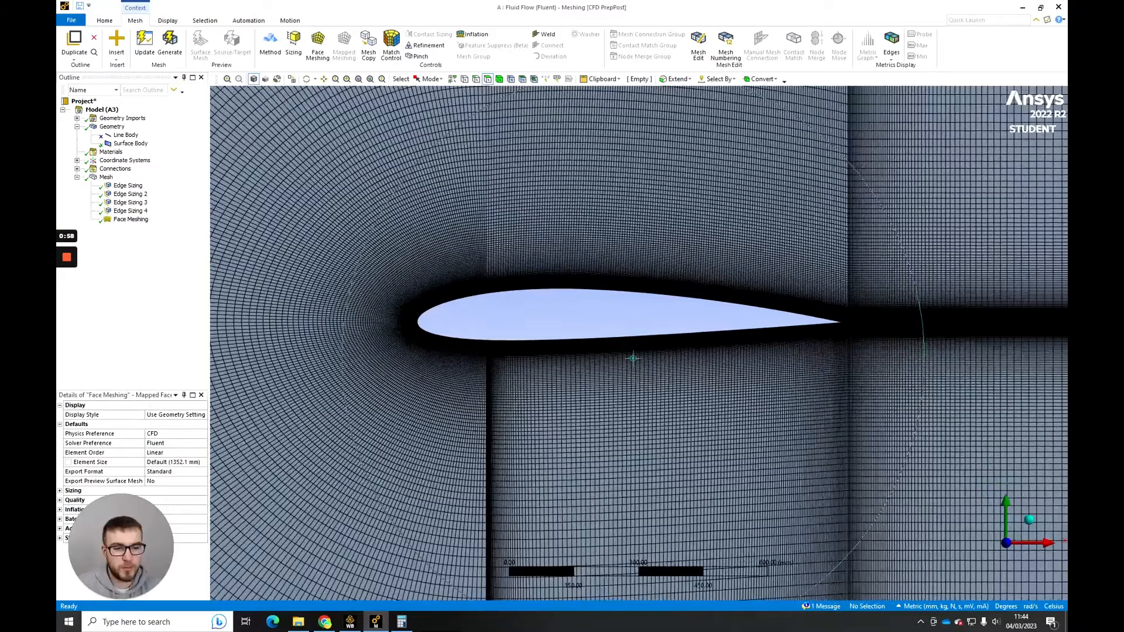
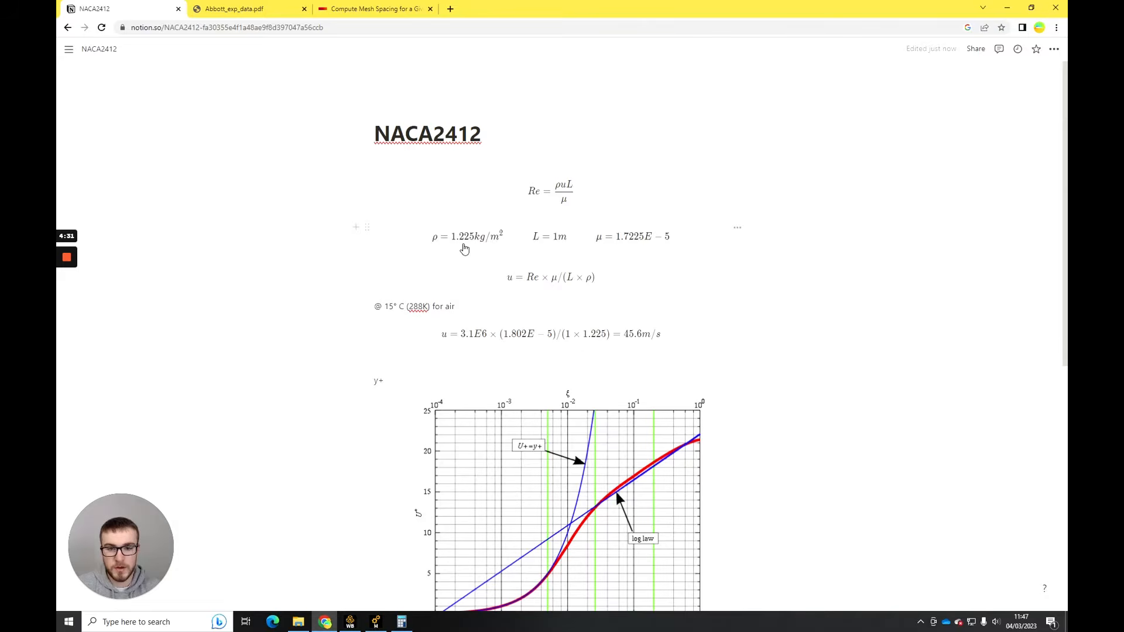
- Replace the dynamic viscosity μ in the notes' parameter equation with 1.802E-5, copied from the velocity equation
{"action": "left_click", "coordinate": [559, 252]}
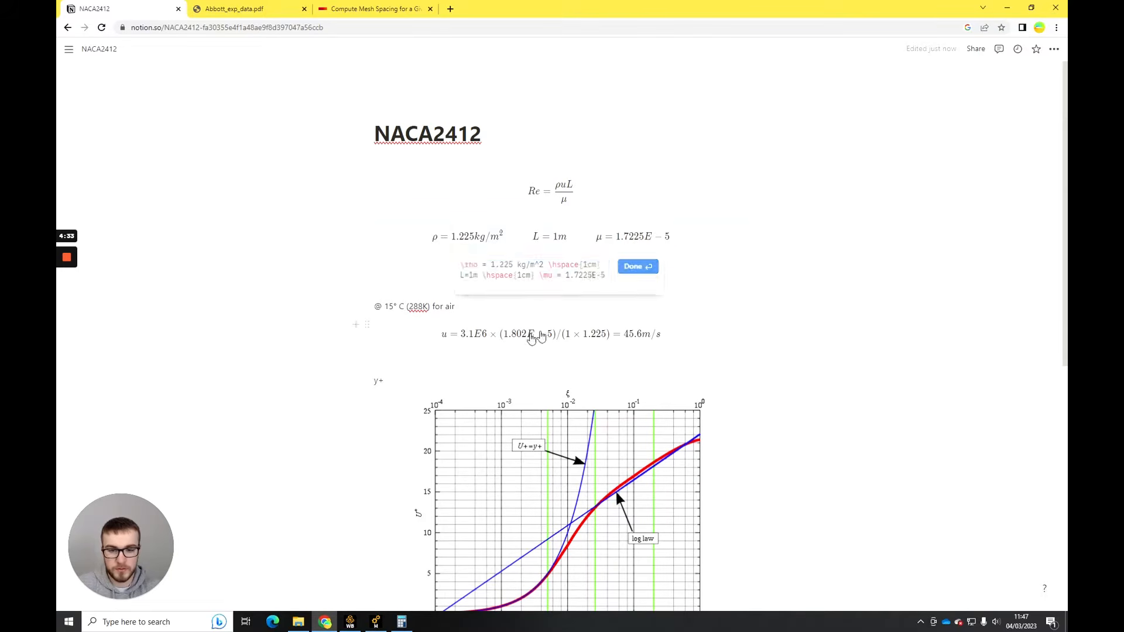
{"action": "left_click", "coordinate": [549, 334]}
{"action": "left_click", "coordinate": [549, 373]}
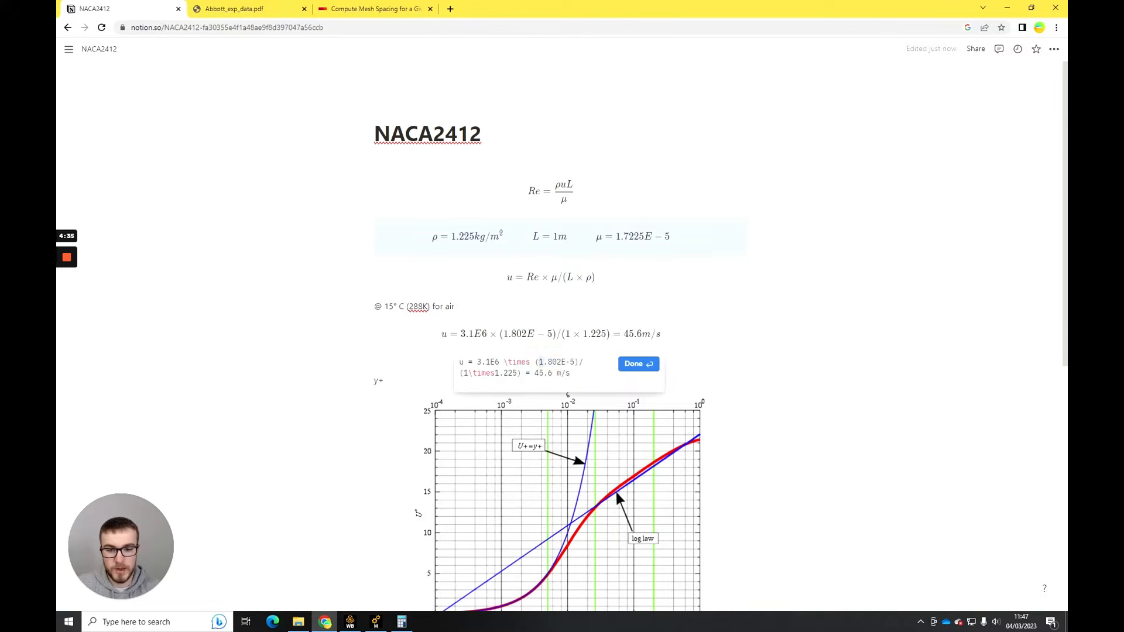
{"action": "left_click_drag", "start_coordinate": [539, 363], "coordinate": [575, 362]}
{"action": "key", "text": "ctrl+c"}
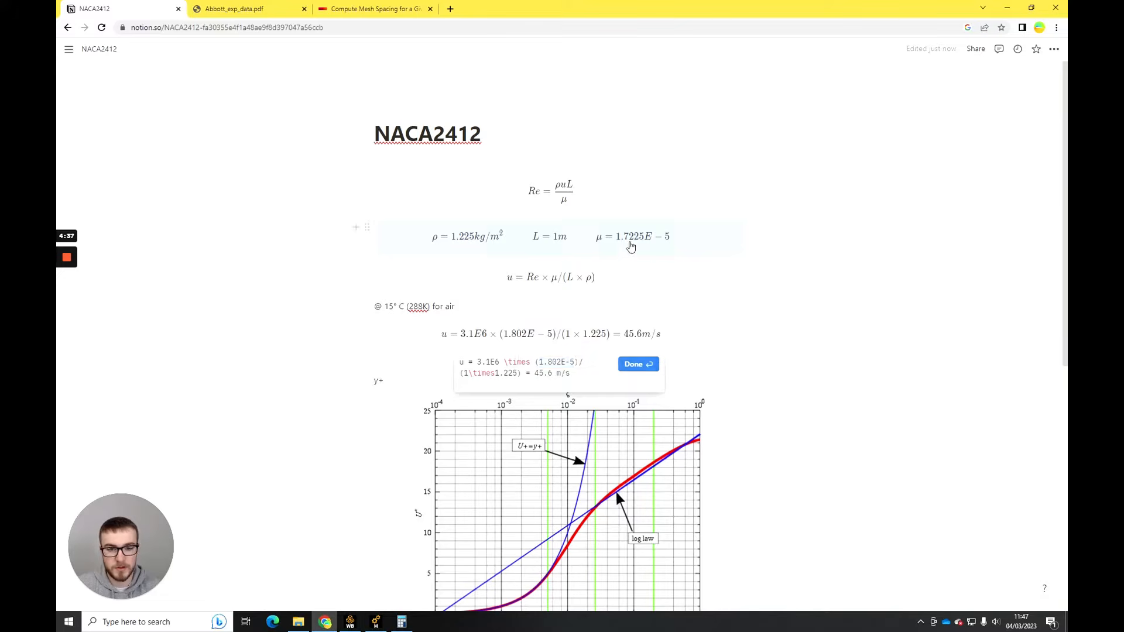
{"action": "left_click", "coordinate": [630, 240]}
{"action": "left_click", "coordinate": [596, 275]}
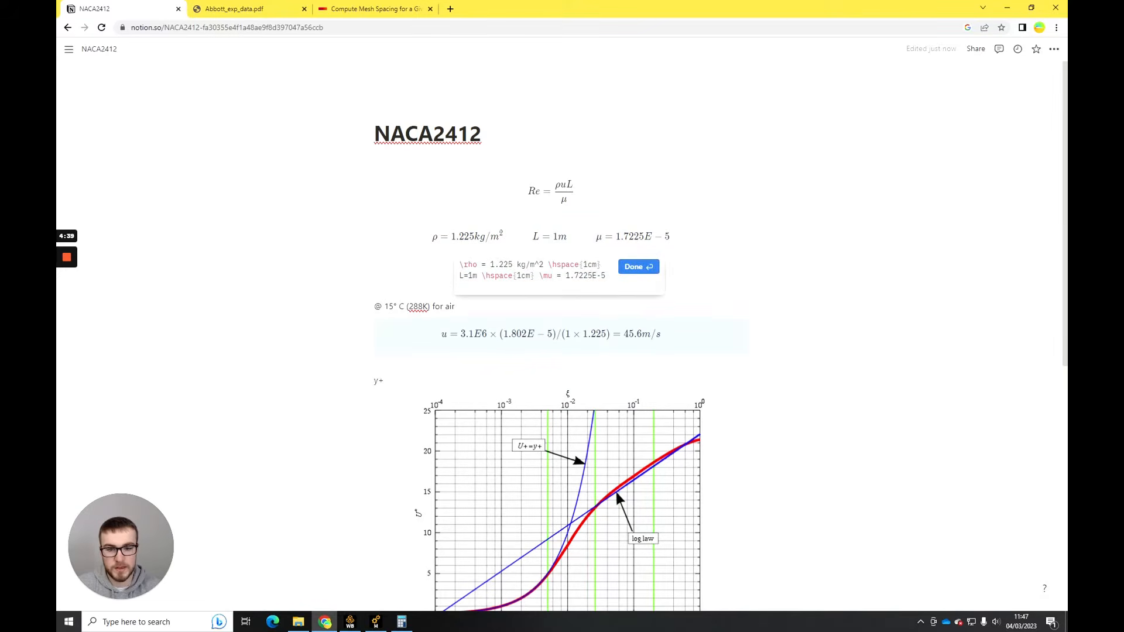
{"action": "left_click_drag", "start_coordinate": [593, 276], "coordinate": [566, 275]}
{"action": "key", "text": "ctrl+v"}
{"action": "left_click", "coordinate": [638, 266]}
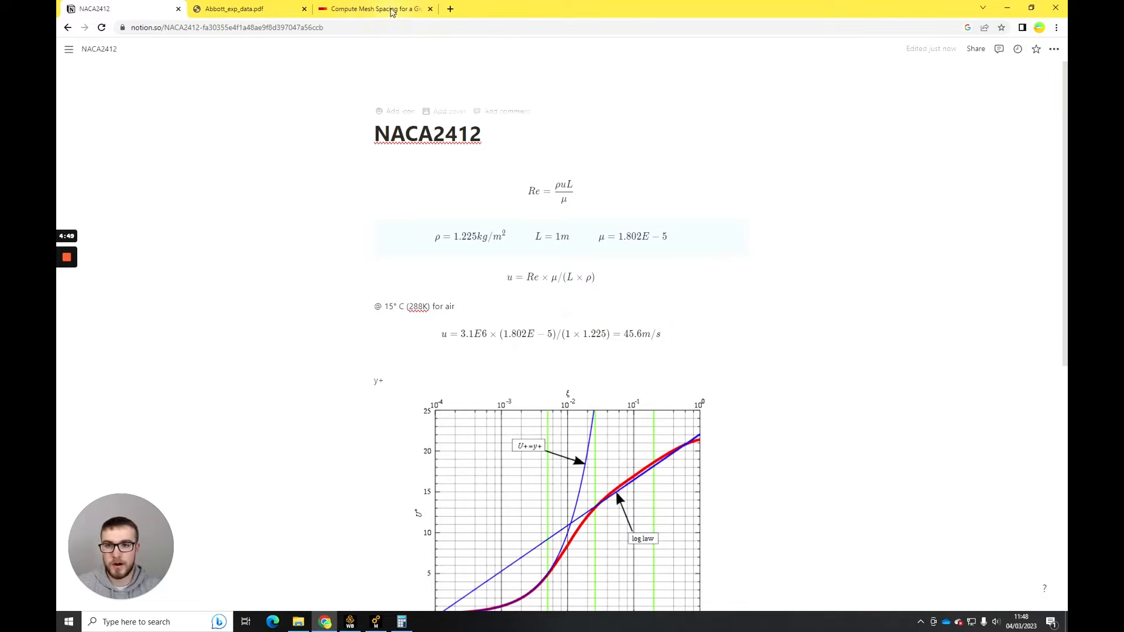
- Set the dynamic viscosity to 0.00001802 kg/m s in the Cadence Y+ grid spacing calculator
{"action": "left_click", "coordinate": [372, 9]}
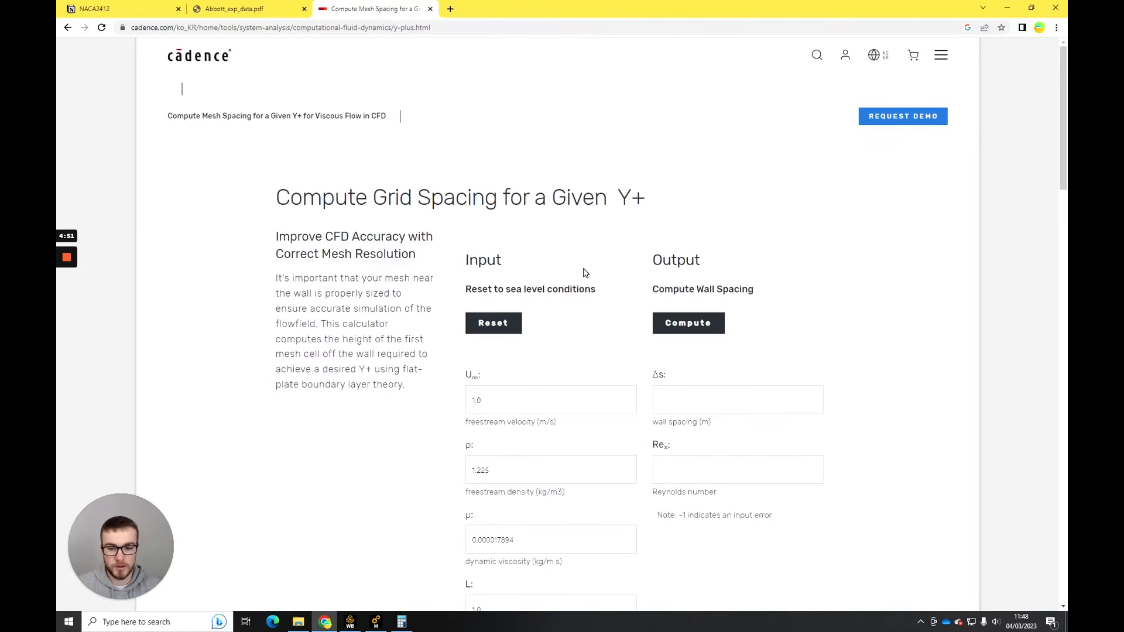
{"action": "scroll", "coordinate": [584, 272], "scroll_direction": "down", "scroll_amount": 2}
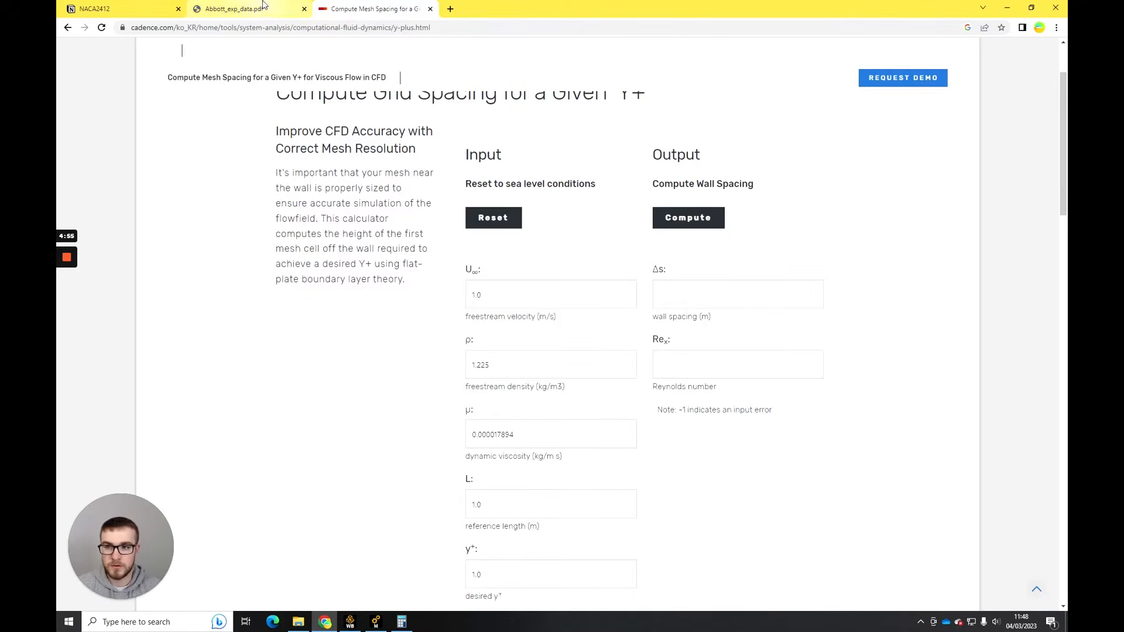
{"action": "left_click", "coordinate": [122, 8]}
{"action": "left_click", "coordinate": [373, 10]}
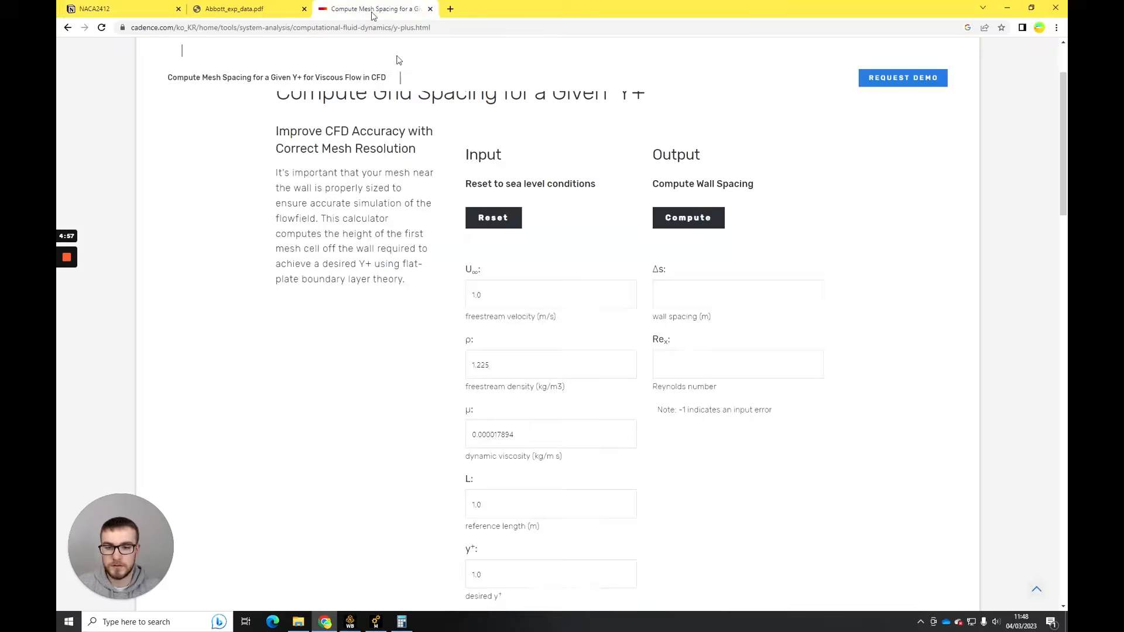
{"action": "left_click_drag", "start_coordinate": [526, 435], "coordinate": [501, 434]}
{"action": "type", "text": "8"}
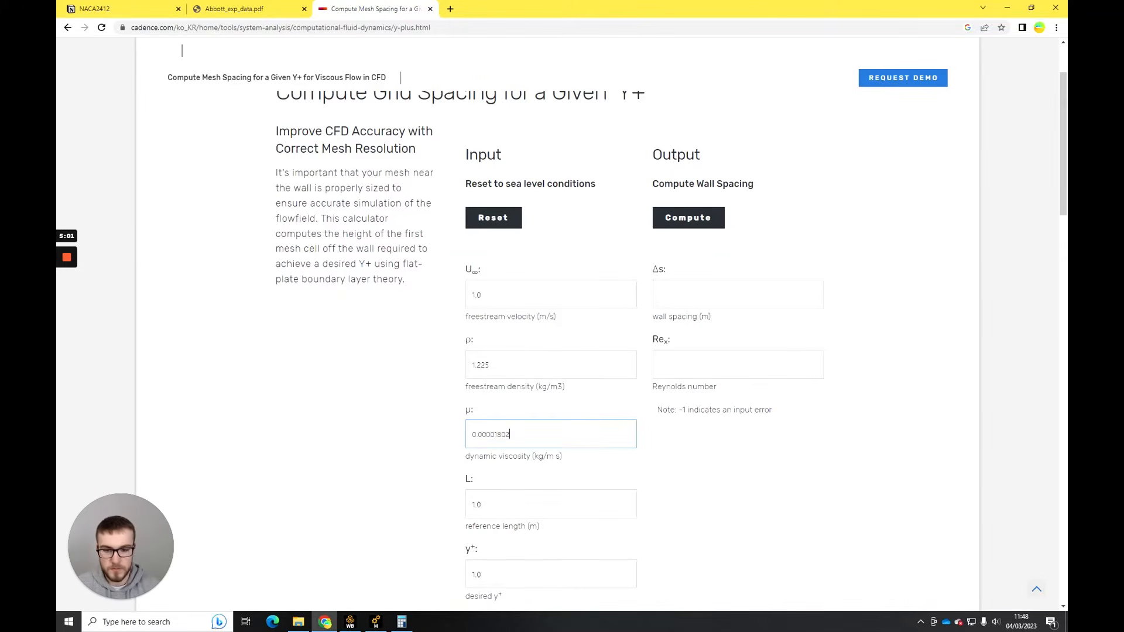
{"action": "left_click", "coordinate": [539, 404]}
{"action": "scroll", "coordinate": [539, 404], "scroll_direction": "down", "scroll_amount": 2}
{"action": "left_click", "coordinate": [506, 400]}
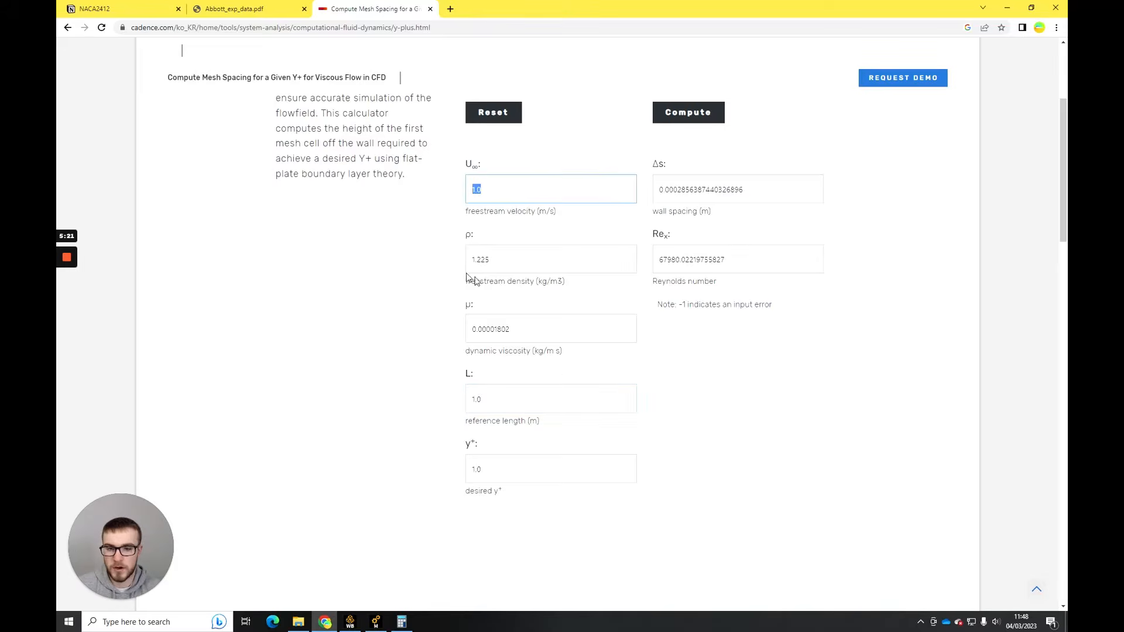
- Look up the flow velocity in the NACA2412 notes and set the calculator's freestream velocity to 45.6 m/s
{"action": "scroll", "coordinate": [562, 322], "scroll_direction": "up", "scroll_amount": 2}
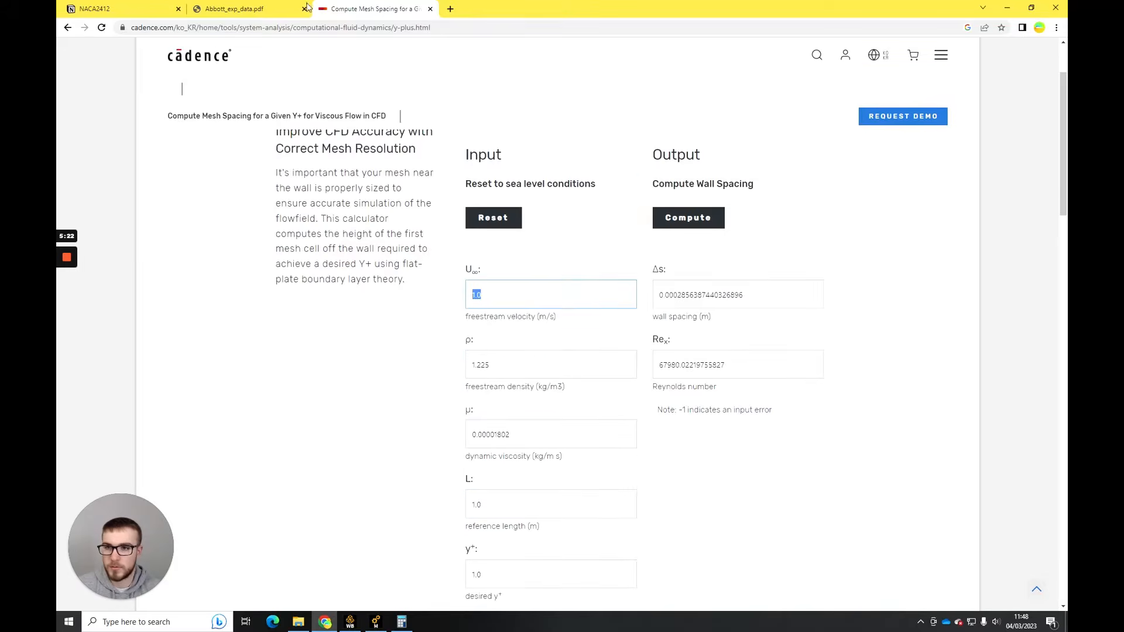
{"action": "left_click", "coordinate": [246, 8]}
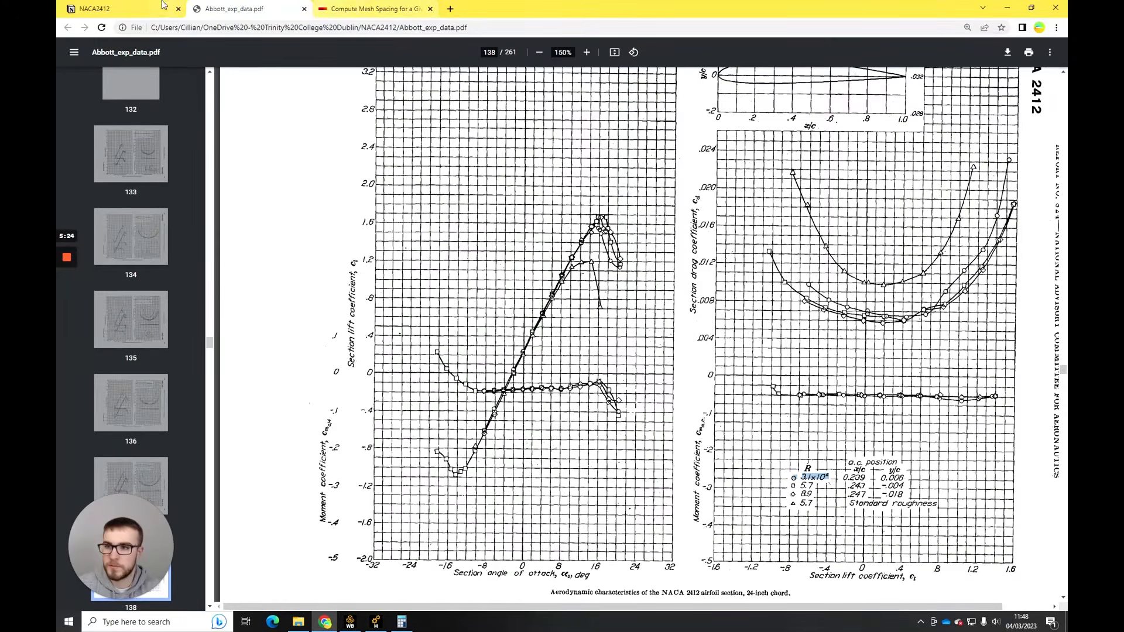
{"action": "key", "text": "ctrl+shift+Tab"}
{"action": "left_click", "coordinate": [370, 7]}
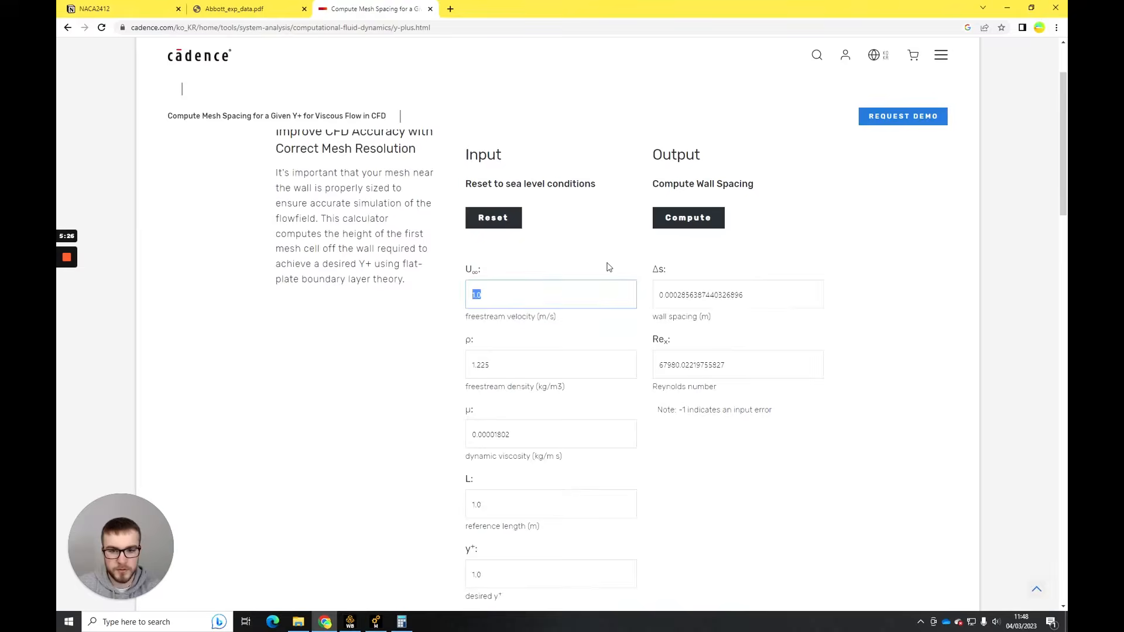
{"action": "type", "text": "45.6"}
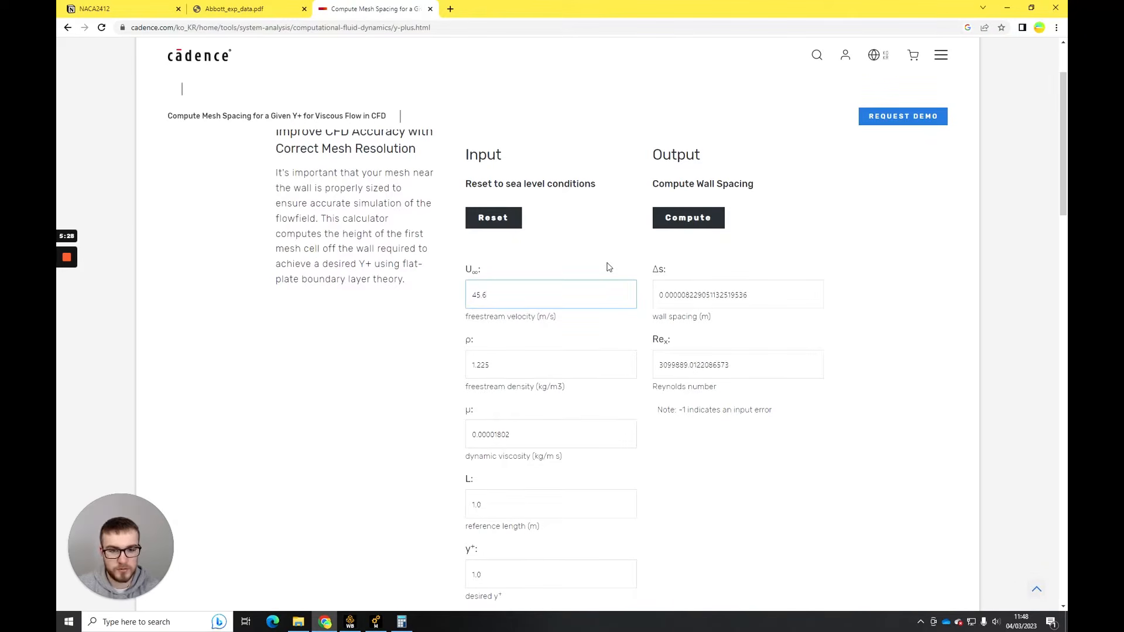
- Copy the computed wall spacing and convert it from metres to millimetres with Google's "m to mm" converter
{"action": "key", "text": "Tab"}
{"action": "key", "text": "ctrl+c"}
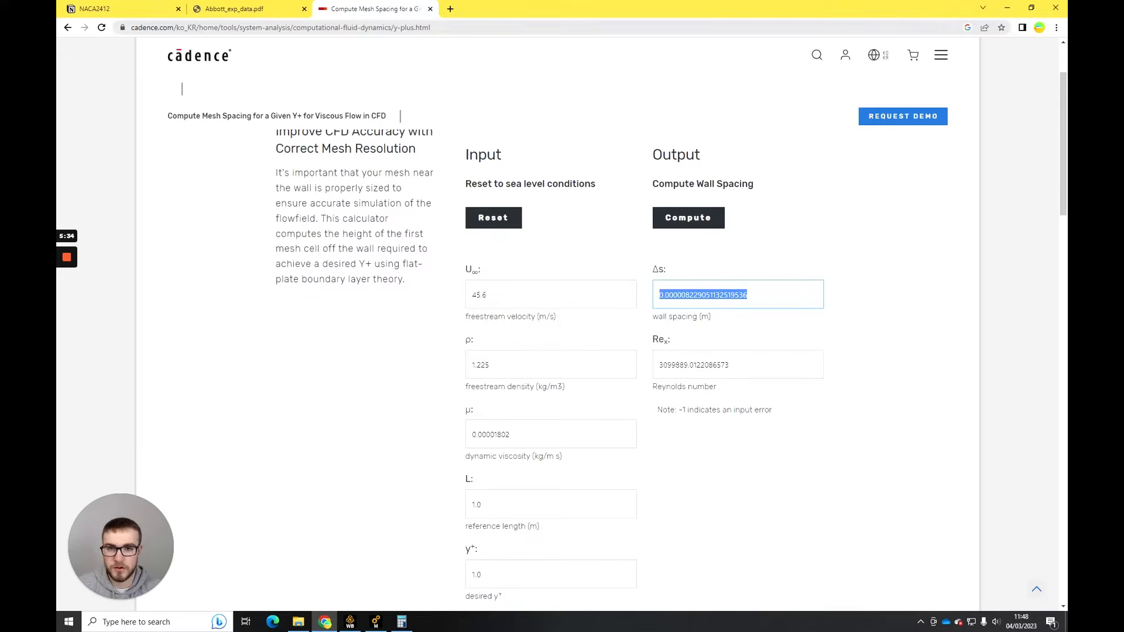
{"action": "left_click", "coordinate": [452, 15]}
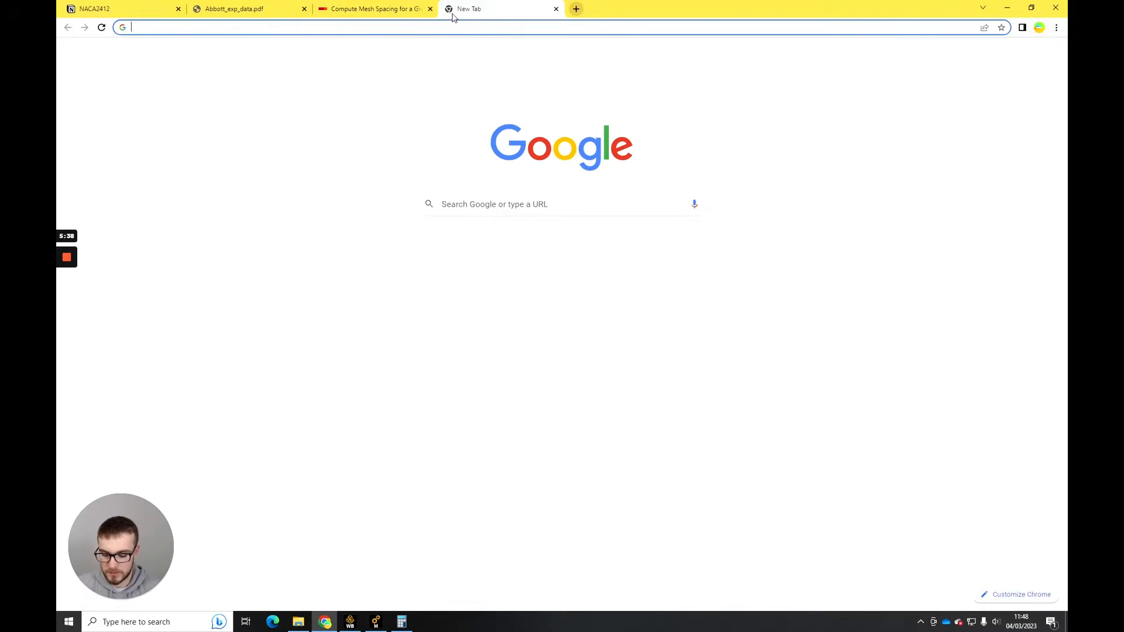
{"action": "type", "text": "m to mm"}
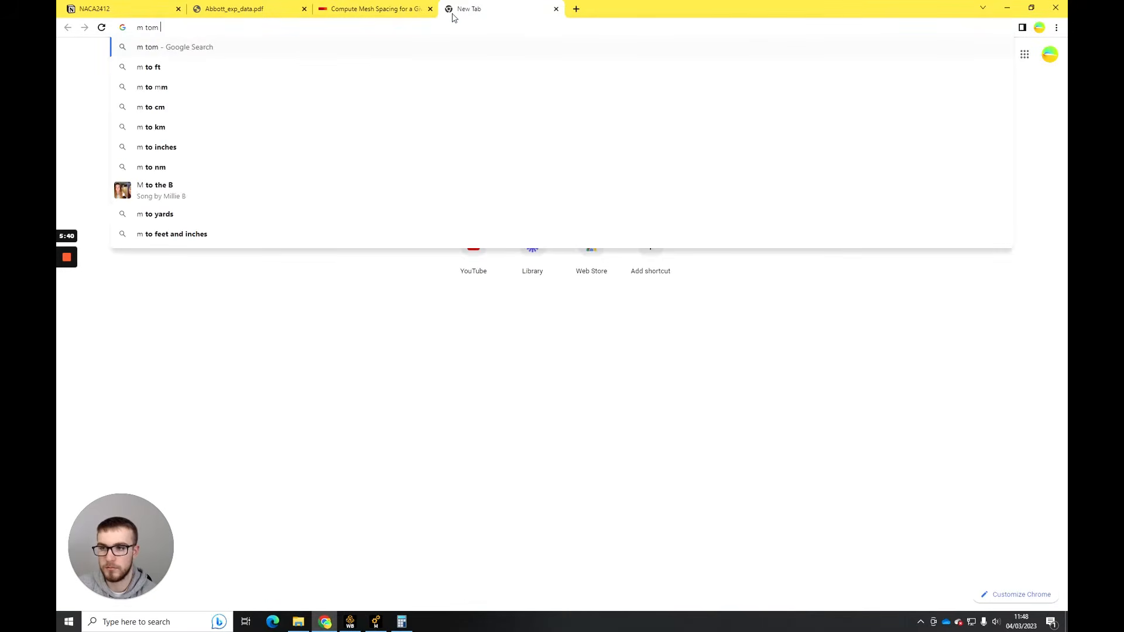
{"action": "key", "text": "Return"}
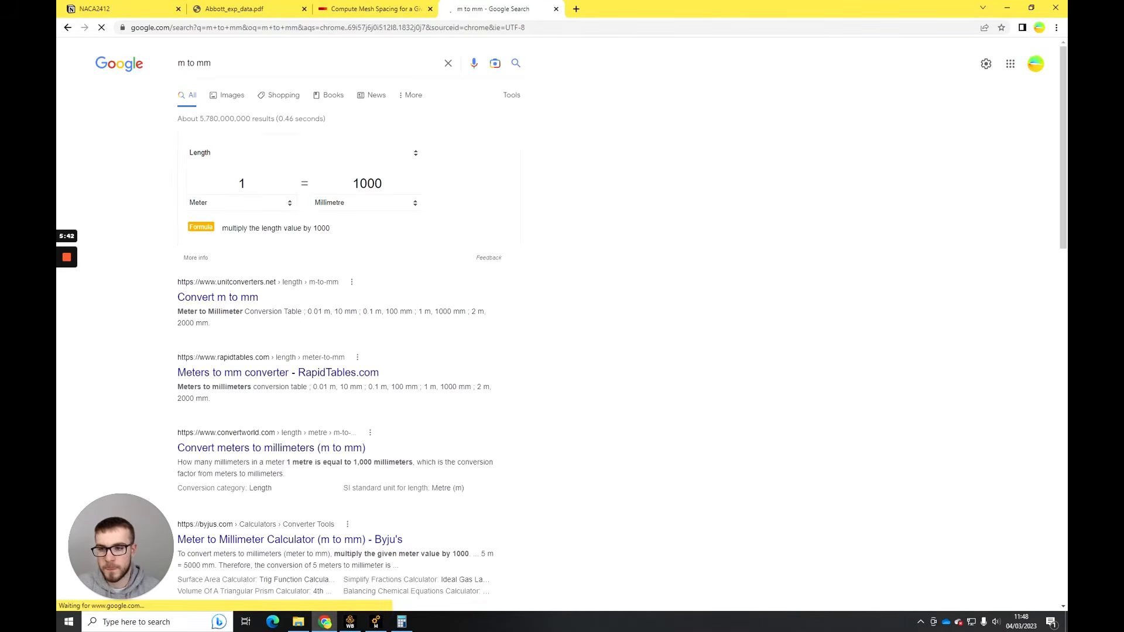
{"action": "double_click", "coordinate": [242, 184]}
{"action": "key", "text": "ctrl+v"}
{"action": "left_click", "coordinate": [550, 182]}
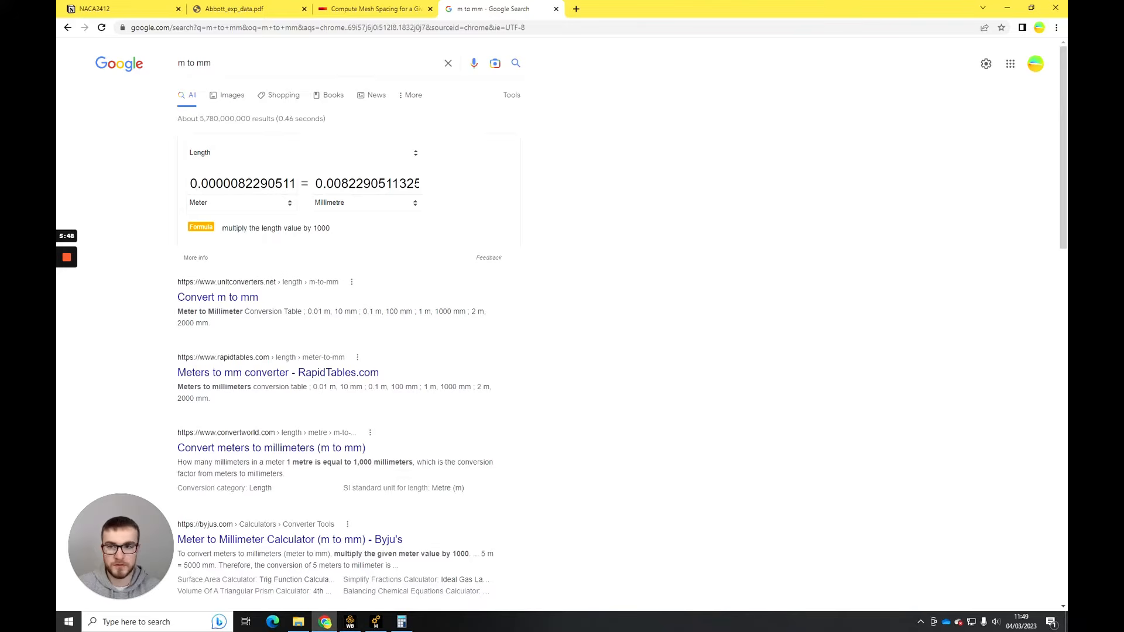
- Switch to Ansys Meshing and examine the mesh cells along the airfoil wall near the trailing edge in close-up
{"action": "left_click", "coordinate": [379, 620]}
{"action": "middle_click_drag", "start_coordinate": [673, 339], "coordinate": [869, 353]}
{"action": "left_click", "coordinate": [1008, 539]}
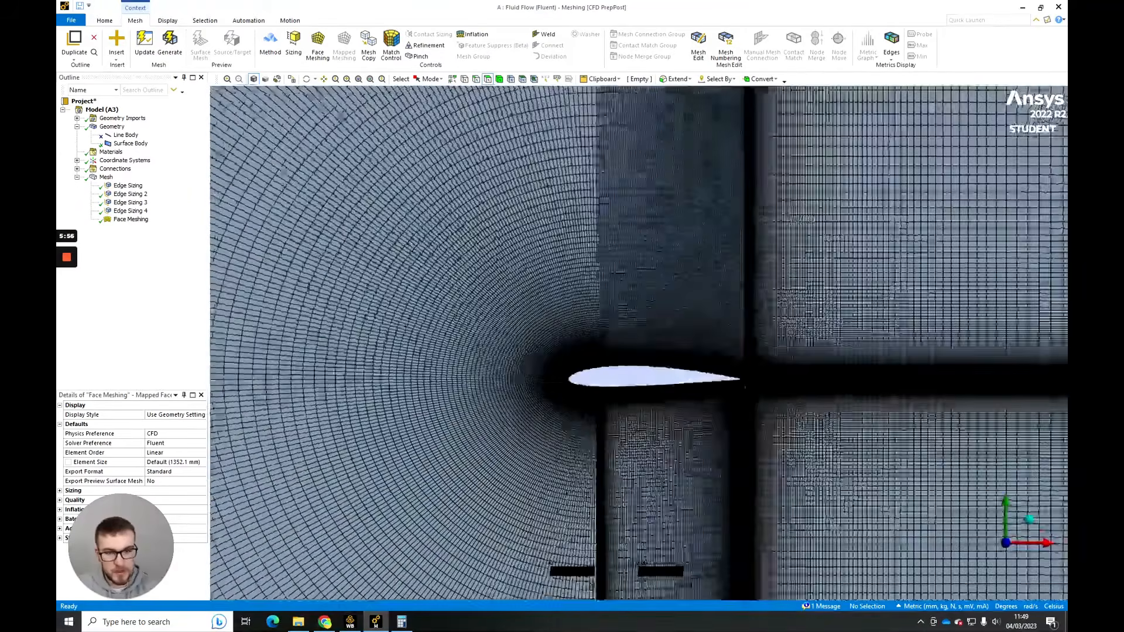
{"action": "middle_click_drag", "start_coordinate": [780, 383], "coordinate": [715, 394]}
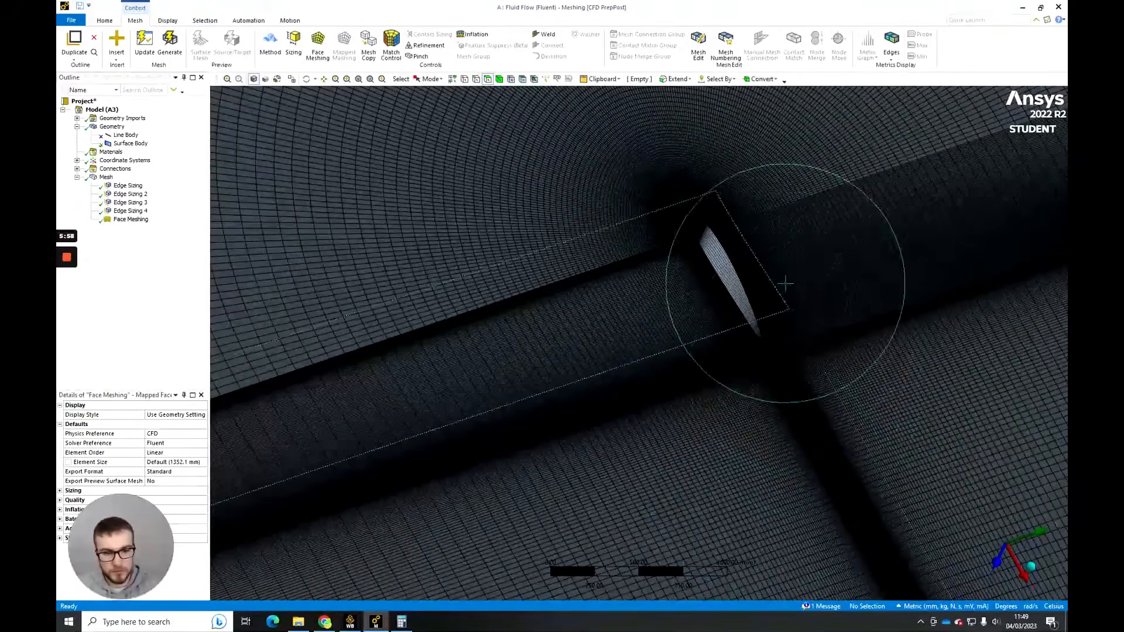
{"action": "scroll", "coordinate": [761, 281], "scroll_direction": "up", "scroll_amount": 10}
{"action": "middle_click_drag", "start_coordinate": [634, 290], "coordinate": [762, 253], "text": "ctrl"}
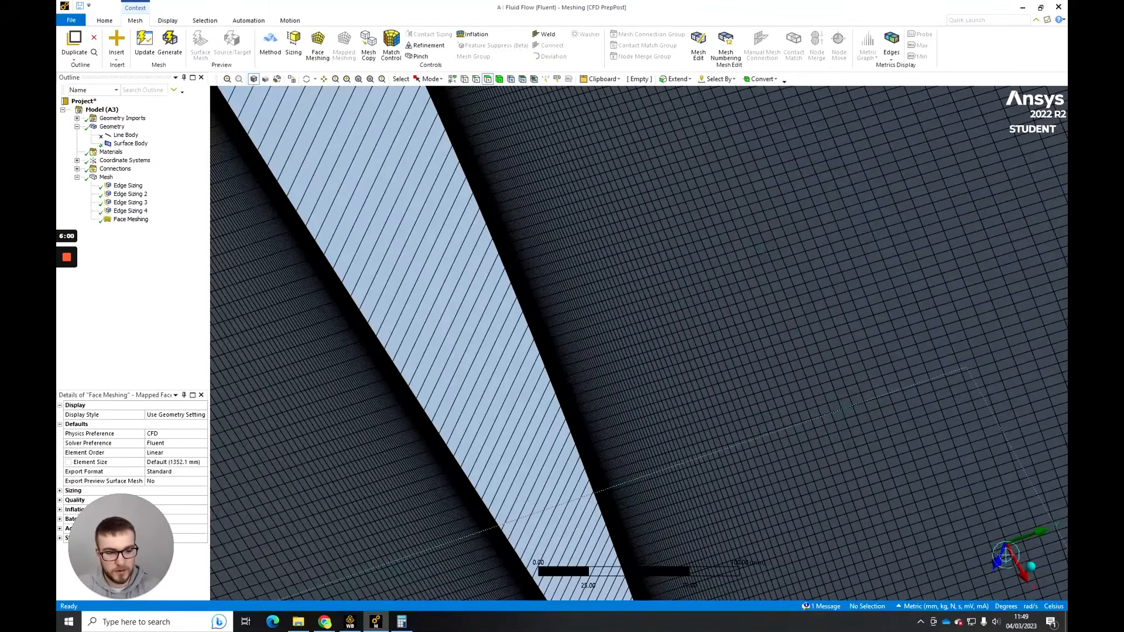
{"action": "left_click", "coordinate": [997, 561]}
{"action": "middle_click_drag", "start_coordinate": [971, 412], "coordinate": [641, 391], "text": "ctrl"}
{"action": "scroll", "coordinate": [672, 421], "scroll_direction": "up", "scroll_amount": 15}
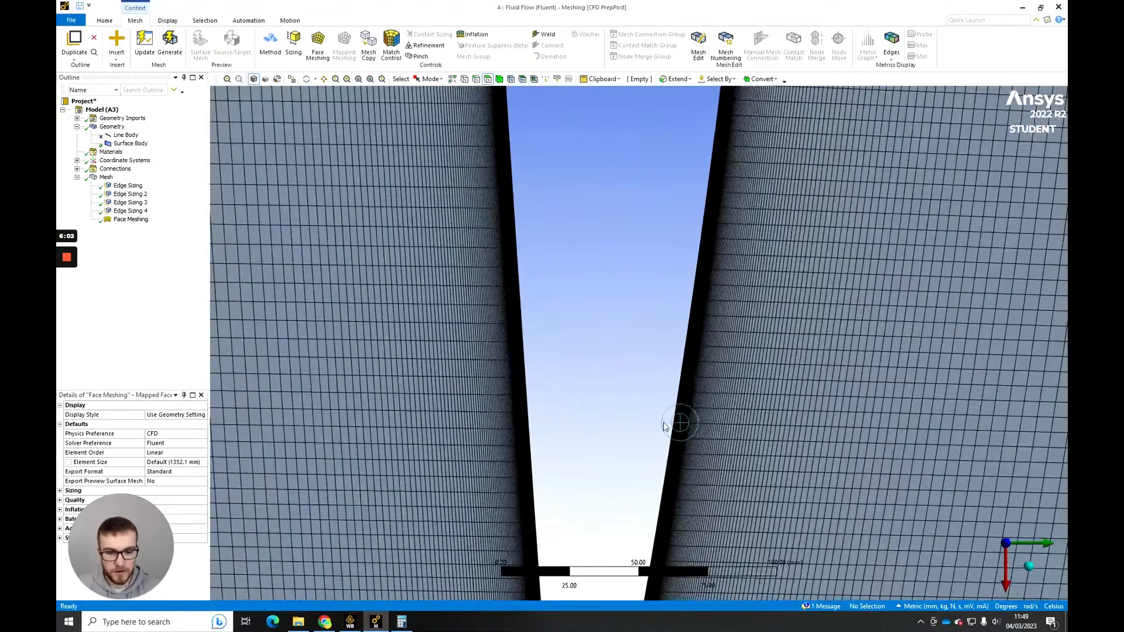
{"action": "scroll", "coordinate": [679, 358], "scroll_direction": "down", "scroll_amount": 5}
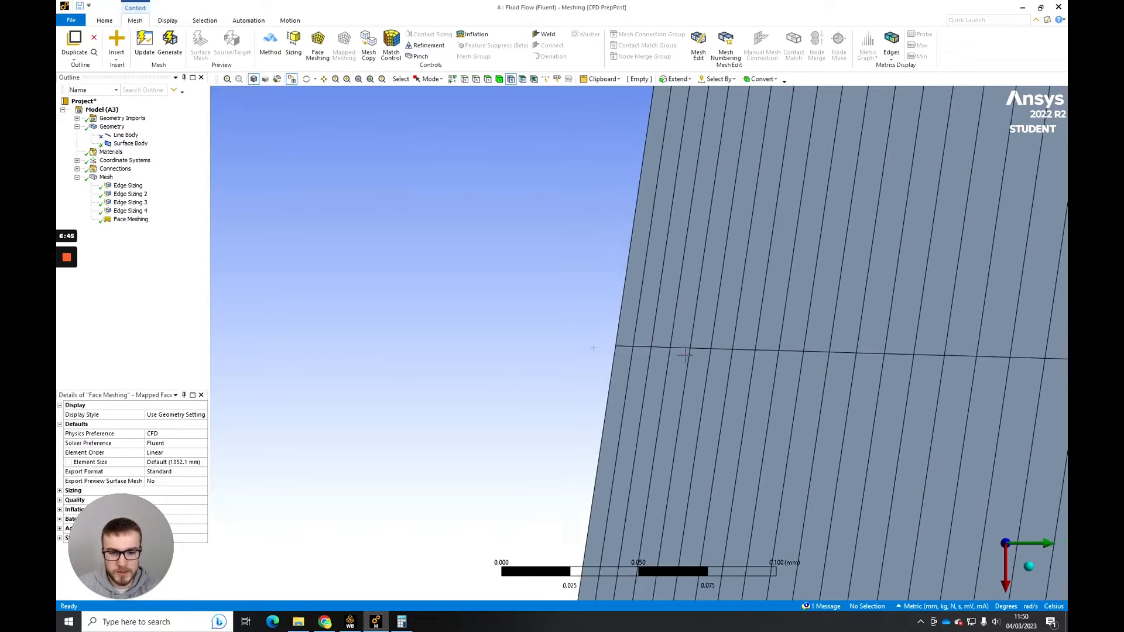
{"action": "scroll", "coordinate": [679, 357], "scroll_direction": "up", "scroll_amount": 5}
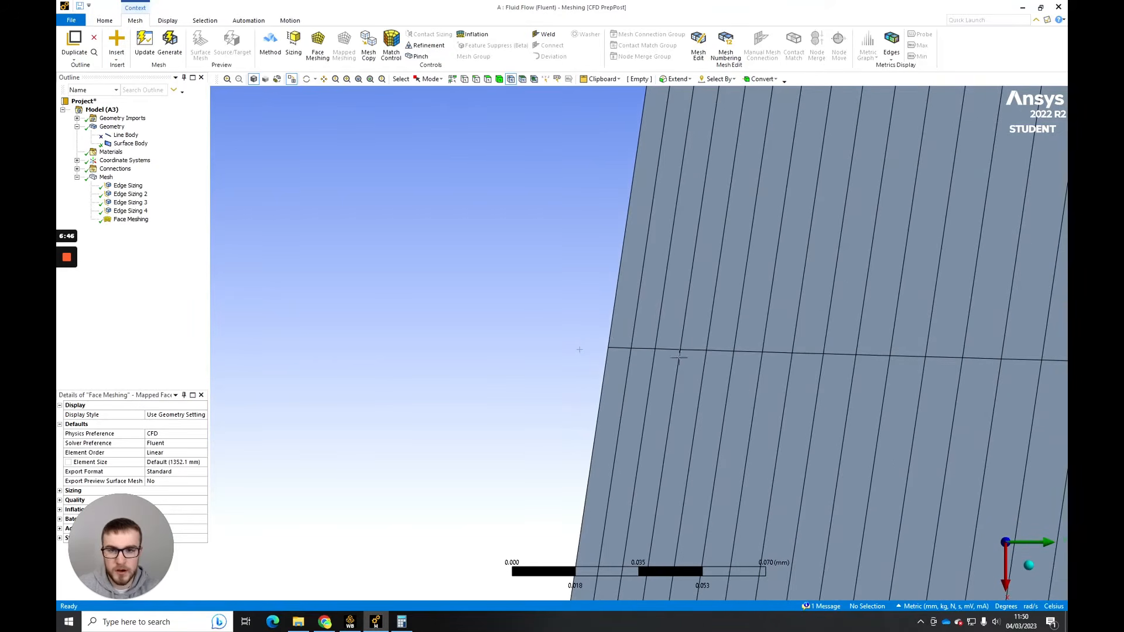
- Measure the first cell height by selecting the node on the airfoil wall and its nearest neighbouring node off the wall
{"action": "left_click", "coordinate": [511, 80]}
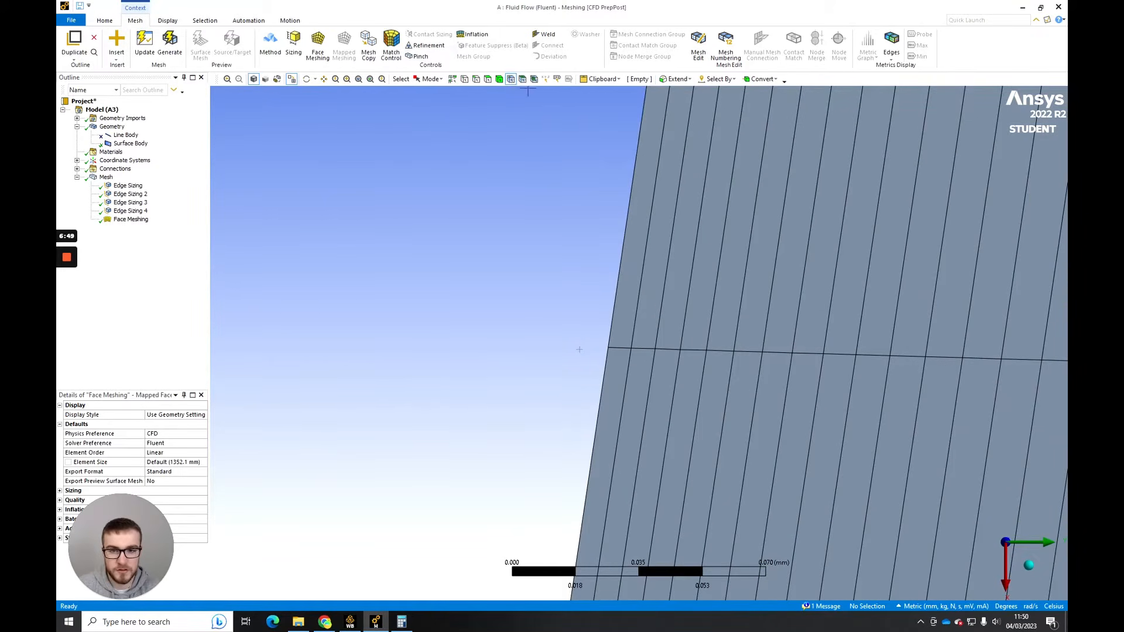
{"action": "left_click", "coordinate": [631, 349]}
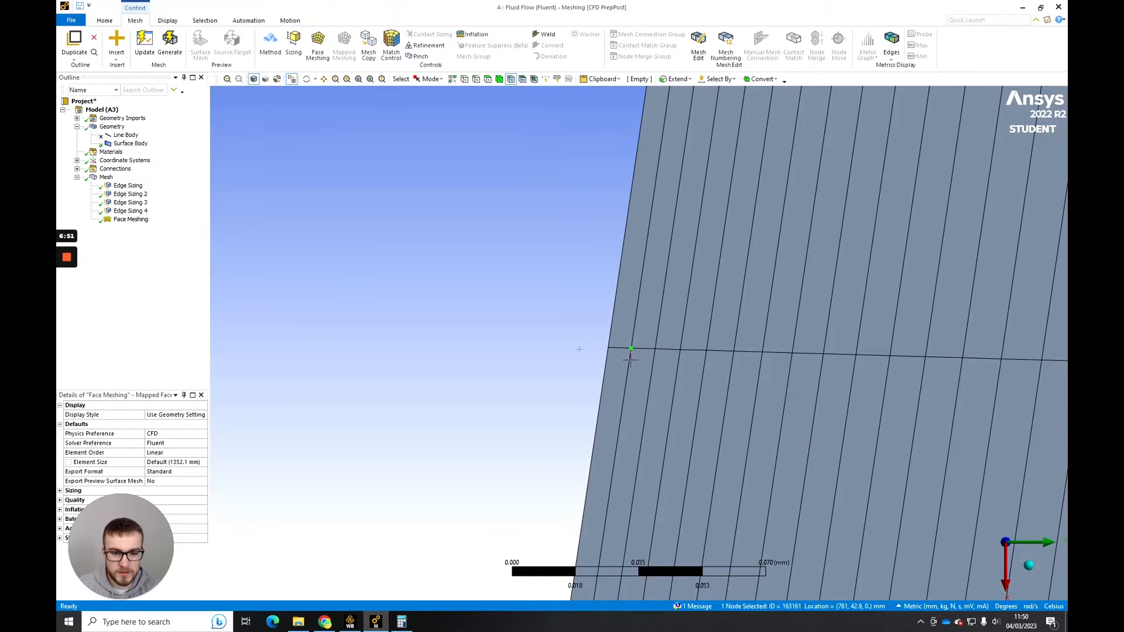
{"action": "left_click", "coordinate": [609, 348], "text": "ctrl"}
{"action": "scroll", "coordinate": [609, 350], "scroll_direction": "up", "scroll_amount": 2}
{"action": "scroll", "coordinate": [634, 367], "scroll_direction": "up", "scroll_amount": 1}
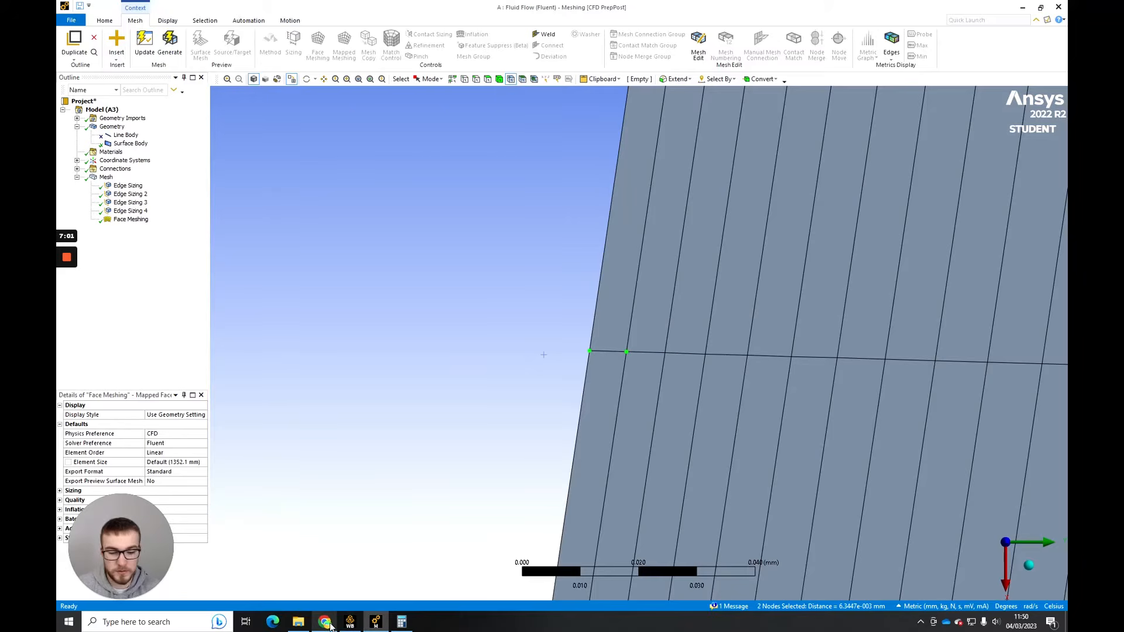
- Check the first cell height against the converted wall spacing in Chrome, return to Ansys Meshing and clear the node selection
{"action": "mouse_move", "coordinate": [330, 625]}
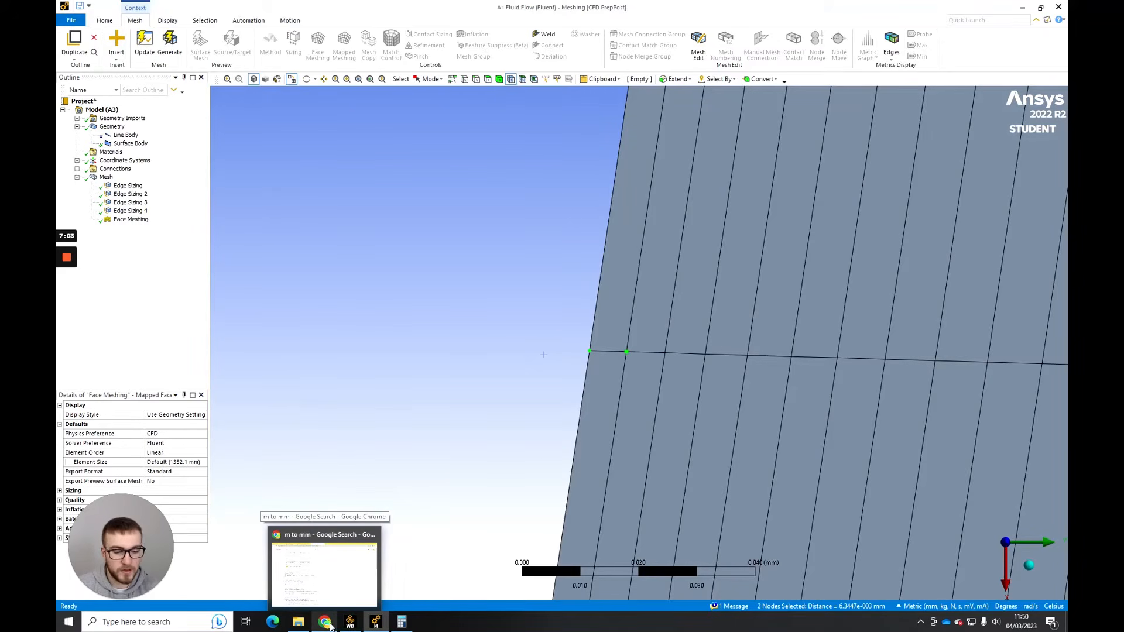
{"action": "left_click", "coordinate": [330, 626]}
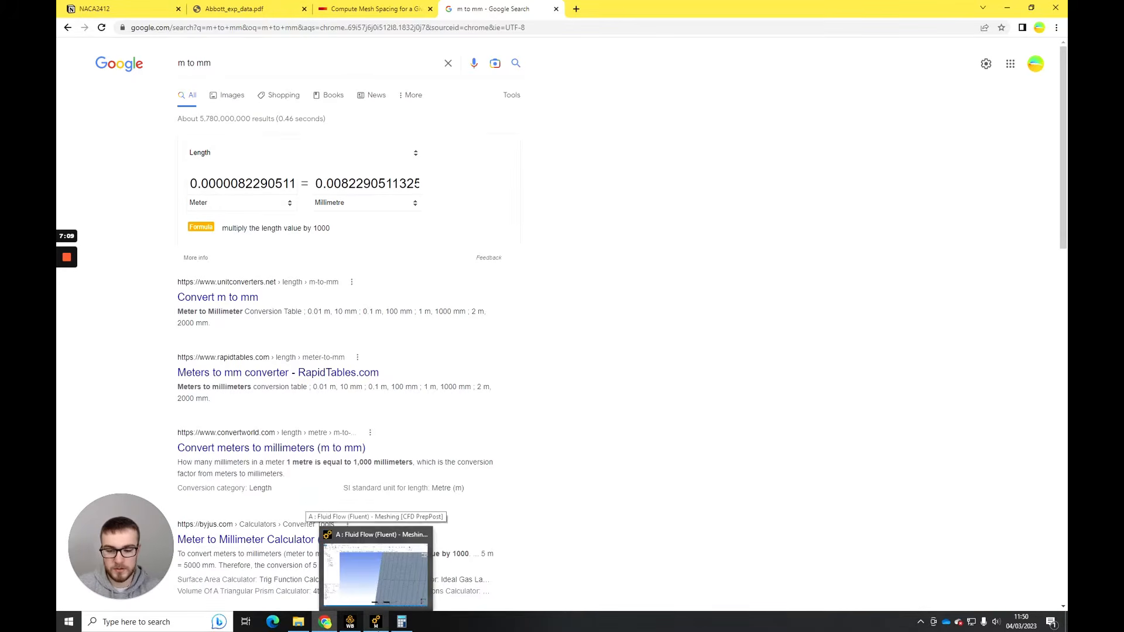
{"action": "left_click", "coordinate": [387, 623]}
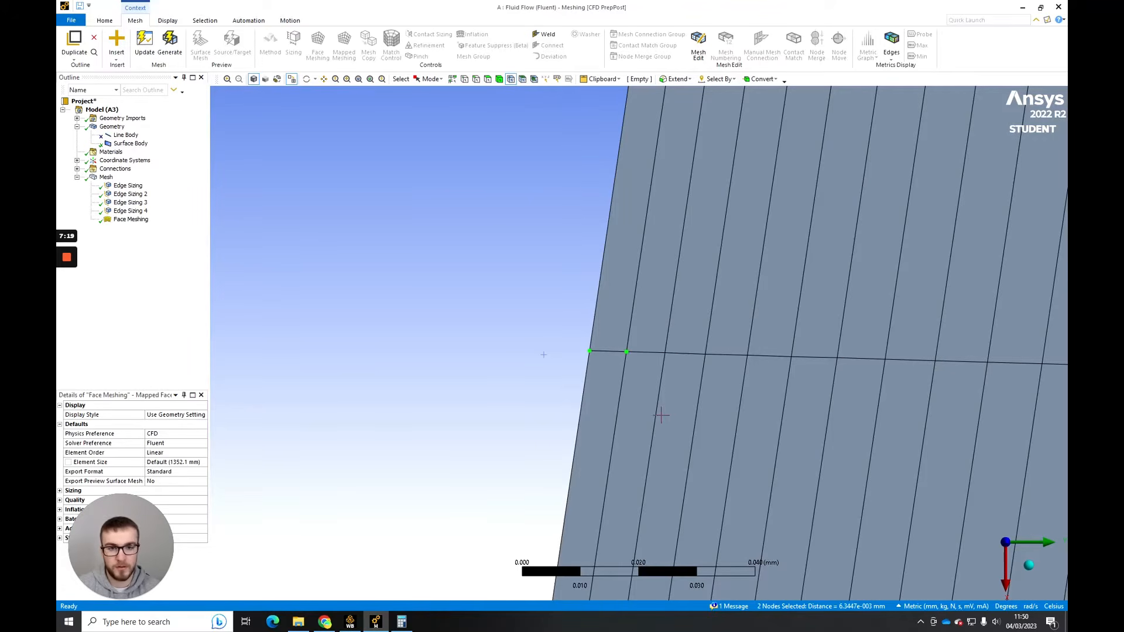
{"action": "scroll", "coordinate": [661, 415], "scroll_direction": "down", "scroll_amount": 10}
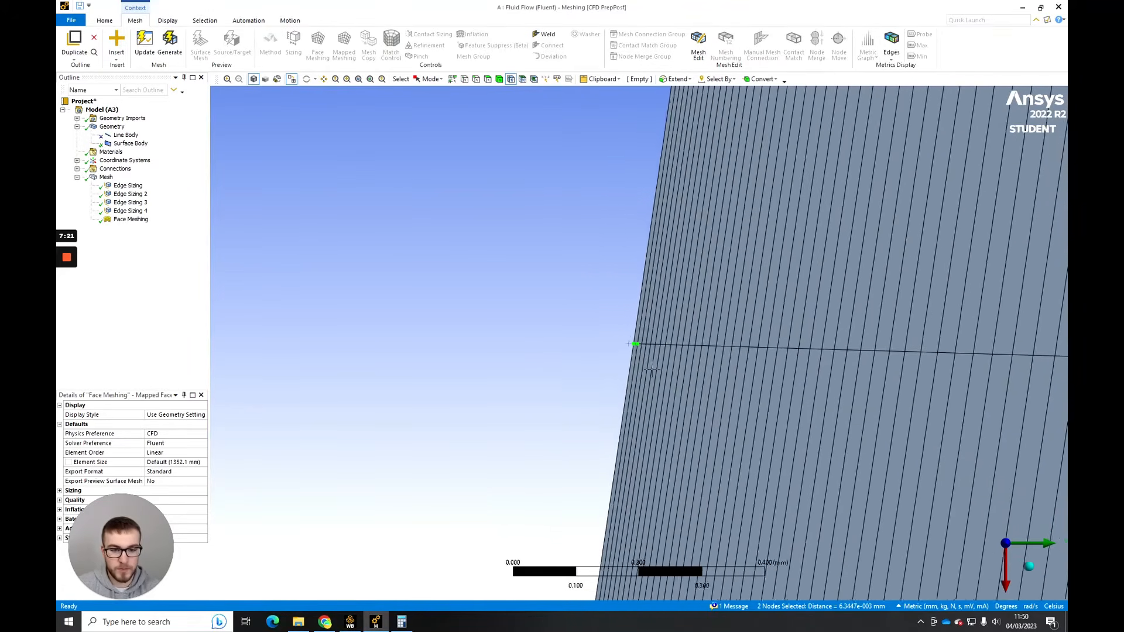
{"action": "scroll", "coordinate": [651, 369], "scroll_direction": "down", "scroll_amount": 8}
{"action": "left_click", "coordinate": [602, 320]}
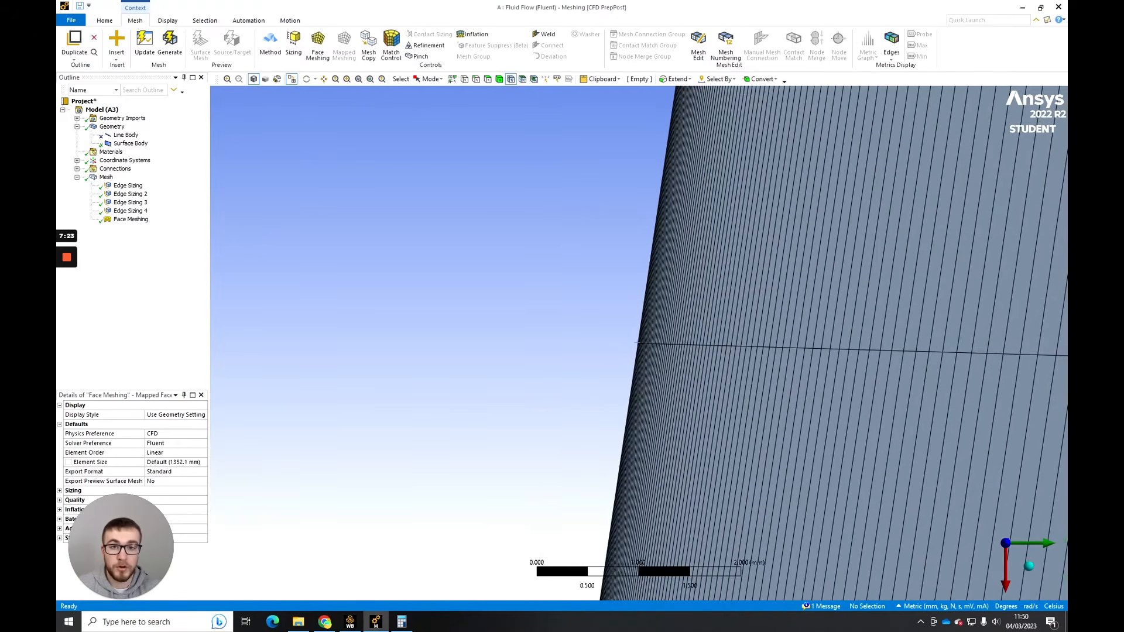
{"action": "scroll", "coordinate": [638, 343], "scroll_direction": "down", "scroll_amount": 8}
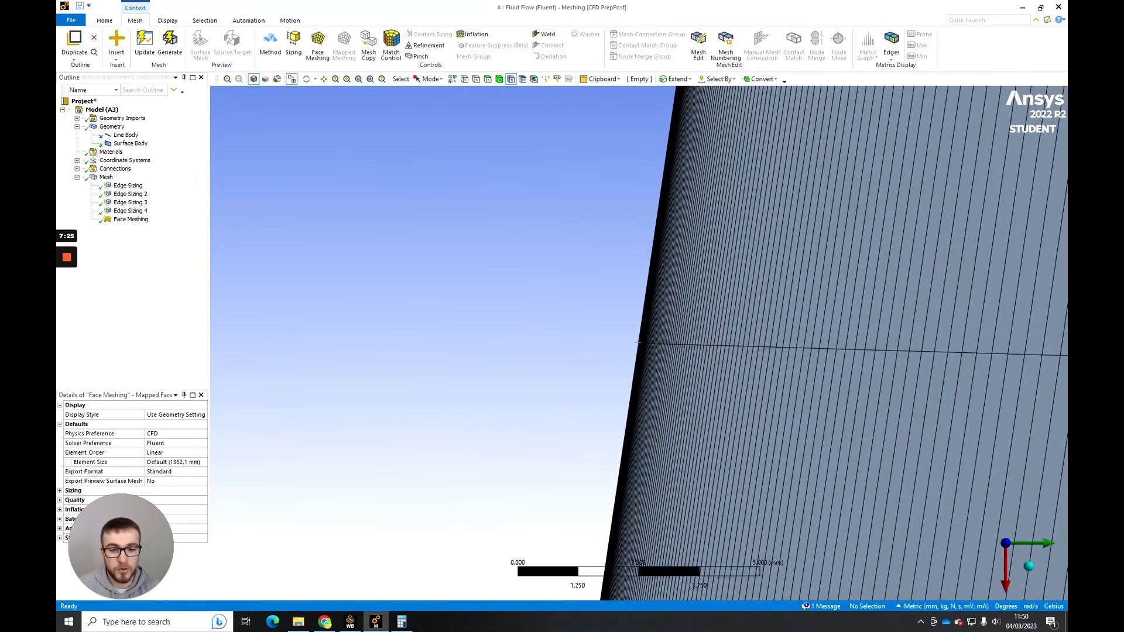
- Examine the mesh around the whole airfoil from leading to trailing edge in the front XY view
{"action": "scroll", "coordinate": [638, 343], "scroll_direction": "down", "scroll_amount": 8}
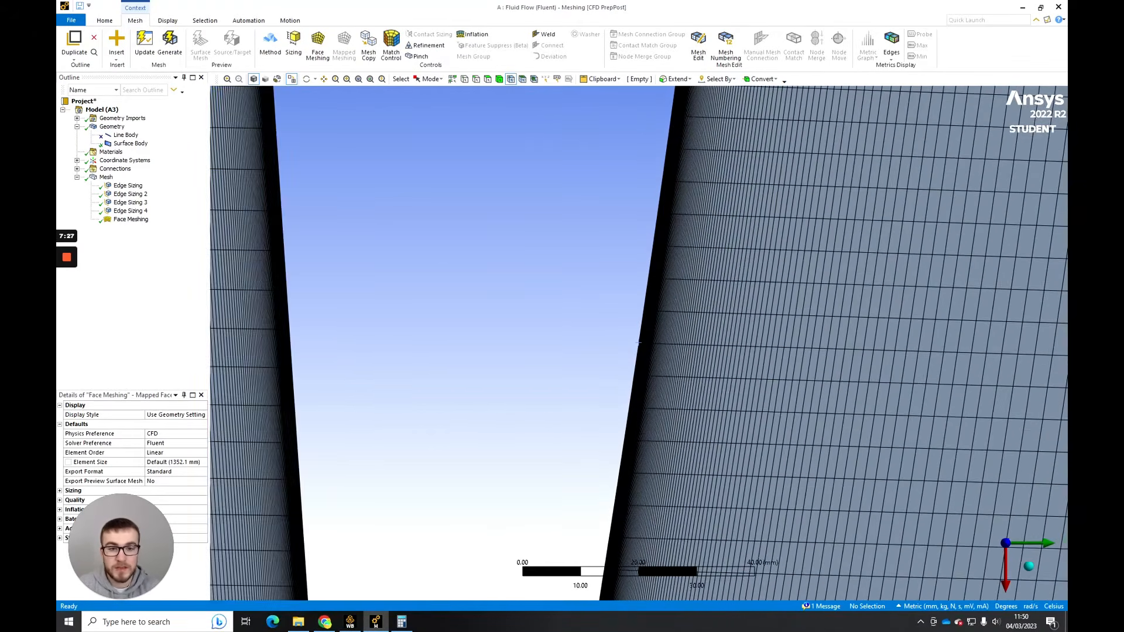
{"action": "scroll", "coordinate": [638, 343], "scroll_direction": "down", "scroll_amount": 10}
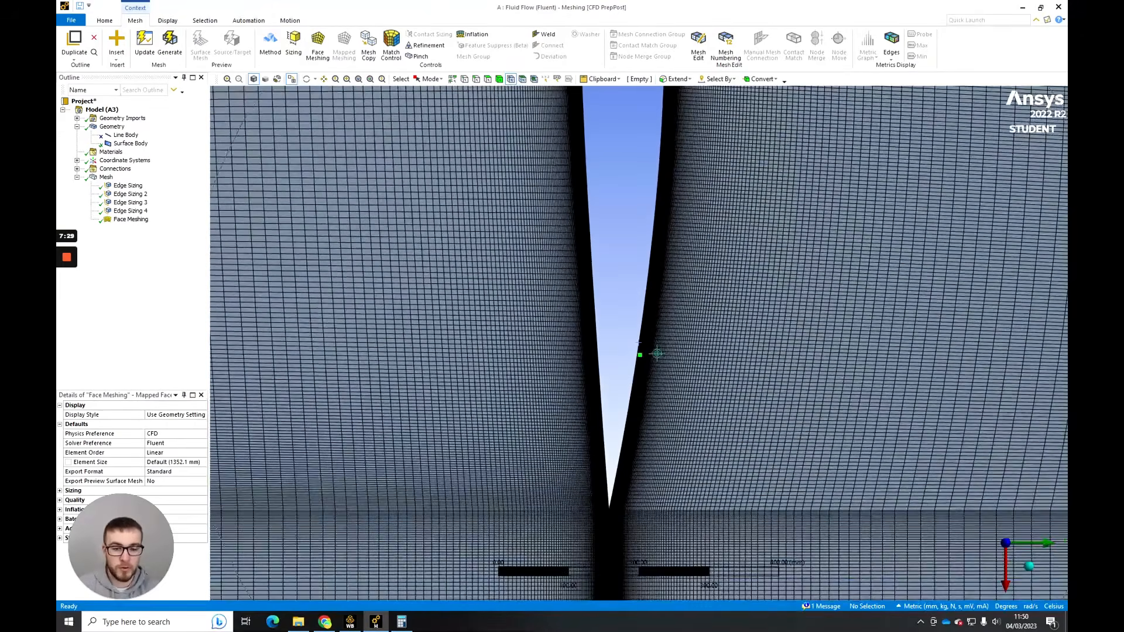
{"action": "middle_click_drag", "start_coordinate": [638, 343], "coordinate": [728, 337]}
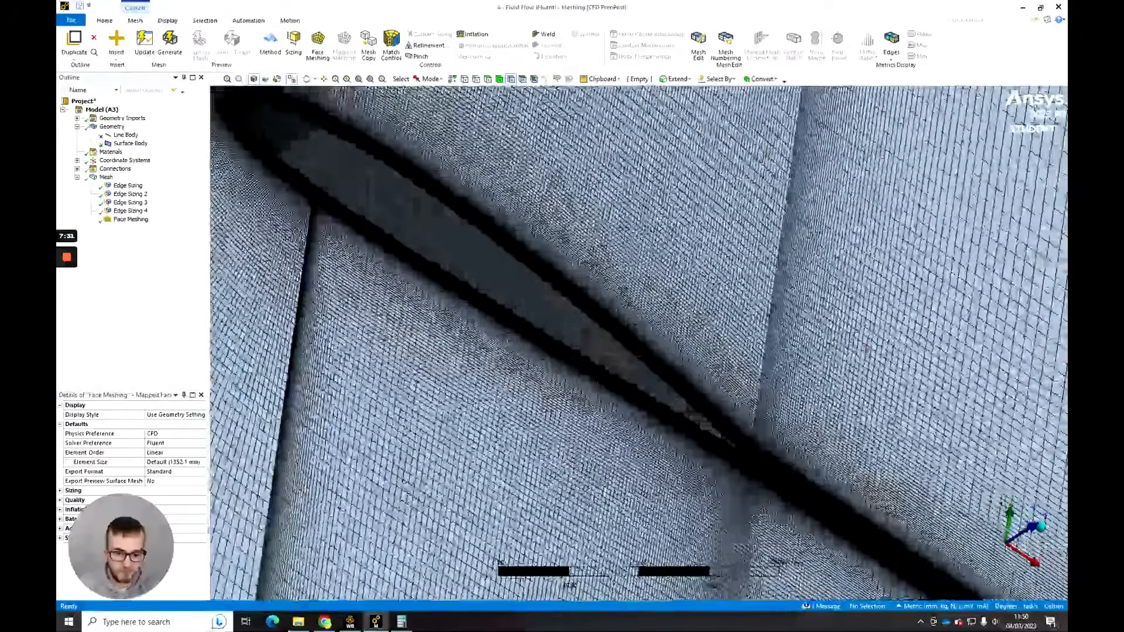
{"action": "left_click", "coordinate": [1034, 527]}
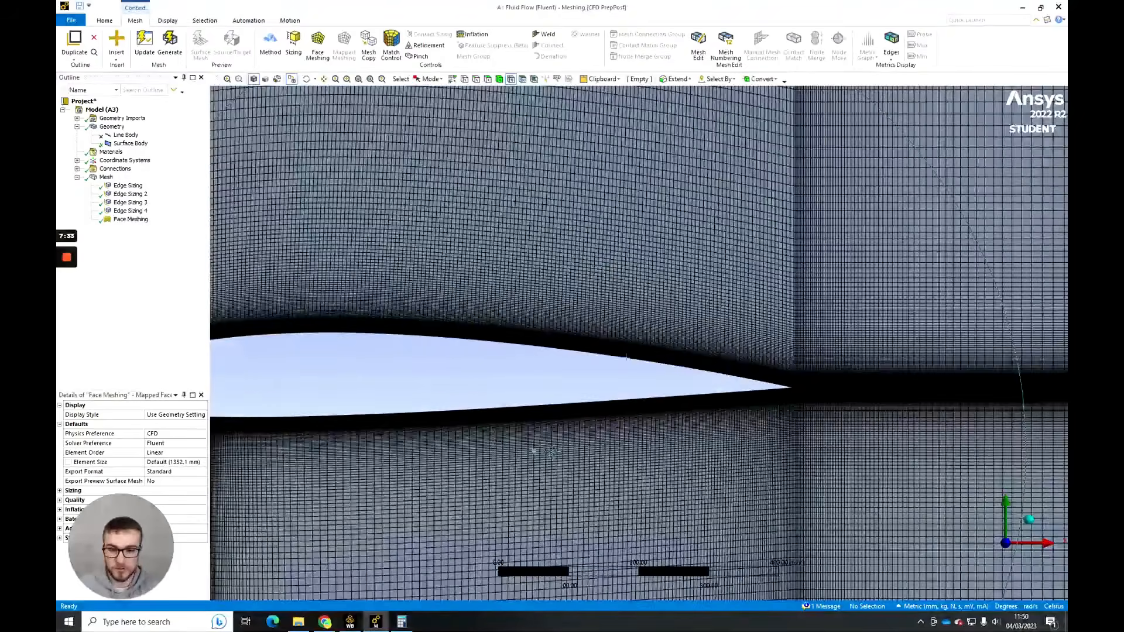
{"action": "scroll", "coordinate": [638, 343], "scroll_direction": "down", "scroll_amount": 3}
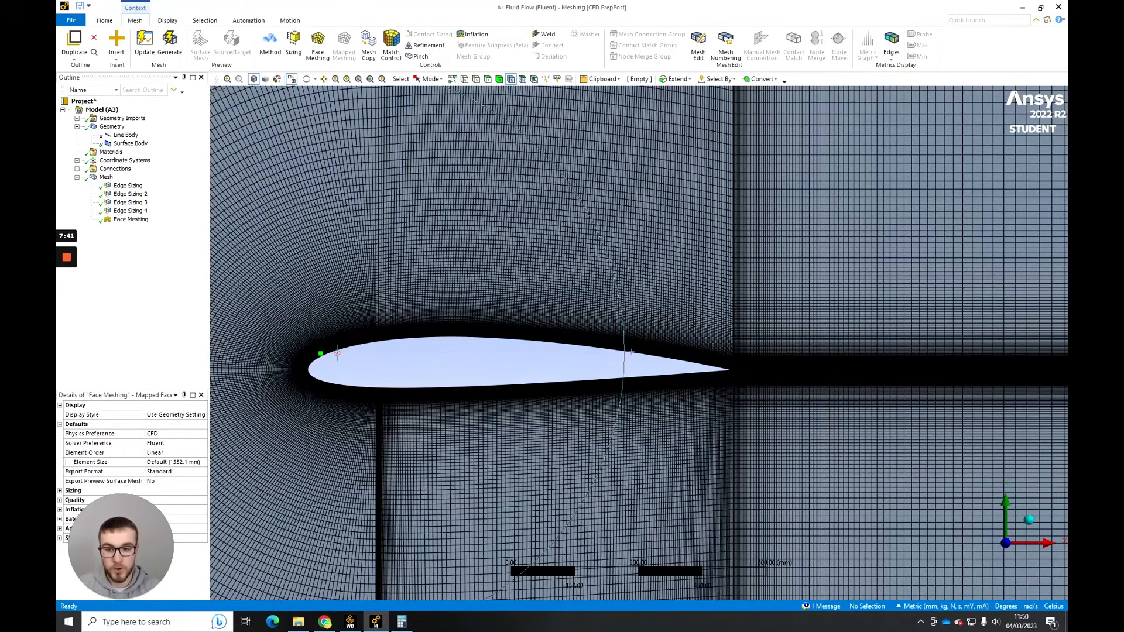
{"action": "scroll", "coordinate": [472, 386], "scroll_direction": "down", "scroll_amount": 1}
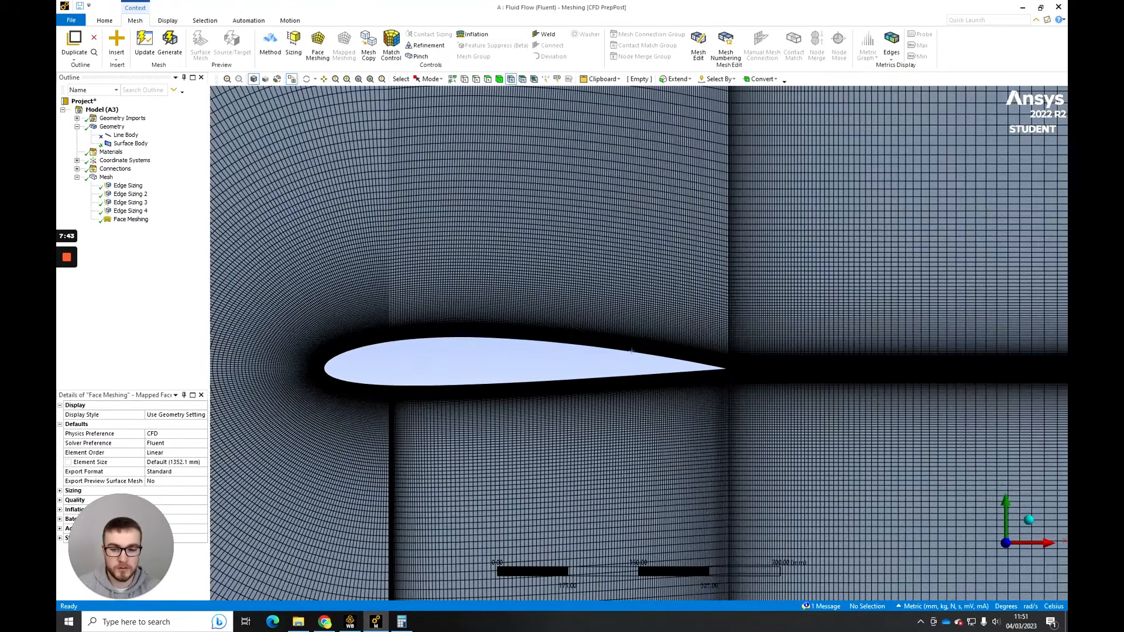
{"action": "middle_click_drag", "start_coordinate": [470, 383], "coordinate": [620, 384], "text": "ctrl"}
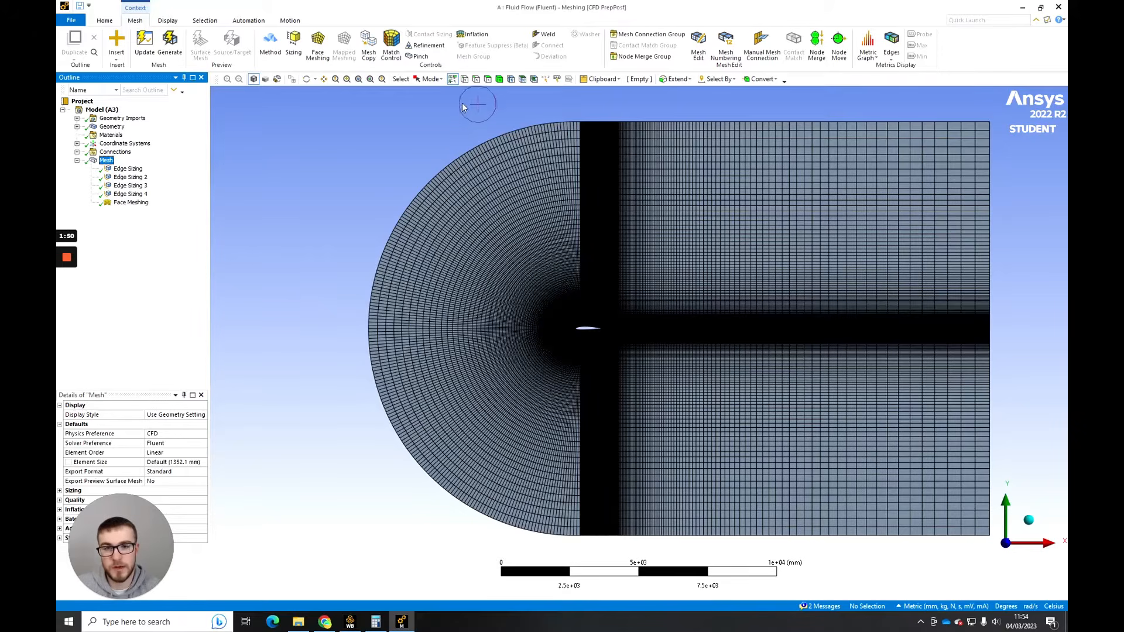
- Select the four edges that form the airfoil's outline, using the edge selection filter
{"action": "left_click", "coordinate": [476, 79]}
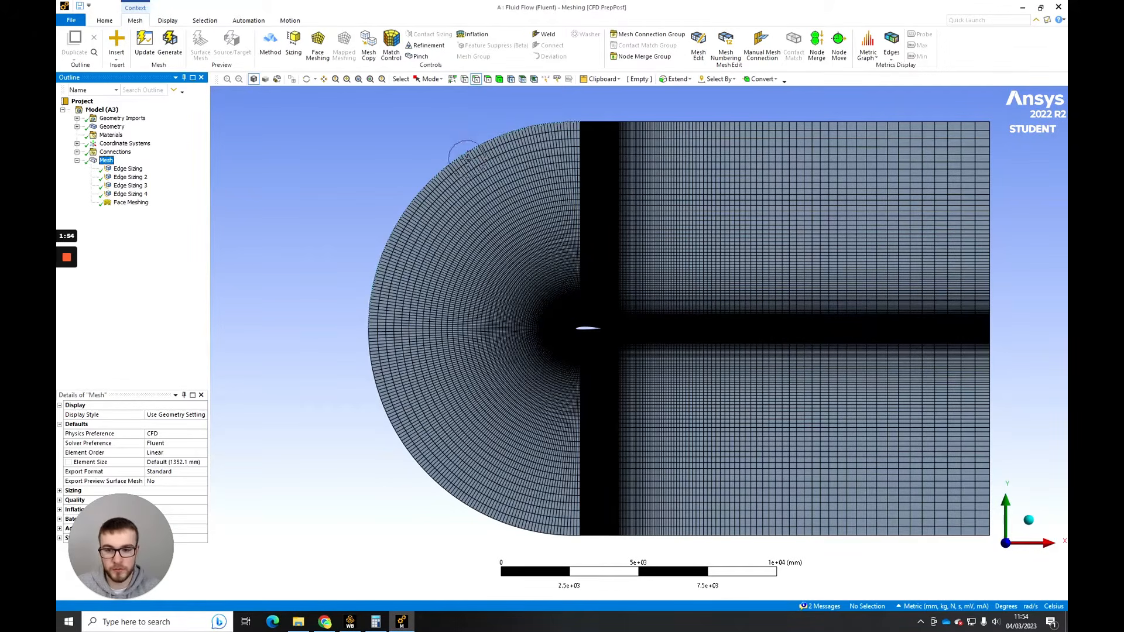
{"action": "scroll", "coordinate": [605, 306], "scroll_direction": "up", "scroll_amount": 5}
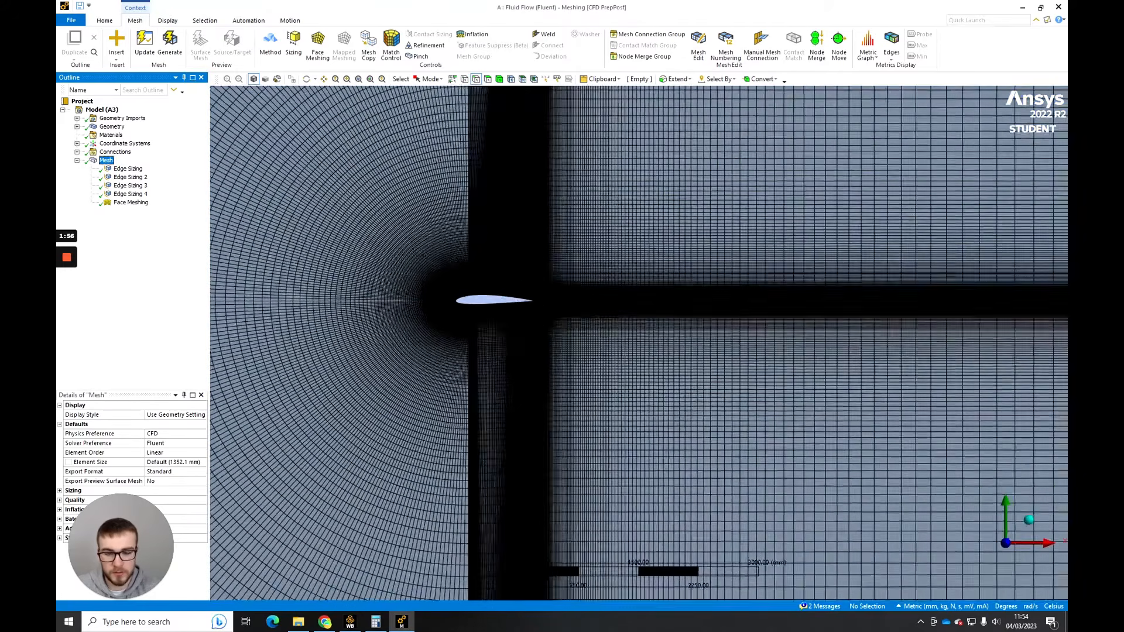
{"action": "scroll", "coordinate": [494, 279], "scroll_direction": "up", "scroll_amount": 6}
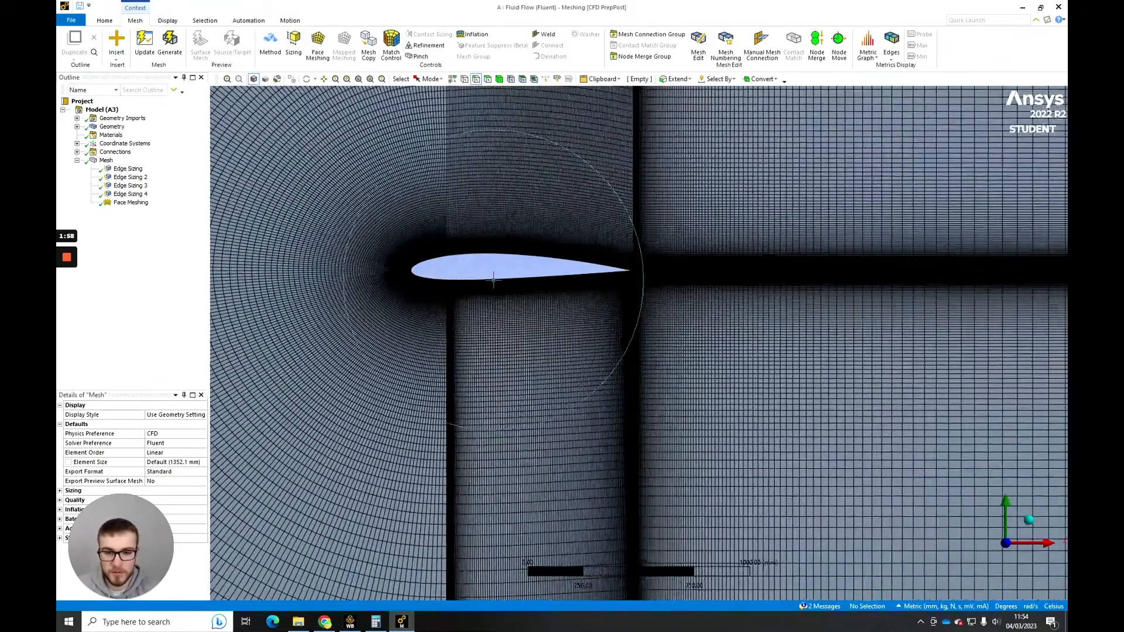
{"action": "scroll", "coordinate": [493, 279], "scroll_direction": "up", "scroll_amount": 2}
{"action": "left_click", "coordinate": [499, 291]}
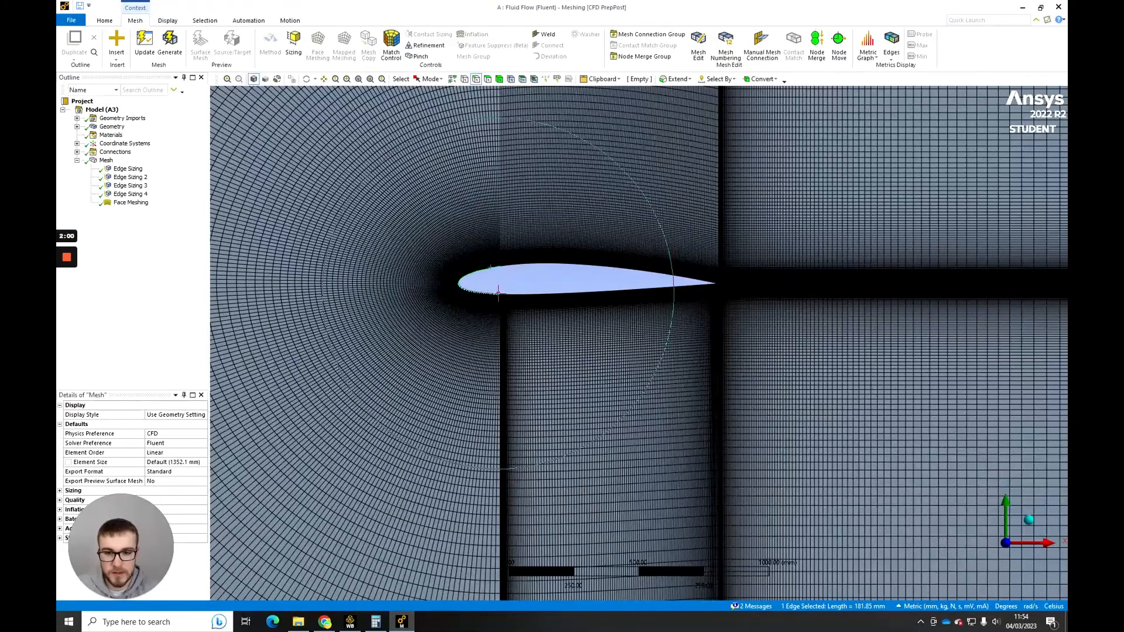
{"action": "left_click", "coordinate": [497, 292], "text": "ctrl"}
{"action": "left_click", "coordinate": [543, 263], "text": "ctrl"}
{"action": "left_click", "coordinate": [538, 294], "text": "ctrl"}
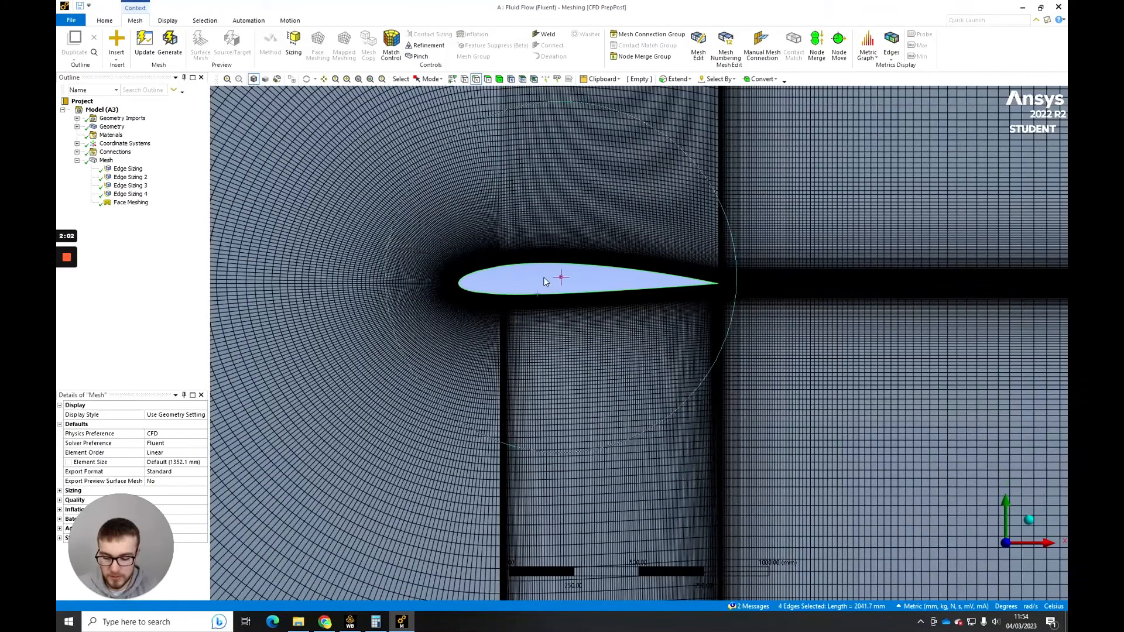
{"action": "key", "text": "n"}
{"action": "left_click_drag", "start_coordinate": [533, 224], "coordinate": [750, 226]}
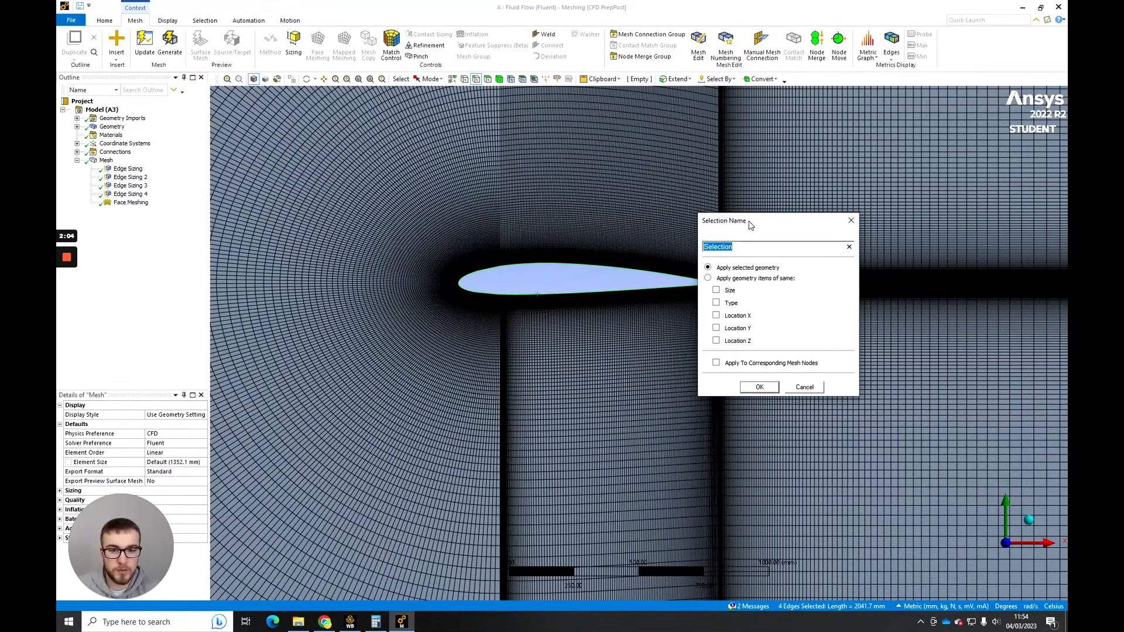
{"action": "left_click", "coordinate": [850, 221]}
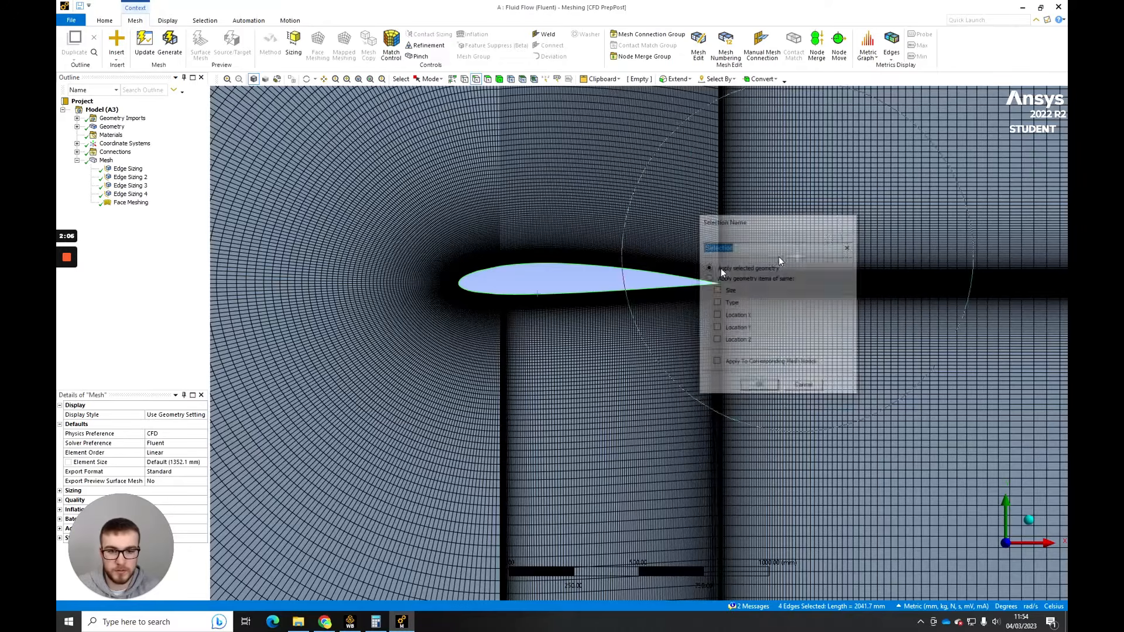
- Create a named selection called "airfoil" from the selected airfoil edges
{"action": "right_click", "coordinate": [561, 279]}
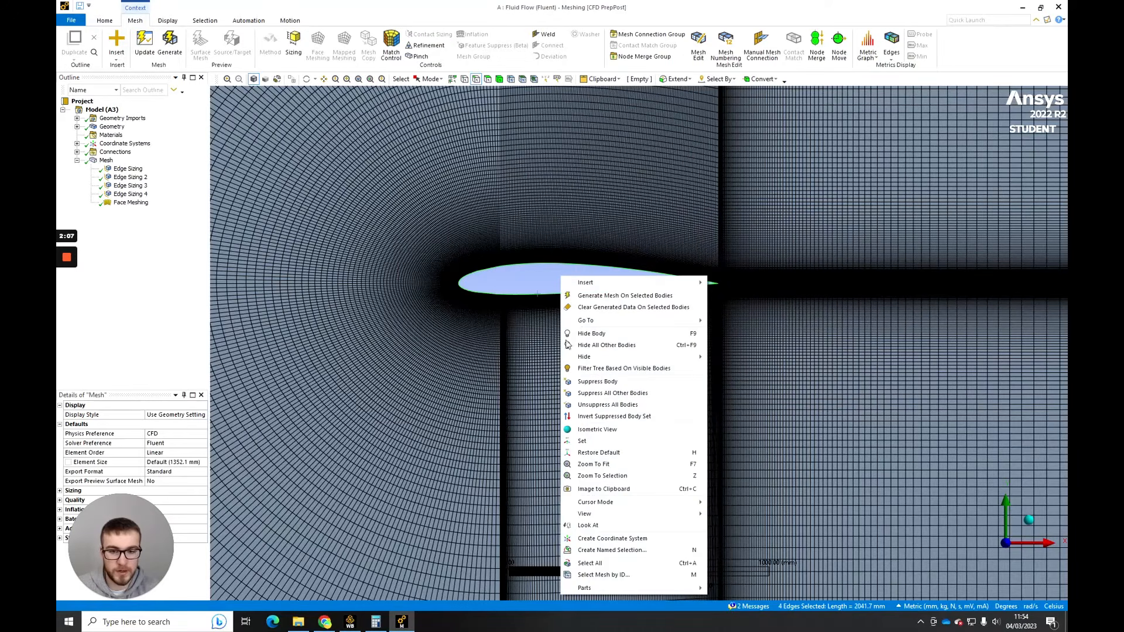
{"action": "left_click", "coordinate": [595, 551]}
{"action": "left_click_drag", "start_coordinate": [525, 223], "coordinate": [715, 185]}
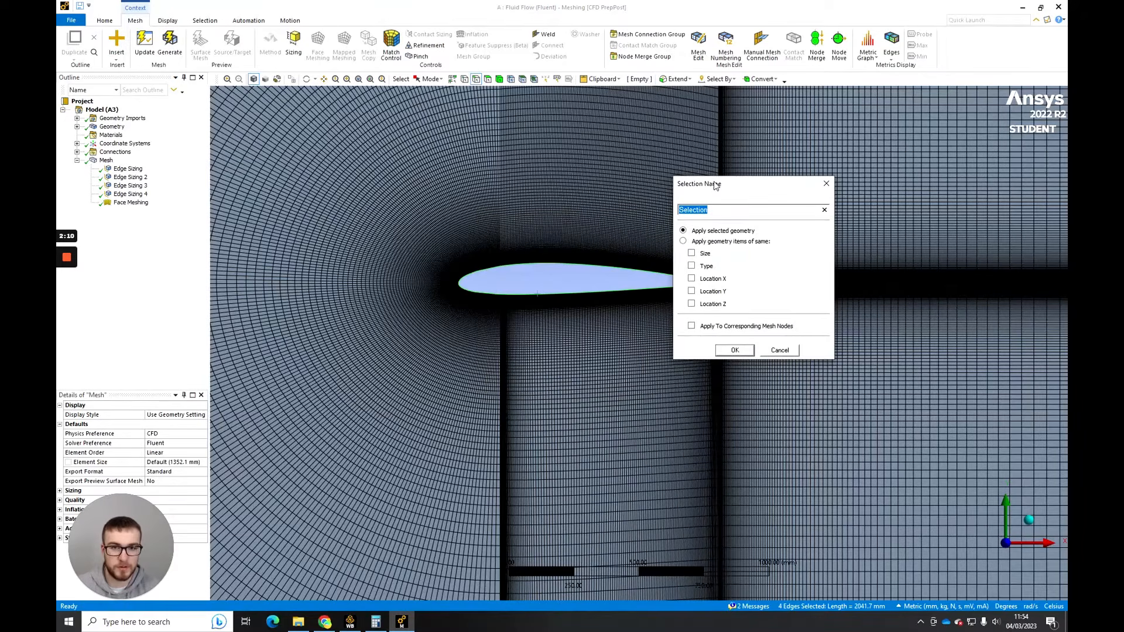
{"action": "type", "text": "airfoil"}
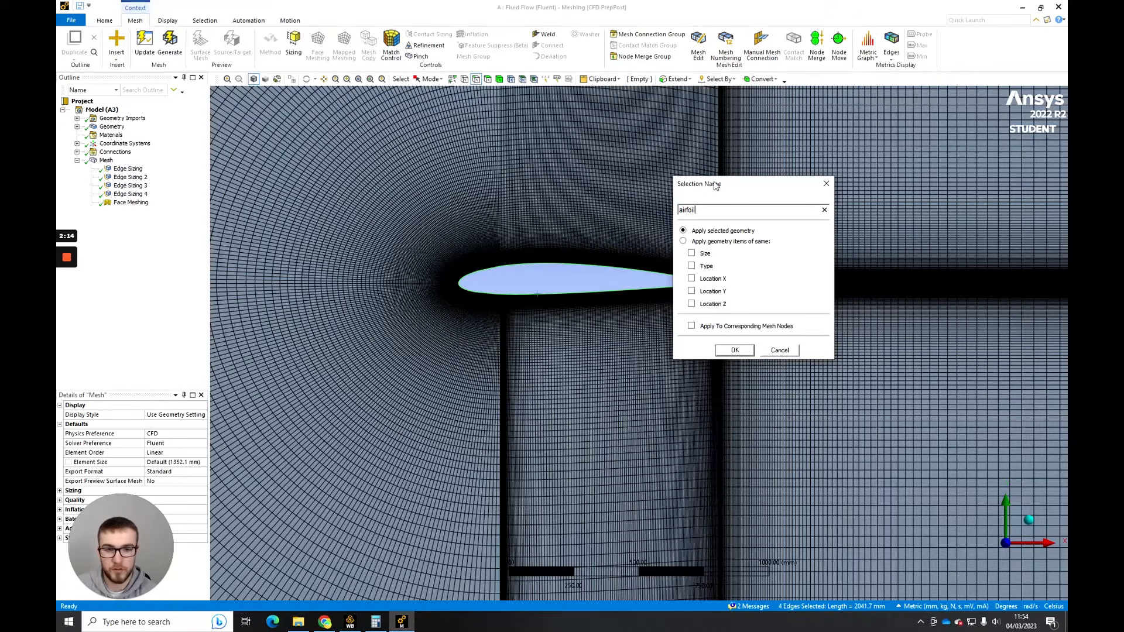
{"action": "key", "text": "Return"}
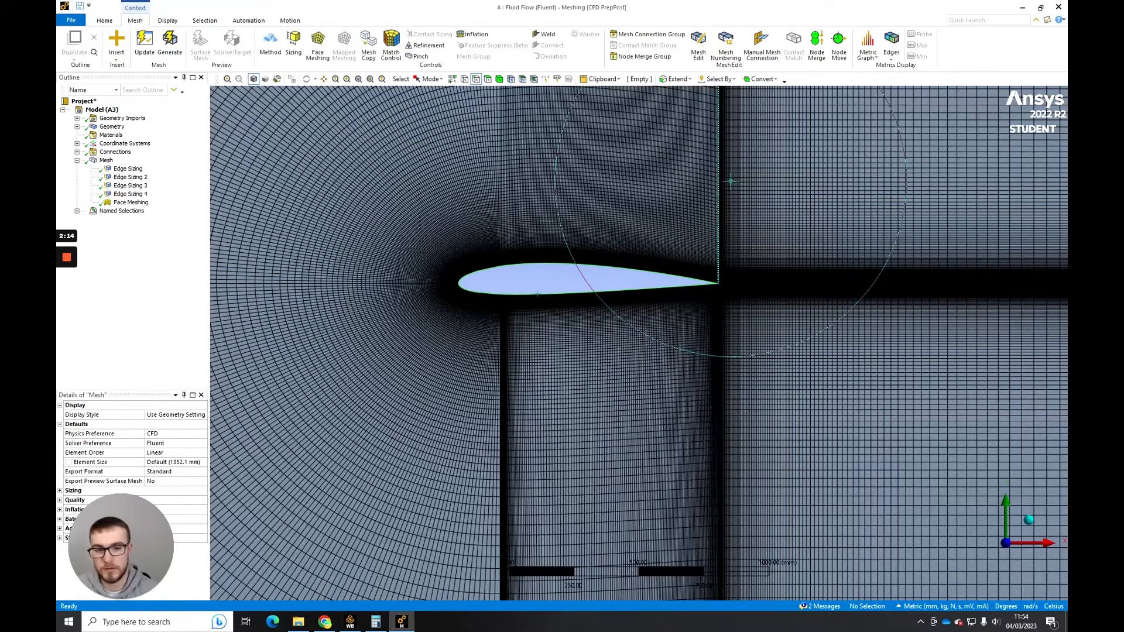
- Create a named selection called "inlet" from the two curved outer edges and the four straight upper and lower edges of the domain
{"action": "scroll", "coordinate": [587, 288], "scroll_direction": "down", "scroll_amount": 5}
{"action": "scroll", "coordinate": [639, 310], "scroll_direction": "down", "scroll_amount": 6}
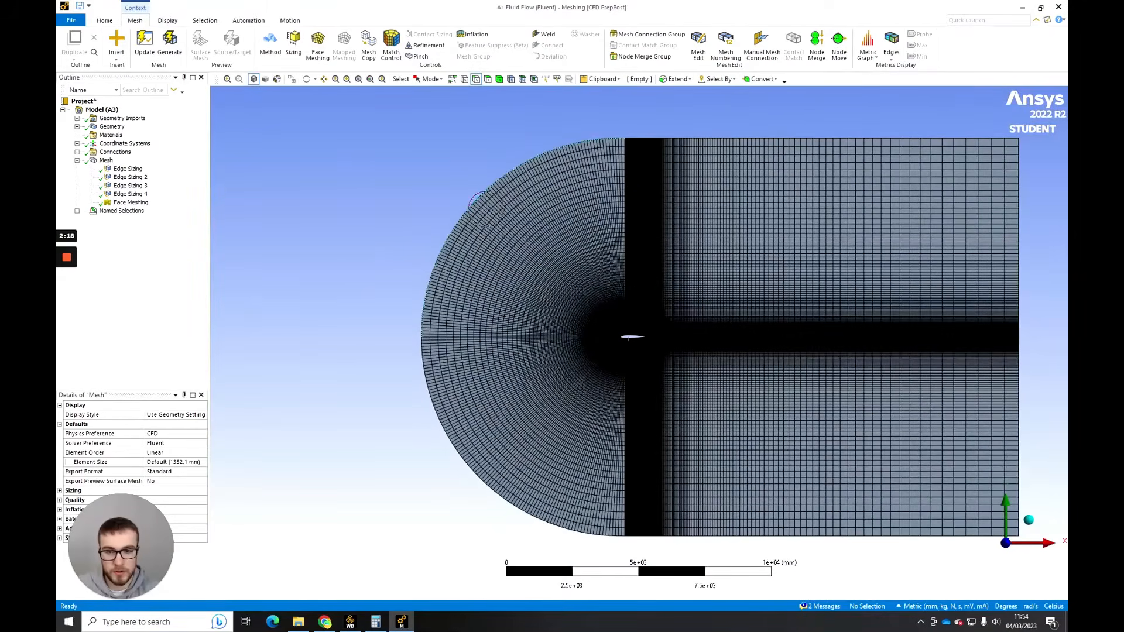
{"action": "left_click", "coordinate": [473, 217]}
{"action": "left_click", "coordinate": [442, 382], "text": "ctrl"}
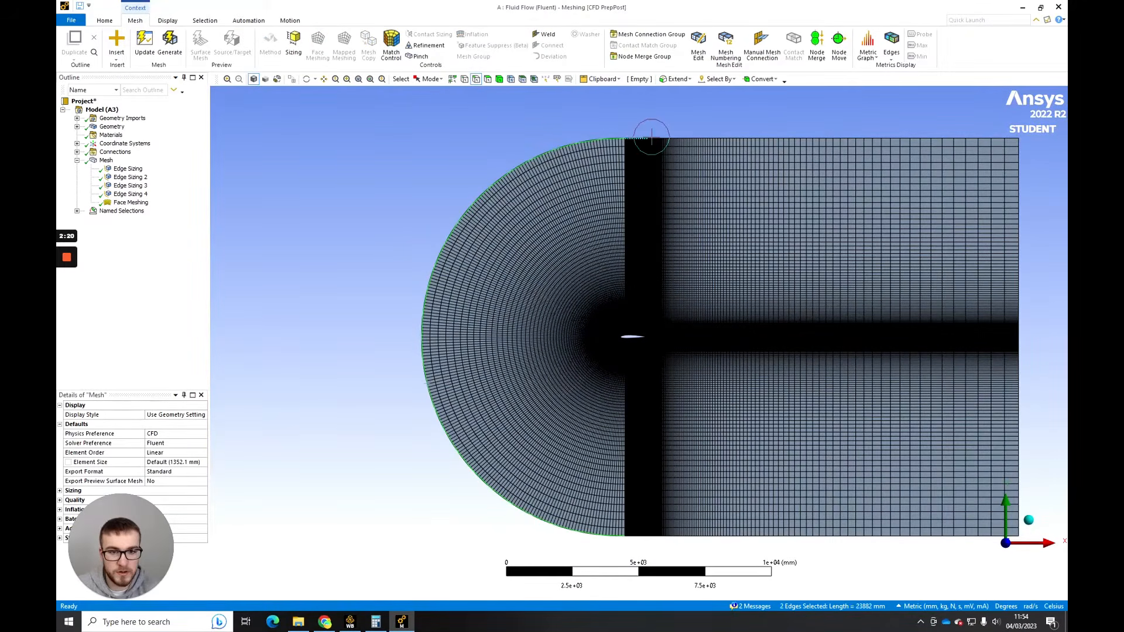
{"action": "left_click", "coordinate": [644, 139], "text": "ctrl"}
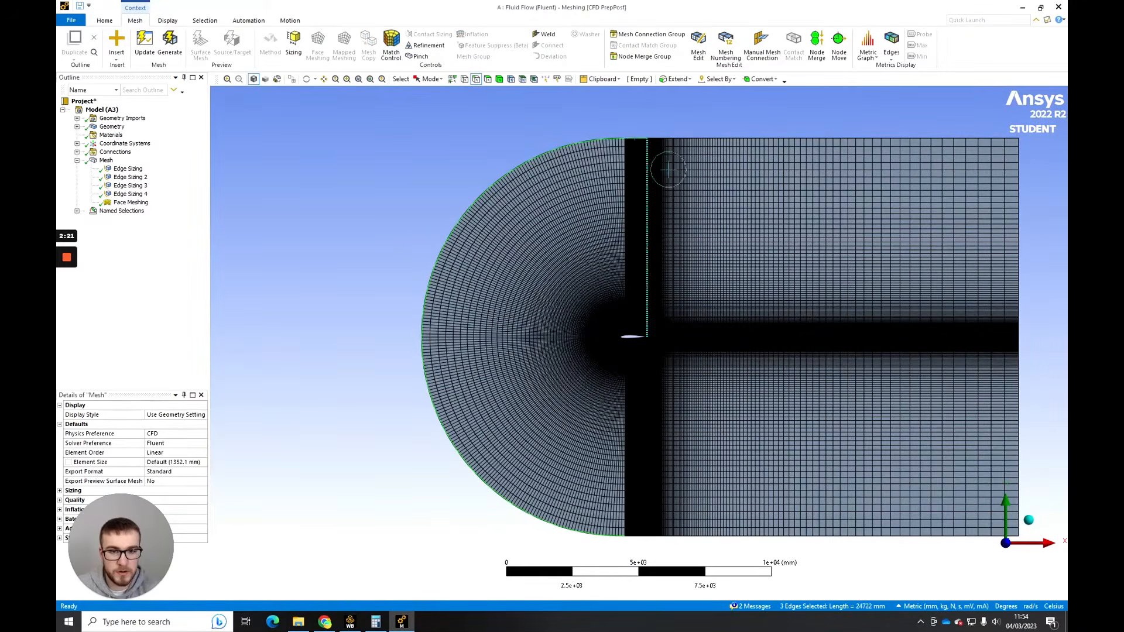
{"action": "left_click", "coordinate": [702, 535], "text": "ctrl"}
{"action": "left_click", "coordinate": [731, 139], "text": "ctrl"}
{"action": "left_click", "coordinate": [731, 138], "text": "ctrl"}
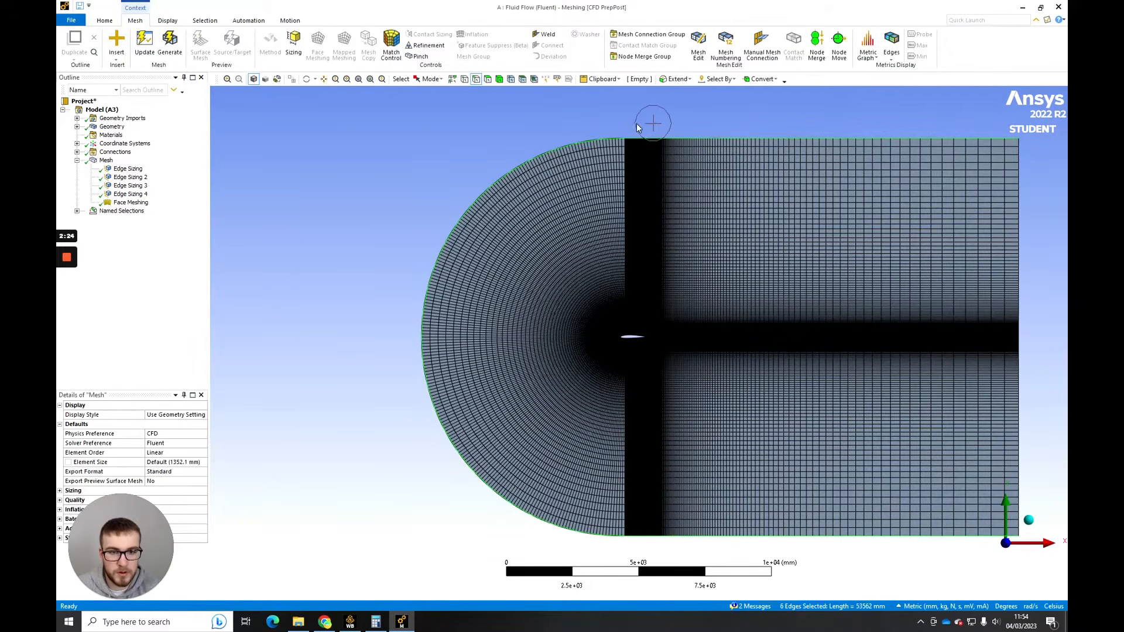
{"action": "right_click", "coordinate": [643, 116]}
{"action": "left_click", "coordinate": [714, 401]}
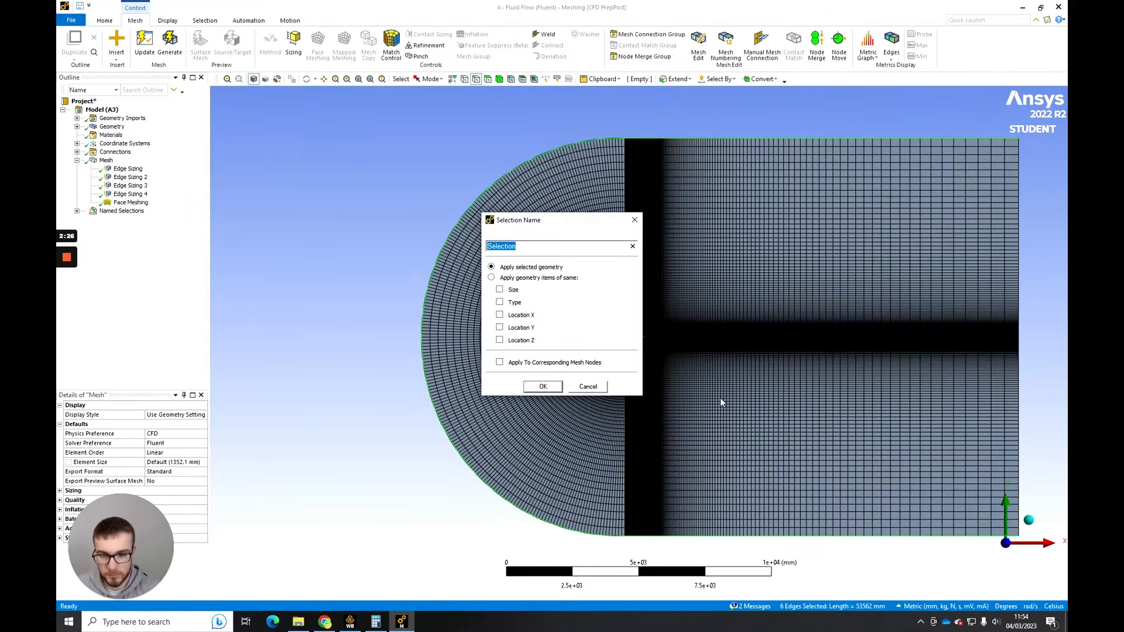
{"action": "type", "text": "inlet"}
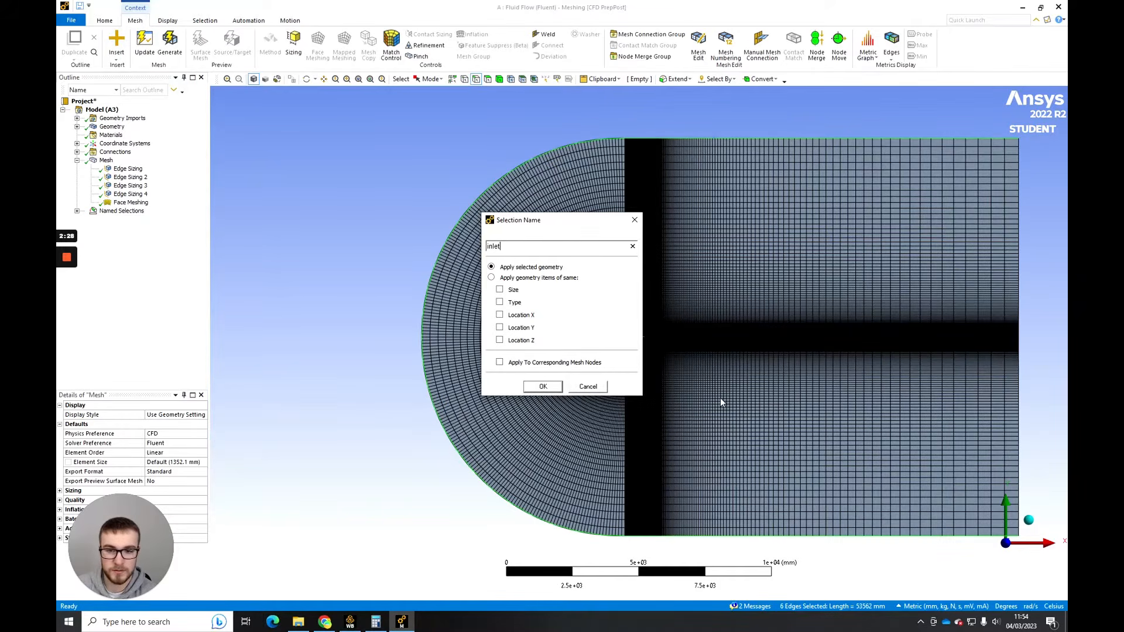
{"action": "key", "text": "Return"}
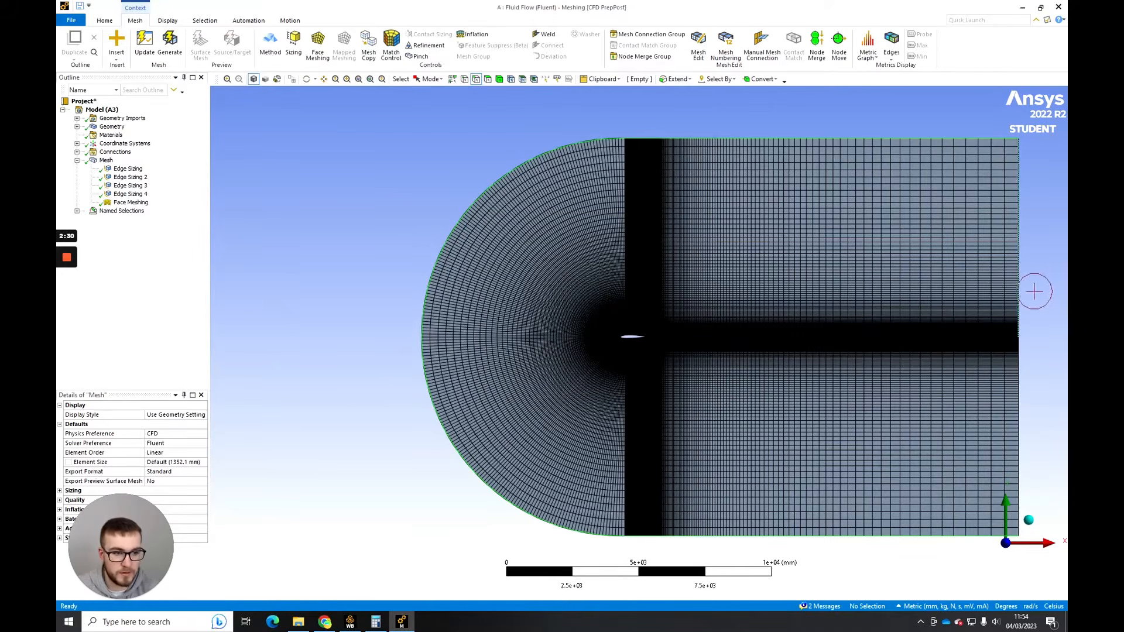
- Create a named selection called "outlet" from the two vertical edges at the domain's downstream end
{"action": "left_click", "coordinate": [1020, 291]}
{"action": "left_click", "coordinate": [1020, 369], "text": "ctrl"}
{"action": "right_click", "coordinate": [1044, 369]}
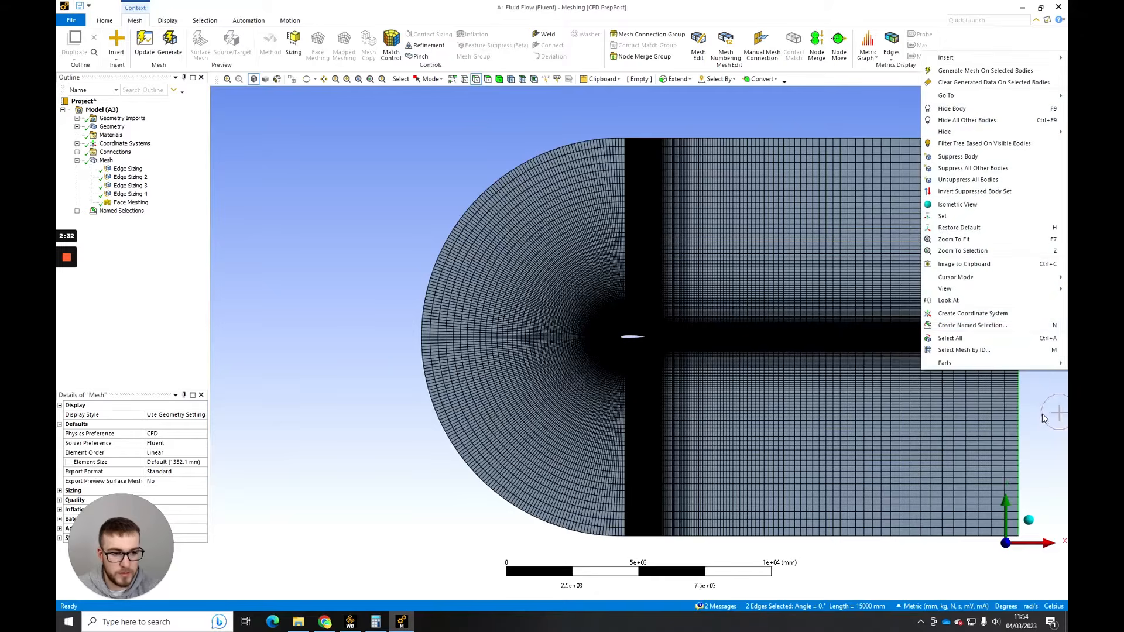
{"action": "left_click", "coordinate": [968, 325]}
{"action": "type", "text": "o"}
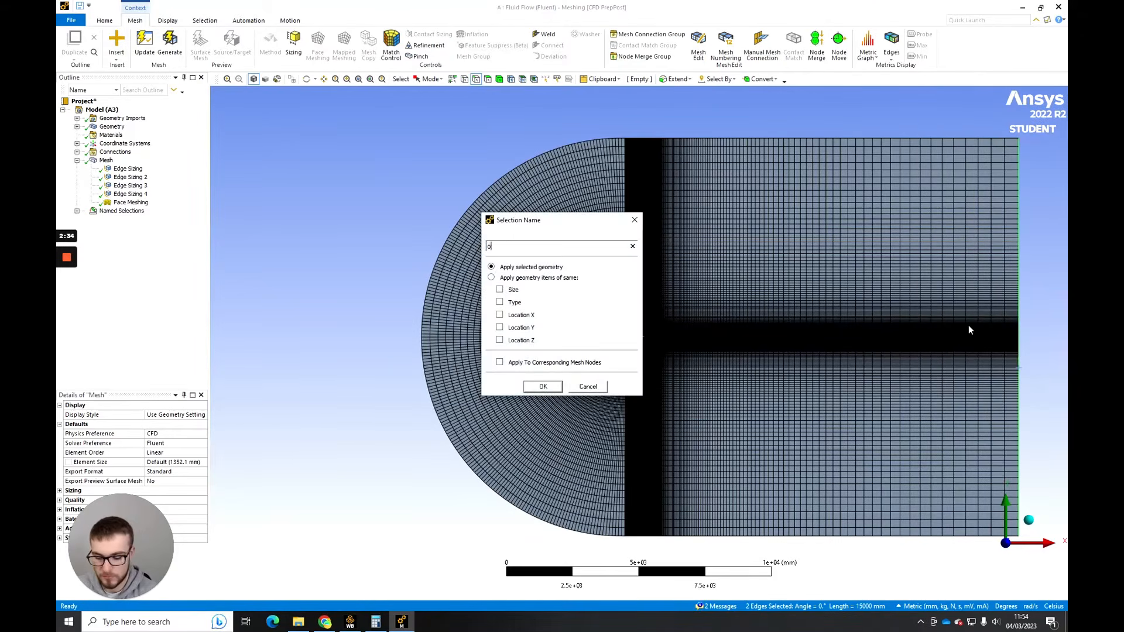
{"action": "type", "text": "utlet"}
{"action": "key", "text": "Return"}
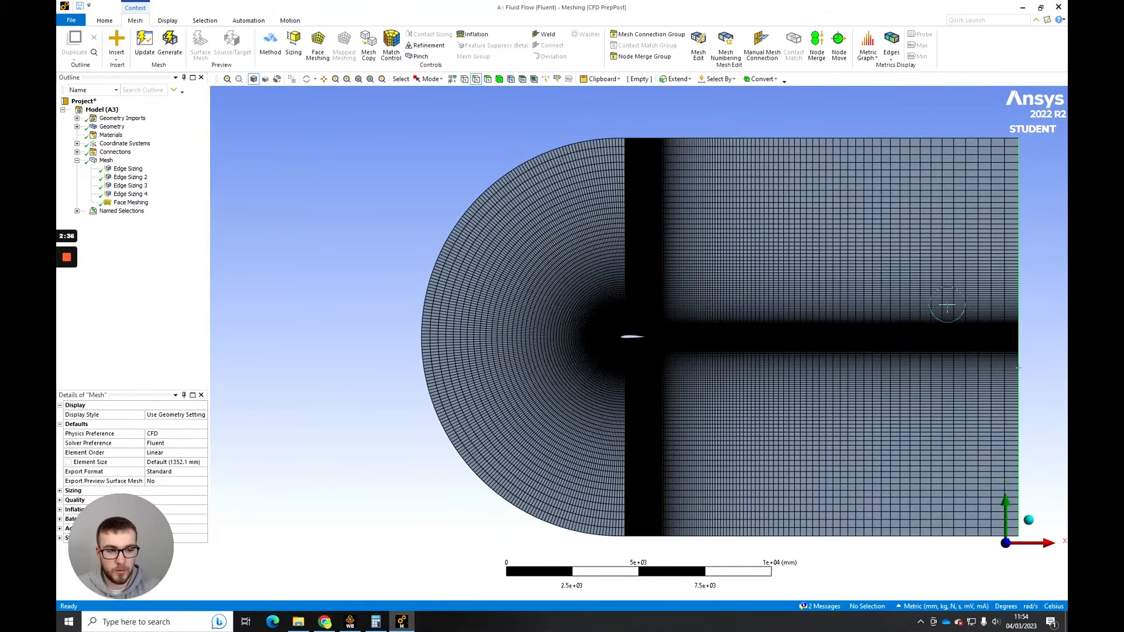
- Update the mesh so that it is translated for Fluent with the named selections
{"action": "middle_click_drag", "start_coordinate": [928, 306], "coordinate": [792, 305], "text": "ctrl"}
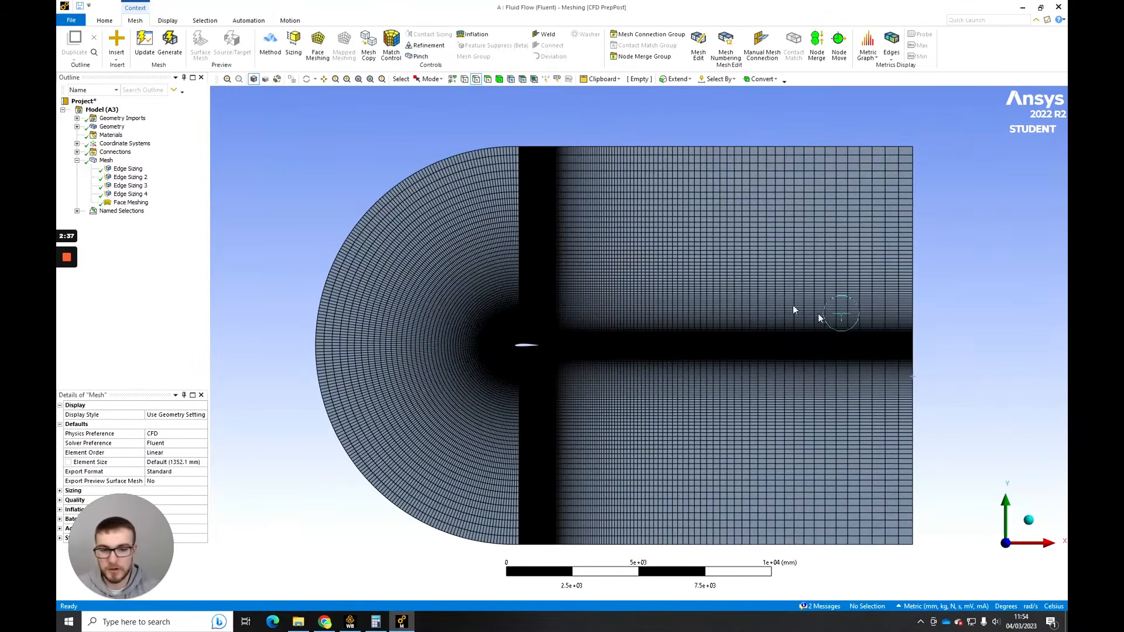
{"action": "left_click", "coordinate": [153, 56]}
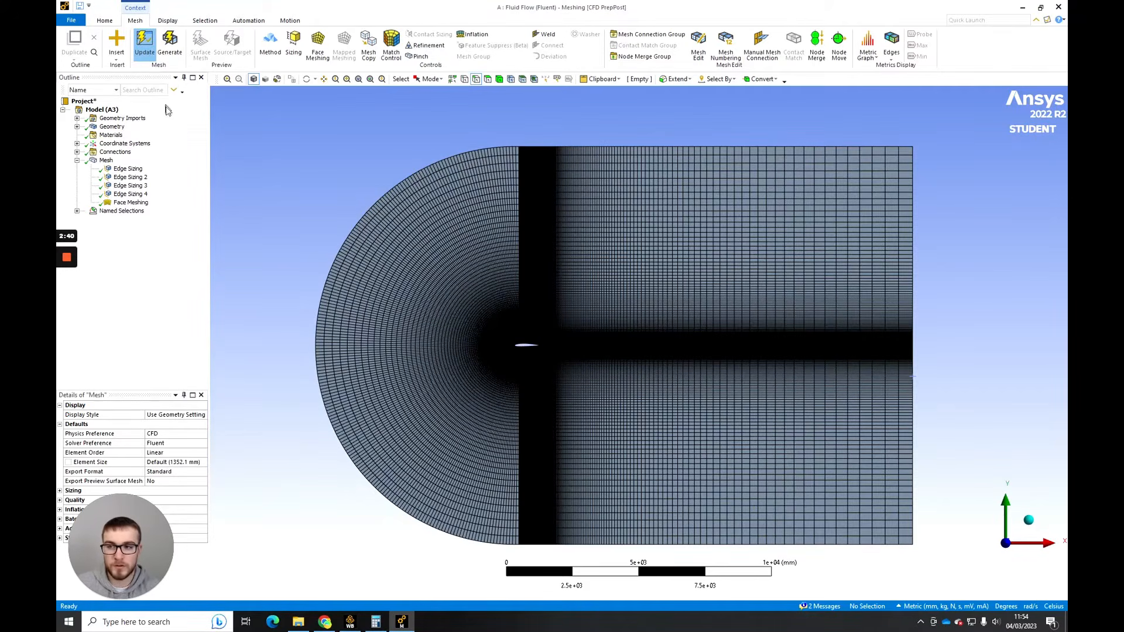
{"action": "left_click", "coordinate": [144, 42]}
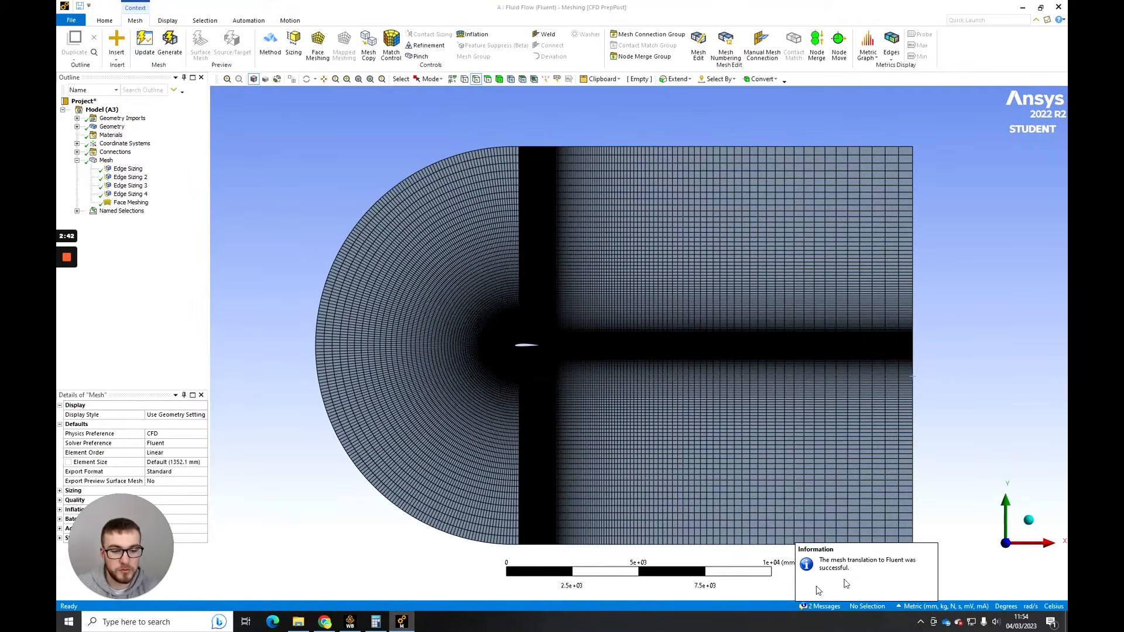
- Check the Mesh cell's status in the Workbench project schematic, return to Meshing and close it
{"action": "left_click", "coordinate": [349, 621]}
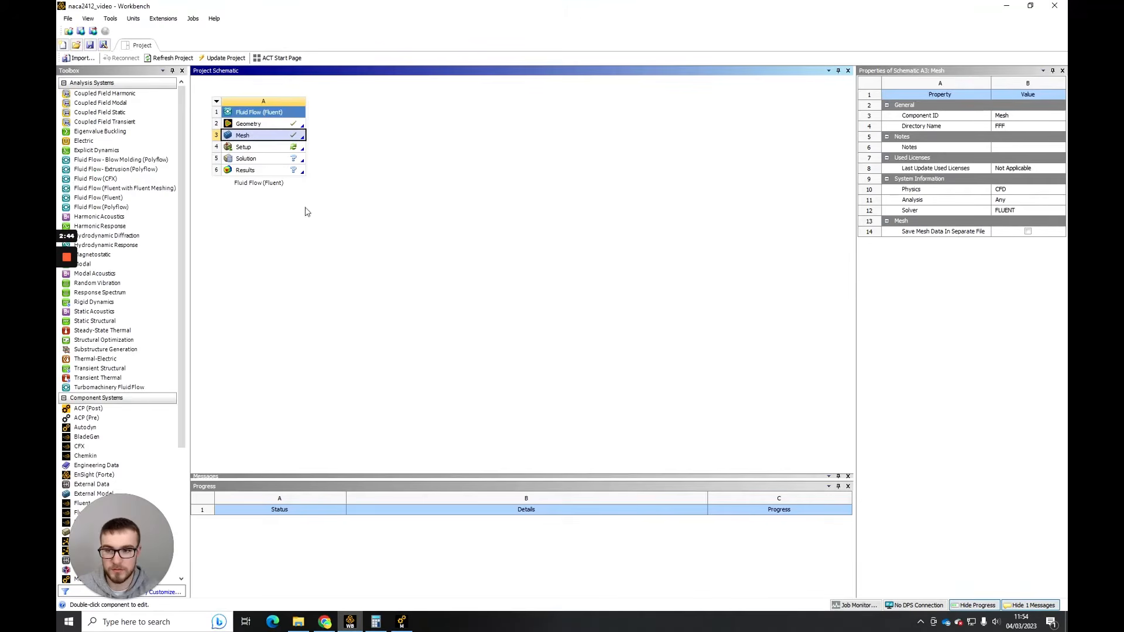
{"action": "left_click", "coordinate": [401, 621]}
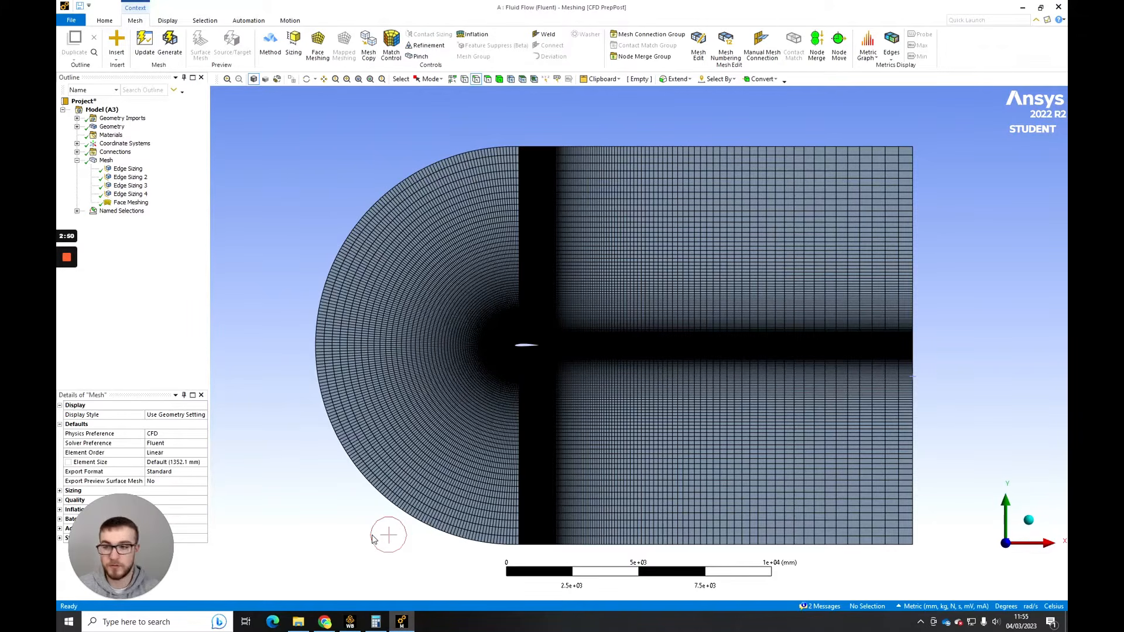
{"action": "left_click", "coordinate": [75, 20]}
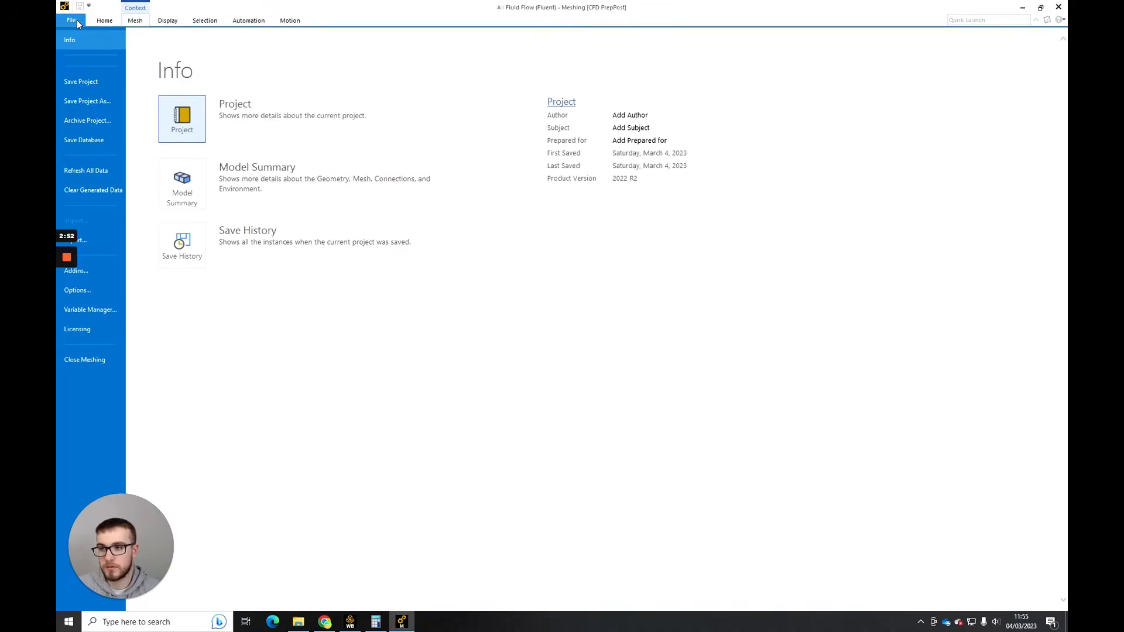
{"action": "left_click", "coordinate": [87, 358]}
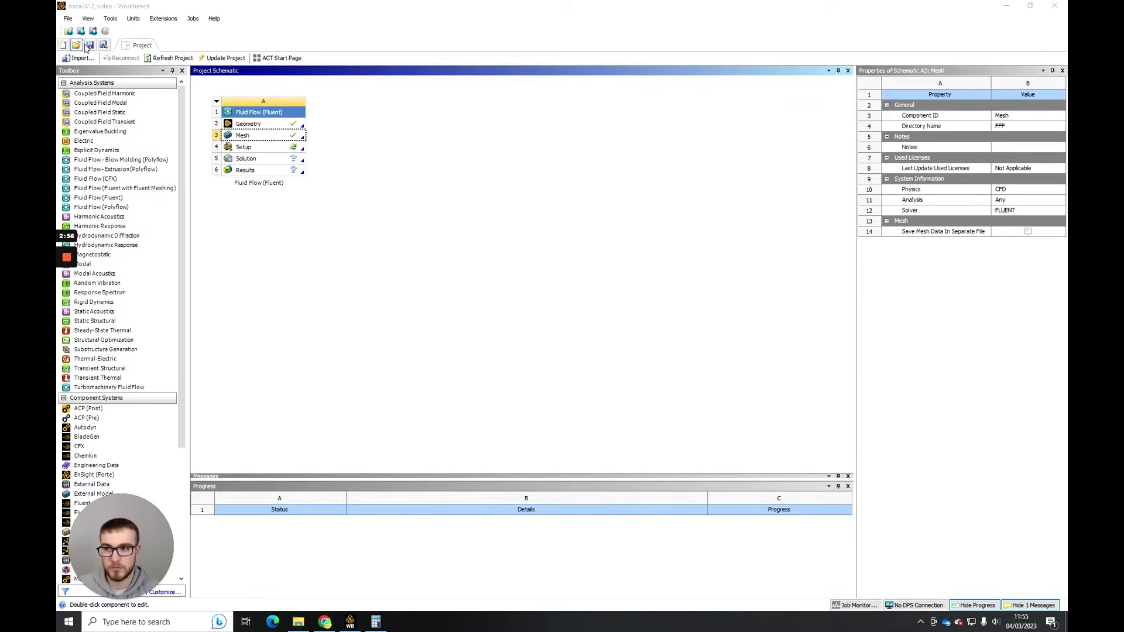
- Save the project and launch Fluent from the Setup cell in double precision with 4 solver processes
{"action": "left_click", "coordinate": [86, 46]}
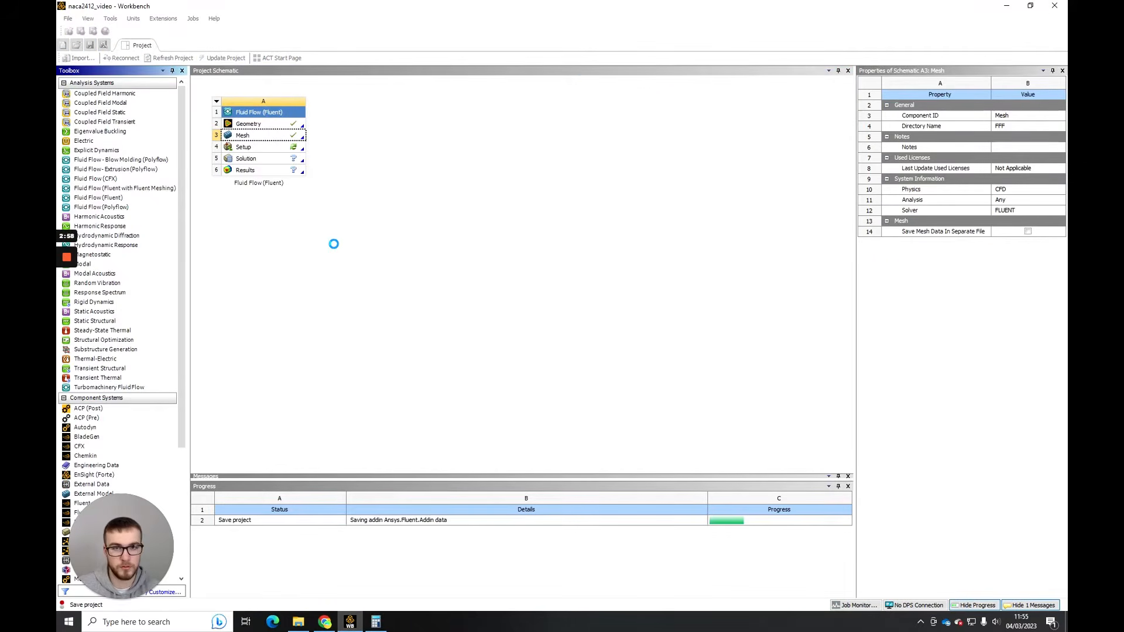
{"action": "left_click", "coordinate": [258, 151]}
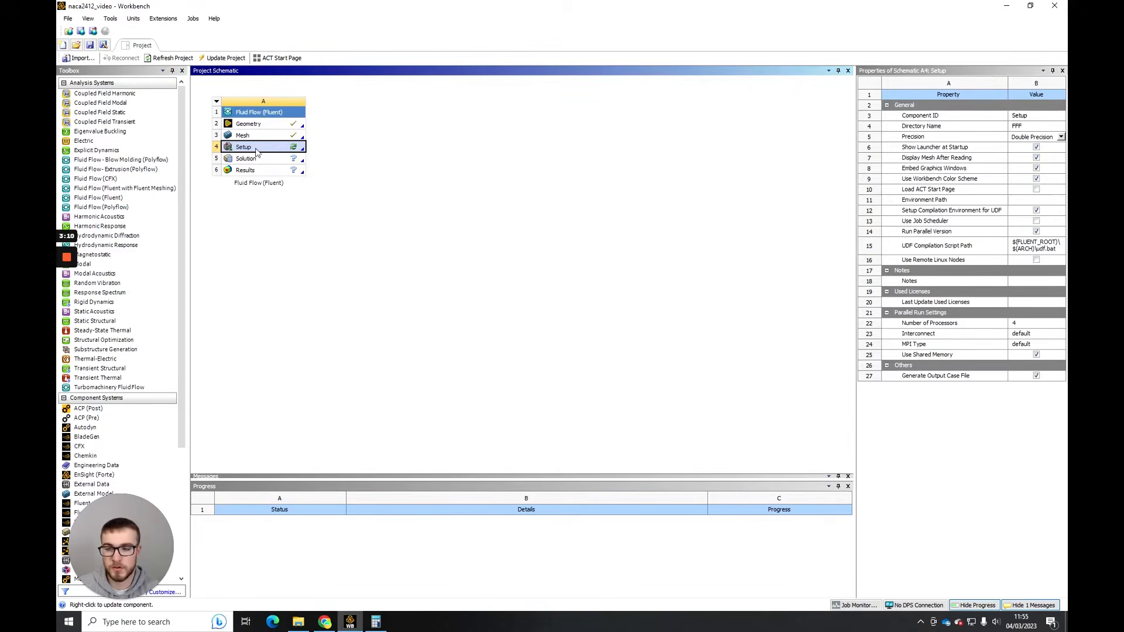
{"action": "right_click", "coordinate": [277, 146]}
{"action": "left_click", "coordinate": [288, 154]}
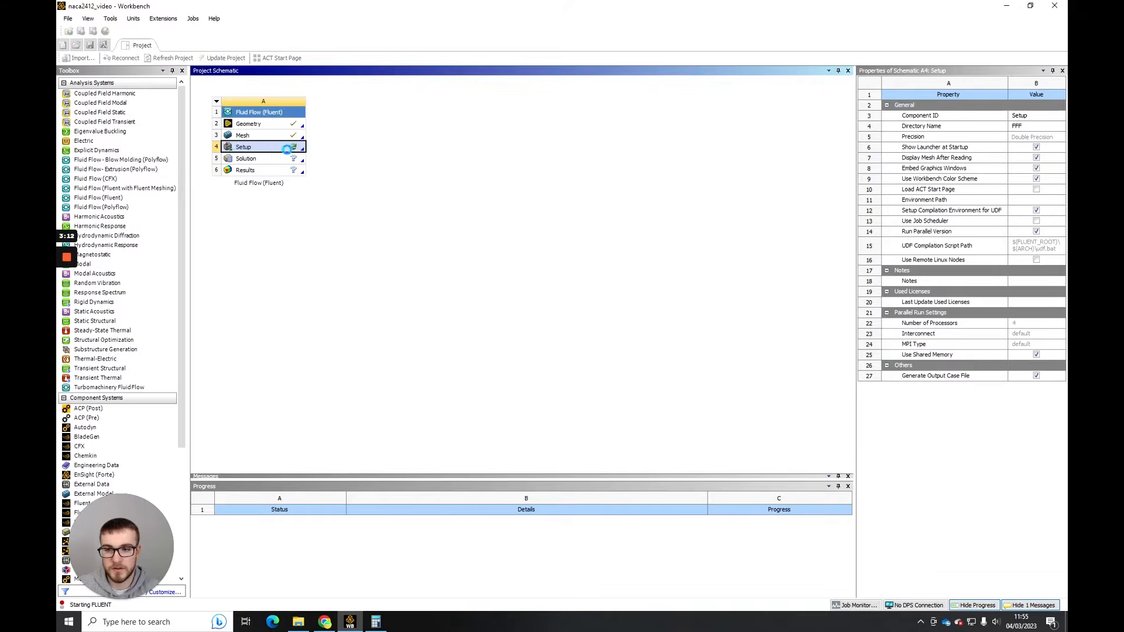
{"action": "left_click", "coordinate": [556, 346]}
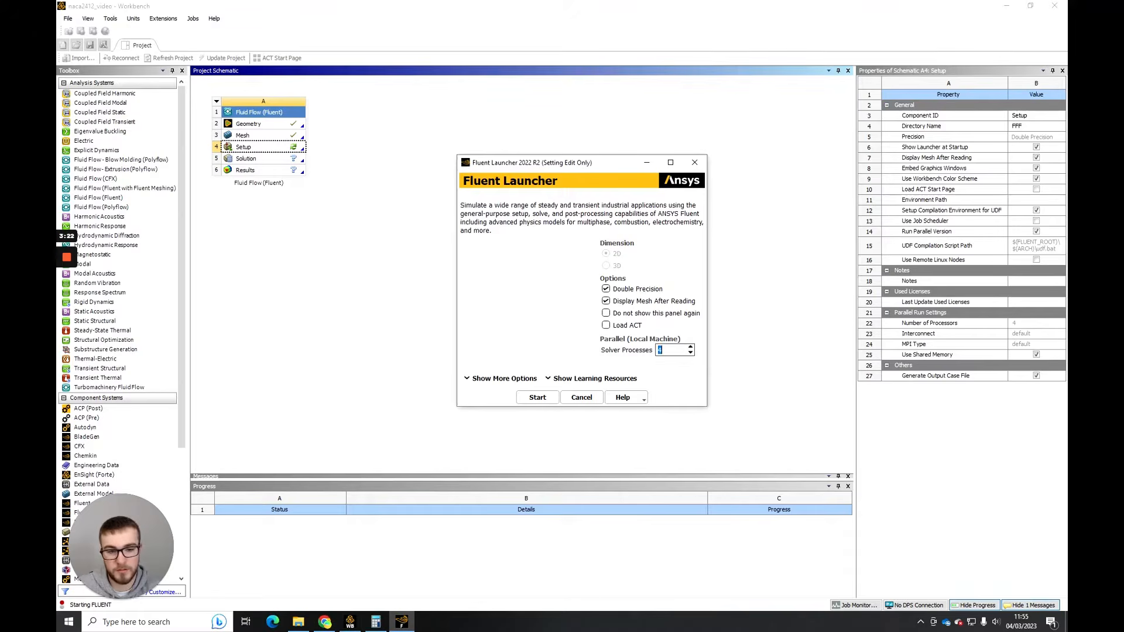
{"action": "left_click", "coordinate": [667, 352]}
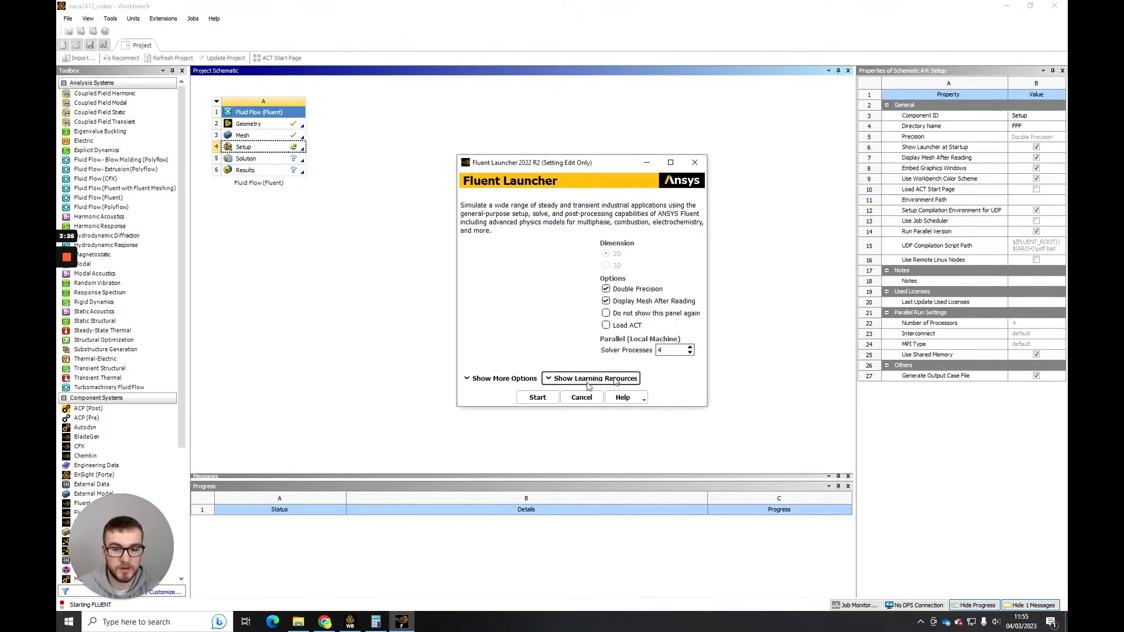
{"action": "left_click", "coordinate": [537, 398]}
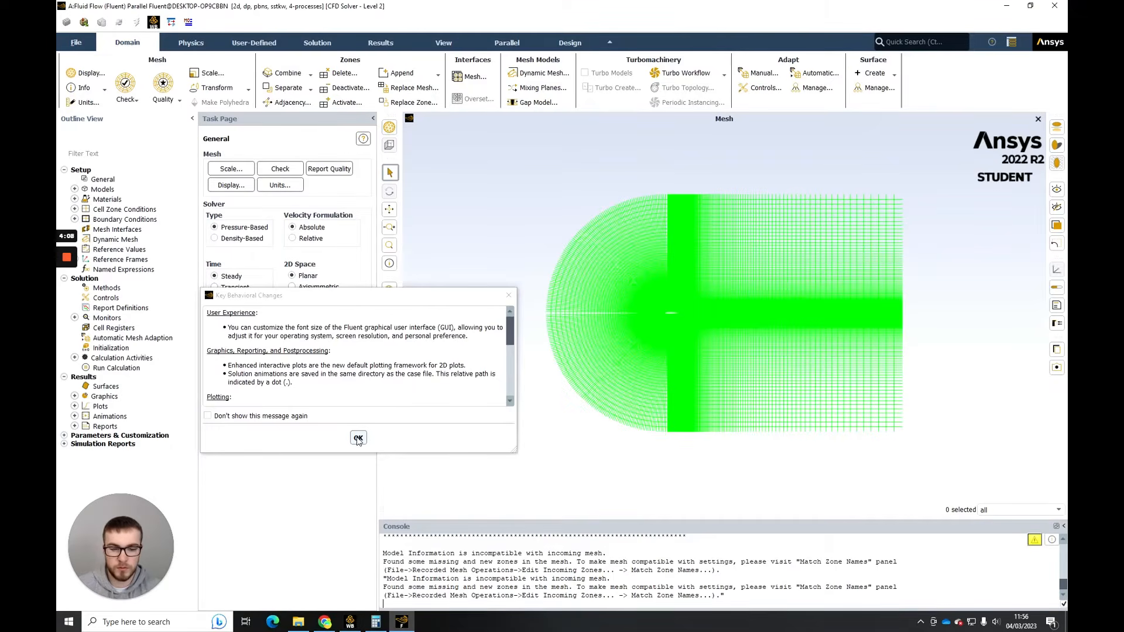
{"action": "left_click", "coordinate": [359, 439]}
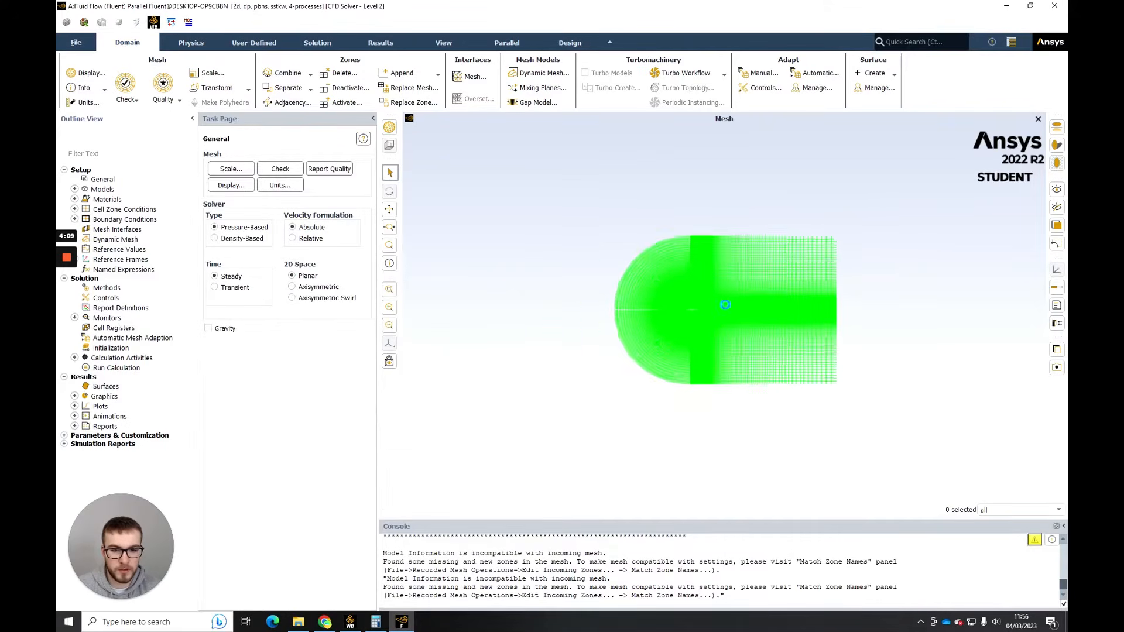
- Review the mesh and the General solver settings, and accept the k-omega SST viscous model
{"action": "scroll", "coordinate": [679, 316], "scroll_direction": "up", "scroll_amount": 4}
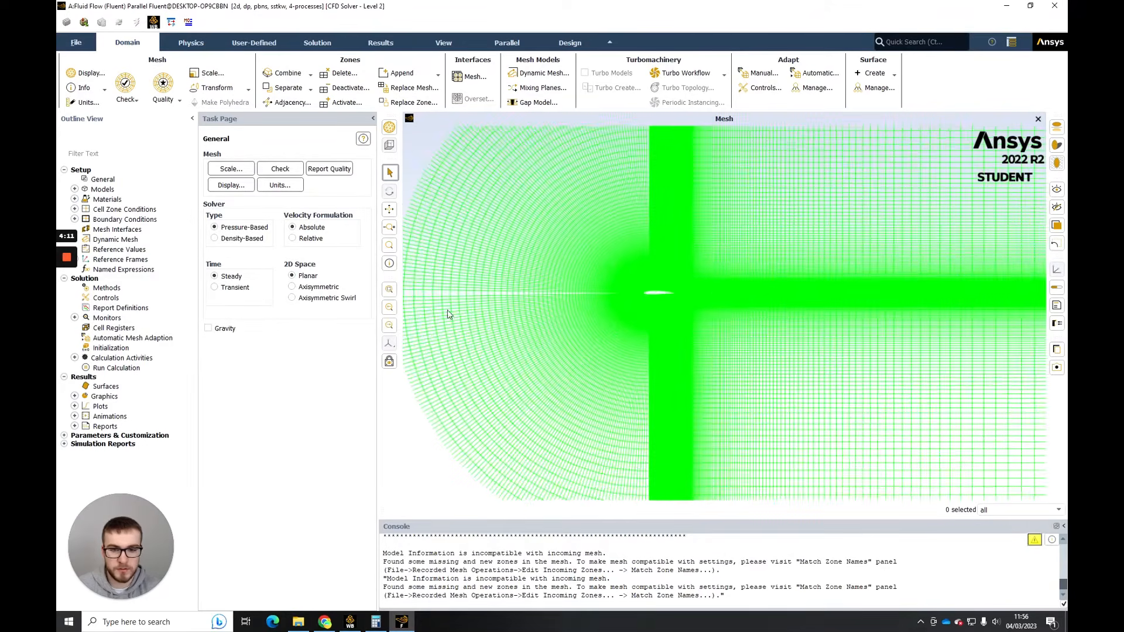
{"action": "scroll", "coordinate": [819, 277], "scroll_direction": "down", "scroll_amount": 4}
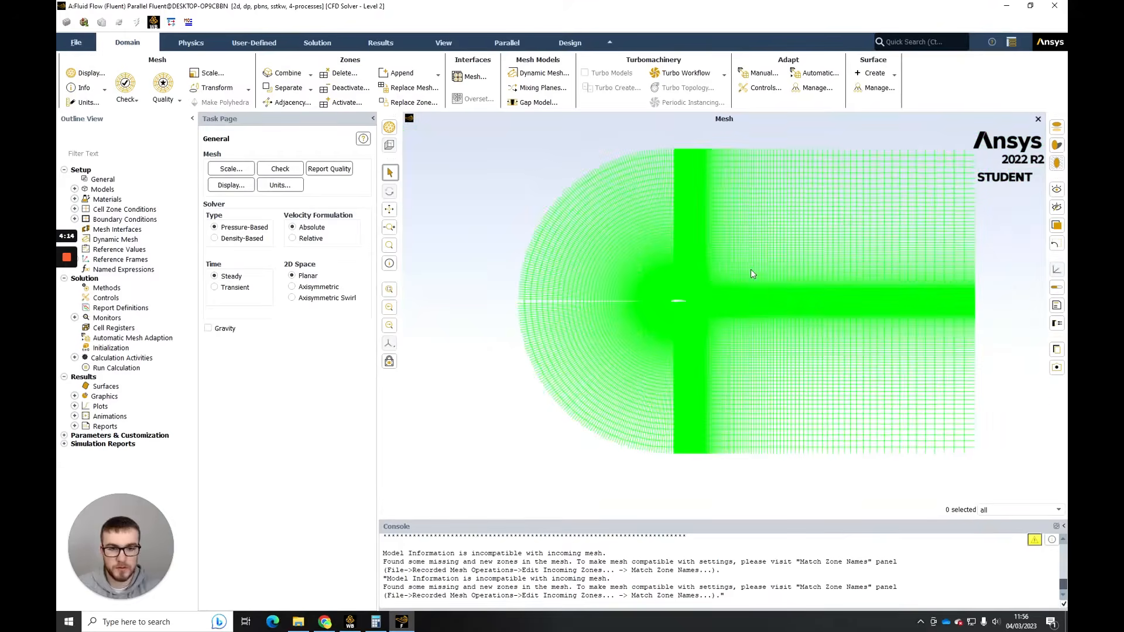
{"action": "left_click", "coordinate": [104, 180]}
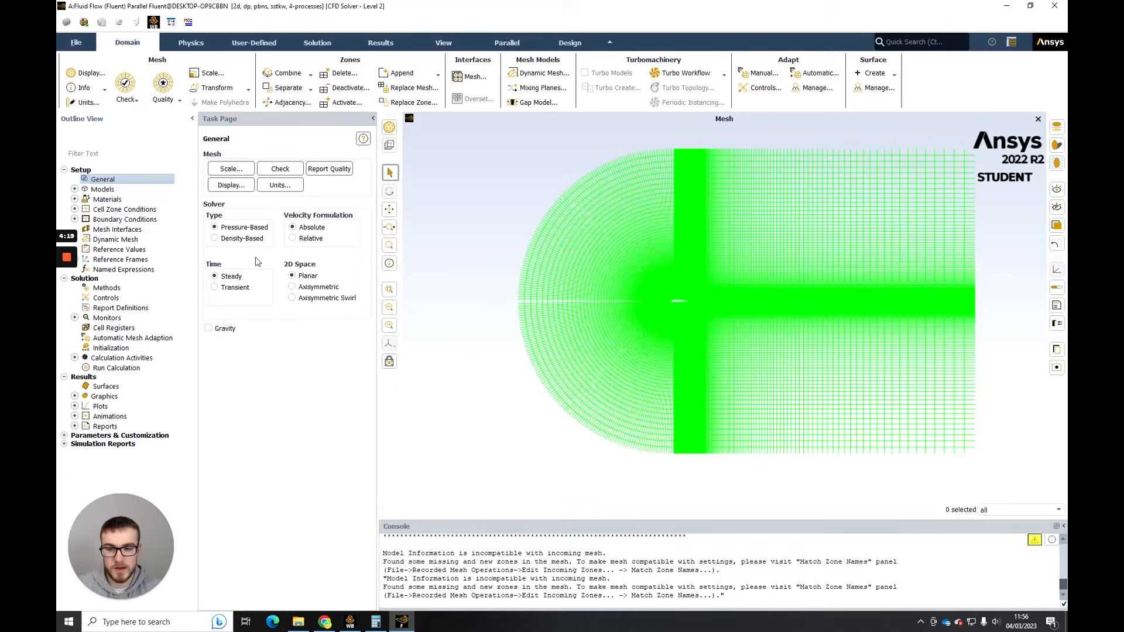
{"action": "left_click", "coordinate": [75, 189]}
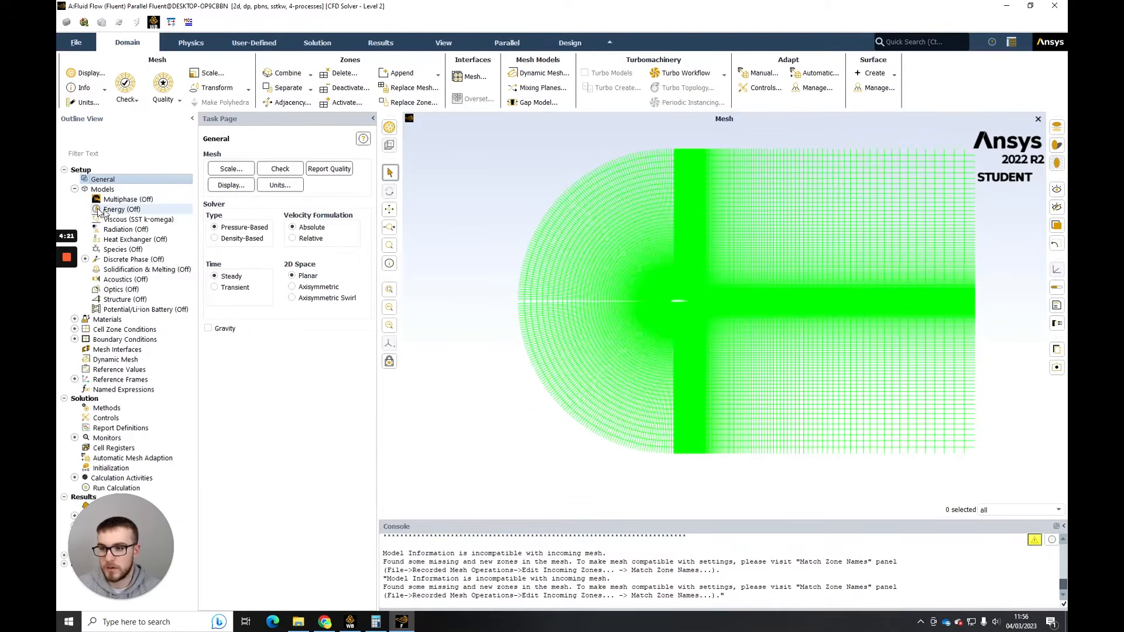
{"action": "left_click", "coordinate": [146, 221]}
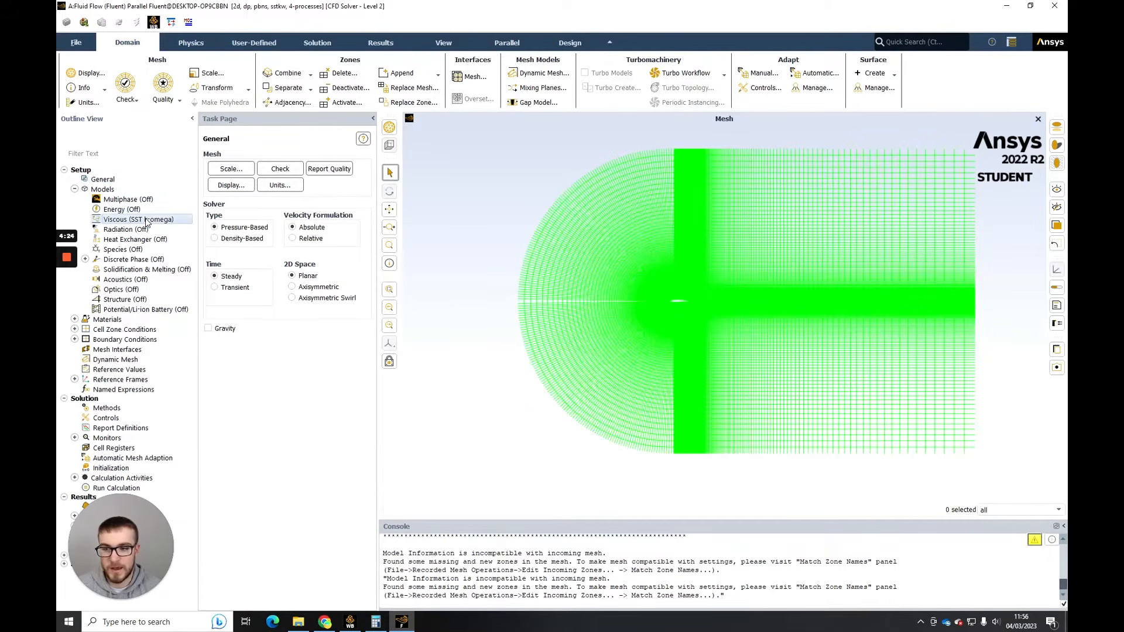
{"action": "double_click", "coordinate": [146, 221]}
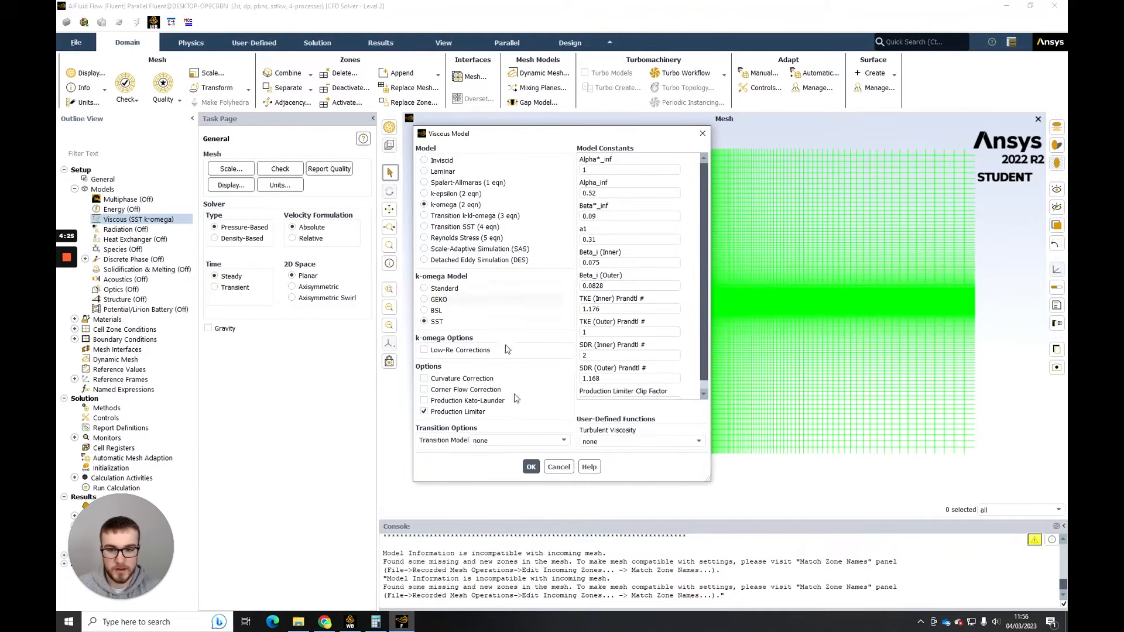
{"action": "left_click", "coordinate": [530, 466]}
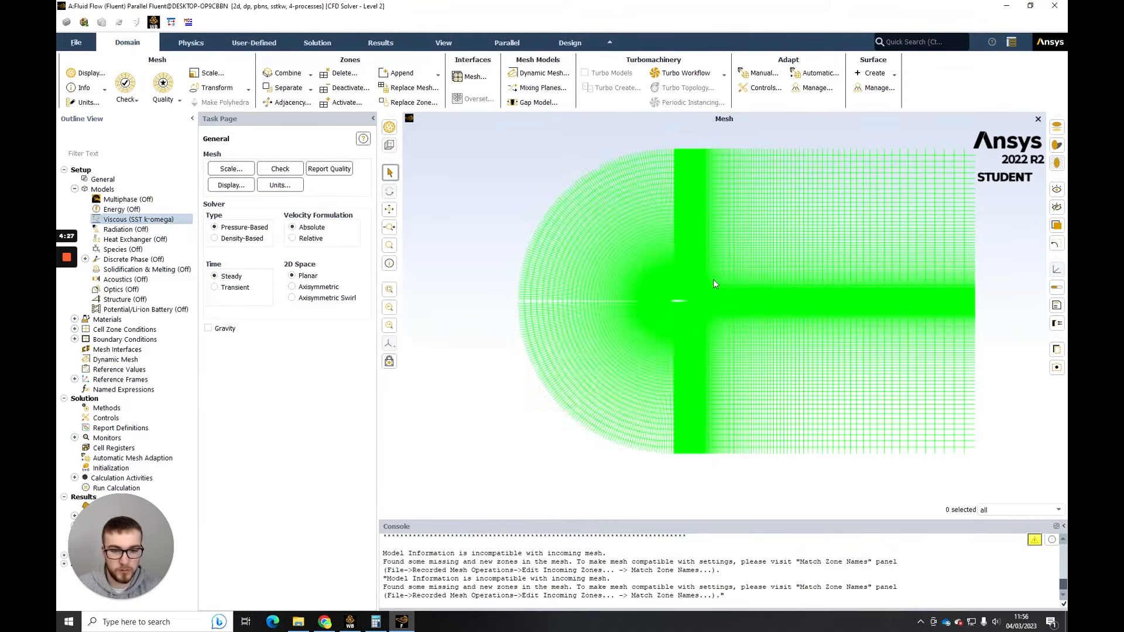
- Open the properties of the fluid material air and check its density and viscosity against the NACA2412 notes in the browser
{"action": "scroll", "coordinate": [687, 301], "scroll_direction": "down", "scroll_amount": 6}
{"action": "scroll", "coordinate": [687, 300], "scroll_direction": "up", "scroll_amount": 7}
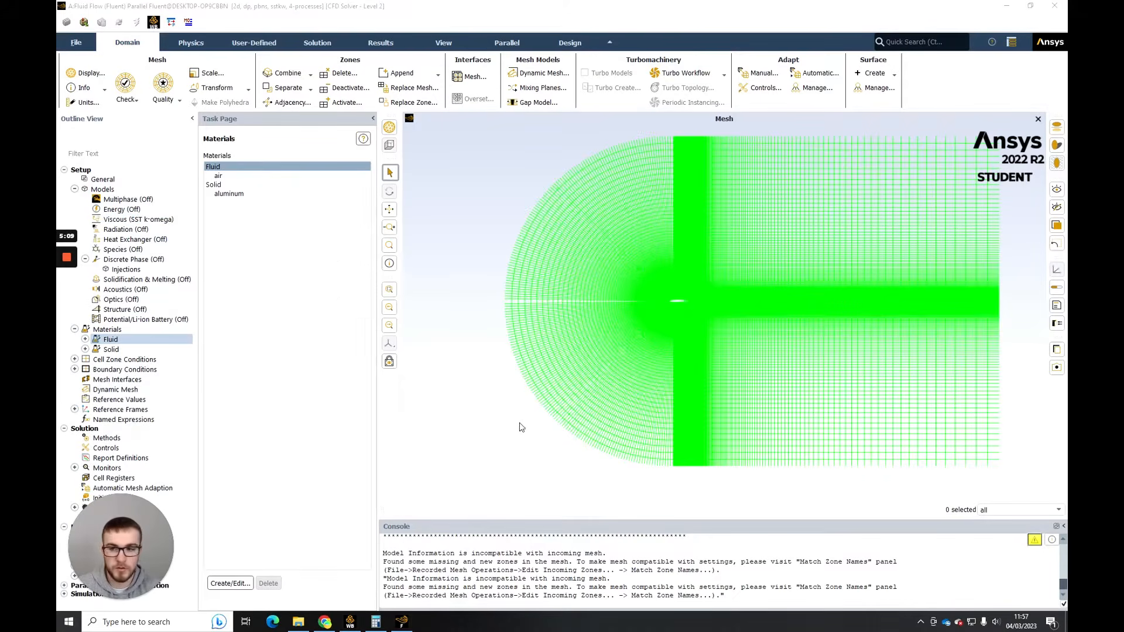
{"action": "double_click", "coordinate": [117, 330]}
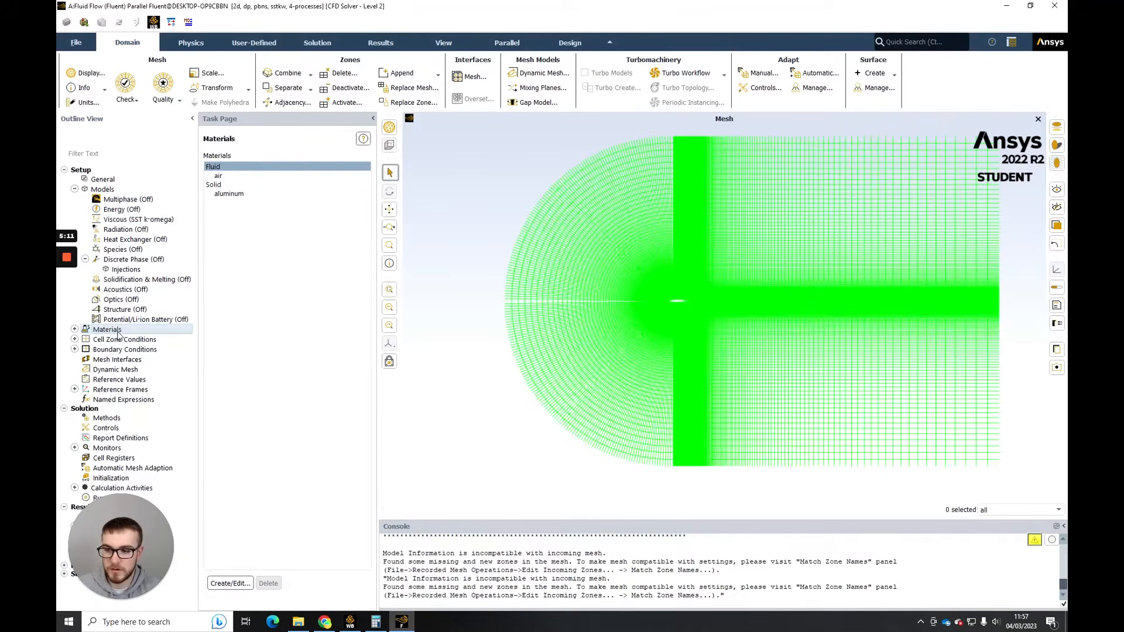
{"action": "double_click", "coordinate": [118, 329]}
{"action": "double_click", "coordinate": [120, 340]}
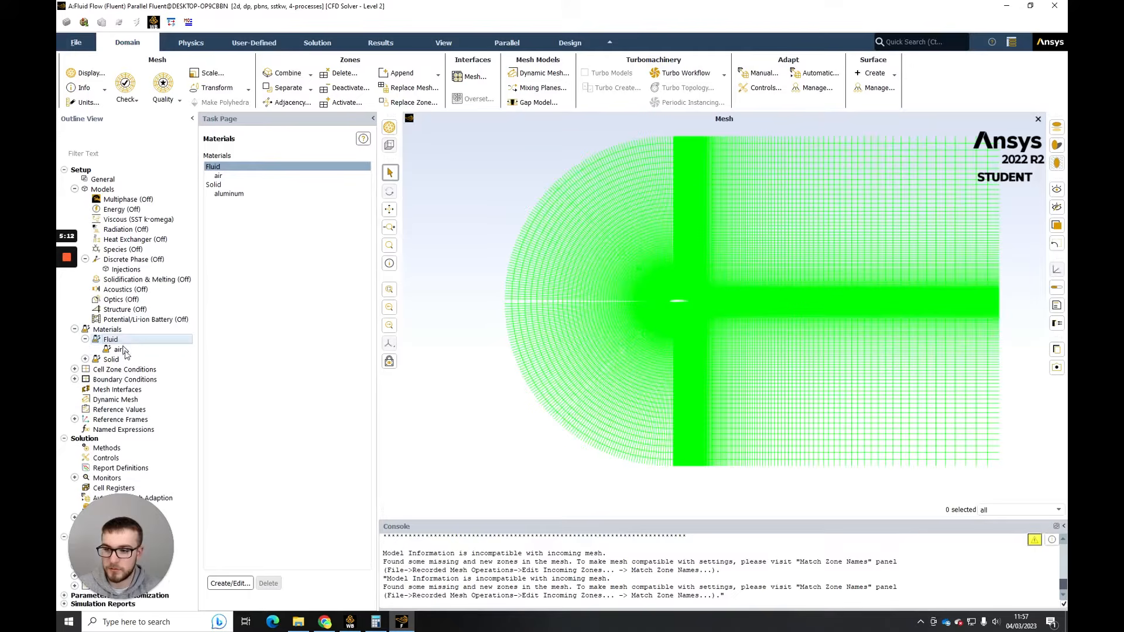
{"action": "double_click", "coordinate": [119, 350]}
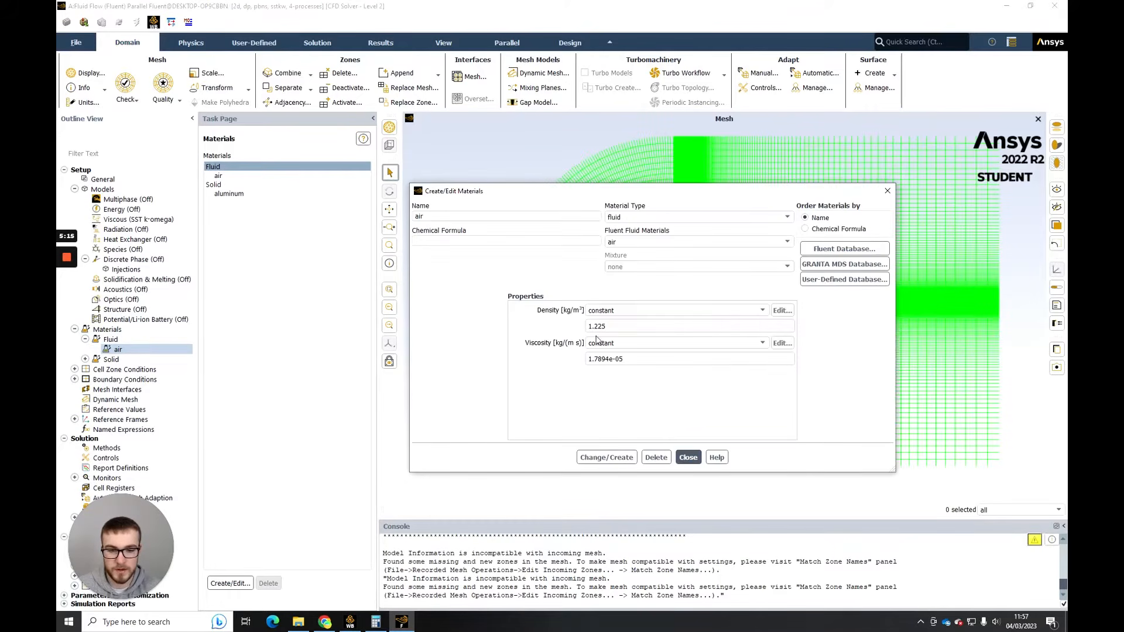
{"action": "left_click", "coordinate": [606, 326]}
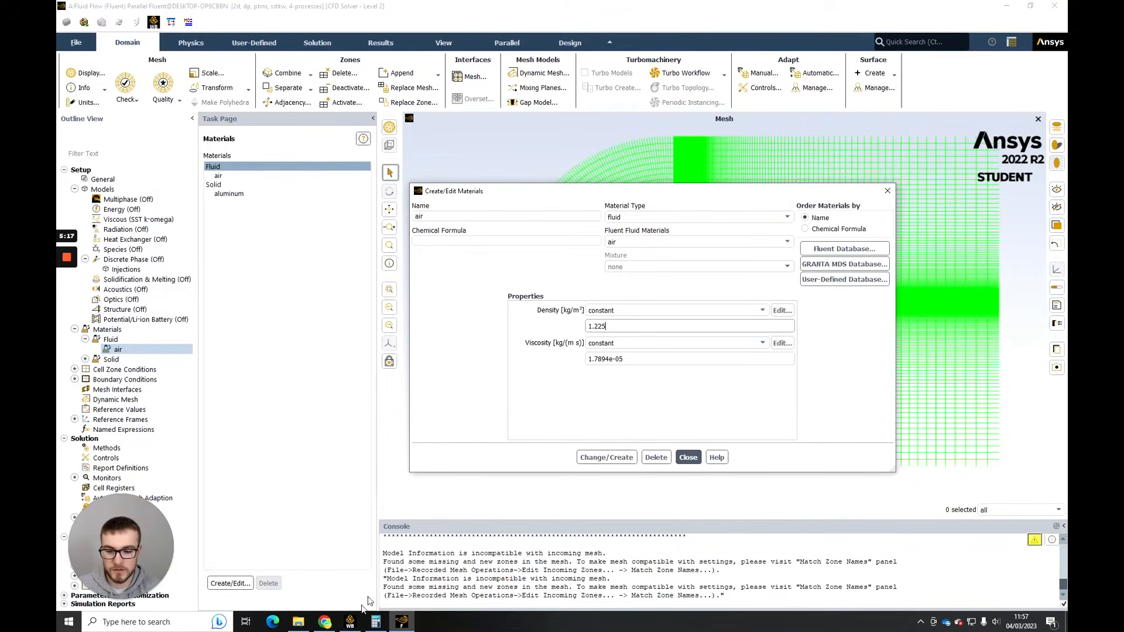
{"action": "left_click", "coordinate": [325, 621]}
{"action": "left_click", "coordinate": [170, 5]}
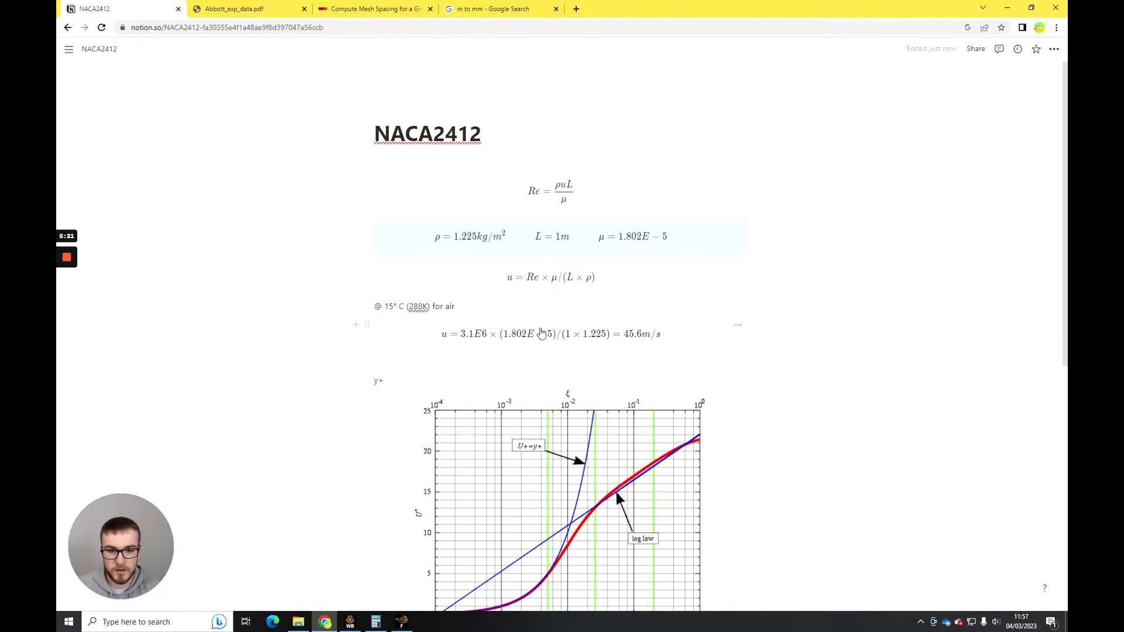
{"action": "left_click", "coordinate": [401, 621]}
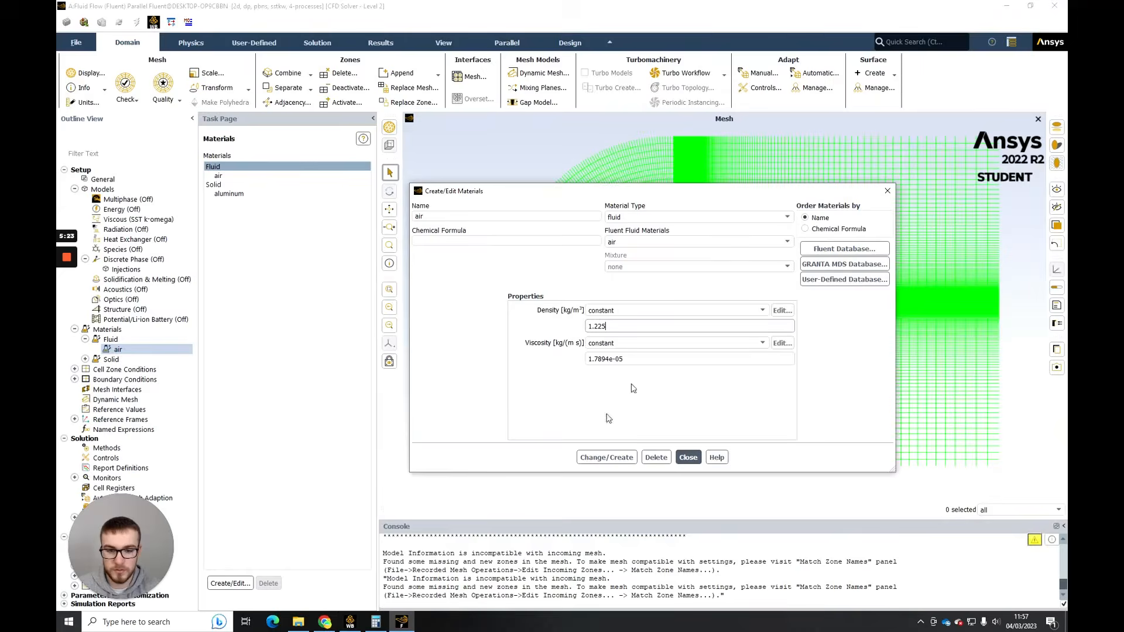
- Set the viscosity of air to 1.802e-05 kg/(m s) and apply the material change
{"action": "left_click", "coordinate": [591, 359]}
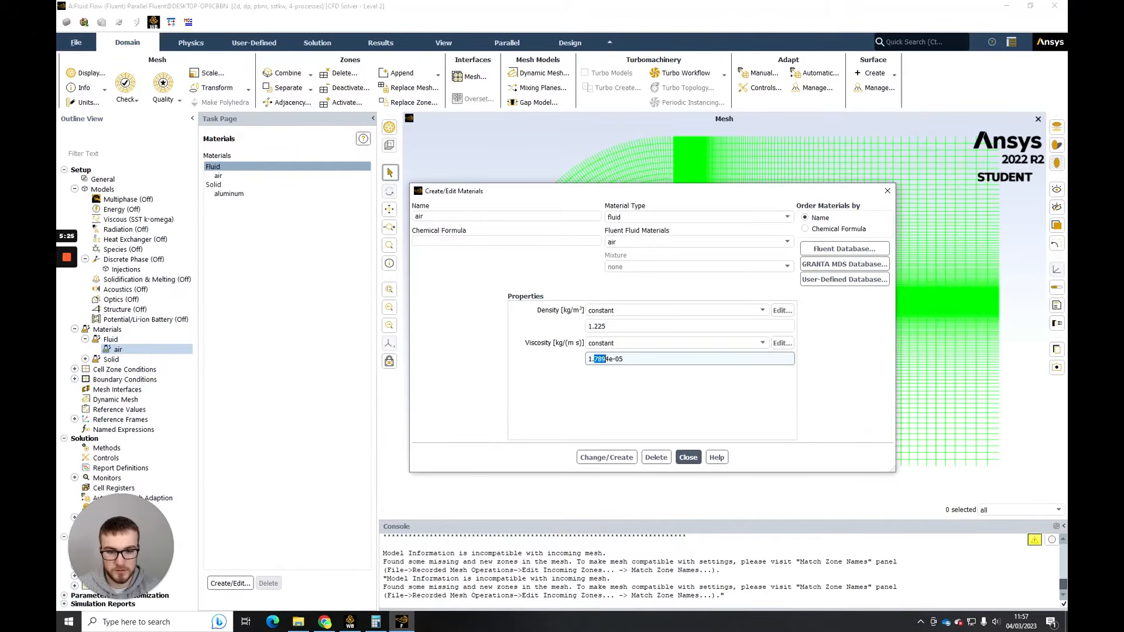
{"action": "type", "text": "80"}
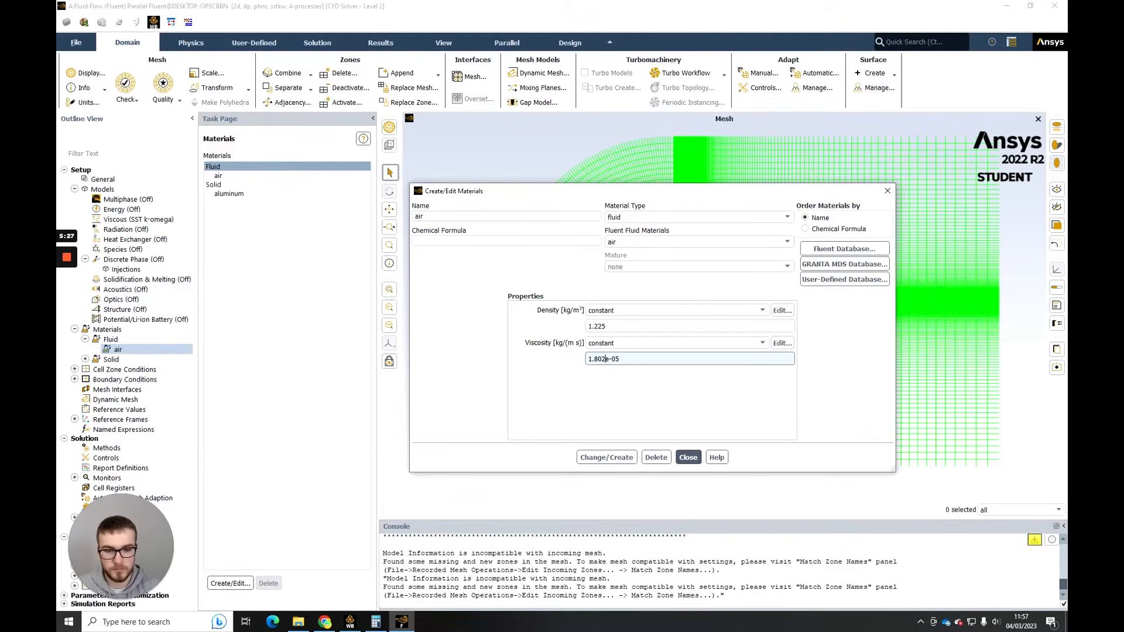
{"action": "type", "text": "2"}
{"action": "left_click", "coordinate": [607, 458]}
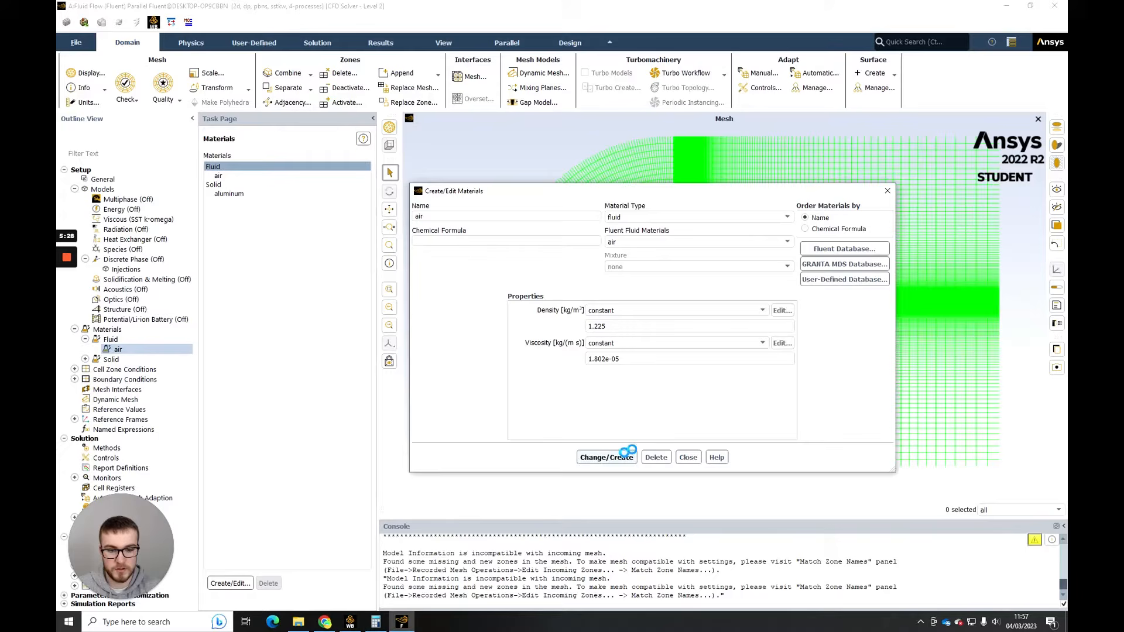
{"action": "left_click", "coordinate": [688, 457]}
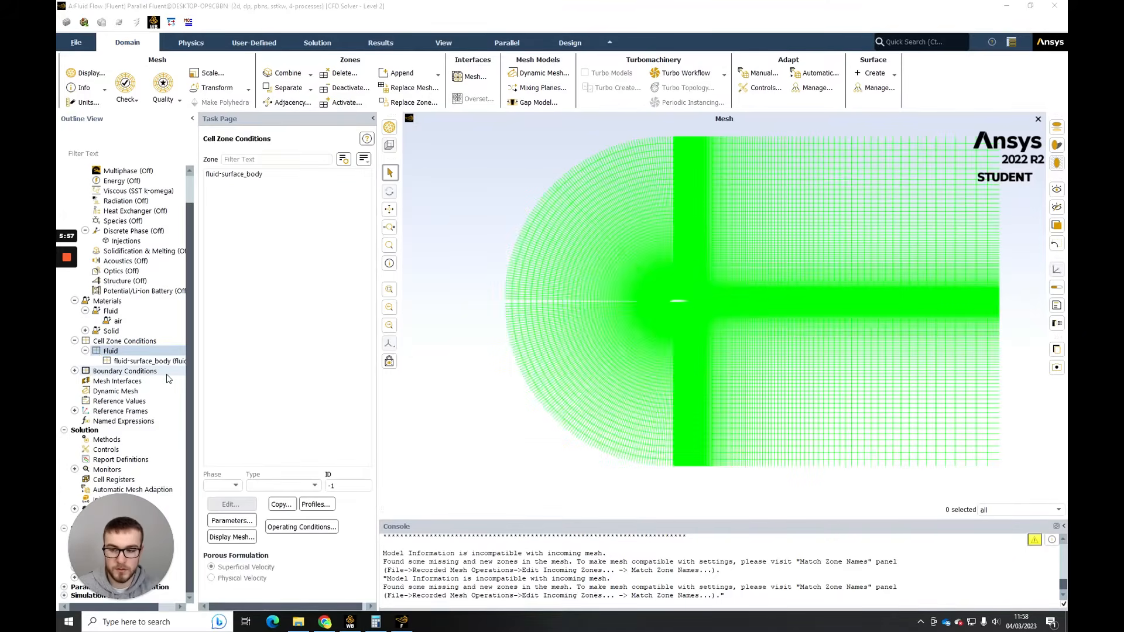
- Open the inlet velocity boundary condition and set its velocity specification method to Components
{"action": "double_click", "coordinate": [154, 373]}
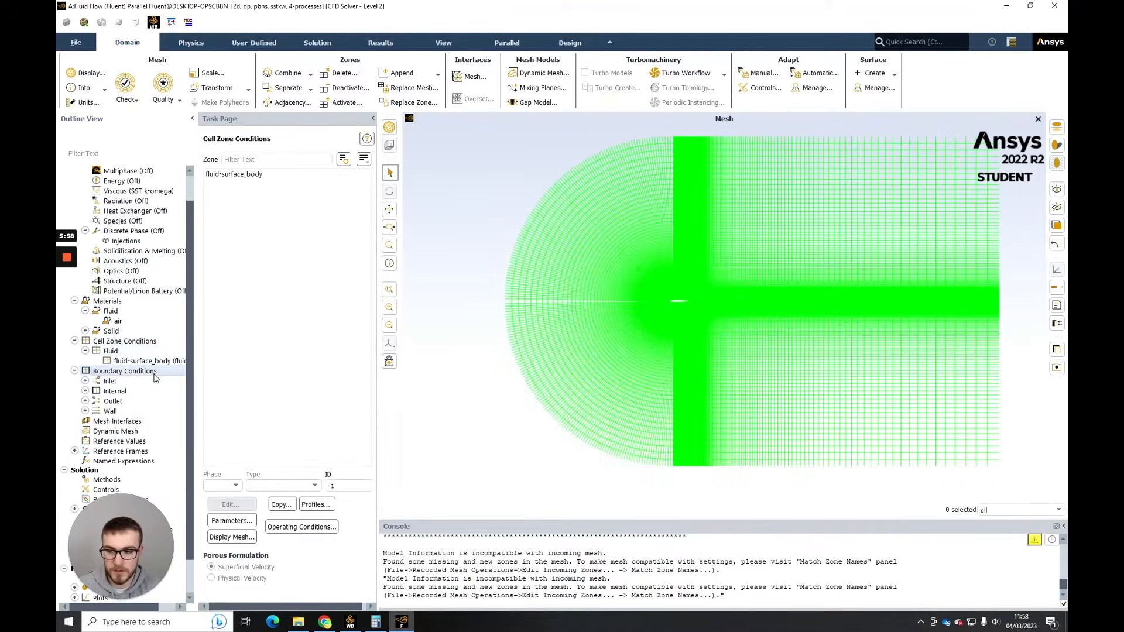
{"action": "double_click", "coordinate": [123, 391]}
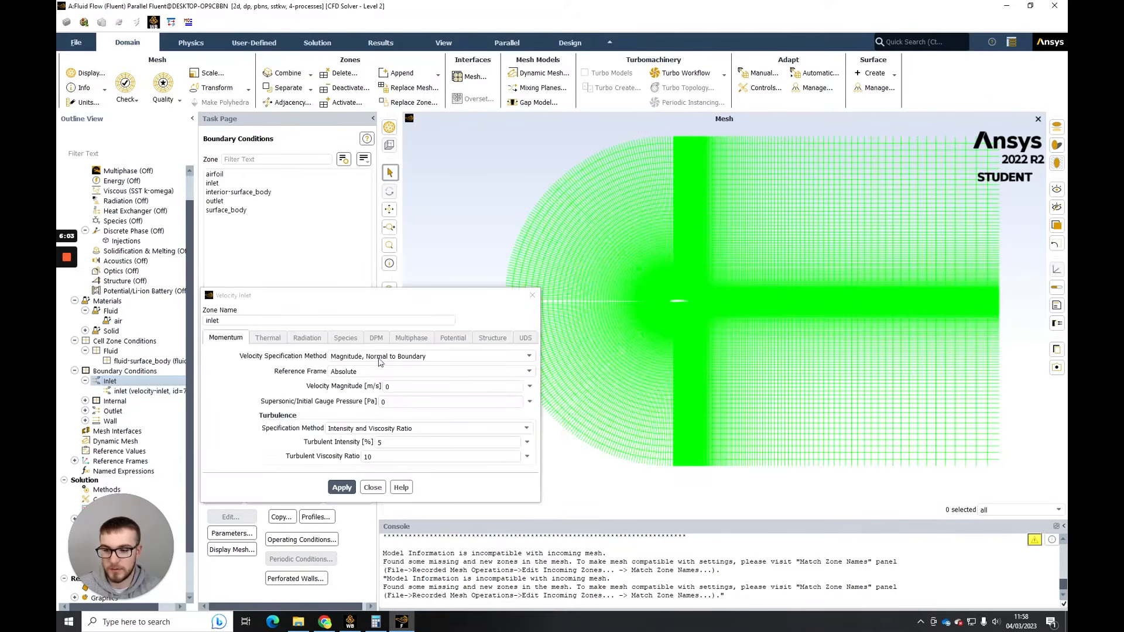
{"action": "left_click", "coordinate": [532, 295]}
{"action": "left_click", "coordinate": [149, 391]}
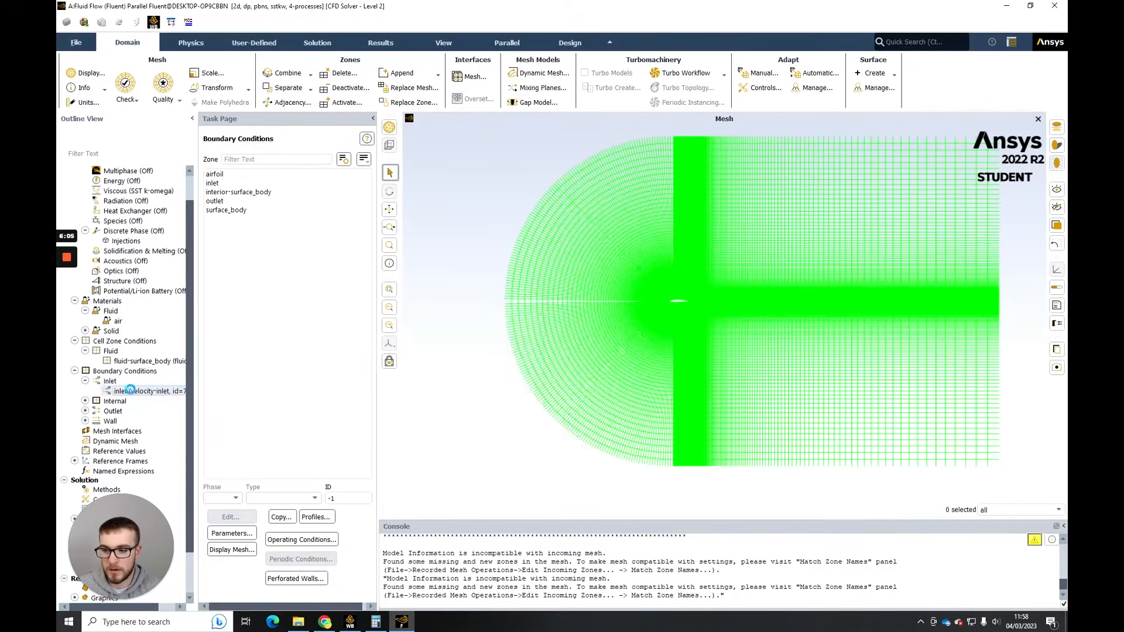
{"action": "double_click", "coordinate": [157, 394]}
{"action": "left_click", "coordinate": [459, 373]}
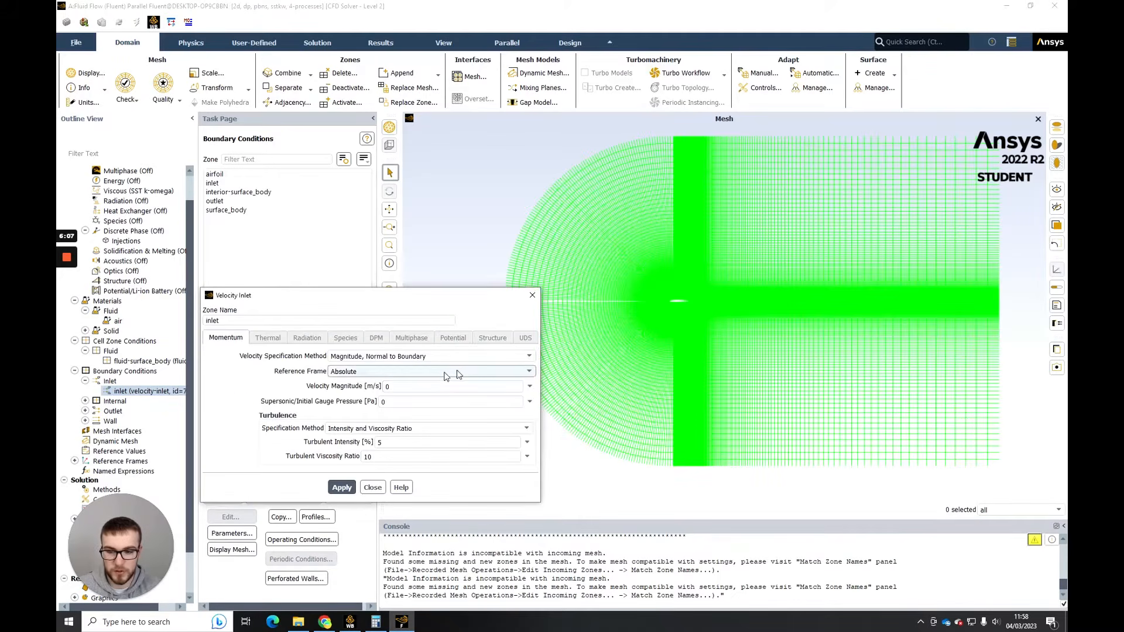
{"action": "left_click", "coordinate": [431, 383]}
{"action": "left_click", "coordinate": [386, 356]}
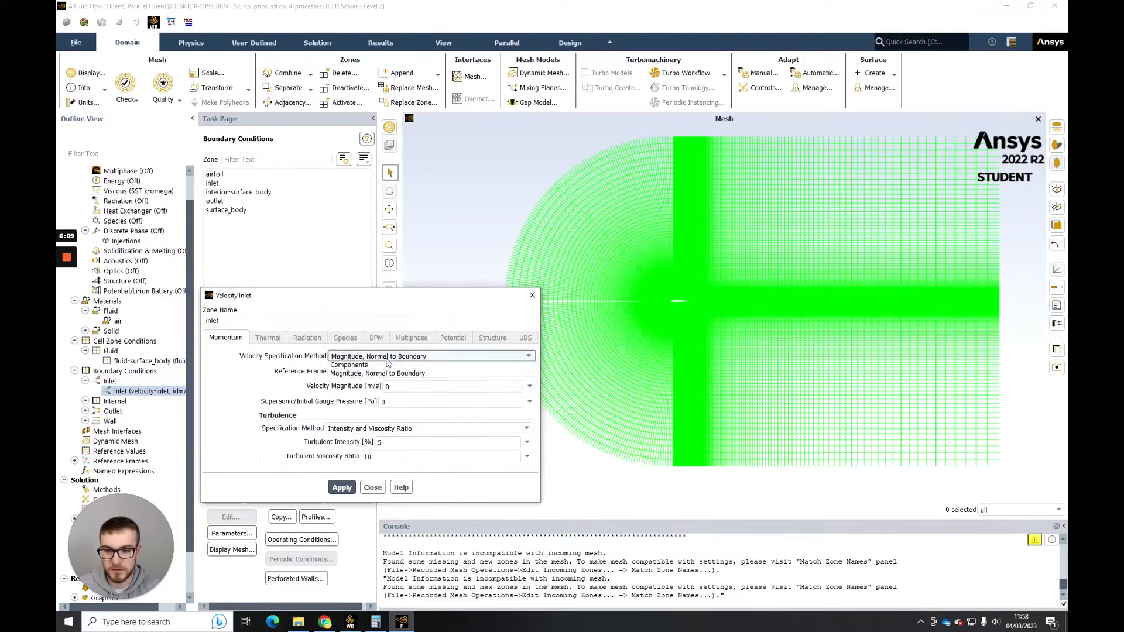
{"action": "left_click", "coordinate": [363, 383]}
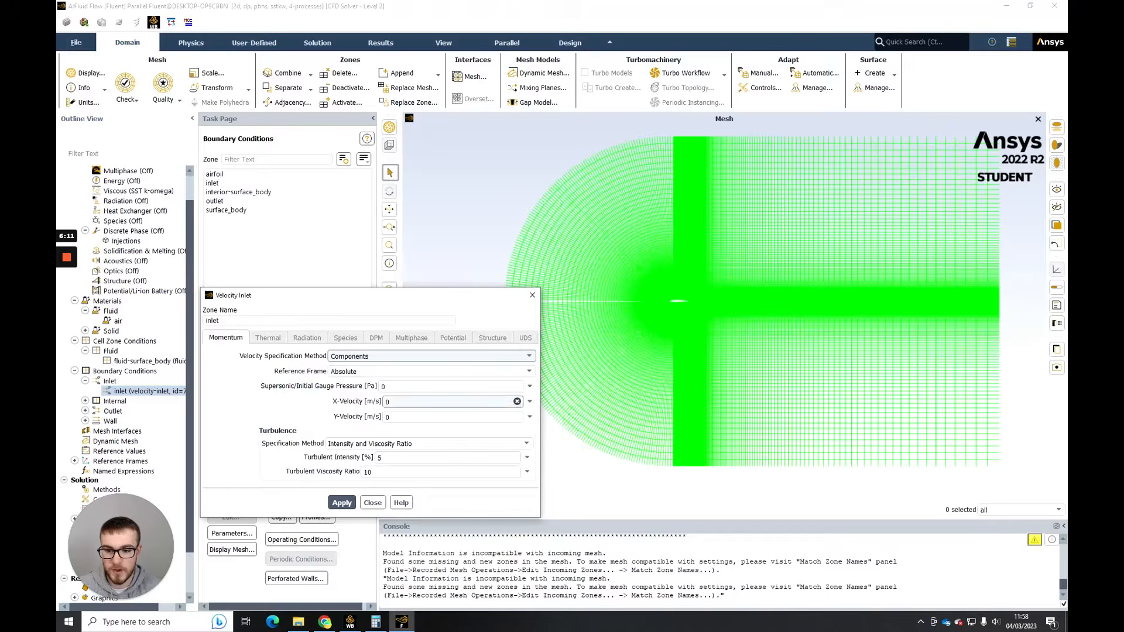
- Look up the flow velocity in the browser notes and set the inlet's X-velocity to 45.6 m/s
{"action": "left_click", "coordinate": [325, 621]}
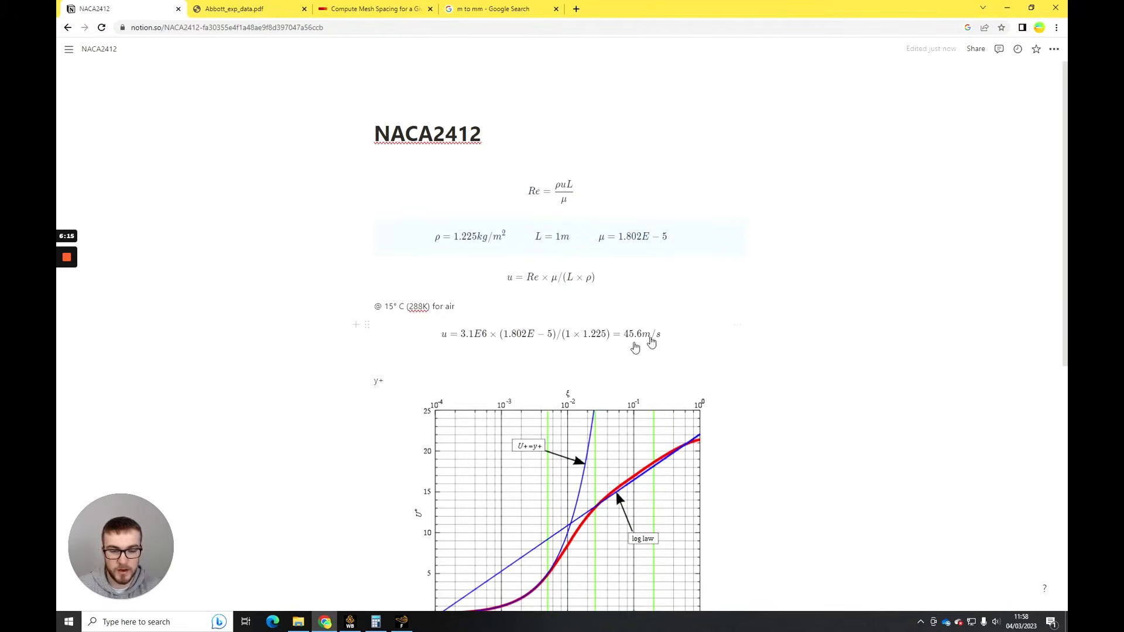
{"action": "left_click", "coordinate": [326, 621]}
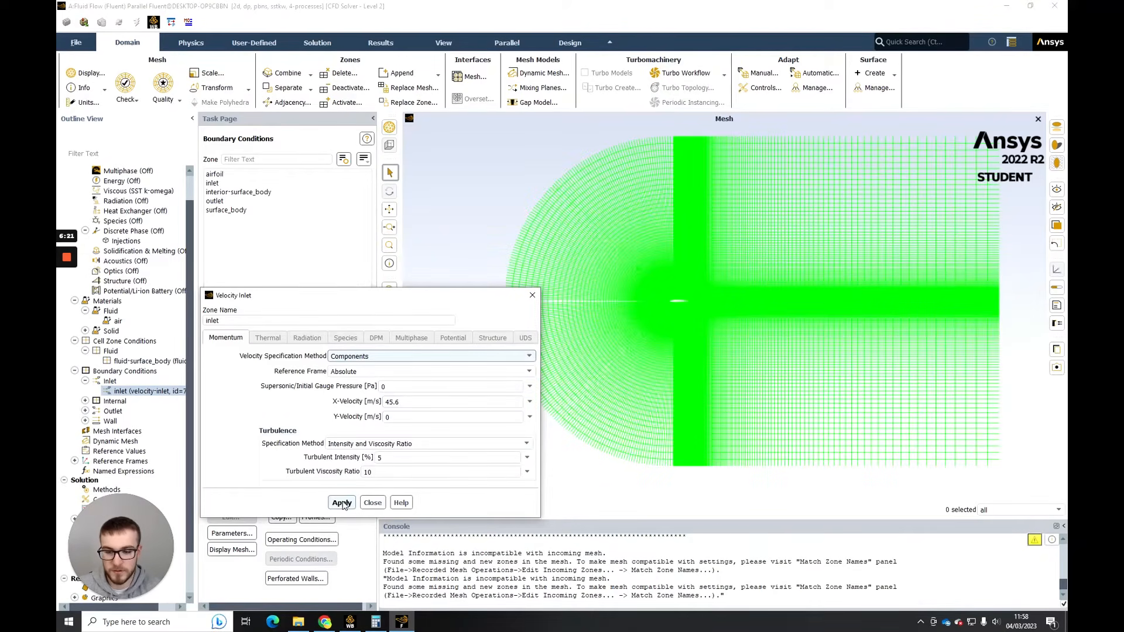
{"action": "left_click", "coordinate": [382, 507]}
- Open the outlet's pressure-outlet boundary condition, review its momentum and turbulence settings and apply them
{"action": "left_click", "coordinate": [85, 401]}
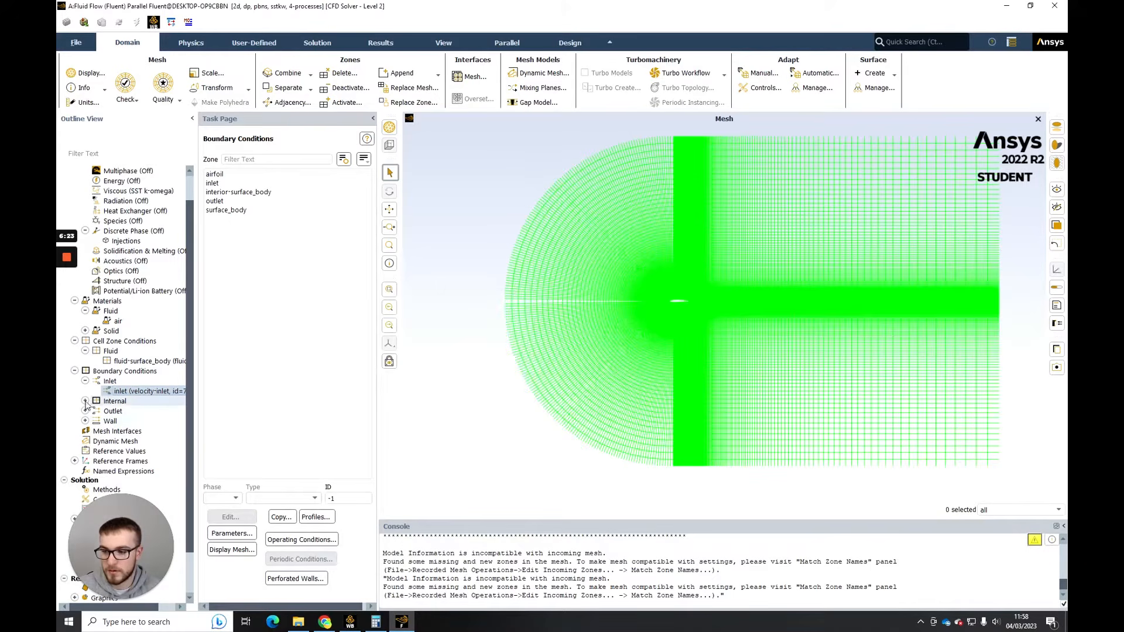
{"action": "scroll", "coordinate": [90, 408], "scroll_direction": "down", "scroll_amount": 2}
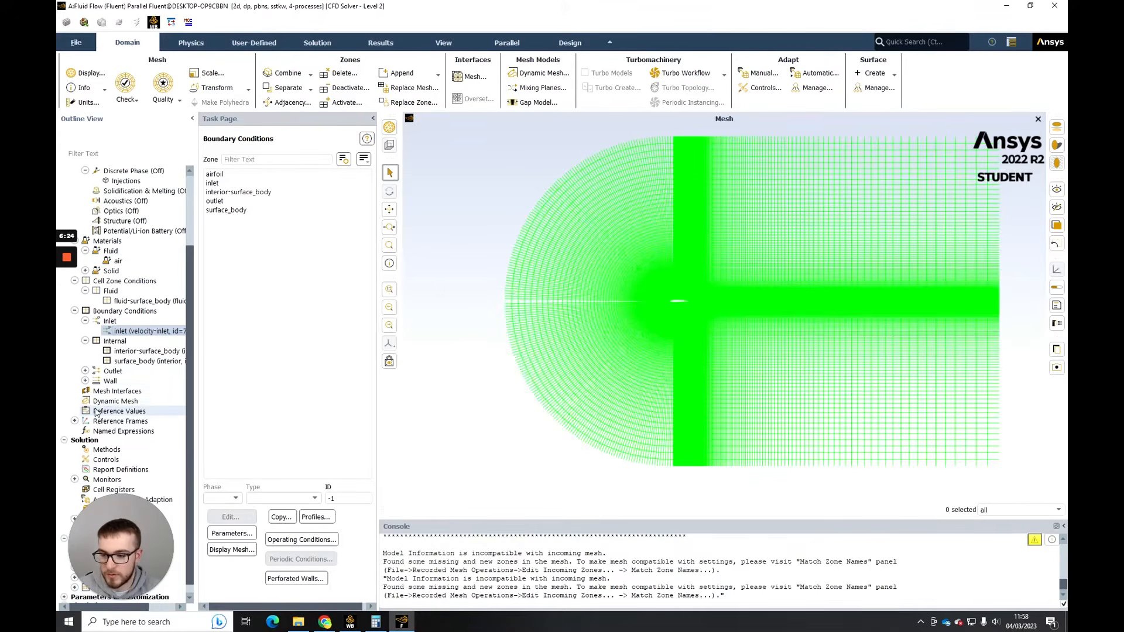
{"action": "left_click", "coordinate": [85, 371]}
{"action": "left_click", "coordinate": [84, 391]}
{"action": "left_click", "coordinate": [134, 401]}
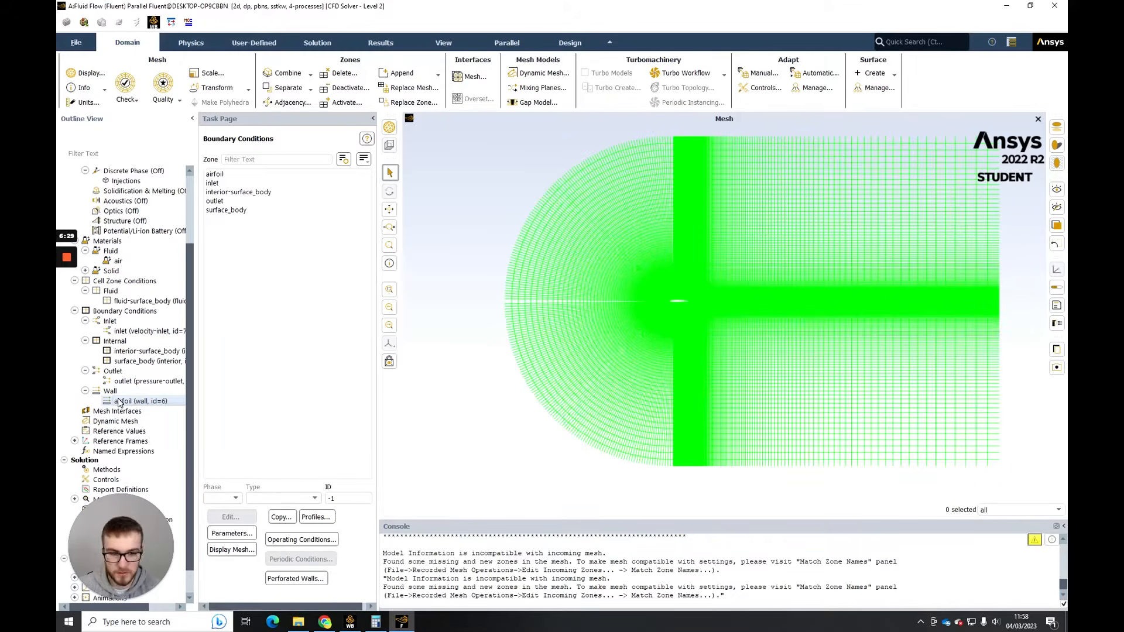
{"action": "left_click", "coordinate": [122, 381]}
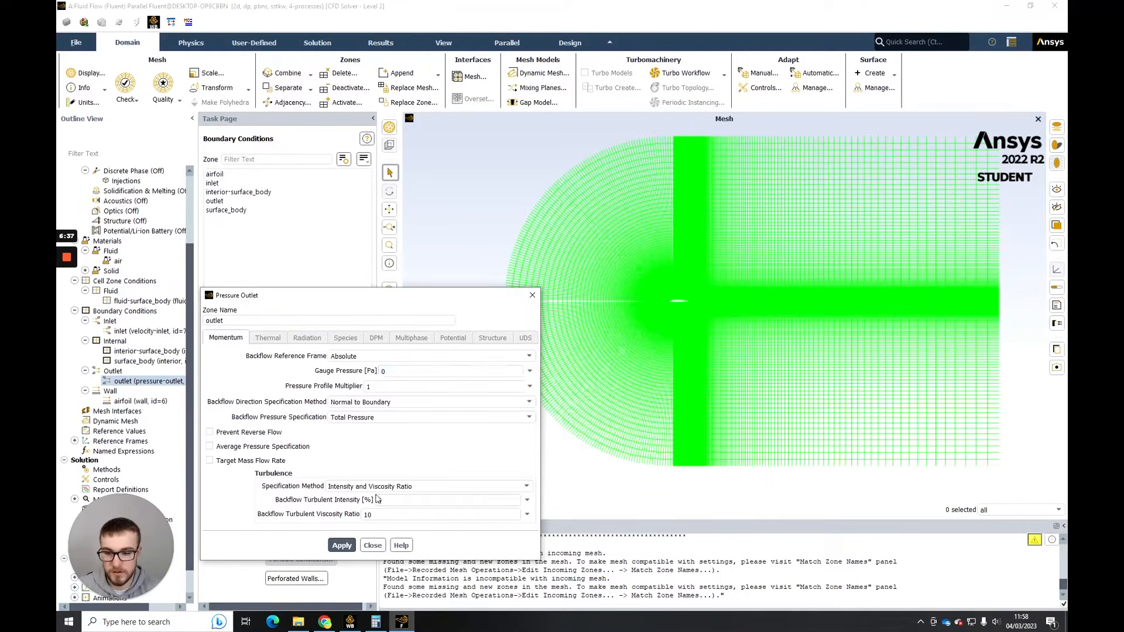
{"action": "left_click", "coordinate": [351, 546]}
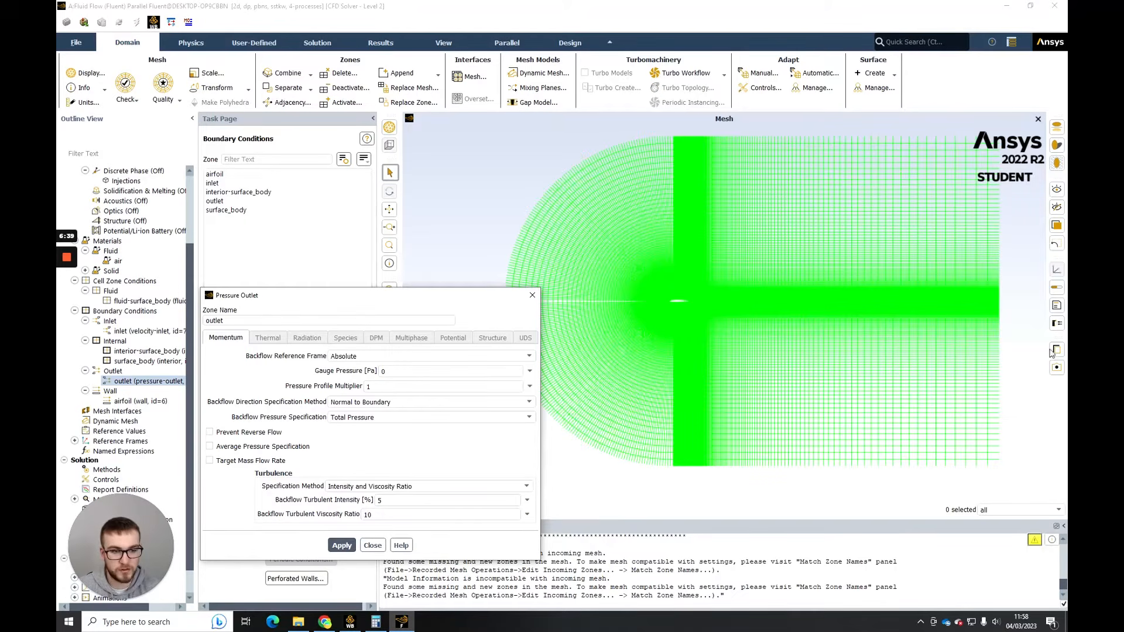
{"action": "left_click", "coordinate": [379, 546]}
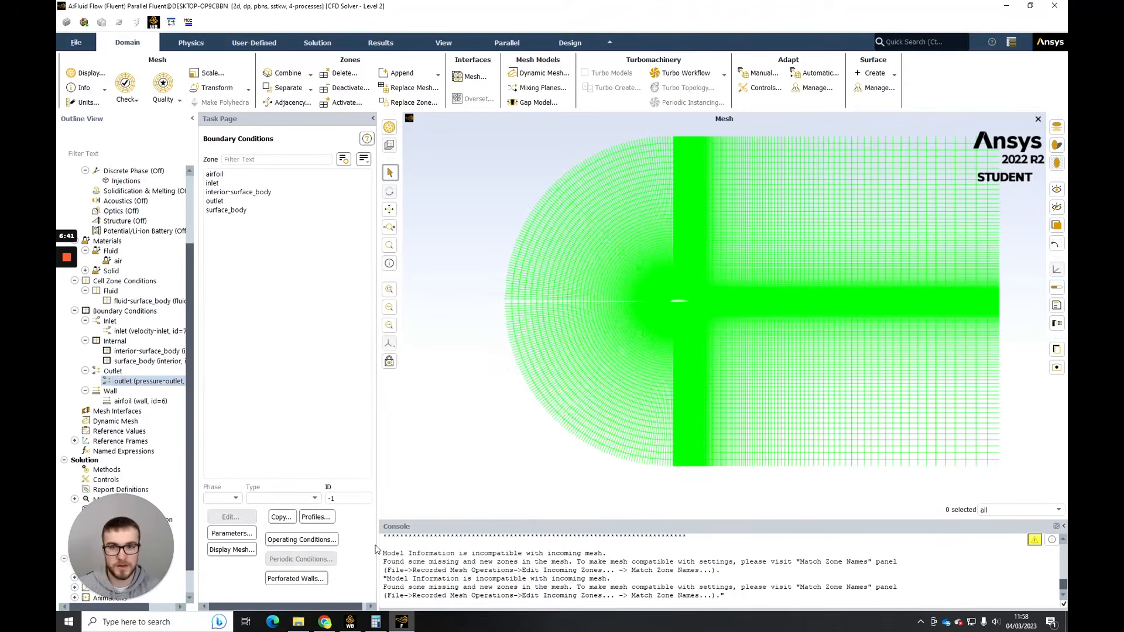
- Check the operating pressure in the operating conditions and compare it with the outlet's gauge pressure
{"action": "left_click", "coordinate": [279, 540]}
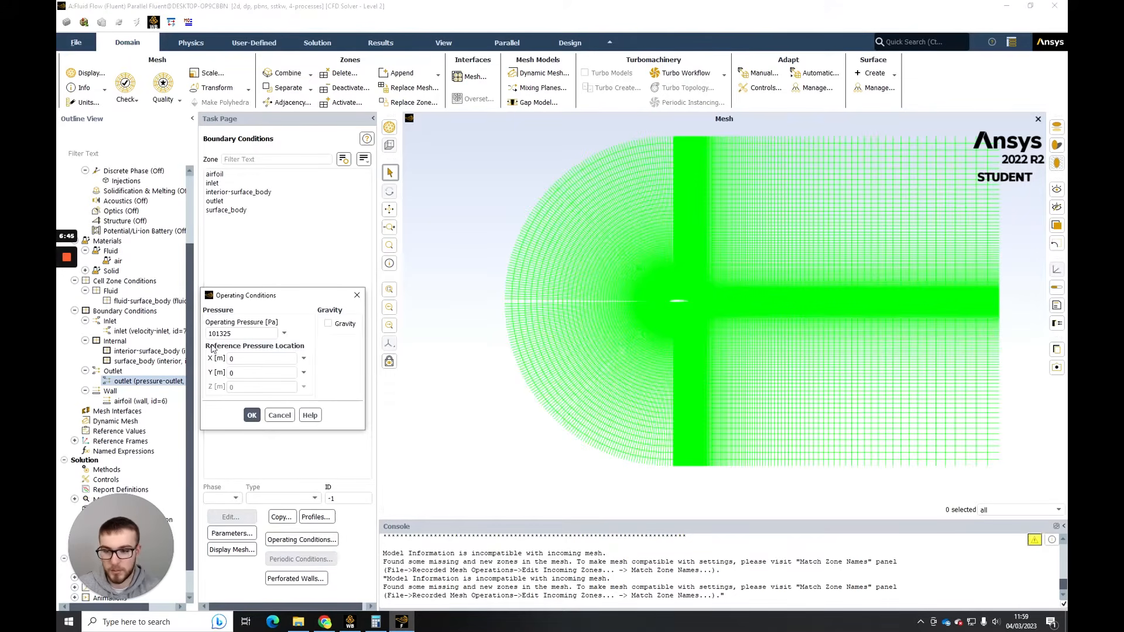
{"action": "left_click", "coordinate": [252, 415]}
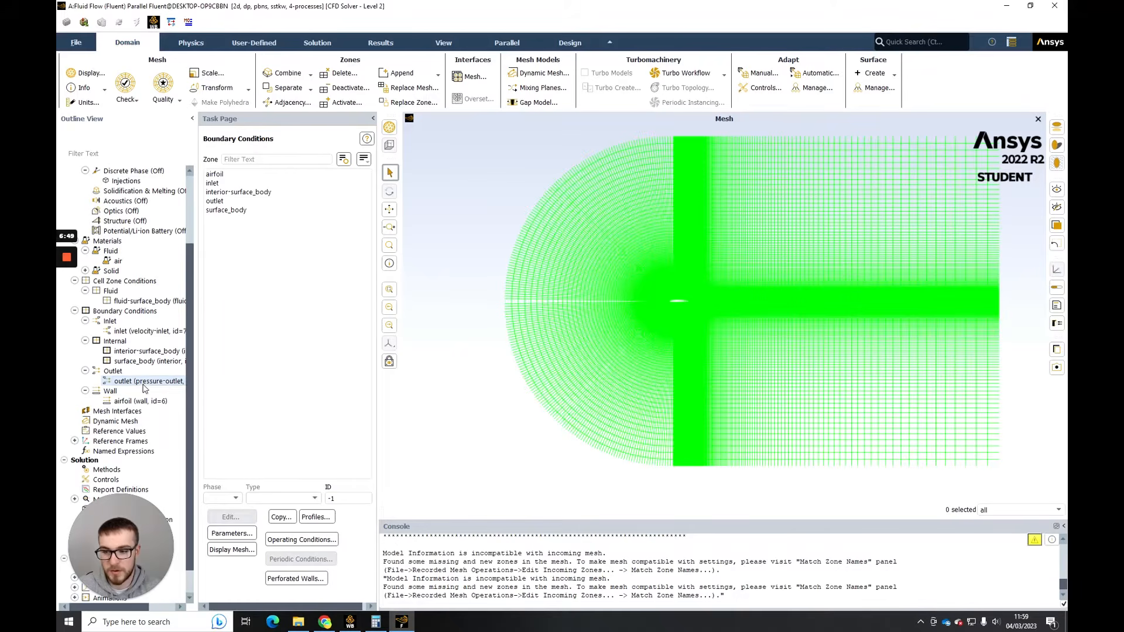
{"action": "double_click", "coordinate": [144, 383]}
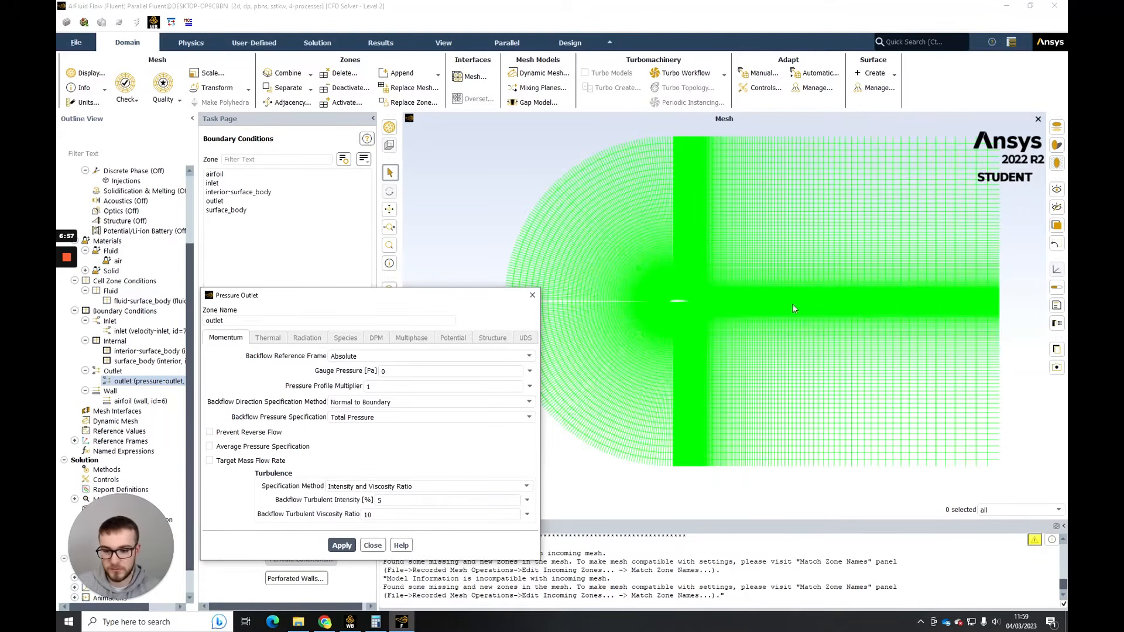
{"action": "left_click", "coordinate": [372, 545]}
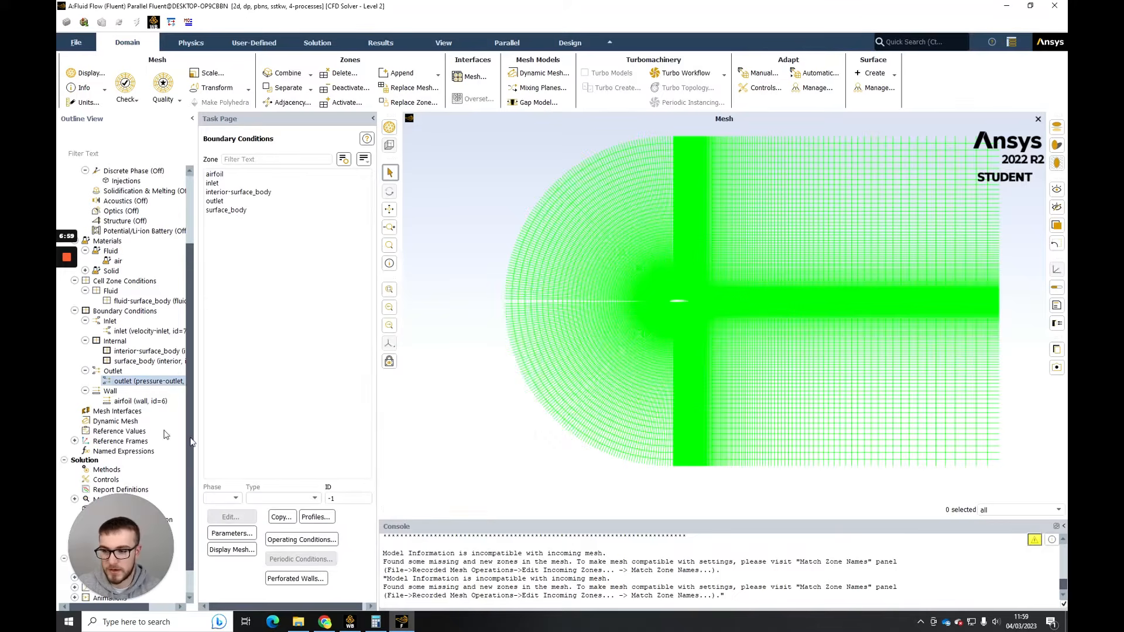
- Open the reference values and compute them from the inlet
{"action": "scroll", "coordinate": [119, 392], "scroll_direction": "down", "scroll_amount": 1}
{"action": "left_click", "coordinate": [74, 411]}
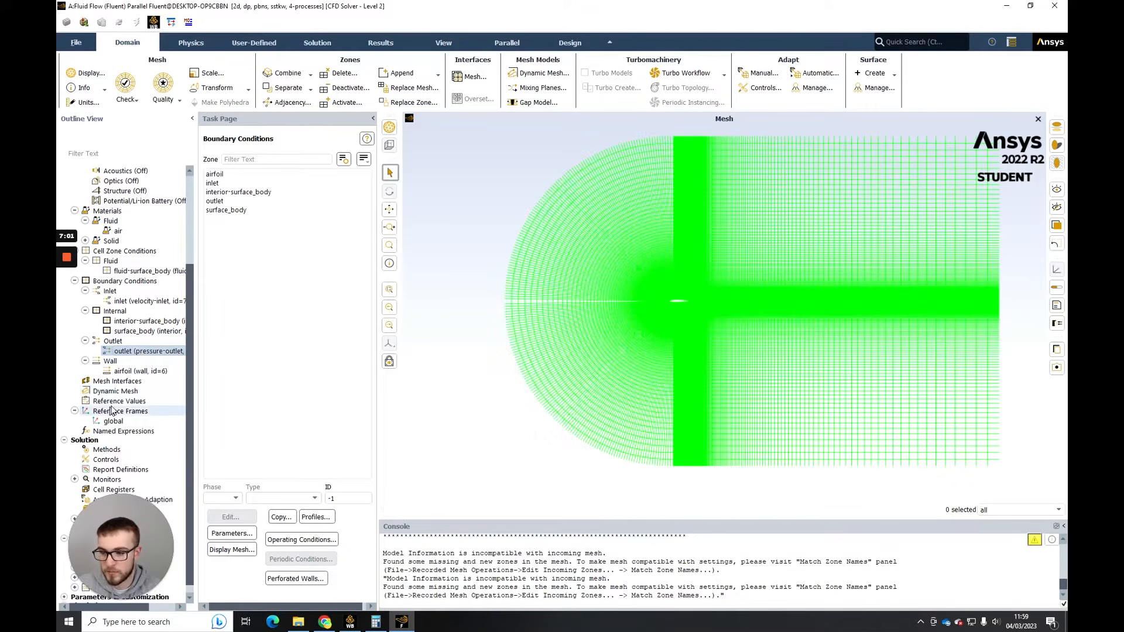
{"action": "double_click", "coordinate": [115, 403]}
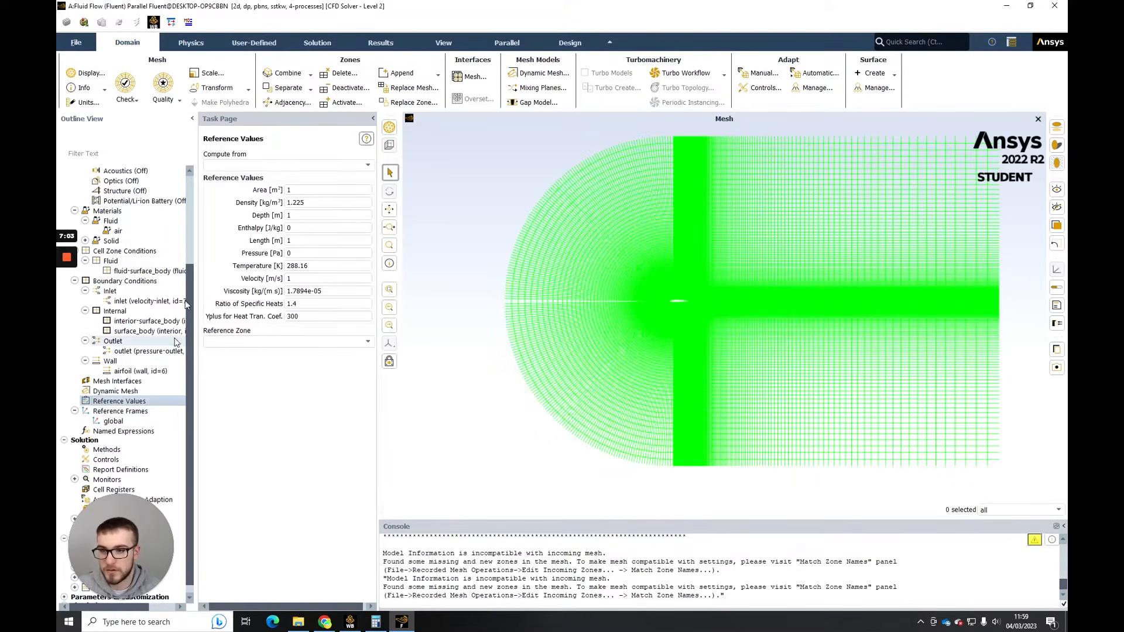
{"action": "left_click", "coordinate": [368, 166]}
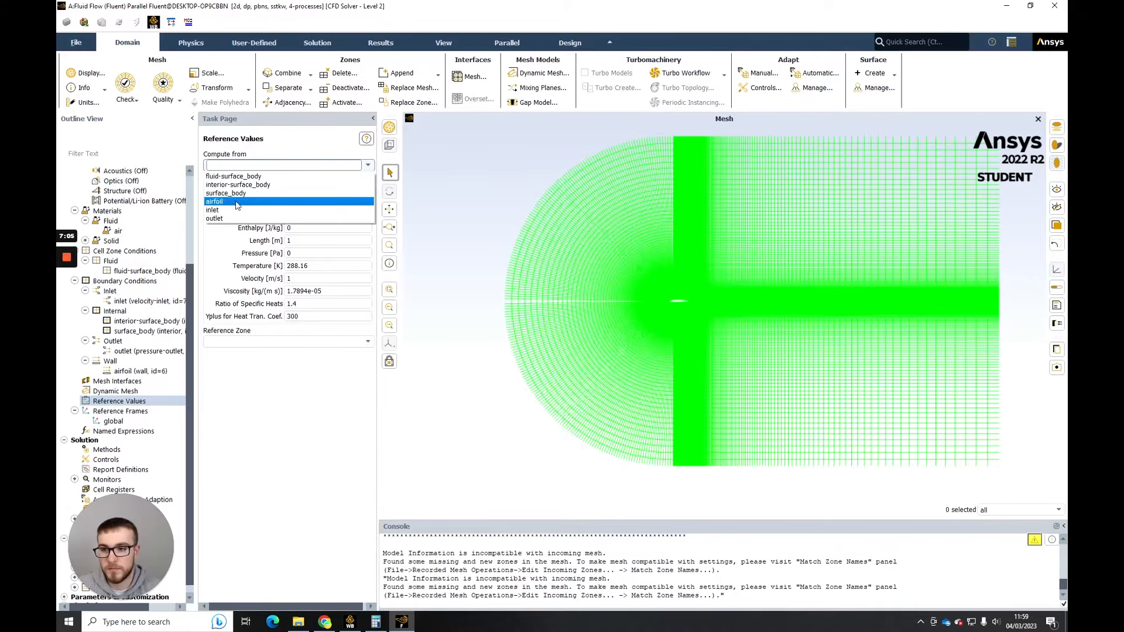
{"action": "left_click", "coordinate": [225, 208]}
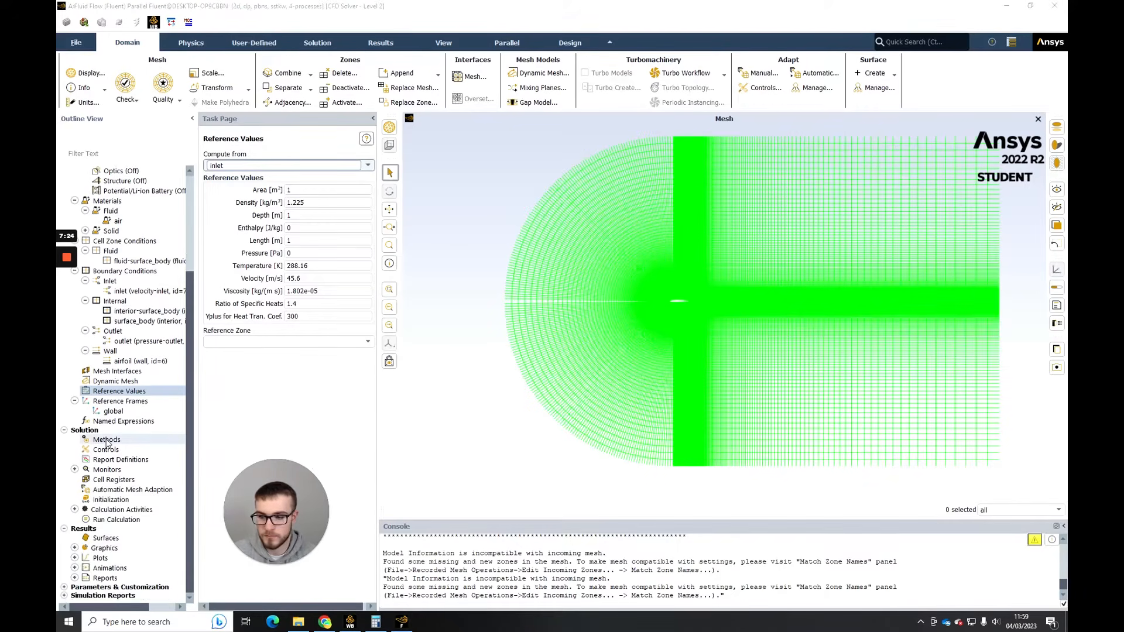
- Review the pressure-velocity coupling scheme and spatial discretization in the solution methods
{"action": "left_click", "coordinate": [105, 439]}
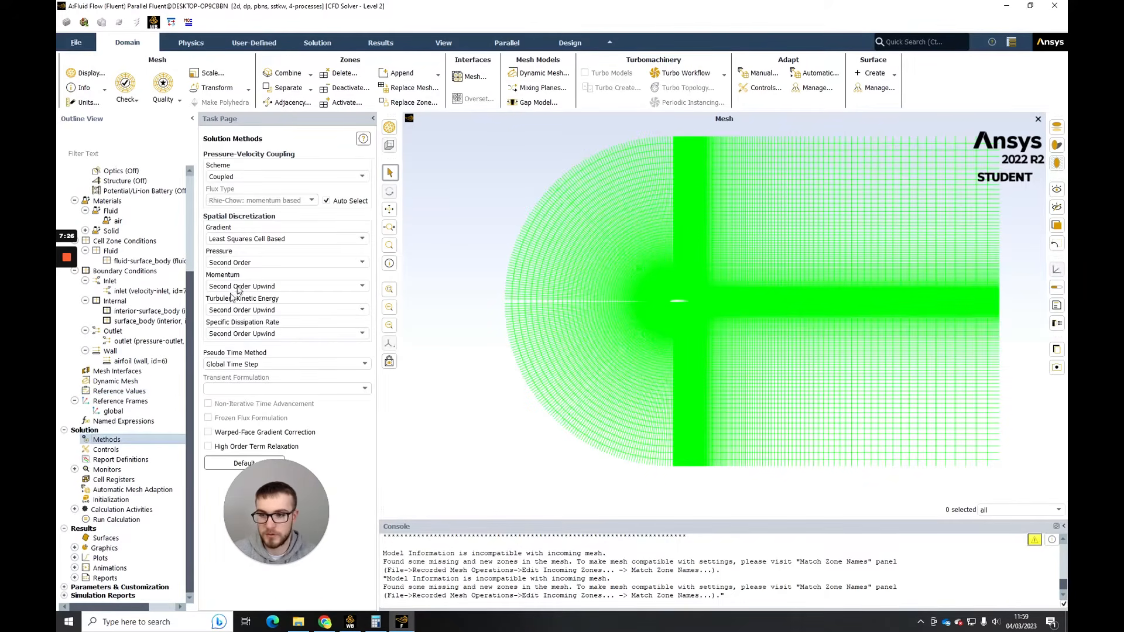
{"action": "left_click_drag", "start_coordinate": [286, 519], "coordinate": [462, 389]}
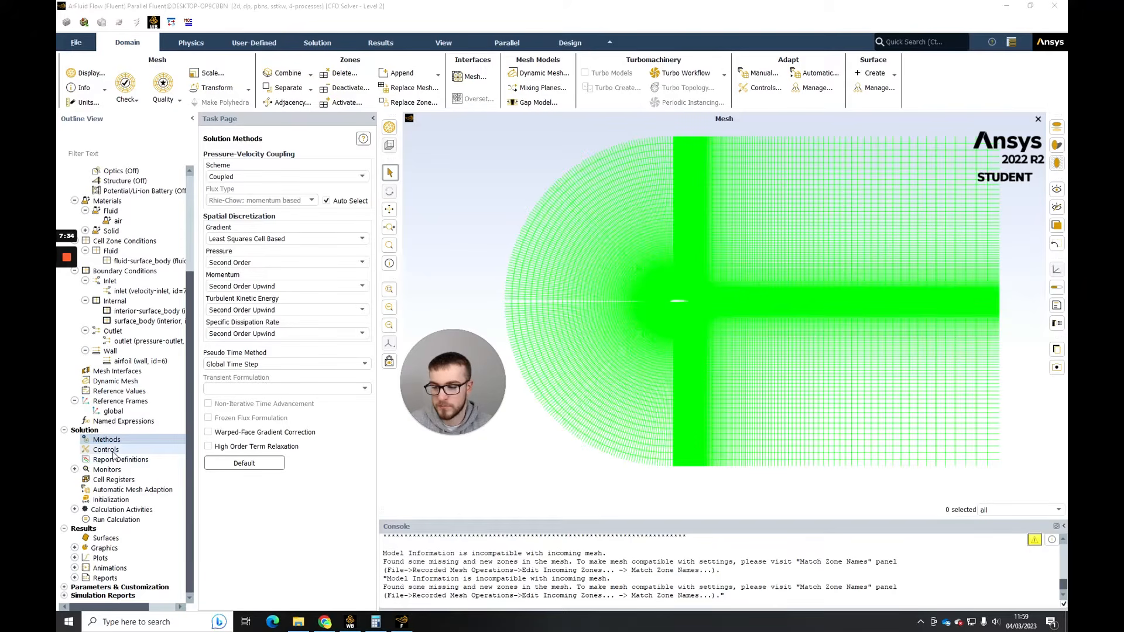
- Set the residual monitors' absolute criteria to 1e-6 for continuity, x-velocity, y-velocity, k and omega
{"action": "left_click", "coordinate": [75, 469]}
{"action": "left_click", "coordinate": [117, 480]}
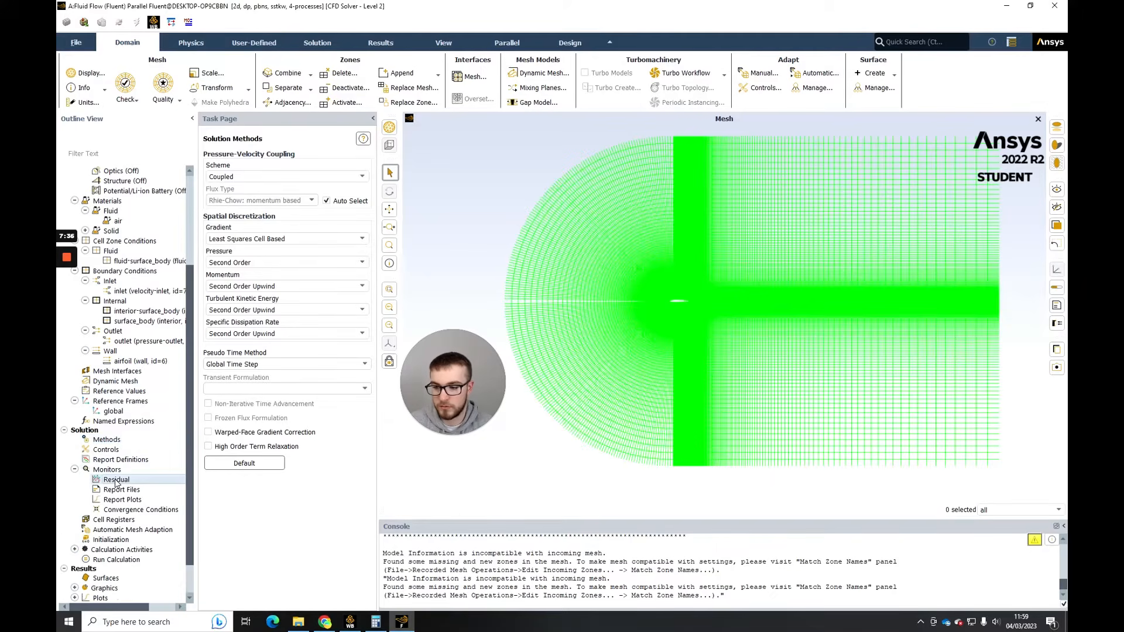
{"action": "double_click", "coordinate": [115, 480]}
{"action": "left_click_drag", "start_coordinate": [458, 370], "coordinate": [132, 490]}
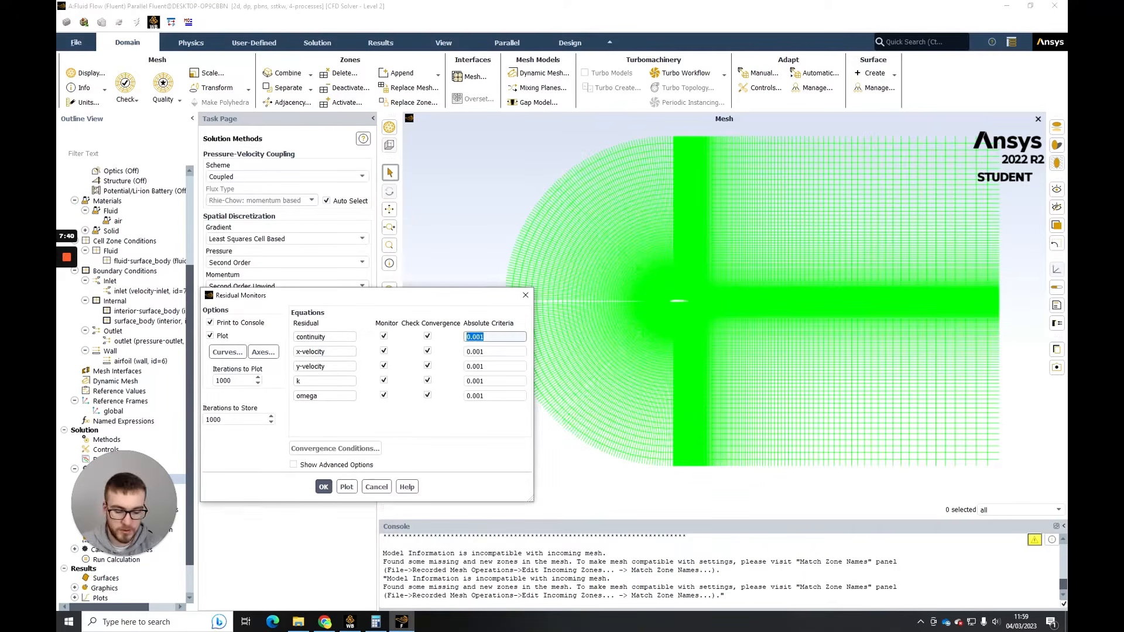
{"action": "type", "text": "1e-6"}
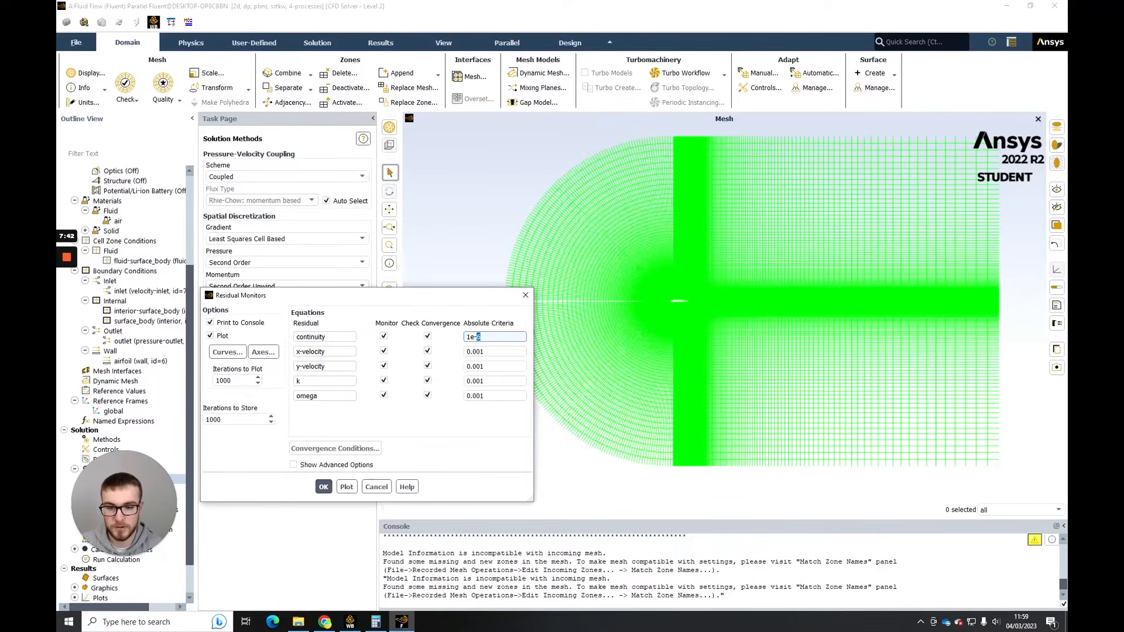
{"action": "key", "text": "Tab"}
{"action": "type", "text": "1e-6"}
{"action": "key", "text": "Tab"}
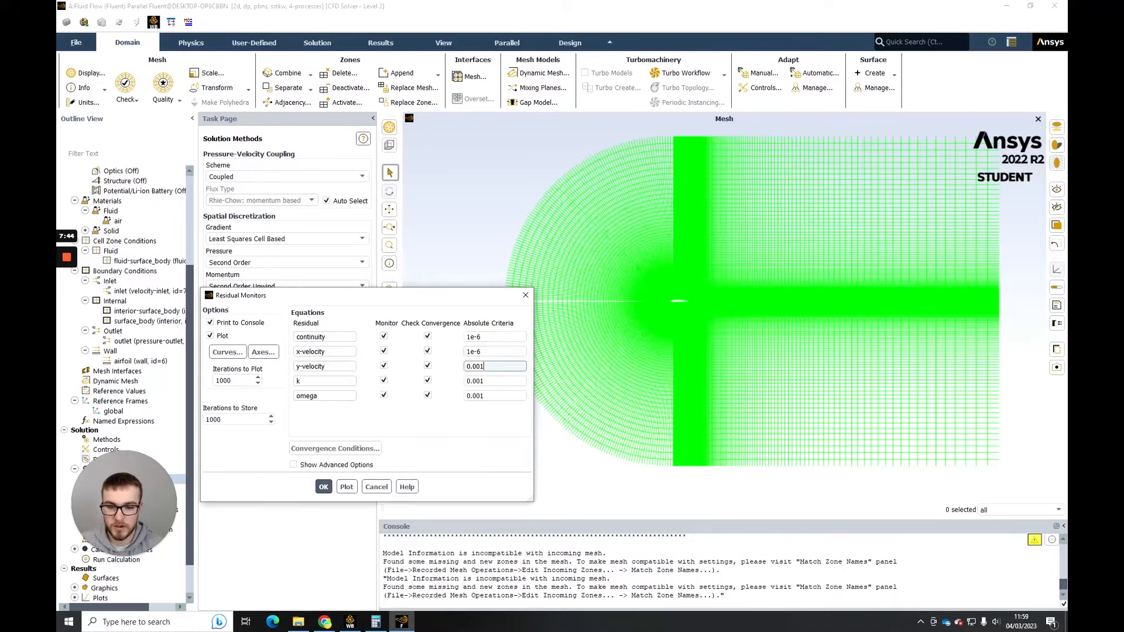
{"action": "type", "text": "1e-6"}
{"action": "key", "text": "Tab"}
{"action": "type", "text": "1e-6"}
{"action": "key", "text": "Tab"}
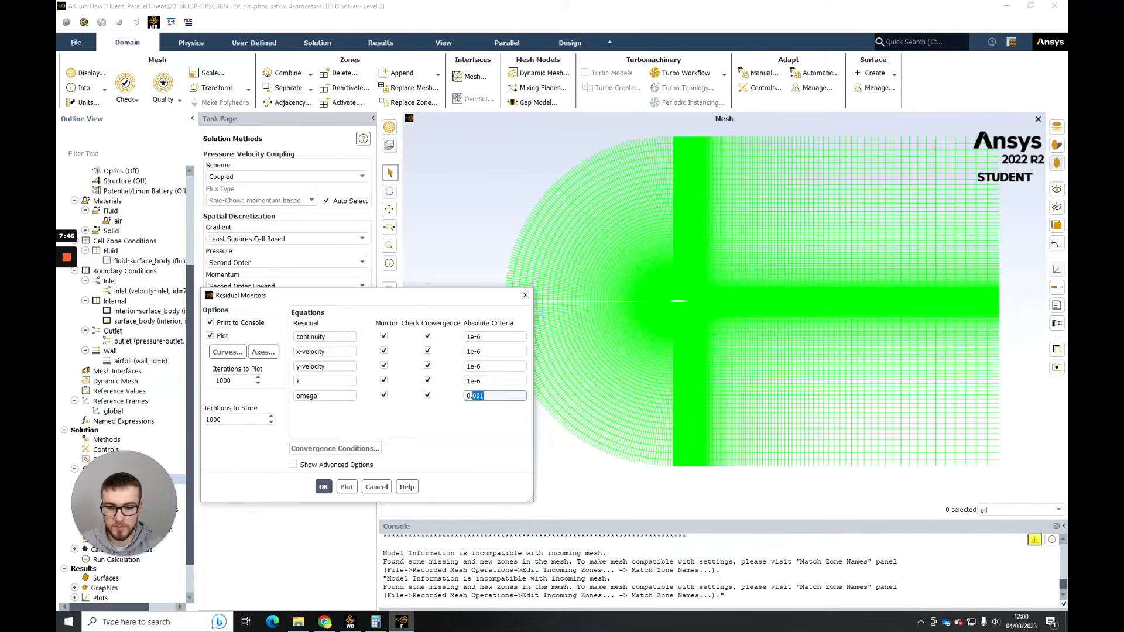
{"action": "type", "text": "1e-6"}
{"action": "left_click", "coordinate": [323, 486]}
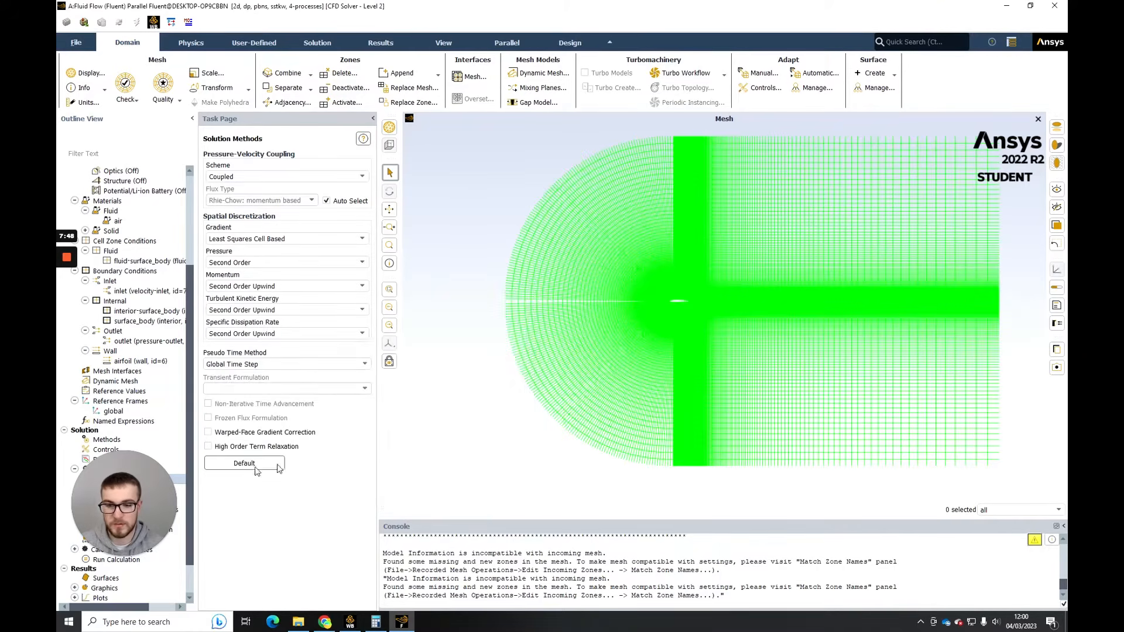
{"action": "left_click_drag", "start_coordinate": [153, 489], "coordinate": [349, 523]}
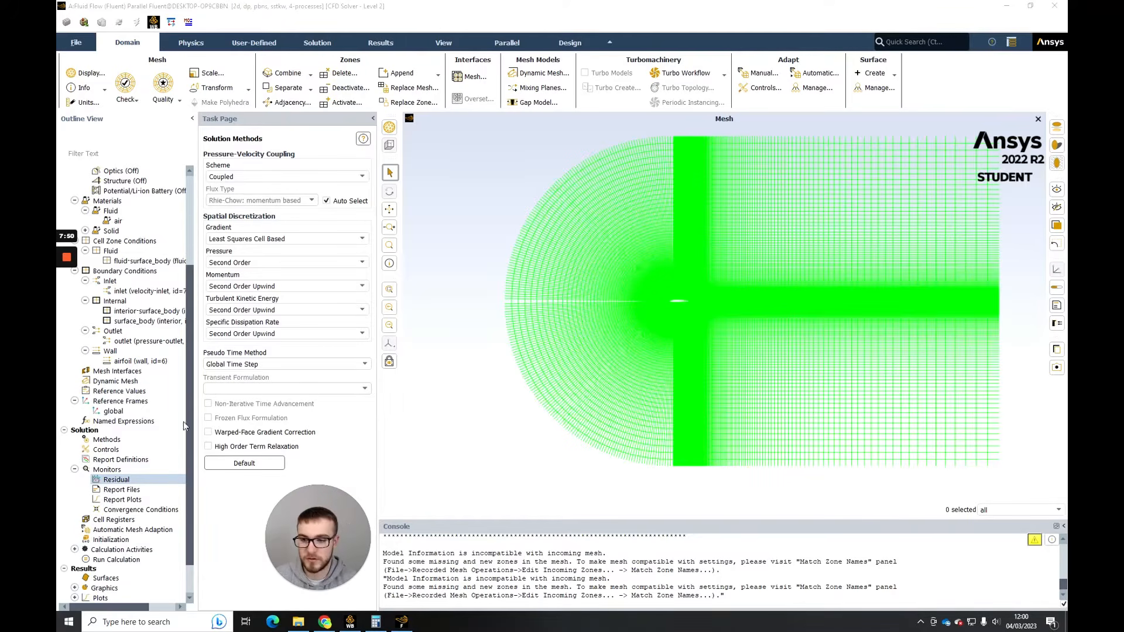
- Initialize the solution with the Hybrid Initialization method
{"action": "scroll", "coordinate": [132, 455], "scroll_direction": "down", "scroll_amount": 2}
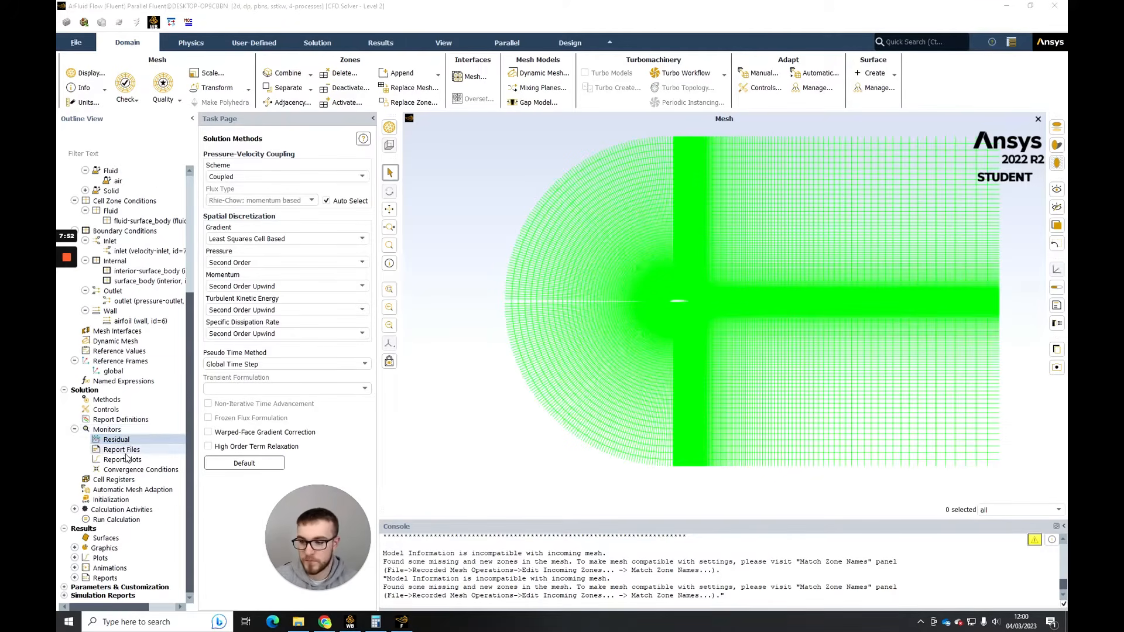
{"action": "left_click", "coordinate": [75, 509]}
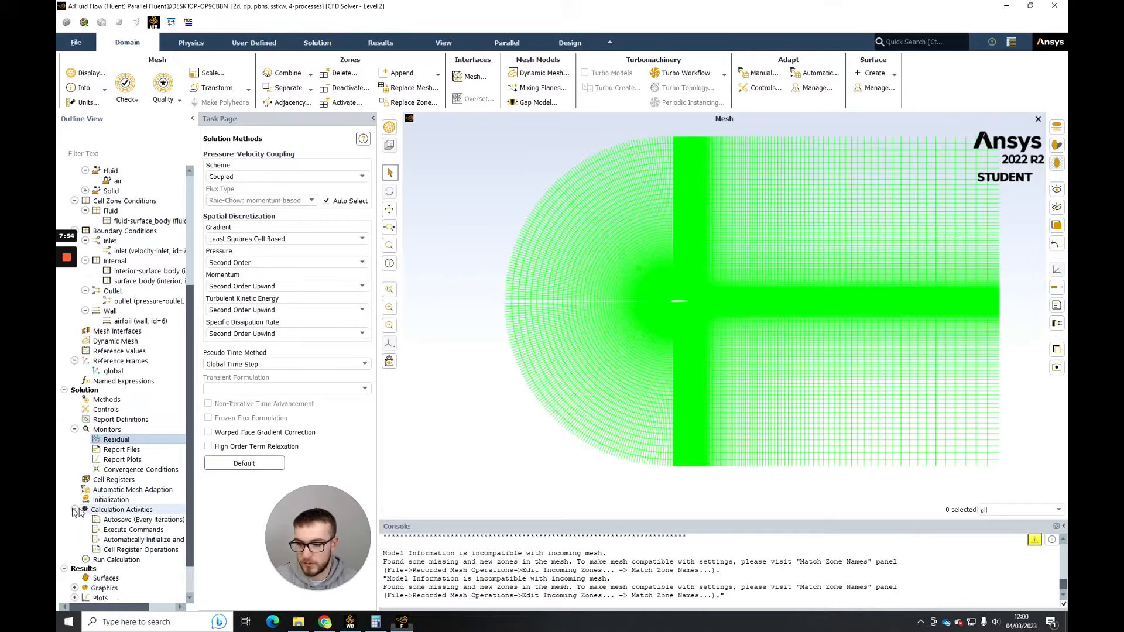
{"action": "scroll", "coordinate": [115, 474], "scroll_direction": "down", "scroll_amount": 2}
{"action": "left_click", "coordinate": [111, 460]}
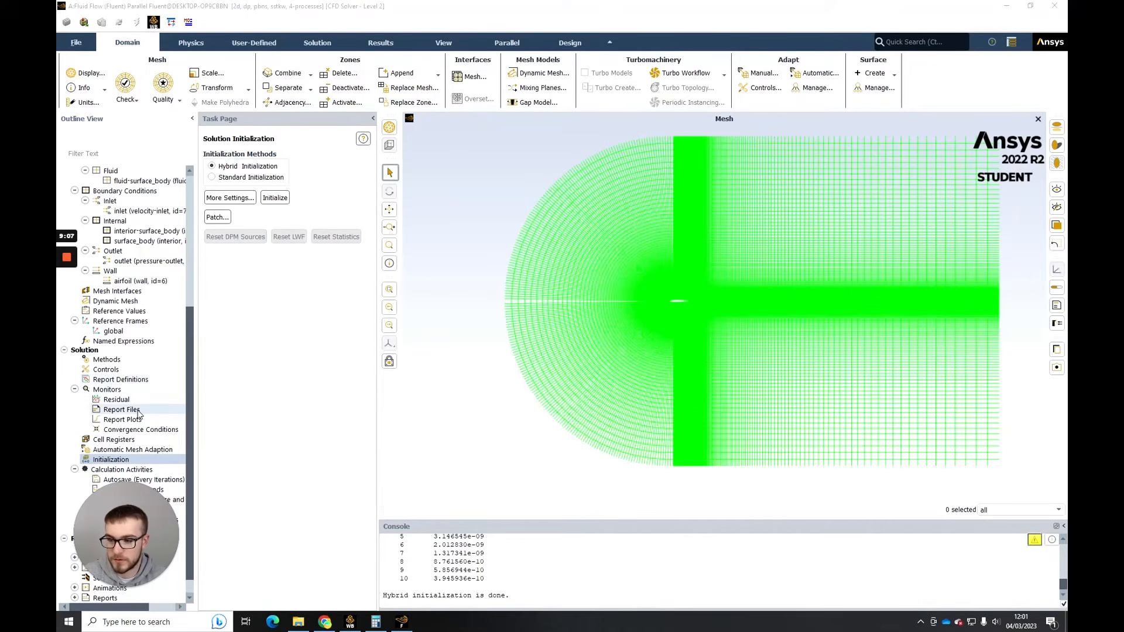
- Create a new drag force report under the report definitions
{"action": "right_click", "coordinate": [139, 381]}
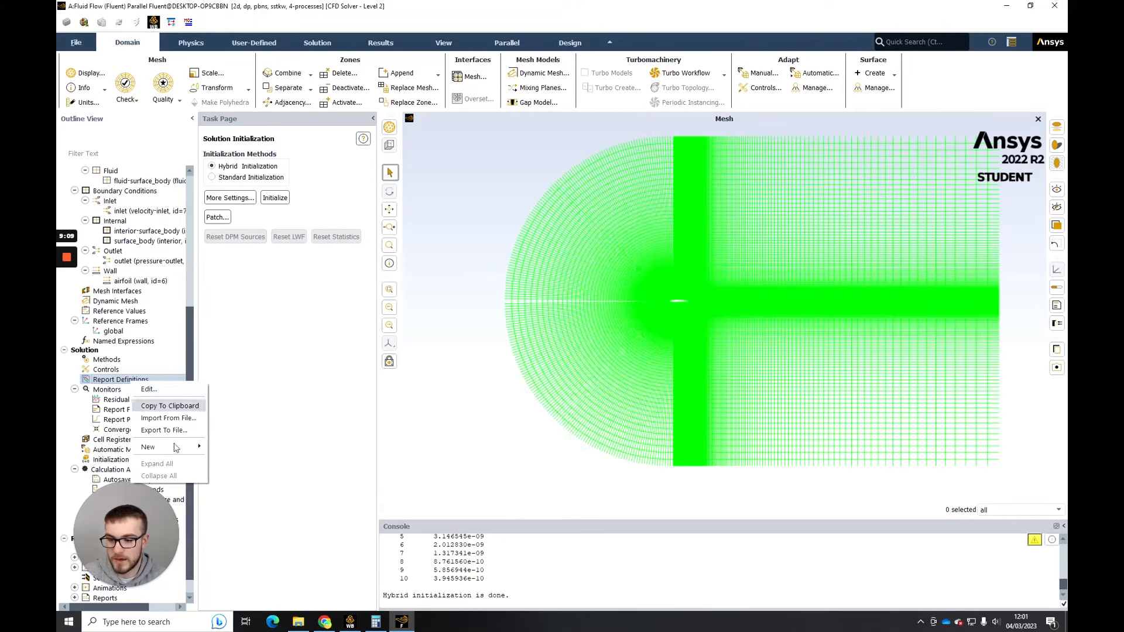
{"action": "mouse_move", "coordinate": [176, 449]}
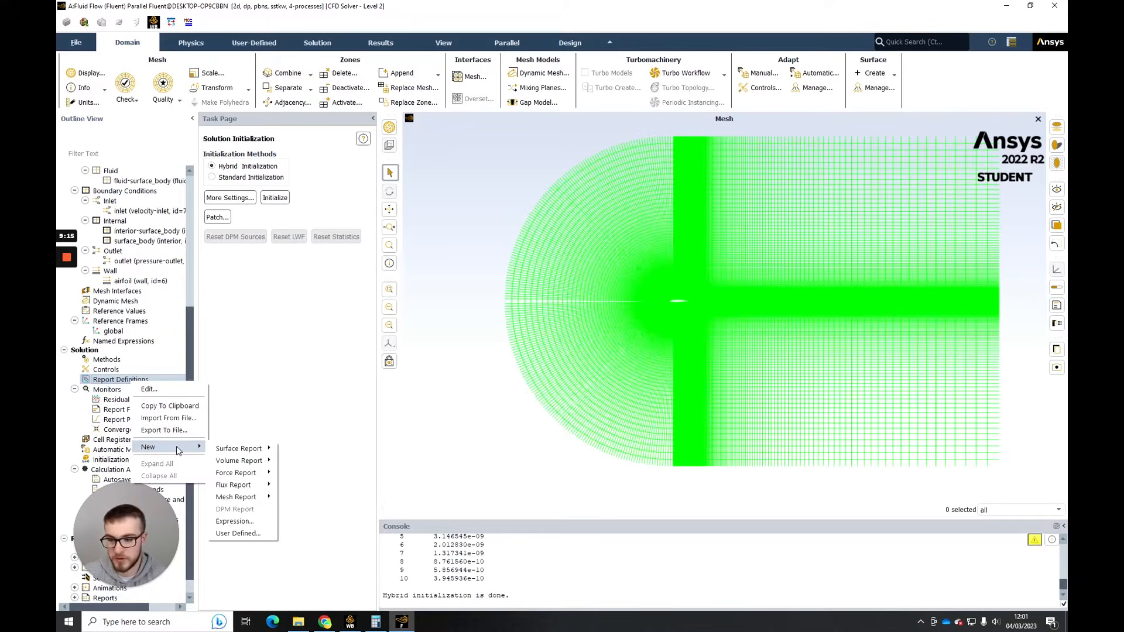
{"action": "left_click", "coordinate": [104, 380]}
{"action": "right_click", "coordinate": [104, 381]}
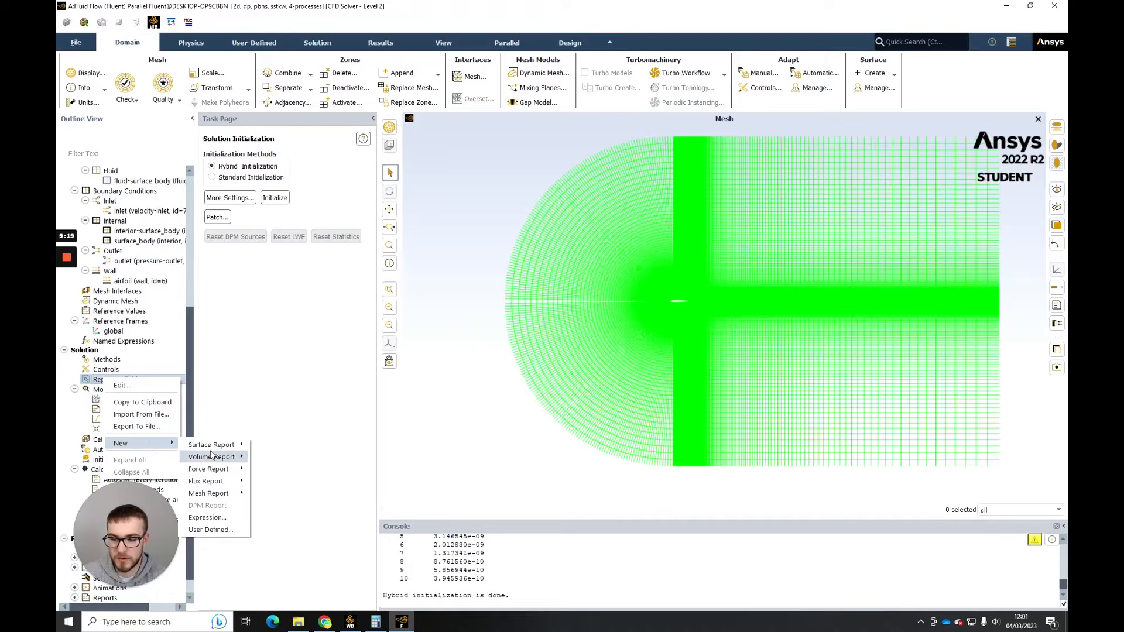
{"action": "mouse_move", "coordinate": [227, 471]}
{"action": "left_click", "coordinate": [263, 469]}
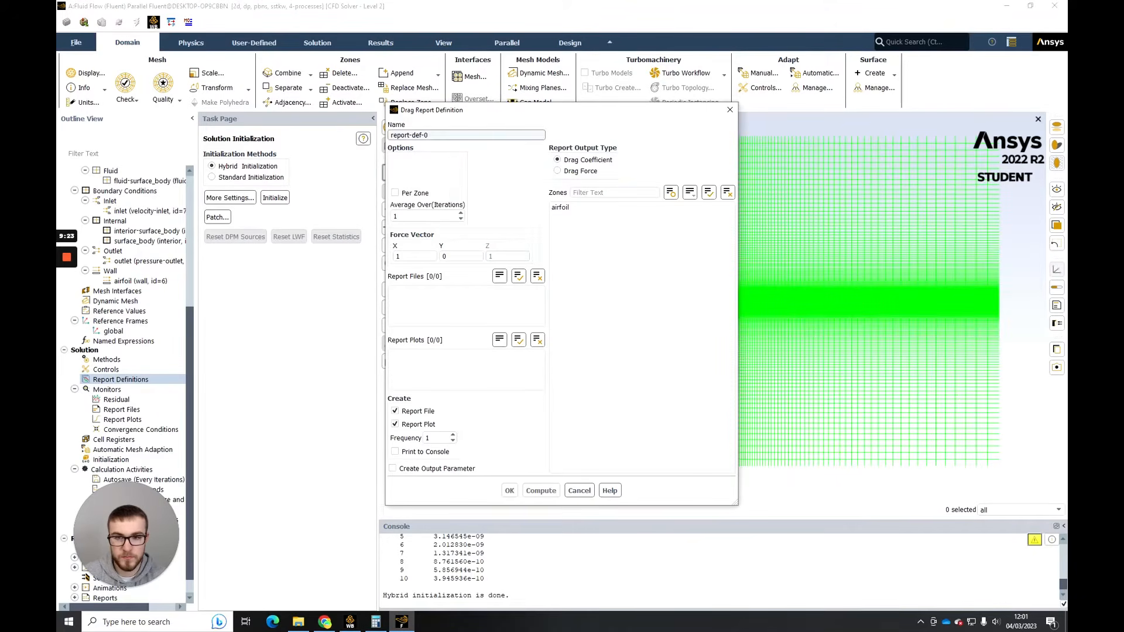
- Name the drag report drag_coefficient, assign it to the airfoil zone and enable printing to the console
{"action": "triple_click", "coordinate": [427, 135]}
{"action": "type", "text": "drag_coefficient"}
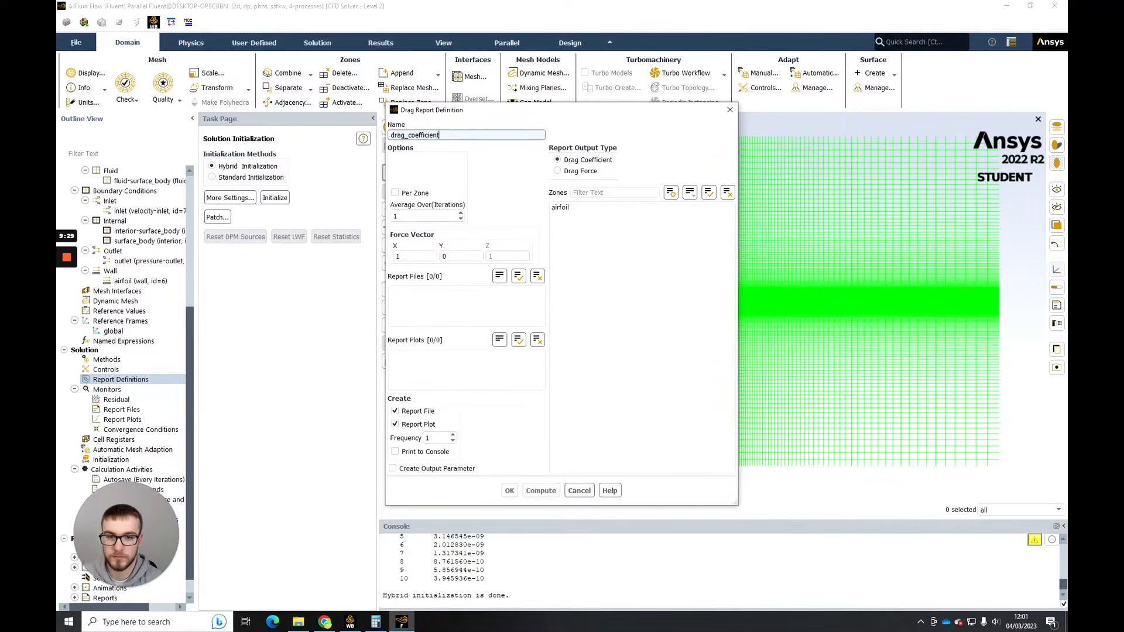
{"action": "left_click", "coordinate": [561, 208]}
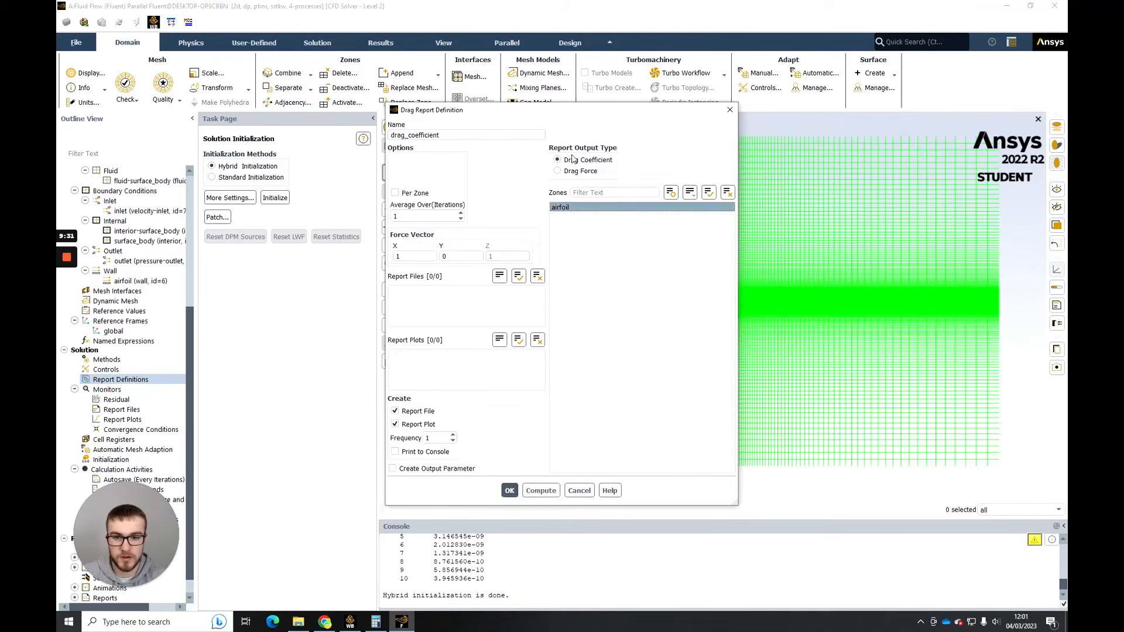
{"action": "left_click", "coordinate": [562, 209]}
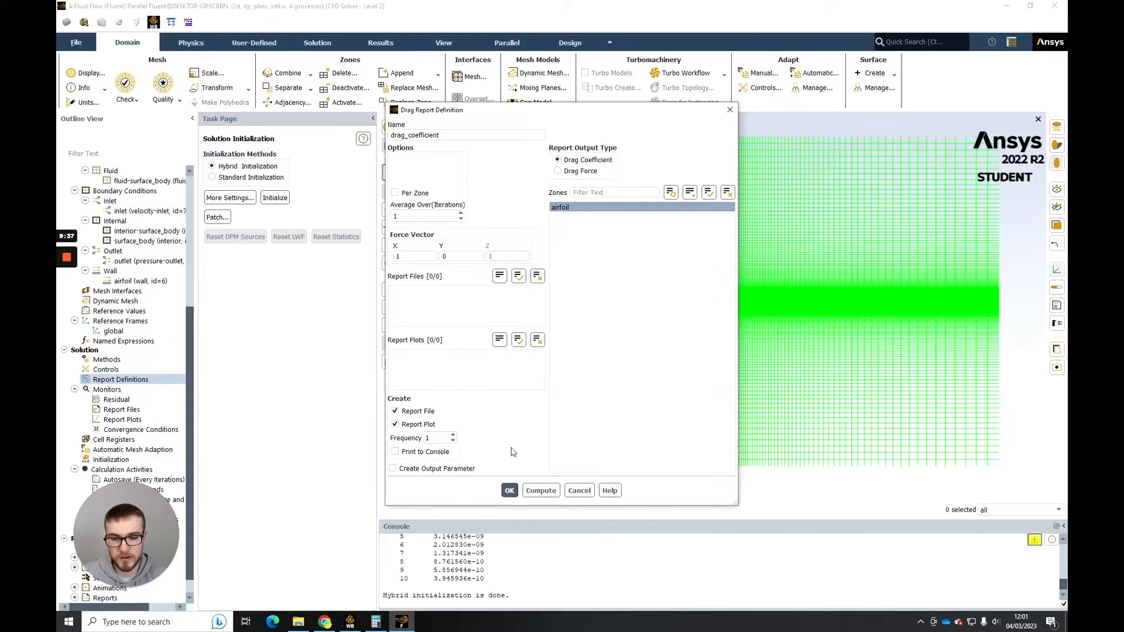
{"action": "left_click", "coordinate": [424, 455]}
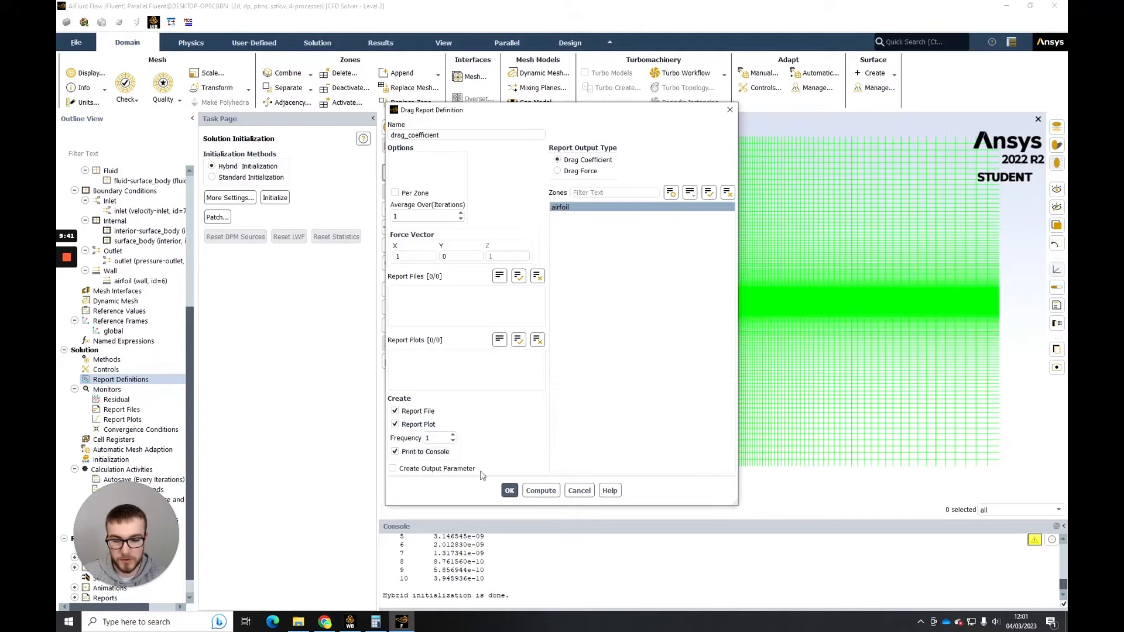
{"action": "left_click", "coordinate": [509, 490]}
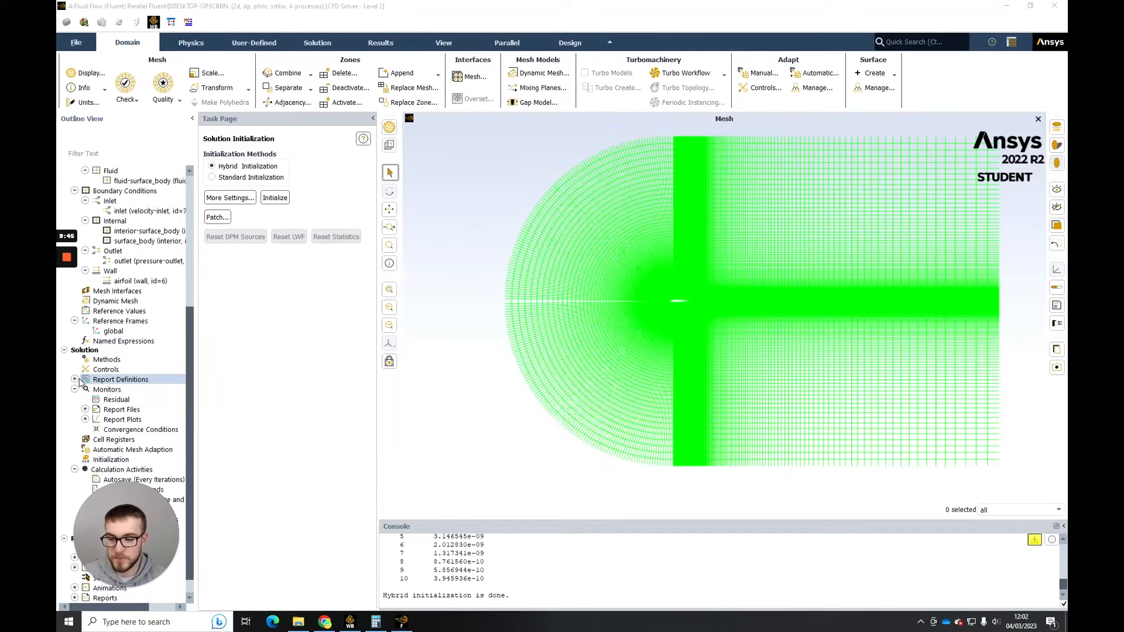
- Create a new lift force report under the report definitions
{"action": "right_click", "coordinate": [101, 380]}
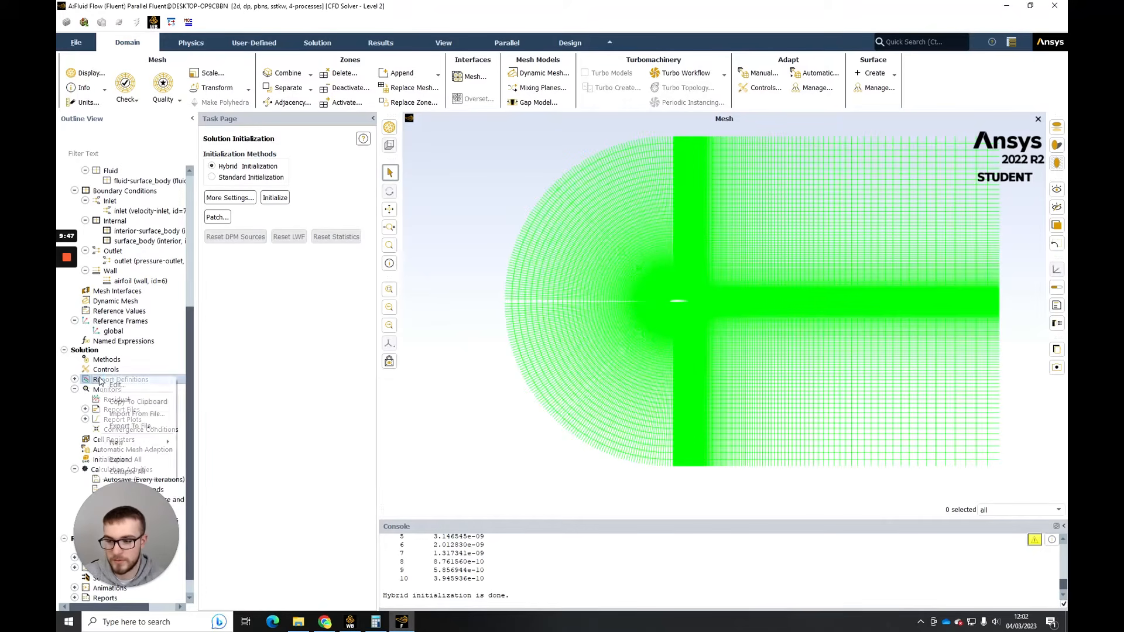
{"action": "mouse_move", "coordinate": [142, 445]}
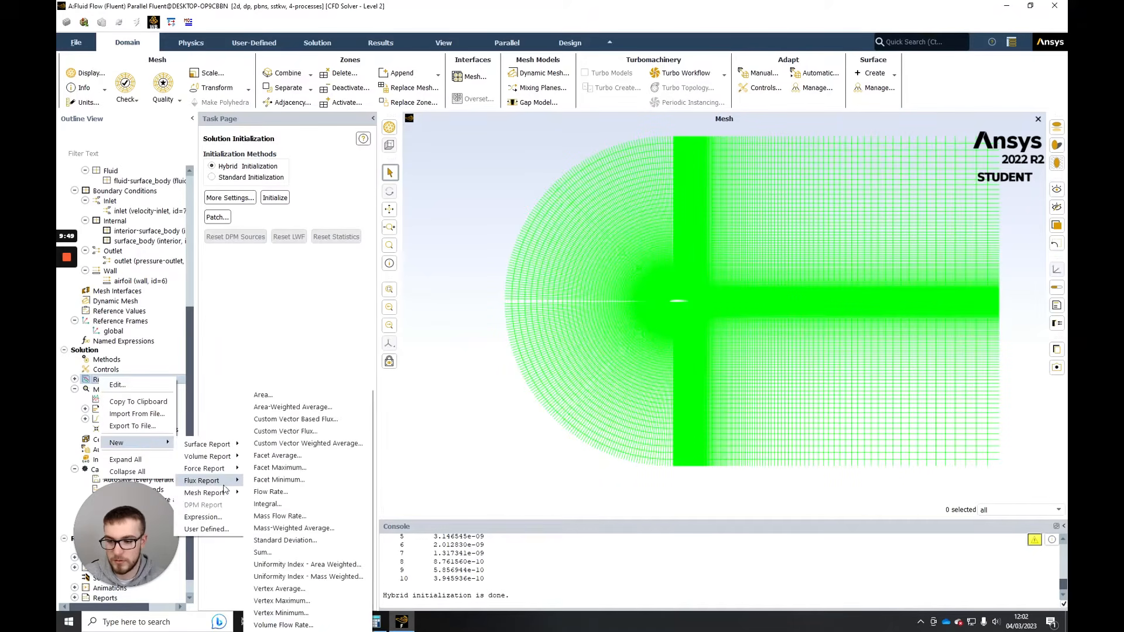
{"action": "mouse_move", "coordinate": [225, 473]}
{"action": "left_click", "coordinate": [260, 483]}
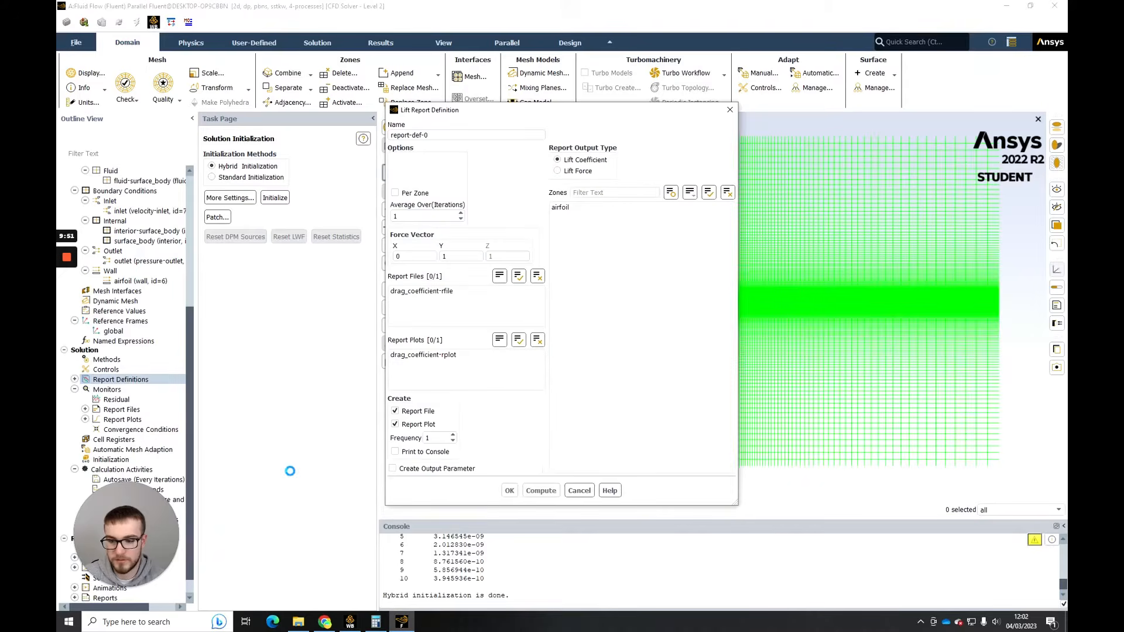
- Name the lift report lift_coefficient, assign it to the airfoil zone and enable printing to the console
{"action": "left_click", "coordinate": [590, 207]}
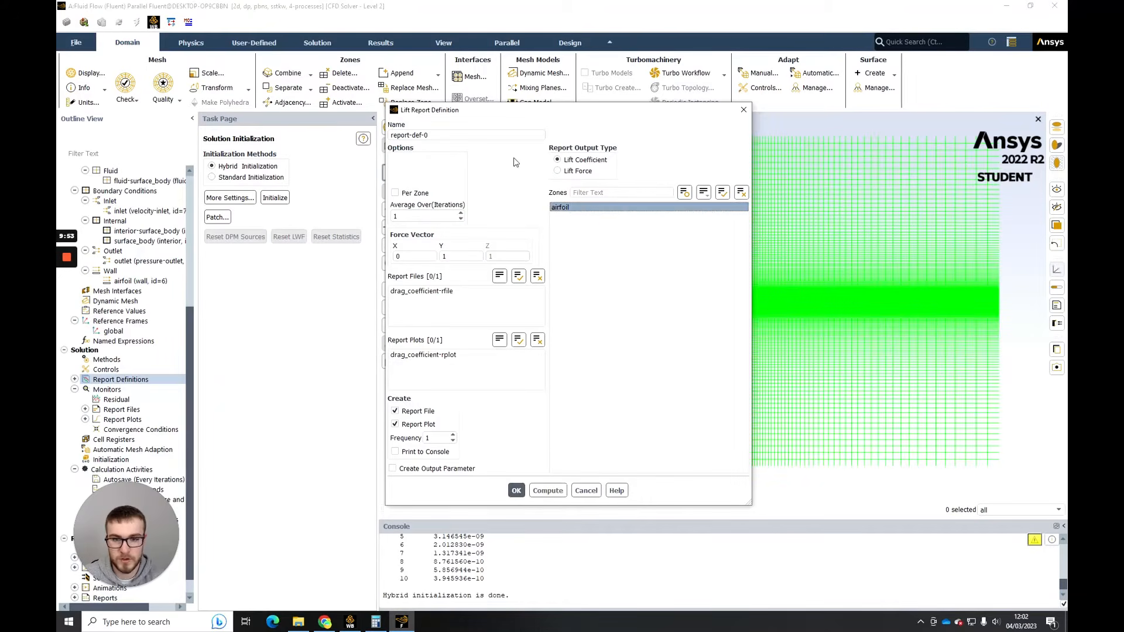
{"action": "double_click", "coordinate": [427, 135]}
{"action": "key", "text": "ctrl+a"}
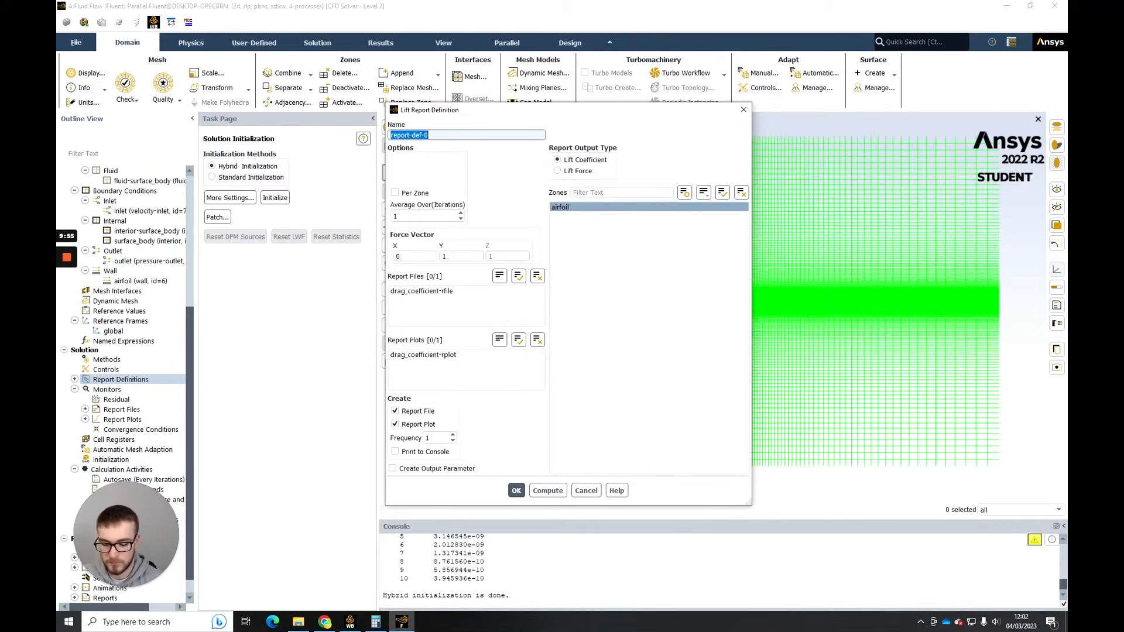
{"action": "type", "text": "lift_coeg"}
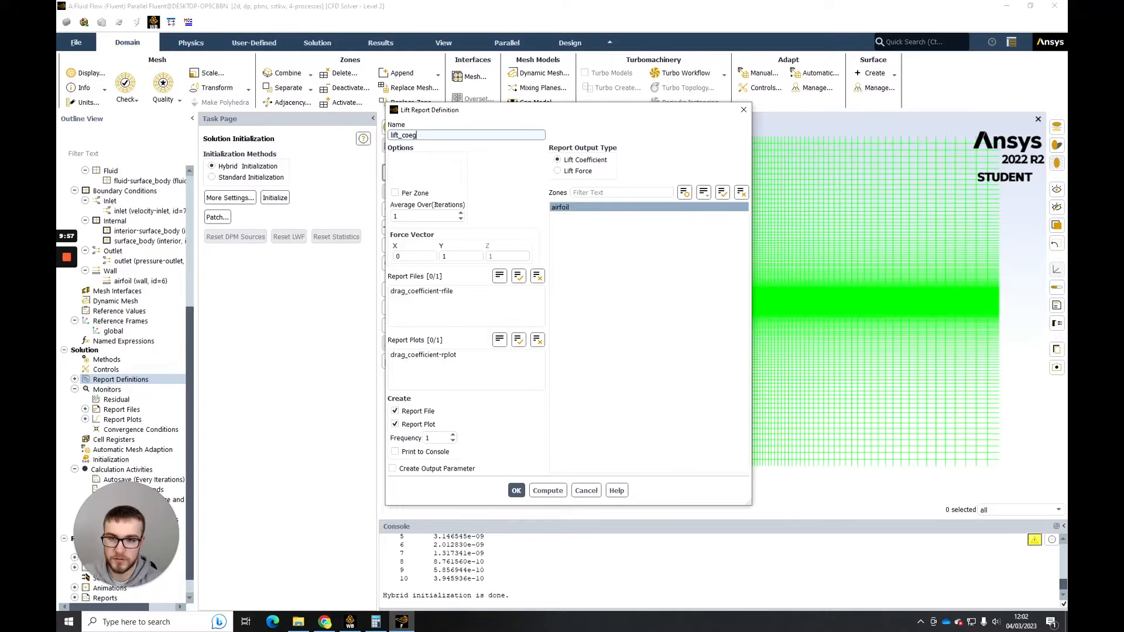
{"action": "key", "text": "BackSpace"}
{"action": "type", "text": "fficient"}
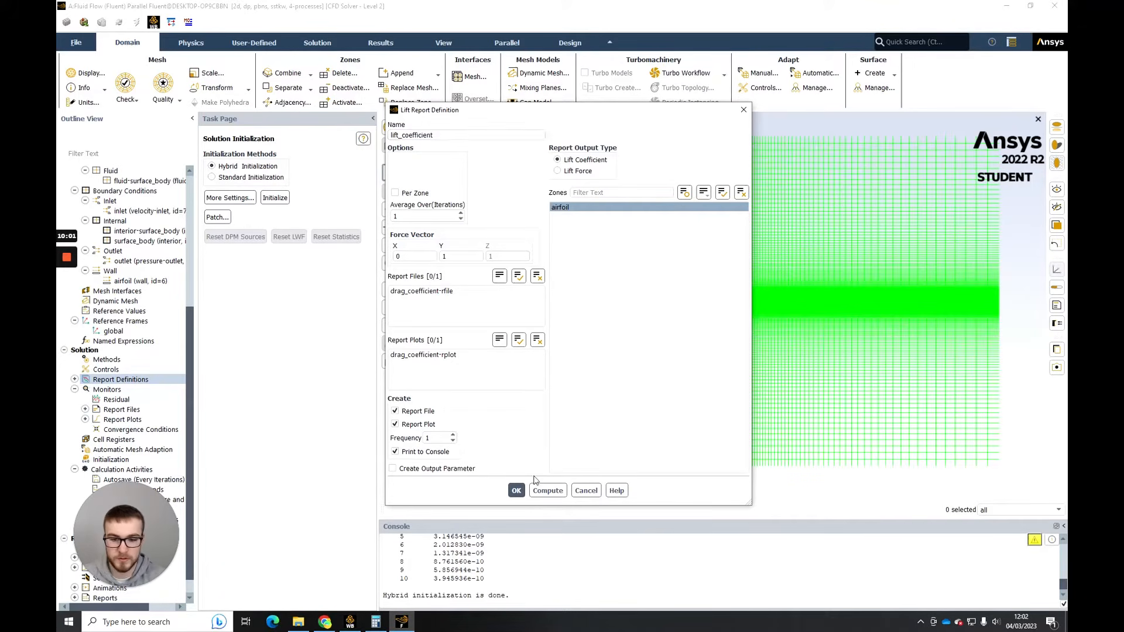
{"action": "left_click", "coordinate": [516, 490]}
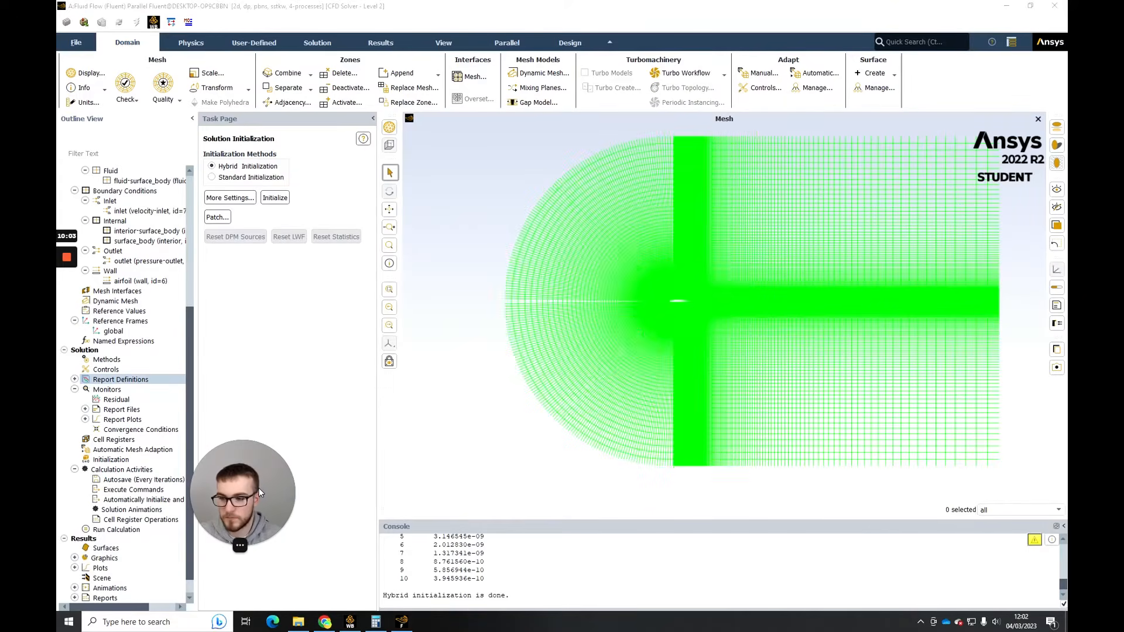
- Set the number of iterations to 1000 and start the calculation
{"action": "scroll", "coordinate": [88, 445], "scroll_direction": "down", "scroll_amount": 1}
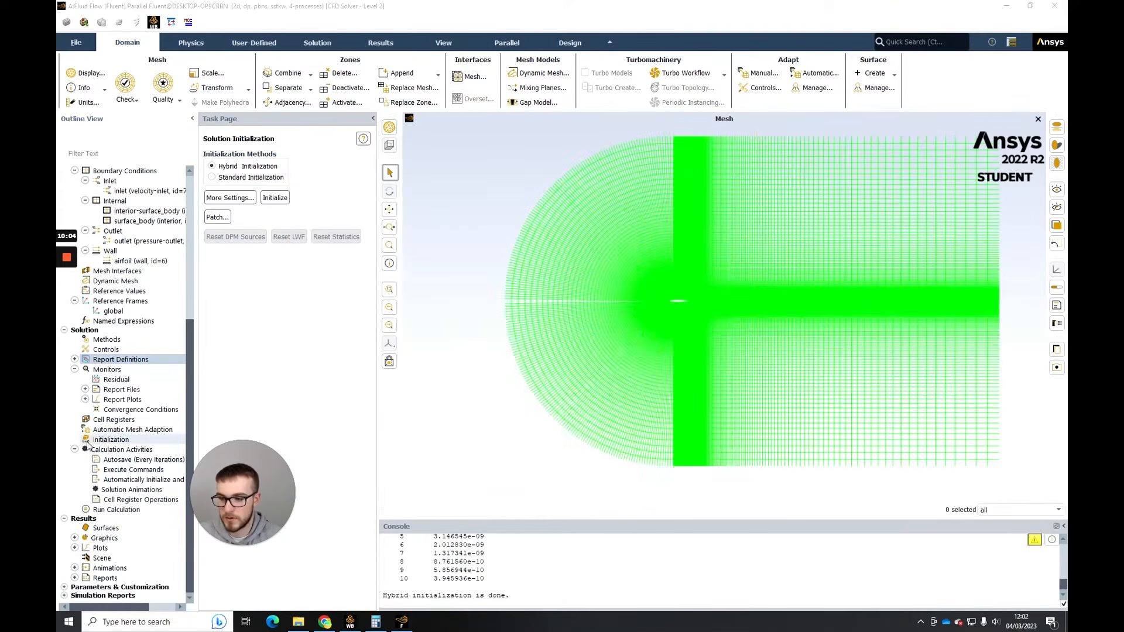
{"action": "left_click", "coordinate": [122, 509]}
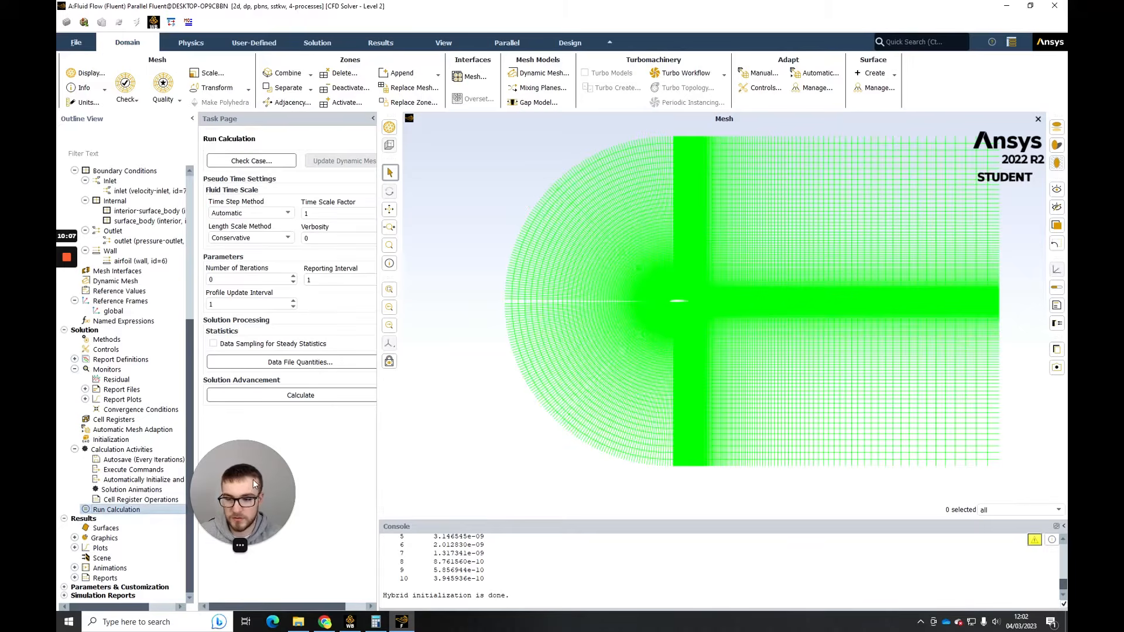
{"action": "double_click", "coordinate": [240, 280]}
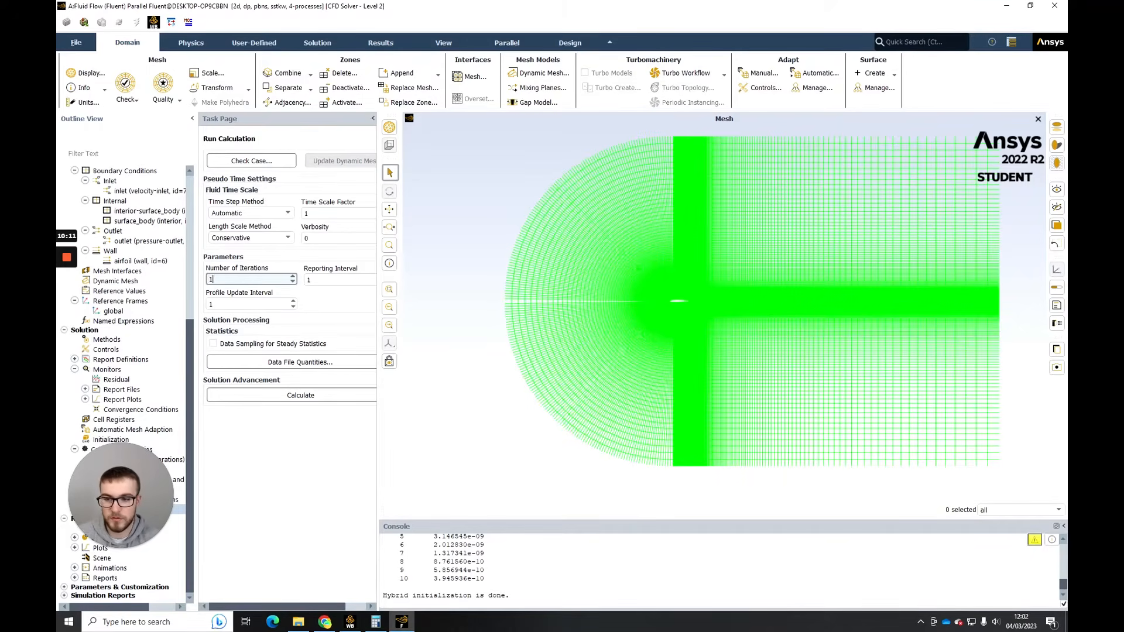
{"action": "type", "text": "1000"}
{"action": "left_click", "coordinate": [319, 296]}
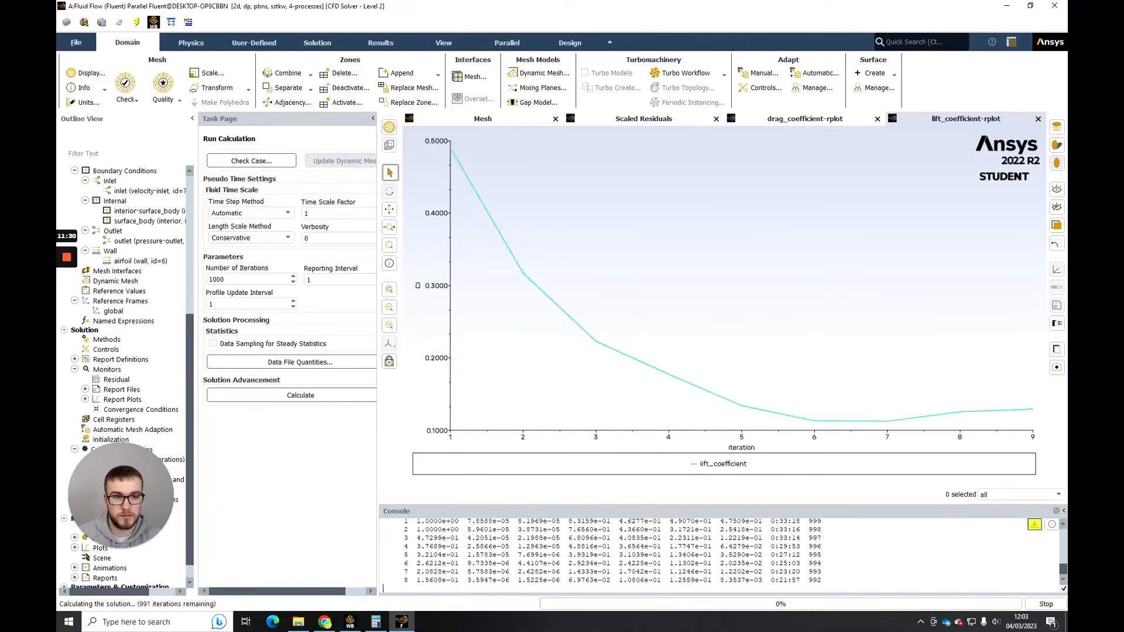
- Examine the scaled residuals, lift coefficient and drag coefficient plots for convergence while the solution is calculating
{"action": "left_click", "coordinate": [638, 120]}
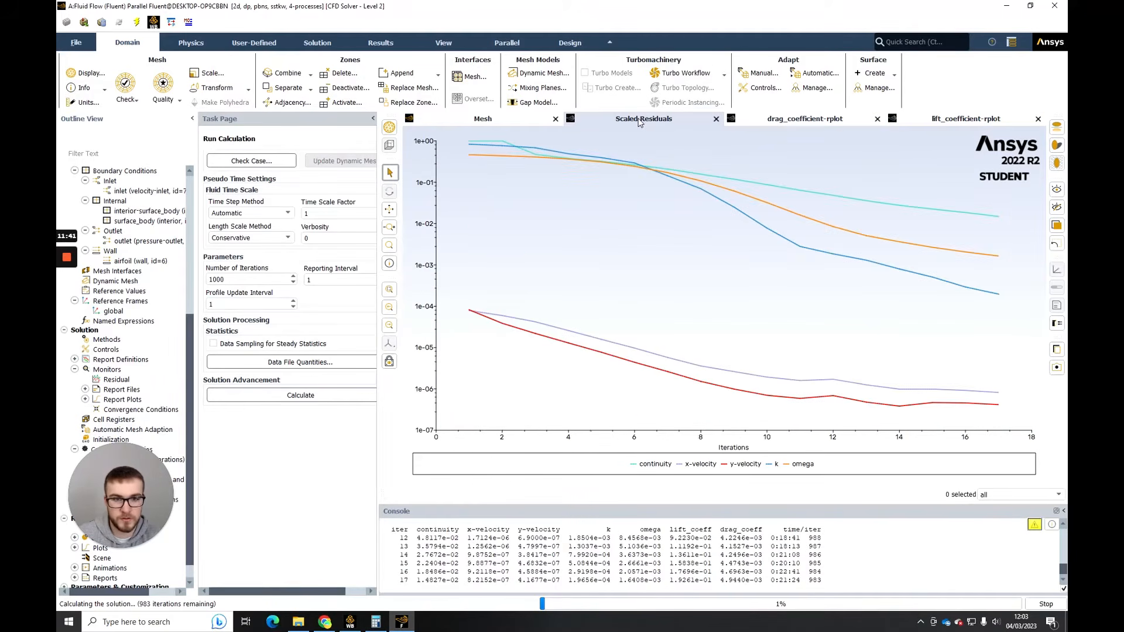
{"action": "left_click", "coordinate": [961, 119]}
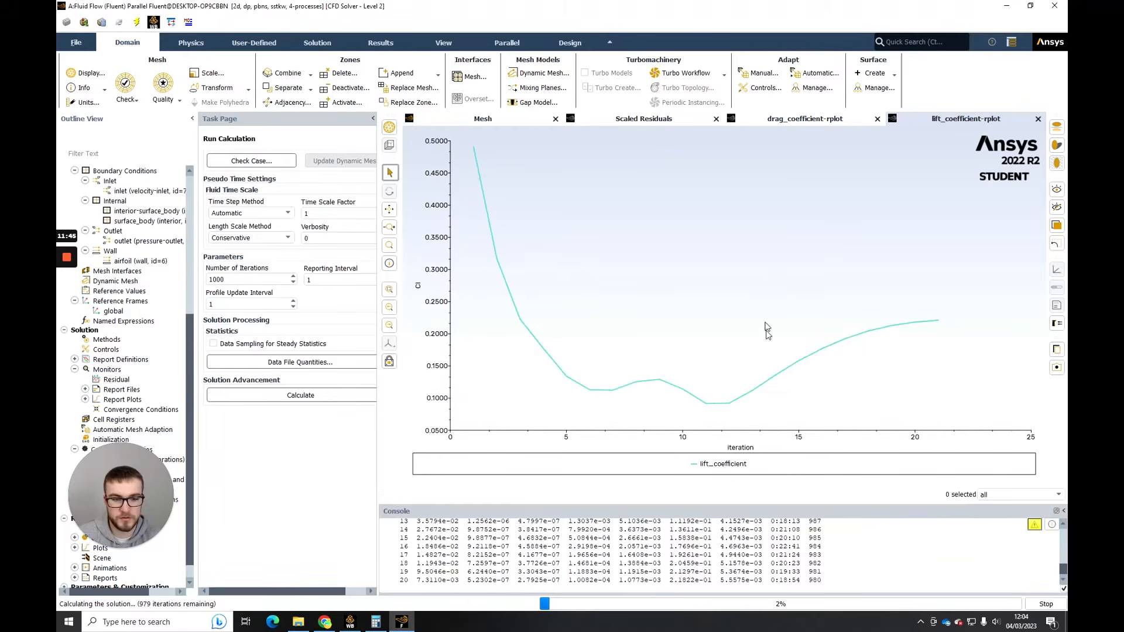
{"action": "left_click", "coordinate": [820, 120]}
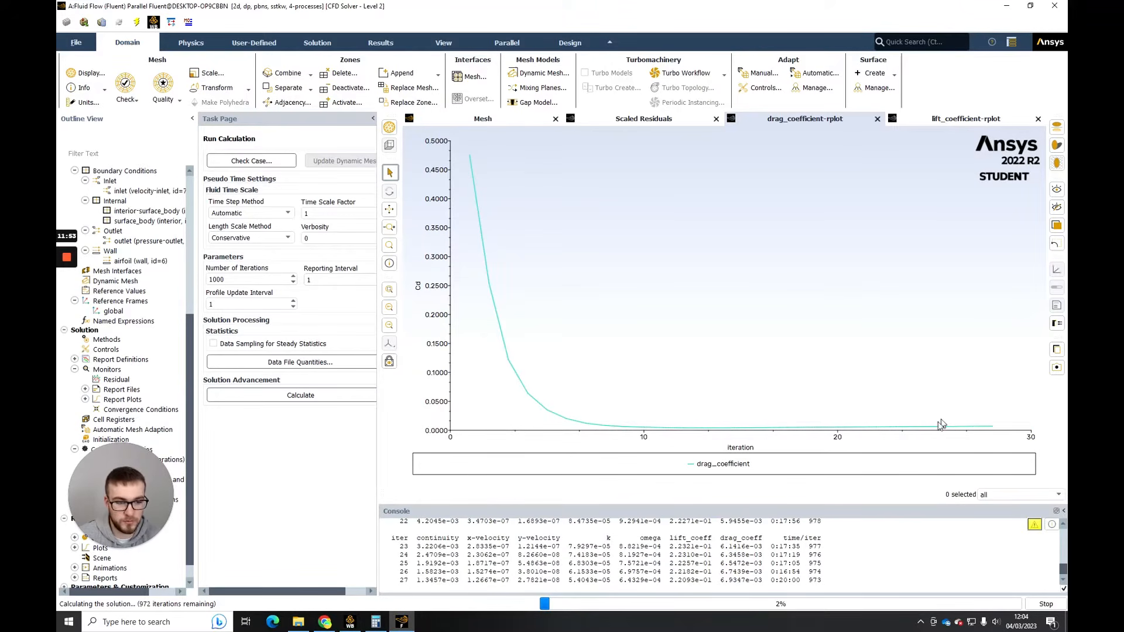
{"action": "left_click", "coordinate": [932, 123]}
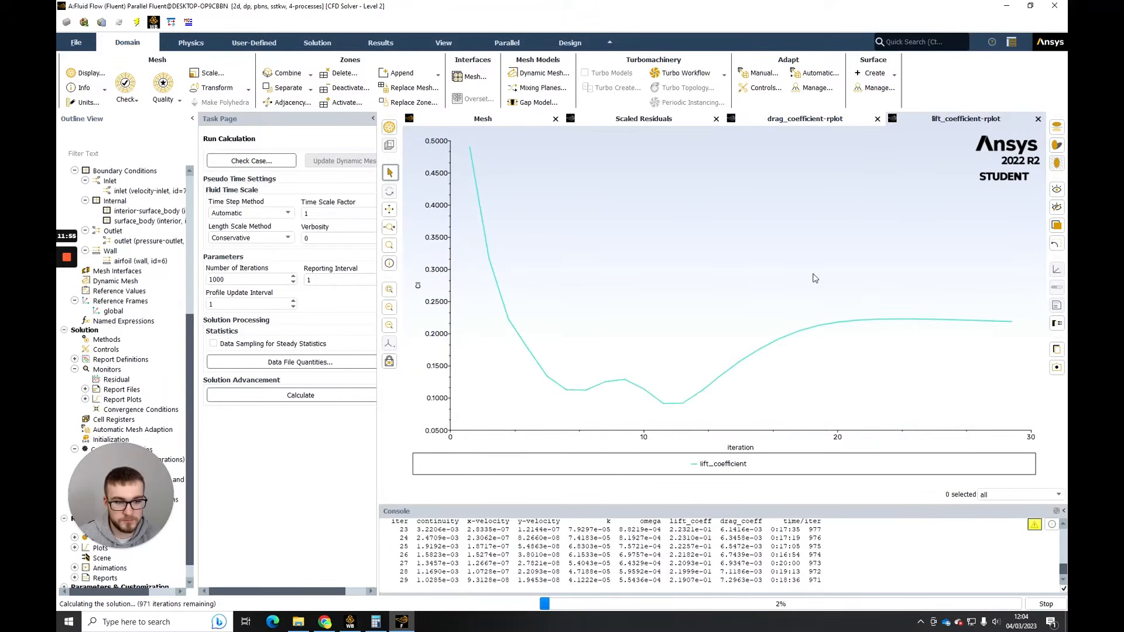
{"action": "left_click", "coordinate": [677, 118]}
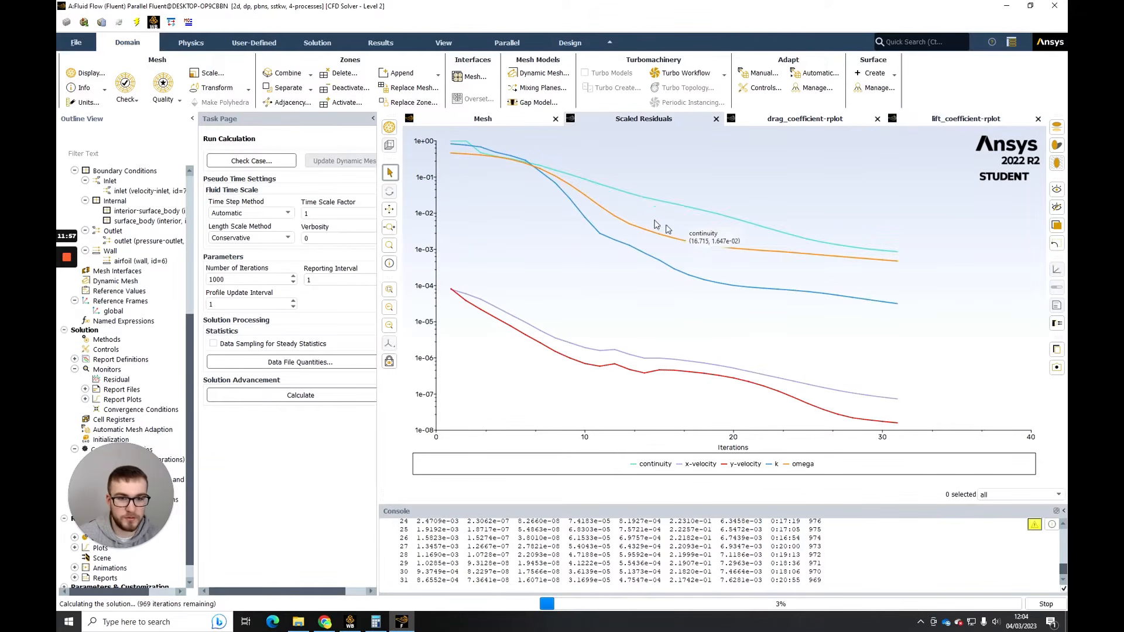
{"action": "left_click", "coordinate": [808, 119]}
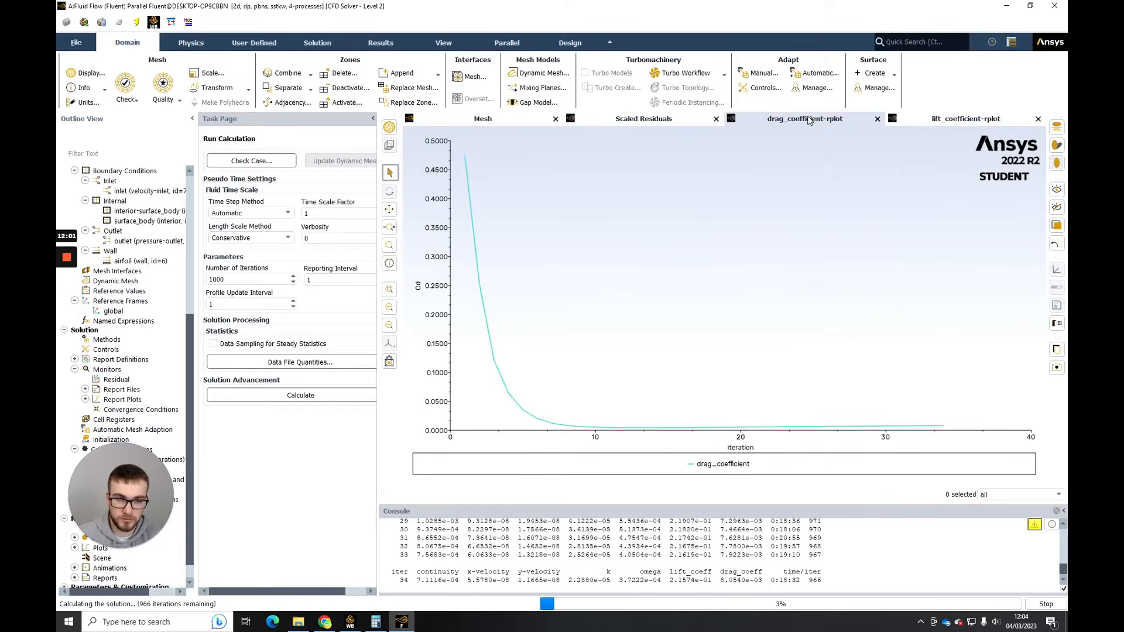
{"action": "left_click", "coordinate": [904, 120]}
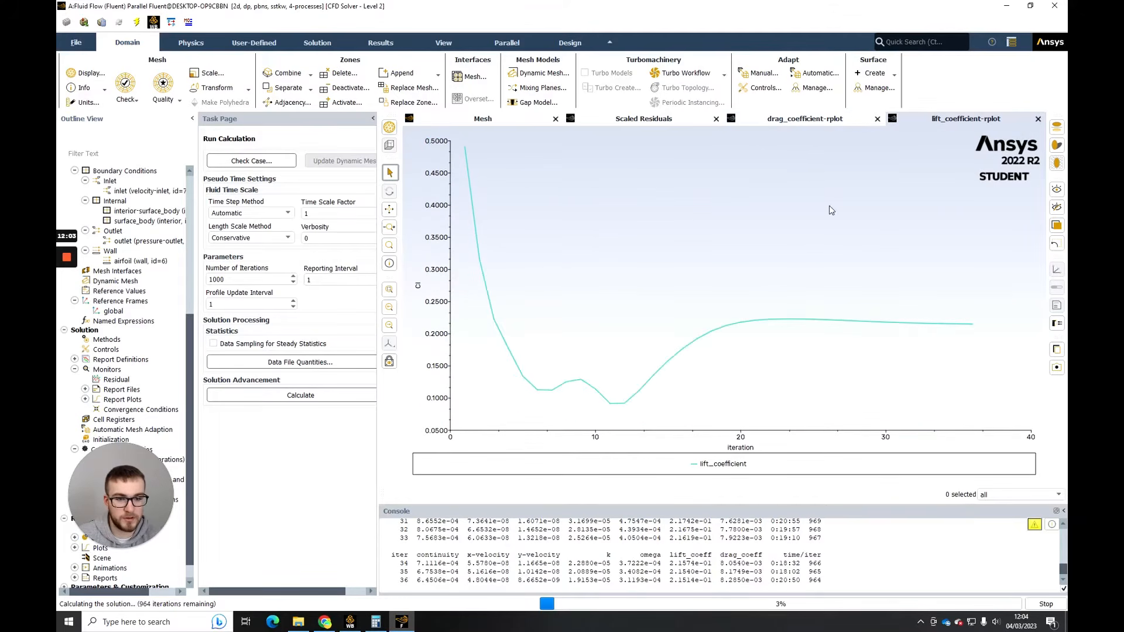
{"action": "mouse_move", "coordinate": [782, 332]}
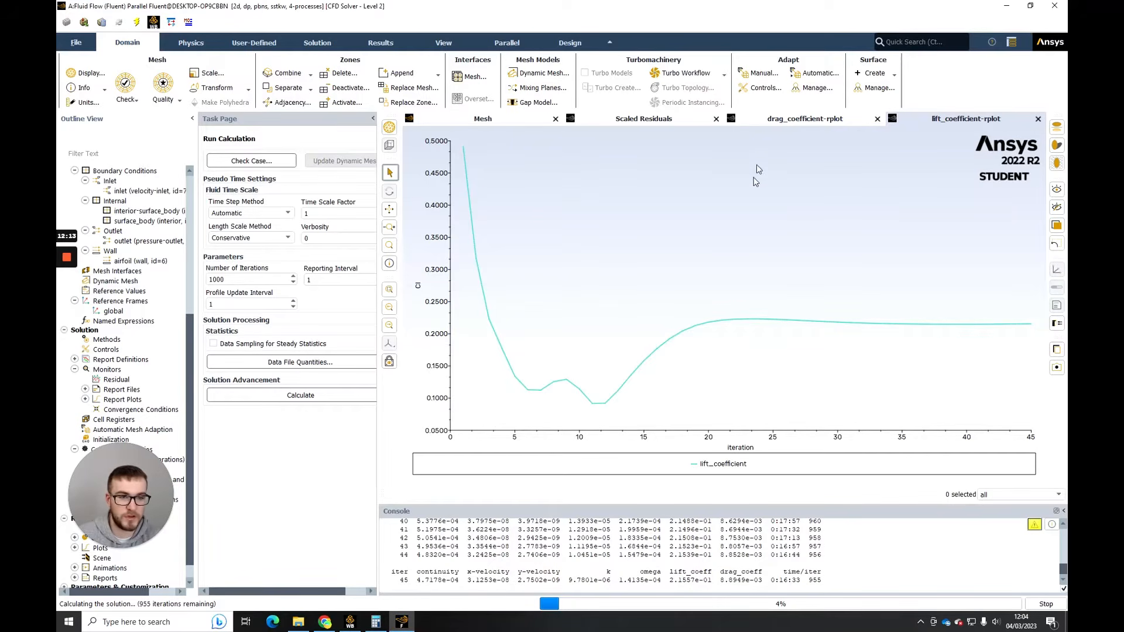
{"action": "left_click", "coordinate": [791, 121]}
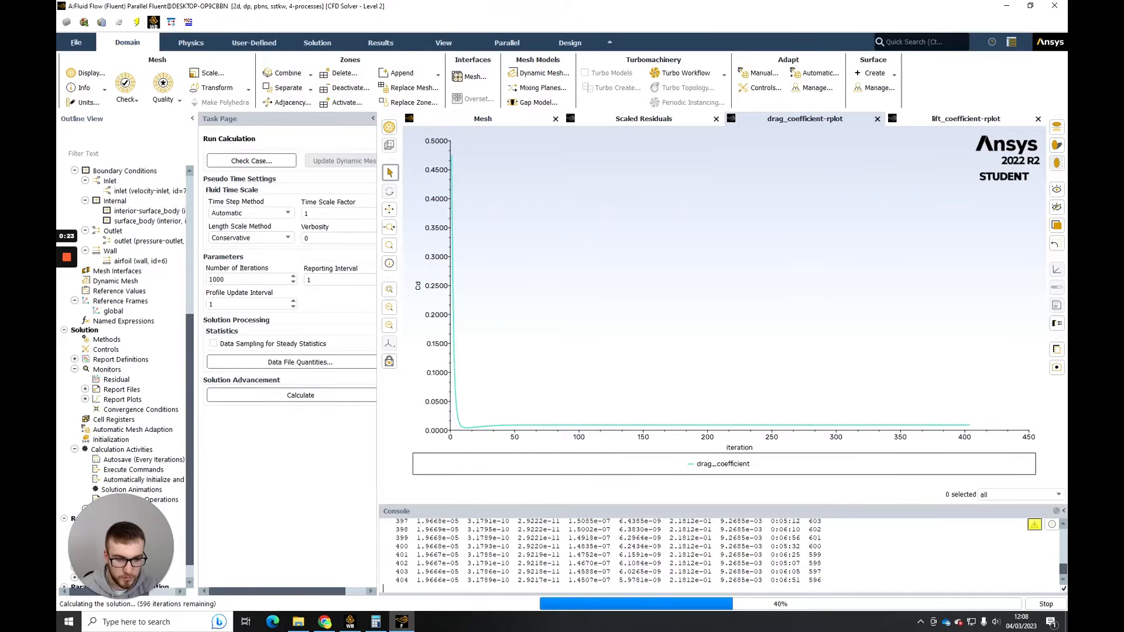
{"action": "left_click", "coordinate": [657, 121]}
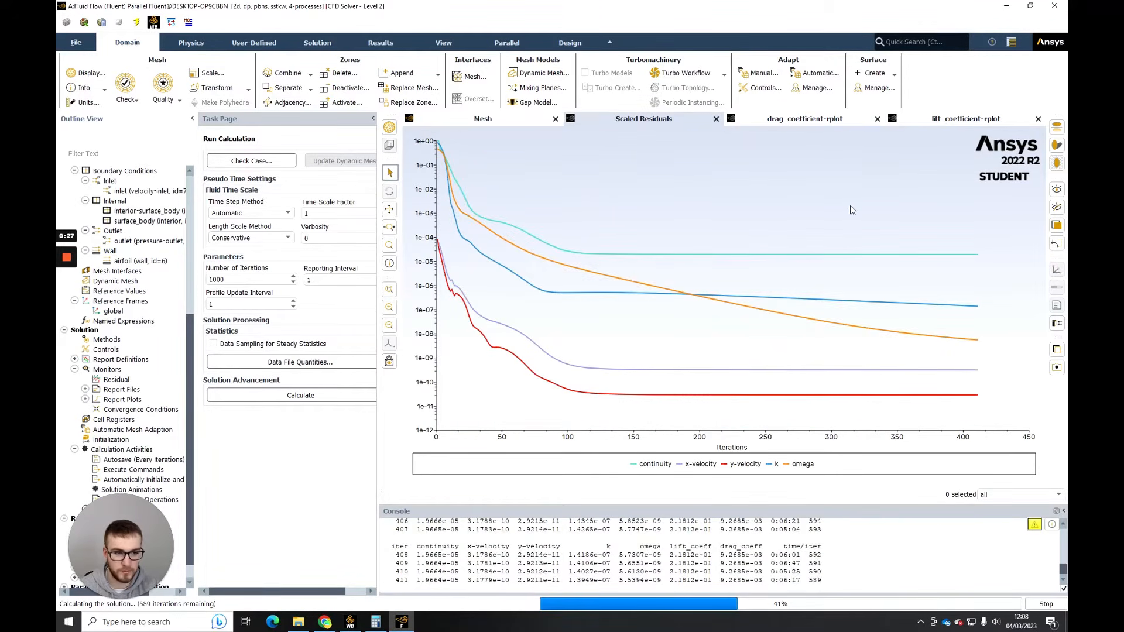
{"action": "left_click", "coordinate": [819, 119]}
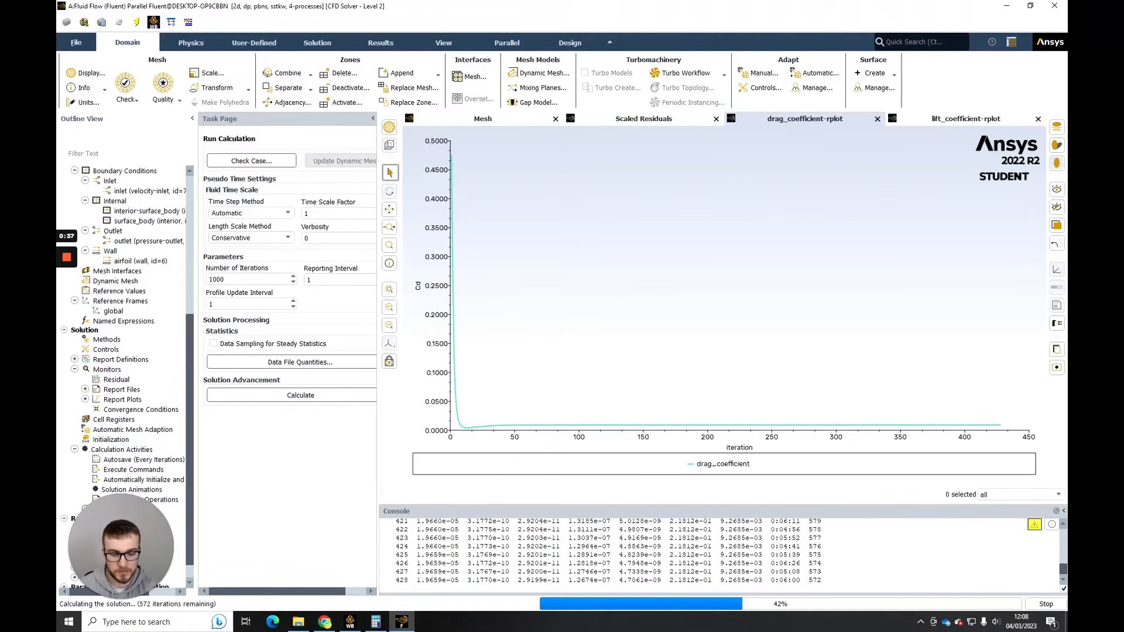
- Switch to Chrome and examine the NACA 2412 lift coefficient chart at 0 degrees angle of attack in Abbott_exp_data.pdf, enlarged to 300%
{"action": "left_click", "coordinate": [330, 624]}
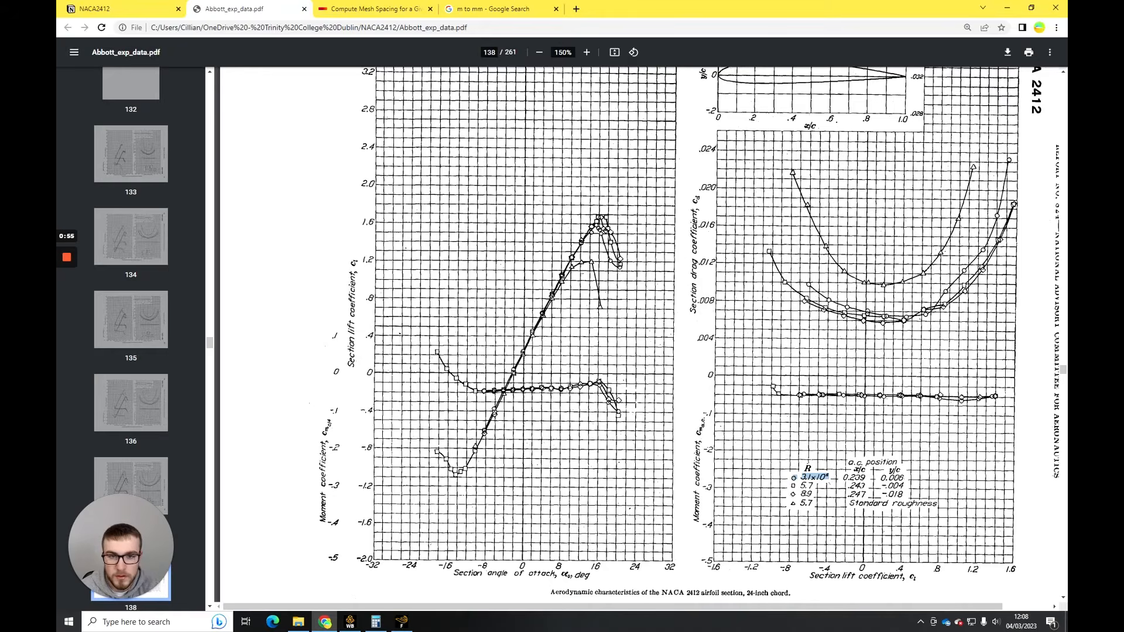
{"action": "left_click", "coordinate": [587, 52]}
{"action": "left_click", "coordinate": [587, 52]}
{"action": "left_click", "coordinate": [586, 52]}
{"action": "left_click", "coordinate": [586, 52]}
{"action": "scroll", "coordinate": [885, 488], "scroll_direction": "down", "scroll_amount": 6}
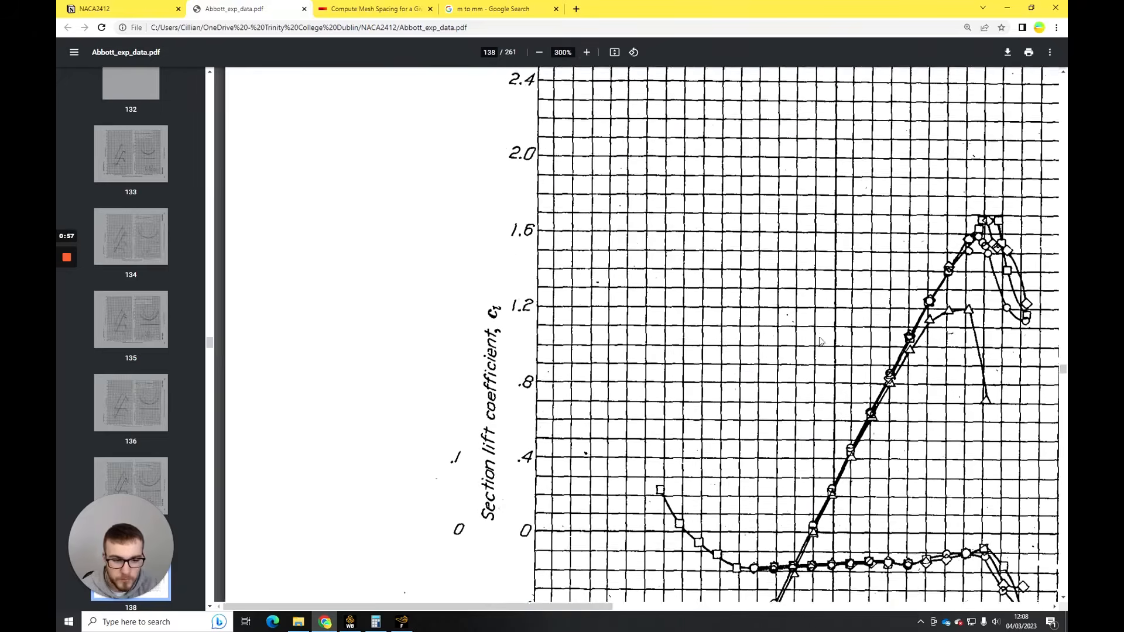
{"action": "scroll", "coordinate": [886, 488], "scroll_direction": "down", "scroll_amount": 4}
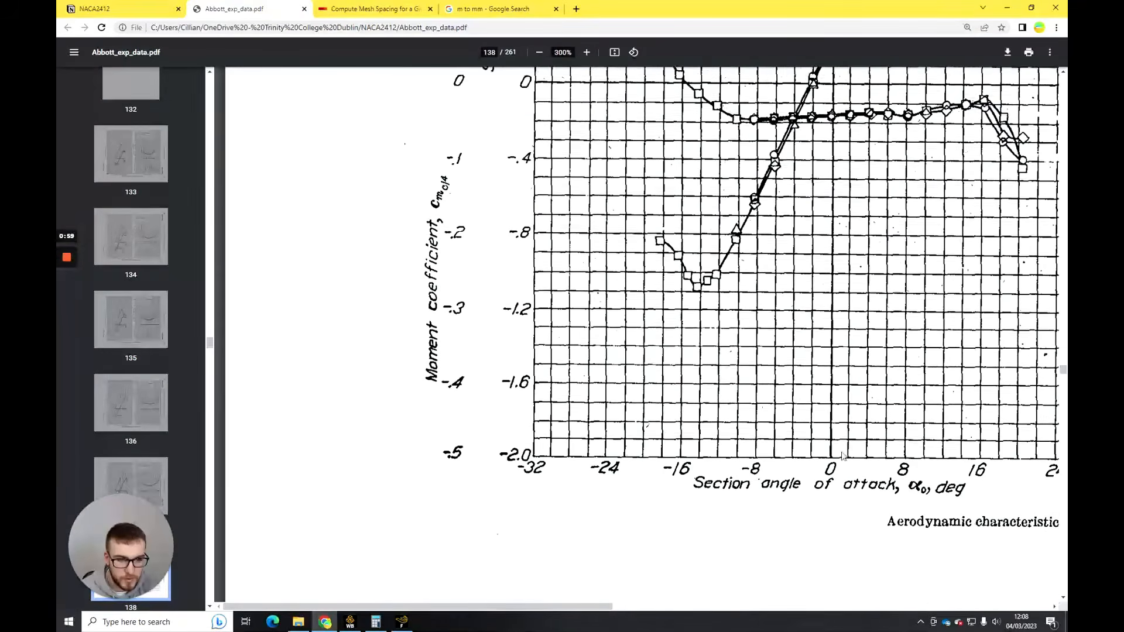
{"action": "scroll", "coordinate": [830, 417], "scroll_direction": "up", "scroll_amount": 2}
{"action": "scroll", "coordinate": [830, 417], "scroll_direction": "up", "scroll_amount": 3}
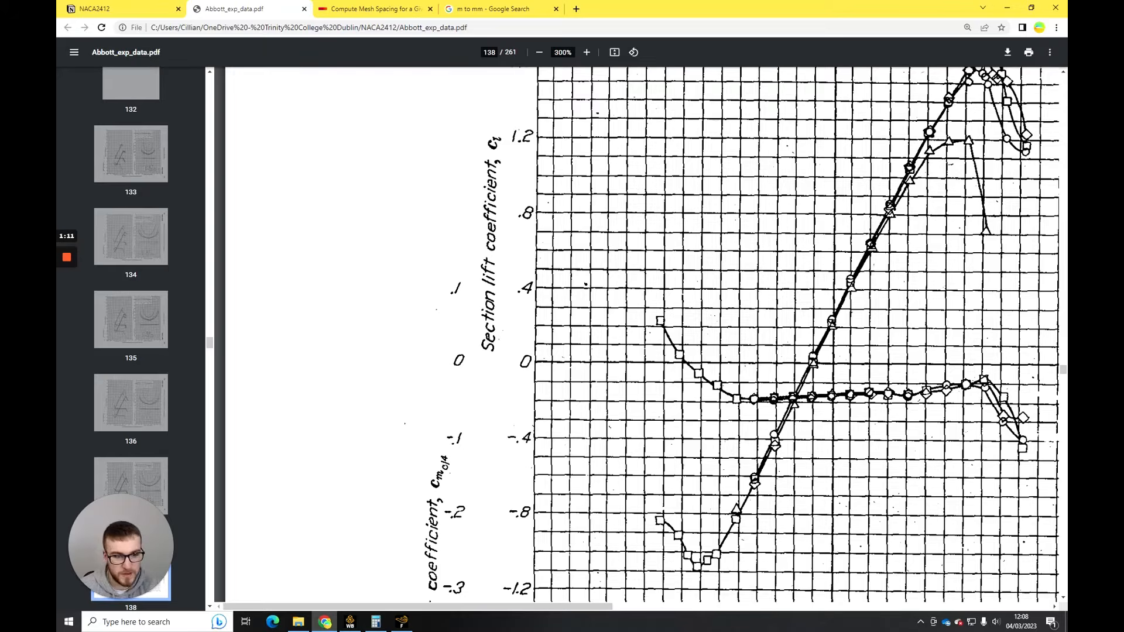
- Return to Fluent, divide 0.218 by 0.25 in Calculator to compare the simulated and experimental lift coefficients, and close Calculator
{"action": "left_click", "coordinate": [401, 625]}
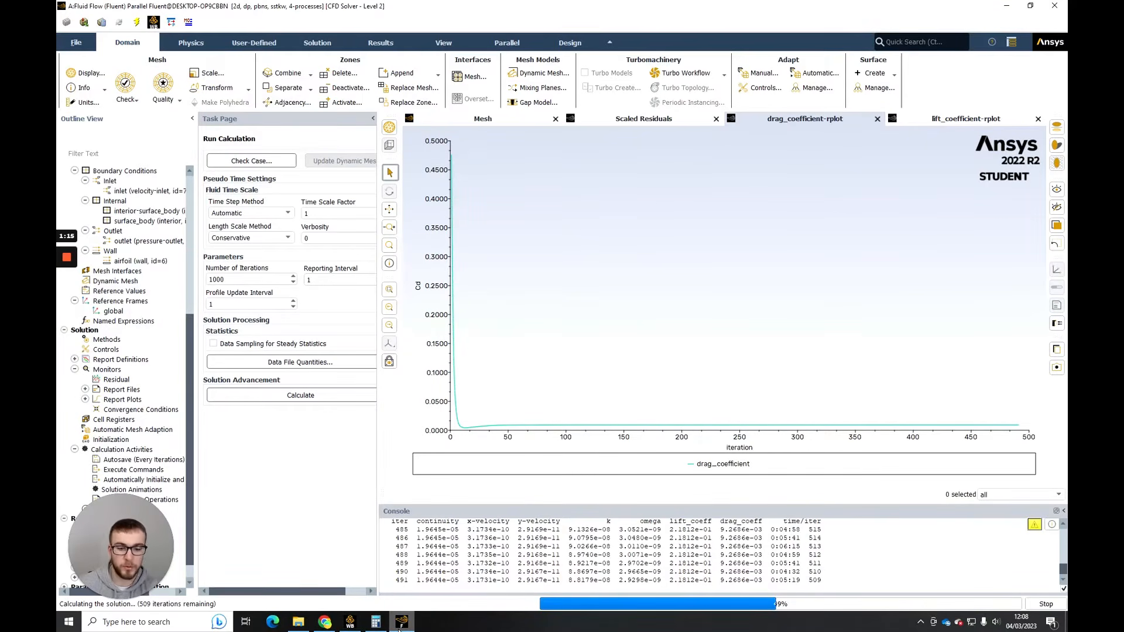
{"action": "left_click", "coordinate": [377, 621]}
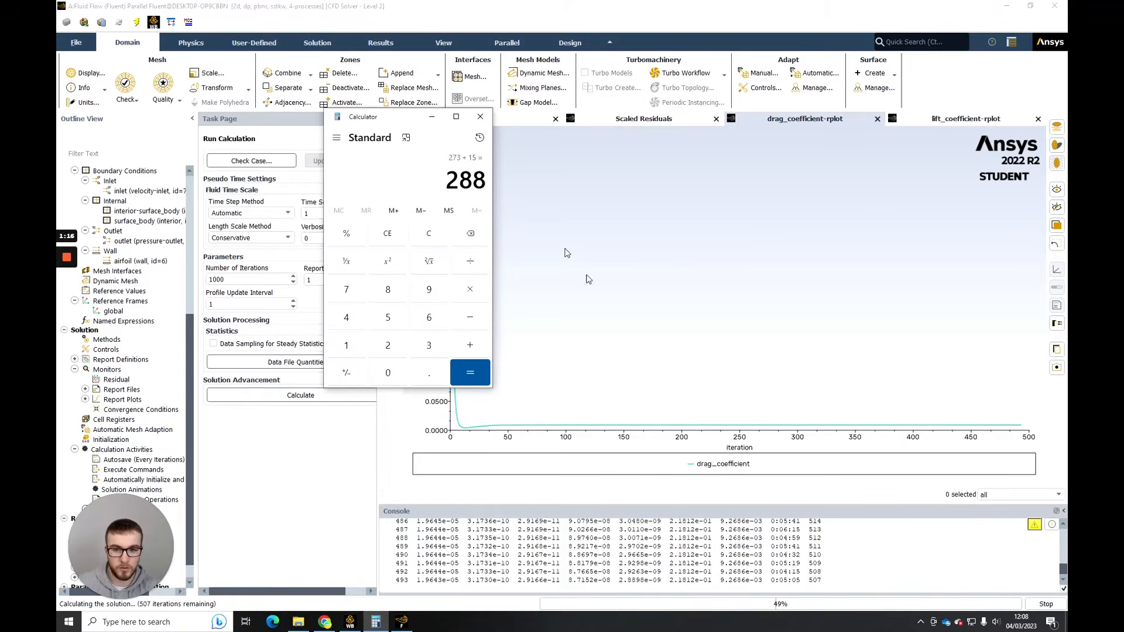
{"action": "left_click", "coordinate": [437, 240]}
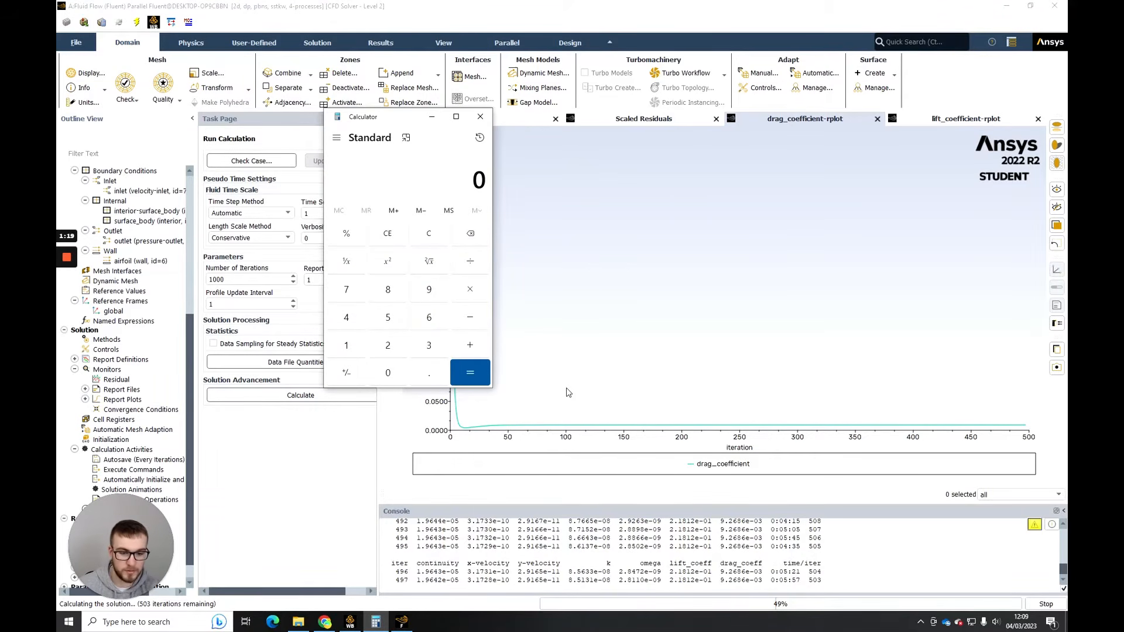
{"action": "type", "text": ".21"}
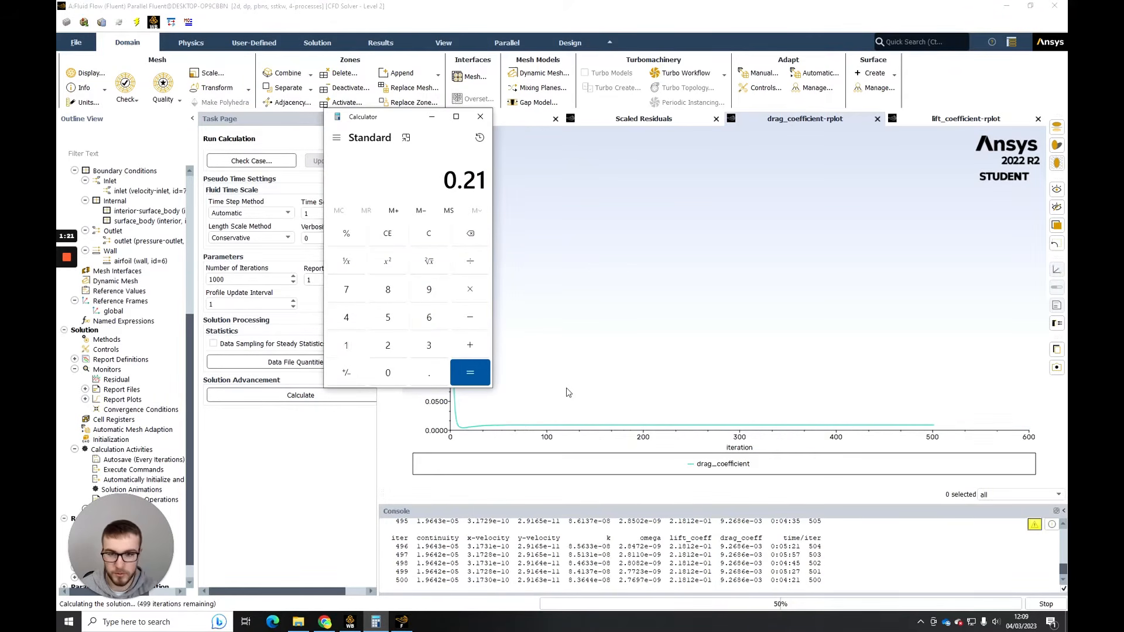
{"action": "type", "text": "8/0.25"}
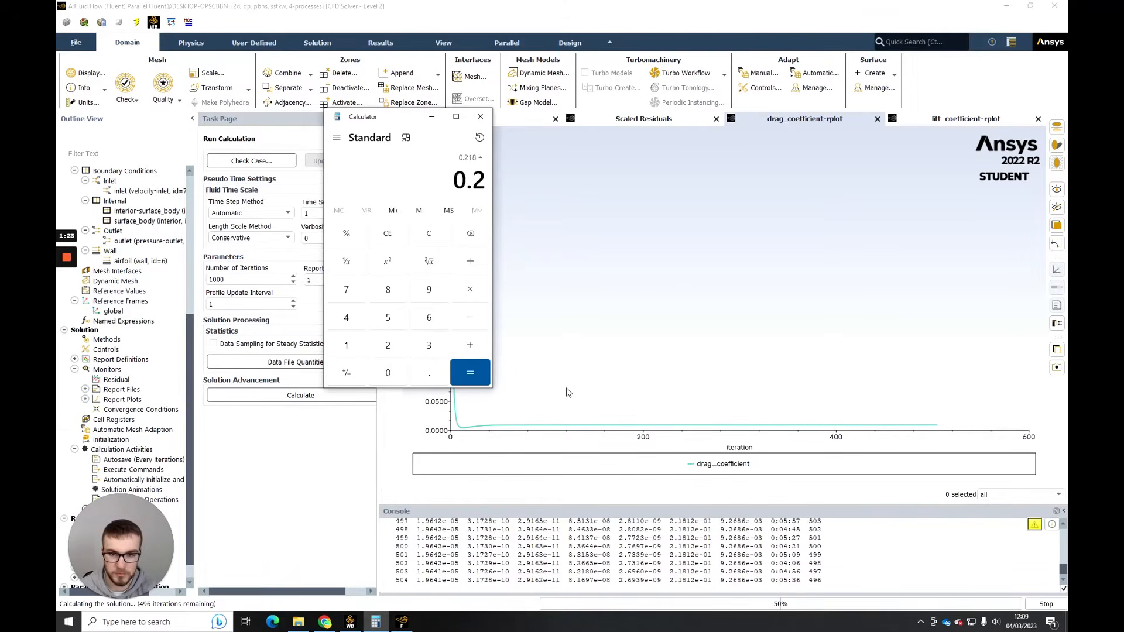
{"action": "key", "text": "Return"}
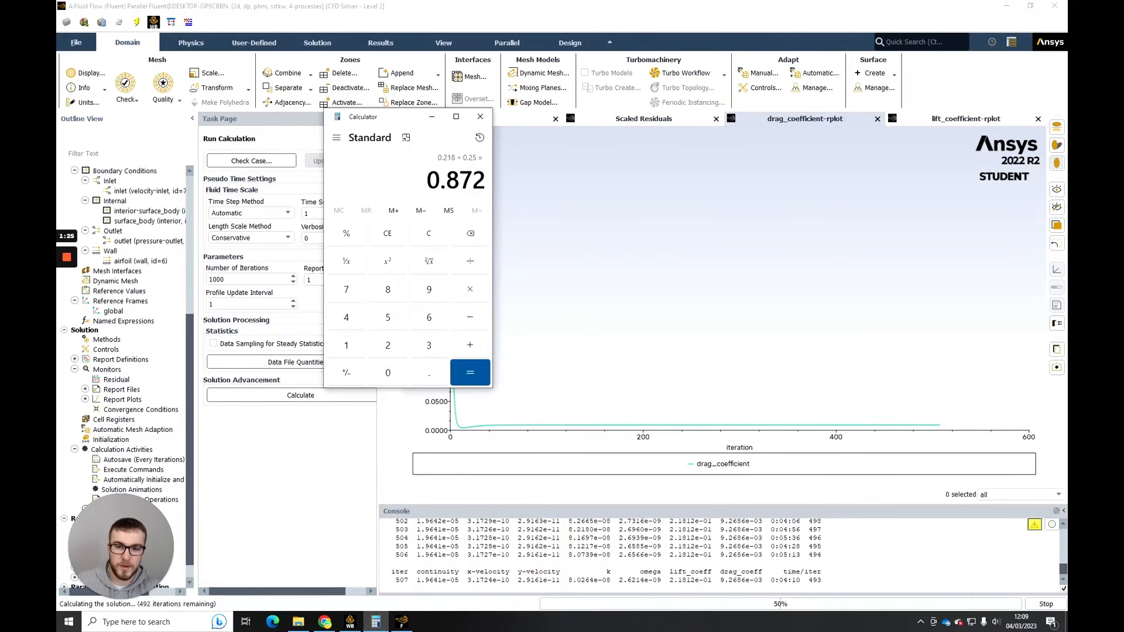
{"action": "left_click", "coordinate": [480, 116]}
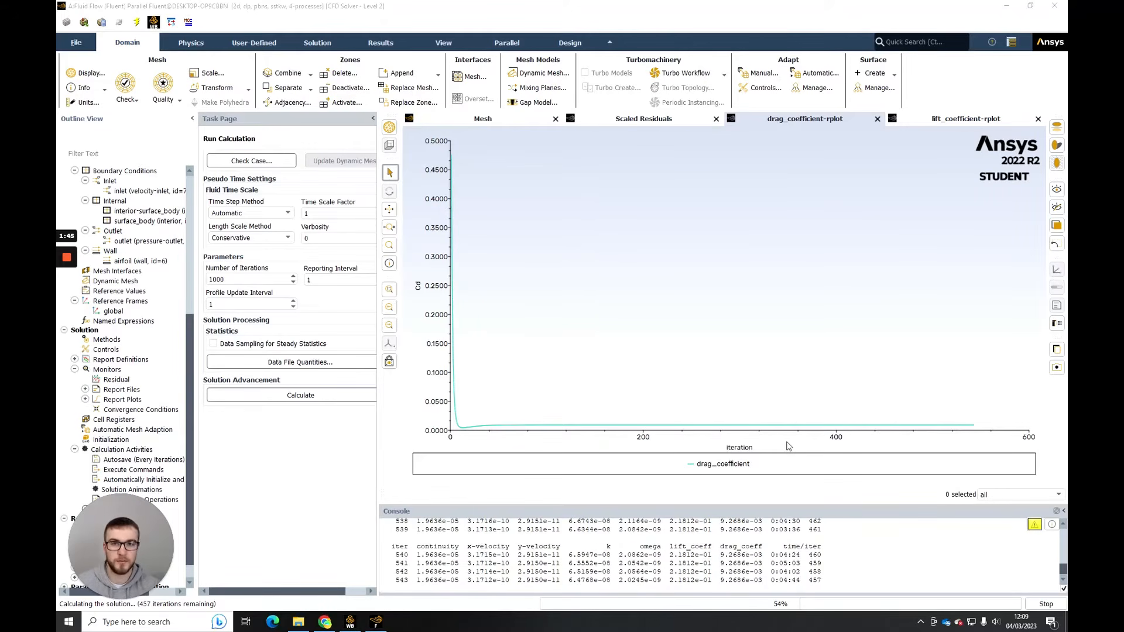
- Check the simulated drag coefficient in the Fluent console while the calculation is running
{"action": "left_click", "coordinate": [335, 626]}
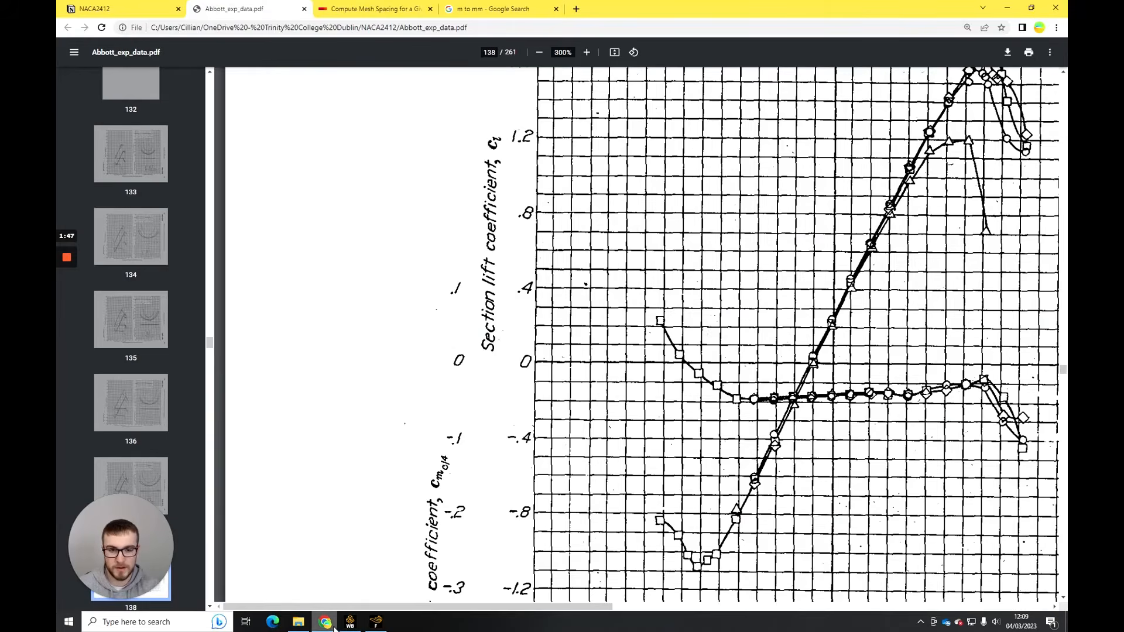
{"action": "left_click", "coordinate": [375, 622]}
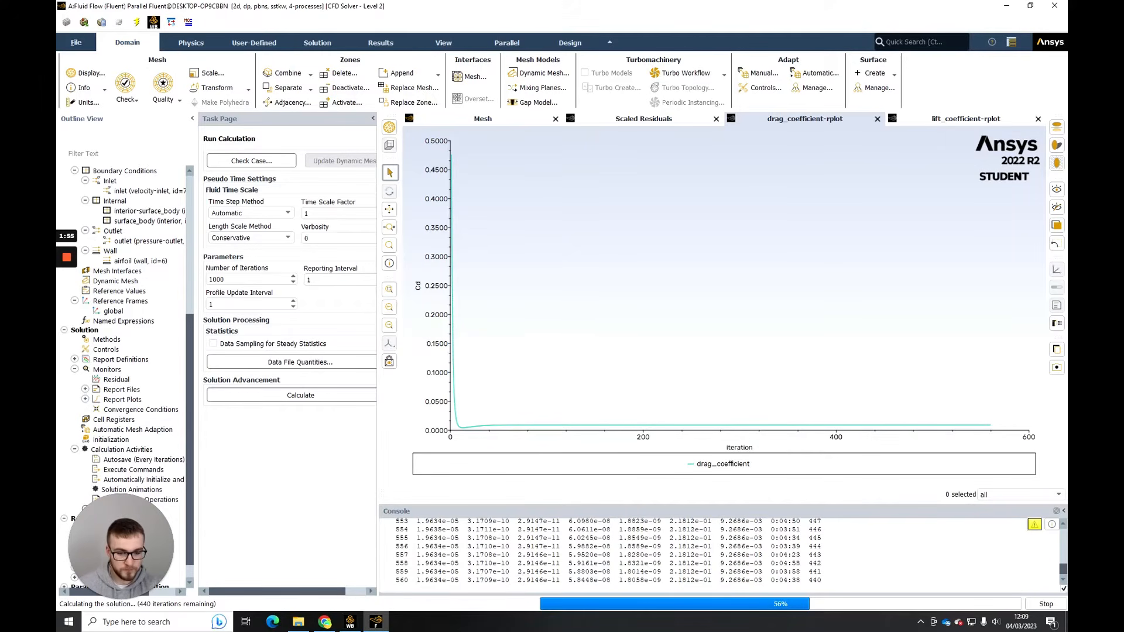
{"action": "left_click_drag", "start_coordinate": [720, 580], "coordinate": [737, 580]}
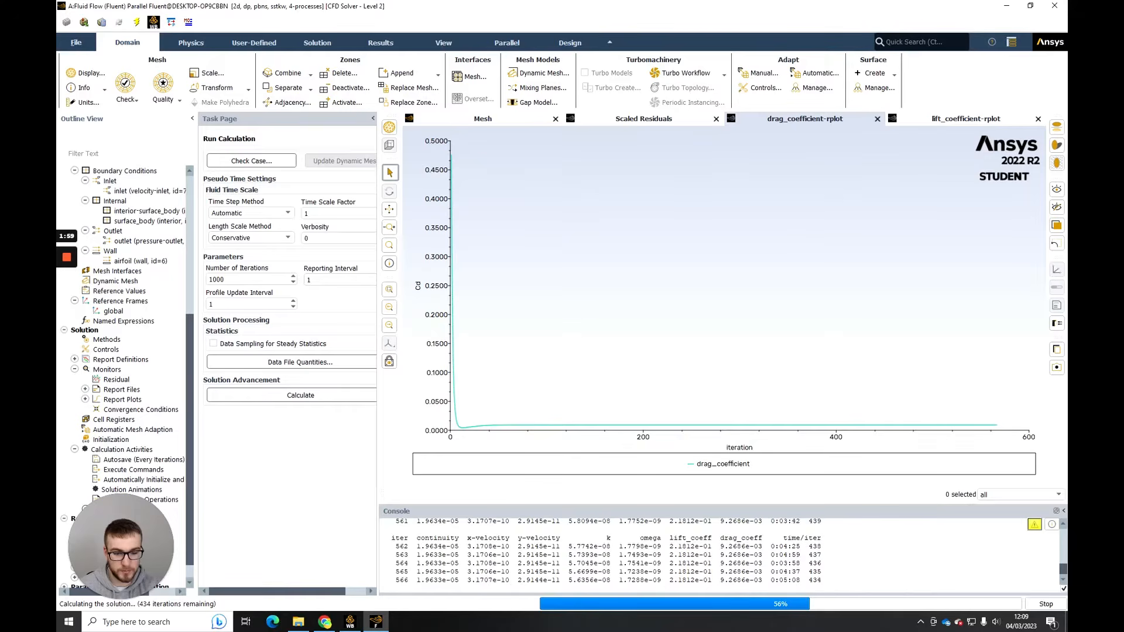
- Switch to Chrome and examine the NACA 2412 drag coefficient chart and Reynolds number legend in Abbott_exp_data.pdf, reducing the zoom to 200%
{"action": "left_click", "coordinate": [327, 622]}
{"action": "scroll", "coordinate": [607, 609], "scroll_direction": "down", "scroll_amount": 3}
{"action": "left_click_drag", "start_coordinate": [607, 609], "coordinate": [958, 603]}
{"action": "scroll", "coordinate": [637, 351], "scroll_direction": "down", "scroll_amount": 1}
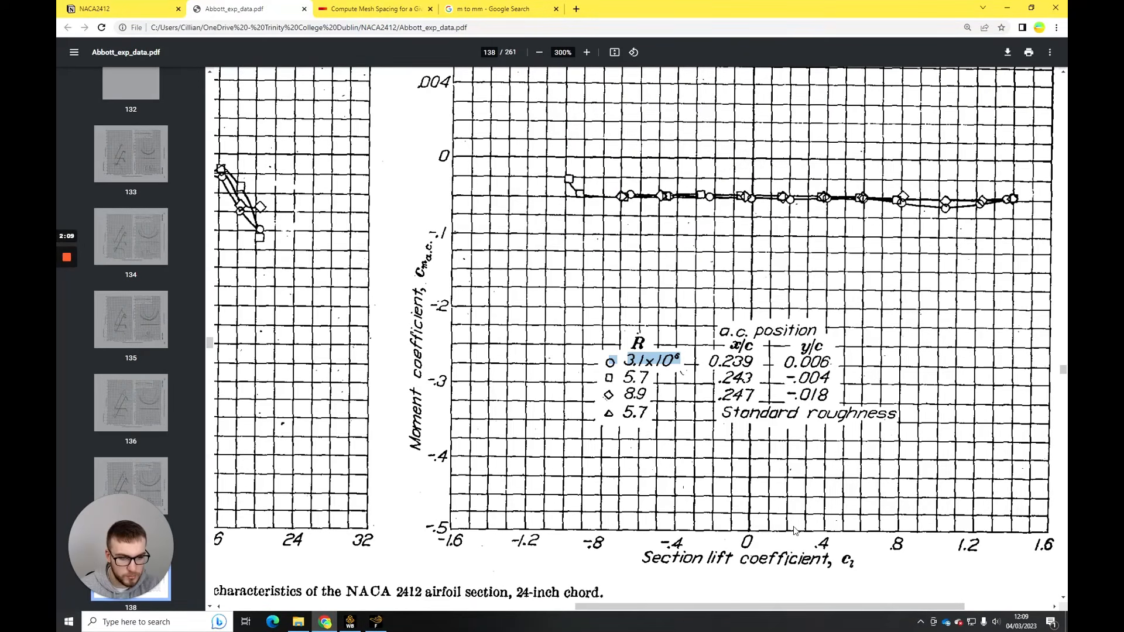
{"action": "scroll", "coordinate": [794, 531], "scroll_direction": "up", "scroll_amount": 10}
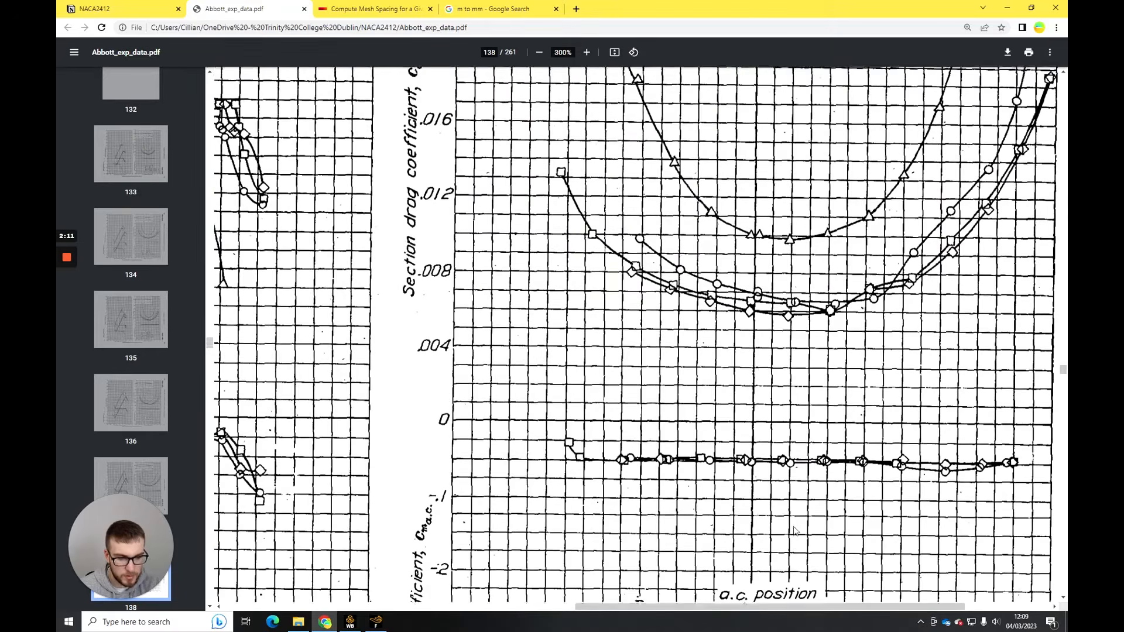
{"action": "scroll", "coordinate": [795, 531], "scroll_direction": "up", "scroll_amount": 1}
{"action": "scroll", "coordinate": [795, 531], "scroll_direction": "down", "scroll_amount": 2}
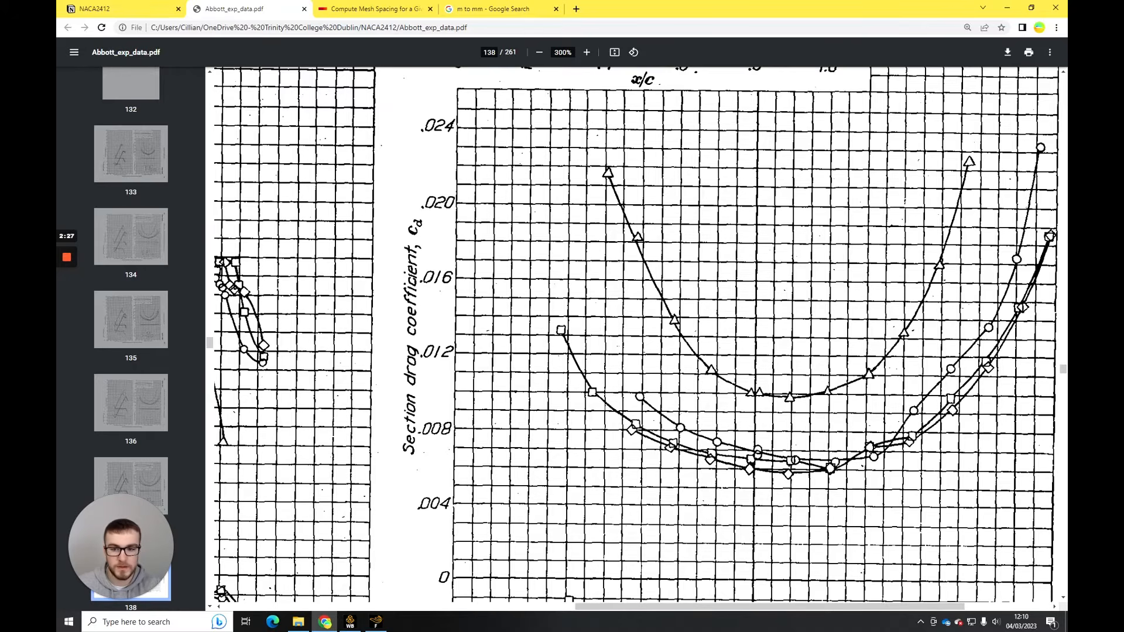
{"action": "left_click", "coordinate": [540, 52]}
{"action": "left_click", "coordinate": [540, 52]}
- Return to Fluent and divide 0.0065 by 0.00927 in Calculator to compare the experimental and simulated drag coefficients
{"action": "left_click", "coordinate": [376, 621]}
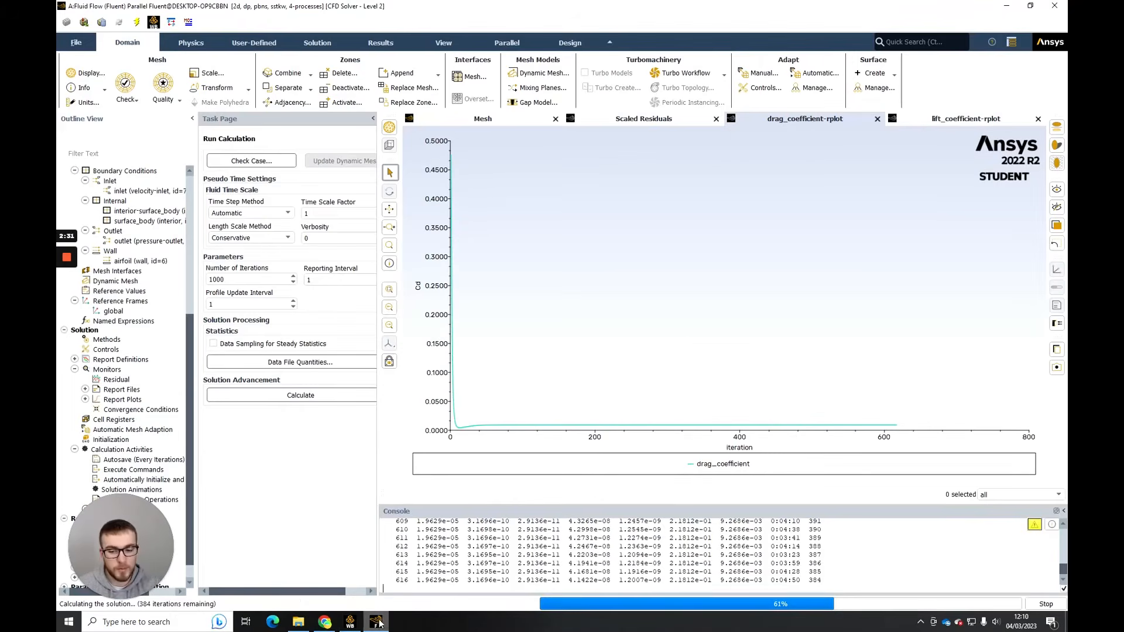
{"action": "left_click", "coordinate": [164, 621]}
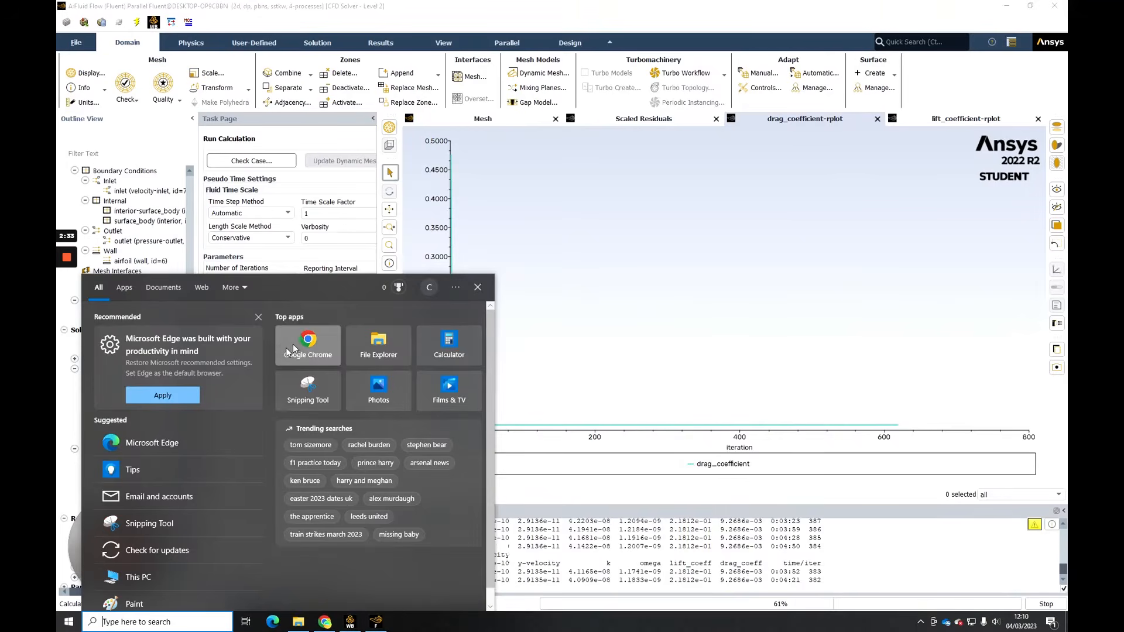
{"action": "left_click", "coordinate": [449, 349]}
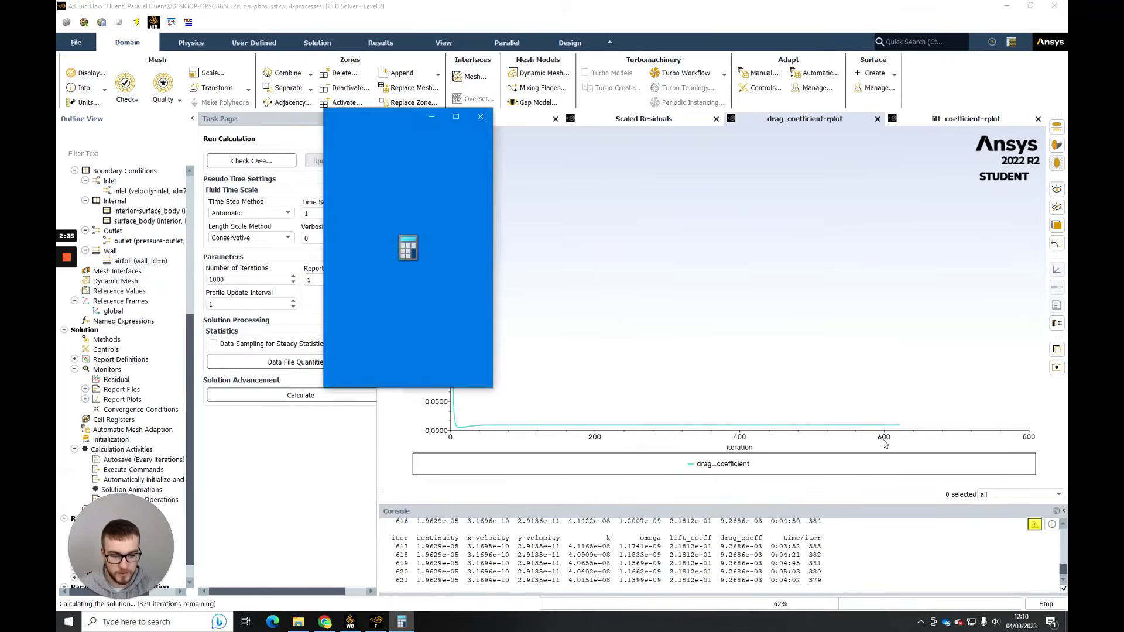
{"action": "type", "text": "0.0065"}
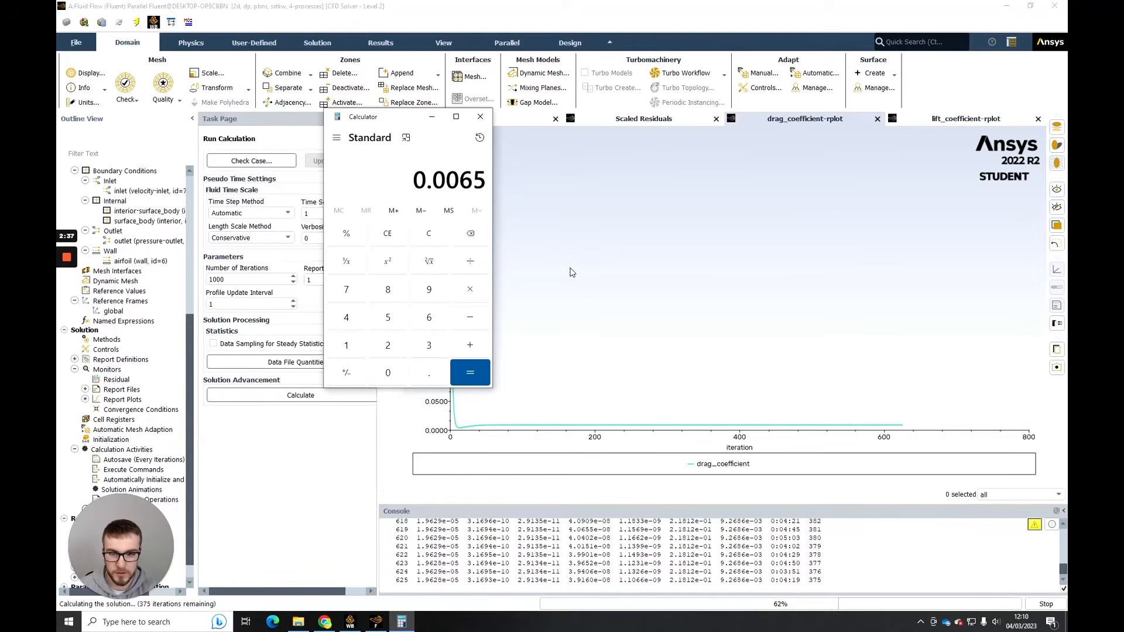
{"action": "key", "text": "slash"}
{"action": "type", "text": "0.0"}
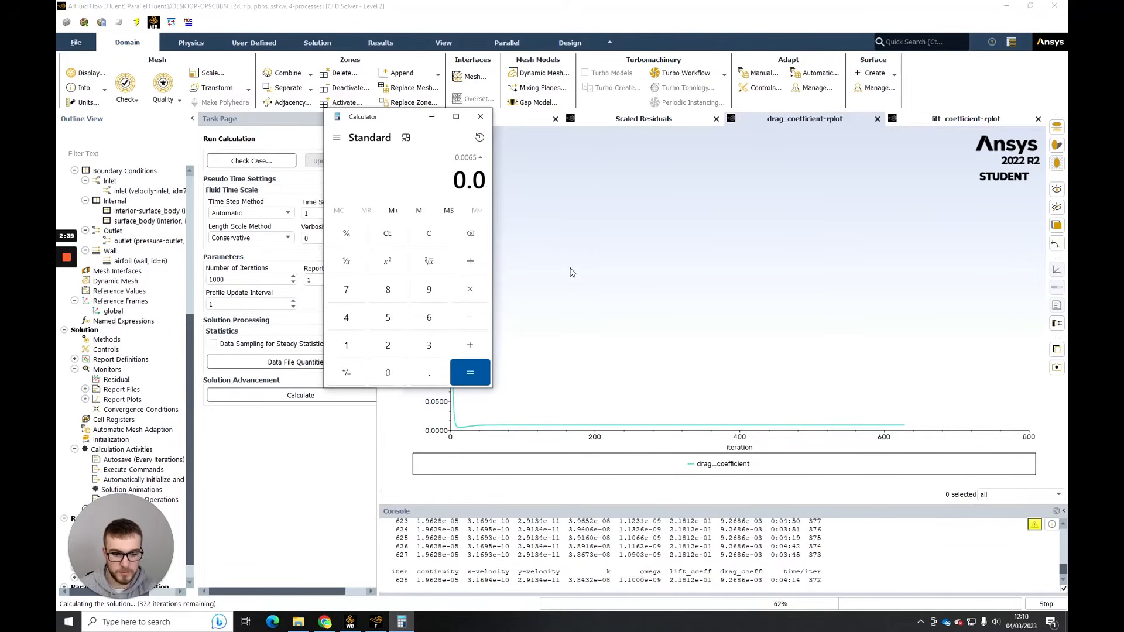
{"action": "type", "text": "092"}
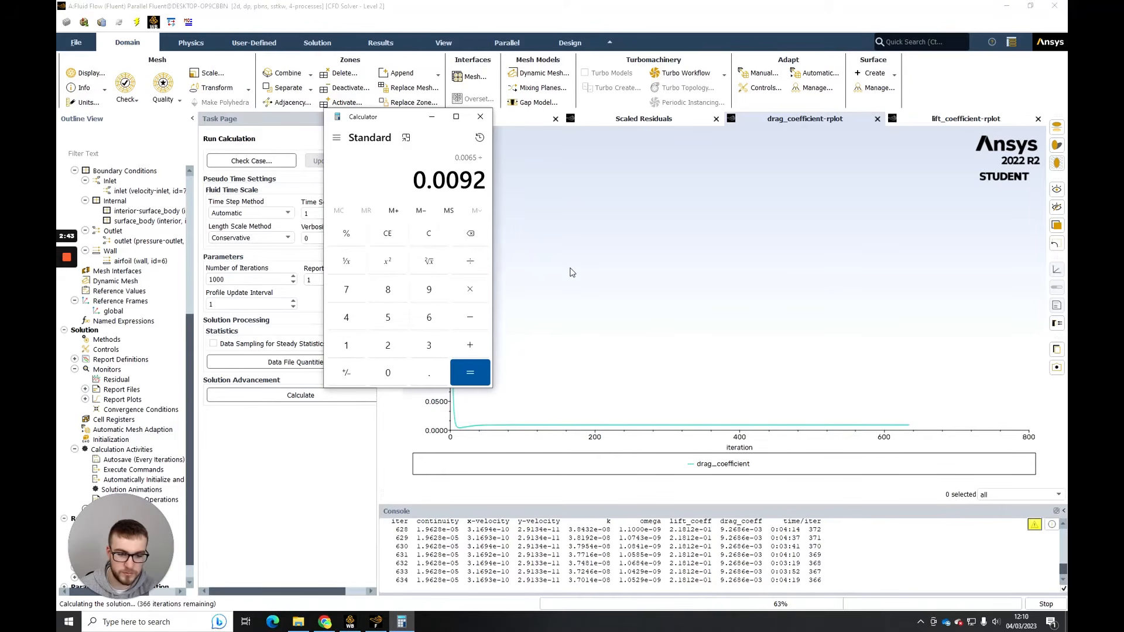
{"action": "type", "text": "7"}
{"action": "key", "text": "Return"}
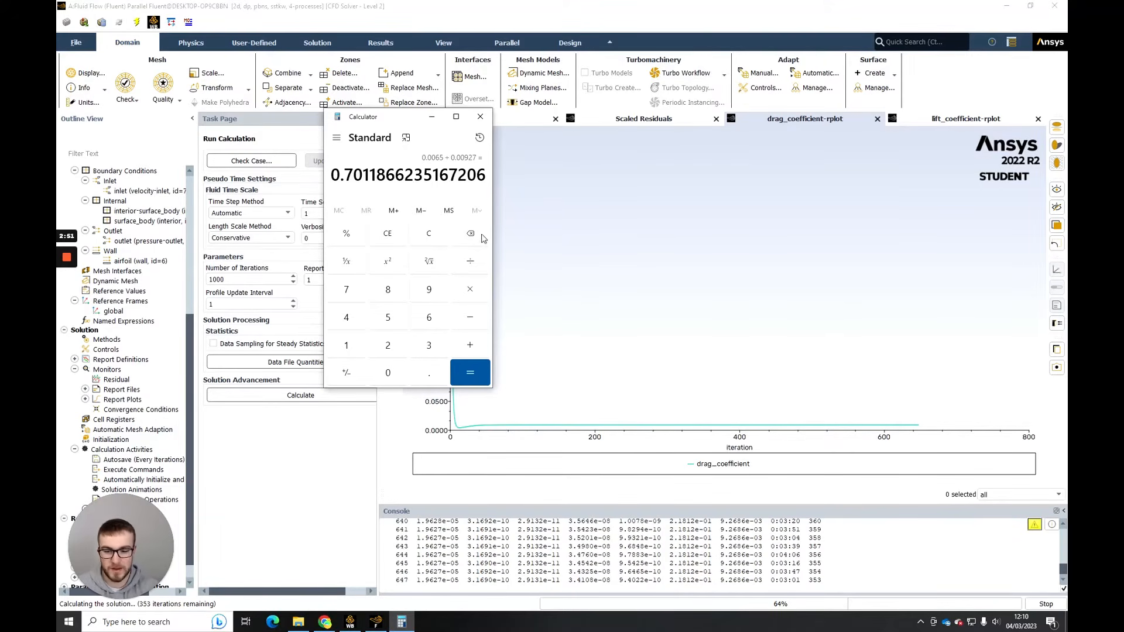
- Switch to Chrome and review the NACA 2412 lift, drag and moment coefficient charts on page 138 of Abbott_exp_data.pdf
{"action": "left_click", "coordinate": [336, 621]}
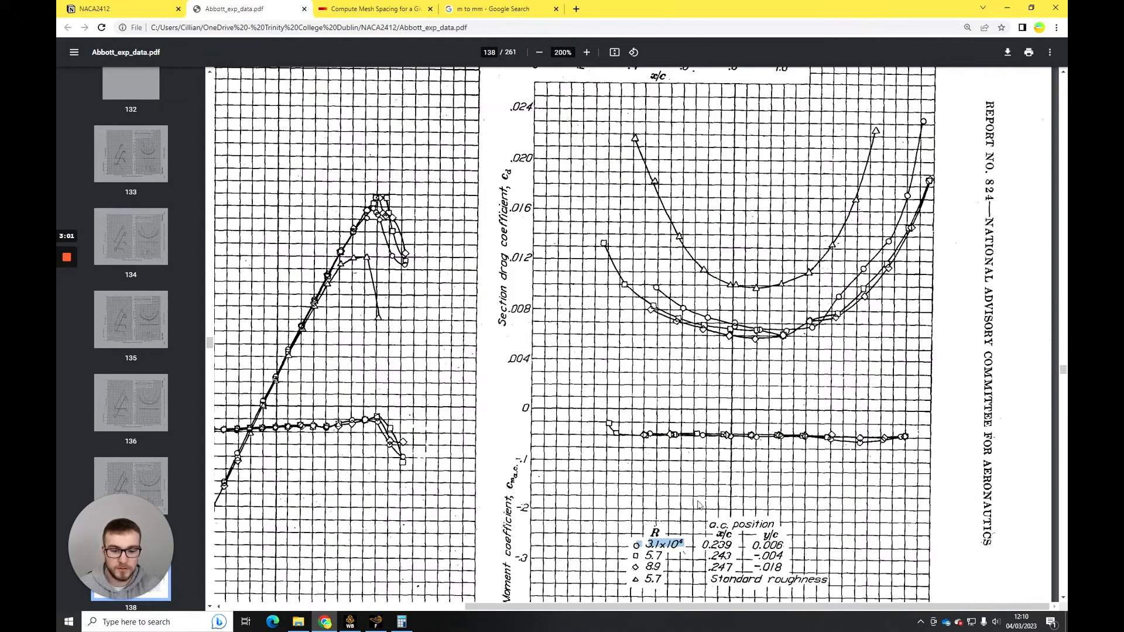
{"action": "left_click", "coordinate": [375, 622]}
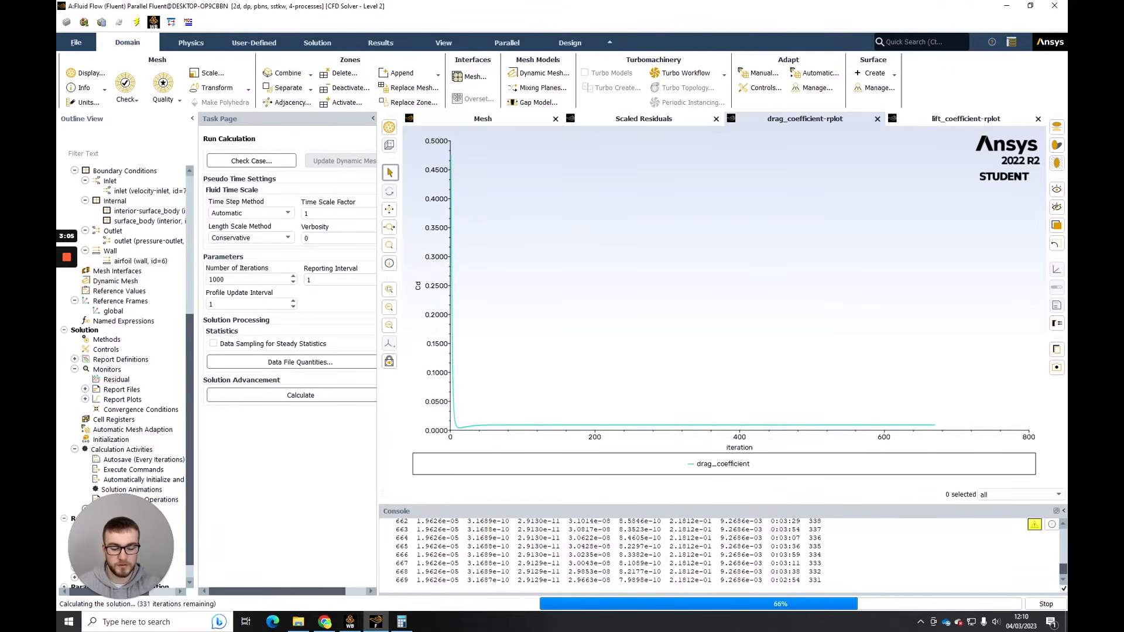
{"action": "mouse_move", "coordinate": [410, 626]}
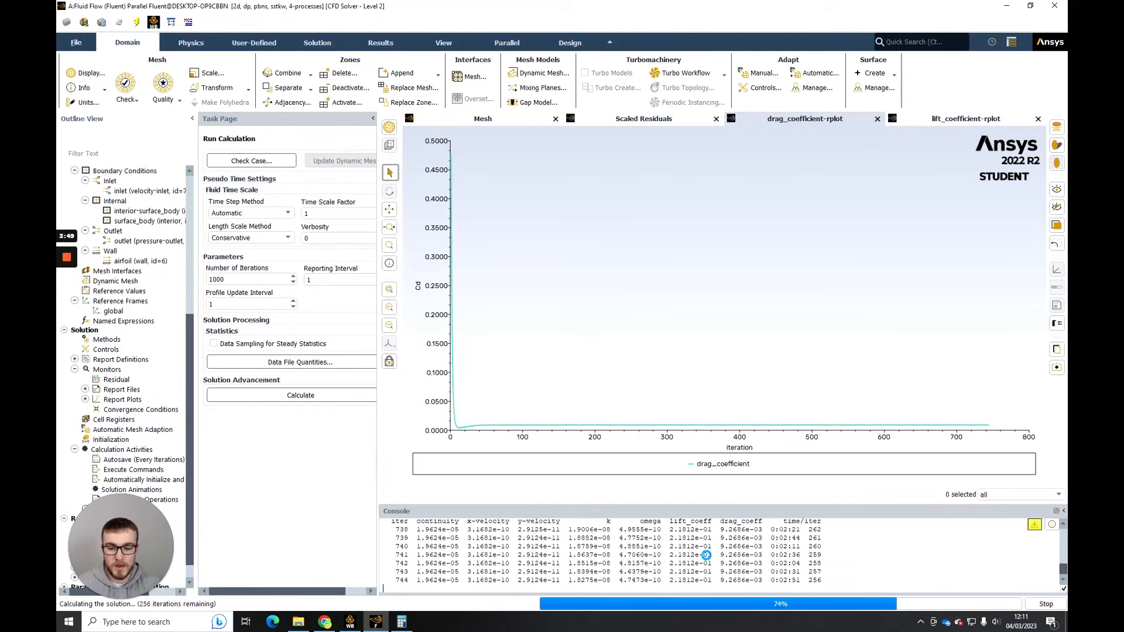
{"action": "left_click", "coordinate": [325, 622]}
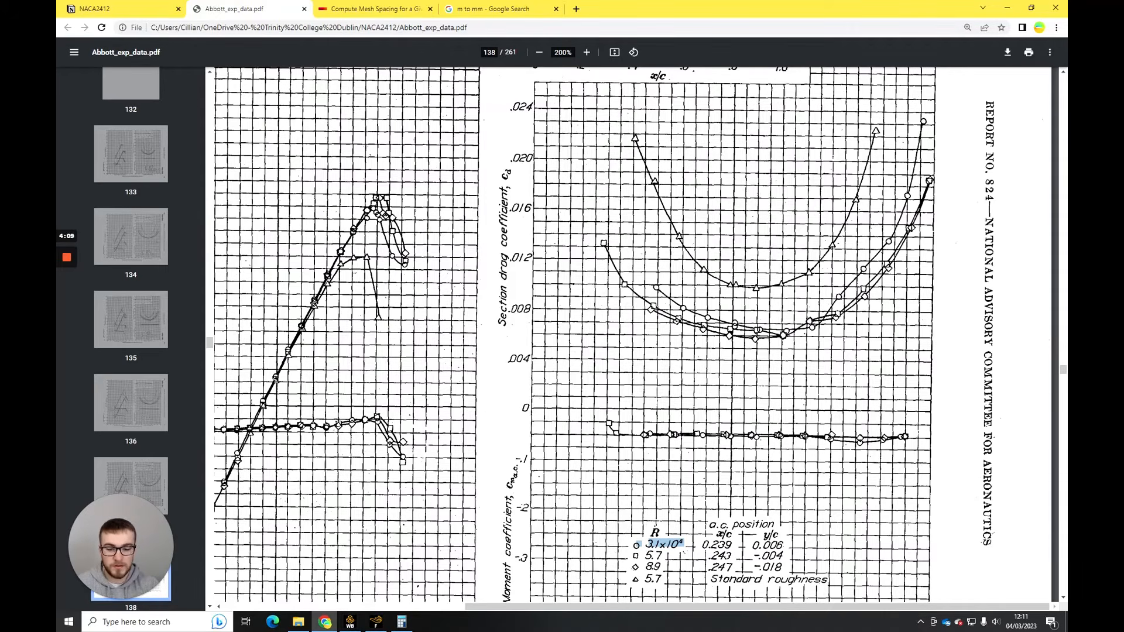
{"action": "scroll", "coordinate": [501, 537], "scroll_direction": "left", "scroll_amount": 3}
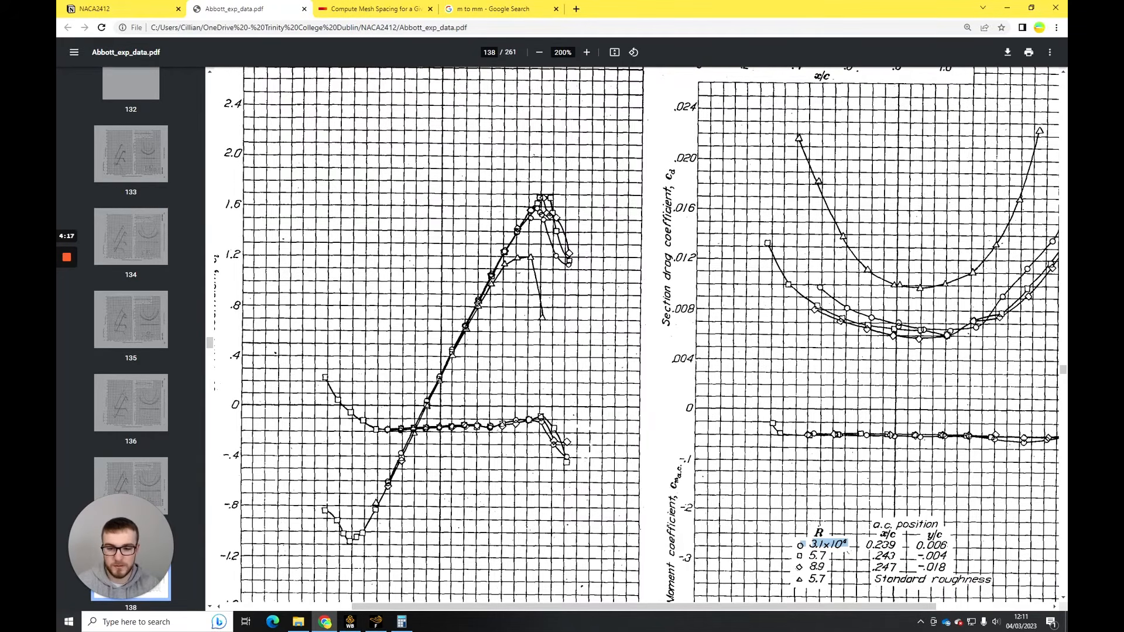
{"action": "scroll", "coordinate": [437, 393], "scroll_direction": "down", "scroll_amount": 2}
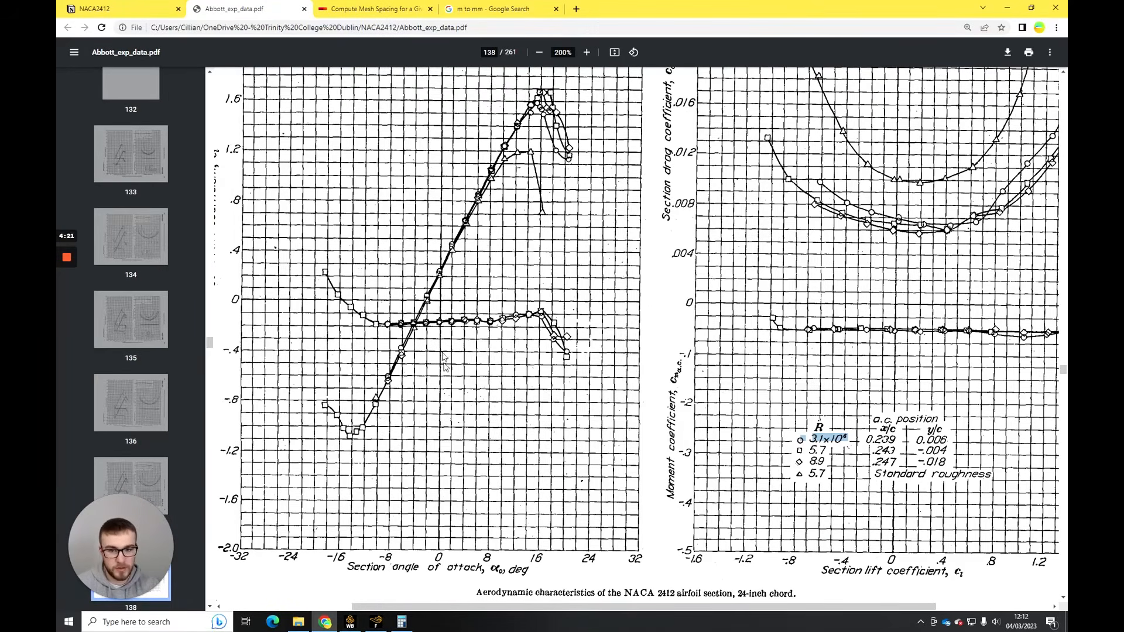
{"action": "scroll", "coordinate": [443, 358], "scroll_direction": "up", "scroll_amount": 2}
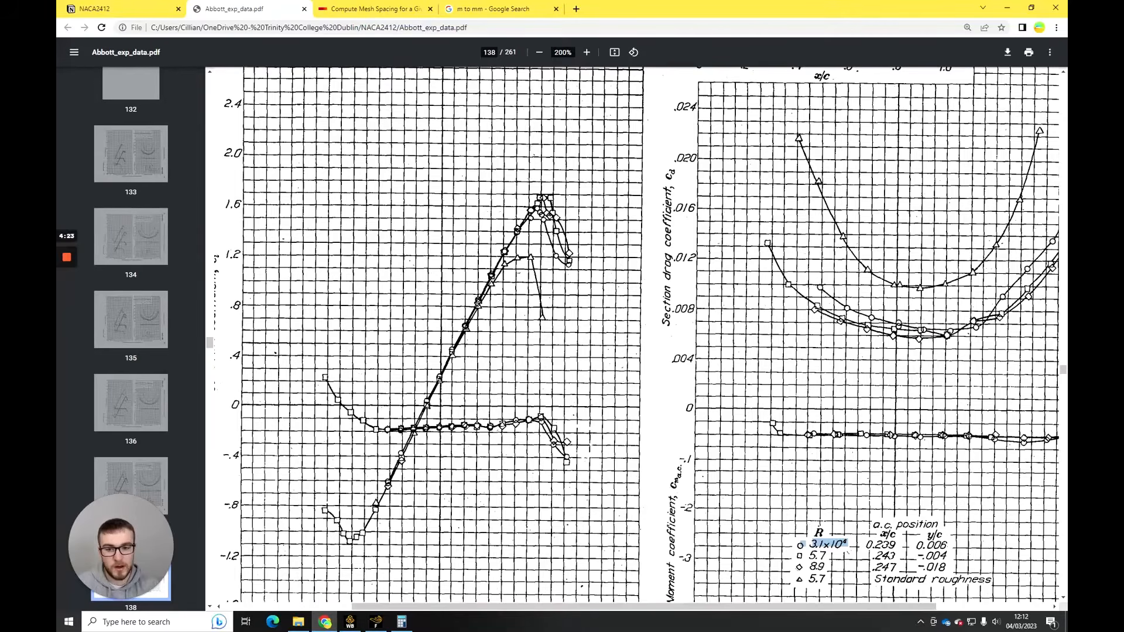
{"action": "scroll", "coordinate": [637, 334], "scroll_direction": "down", "scroll_amount": 1}
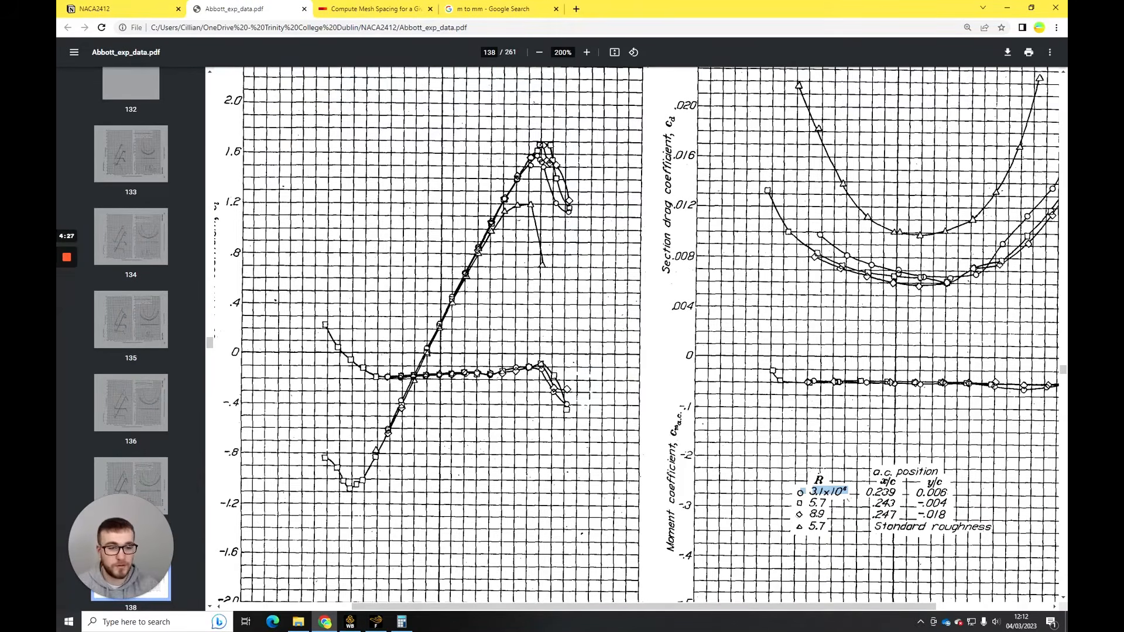
{"action": "scroll", "coordinate": [523, 369], "scroll_direction": "down", "scroll_amount": 2}
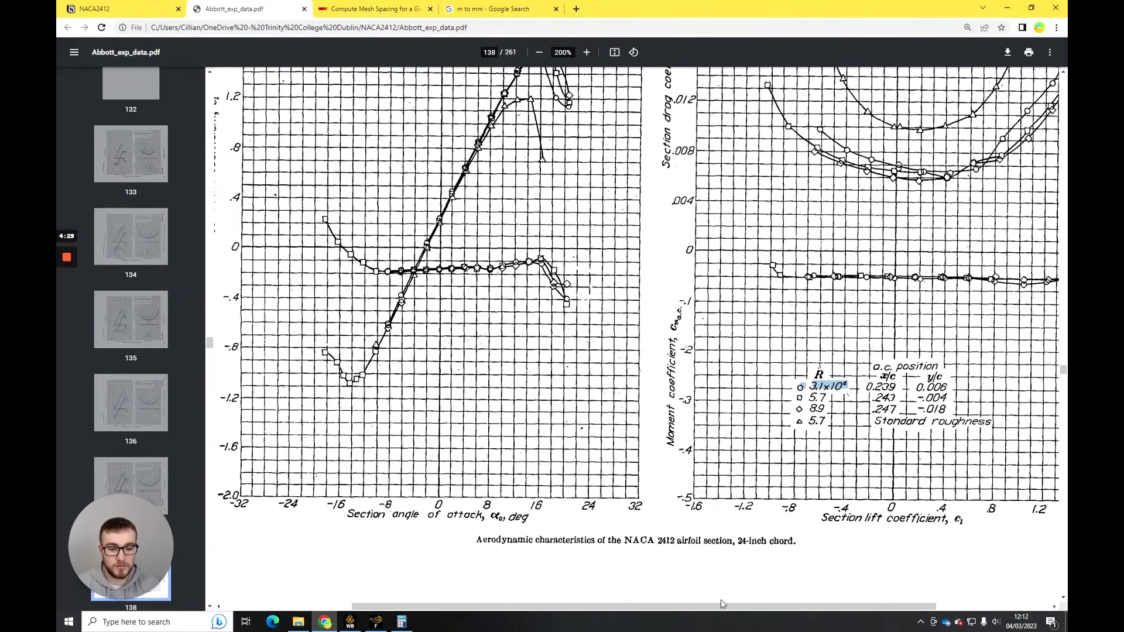
{"action": "left_click_drag", "start_coordinate": [721, 604], "coordinate": [744, 605]}
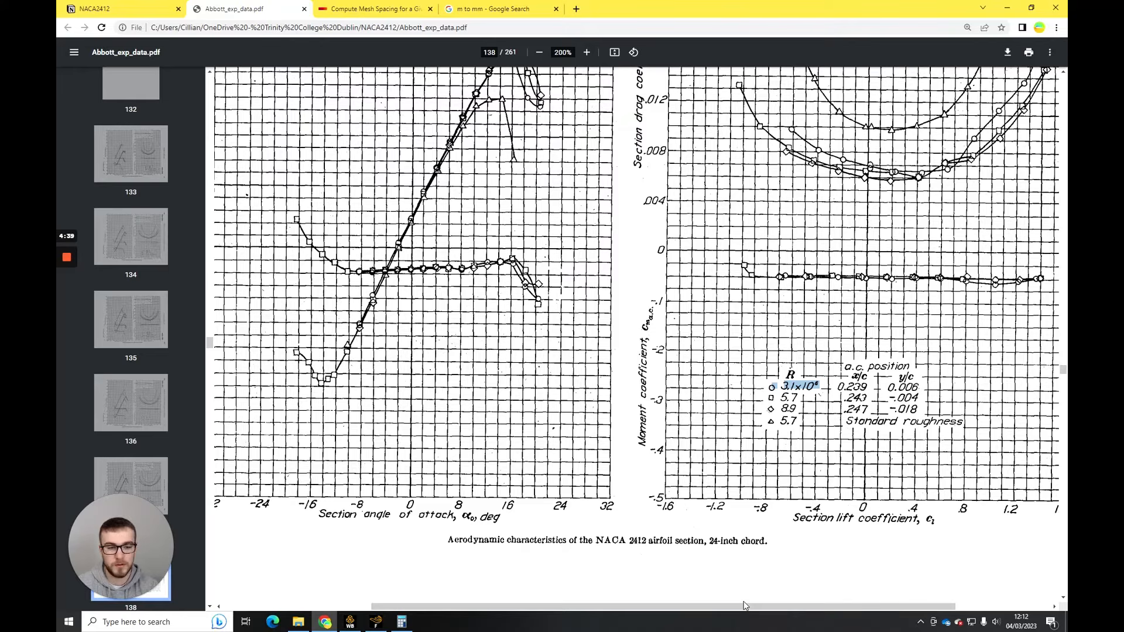
- Return to Fluent and dismiss the calculation-complete message
{"action": "left_click", "coordinate": [376, 621]}
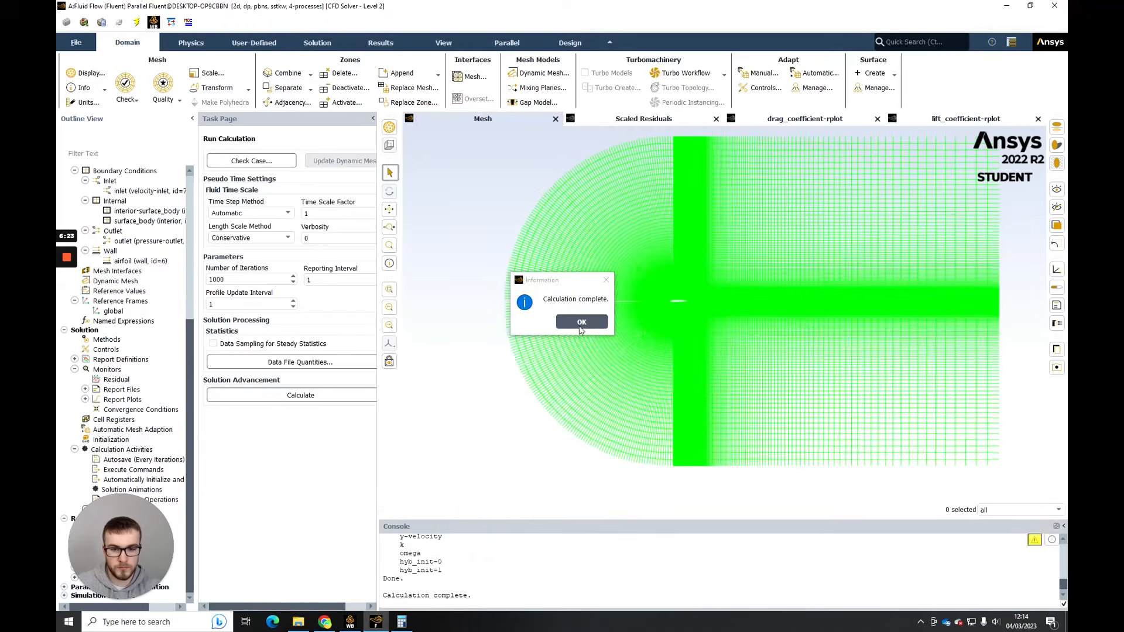
{"action": "left_click", "coordinate": [579, 325]}
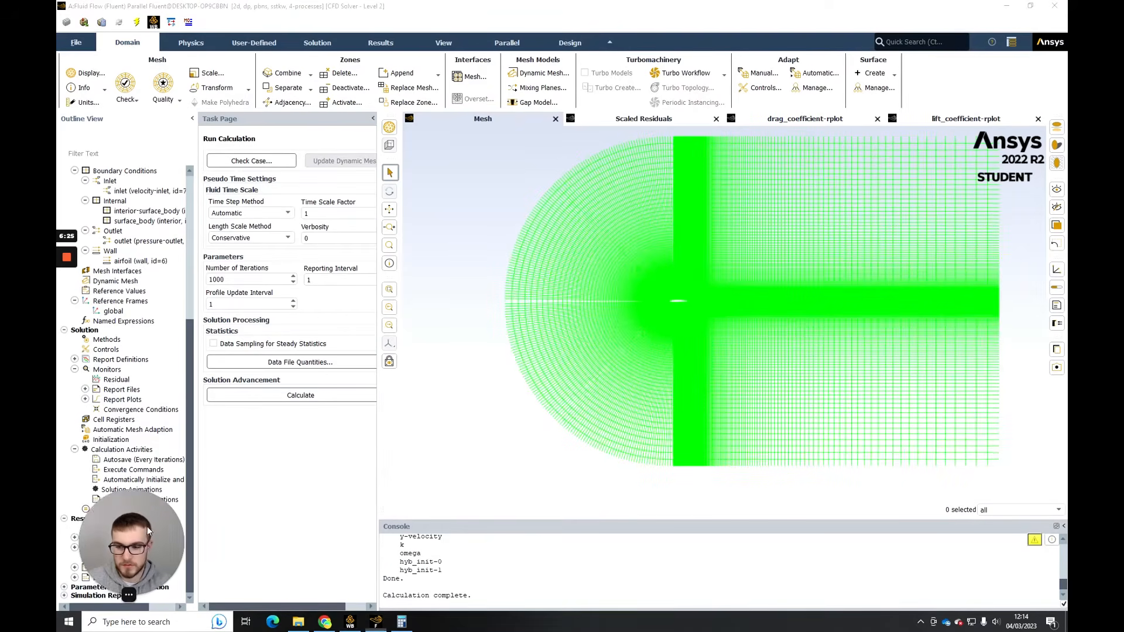
{"action": "left_click_drag", "start_coordinate": [146, 526], "coordinate": [248, 503]}
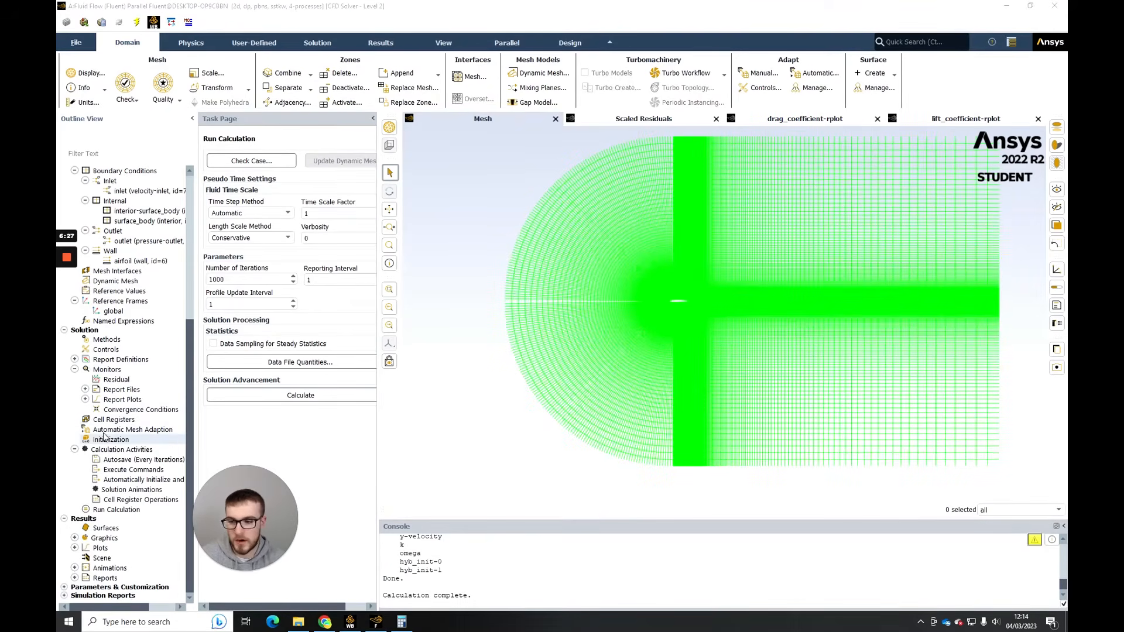
{"action": "left_click", "coordinate": [74, 359]}
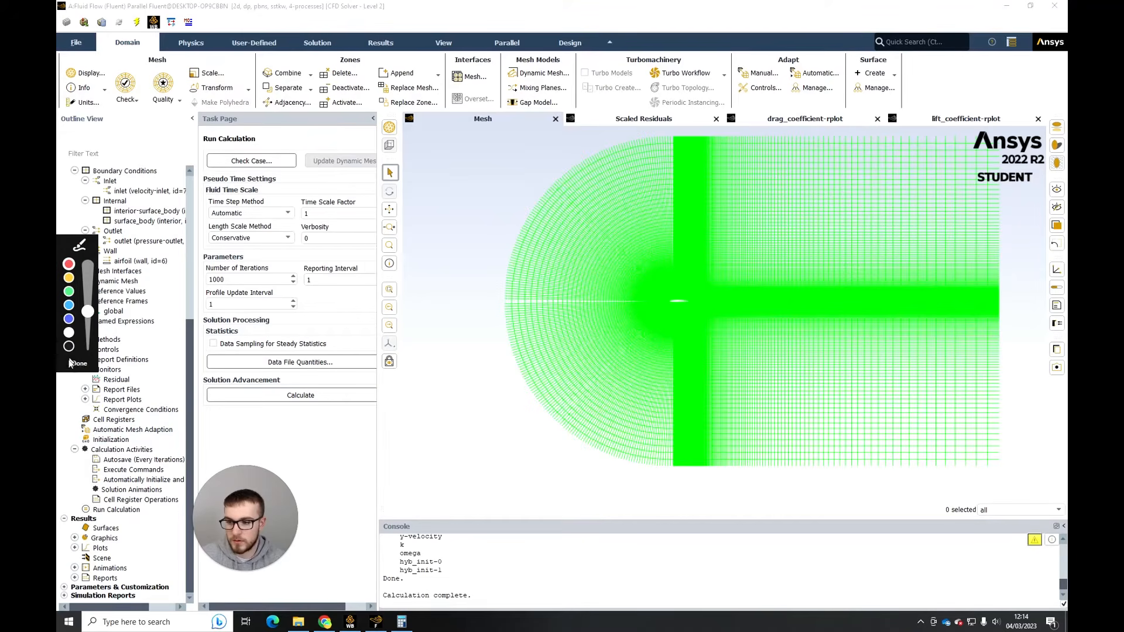
{"action": "left_click", "coordinate": [88, 363]}
- Create a new contour under the results graphics and name it velocity_contour
{"action": "double_click", "coordinate": [104, 538]}
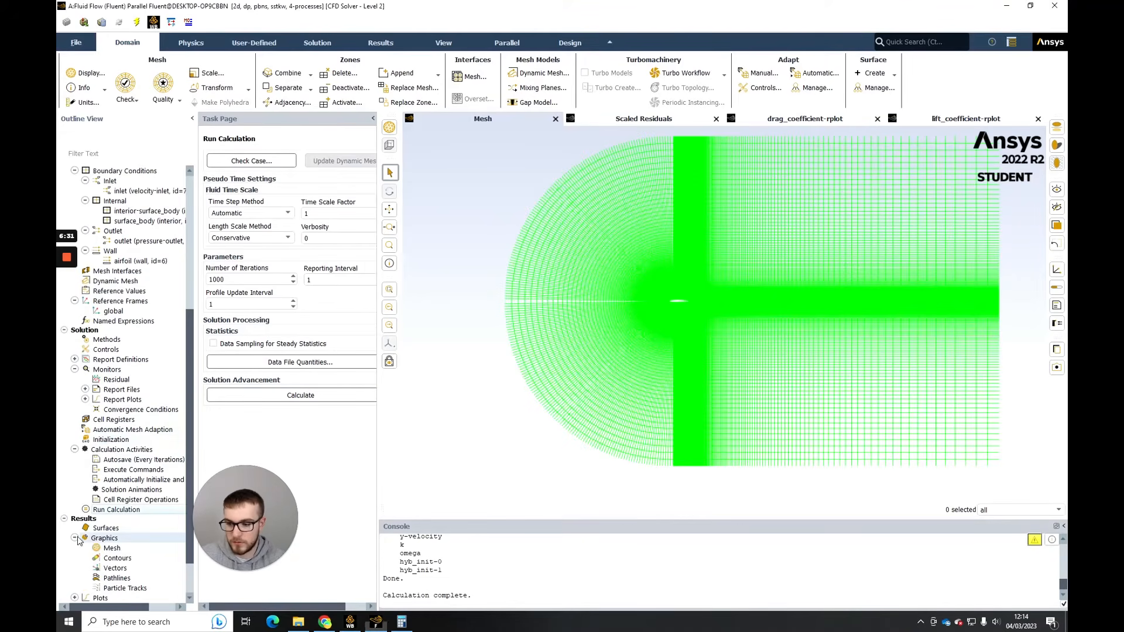
{"action": "right_click", "coordinate": [117, 508]}
{"action": "left_click", "coordinate": [132, 518]}
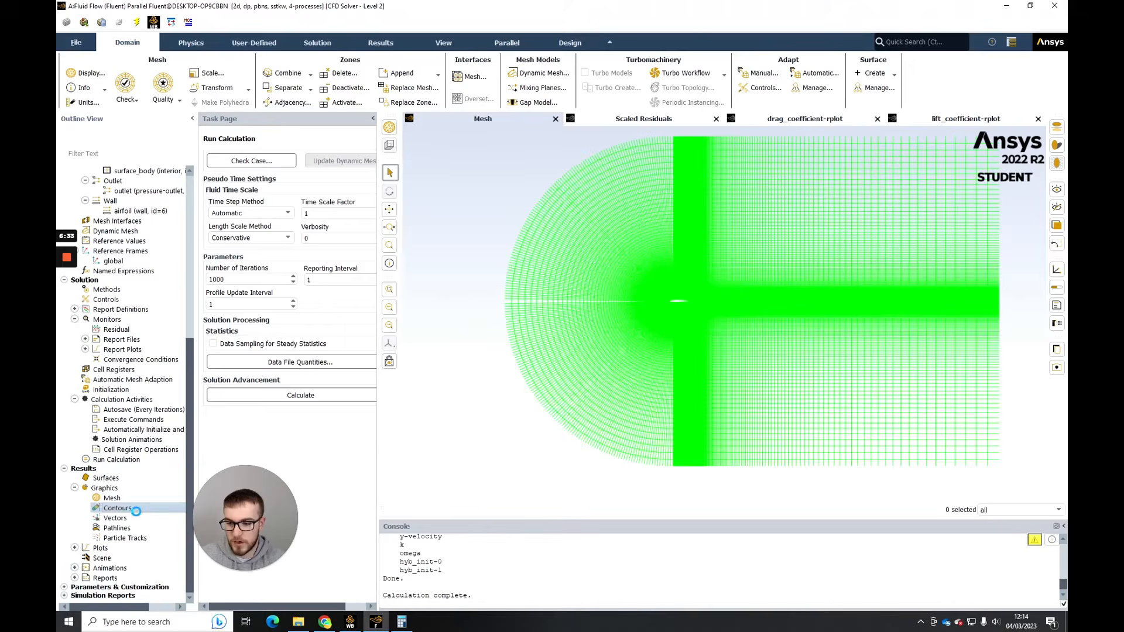
{"action": "left_click_drag", "start_coordinate": [237, 320], "coordinate": [205, 321]}
{"action": "type", "text": "vel"}
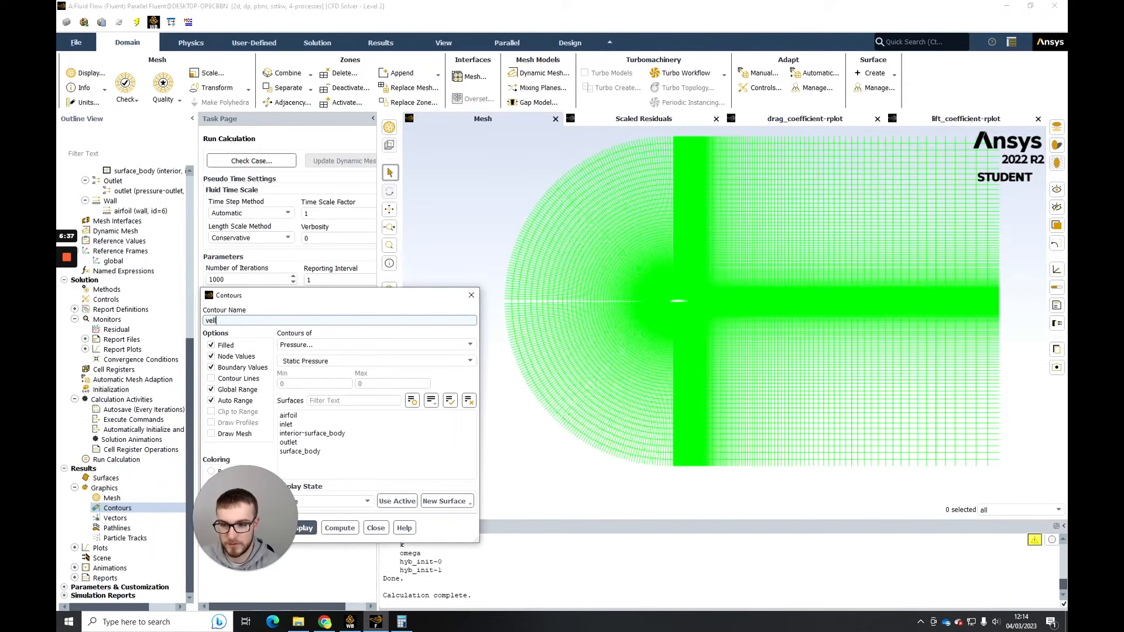
{"action": "type", "text": "ocity_"}
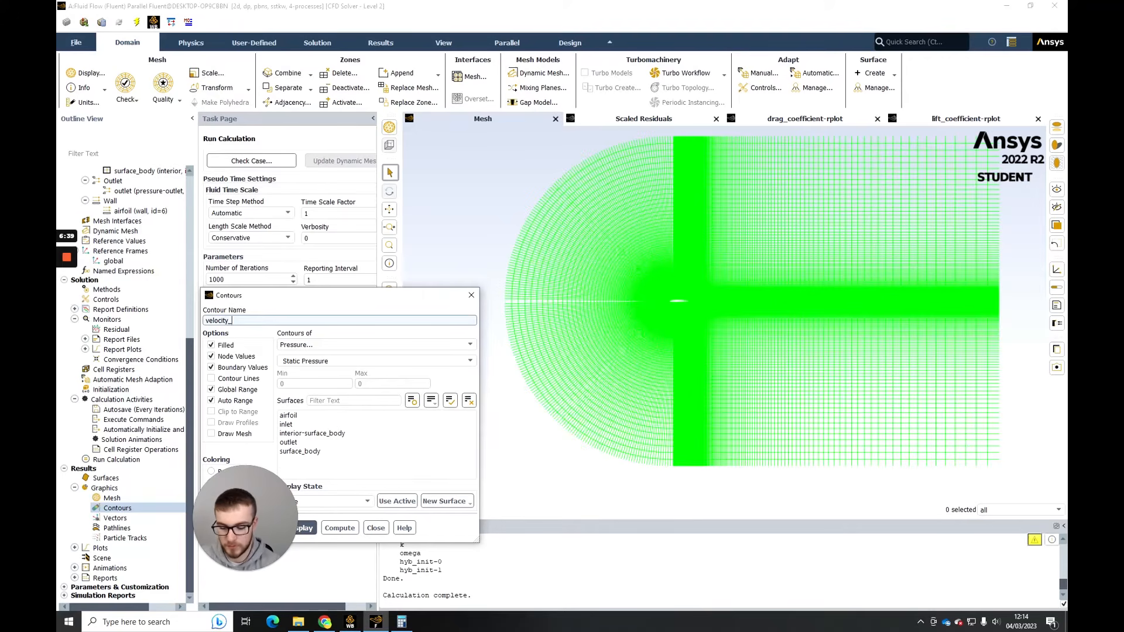
{"action": "type", "text": "contour"}
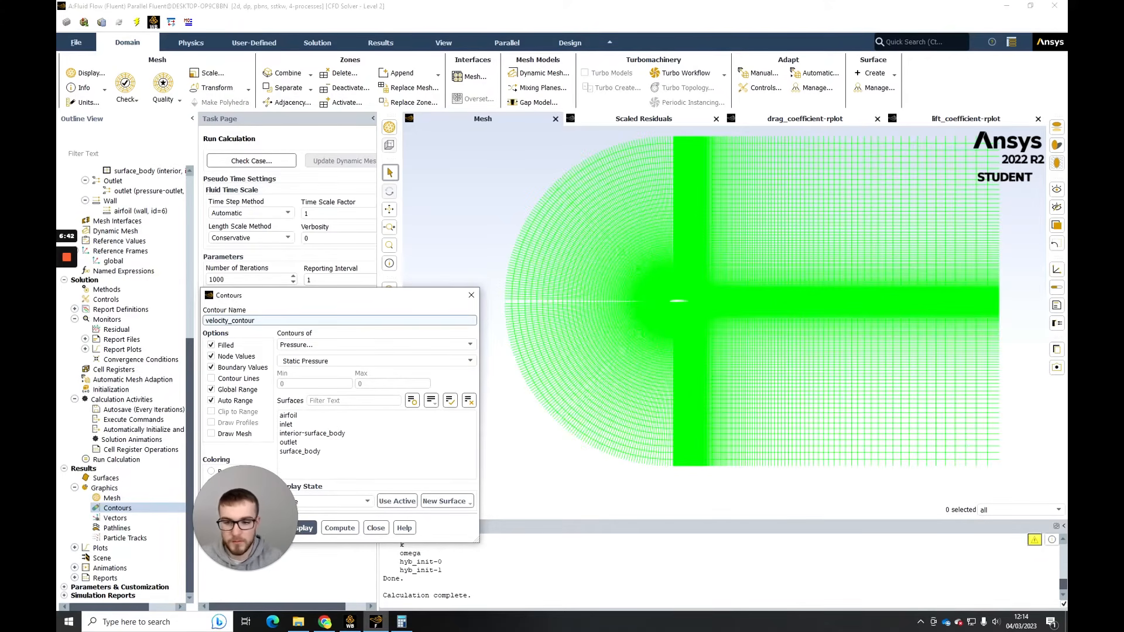
- Set the contour to show velocity magnitude, then save and display it
{"action": "left_click", "coordinate": [352, 345]}
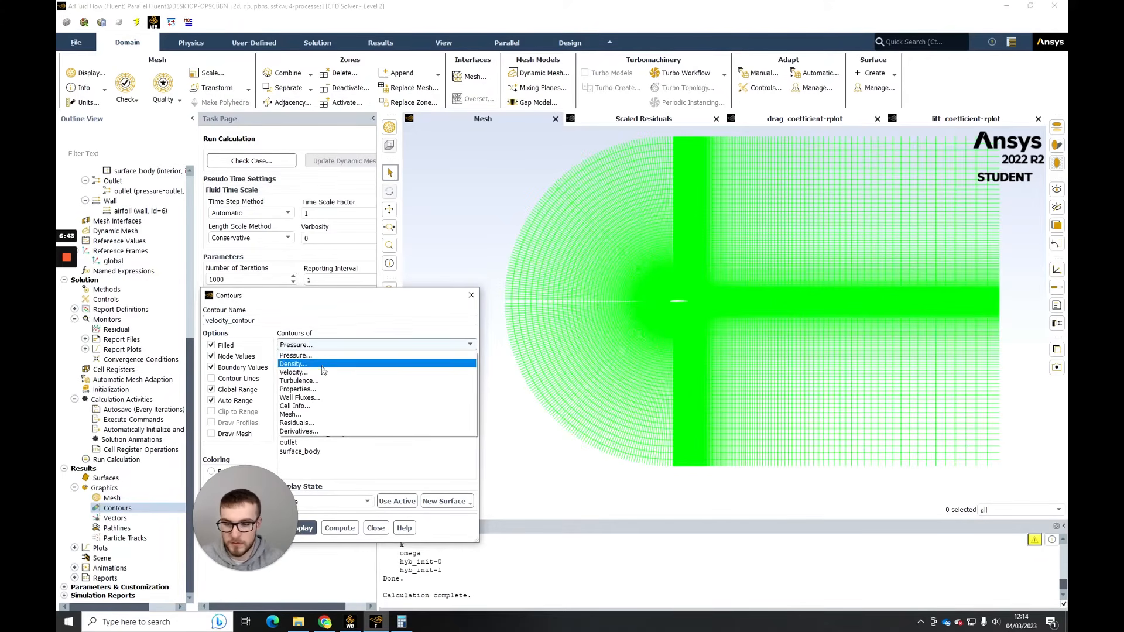
{"action": "left_click", "coordinate": [334, 374]}
{"action": "left_click_drag", "start_coordinate": [283, 501], "coordinate": [142, 502]}
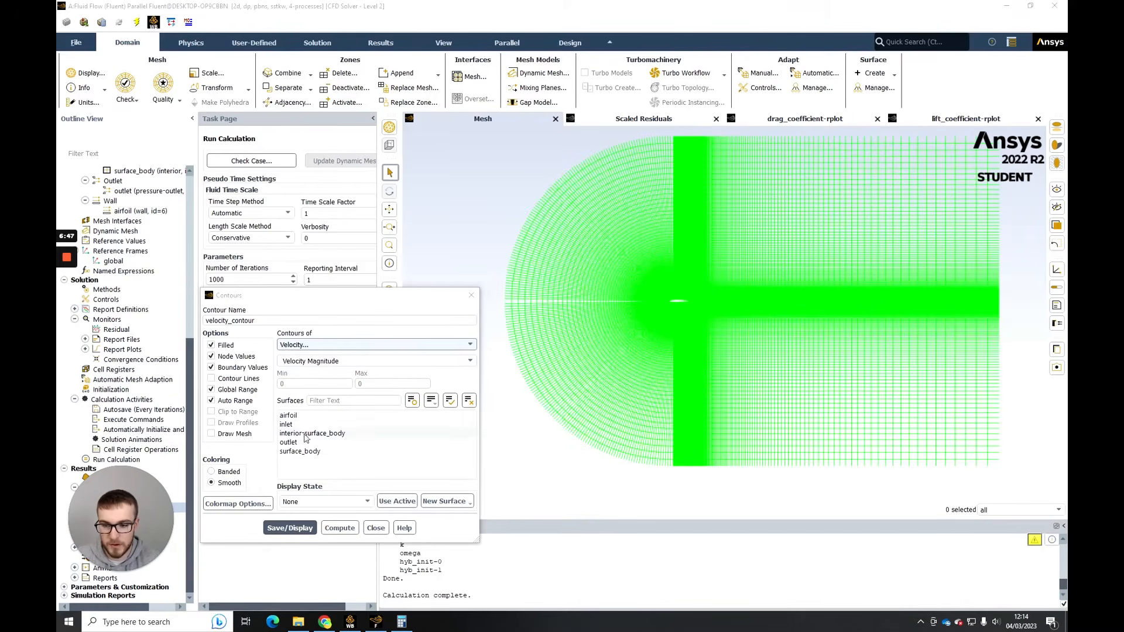
{"action": "left_click", "coordinate": [309, 528]}
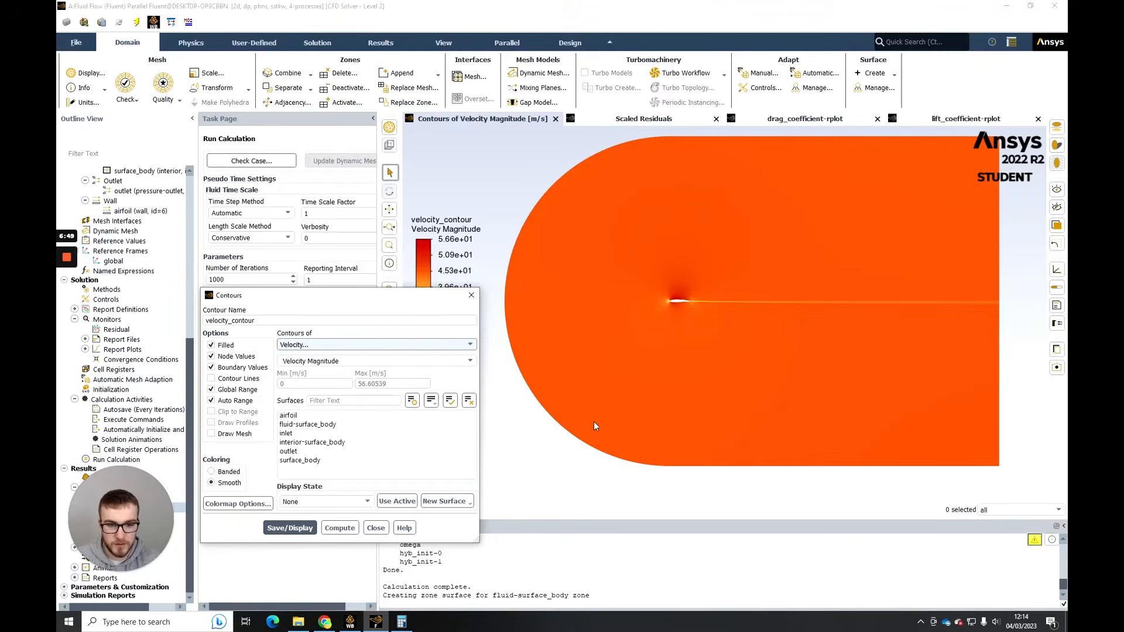
- Close the contour settings and examine the velocity magnitude around the airfoil's leading edge
{"action": "left_click", "coordinate": [376, 528]}
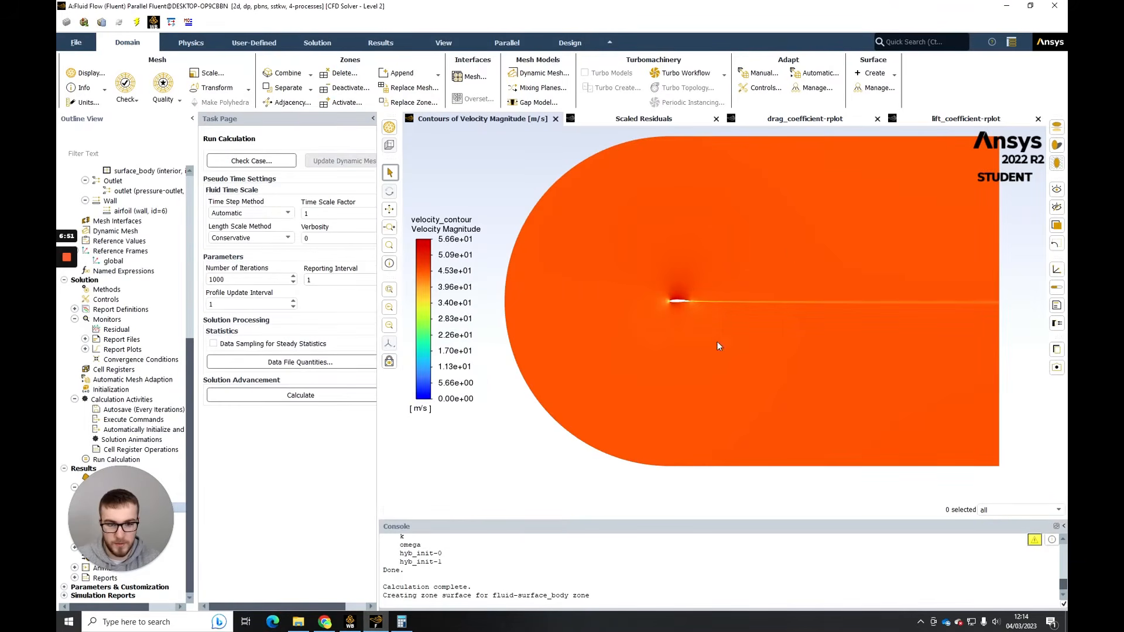
{"action": "scroll", "coordinate": [701, 285], "scroll_direction": "up", "scroll_amount": 4}
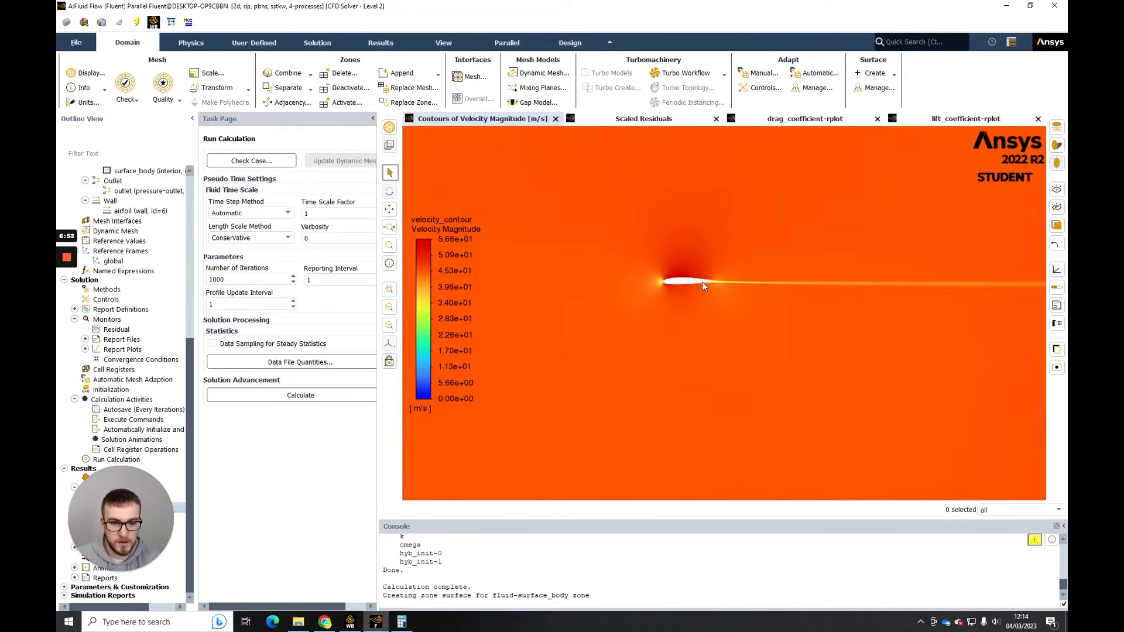
{"action": "scroll", "coordinate": [701, 282], "scroll_direction": "up", "scroll_amount": 5}
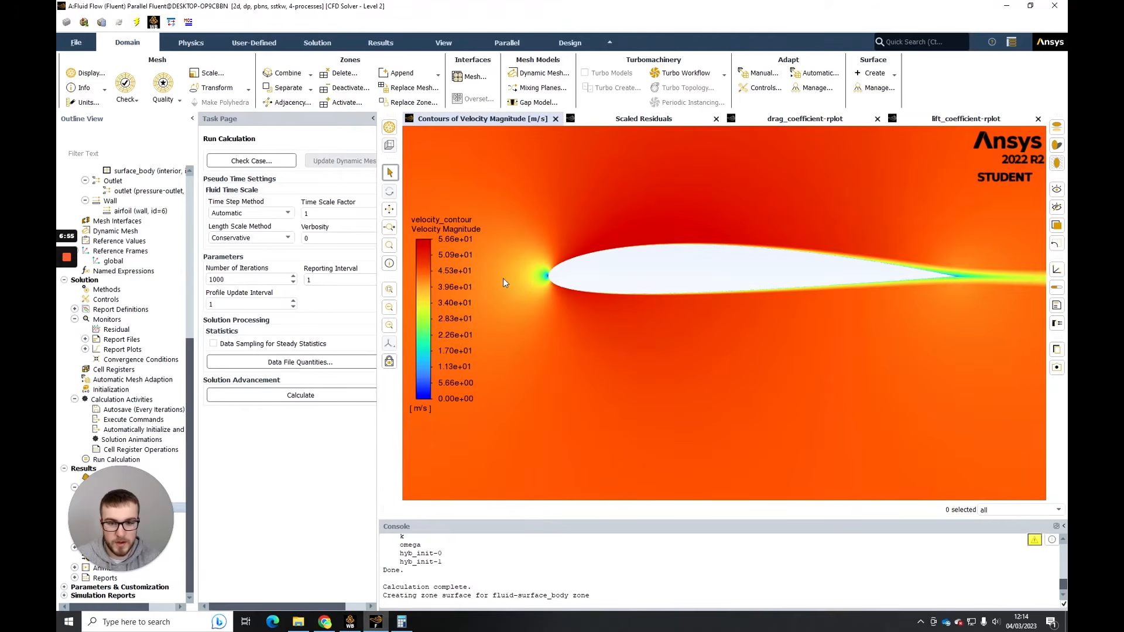
{"action": "left_click_drag", "start_coordinate": [520, 281], "coordinate": [565, 275]}
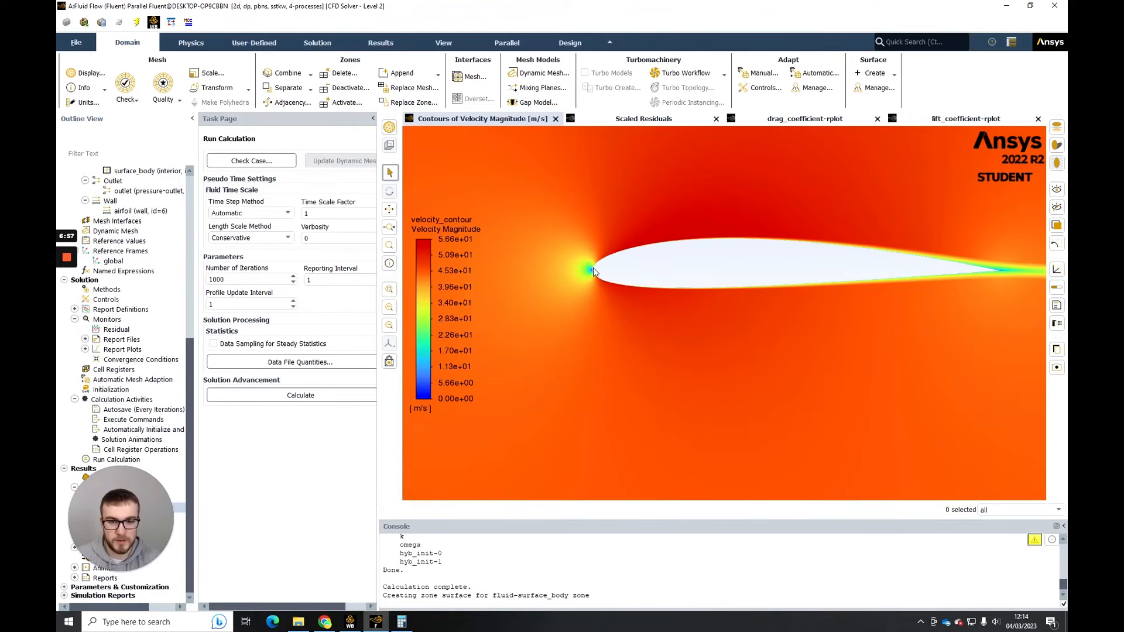
{"action": "scroll", "coordinate": [598, 269], "scroll_direction": "up", "scroll_amount": 3}
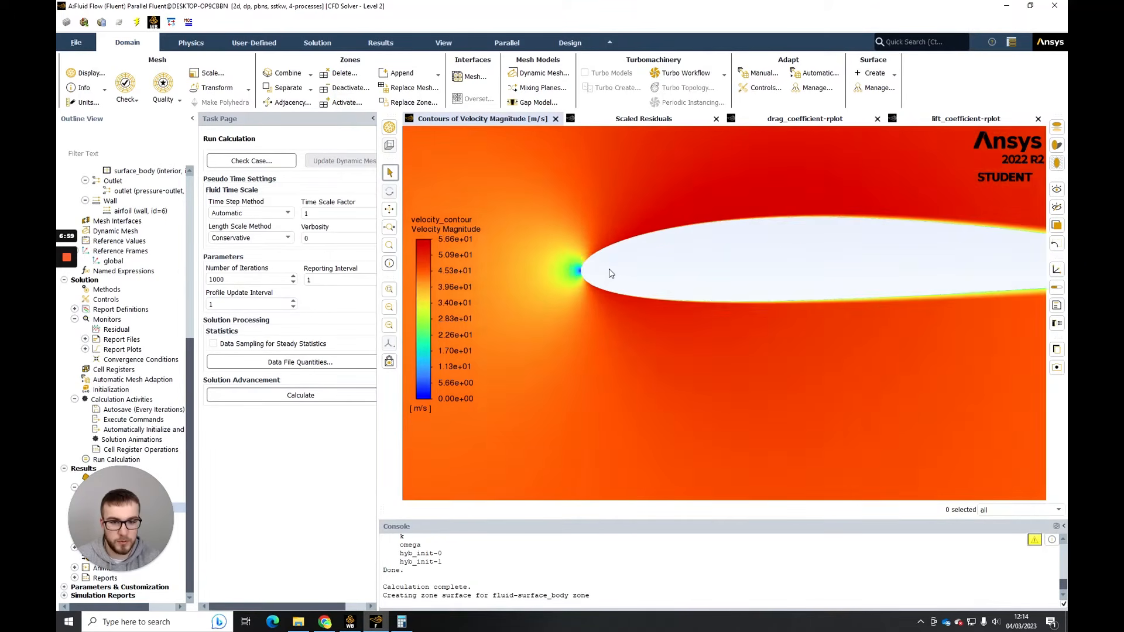
{"action": "scroll", "coordinate": [624, 271], "scroll_direction": "down", "scroll_amount": 4}
{"action": "left_click_drag", "start_coordinate": [696, 263], "coordinate": [633, 265]}
{"action": "scroll", "coordinate": [819, 249], "scroll_direction": "up", "scroll_amount": 5}
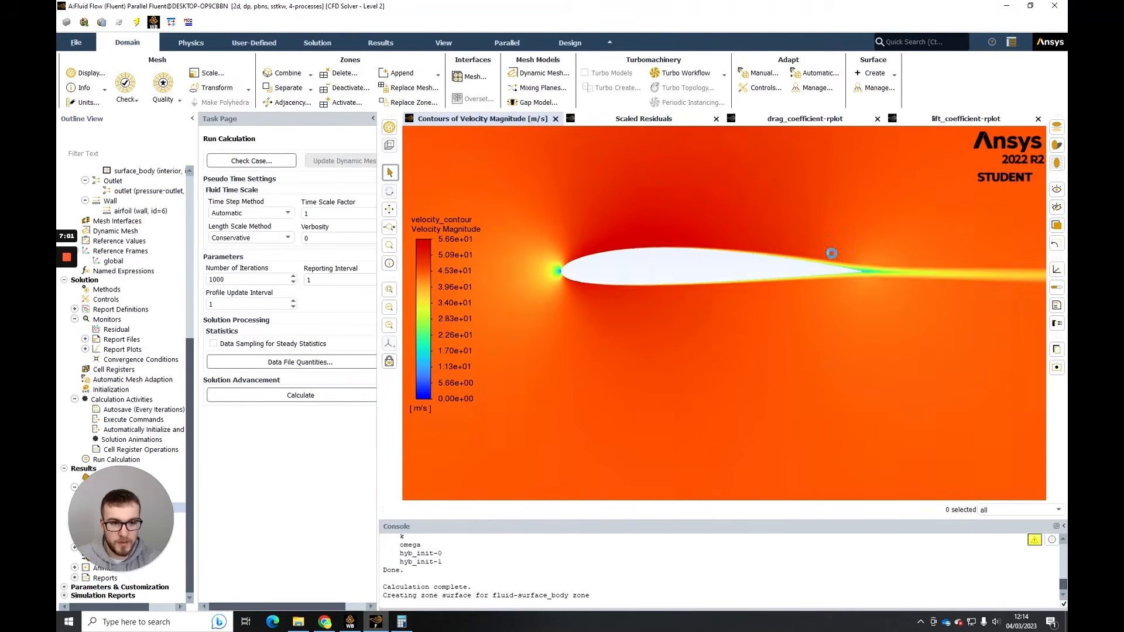
- Examine the velocity boundary layer along the airfoil's rear surfaces and the flow at the trailing edge
{"action": "scroll", "coordinate": [758, 278], "scroll_direction": "up", "scroll_amount": 5}
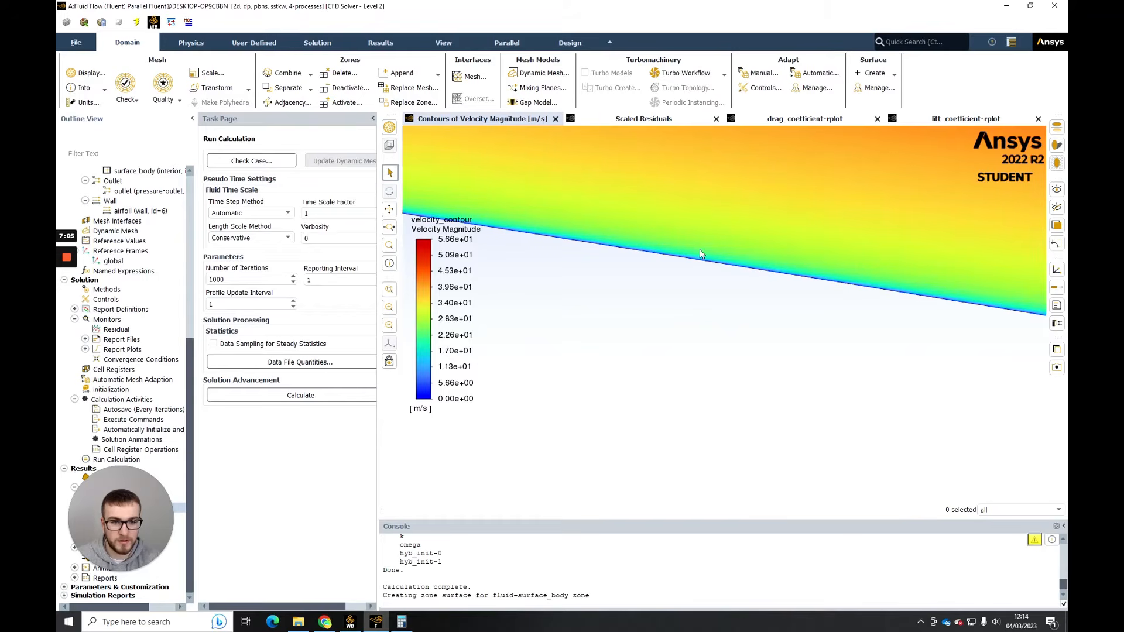
{"action": "scroll", "coordinate": [693, 262], "scroll_direction": "down", "scroll_amount": 5}
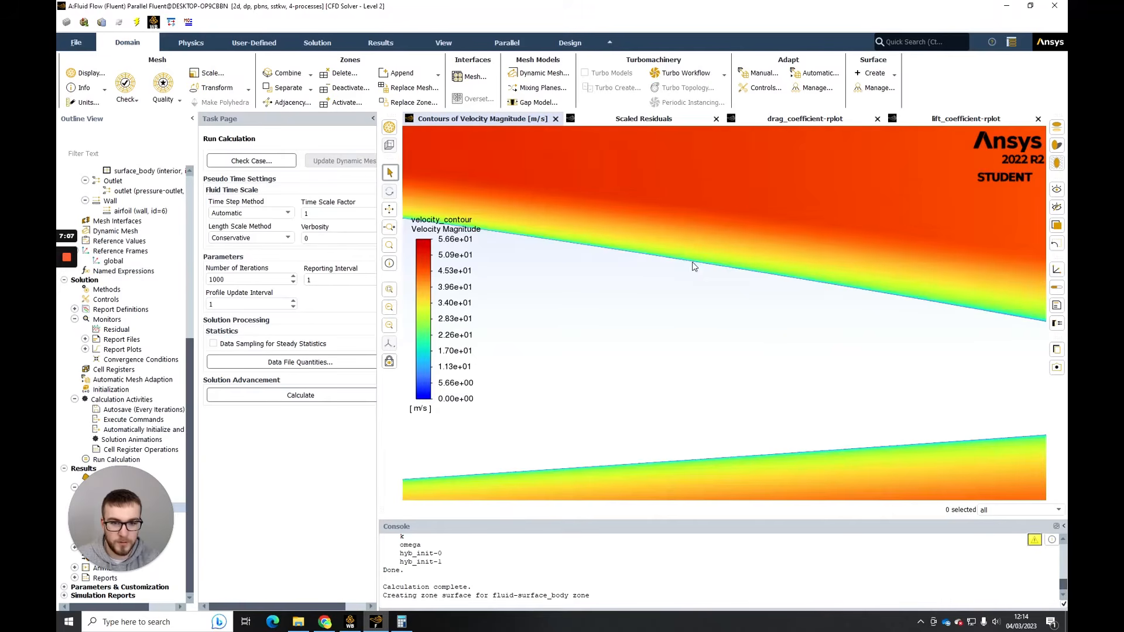
{"action": "scroll", "coordinate": [747, 295], "scroll_direction": "down", "scroll_amount": 2}
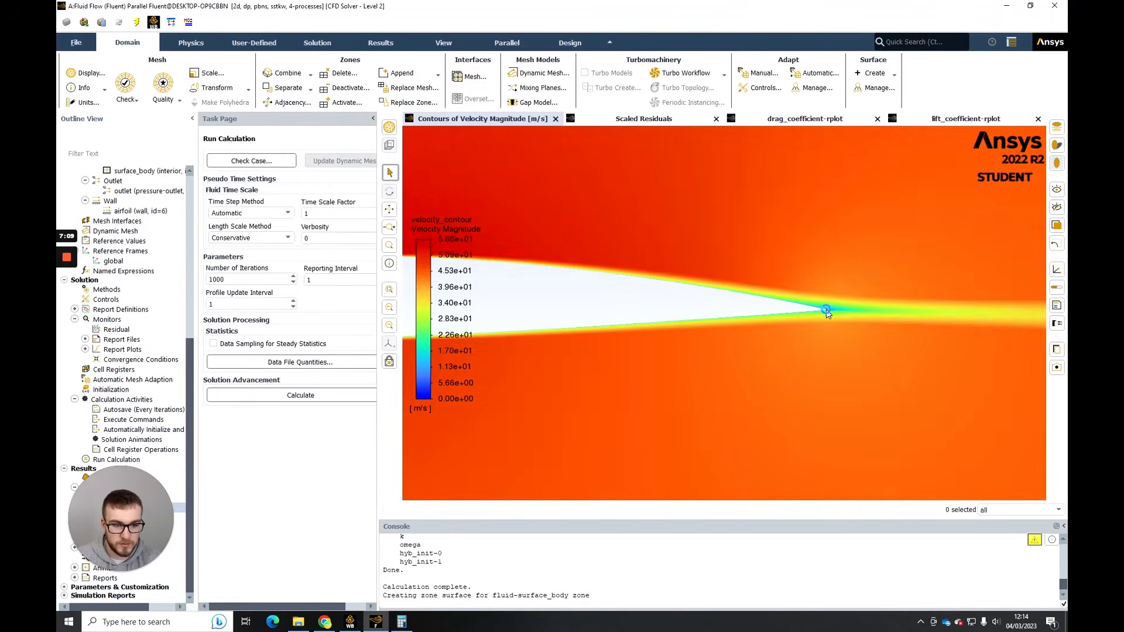
{"action": "scroll", "coordinate": [826, 309], "scroll_direction": "up", "scroll_amount": 4}
{"action": "scroll", "coordinate": [754, 314], "scroll_direction": "up", "scroll_amount": 5}
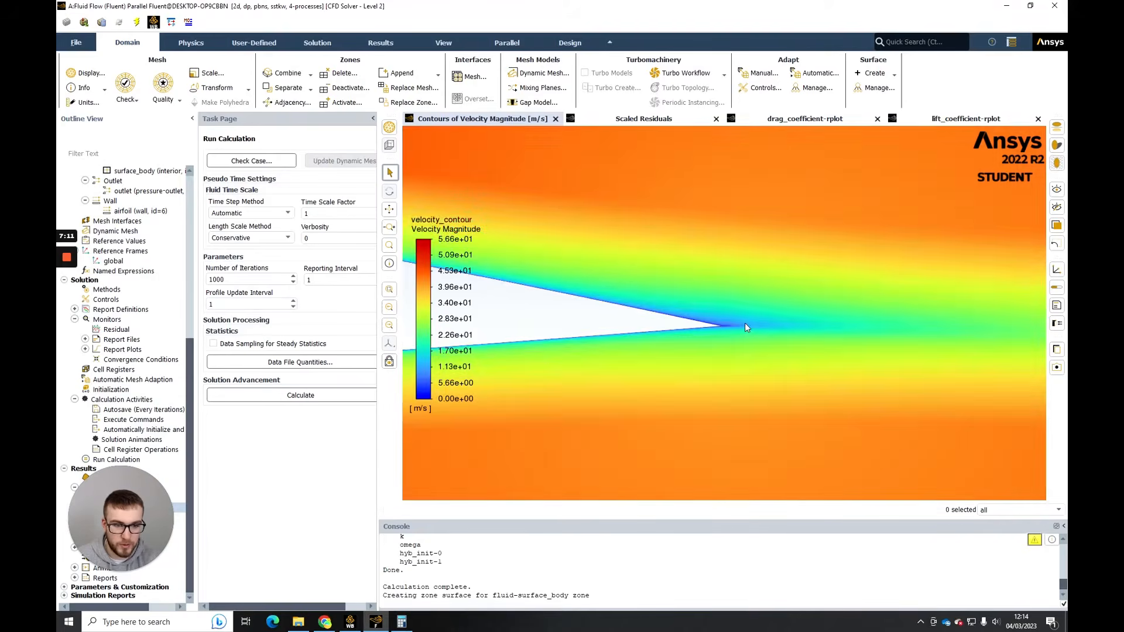
{"action": "scroll", "coordinate": [714, 317], "scroll_direction": "down", "scroll_amount": 4}
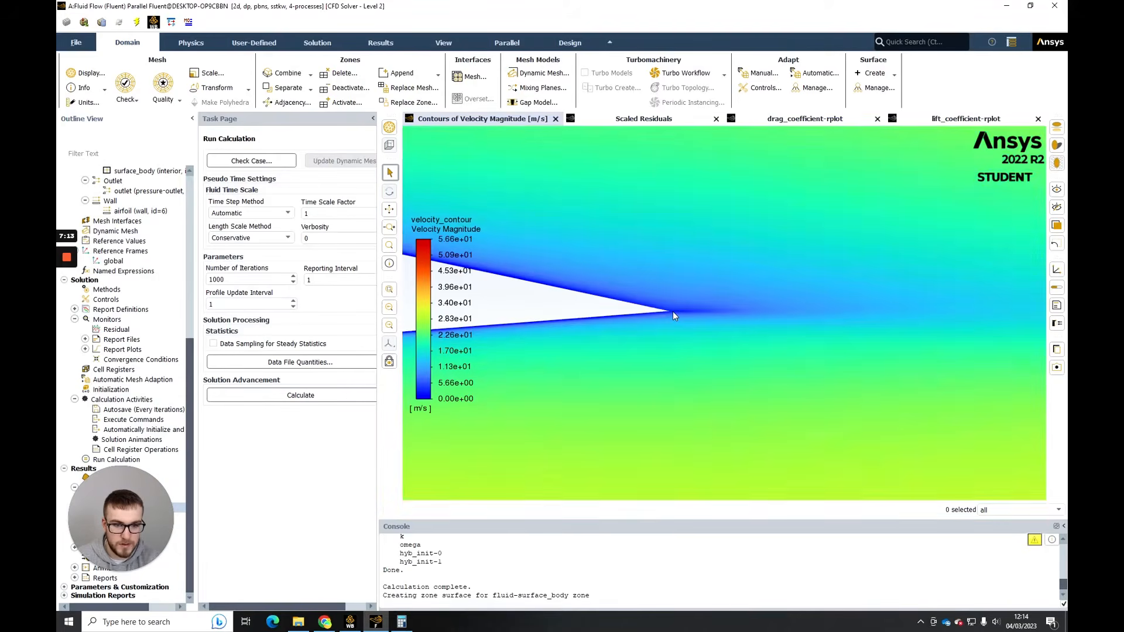
{"action": "scroll", "coordinate": [685, 307], "scroll_direction": "down", "scroll_amount": 3}
{"action": "mouse_move", "coordinate": [686, 308]}
{"action": "left_mouse_down"}
{"action": "mouse_move", "coordinate": [757, 304]}
{"action": "mouse_move", "coordinate": [724, 289]}
{"action": "mouse_move", "coordinate": [684, 292]}
{"action": "left_mouse_up"}
{"action": "scroll", "coordinate": [757, 304], "scroll_direction": "down", "scroll_amount": 2}
{"action": "scroll", "coordinate": [704, 292], "scroll_direction": "down", "scroll_amount": 2}
{"action": "scroll", "coordinate": [781, 298], "scroll_direction": "down", "scroll_amount": 2}
- Examine the velocity wake downstream of the airfoil and across the wider flow domain
{"action": "scroll", "coordinate": [781, 298], "scroll_direction": "down", "scroll_amount": 5}
{"action": "left_click_drag", "start_coordinate": [828, 310], "coordinate": [724, 311]}
{"action": "scroll", "coordinate": [845, 307], "scroll_direction": "down", "scroll_amount": 1}
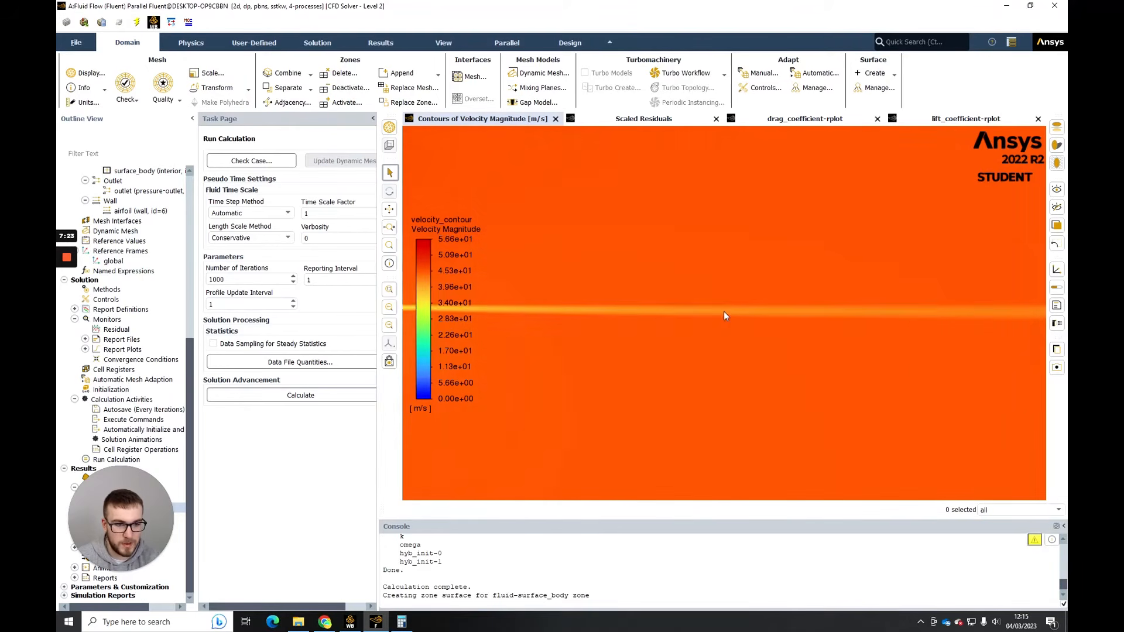
{"action": "scroll", "coordinate": [981, 319], "scroll_direction": "up", "scroll_amount": 3}
{"action": "scroll", "coordinate": [981, 321], "scroll_direction": "down", "scroll_amount": 1}
{"action": "scroll", "coordinate": [981, 321], "scroll_direction": "down", "scroll_amount": 5}
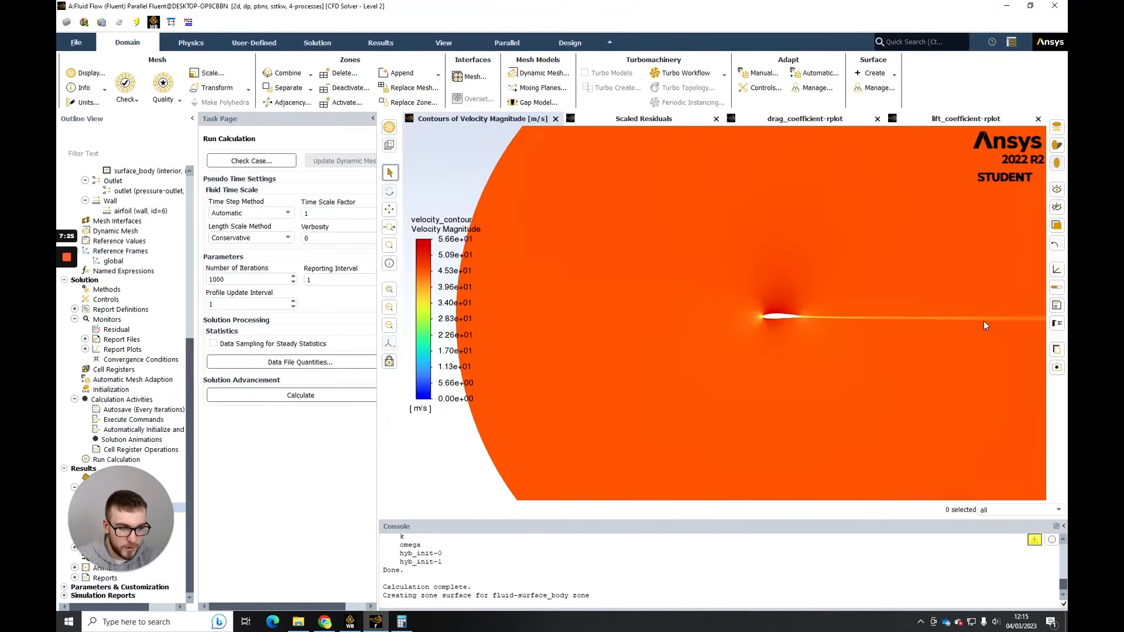
{"action": "scroll", "coordinate": [993, 321], "scroll_direction": "up", "scroll_amount": 1}
{"action": "scroll", "coordinate": [876, 320], "scroll_direction": "up", "scroll_amount": 1}
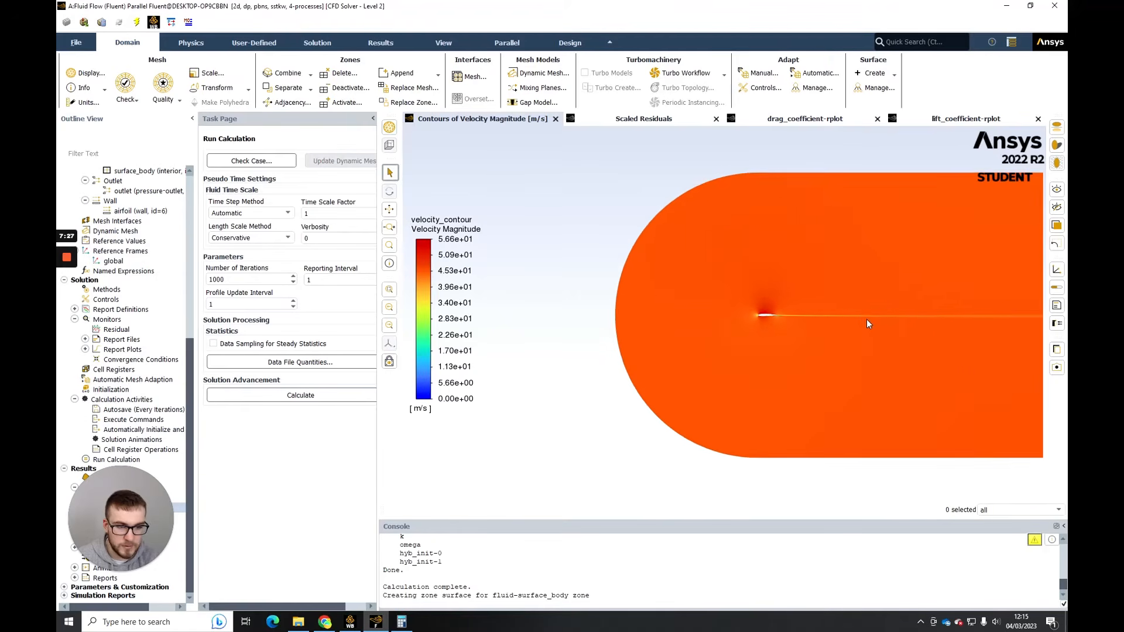
{"action": "scroll", "coordinate": [866, 321], "scroll_direction": "up", "scroll_amount": 1}
{"action": "scroll", "coordinate": [779, 316], "scroll_direction": "up", "scroll_amount": 1}
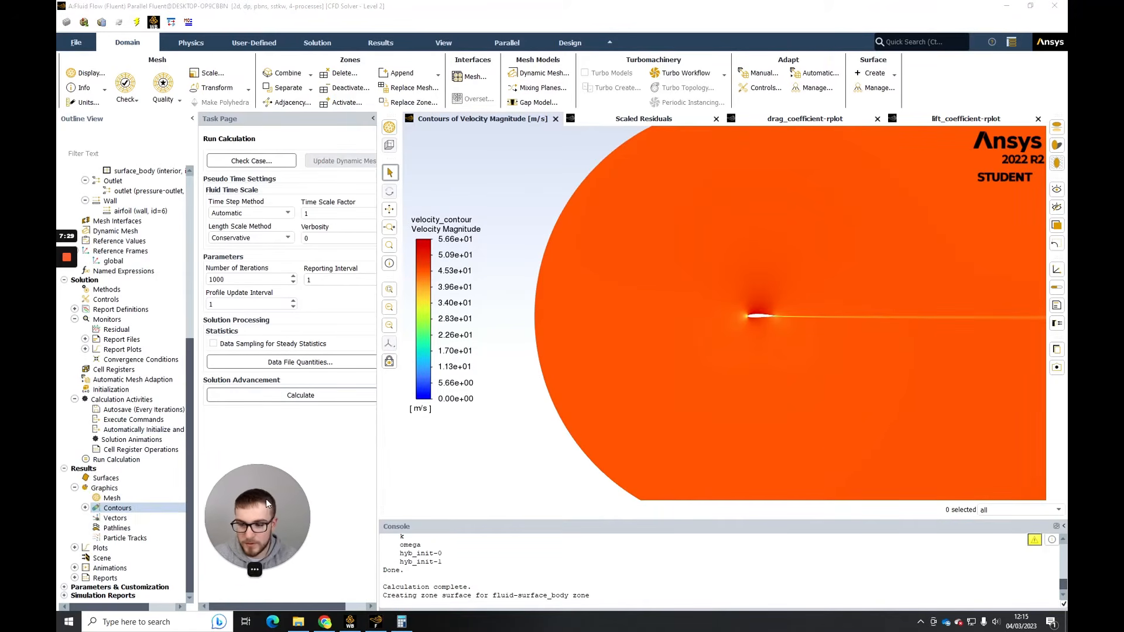
- Create another contour under the results graphics and set it to show static pressure
{"action": "left_click", "coordinate": [85, 508]}
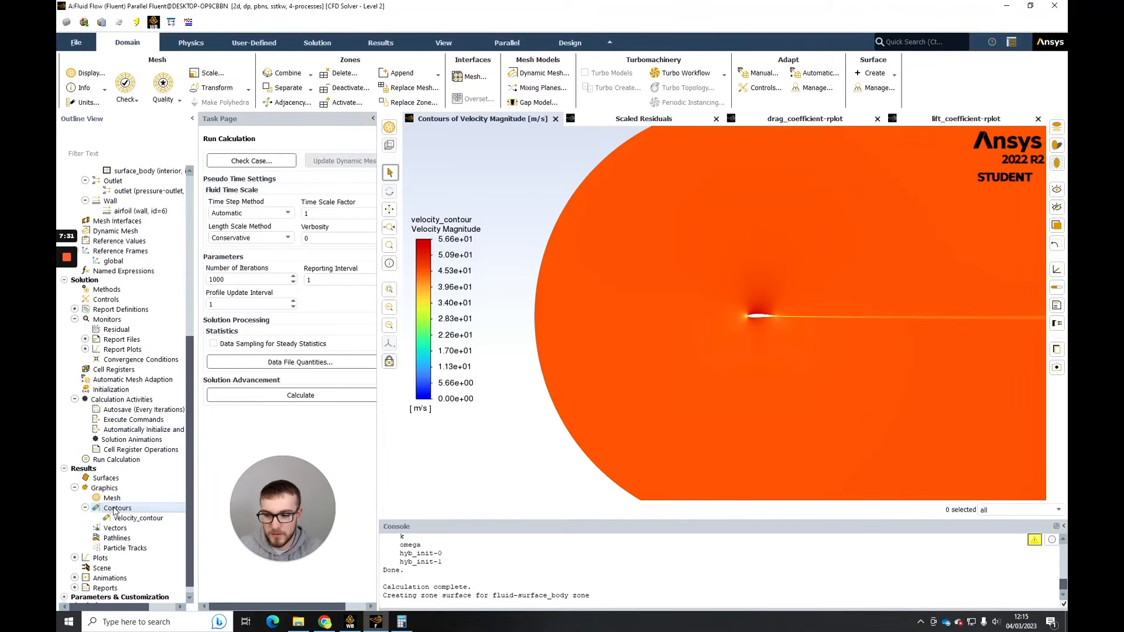
{"action": "right_click", "coordinate": [102, 507]}
{"action": "left_click", "coordinate": [114, 514]}
{"action": "left_click", "coordinate": [328, 344]}
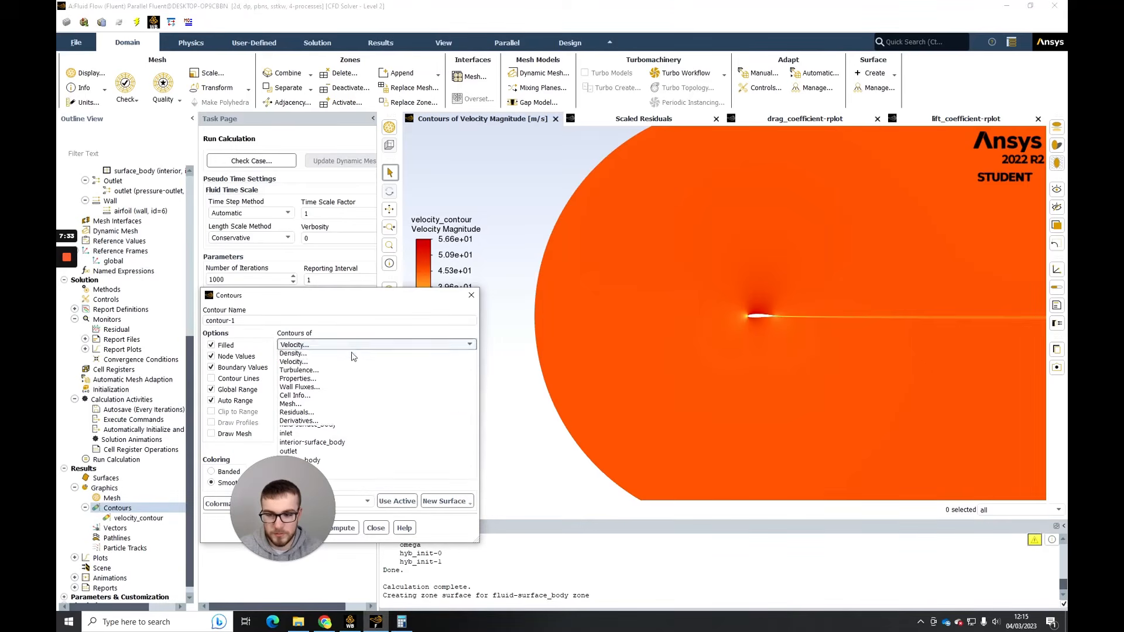
{"action": "left_click", "coordinate": [307, 357]}
- Name the contour pressure_contour, save and display it, and close its settings
{"action": "left_click_drag", "start_coordinate": [237, 320], "coordinate": [202, 321]}
{"action": "type", "text": "pressure"}
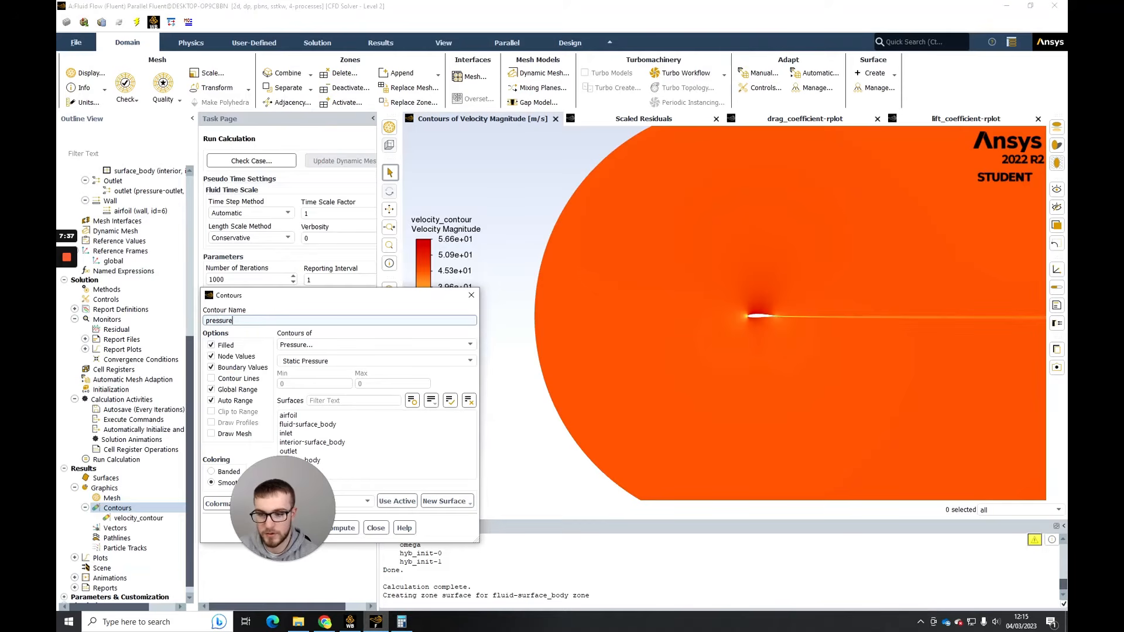
{"action": "type", "text": "_contour"}
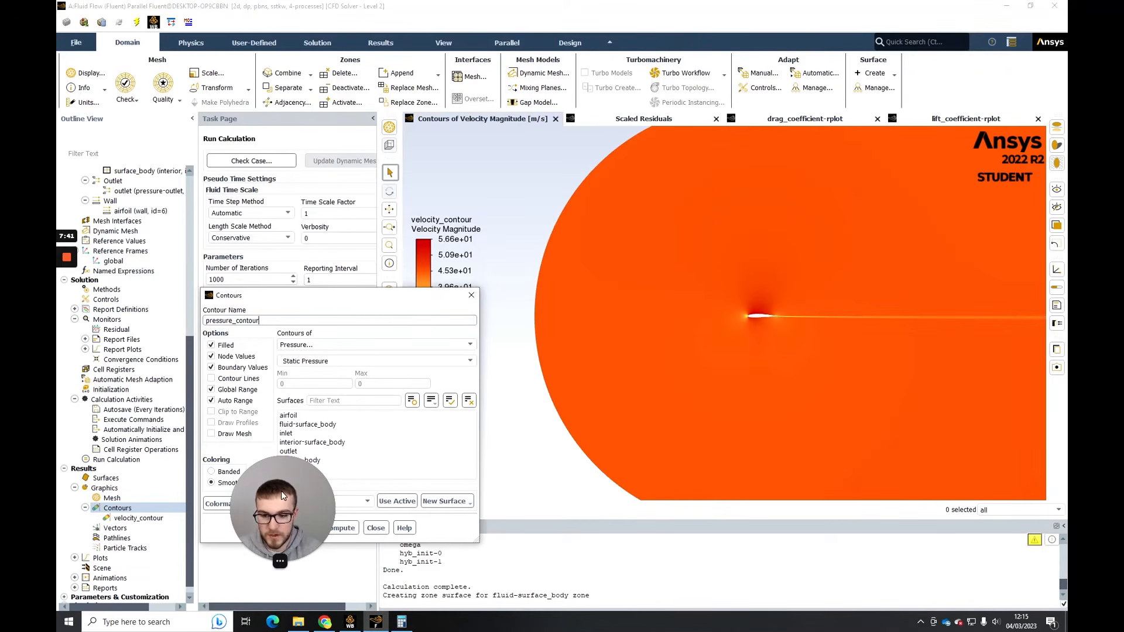
{"action": "left_click", "coordinate": [290, 528]}
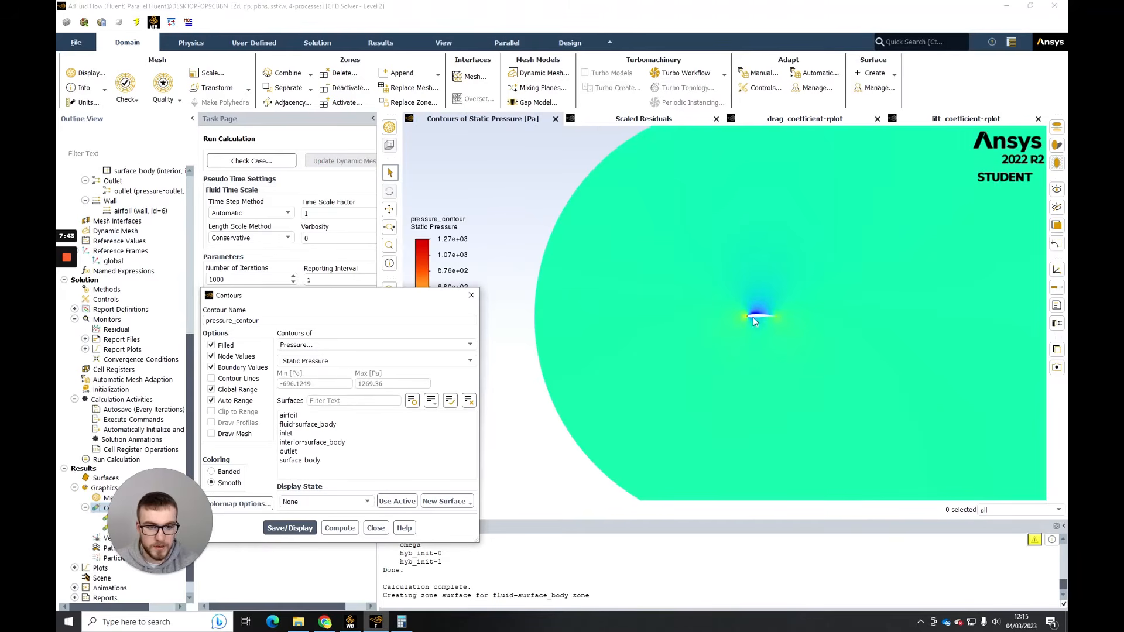
{"action": "left_click", "coordinate": [471, 295]}
- Examine the static pressure distribution around the airfoil's leading edge, upper and lower surfaces, and across the full domain
{"action": "scroll", "coordinate": [792, 314], "scroll_direction": "up", "scroll_amount": 10}
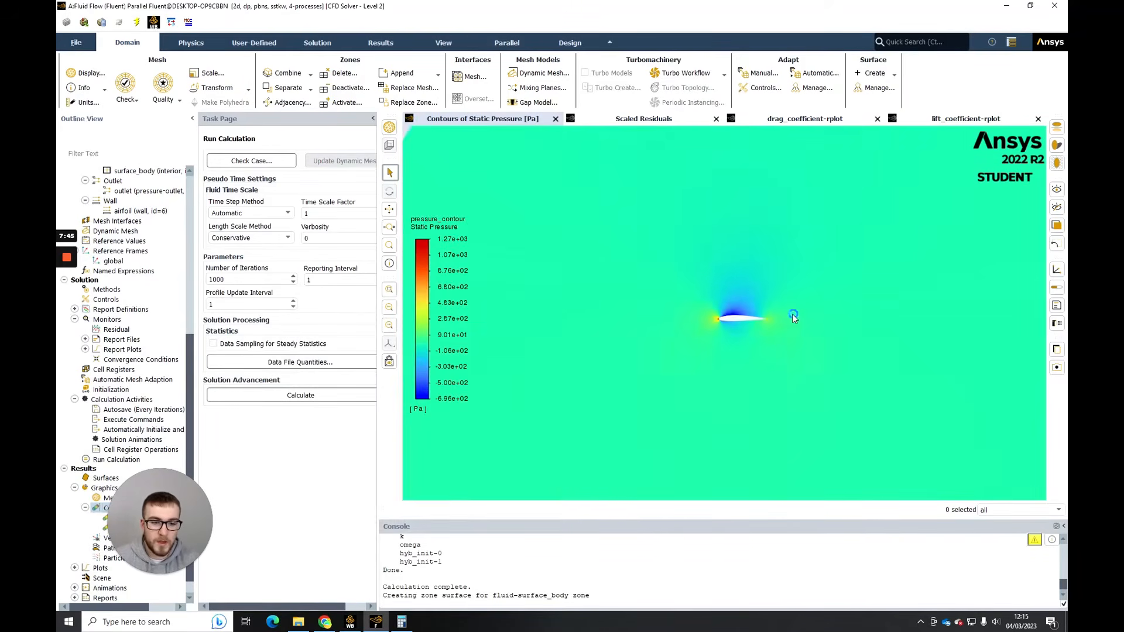
{"action": "middle_click_drag", "start_coordinate": [691, 241], "coordinate": [670, 310]}
{"action": "scroll", "coordinate": [683, 273], "scroll_direction": "down", "scroll_amount": 4}
{"action": "scroll", "coordinate": [684, 273], "scroll_direction": "up", "scroll_amount": 7}
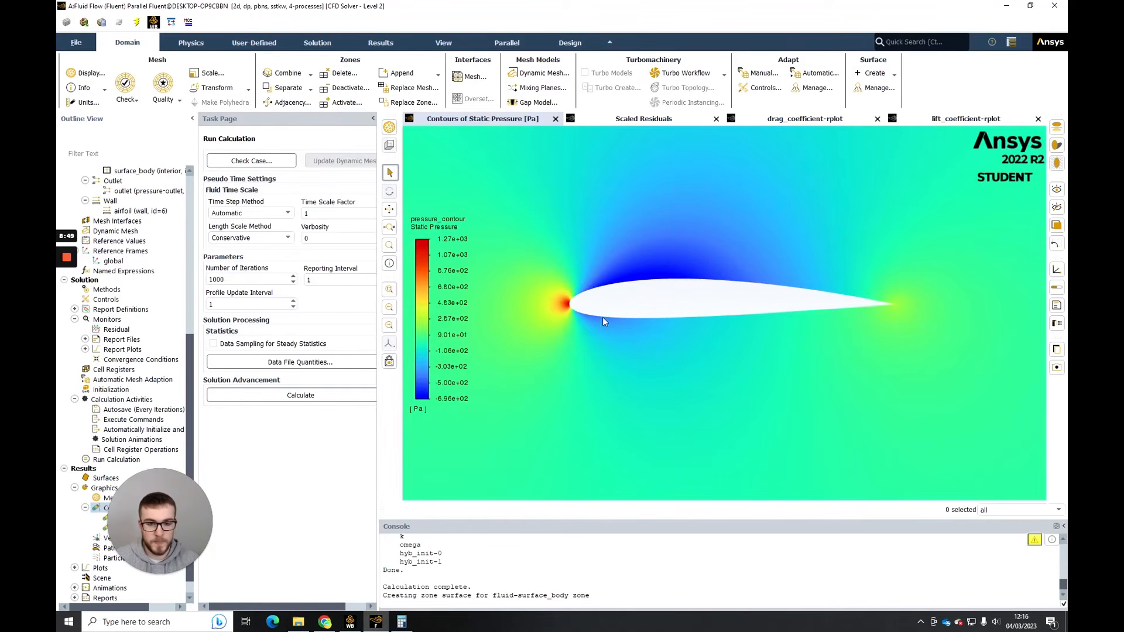
{"action": "left_click_drag", "start_coordinate": [603, 321], "coordinate": [698, 326]}
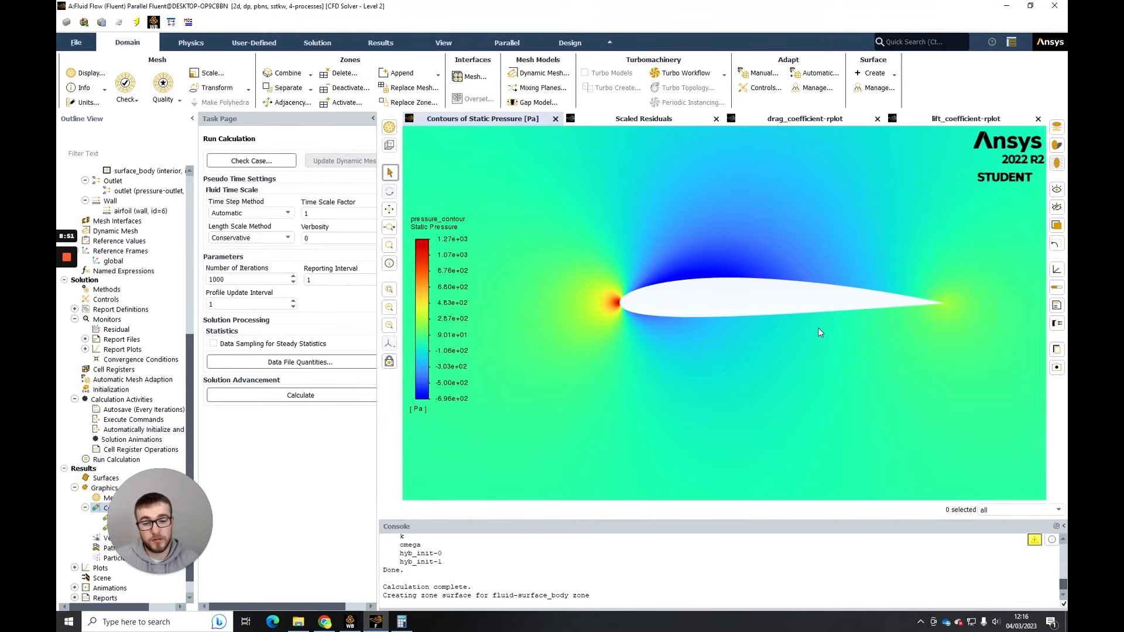
{"action": "scroll", "coordinate": [817, 327], "scroll_direction": "up", "scroll_amount": 2}
{"action": "scroll", "coordinate": [840, 320], "scroll_direction": "down", "scroll_amount": 5}
{"action": "scroll", "coordinate": [839, 333], "scroll_direction": "down", "scroll_amount": 3}
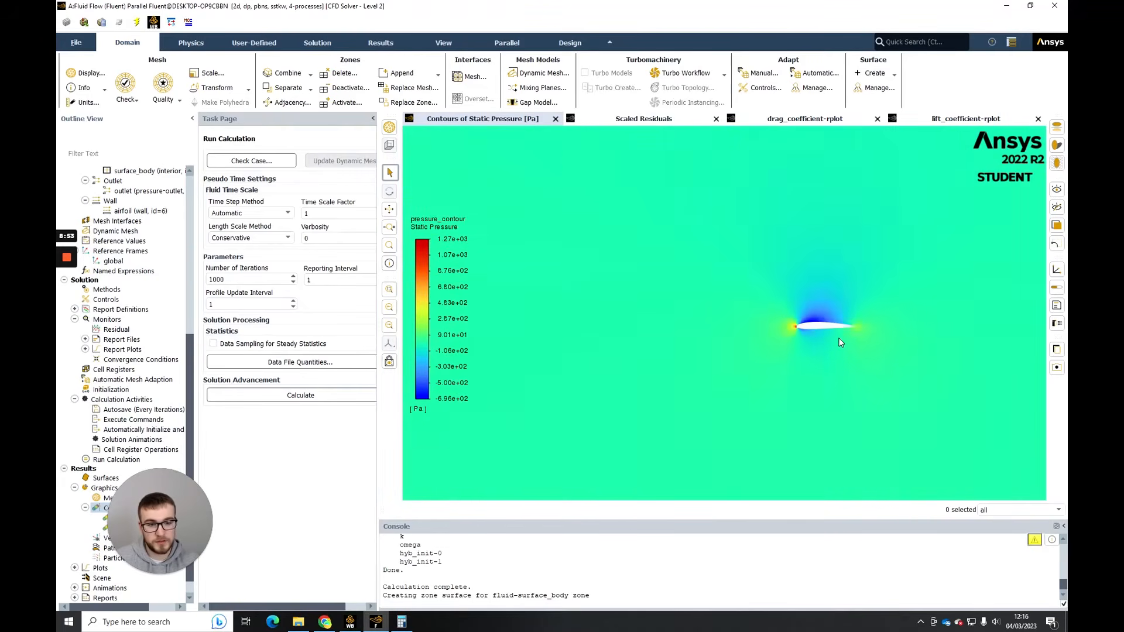
{"action": "scroll", "coordinate": [767, 379], "scroll_direction": "down", "scroll_amount": 3}
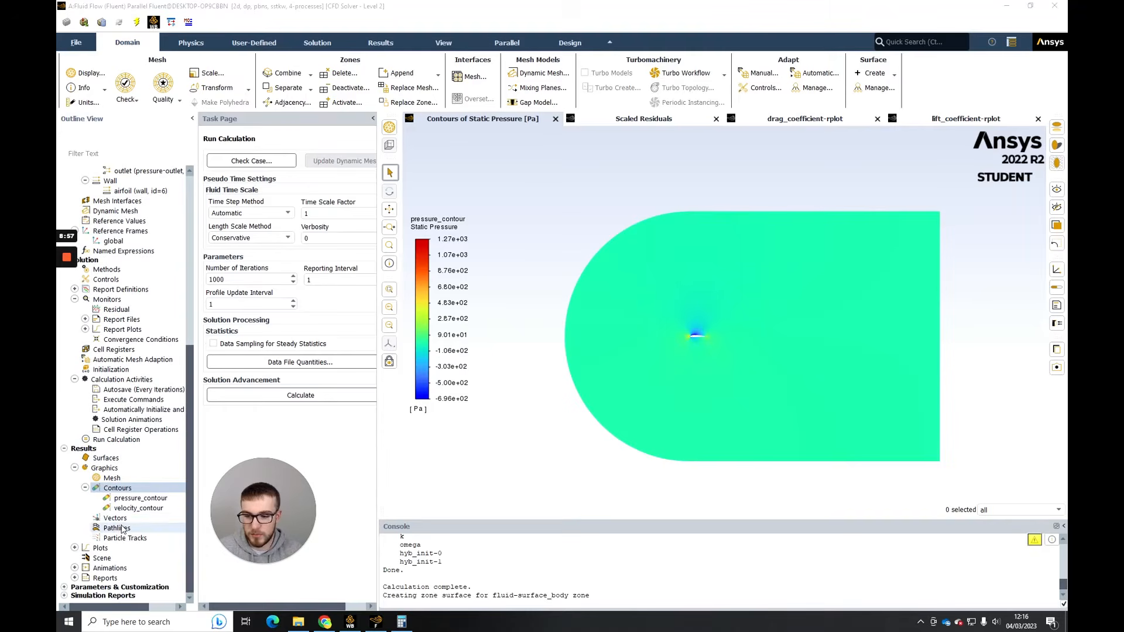
- Create a new vector plot under the results graphics and name it velocity_vector
{"action": "scroll", "coordinate": [132, 512], "scroll_direction": "down", "scroll_amount": 1}
{"action": "right_click", "coordinate": [126, 519]}
{"action": "left_click", "coordinate": [127, 523]}
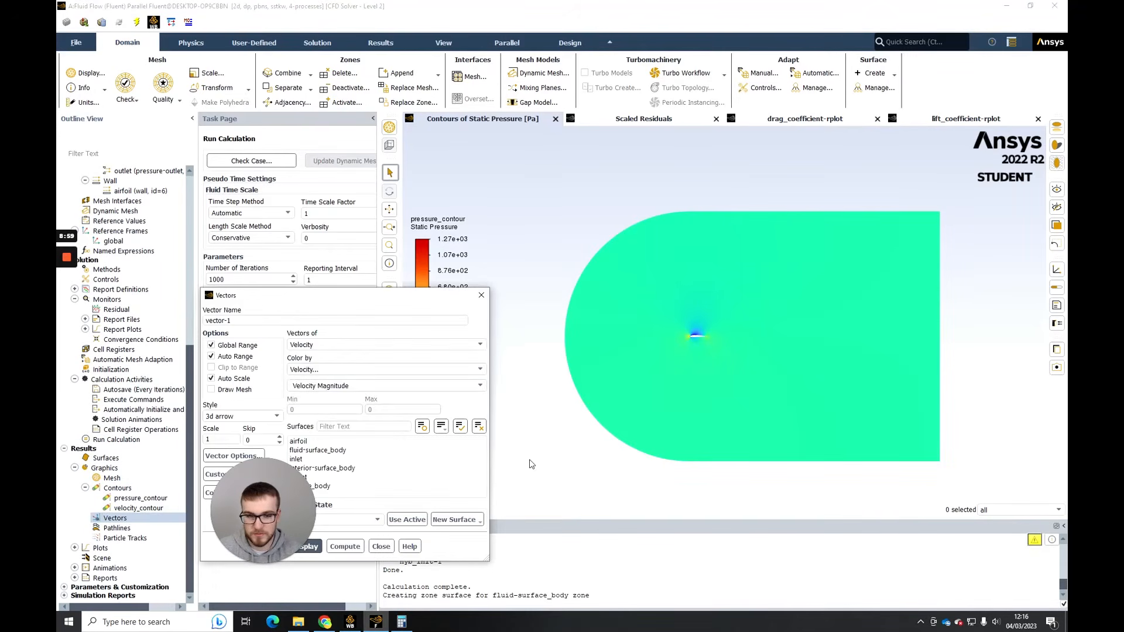
{"action": "left_click", "coordinate": [234, 320]}
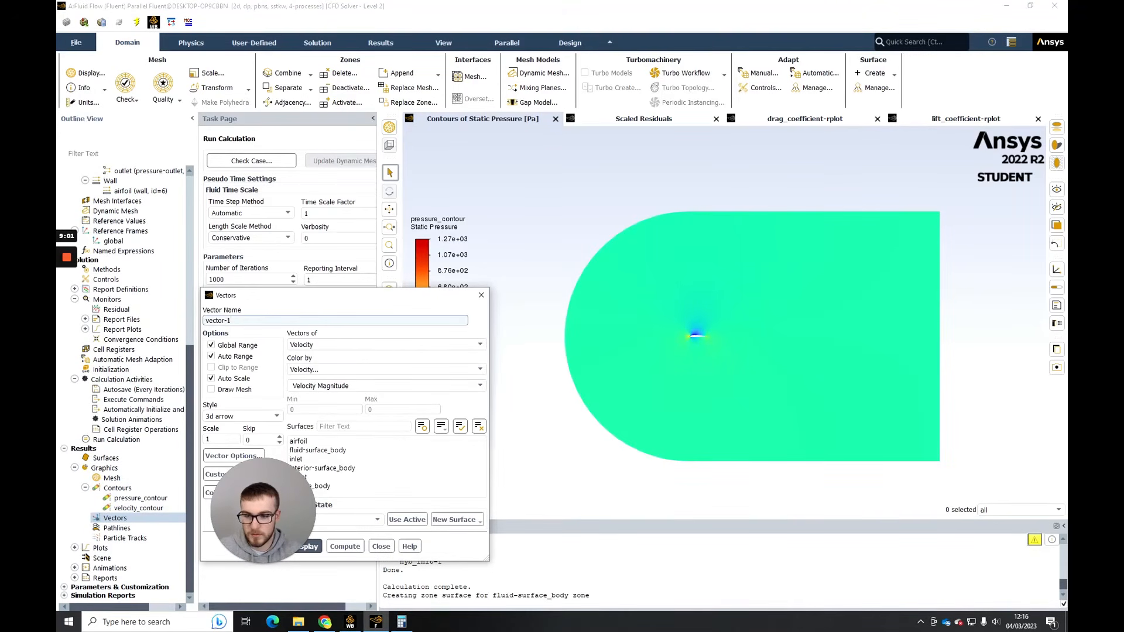
{"action": "key", "text": "ctrl+a"}
{"action": "type", "text": "velocit"}
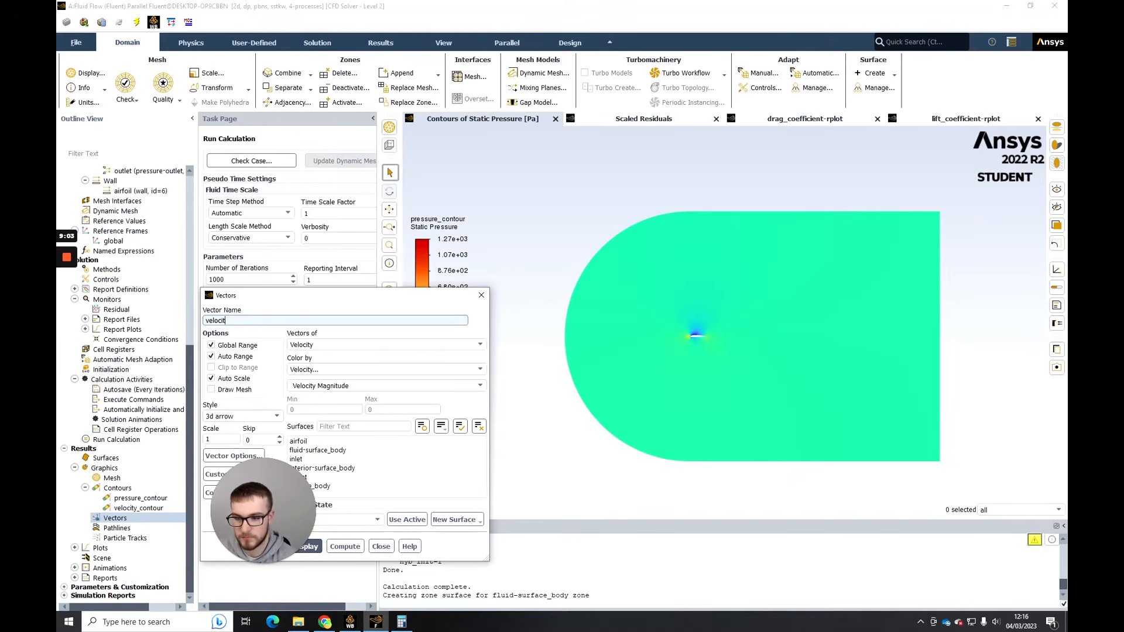
{"action": "type", "text": "y_cector"}
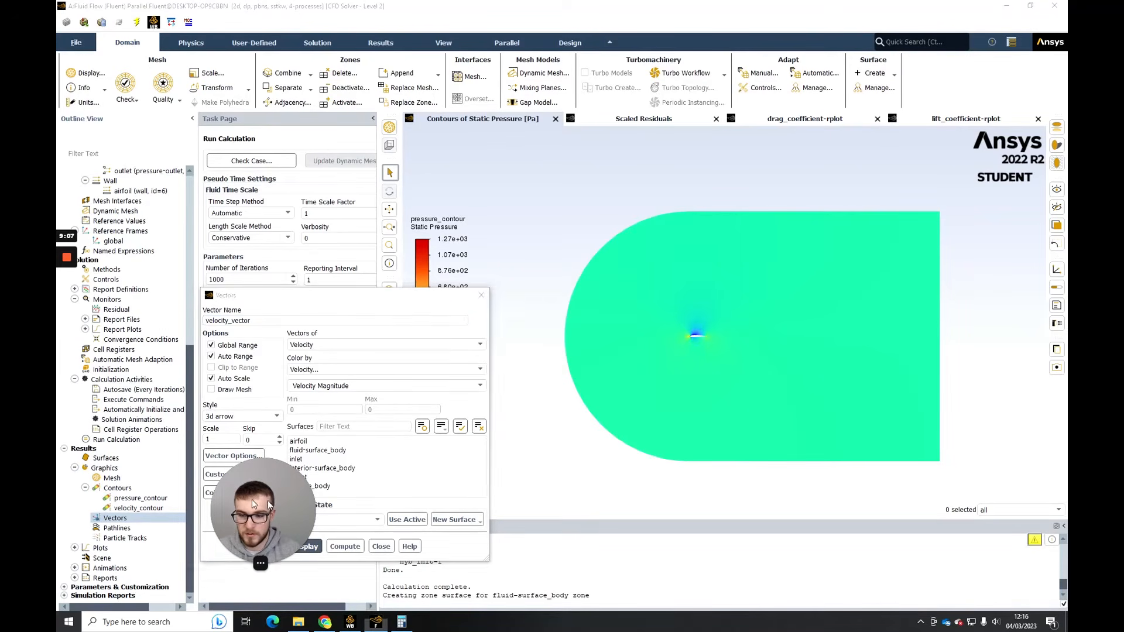
- Save and display the velocity vectors on fluid-surface_body at a scale of 10, and close the vector settings
{"action": "left_click", "coordinate": [290, 547]}
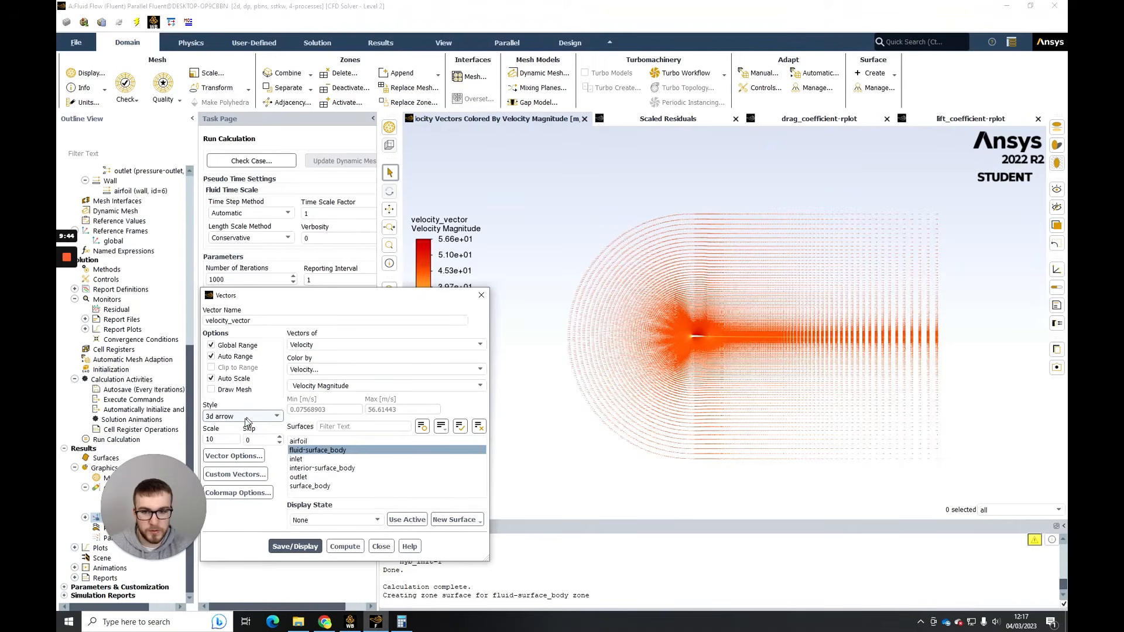
{"action": "left_click", "coordinate": [221, 439]}
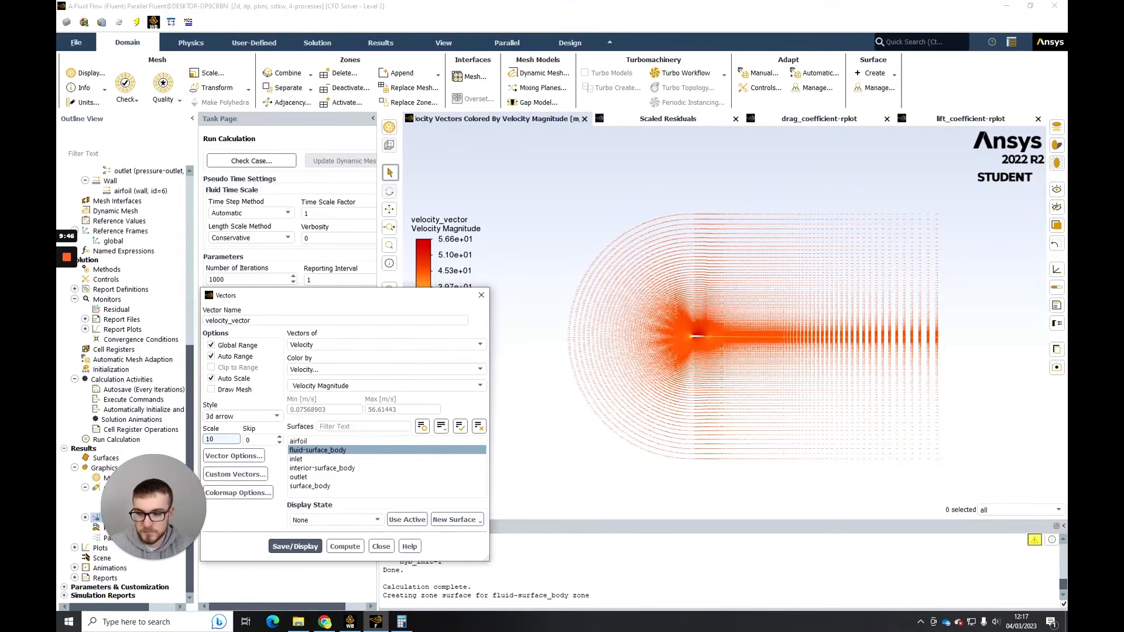
{"action": "left_click", "coordinate": [296, 546]}
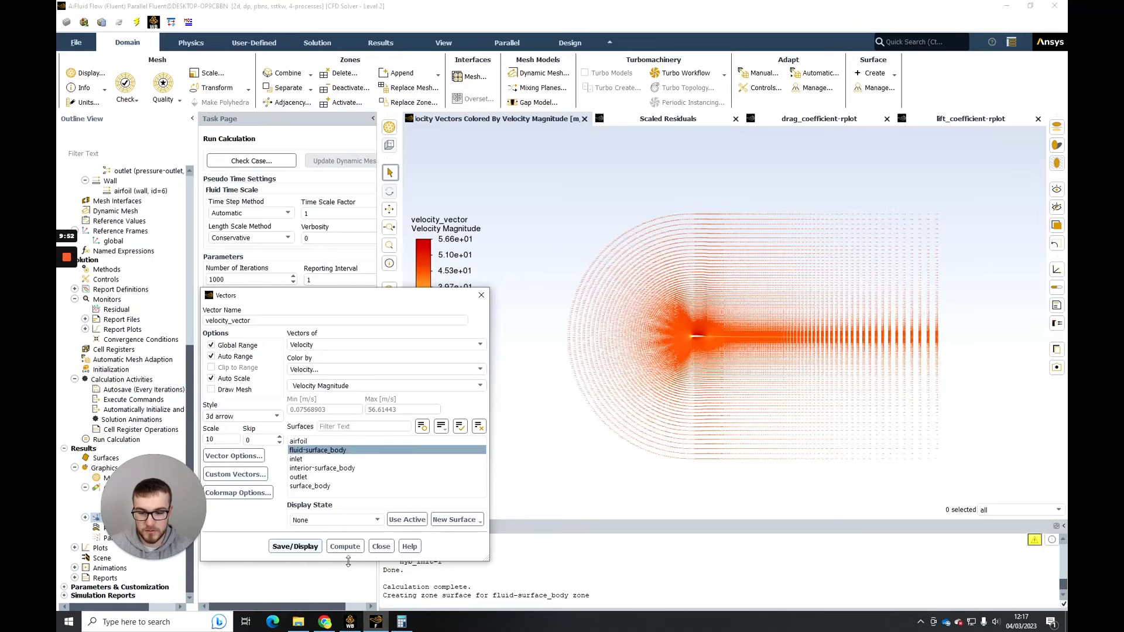
{"action": "left_click", "coordinate": [373, 544]}
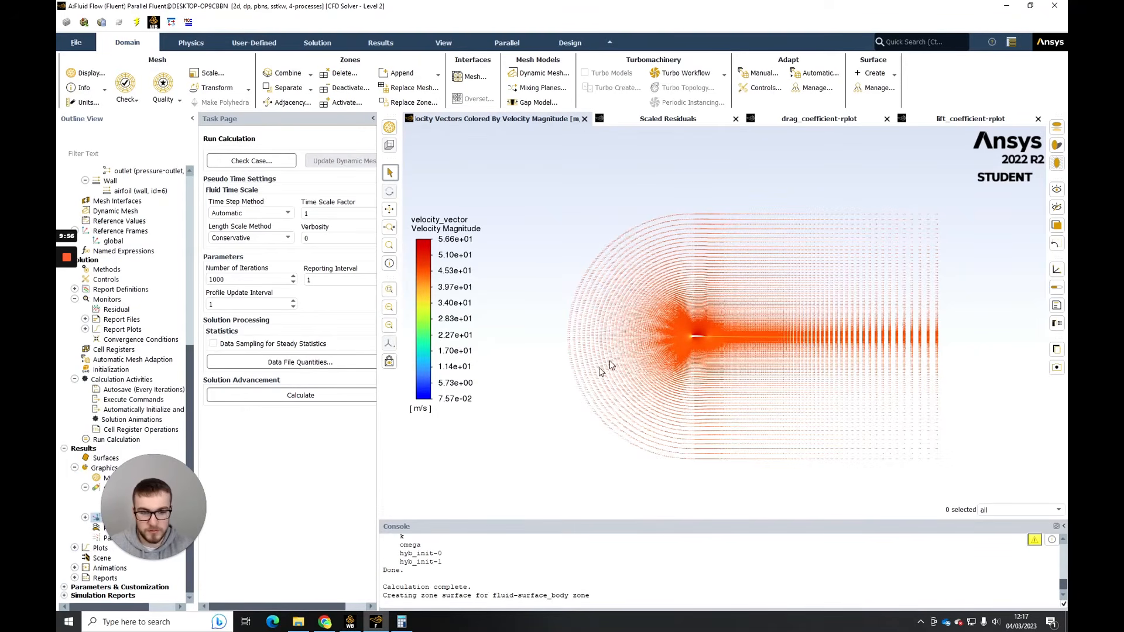
- Enable fixed-length arrows in the vector options of velocity_vector and save and display the plot
{"action": "scroll", "coordinate": [708, 321], "scroll_direction": "down", "scroll_amount": 2}
{"action": "scroll", "coordinate": [709, 320], "scroll_direction": "up", "scroll_amount": 3}
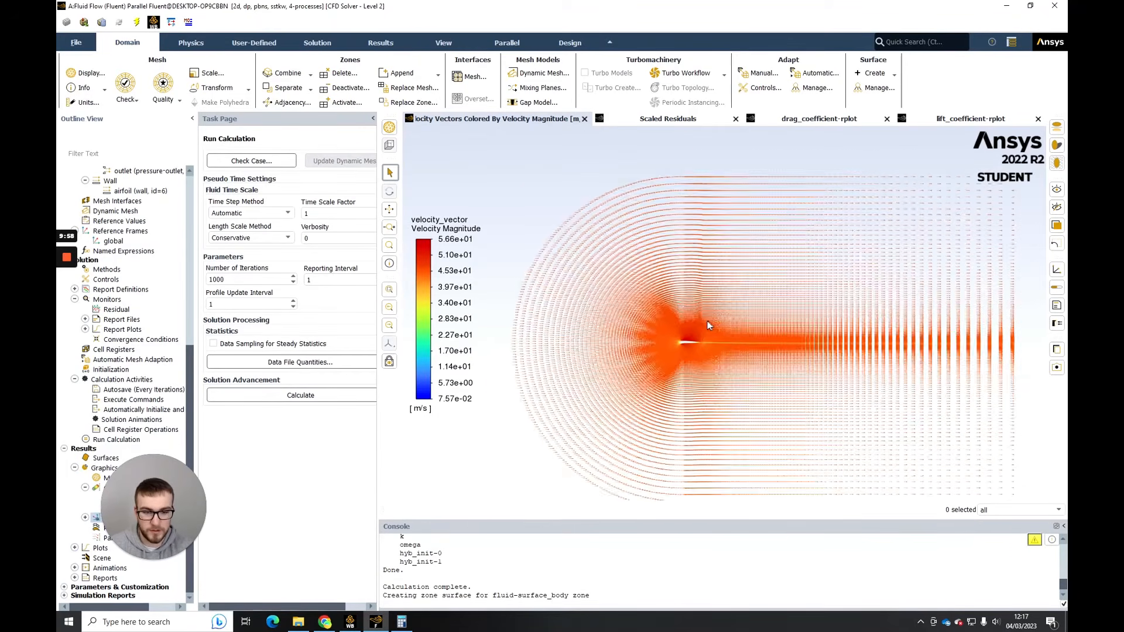
{"action": "scroll", "coordinate": [709, 323], "scroll_direction": "up", "scroll_amount": 5}
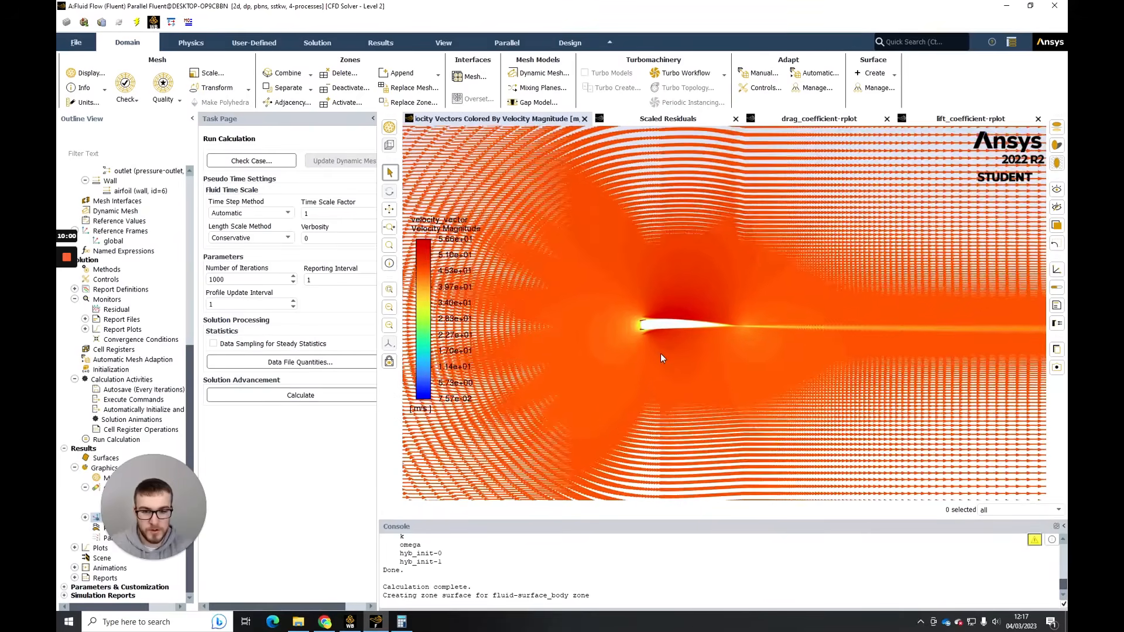
{"action": "middle_click_drag", "start_coordinate": [660, 354], "coordinate": [681, 346]}
{"action": "left_click_drag", "start_coordinate": [156, 504], "coordinate": [219, 490]}
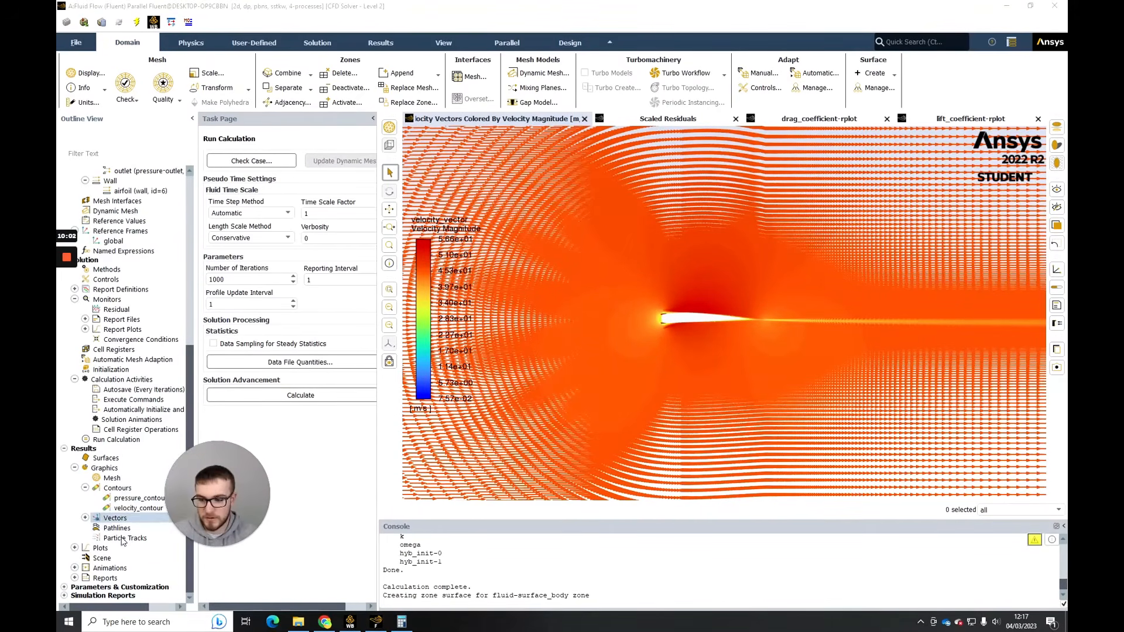
{"action": "left_click", "coordinate": [85, 518]}
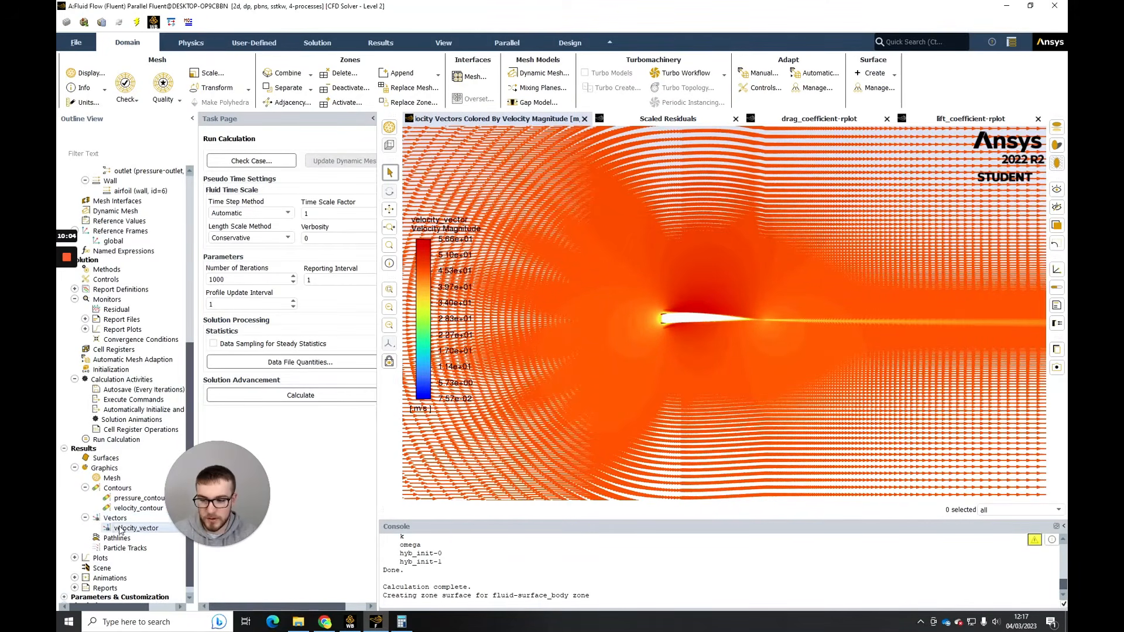
{"action": "double_click", "coordinate": [120, 529]}
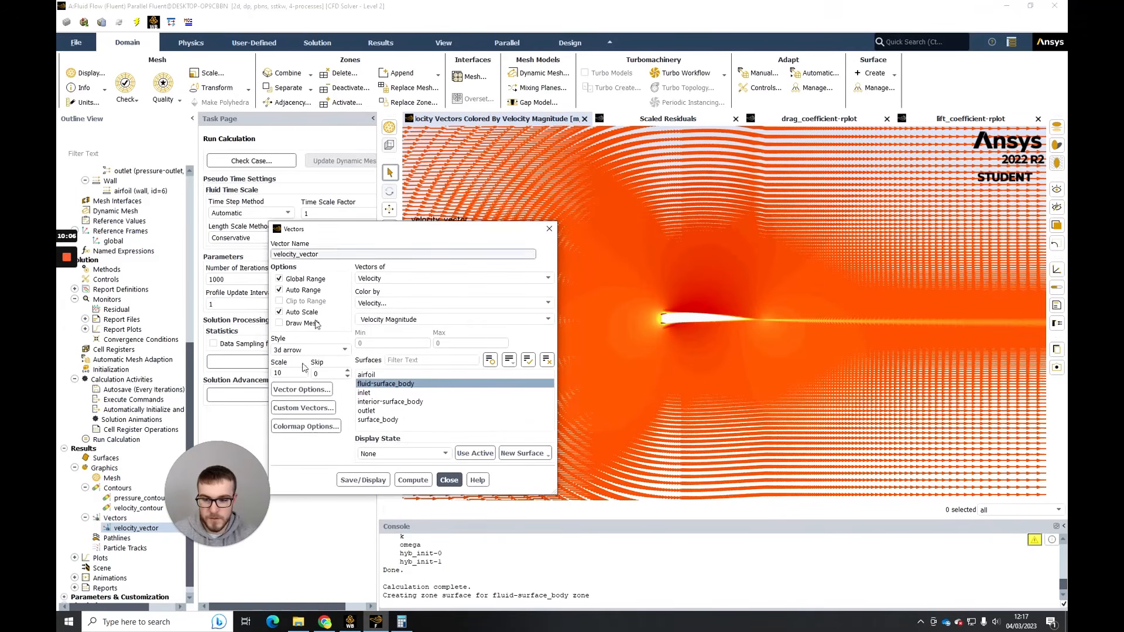
{"action": "left_click", "coordinate": [302, 389]}
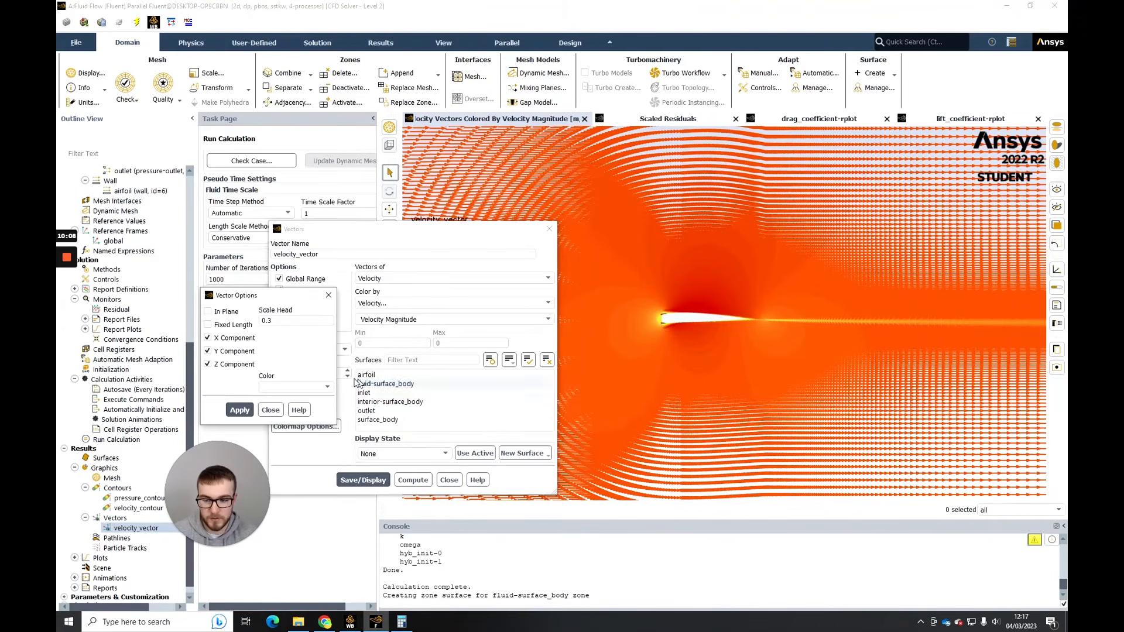
{"action": "left_click", "coordinate": [234, 325]}
{"action": "left_click", "coordinate": [240, 410]}
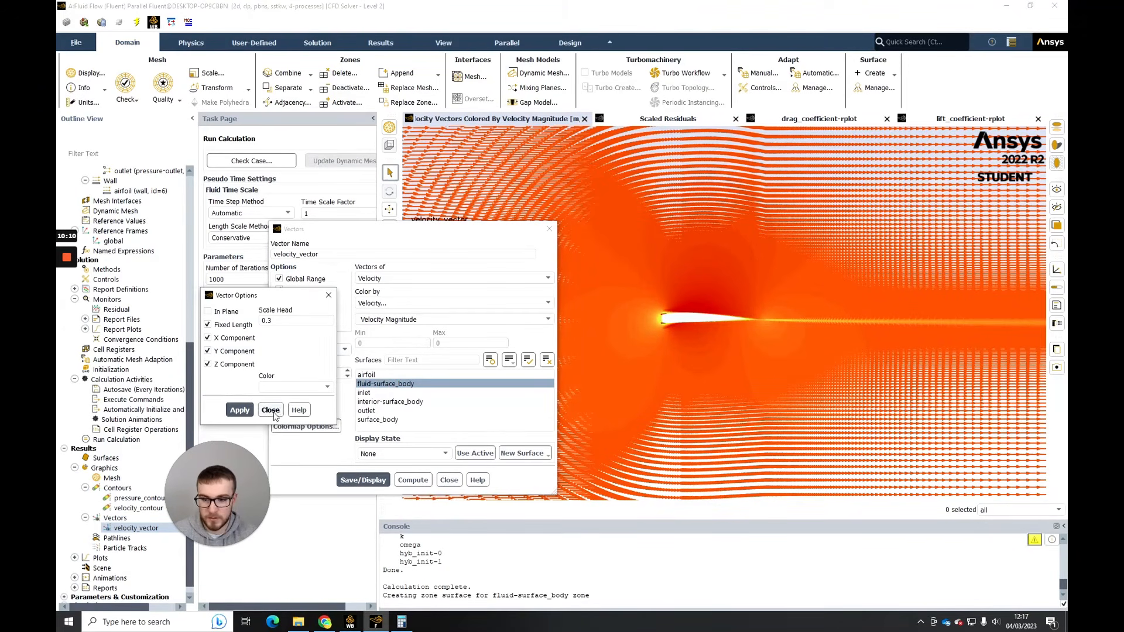
{"action": "left_click", "coordinate": [269, 409]}
{"action": "left_click", "coordinate": [382, 483]}
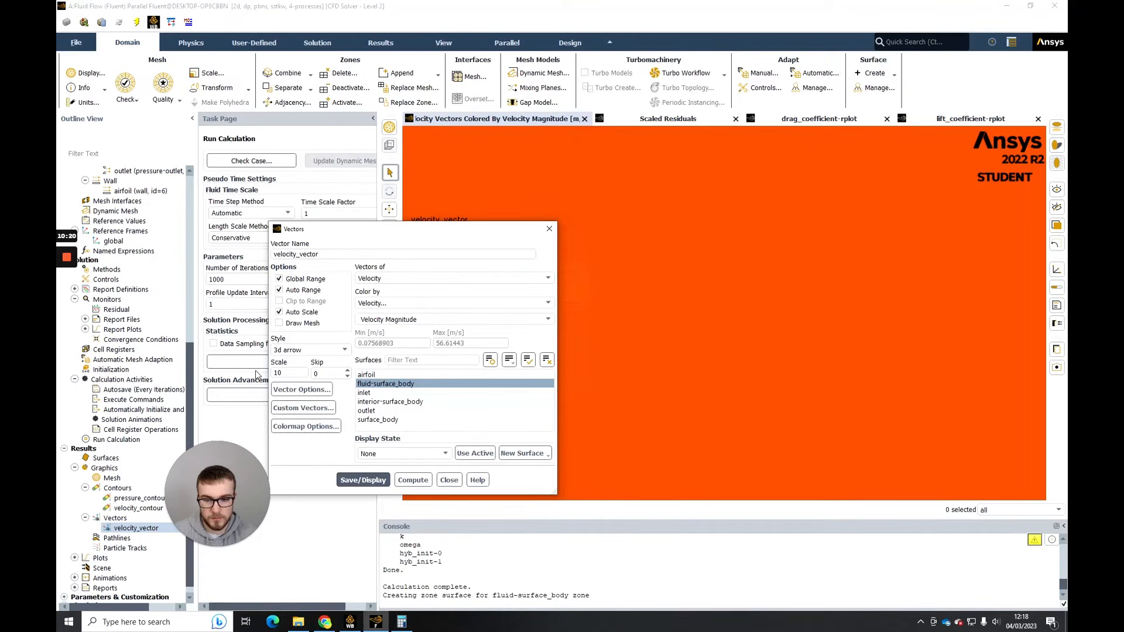
- Set the velocity_vector scale to 1 and redisplay the vectors
{"action": "double_click", "coordinate": [281, 373]}
{"action": "type", "text": "1"}
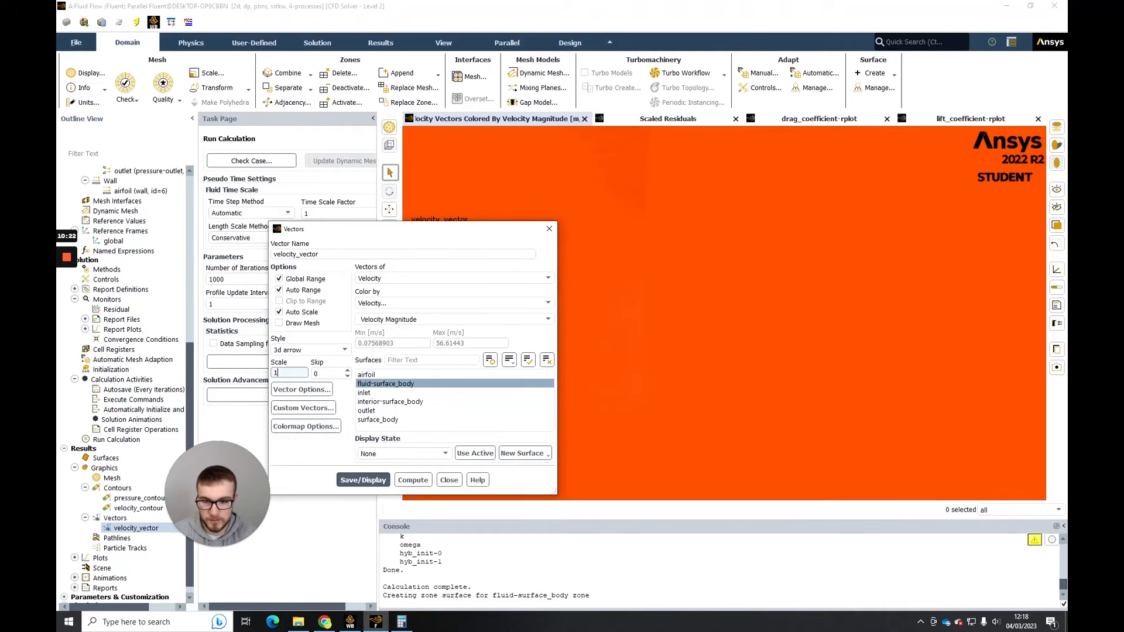
{"action": "left_click", "coordinate": [344, 481]}
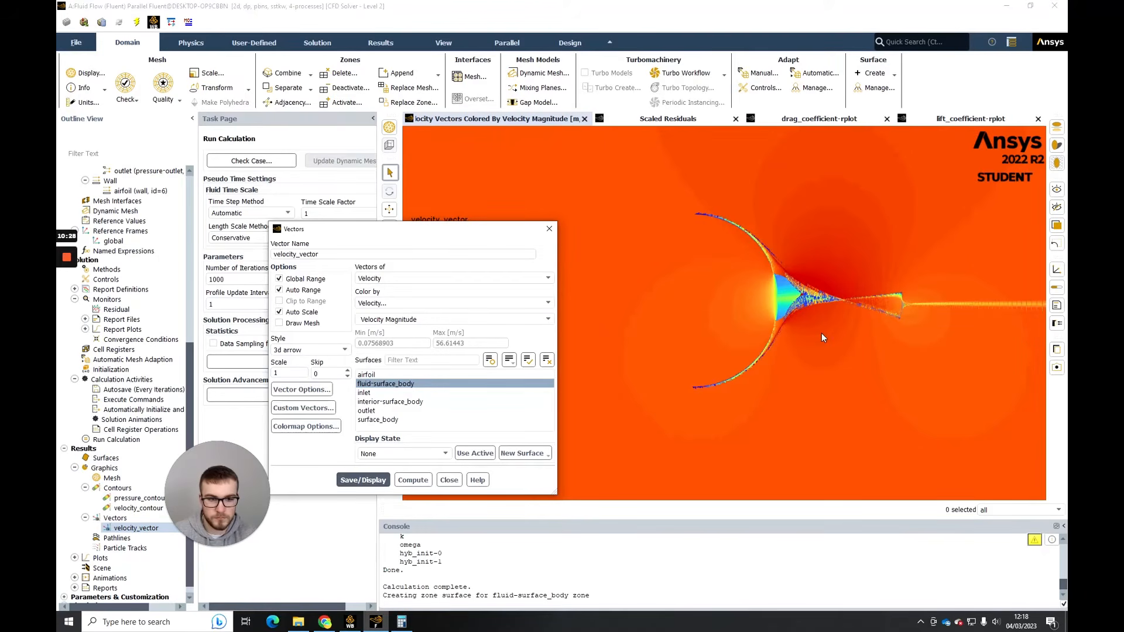
{"action": "scroll", "coordinate": [820, 337], "scroll_direction": "up", "scroll_amount": 2}
- Set the velocity_vector scale to 0.1, reapply the fixed-length vector options, and redisplay the vectors
{"action": "double_click", "coordinate": [286, 373]}
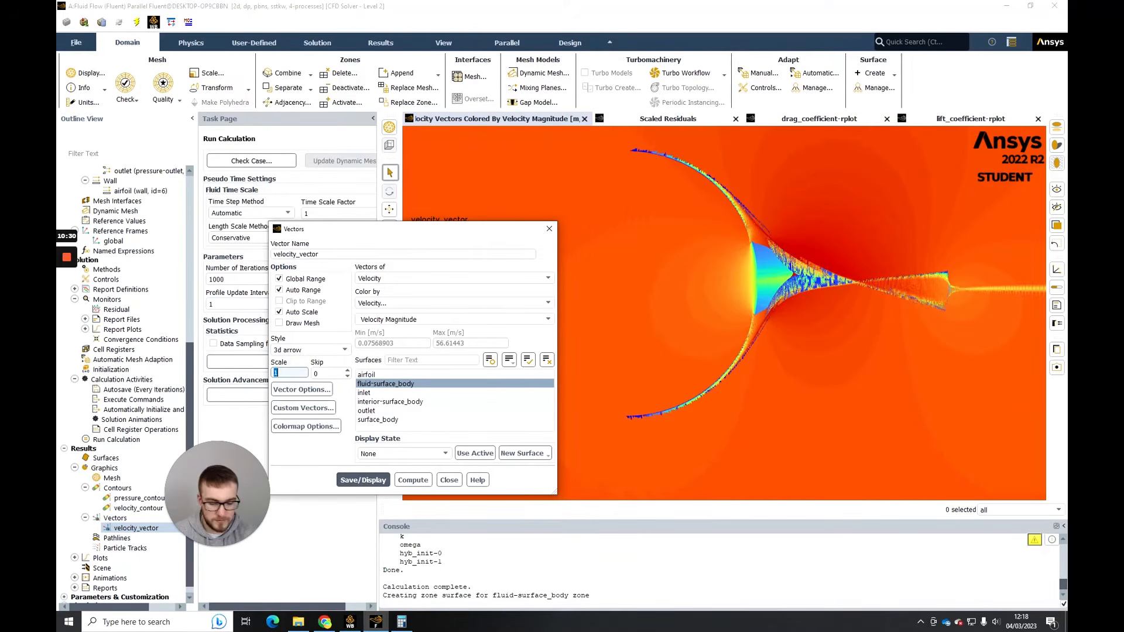
{"action": "type", "text": "0.1"}
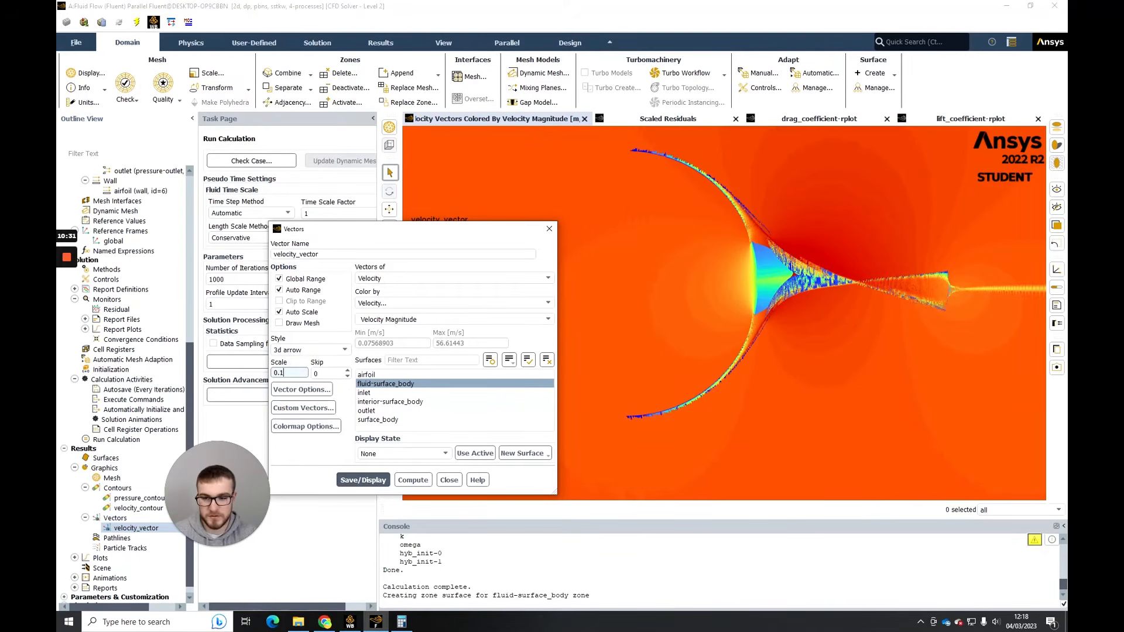
{"action": "left_click", "coordinate": [302, 390]}
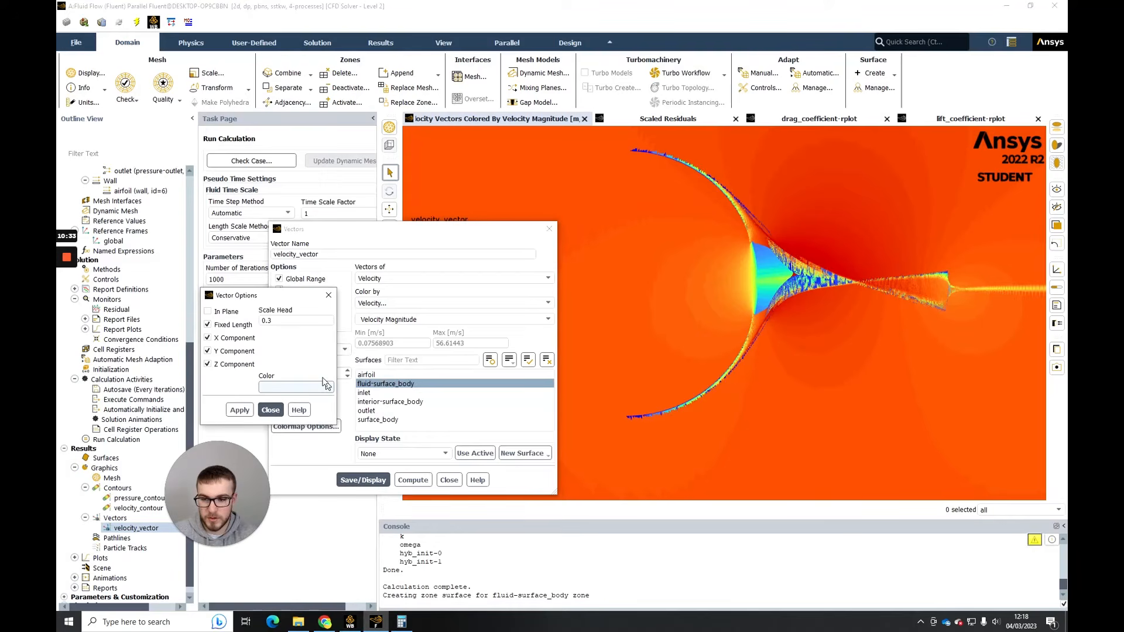
{"action": "left_click", "coordinate": [246, 411]}
{"action": "left_click", "coordinate": [270, 410]}
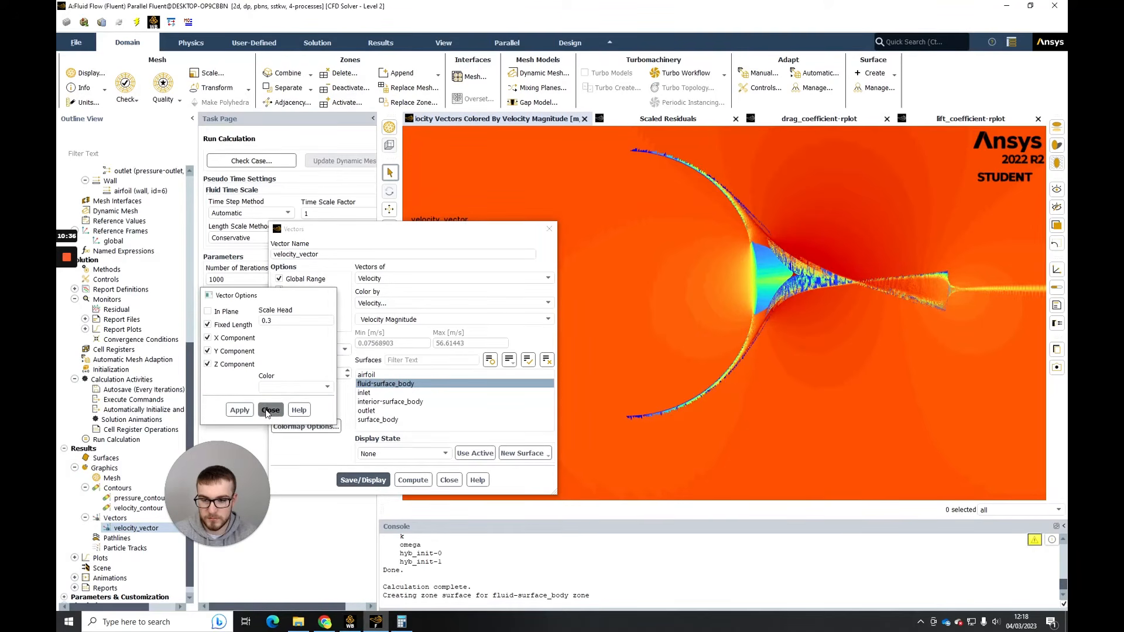
{"action": "left_click", "coordinate": [384, 481]}
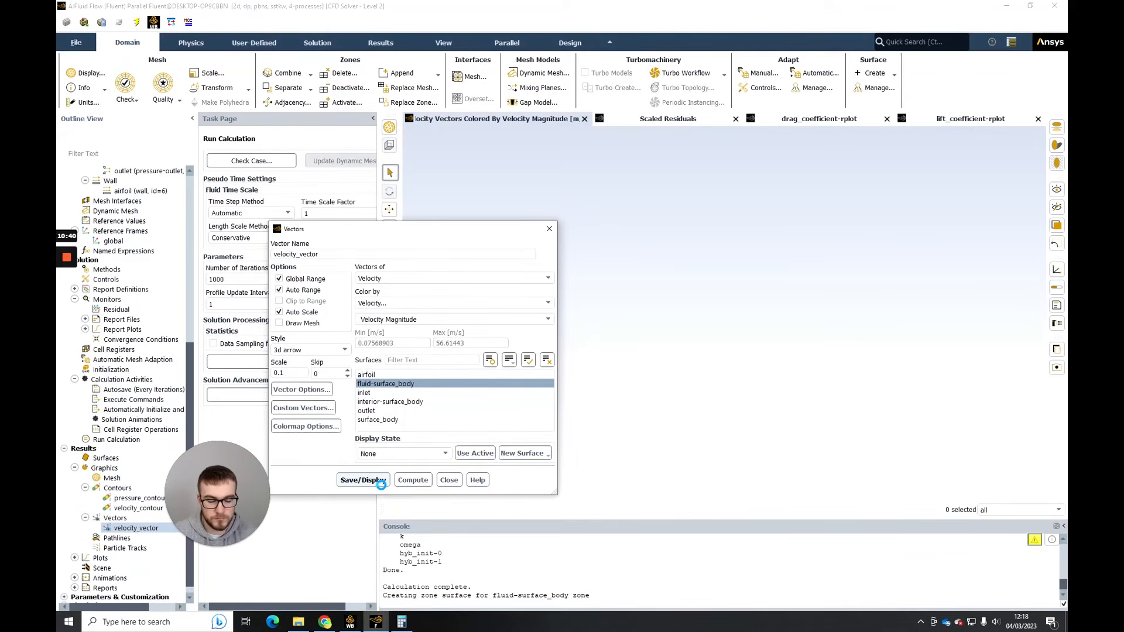
- Reduce the velocity_vector scale to 0.05 and redisplay the vectors
{"action": "left_click", "coordinate": [299, 373]}
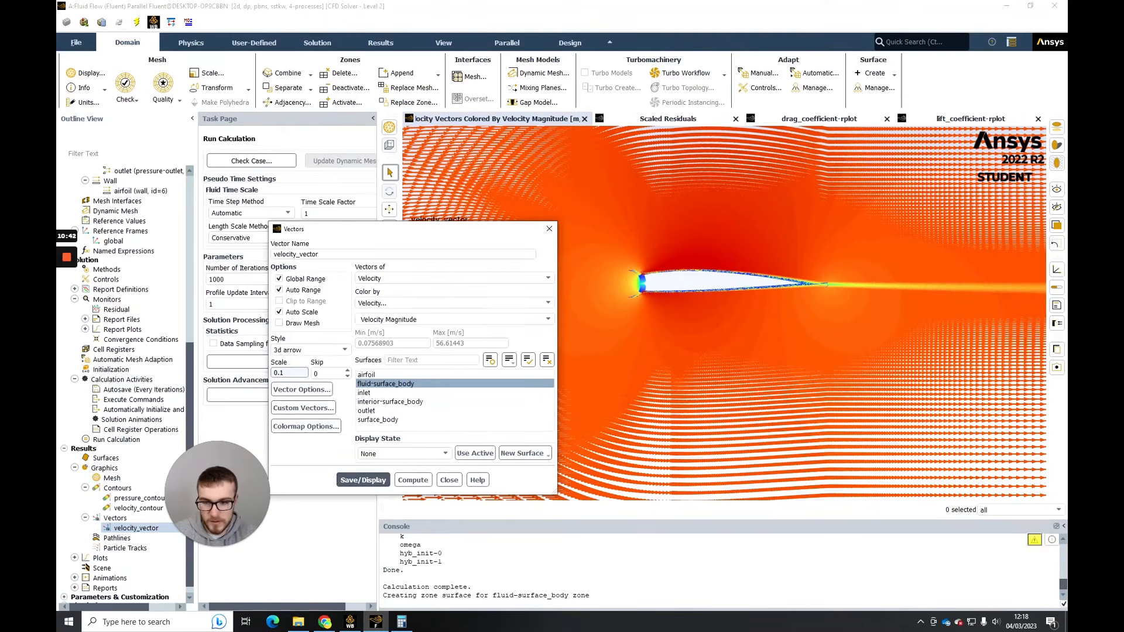
{"action": "key", "text": "BackSpace"}
{"action": "type", "text": "05"}
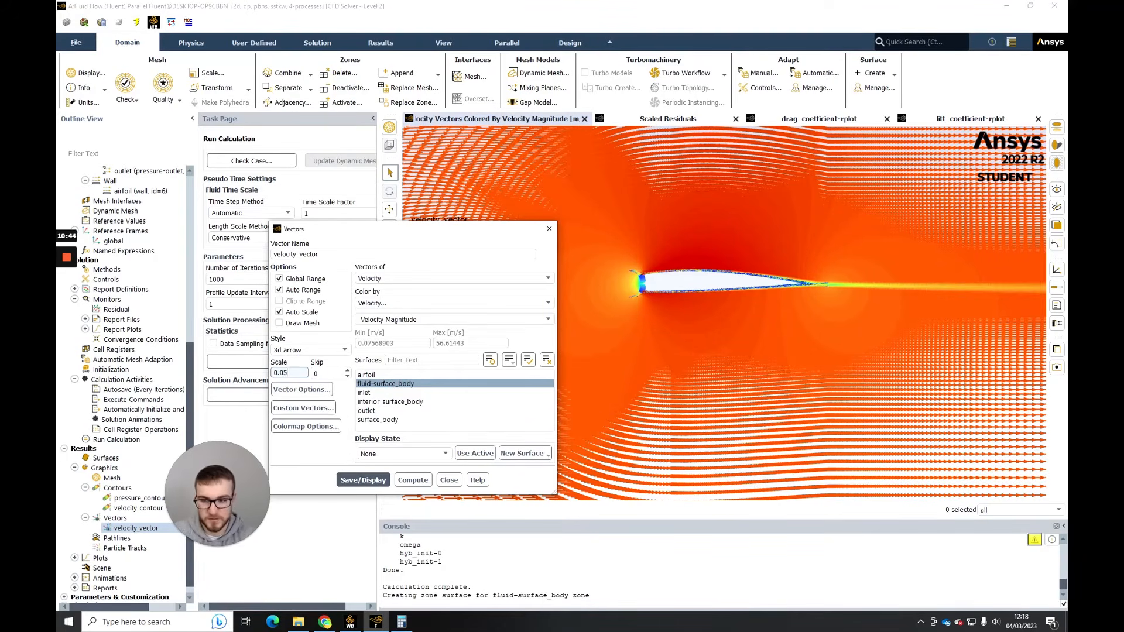
{"action": "left_click", "coordinate": [362, 477]}
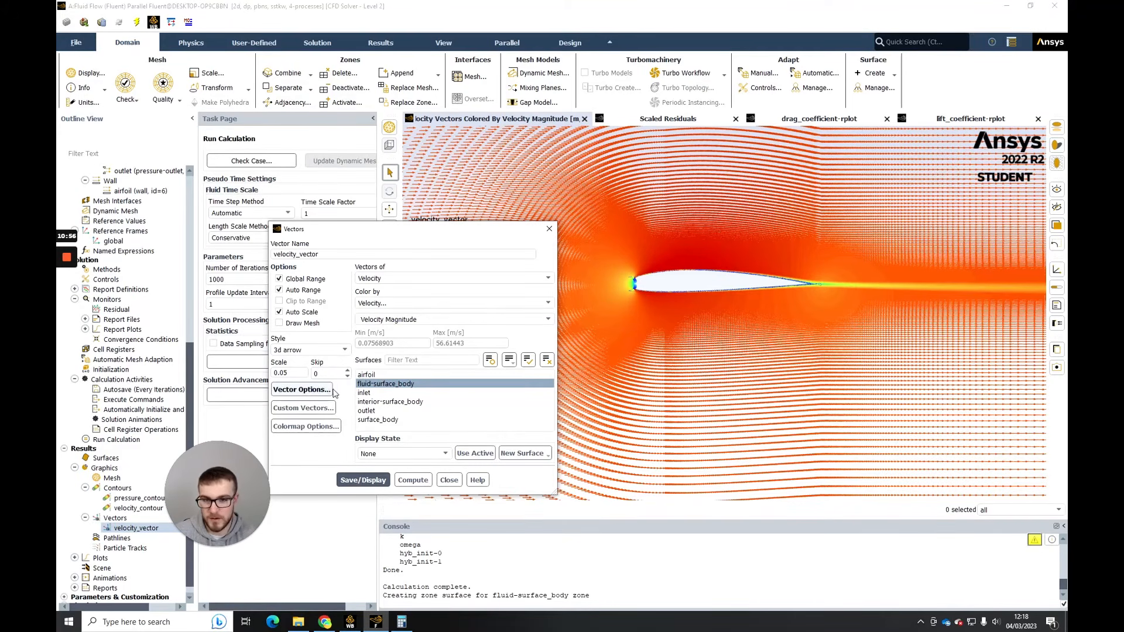
- Set the velocity_vector scale to 0.01 and save and display the vectors
{"action": "left_click", "coordinate": [287, 373]}
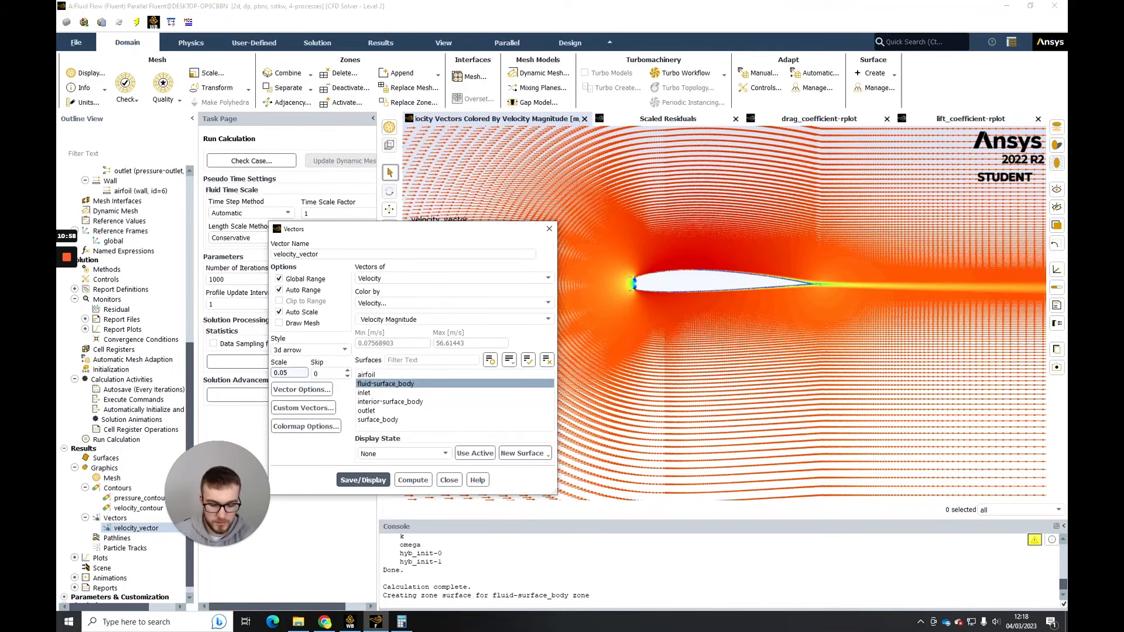
{"action": "type", "text": "1"}
{"action": "left_click", "coordinate": [362, 480]}
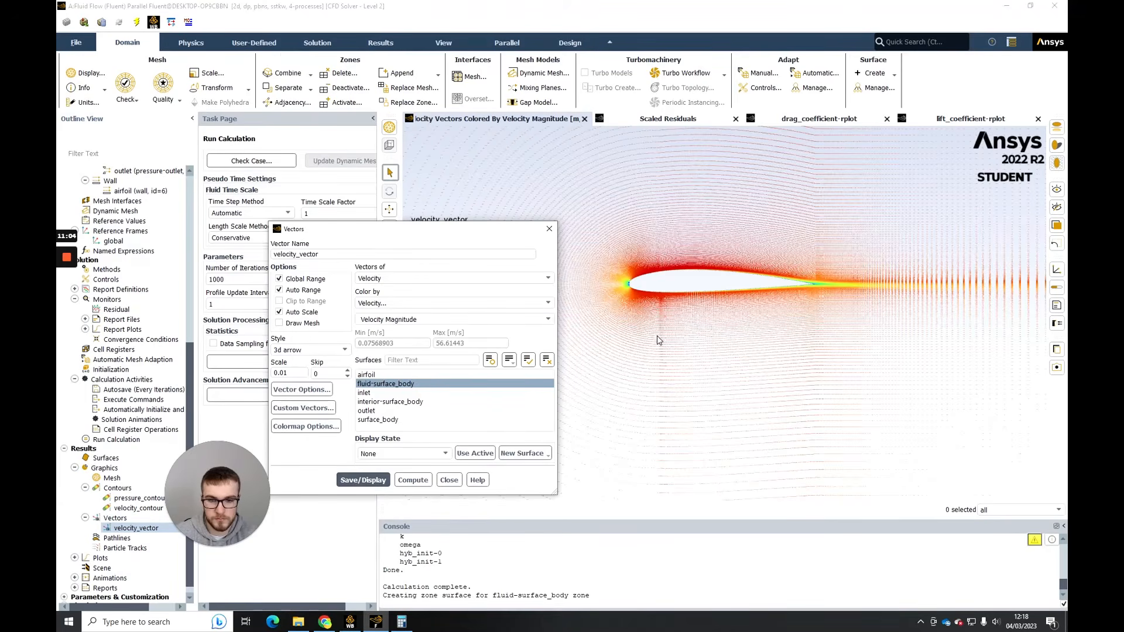
- Examine the velocity vectors along the airfoil's lower surface and around its leading edge
{"action": "scroll", "coordinate": [696, 281], "scroll_direction": "up", "scroll_amount": 10}
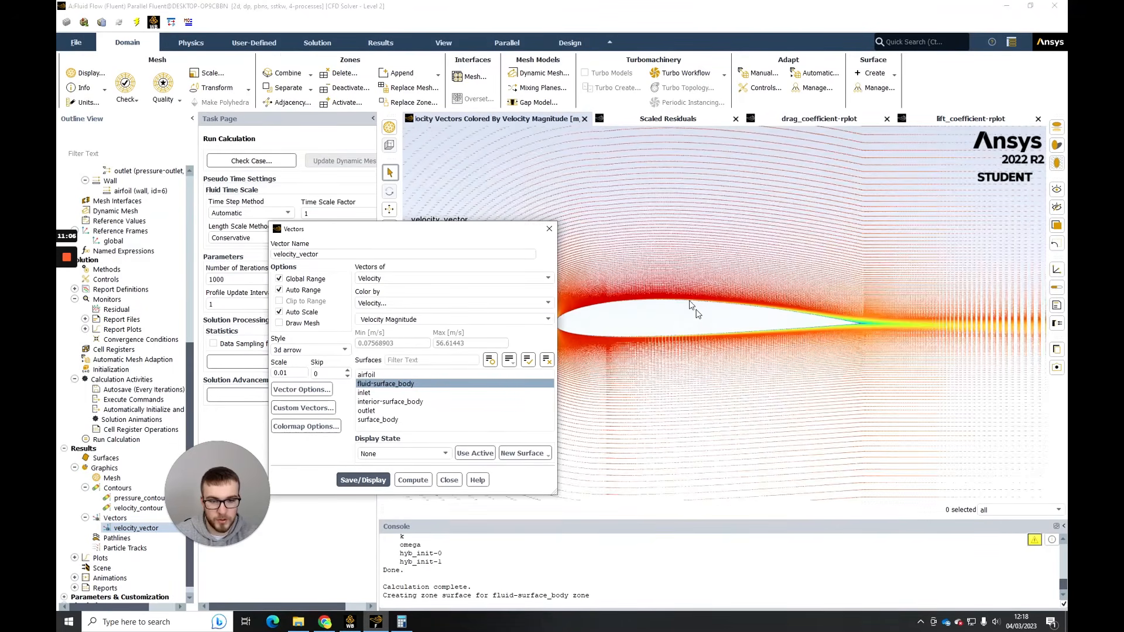
{"action": "scroll", "coordinate": [722, 278], "scroll_direction": "up", "scroll_amount": 8}
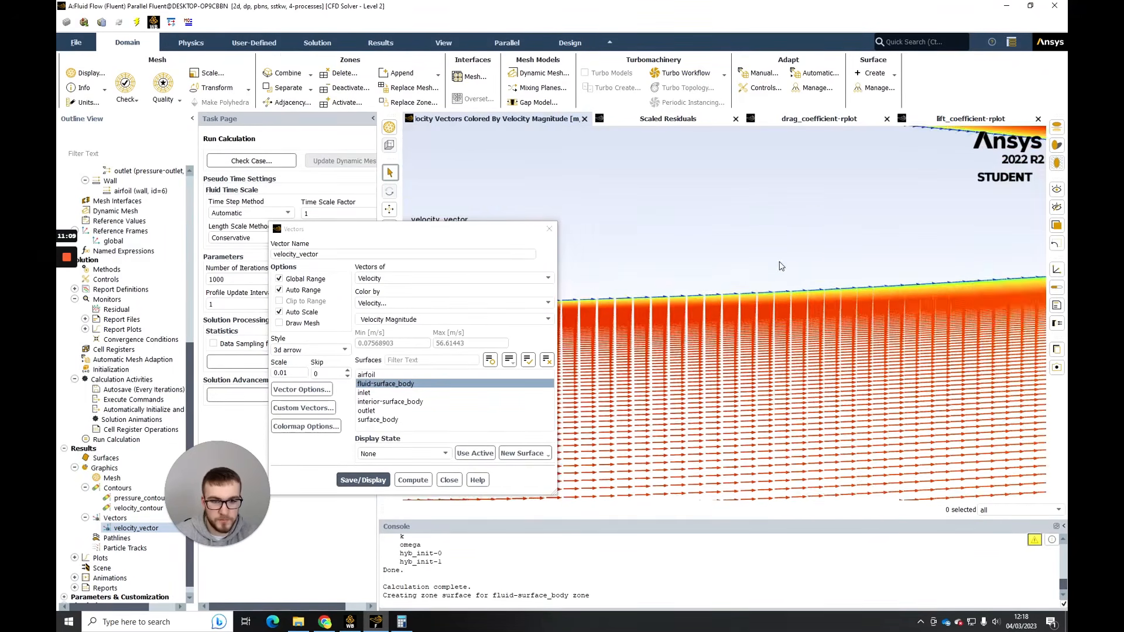
{"action": "scroll", "coordinate": [780, 275], "scroll_direction": "down", "scroll_amount": 10}
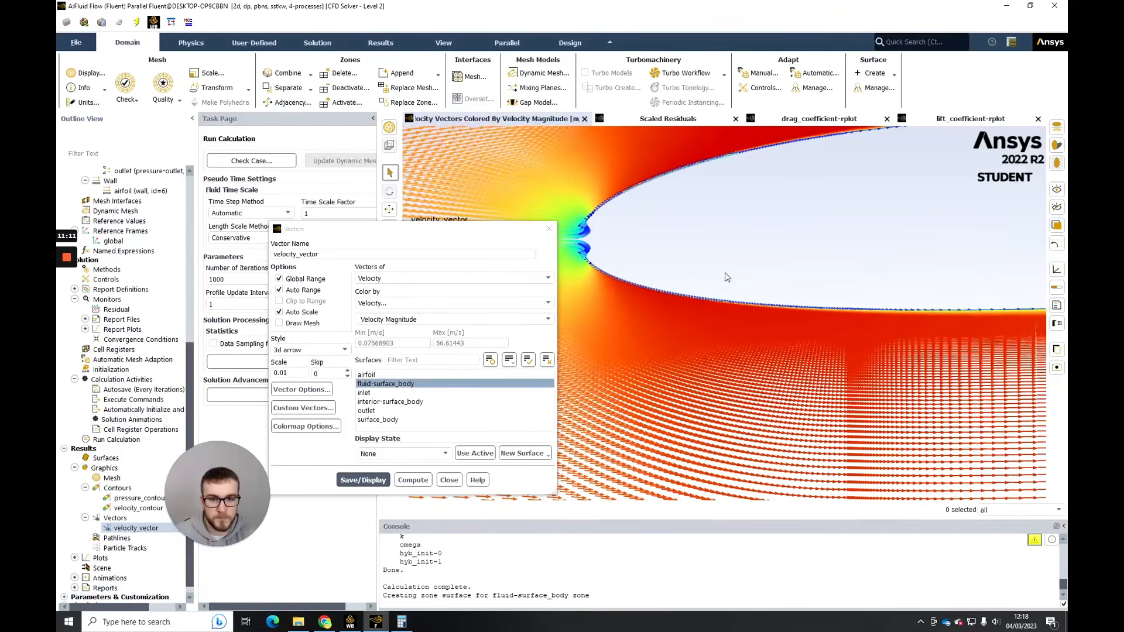
{"action": "left_click_drag", "start_coordinate": [495, 229], "coordinate": [343, 197]}
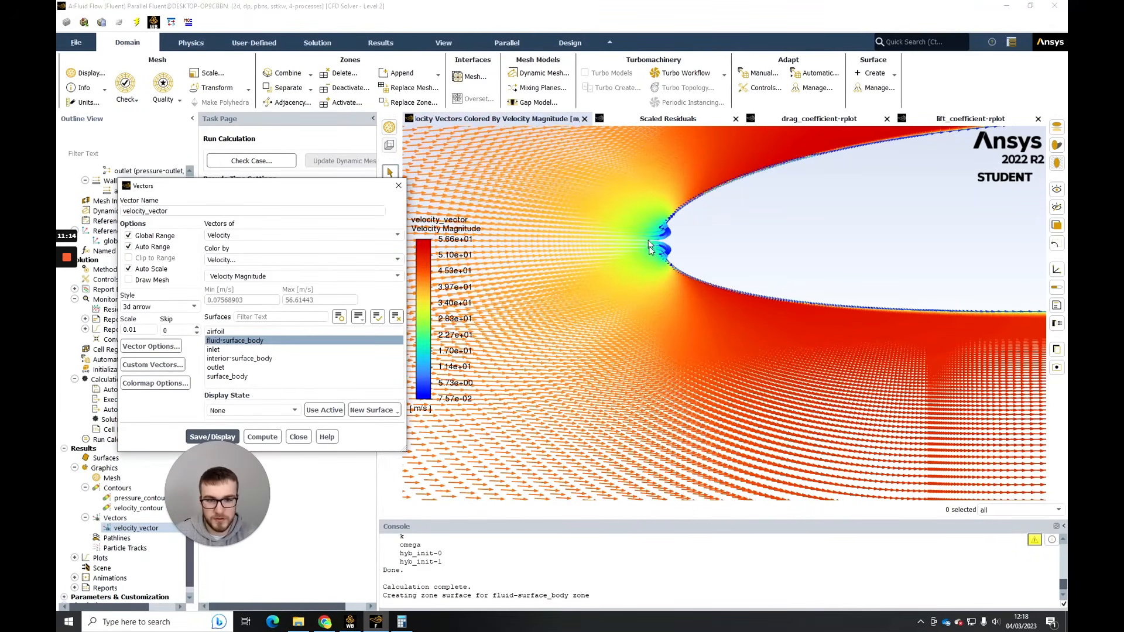
{"action": "scroll", "coordinate": [684, 229], "scroll_direction": "up", "scroll_amount": 2}
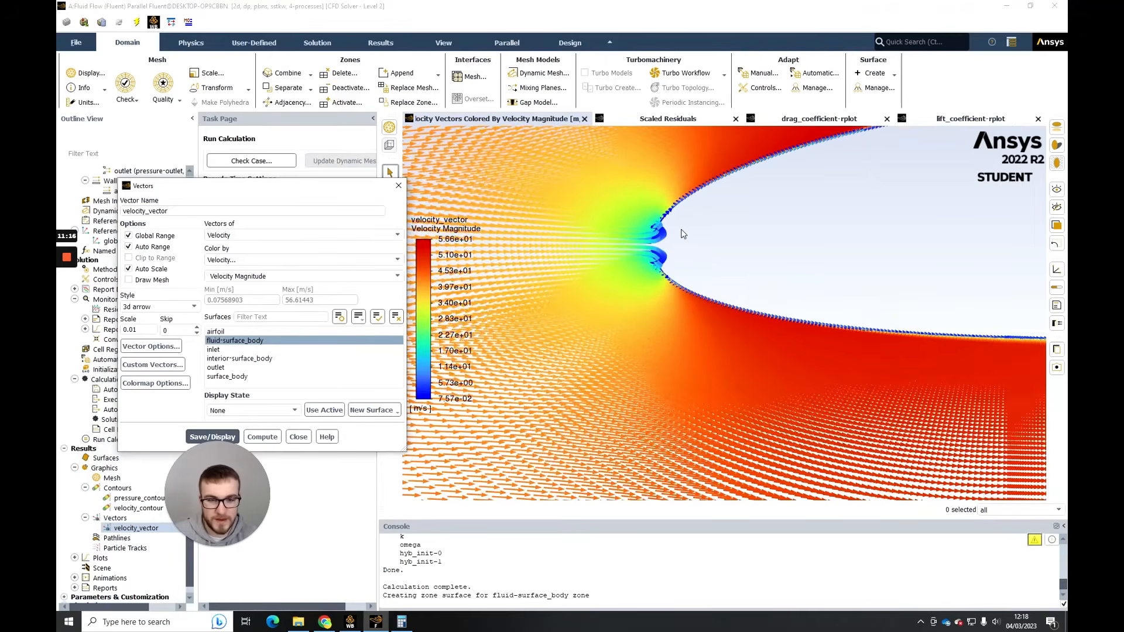
{"action": "scroll", "coordinate": [685, 229], "scroll_direction": "down", "scroll_amount": 3}
{"action": "middle_click_drag", "start_coordinate": [696, 187], "coordinate": [611, 281]}
{"action": "middle_click_drag", "start_coordinate": [760, 231], "coordinate": [655, 261]}
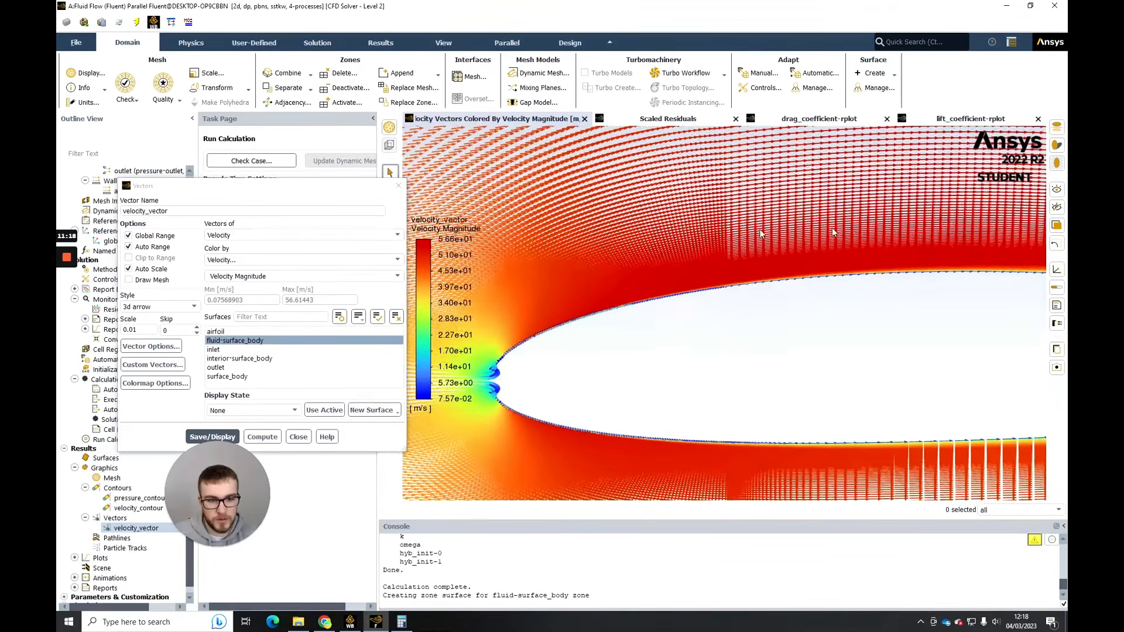
- Follow the velocity vectors along the upper surface to the trailing edge and wake, and inspect the flow around the whole airfoil
{"action": "middle_click_drag", "start_coordinate": [829, 228], "coordinate": [665, 236]}
{"action": "middle_click_drag", "start_coordinate": [794, 277], "coordinate": [649, 279]}
{"action": "middle_click_drag", "start_coordinate": [752, 272], "coordinate": [691, 234]}
{"action": "middle_click_drag", "start_coordinate": [821, 240], "coordinate": [686, 261]}
{"action": "middle_click_drag", "start_coordinate": [865, 281], "coordinate": [625, 253]}
{"action": "middle_click_drag", "start_coordinate": [969, 286], "coordinate": [730, 261]}
{"action": "middle_click_drag", "start_coordinate": [871, 283], "coordinate": [739, 284]}
{"action": "middle_click_drag", "start_coordinate": [811, 283], "coordinate": [674, 293]}
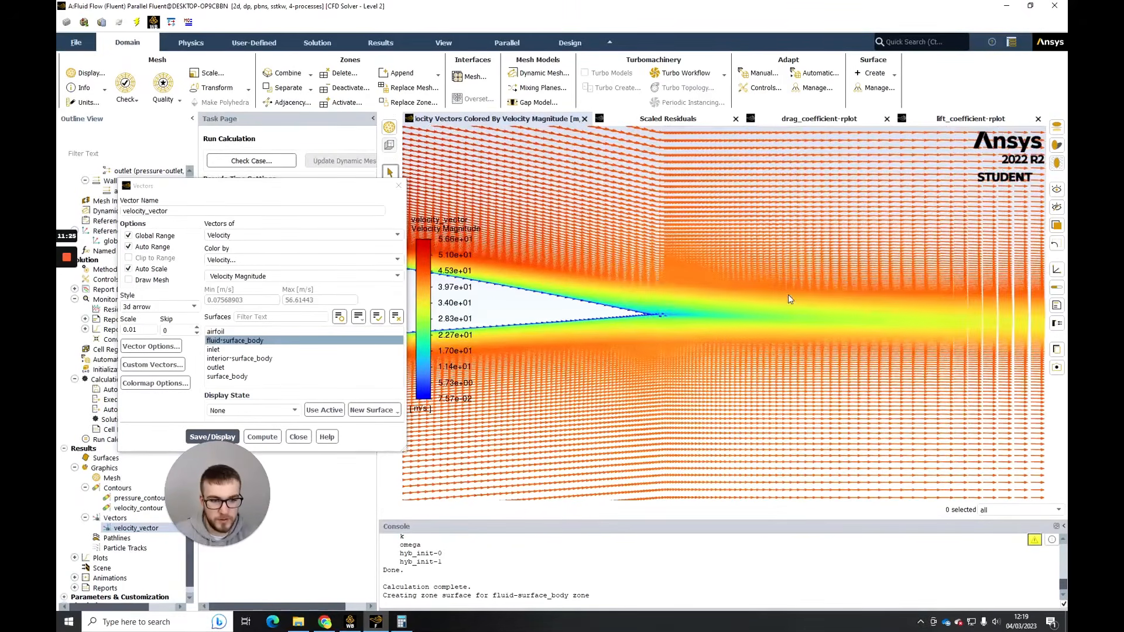
{"action": "middle_click_drag", "start_coordinate": [802, 297], "coordinate": [606, 285]}
{"action": "middle_click_drag", "start_coordinate": [787, 295], "coordinate": [692, 292]}
{"action": "scroll", "coordinate": [736, 289], "scroll_direction": "up", "scroll_amount": 5}
{"action": "scroll", "coordinate": [735, 289], "scroll_direction": "down", "scroll_amount": 5}
{"action": "scroll", "coordinate": [685, 296], "scroll_direction": "down", "scroll_amount": 5}
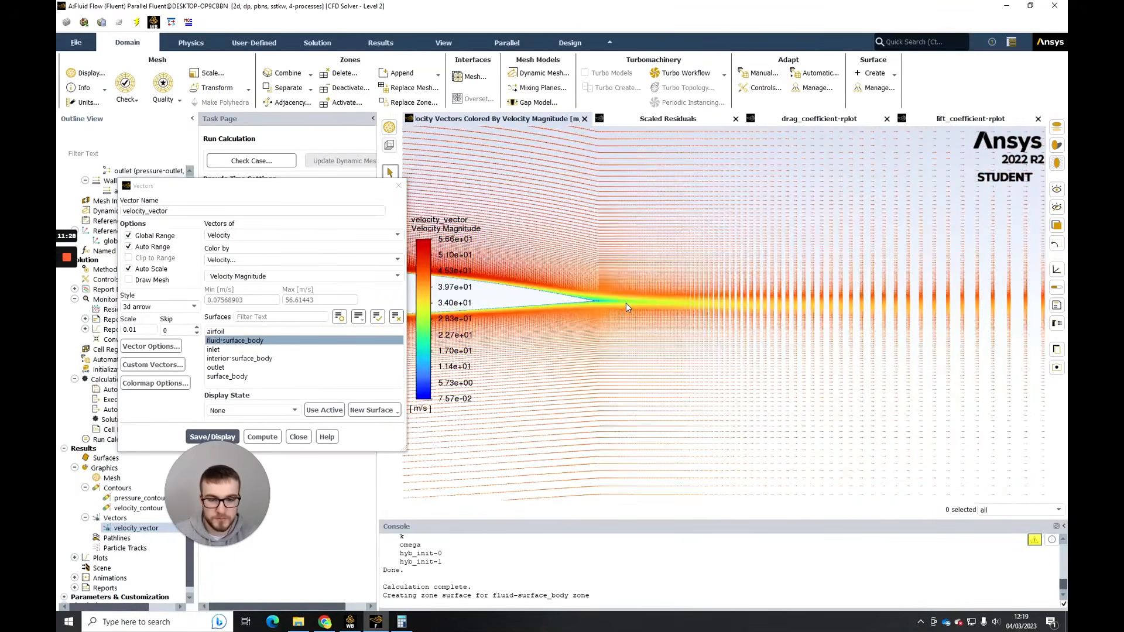
{"action": "middle_click_drag", "start_coordinate": [626, 303], "coordinate": [897, 277]}
{"action": "left_click_drag", "start_coordinate": [898, 278], "coordinate": [952, 272]}
{"action": "scroll", "coordinate": [732, 276], "scroll_direction": "down", "scroll_amount": 5}
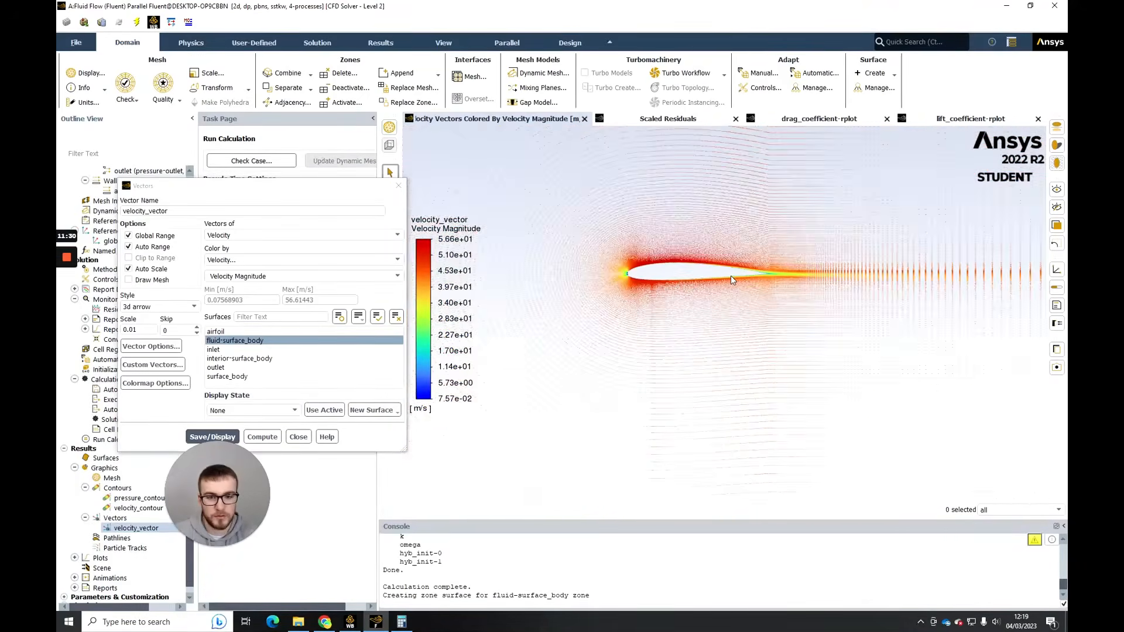
{"action": "left_click_drag", "start_coordinate": [731, 275], "coordinate": [756, 279]}
{"action": "scroll", "coordinate": [751, 280], "scroll_direction": "up", "scroll_amount": 2}
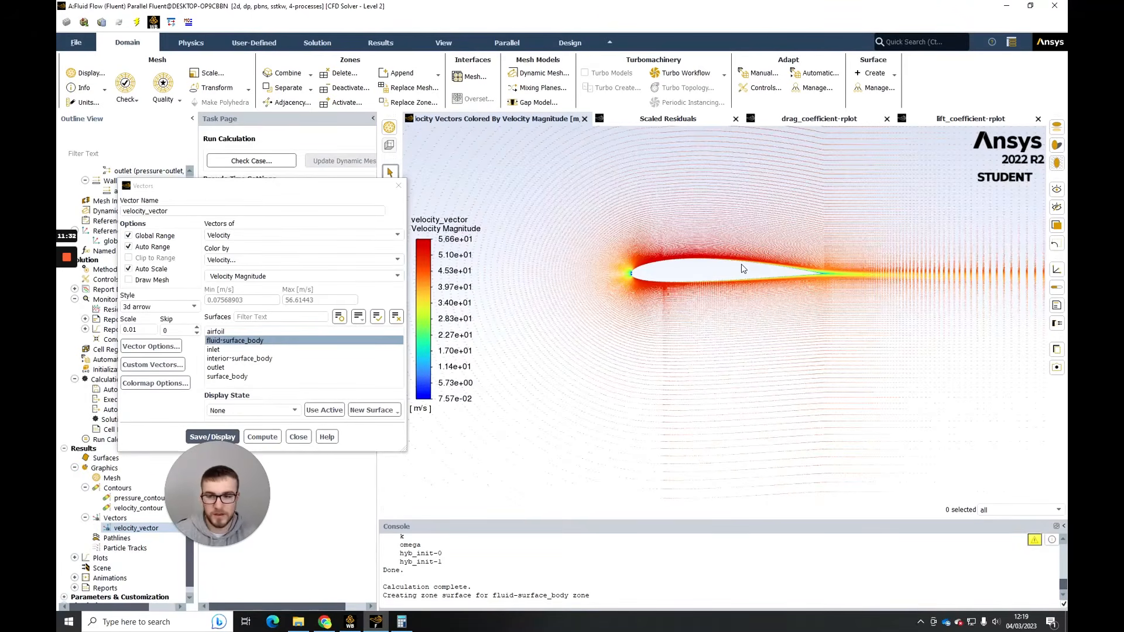
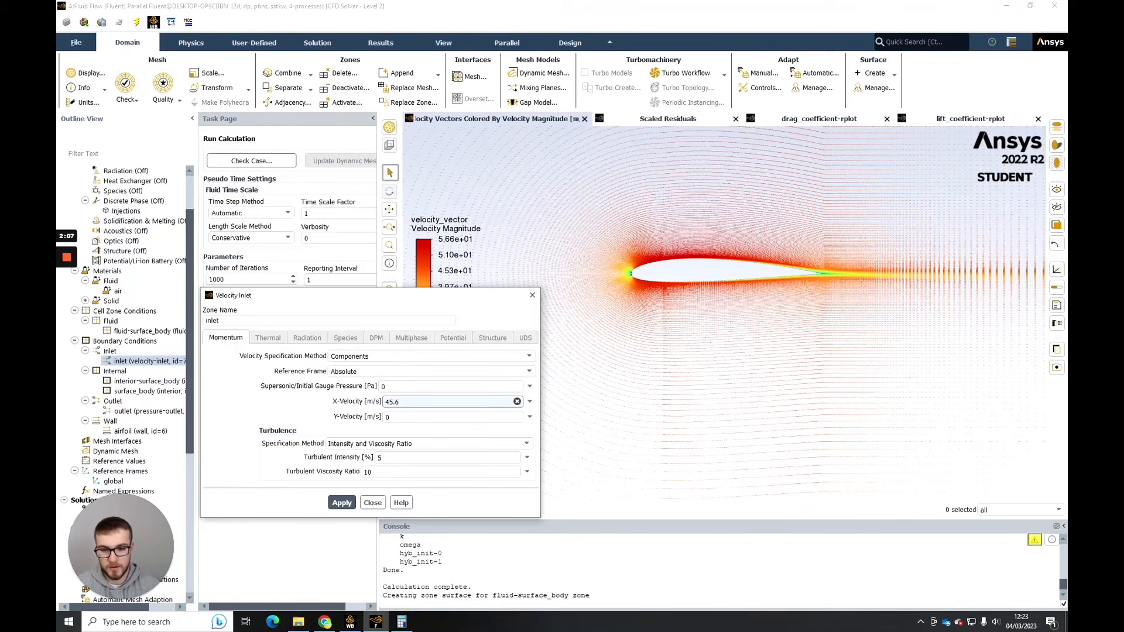
- Set the velocity inlet's X-velocity to 45.156 m/s and Y-velocity to 6.346 m/s
{"action": "key", "text": "BackSpace"}
{"action": "type", "text": "156"}
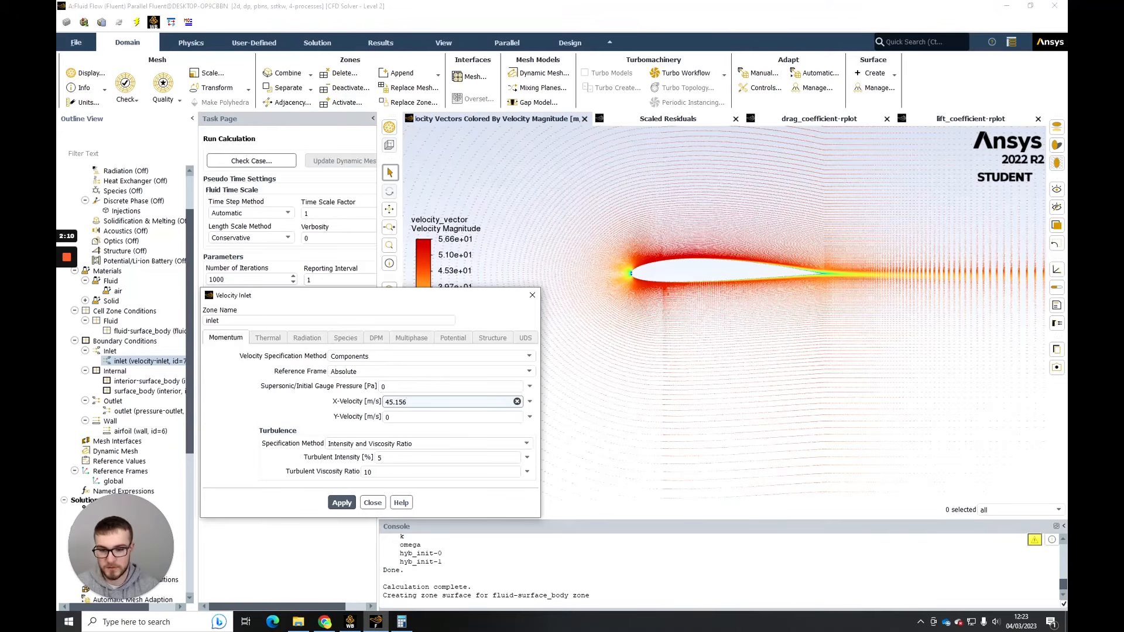
{"action": "left_click", "coordinate": [390, 417]}
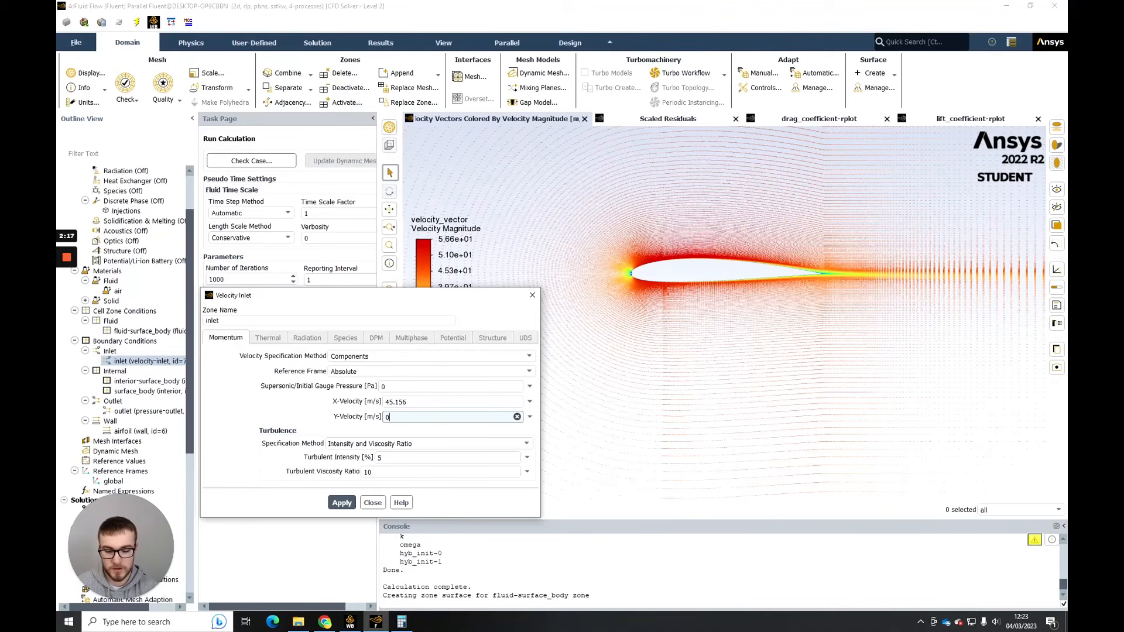
{"action": "key", "text": "BackSpace"}
{"action": "type", "text": "6.346"}
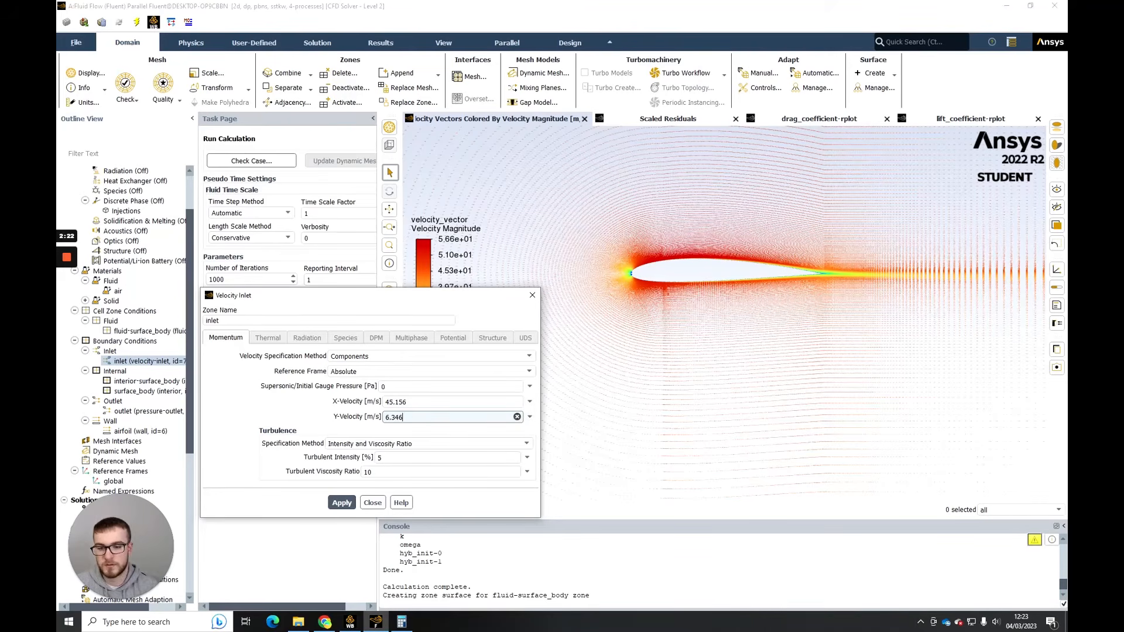
{"action": "left_click", "coordinate": [440, 402]}
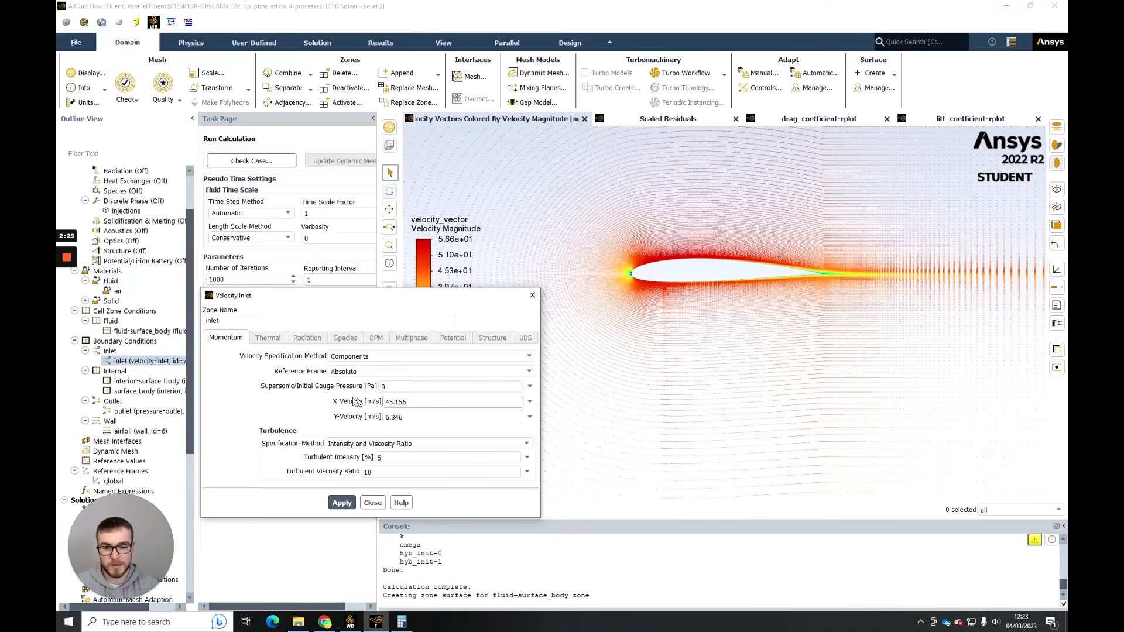
- Apply the inlet's velocity components and close its boundary condition settings
{"action": "left_click", "coordinate": [350, 501]}
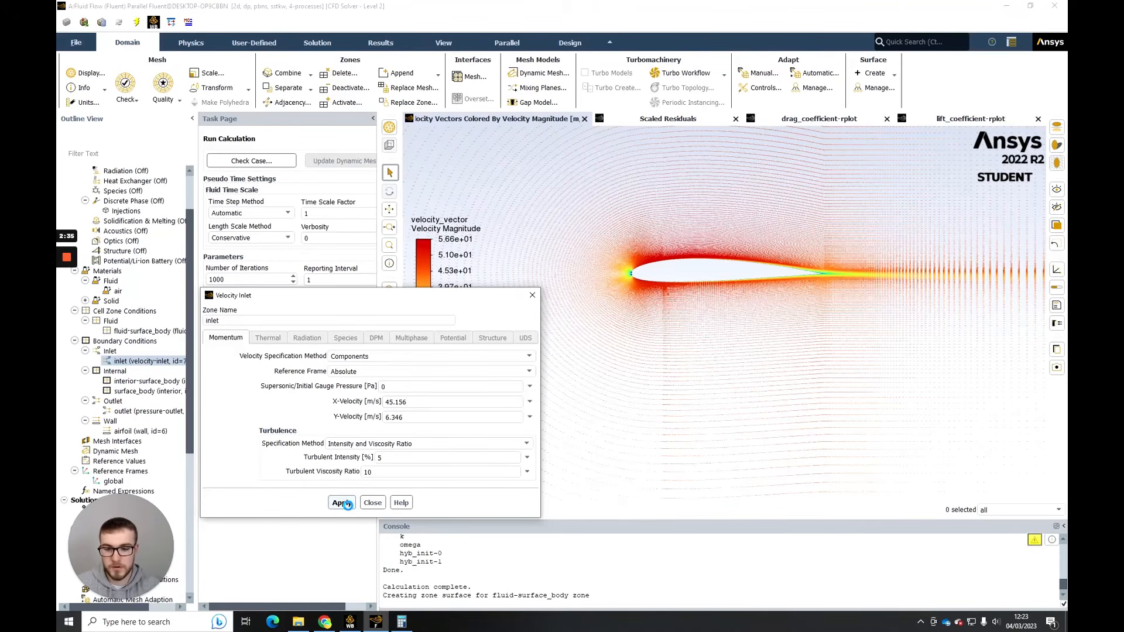
{"action": "left_click", "coordinate": [364, 504]}
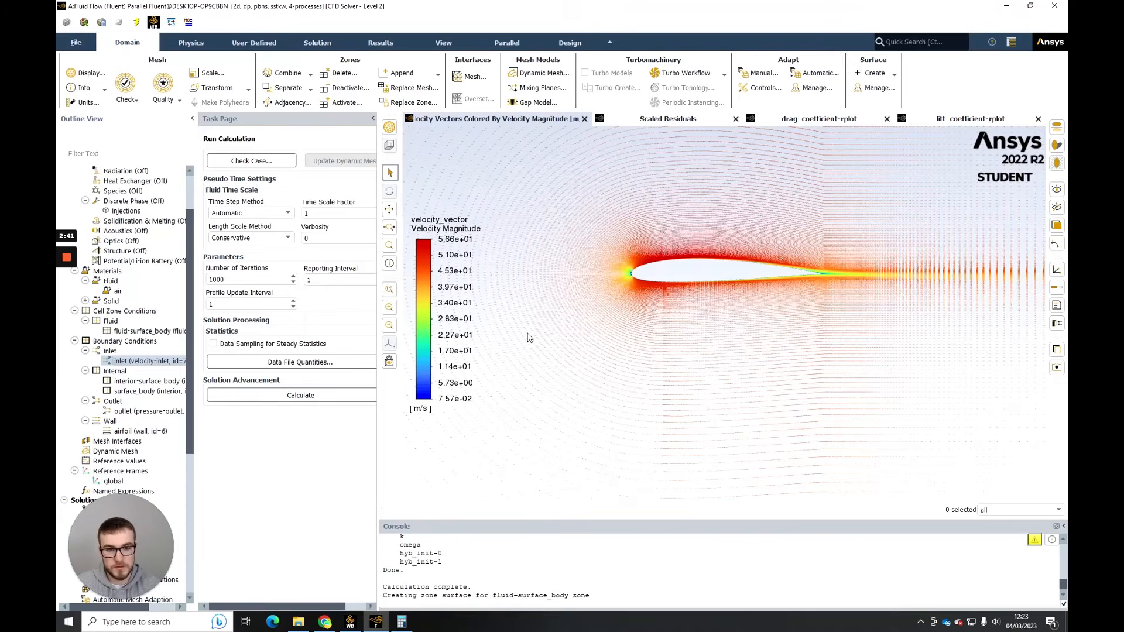
- Expand the report definitions in the model tree to reach the lift and drag coefficient reports
{"action": "scroll", "coordinate": [119, 410], "scroll_direction": "down", "scroll_amount": 2}
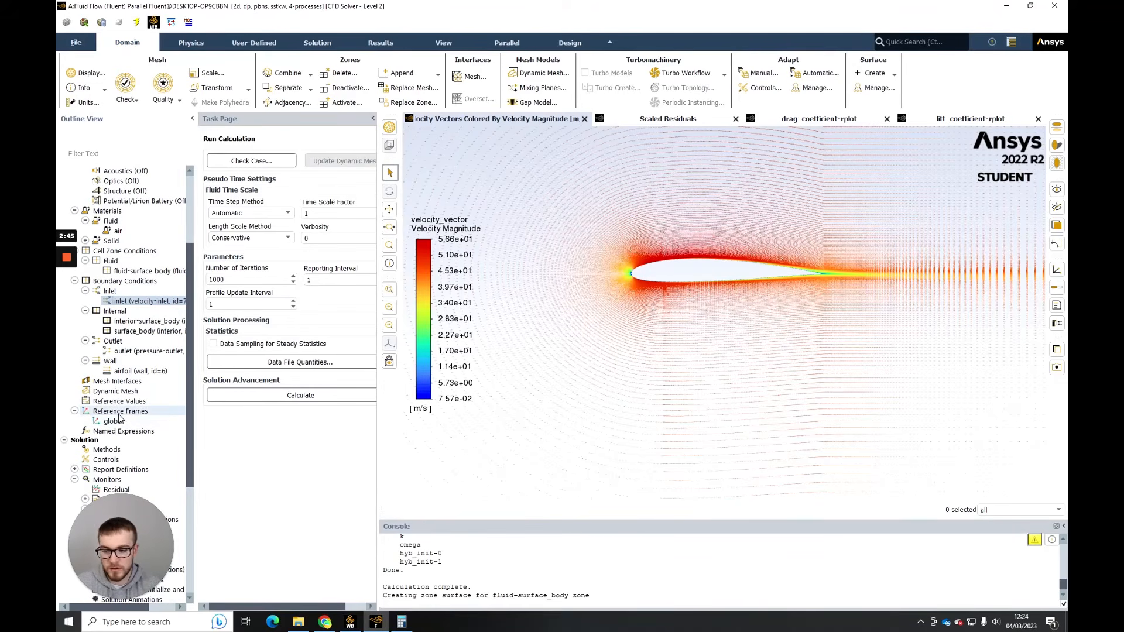
{"action": "scroll", "coordinate": [100, 413], "scroll_direction": "down", "scroll_amount": 3}
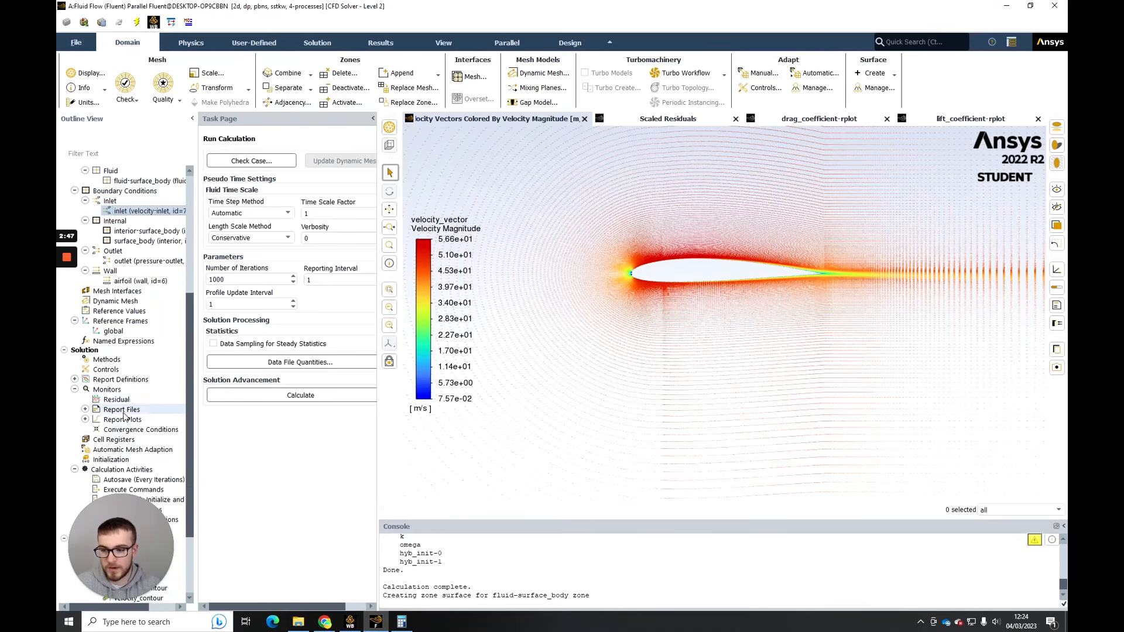
{"action": "left_click", "coordinate": [85, 410]}
{"action": "left_click", "coordinate": [99, 402]}
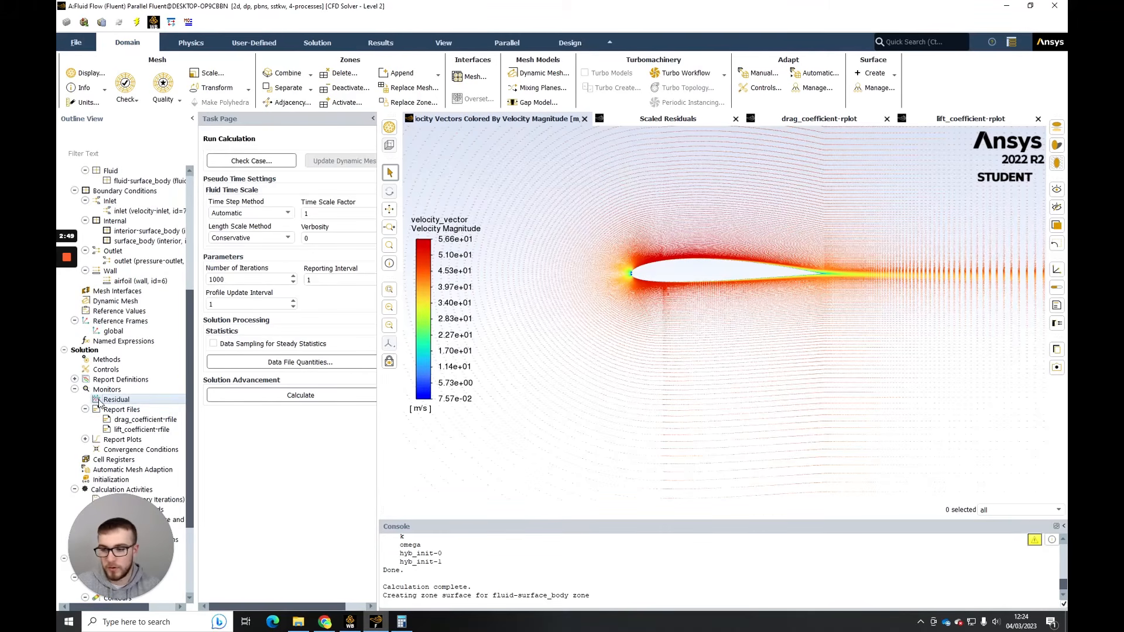
{"action": "left_click", "coordinate": [75, 379]}
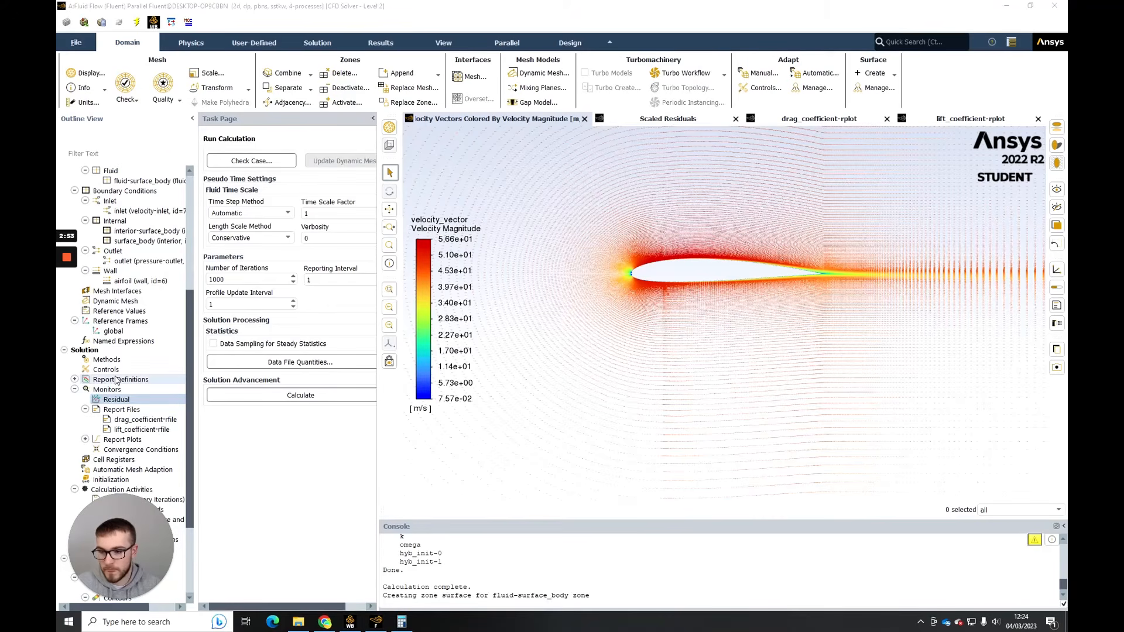
{"action": "double_click", "coordinate": [114, 380]}
{"action": "left_click", "coordinate": [131, 390]}
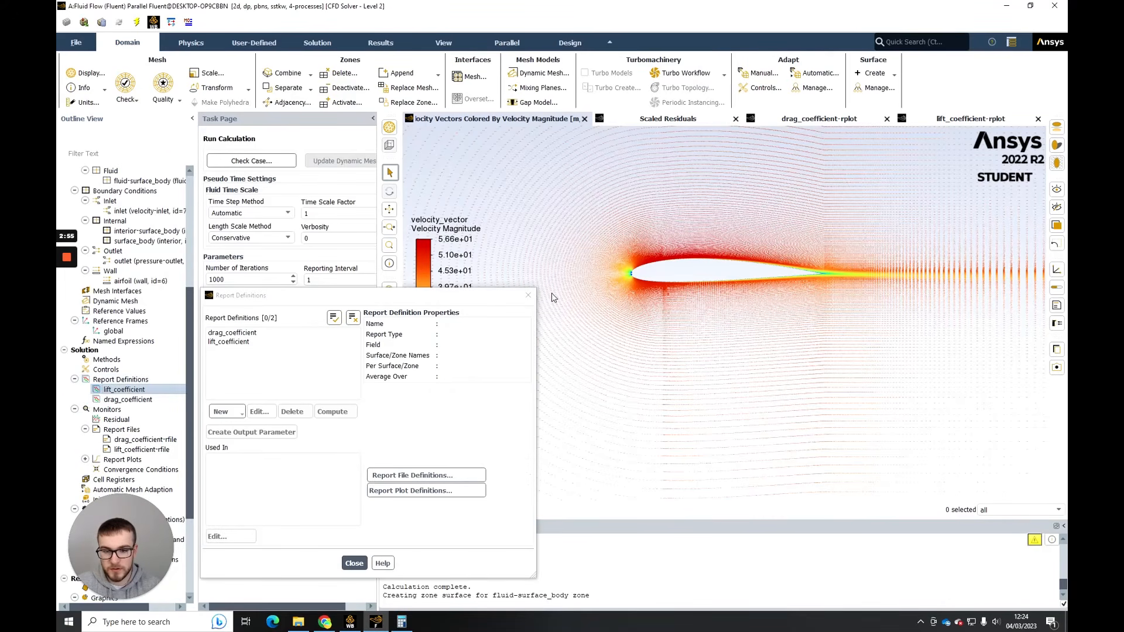
{"action": "left_click", "coordinate": [528, 297]}
- Set the force vector of the drag_coefficient report to X 0.99 and Y 0.139
{"action": "right_click", "coordinate": [135, 388]}
{"action": "left_click", "coordinate": [120, 400]}
{"action": "right_click", "coordinate": [120, 399]}
{"action": "left_click", "coordinate": [140, 403]}
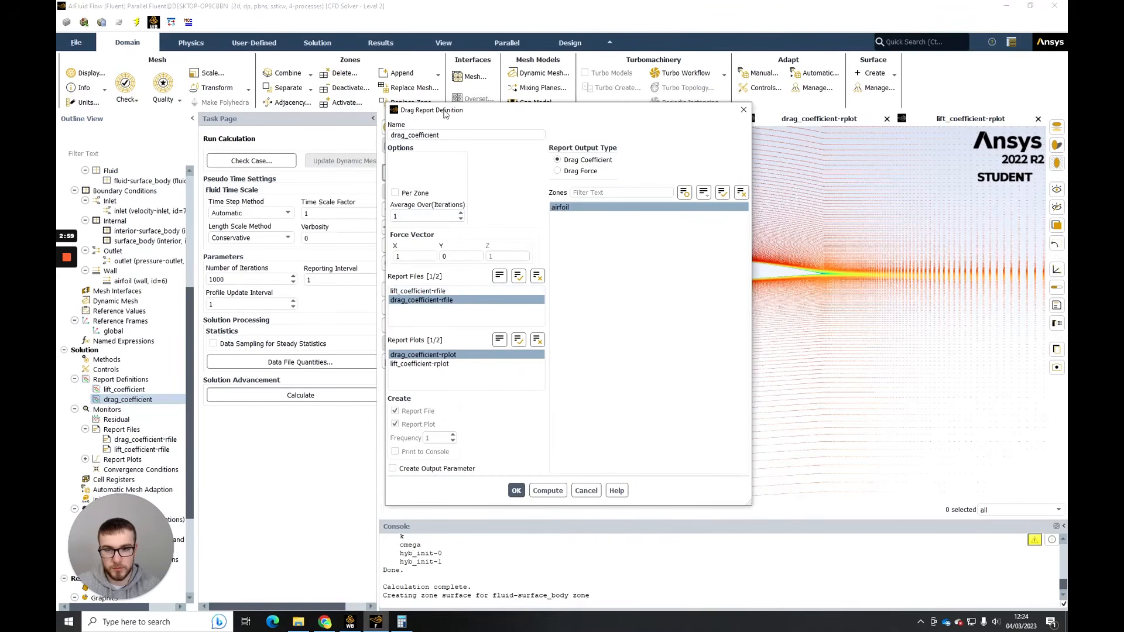
{"action": "left_click_drag", "start_coordinate": [445, 111], "coordinate": [730, 201]}
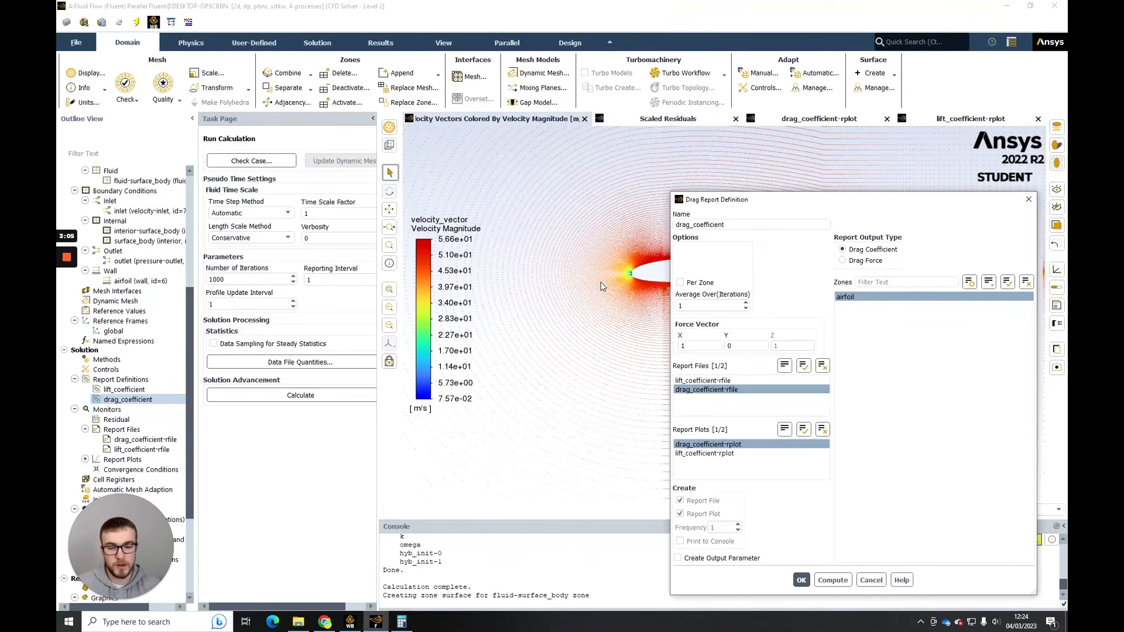
{"action": "double_click", "coordinate": [691, 347]}
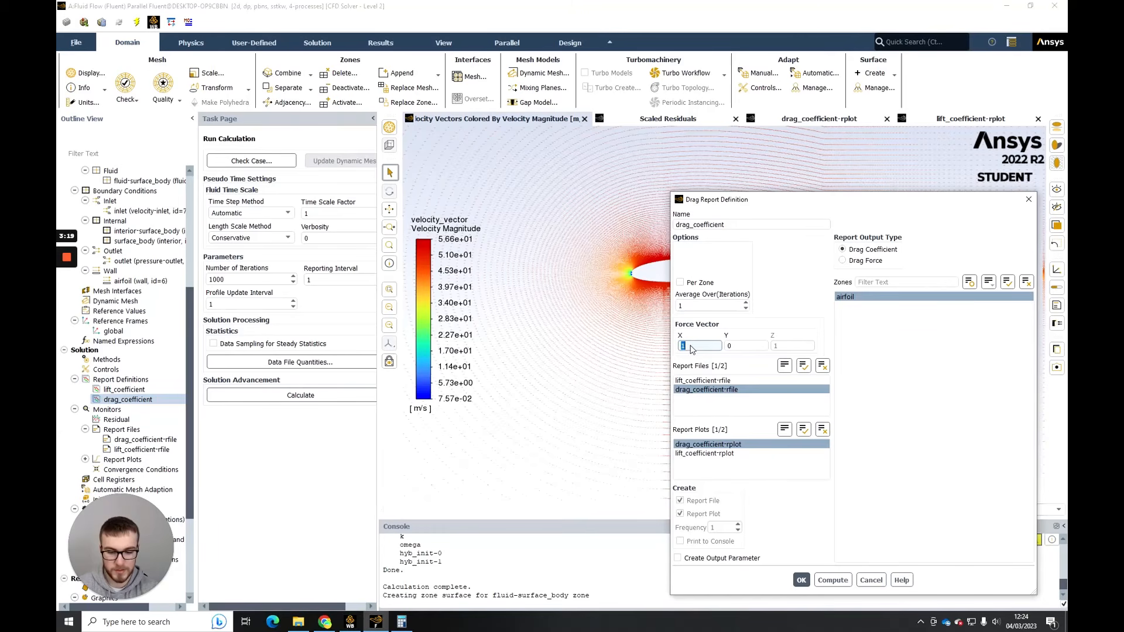
{"action": "type", "text": "0.99"}
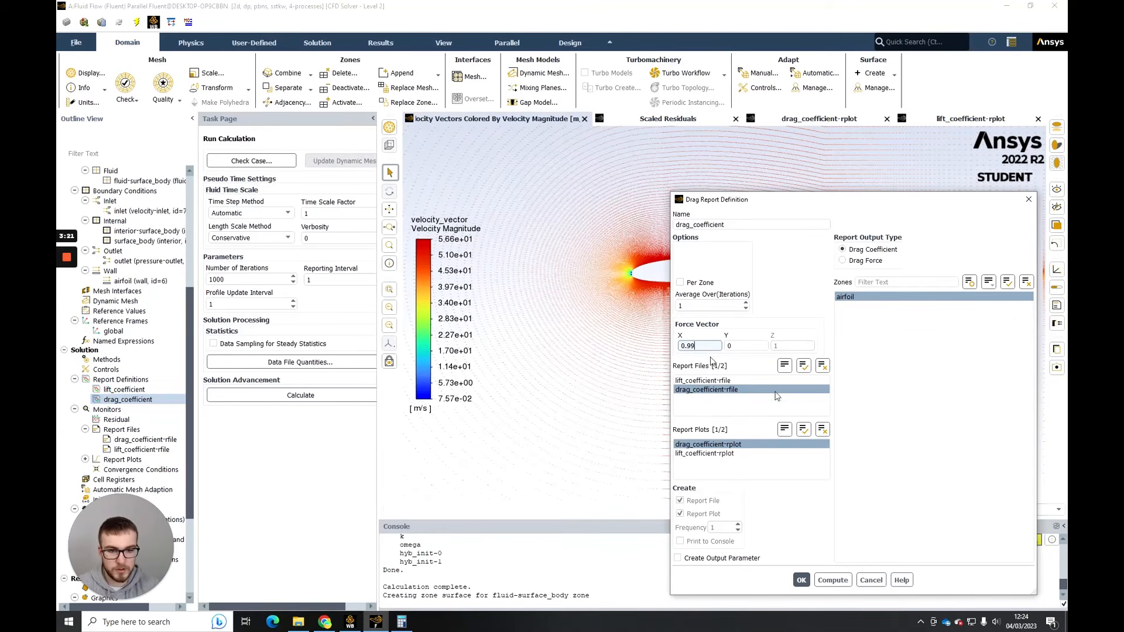
{"action": "left_click", "coordinate": [745, 346]}
{"action": "double_click", "coordinate": [745, 346]}
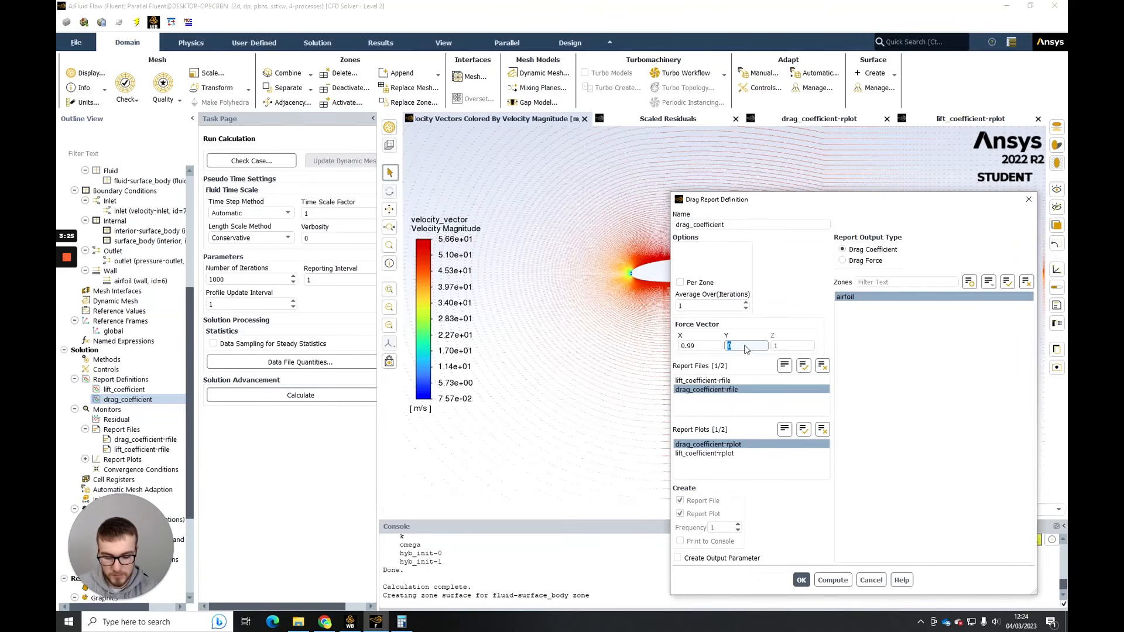
{"action": "type", "text": "0."}
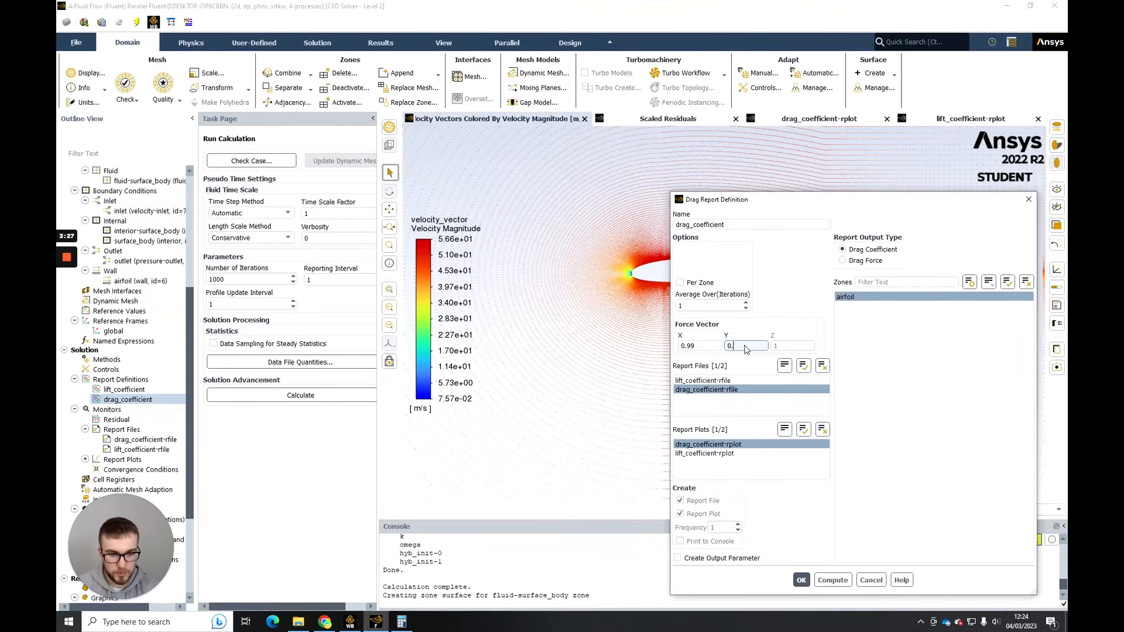
{"action": "type", "text": "139"}
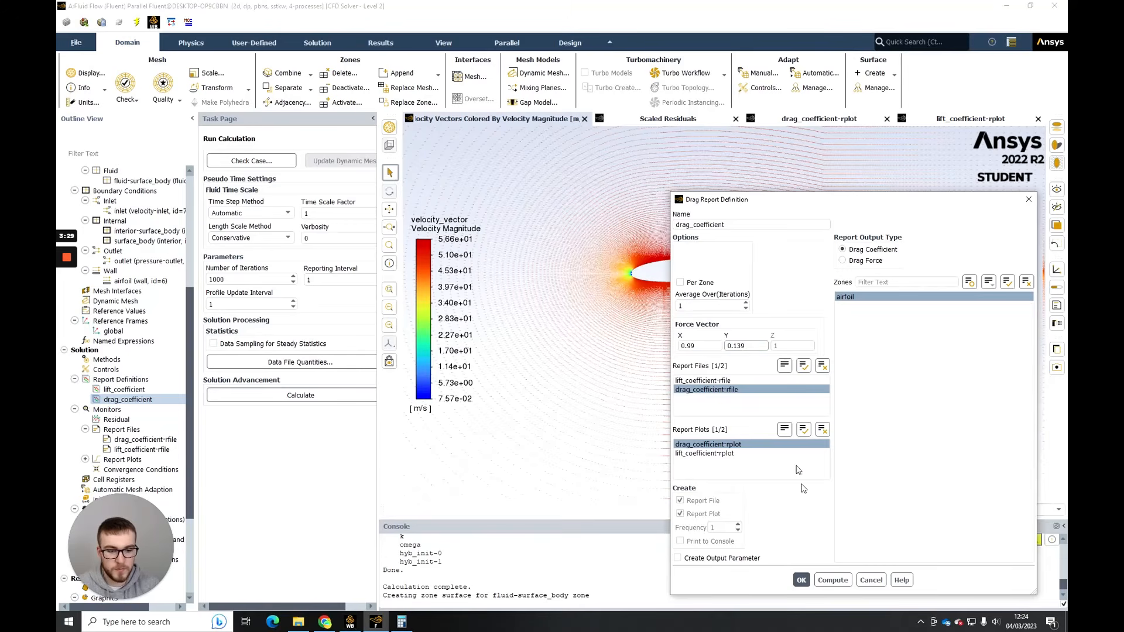
{"action": "left_click", "coordinate": [801, 580]}
- Switch to the NACA2412 notes in Chrome to check the lift and drag directions in the angle-of-attack diagram, and return to Fluent
{"action": "left_click", "coordinate": [325, 621]}
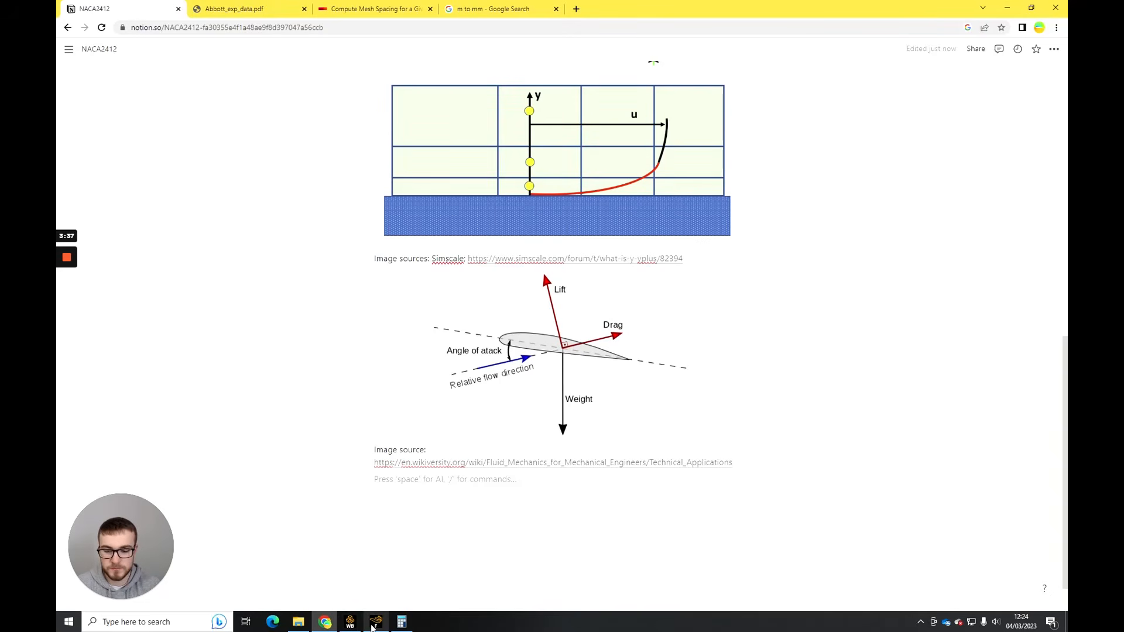
{"action": "left_click", "coordinate": [375, 623]}
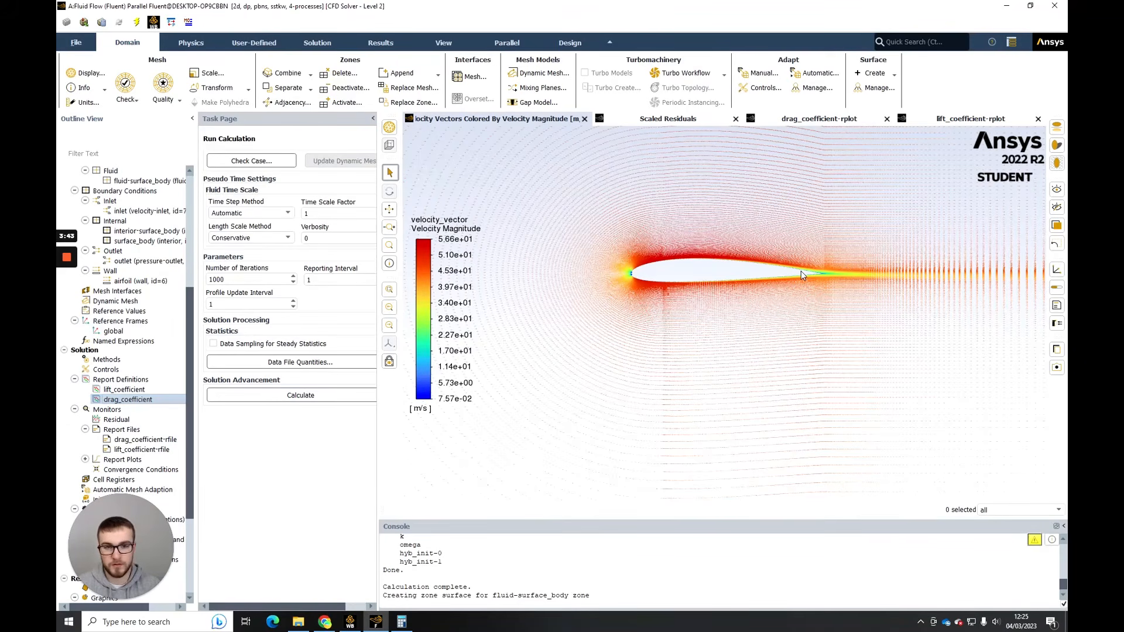
{"action": "left_click", "coordinate": [325, 622]}
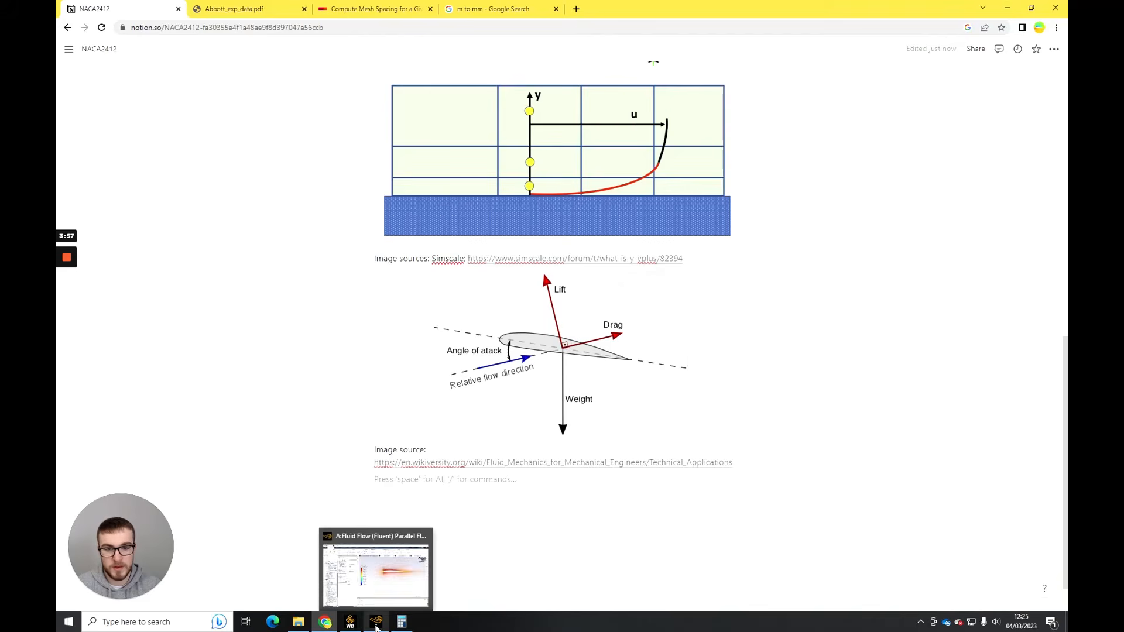
{"action": "left_click", "coordinate": [376, 622]}
- Set the force vector of the lift_coefficient report to X -0.139 and Y 0.99
{"action": "right_click", "coordinate": [125, 389]}
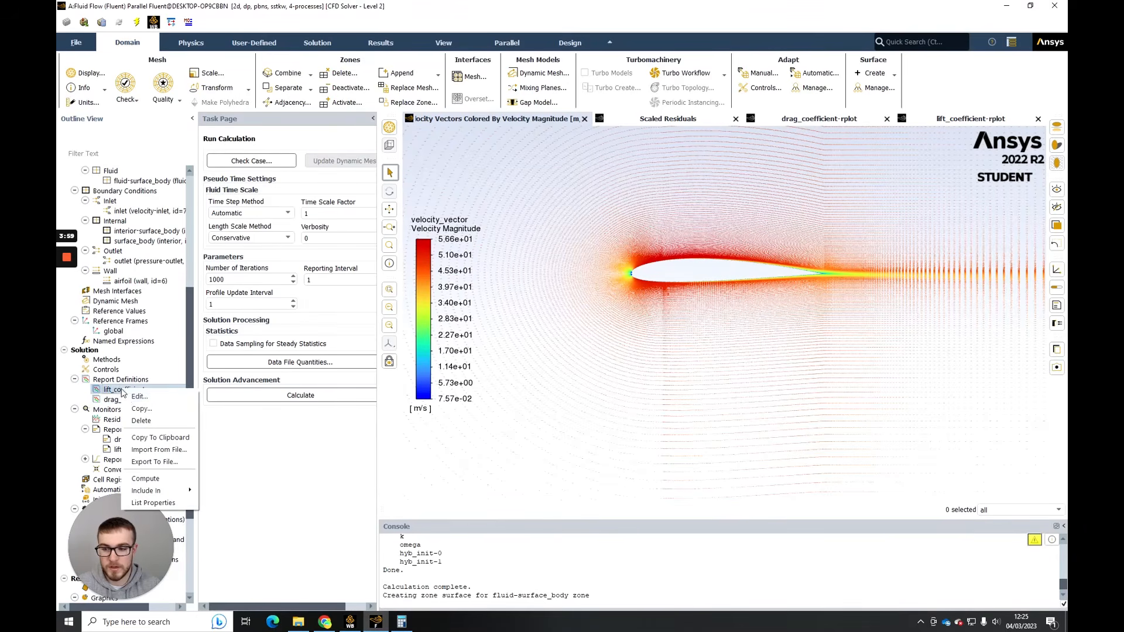
{"action": "left_click", "coordinate": [131, 402]}
{"action": "left_click", "coordinate": [398, 256]}
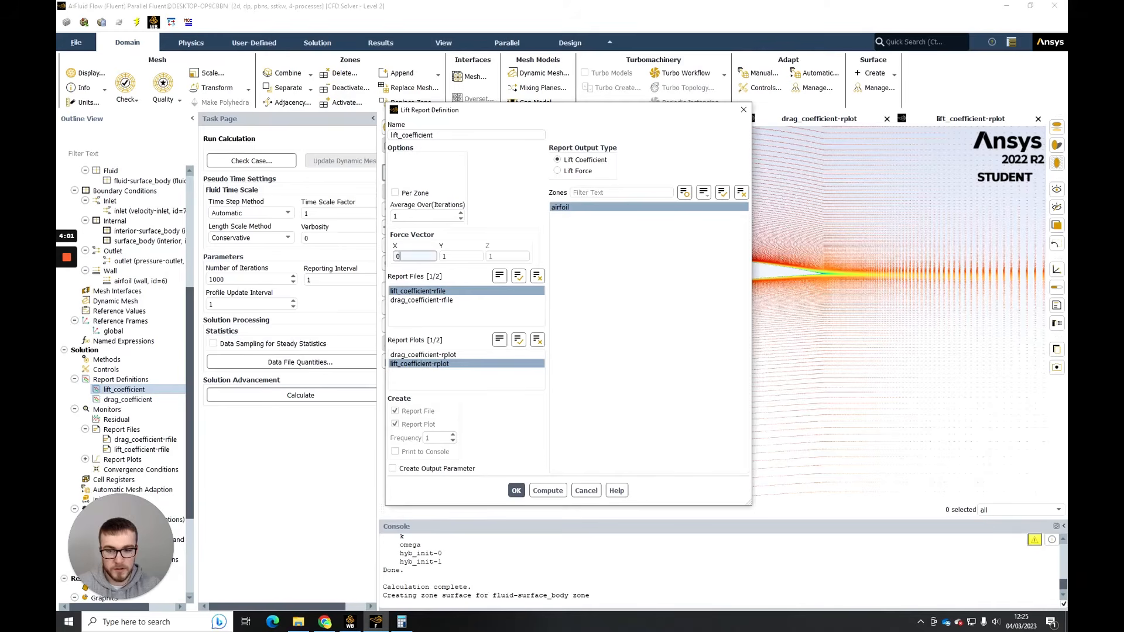
{"action": "key", "text": "Tab"}
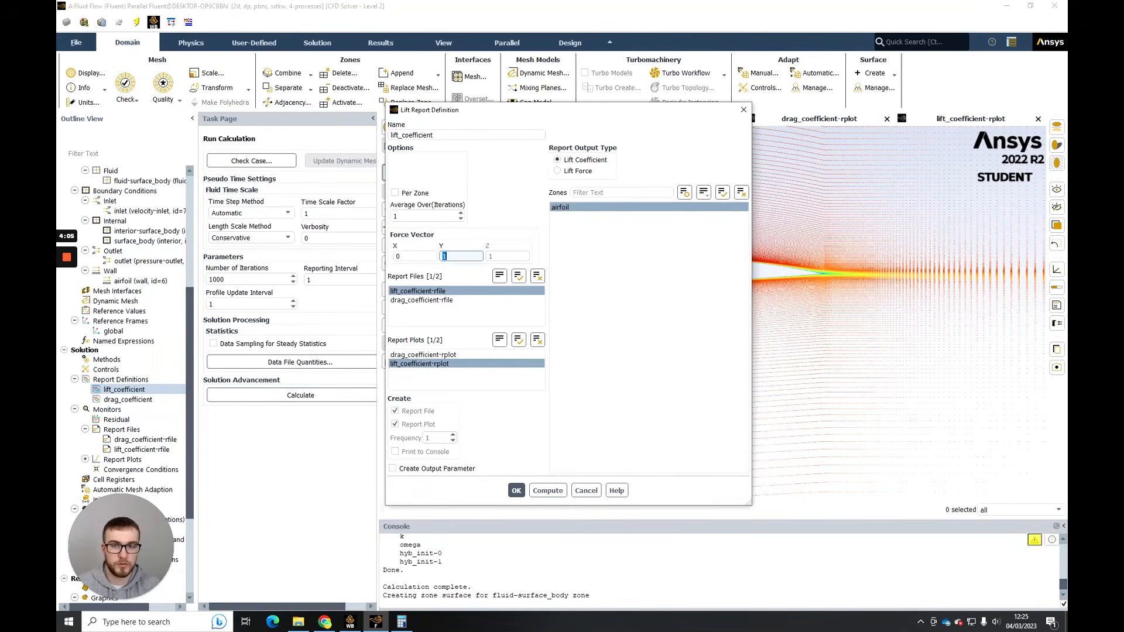
{"action": "key", "text": "shift+Tab"}
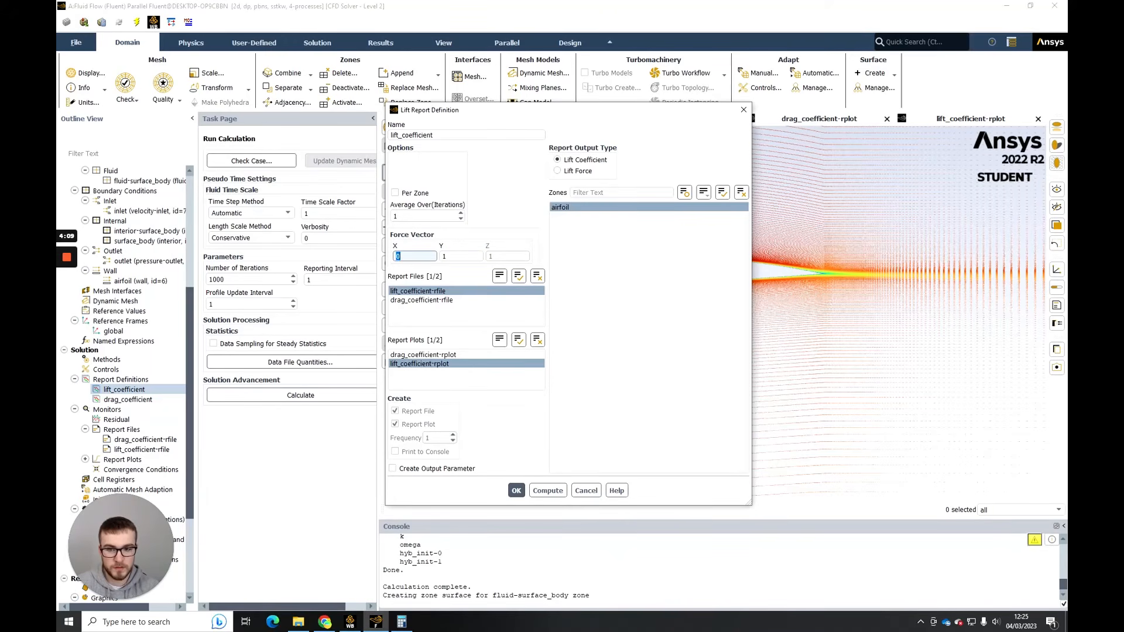
{"action": "type", "text": "-"}
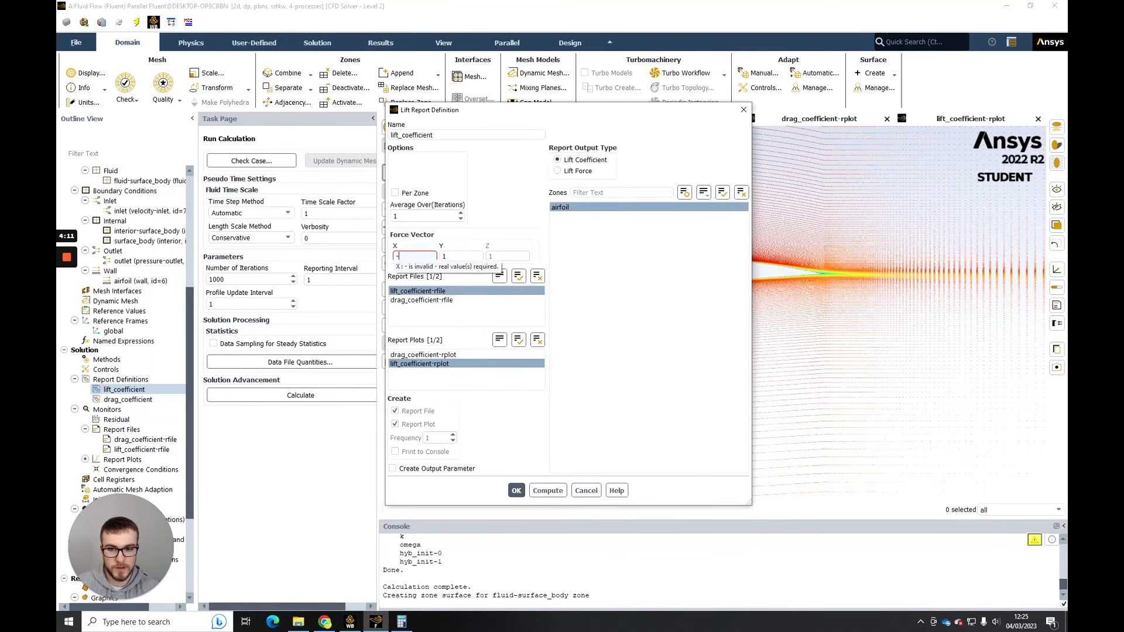
{"action": "type", "text": "0.139"}
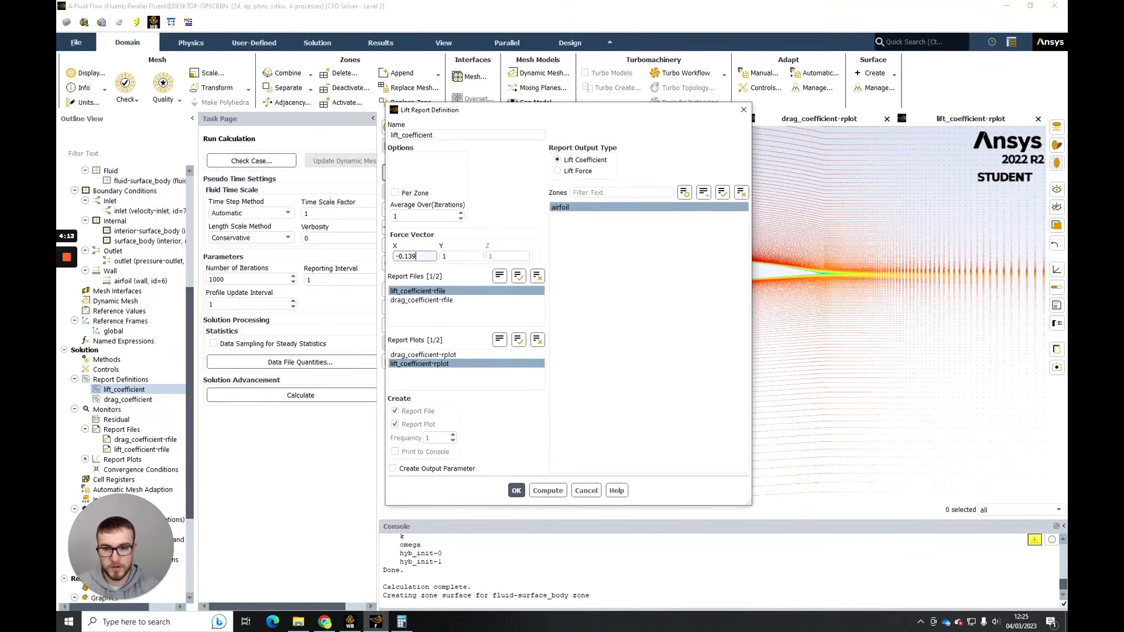
{"action": "key", "text": "Tab"}
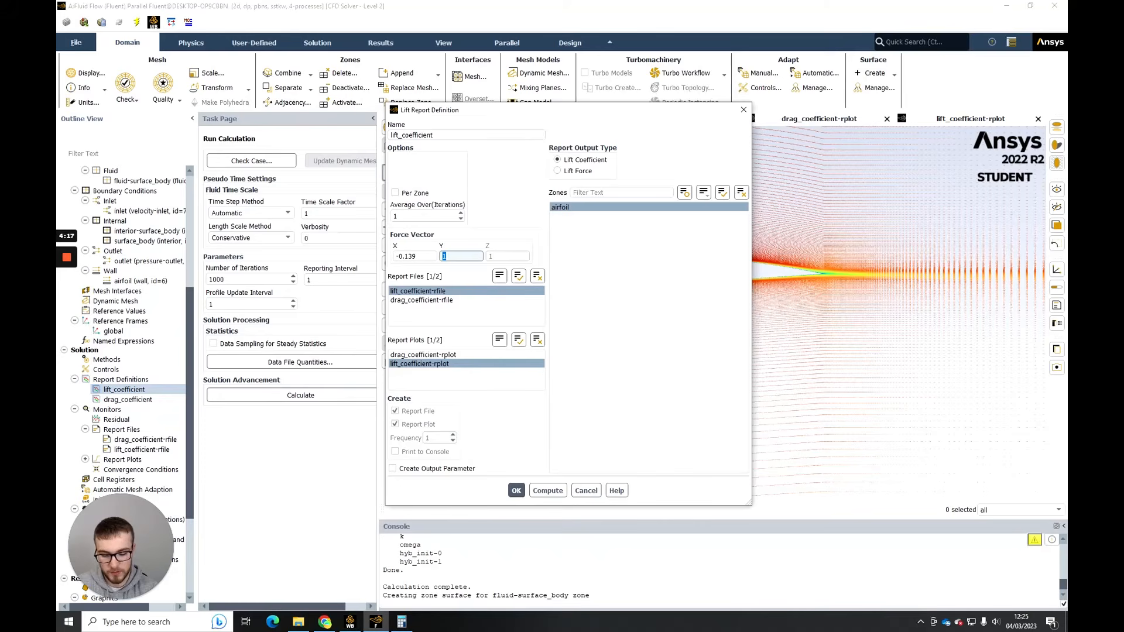
{"action": "type", "text": "0.99"}
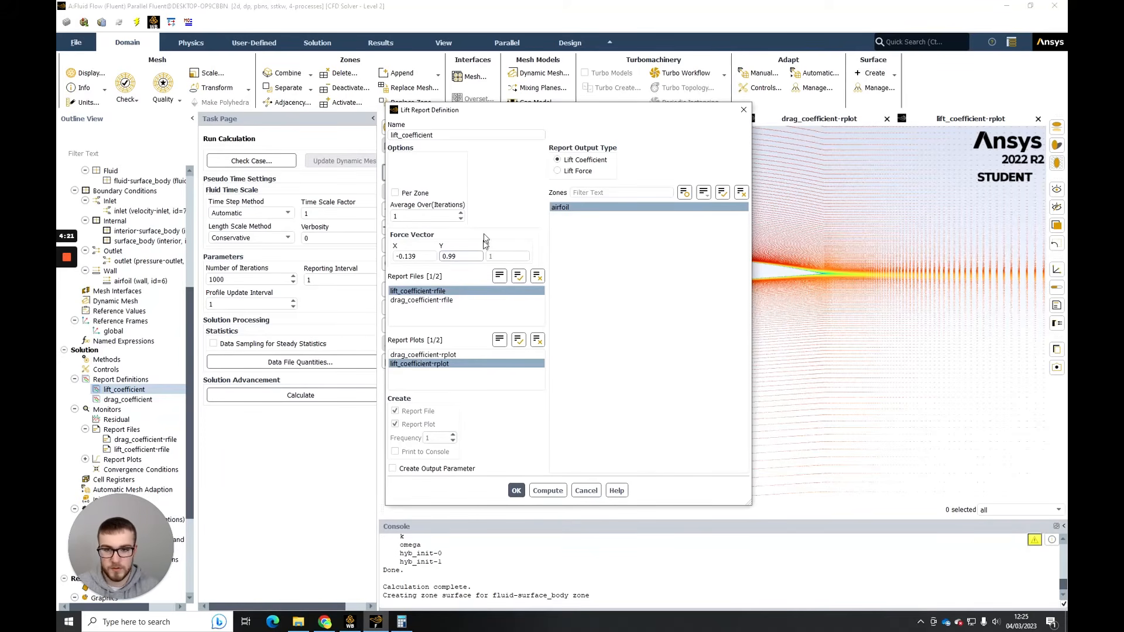
{"action": "left_click", "coordinate": [517, 490]}
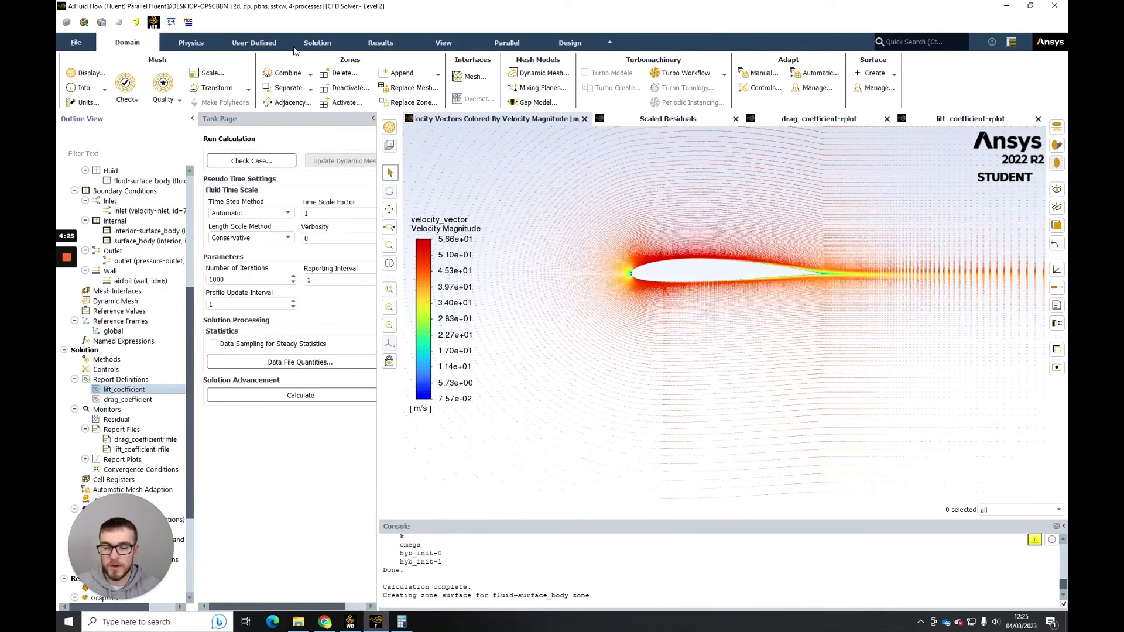
- Reinitialize the solution with the hybrid method
{"action": "left_click", "coordinate": [331, 45]}
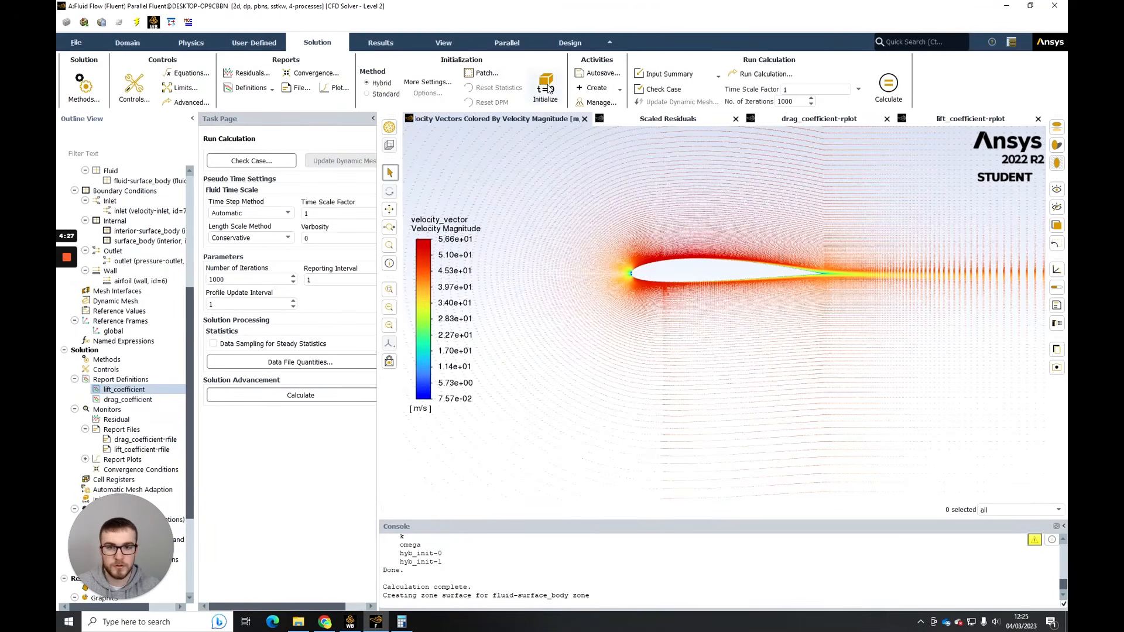
{"action": "left_click", "coordinate": [546, 93]}
{"action": "left_click", "coordinate": [604, 327]}
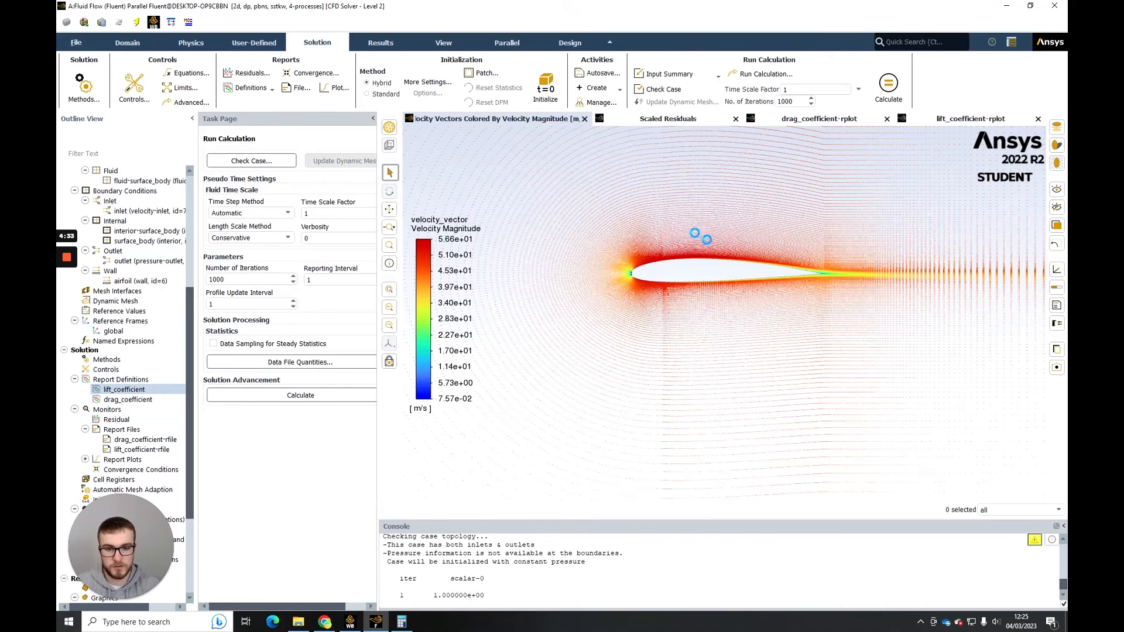
- Switch to Abbott_exp_data.pdf in Chrome and examine the NACA 2412 section lift and drag coefficient curves for a Reynolds number of 3.1×10^6
{"action": "mouse_move", "coordinate": [335, 627]}
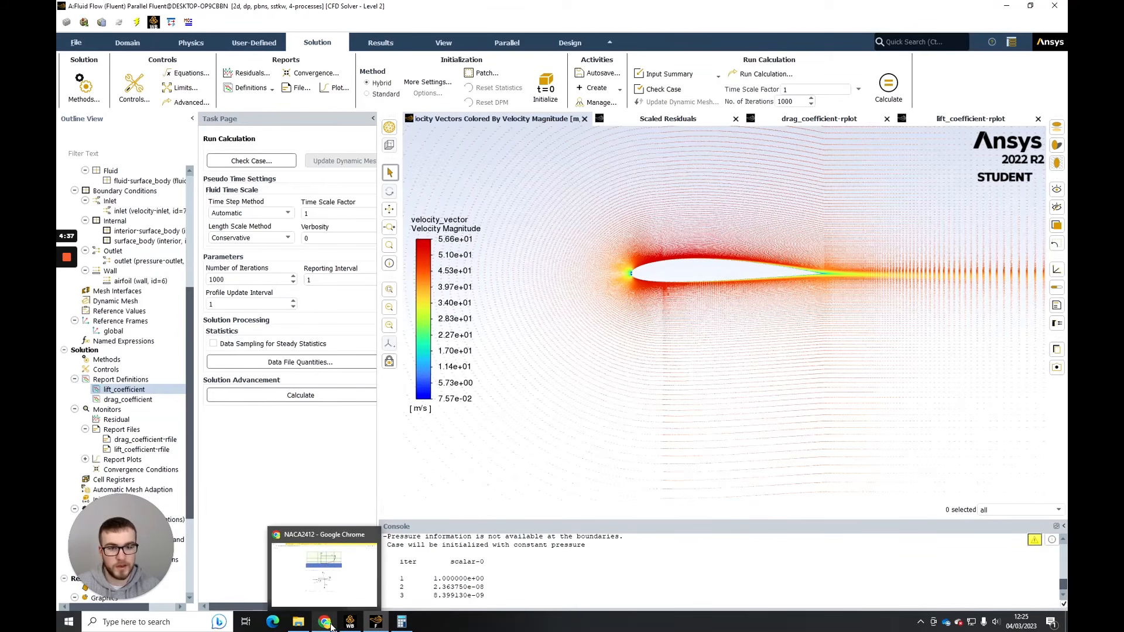
{"action": "left_click", "coordinate": [330, 625]}
{"action": "left_click", "coordinate": [211, 6]}
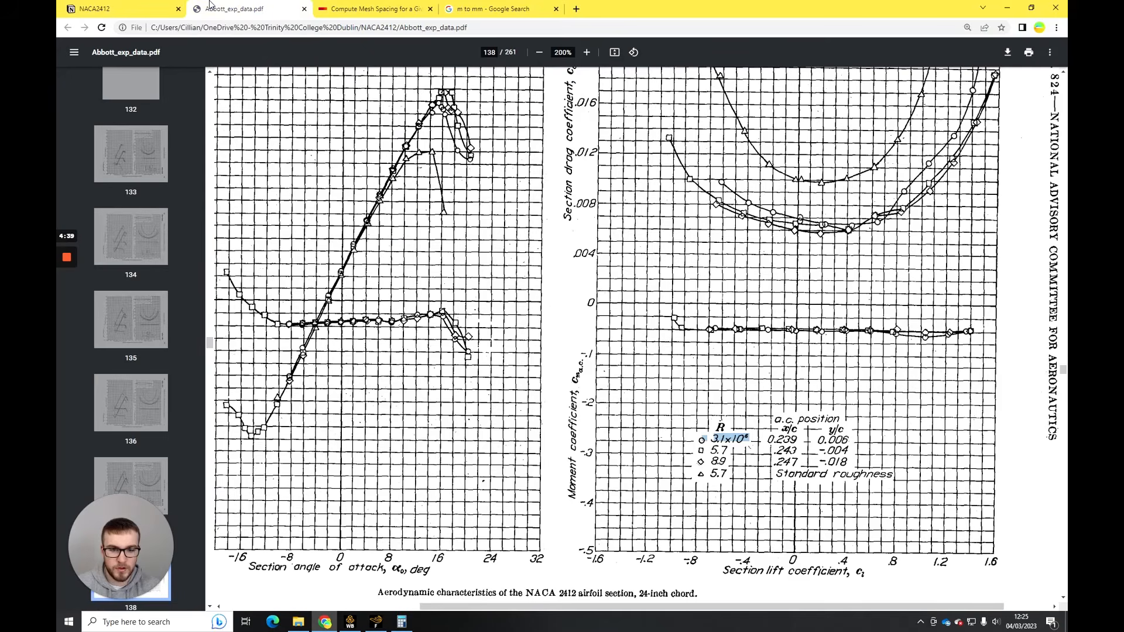
{"action": "left_click_drag", "start_coordinate": [485, 607], "coordinate": [388, 614]}
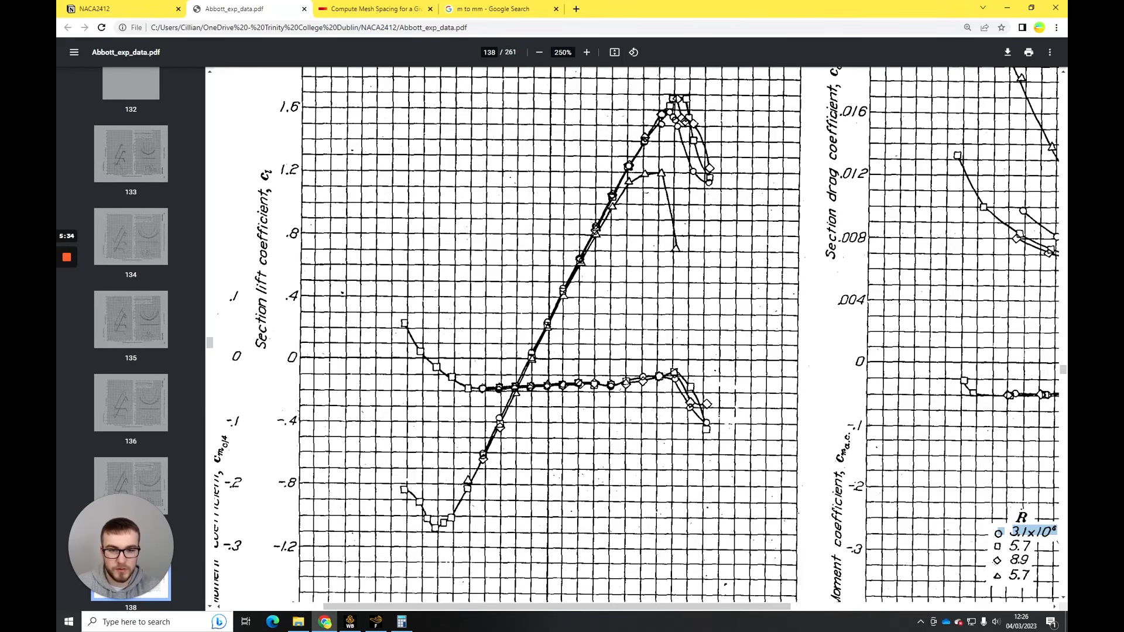
{"action": "scroll", "coordinate": [636, 335], "scroll_direction": "down", "scroll_amount": 2}
{"action": "left_click_drag", "start_coordinate": [723, 609], "coordinate": [964, 609]}
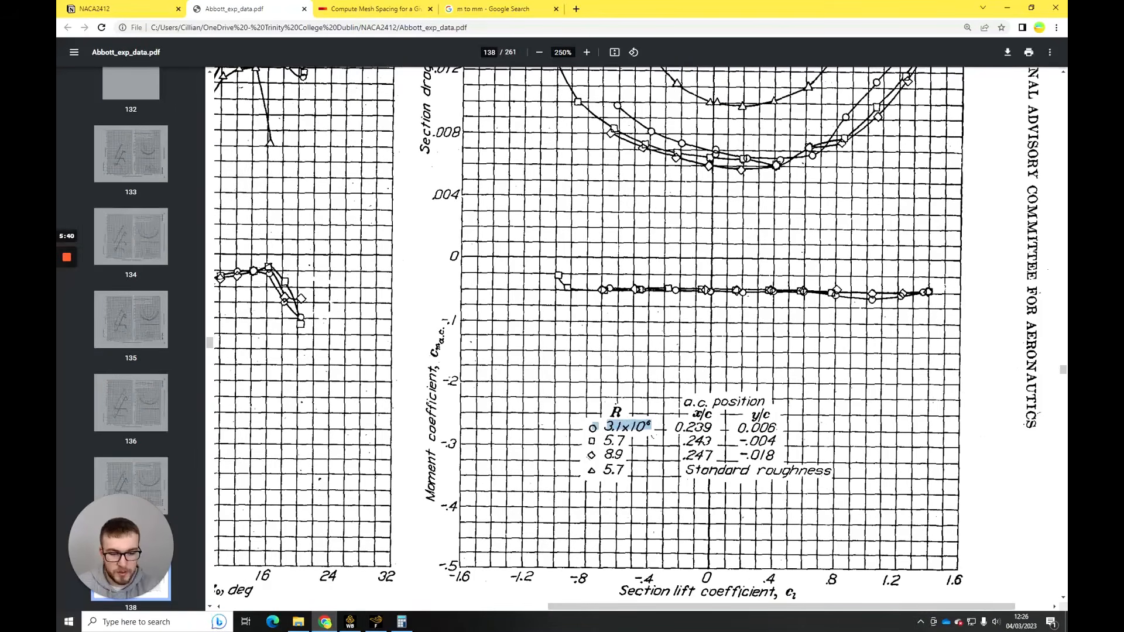
{"action": "left_click_drag", "start_coordinate": [847, 609], "coordinate": [870, 609]}
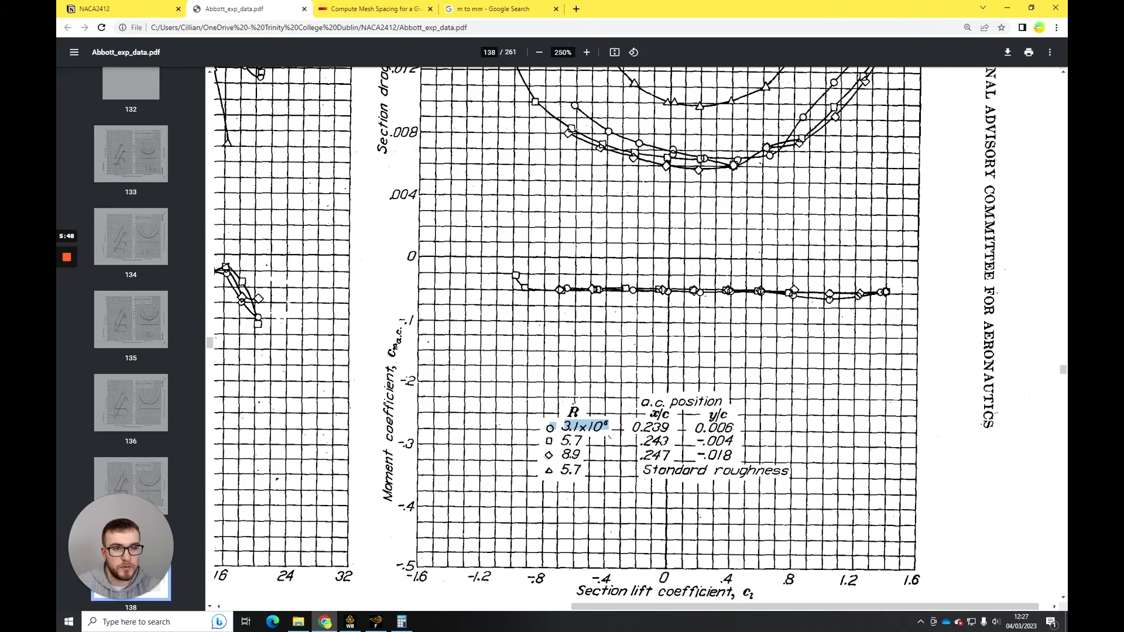
{"action": "scroll", "coordinate": [607, 334], "scroll_direction": "up", "scroll_amount": 2}
{"action": "double_click", "coordinate": [836, 130]}
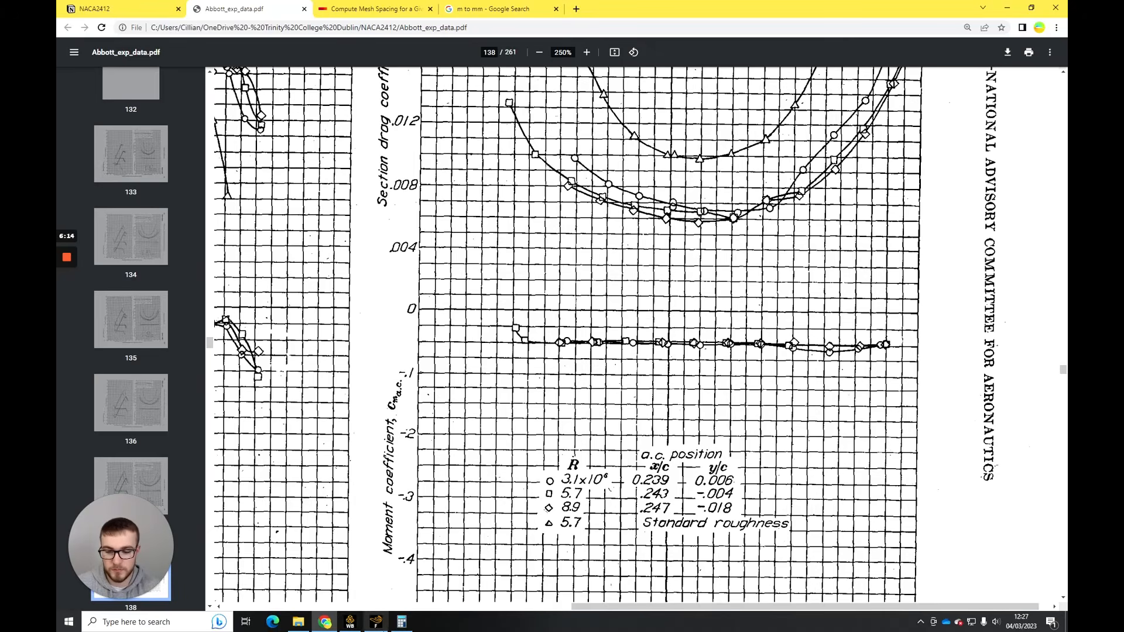
- Return to Fluent and run the calculation with 1000 iterations
{"action": "left_click", "coordinate": [375, 622]}
{"action": "left_click", "coordinate": [889, 99]}
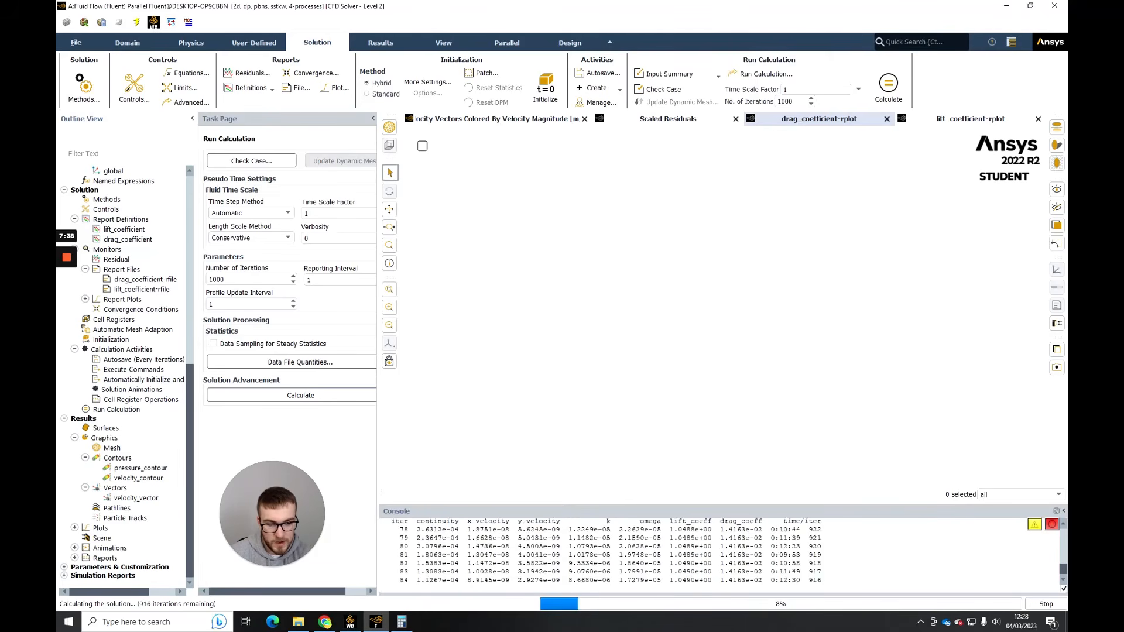
- Monitor the lift and drag coefficients of the running solution and check them against the drag curves in Abbott_exp_data.pdf in Chrome
{"action": "mouse_move", "coordinate": [682, 580]}
{"action": "left_mouse_down"}
{"action": "mouse_move", "coordinate": [703, 580]}
{"action": "mouse_move", "coordinate": [690, 580]}
{"action": "left_mouse_up"}
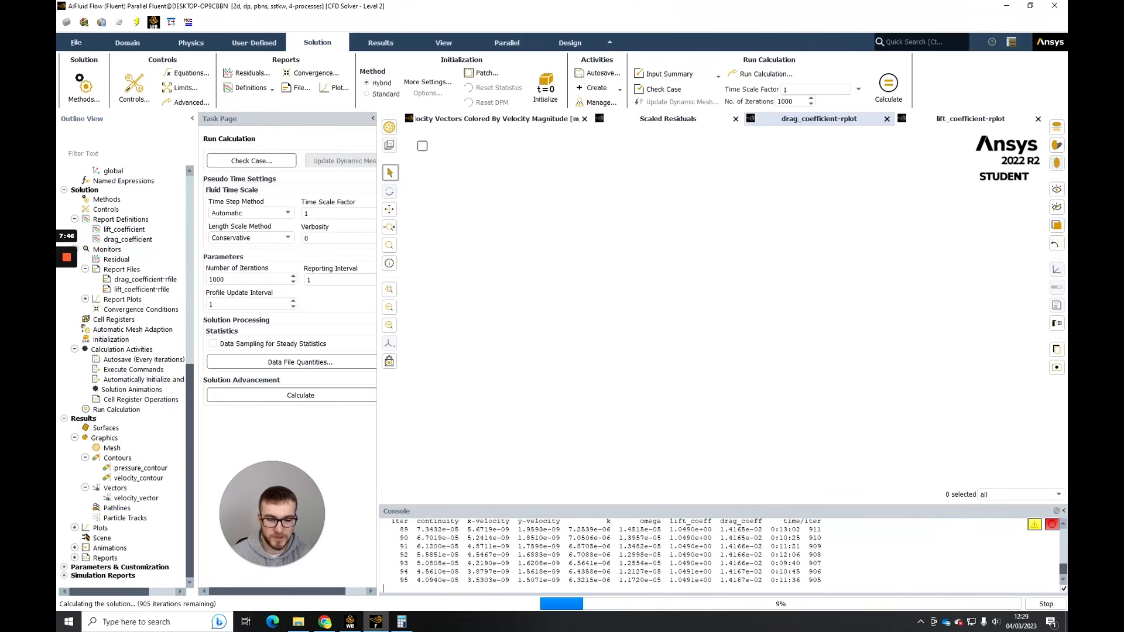
{"action": "left_click_drag", "start_coordinate": [733, 571], "coordinate": [742, 572]}
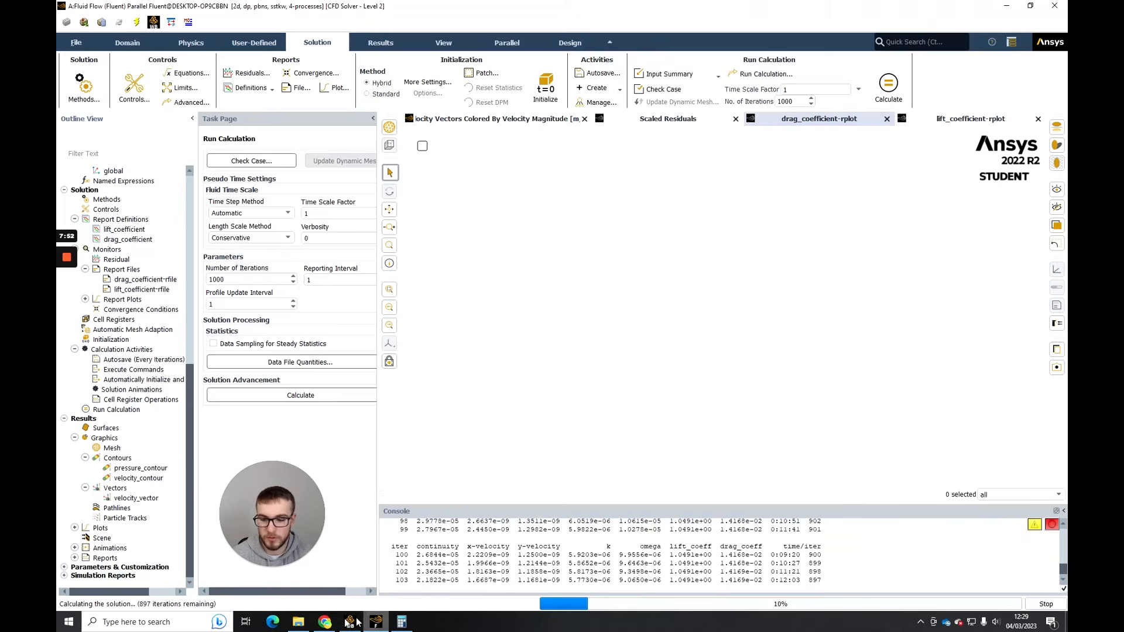
{"action": "left_click", "coordinate": [326, 622]}
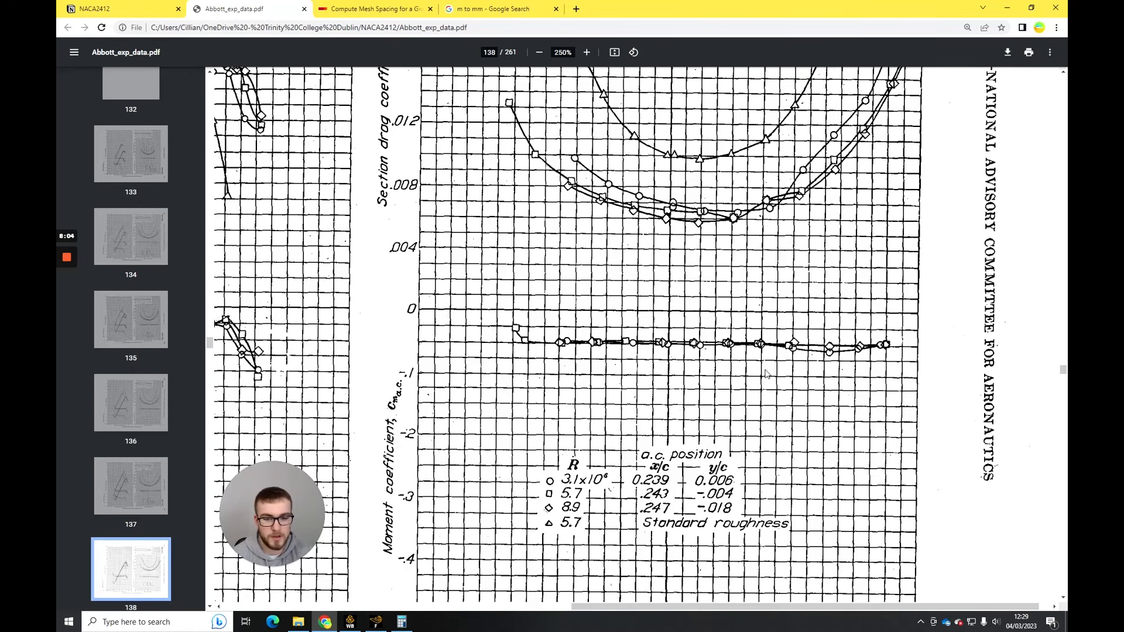
{"action": "left_click", "coordinate": [375, 622]}
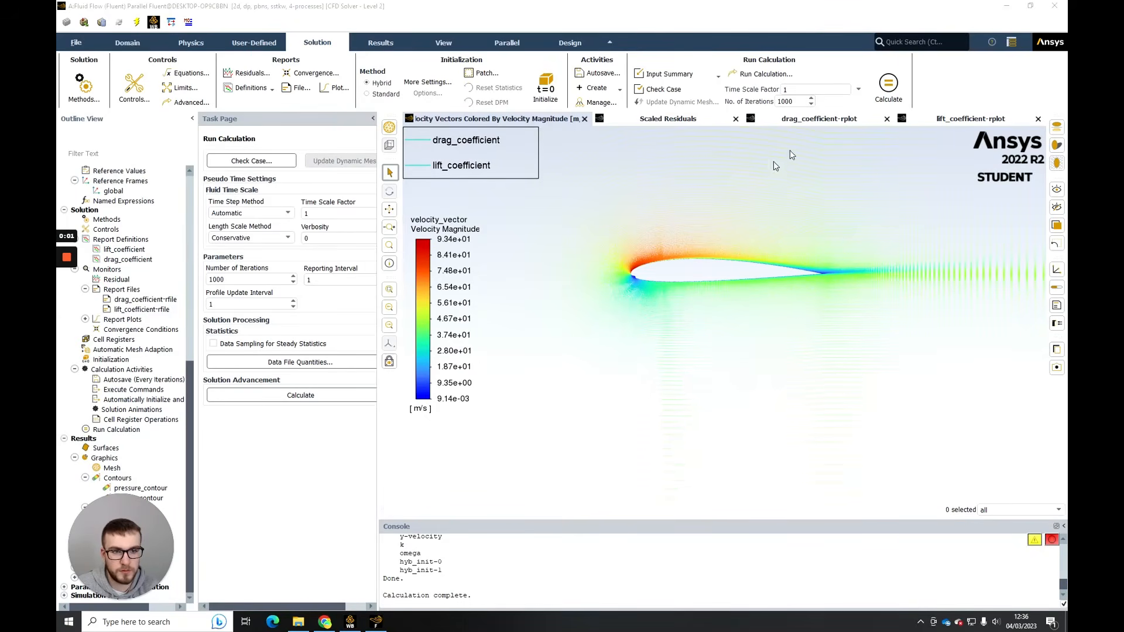
- Redisplay pressure_contour on fluid-surface_body for the angled-inflow solution and examine the static pressure around the airfoil's leading edge and both surfaces
{"action": "left_click", "coordinate": [820, 120]}
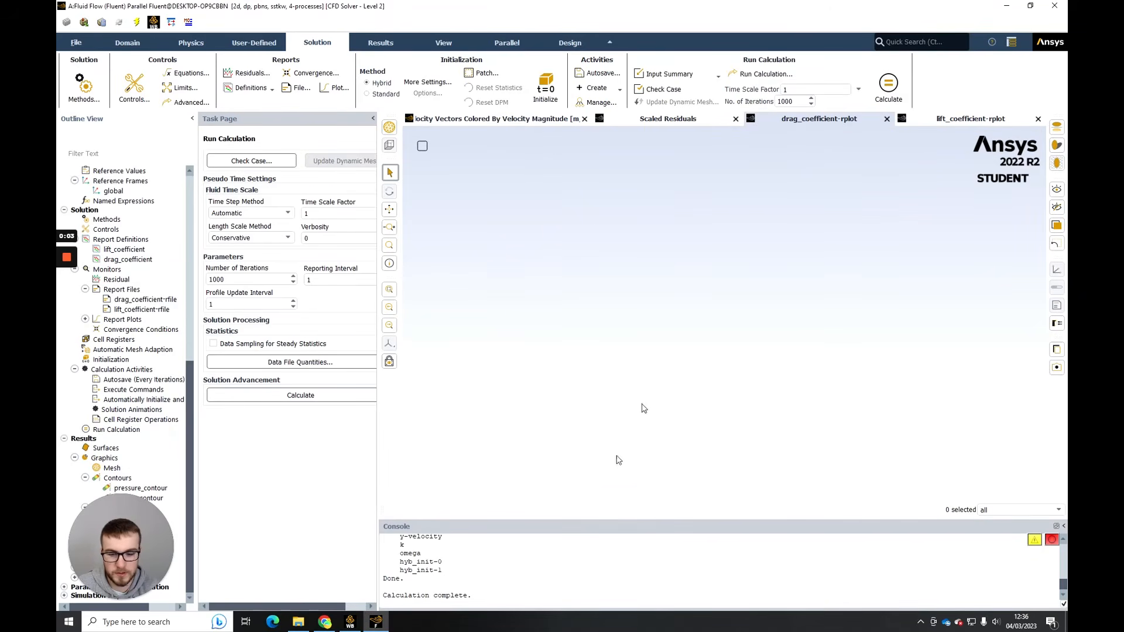
{"action": "left_click", "coordinate": [502, 122]}
{"action": "double_click", "coordinate": [140, 488]}
{"action": "left_click", "coordinate": [307, 528]}
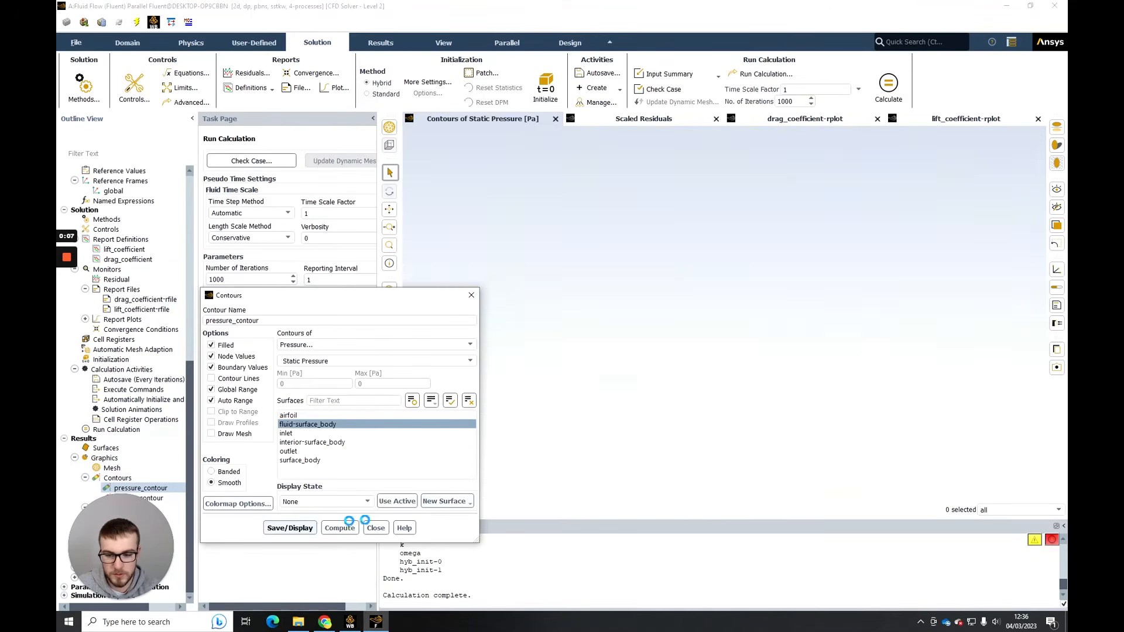
{"action": "left_click", "coordinate": [376, 529]}
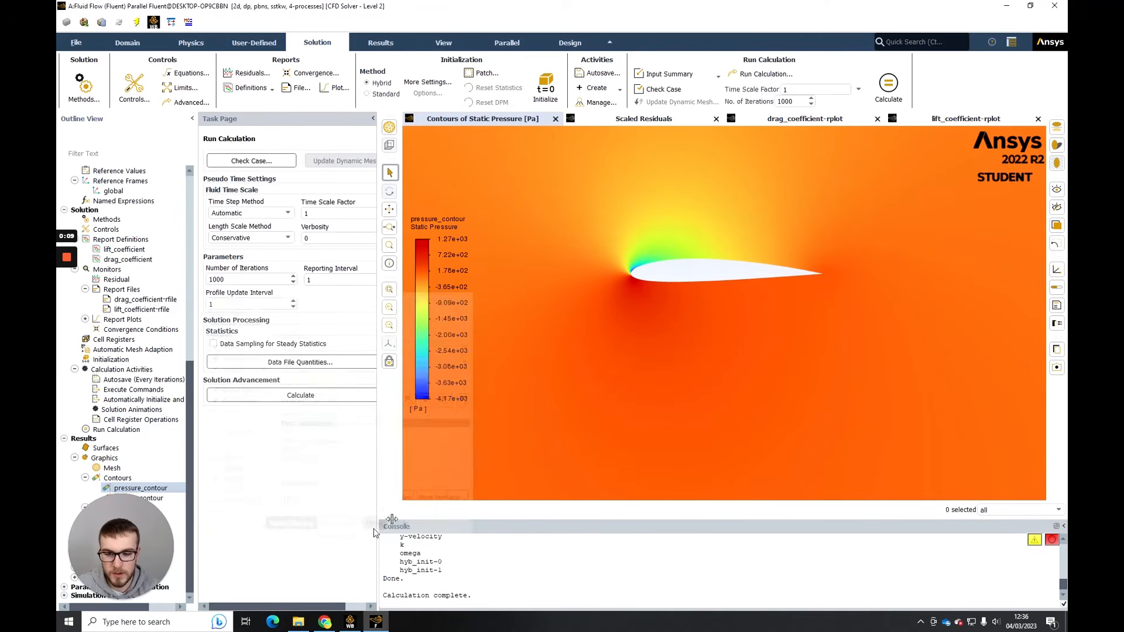
{"action": "scroll", "coordinate": [662, 301], "scroll_direction": "up", "scroll_amount": 3}
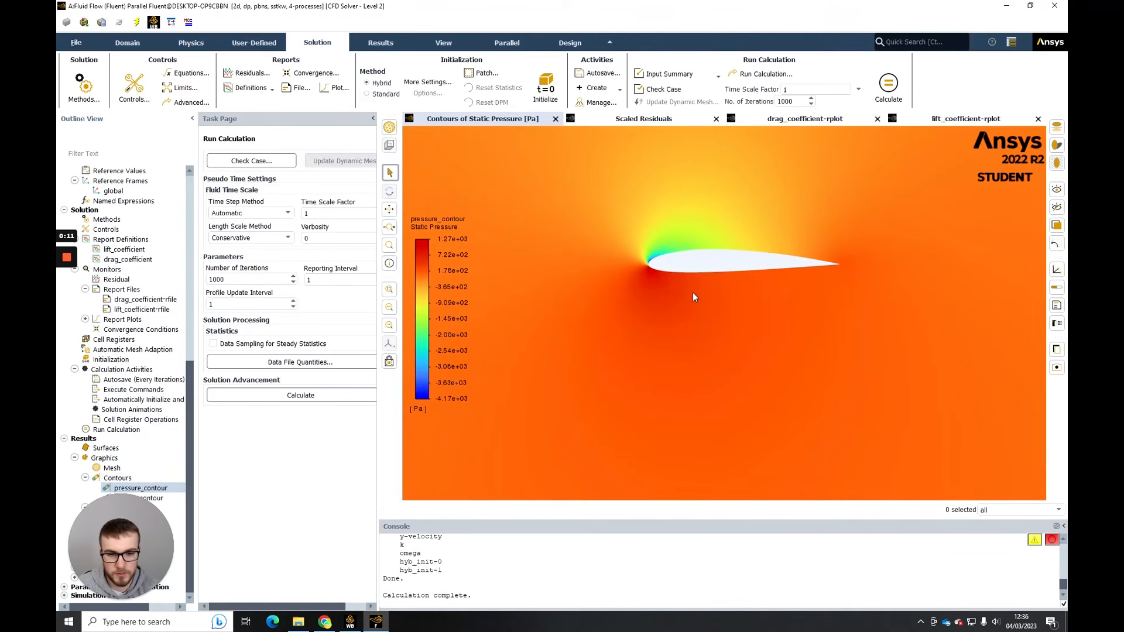
{"action": "scroll", "coordinate": [648, 321], "scroll_direction": "up", "scroll_amount": 2}
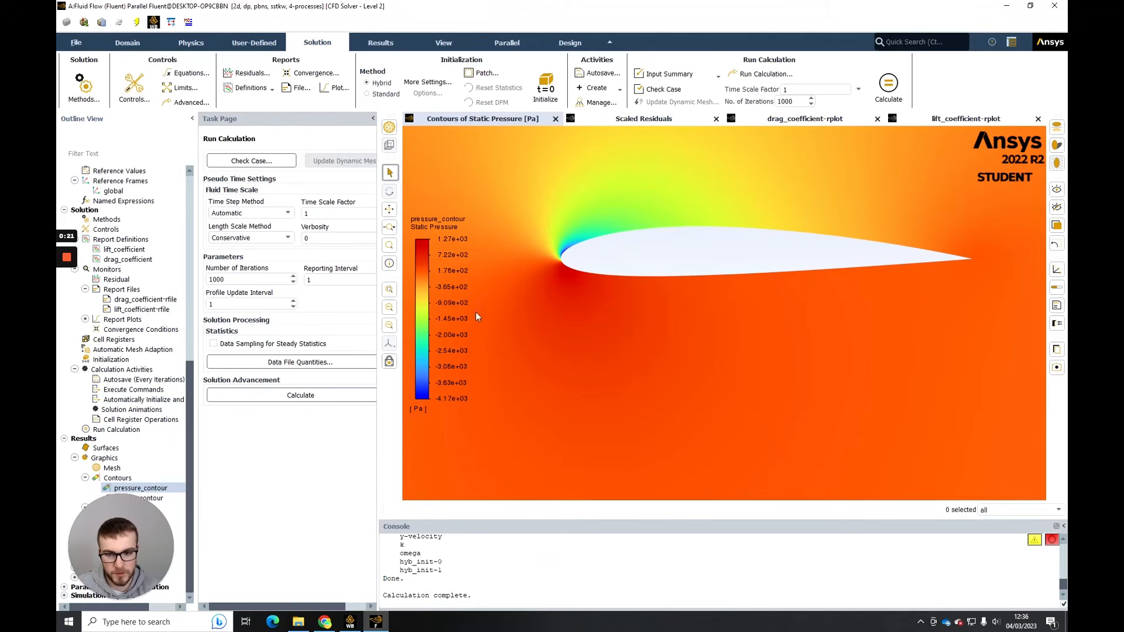
{"action": "scroll", "coordinate": [785, 297], "scroll_direction": "up", "scroll_amount": 2}
{"action": "scroll", "coordinate": [783, 289], "scroll_direction": "down", "scroll_amount": 4}
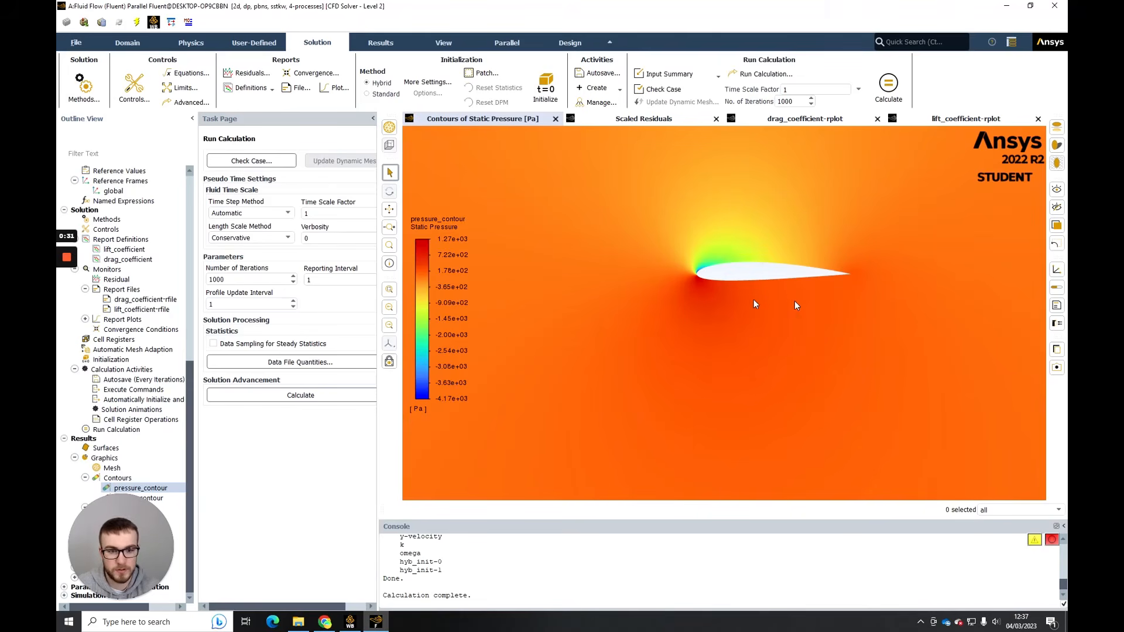
{"action": "middle_click_drag", "start_coordinate": [754, 263], "coordinate": [711, 298]}
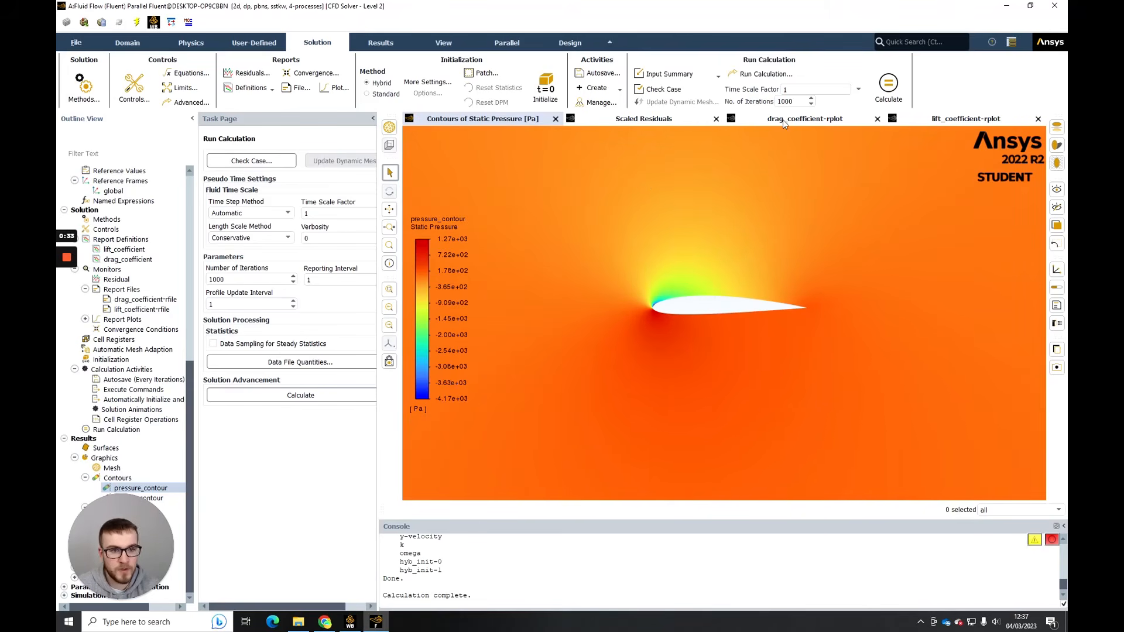
- Redisplay velocity_contour on fluid-surface_body and examine the velocity magnitude around the airfoil's leading edge, trailing edge and wake
{"action": "left_click", "coordinate": [130, 498]}
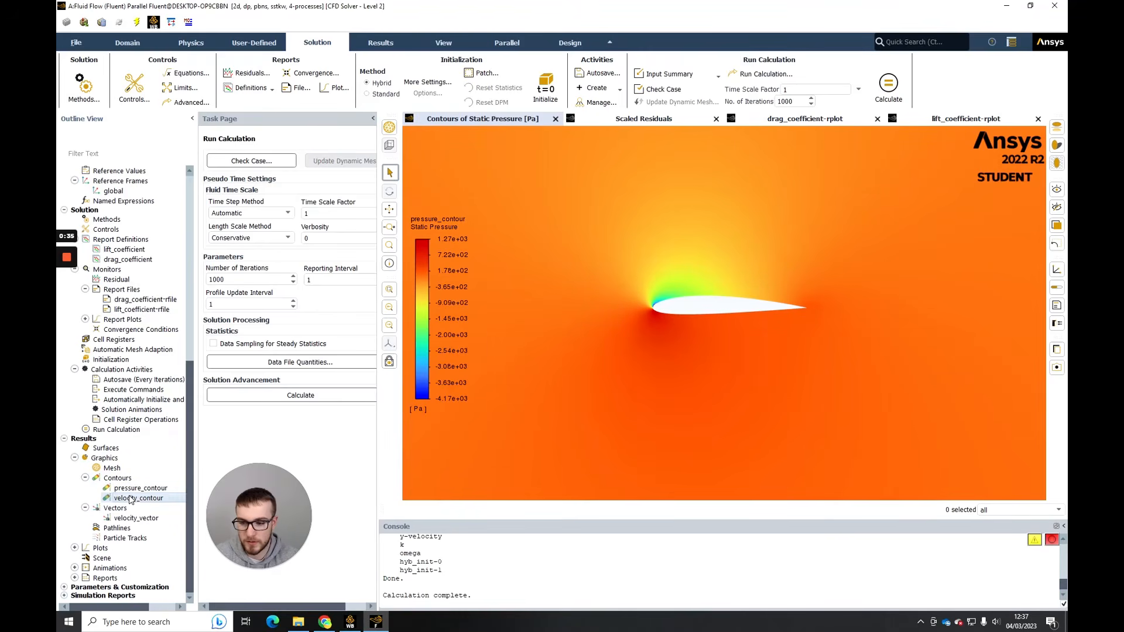
{"action": "double_click", "coordinate": [130, 498]}
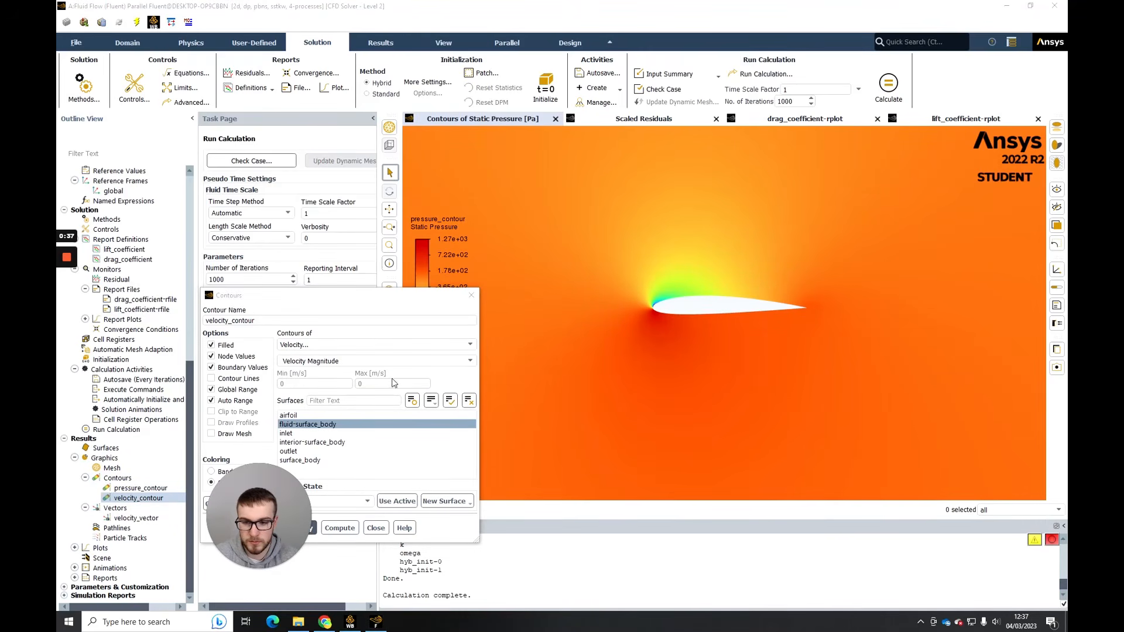
{"action": "left_click_drag", "start_coordinate": [420, 309], "coordinate": [452, 292]}
{"action": "left_click", "coordinate": [329, 511]}
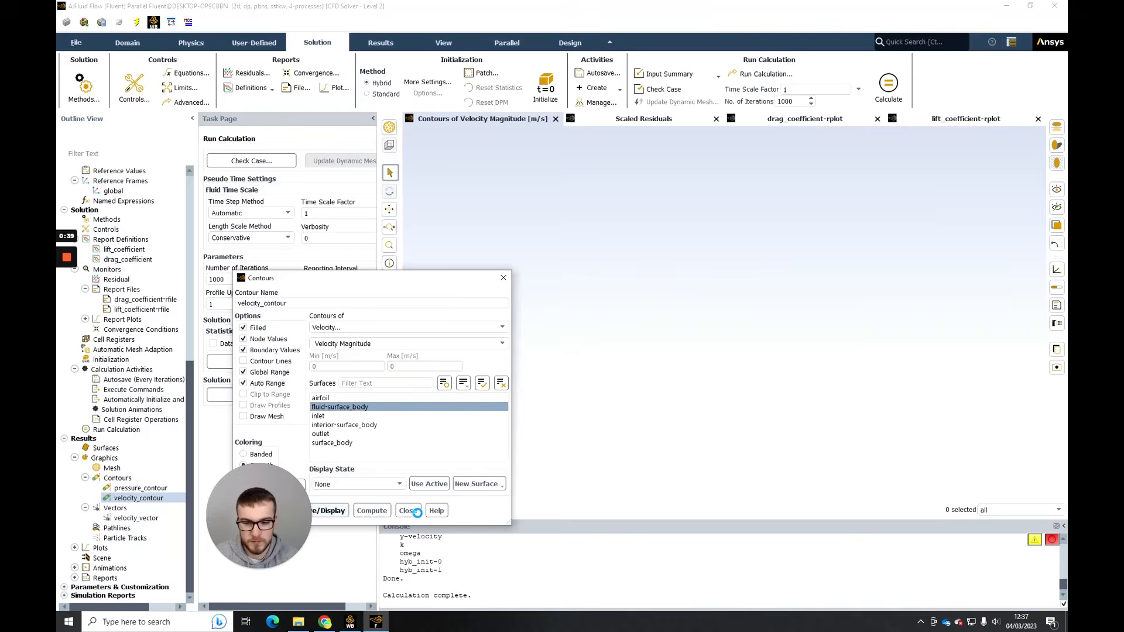
{"action": "left_click", "coordinate": [408, 511]}
{"action": "scroll", "coordinate": [804, 316], "scroll_direction": "up", "scroll_amount": 3}
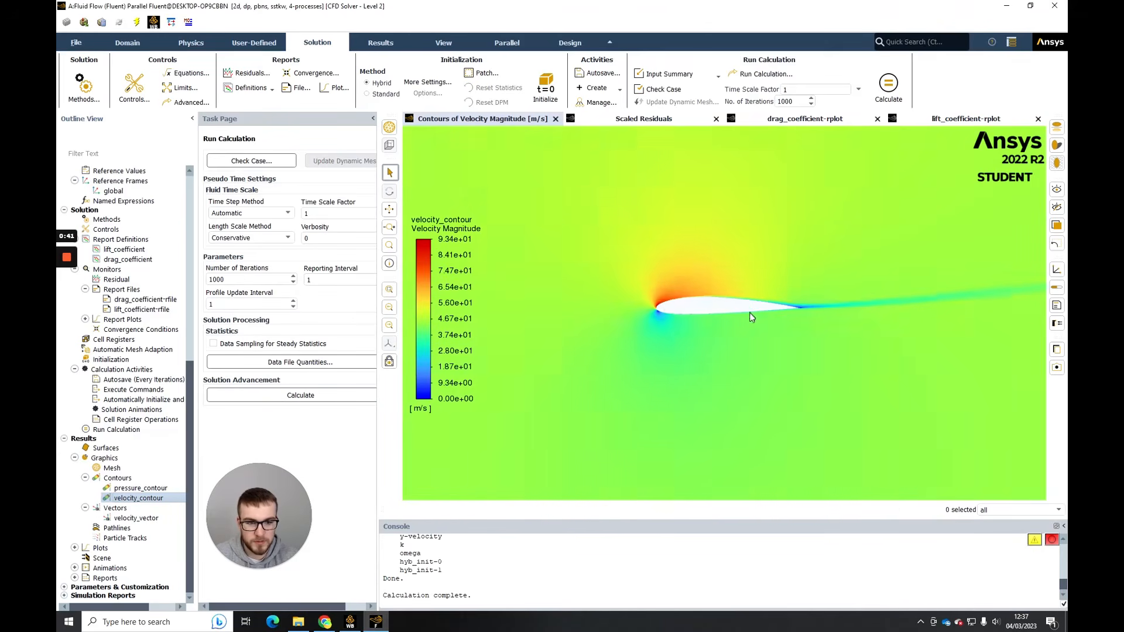
{"action": "left_click_drag", "start_coordinate": [830, 315], "coordinate": [787, 332]}
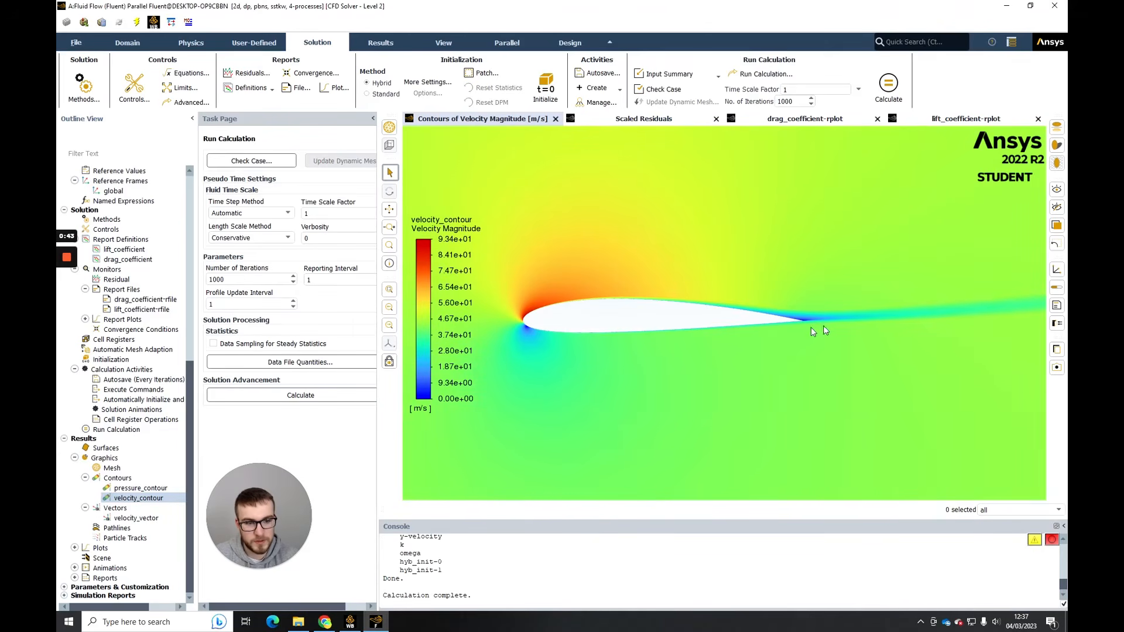
{"action": "scroll", "coordinate": [708, 338], "scroll_direction": "up", "scroll_amount": 3}
{"action": "scroll", "coordinate": [675, 333], "scroll_direction": "down", "scroll_amount": 4}
{"action": "left_click_drag", "start_coordinate": [684, 333], "coordinate": [834, 303]}
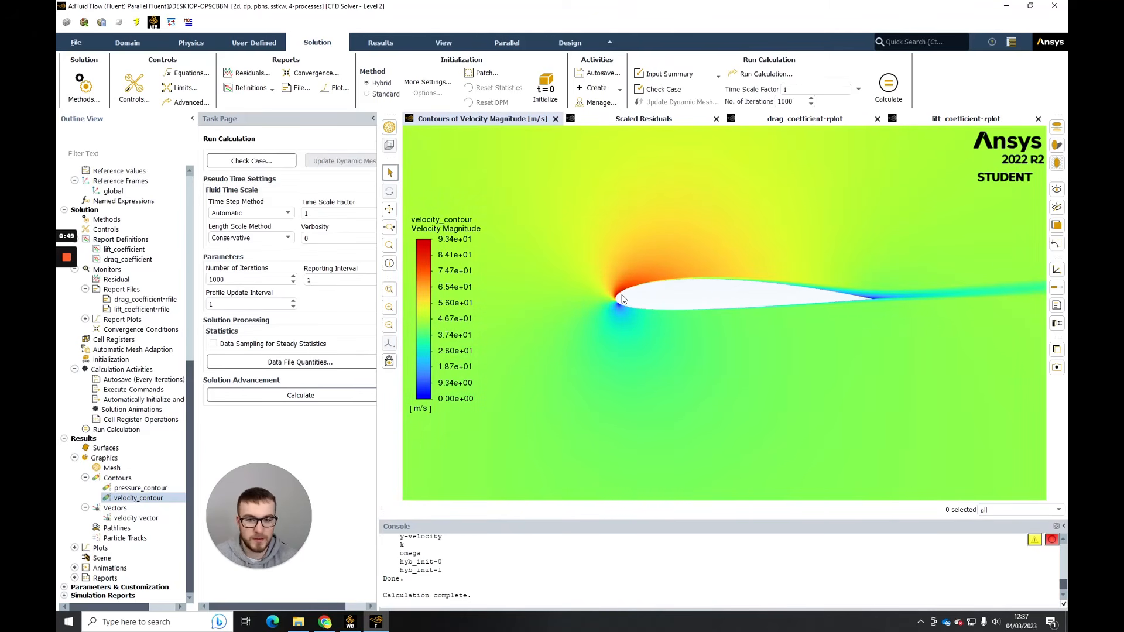
- Switch to Chrome and review the angle-of-attack force diagram in the NACA2412 notes and the lift curves in Abbott_exp_data.pdf
{"action": "left_click", "coordinate": [325, 622]}
{"action": "left_click", "coordinate": [144, 4]}
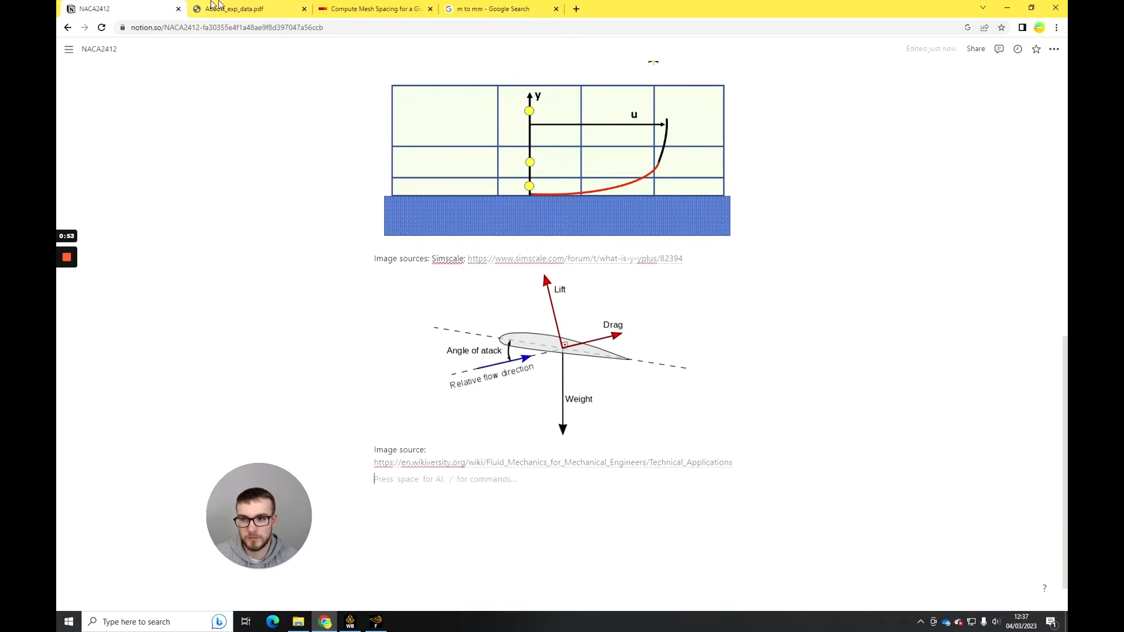
{"action": "left_click", "coordinate": [234, 9]}
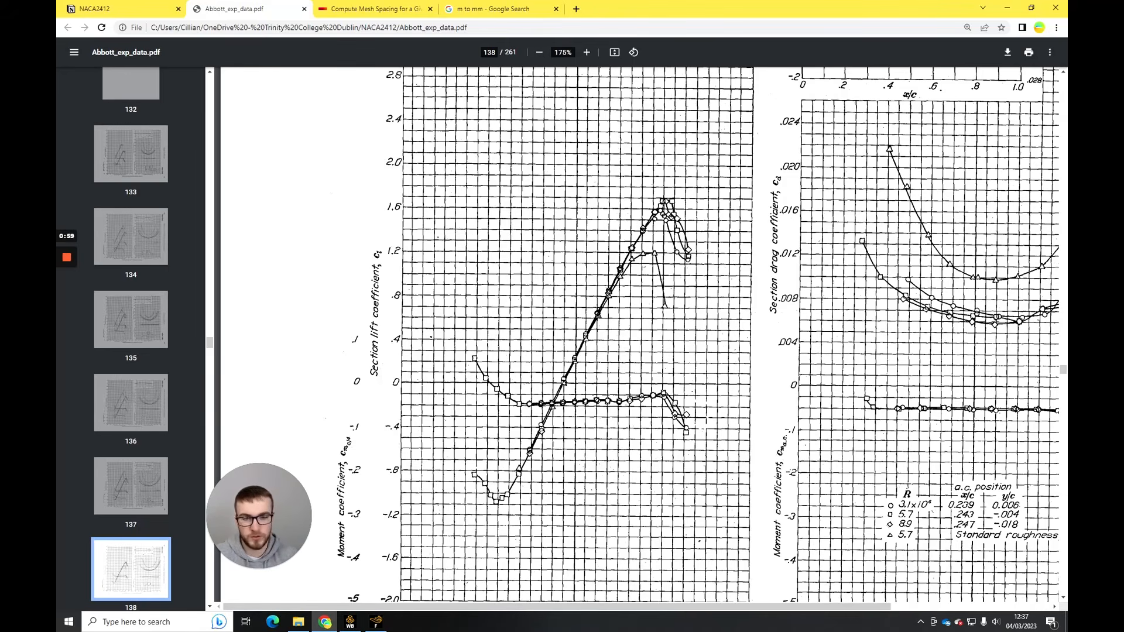
- Return to Fluent and redisplay velocity_vector on fluid-surface_body, coloured by velocity magnitude
{"action": "left_click", "coordinate": [376, 622]}
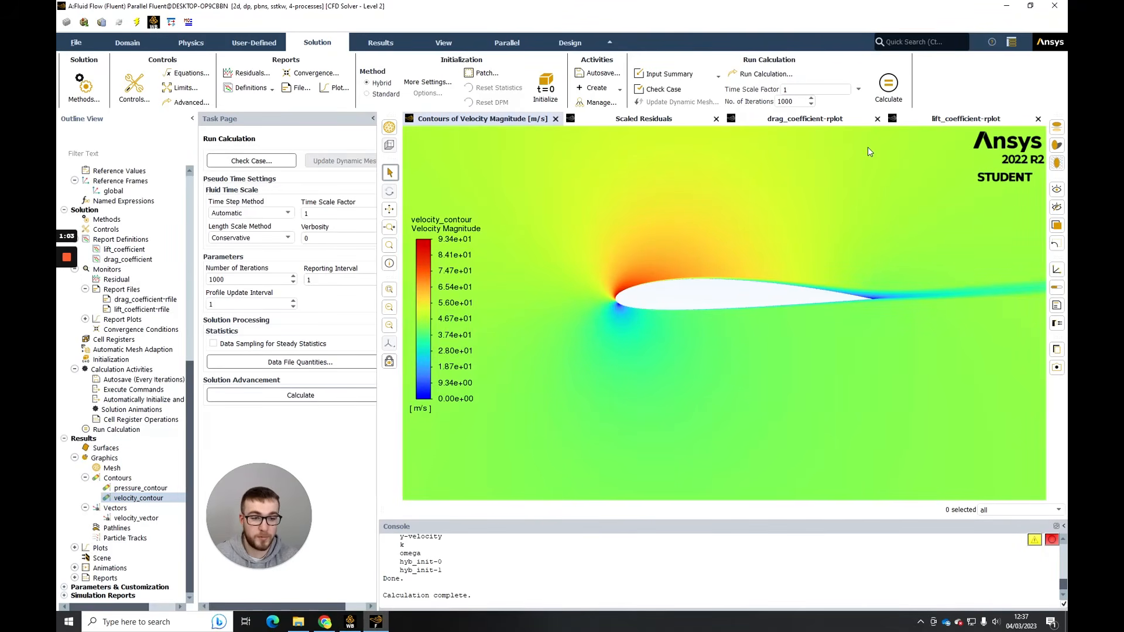
{"action": "scroll", "coordinate": [752, 274], "scroll_direction": "down", "scroll_amount": 2}
{"action": "scroll", "coordinate": [763, 338], "scroll_direction": "down", "scroll_amount": 3}
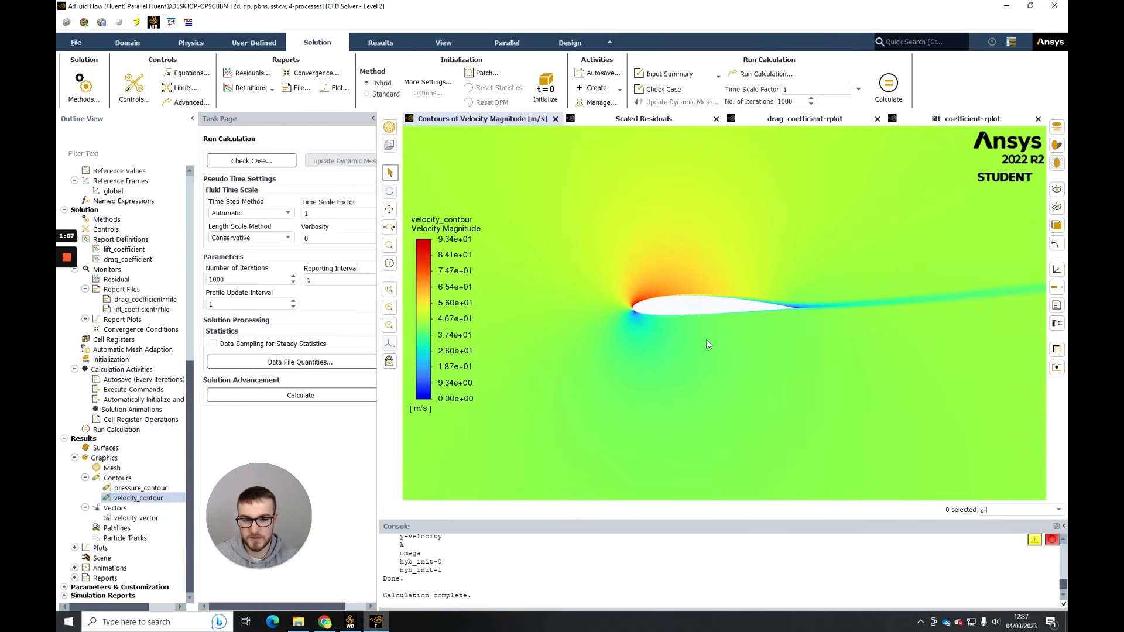
{"action": "left_click", "coordinate": [140, 518]}
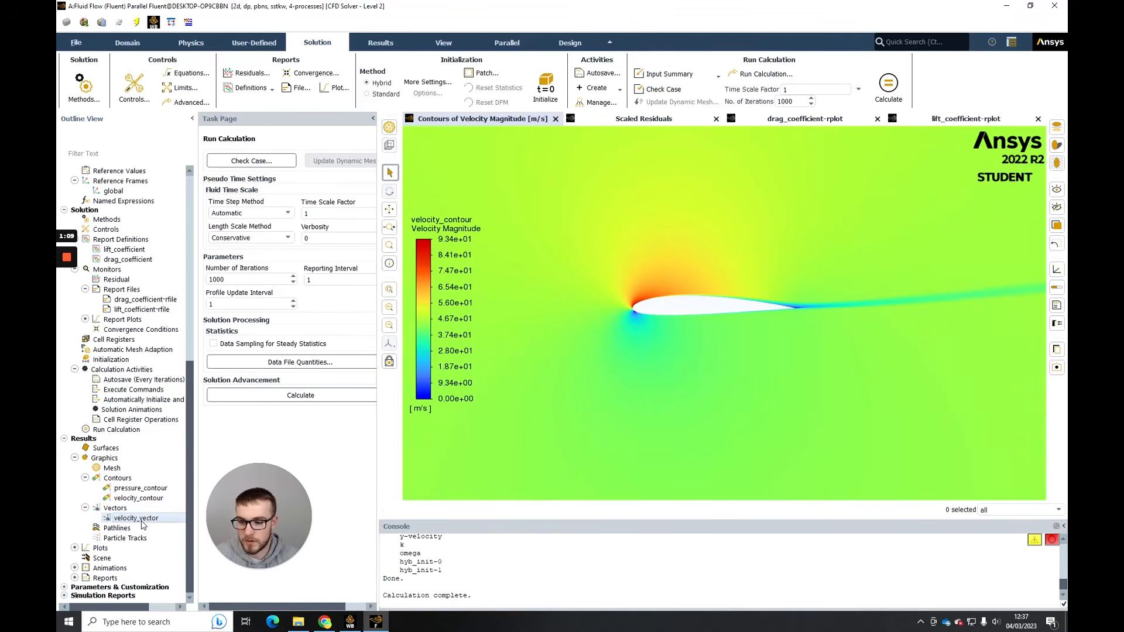
{"action": "double_click", "coordinate": [139, 518]}
{"action": "left_click", "coordinate": [212, 437]}
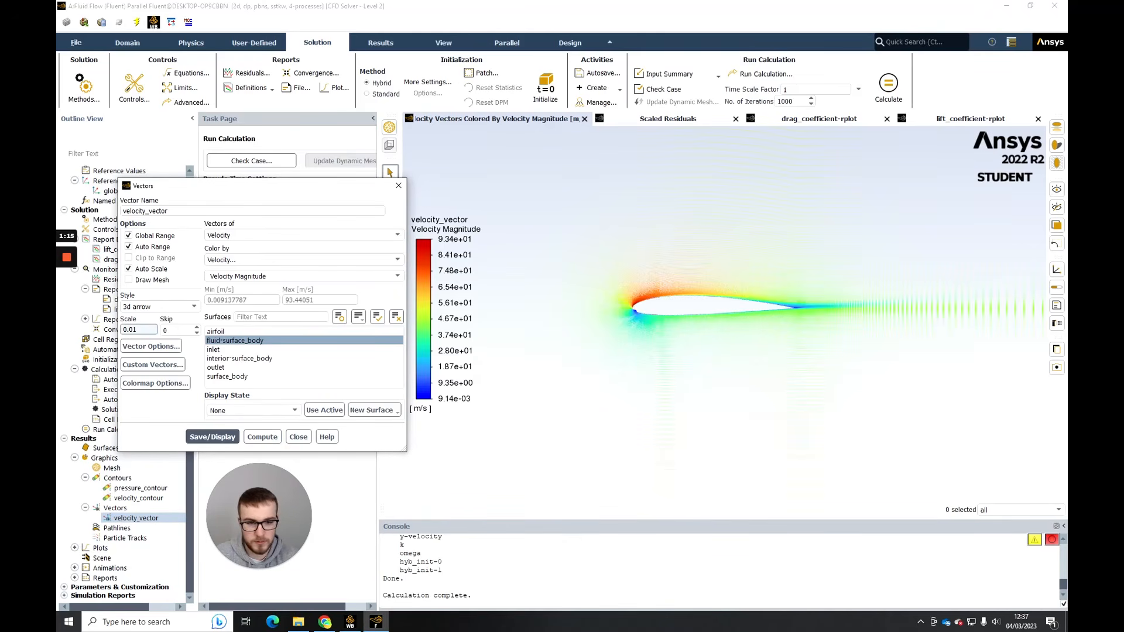
- Set the velocity_vector scale to 0.005 and redisplay the vectors
{"action": "left_click", "coordinate": [138, 329]}
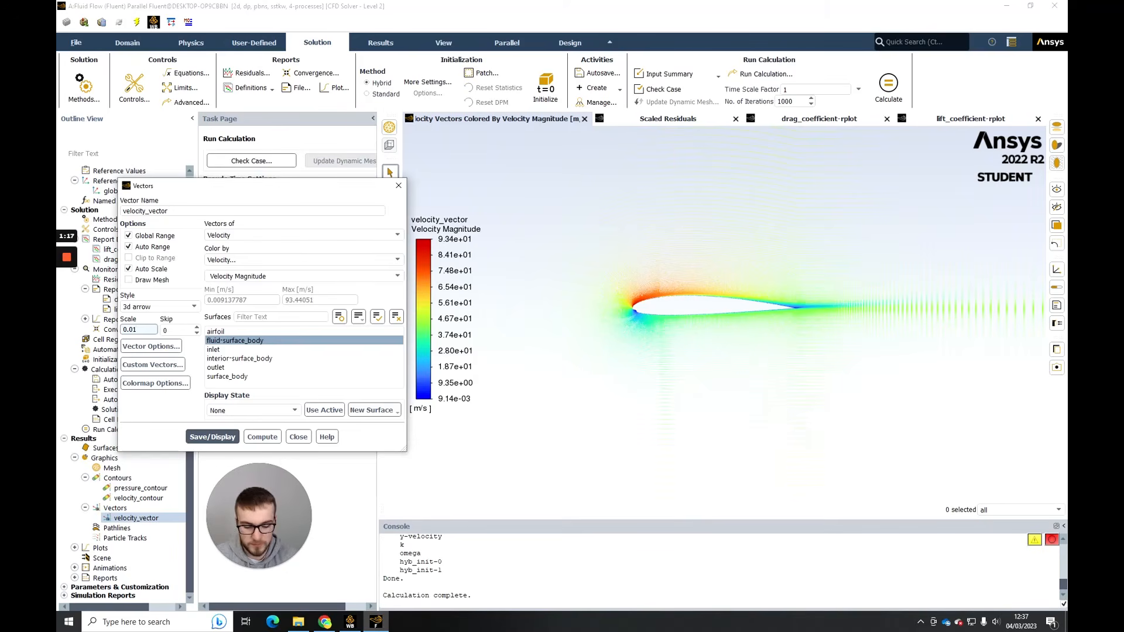
{"action": "type", "text": "085"}
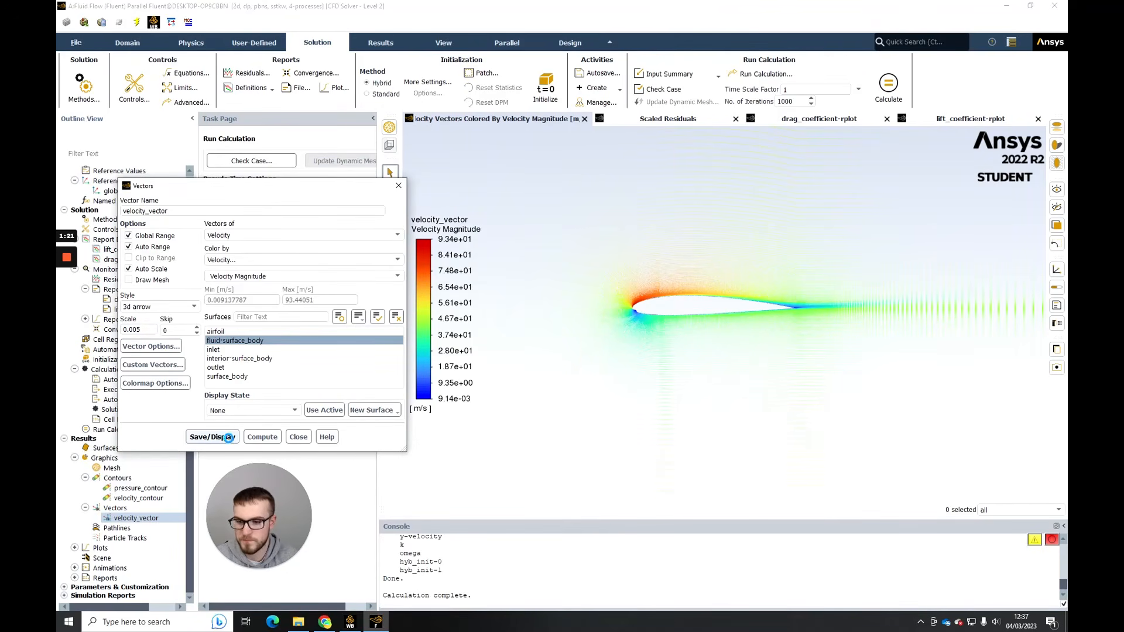
{"action": "left_click", "coordinate": [221, 436]}
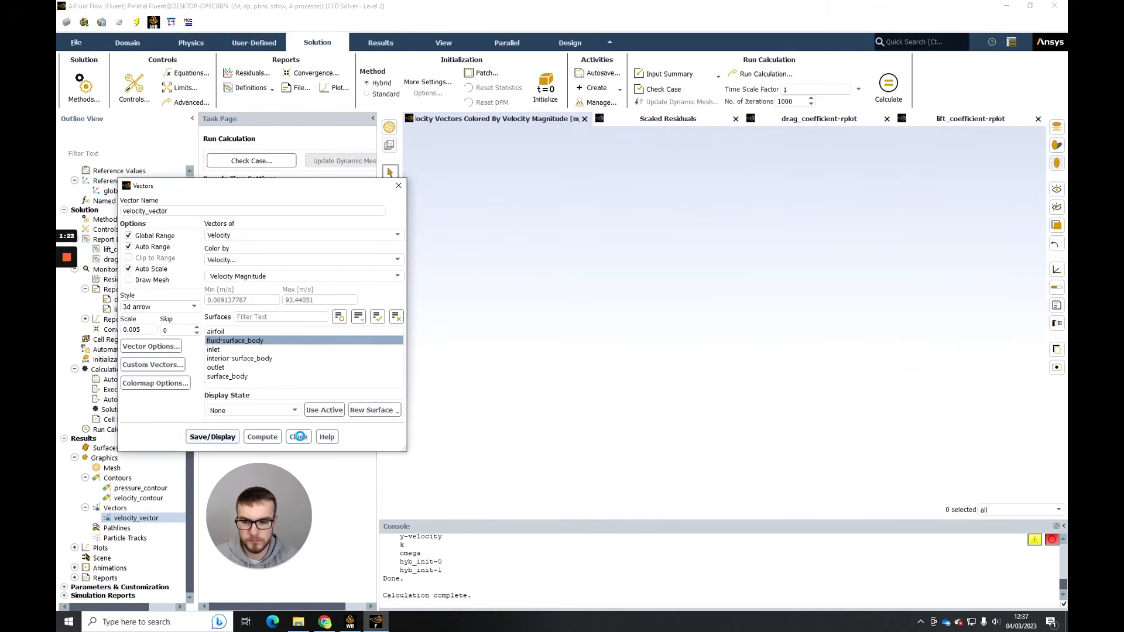
{"action": "left_click", "coordinate": [299, 436]}
- Examine the velocity vectors around the airfoil's leading edge and the boundary layer on its upper surface
{"action": "scroll", "coordinate": [630, 307], "scroll_direction": "up", "scroll_amount": 5}
{"action": "scroll", "coordinate": [644, 309], "scroll_direction": "up", "scroll_amount": 5}
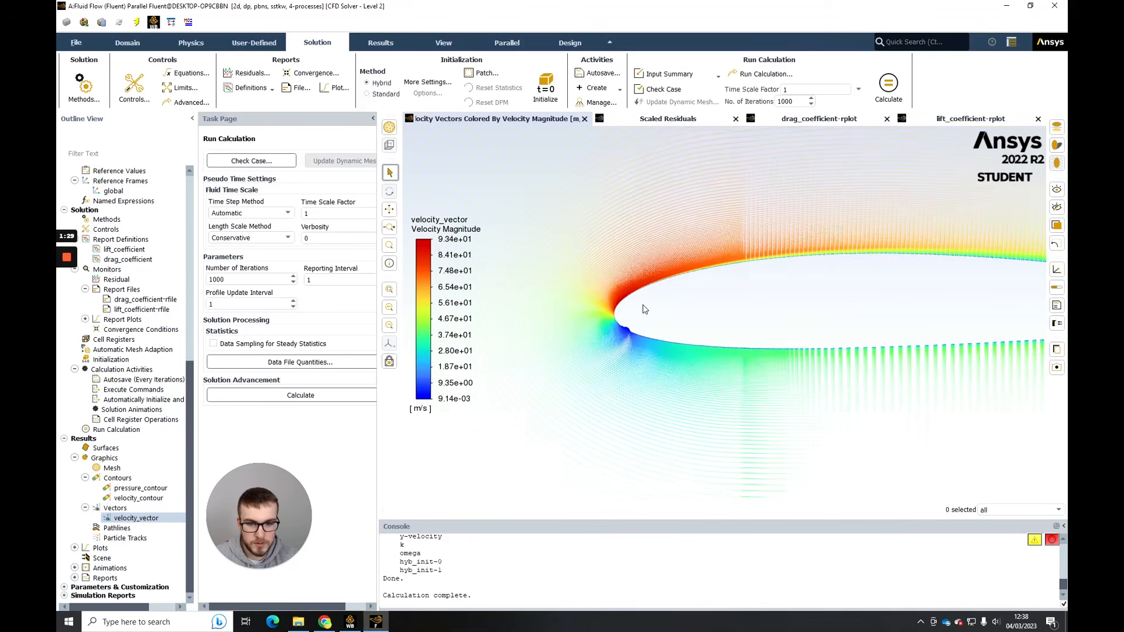
{"action": "scroll", "coordinate": [632, 310], "scroll_direction": "up", "scroll_amount": 3}
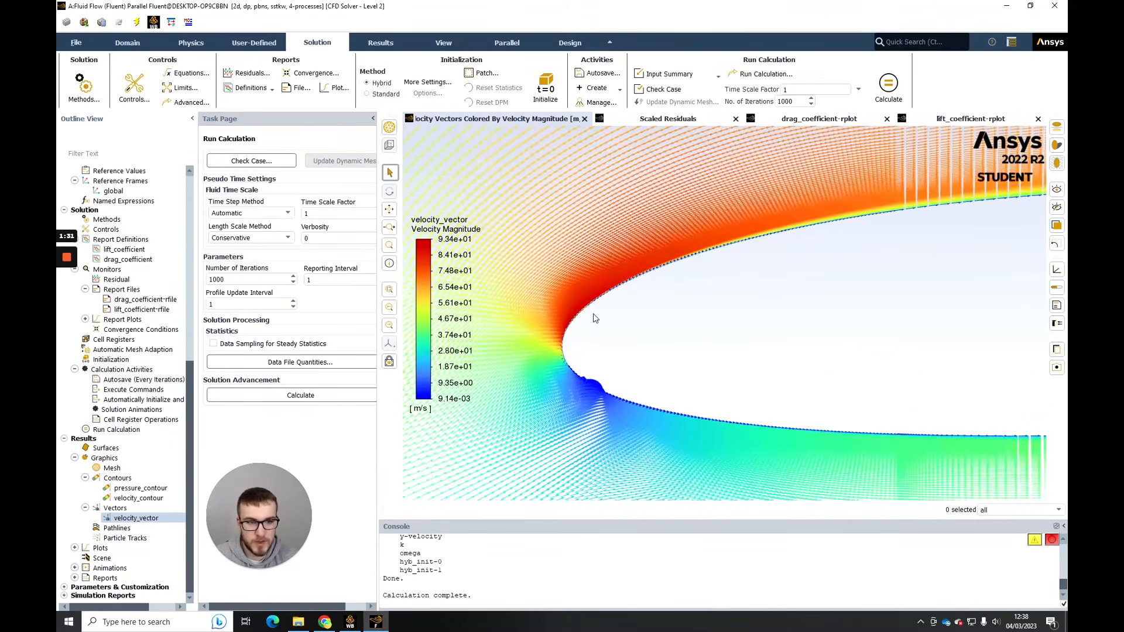
{"action": "scroll", "coordinate": [866, 209], "scroll_direction": "down", "scroll_amount": 3}
{"action": "scroll", "coordinate": [691, 265], "scroll_direction": "up", "scroll_amount": 5}
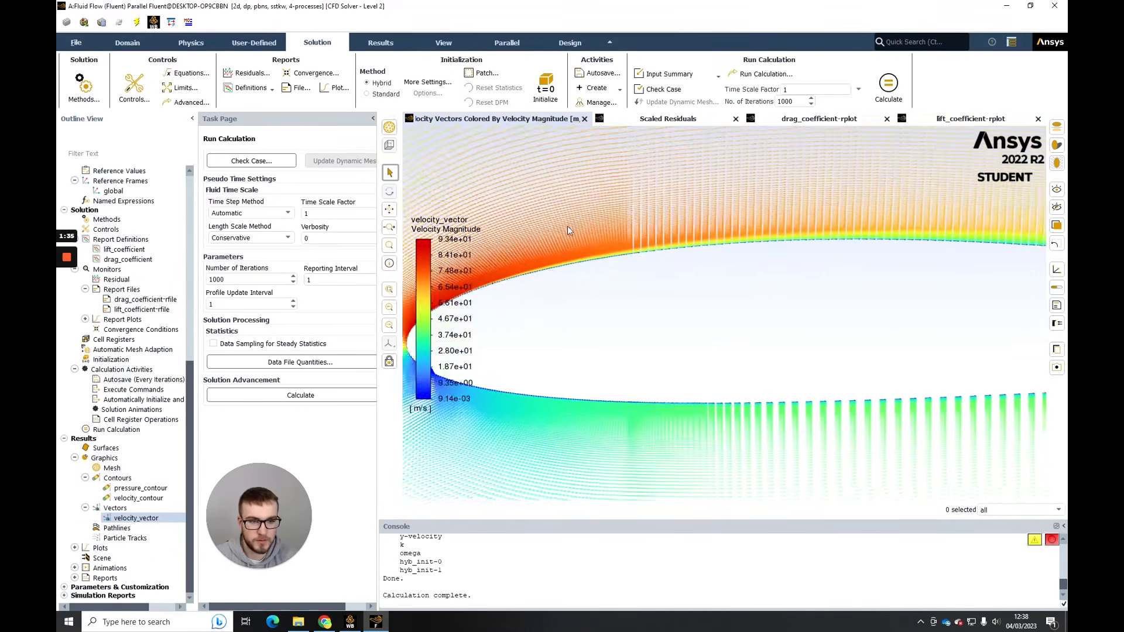
{"action": "left_click_drag", "start_coordinate": [789, 240], "coordinate": [619, 236]}
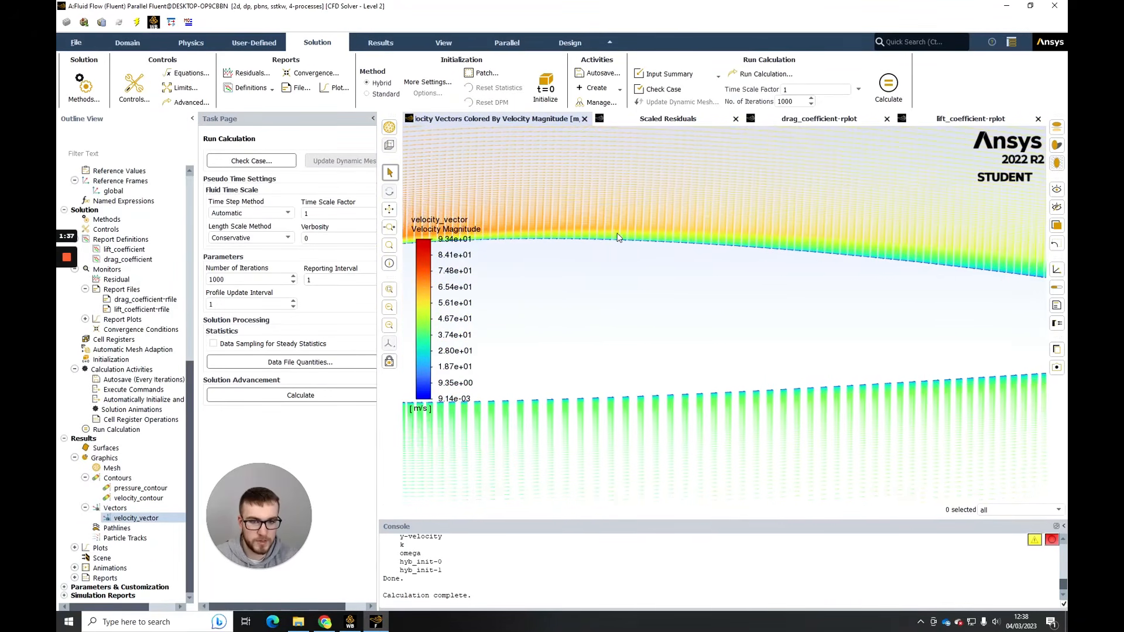
{"action": "scroll", "coordinate": [824, 243], "scroll_direction": "down", "scroll_amount": 2}
{"action": "scroll", "coordinate": [826, 245], "scroll_direction": "up", "scroll_amount": 3}
{"action": "scroll", "coordinate": [842, 247], "scroll_direction": "up", "scroll_amount": 3}
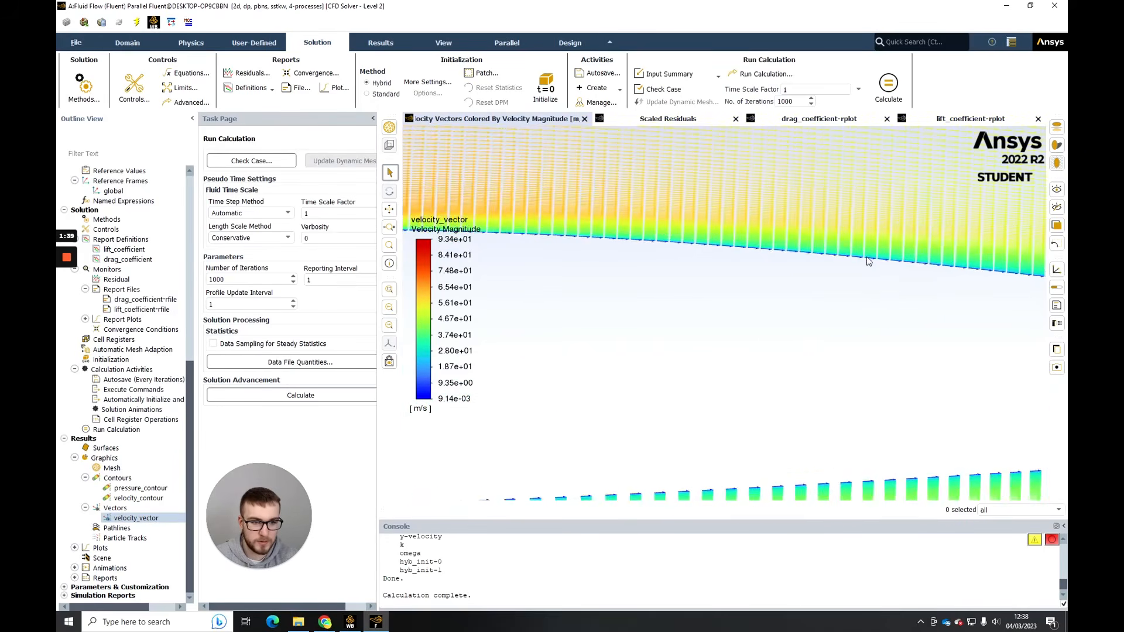
- Follow the velocity vectors along the rear of the upper surface and examine the flow at the trailing edge and wake
{"action": "left_click_drag", "start_coordinate": [867, 249], "coordinate": [751, 244]}
{"action": "left_click_drag", "start_coordinate": [878, 270], "coordinate": [735, 270]}
{"action": "left_click_drag", "start_coordinate": [984, 323], "coordinate": [826, 296]}
{"action": "left_click_drag", "start_coordinate": [849, 334], "coordinate": [706, 305]}
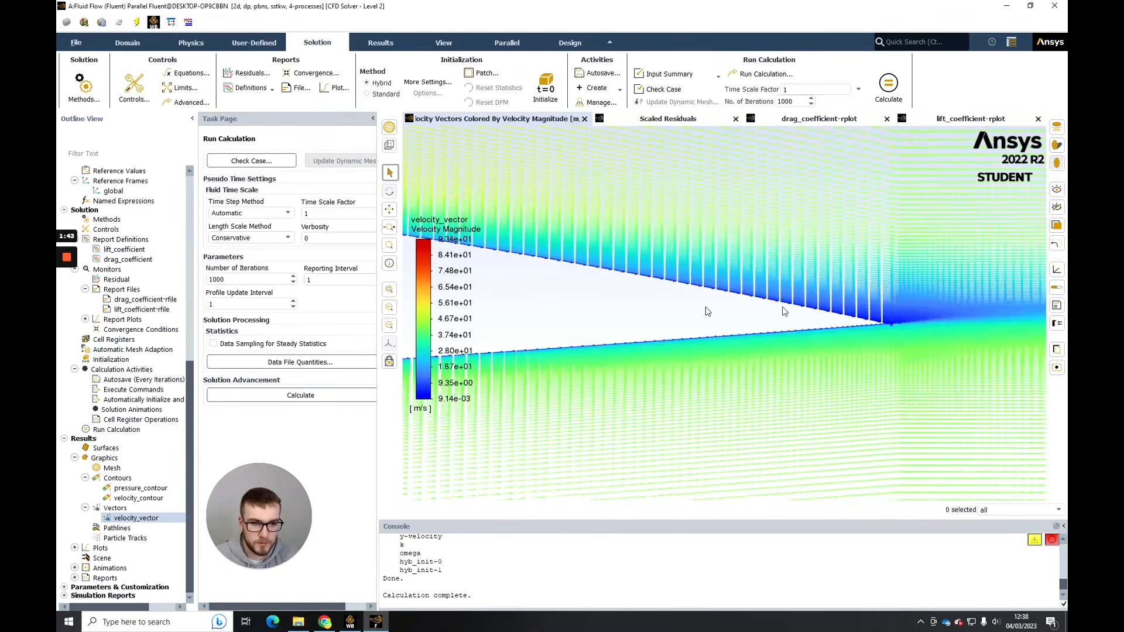
{"action": "left_click_drag", "start_coordinate": [875, 307], "coordinate": [727, 307]}
{"action": "scroll", "coordinate": [754, 308], "scroll_direction": "down", "scroll_amount": 3}
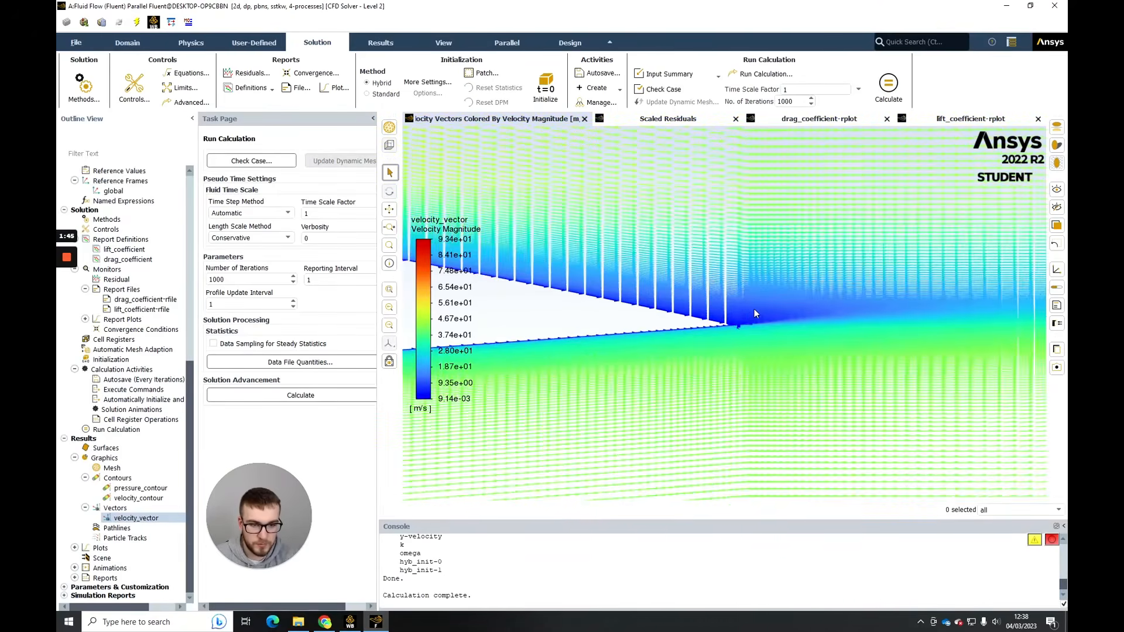
{"action": "scroll", "coordinate": [754, 308], "scroll_direction": "up", "scroll_amount": 3}
{"action": "scroll", "coordinate": [739, 321], "scroll_direction": "down", "scroll_amount": 5}
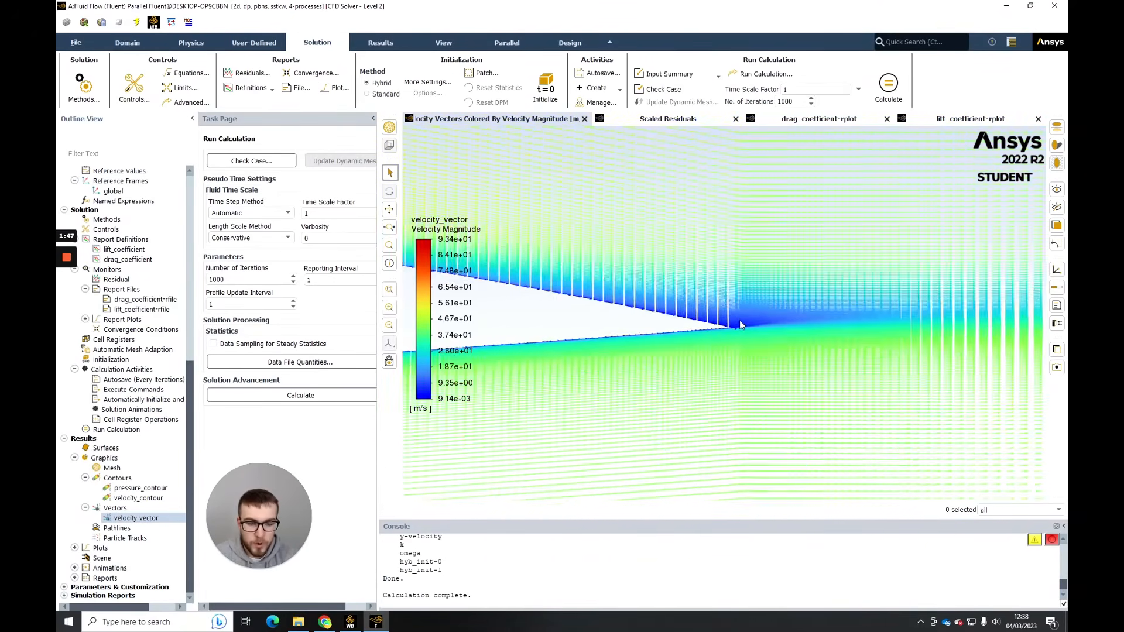
{"action": "left_click_drag", "start_coordinate": [656, 328], "coordinate": [815, 307]}
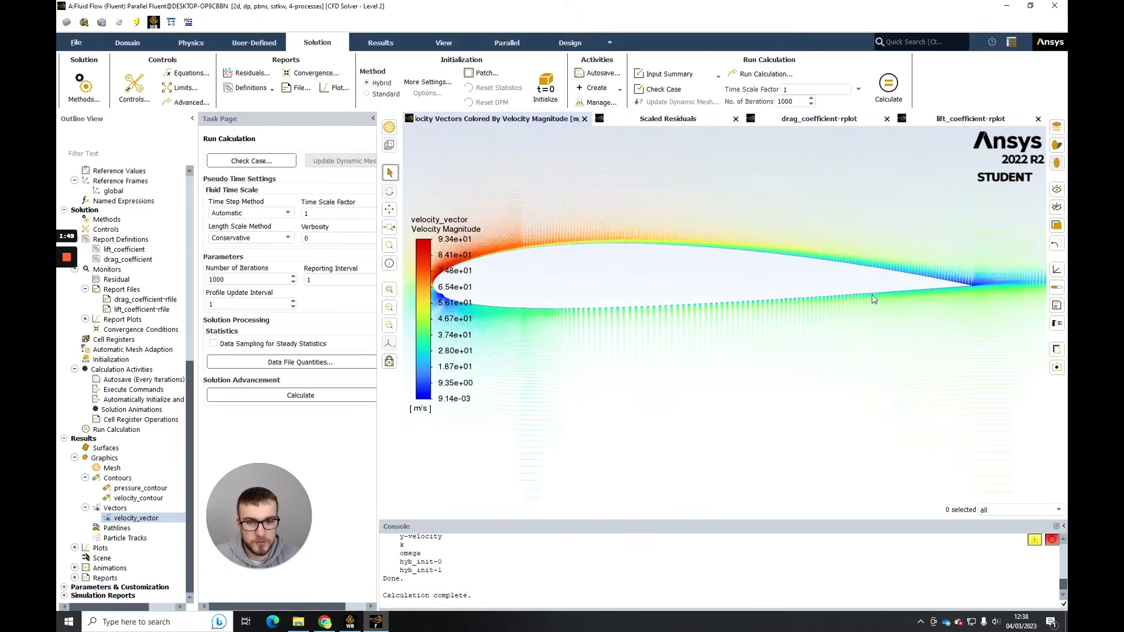
- Create a new XY plot under Results and name it y+_vs_location
{"action": "scroll", "coordinate": [776, 292], "scroll_direction": "up", "scroll_amount": 4}
{"action": "scroll", "coordinate": [773, 291], "scroll_direction": "down", "scroll_amount": 3}
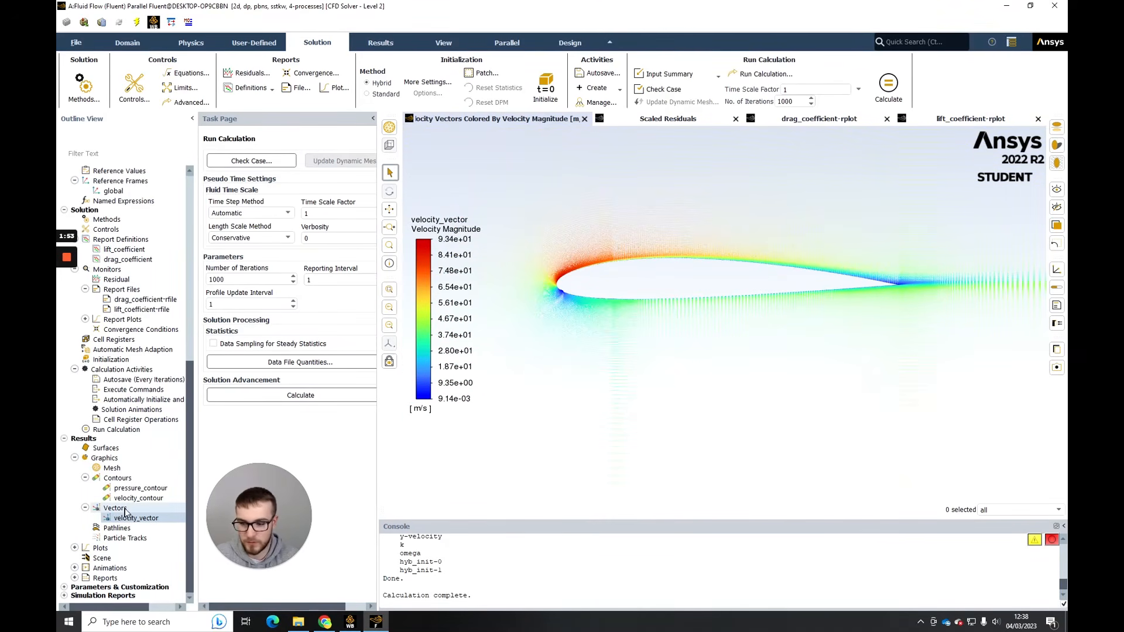
{"action": "left_click", "coordinate": [74, 548]}
{"action": "scroll", "coordinate": [108, 548], "scroll_direction": "down", "scroll_amount": 3}
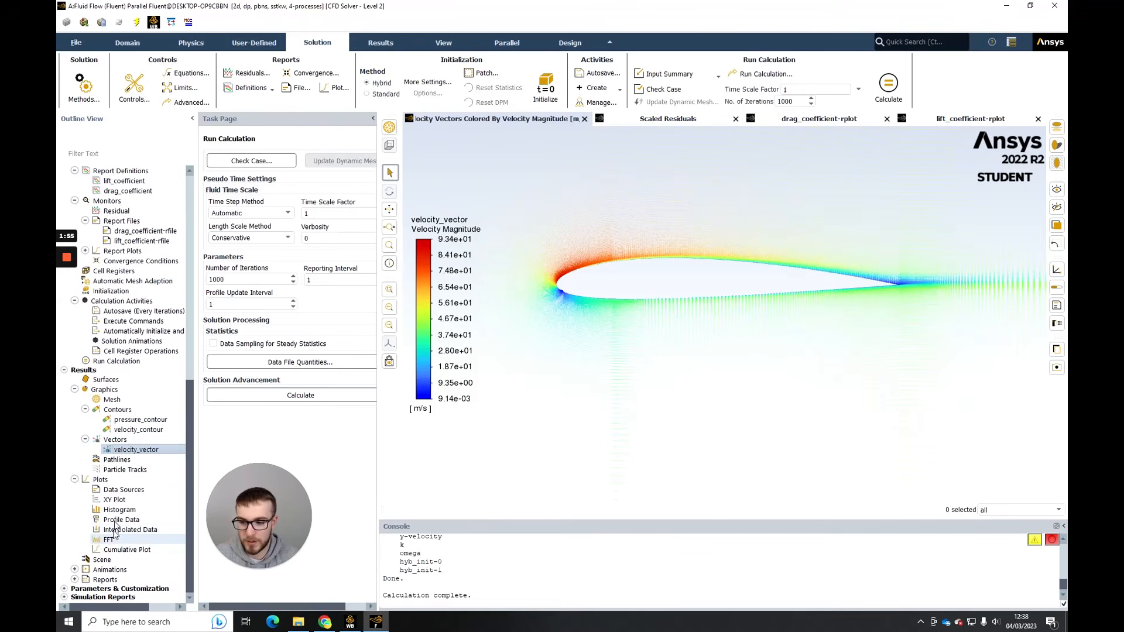
{"action": "right_click", "coordinate": [115, 500]}
{"action": "left_click", "coordinate": [119, 506]}
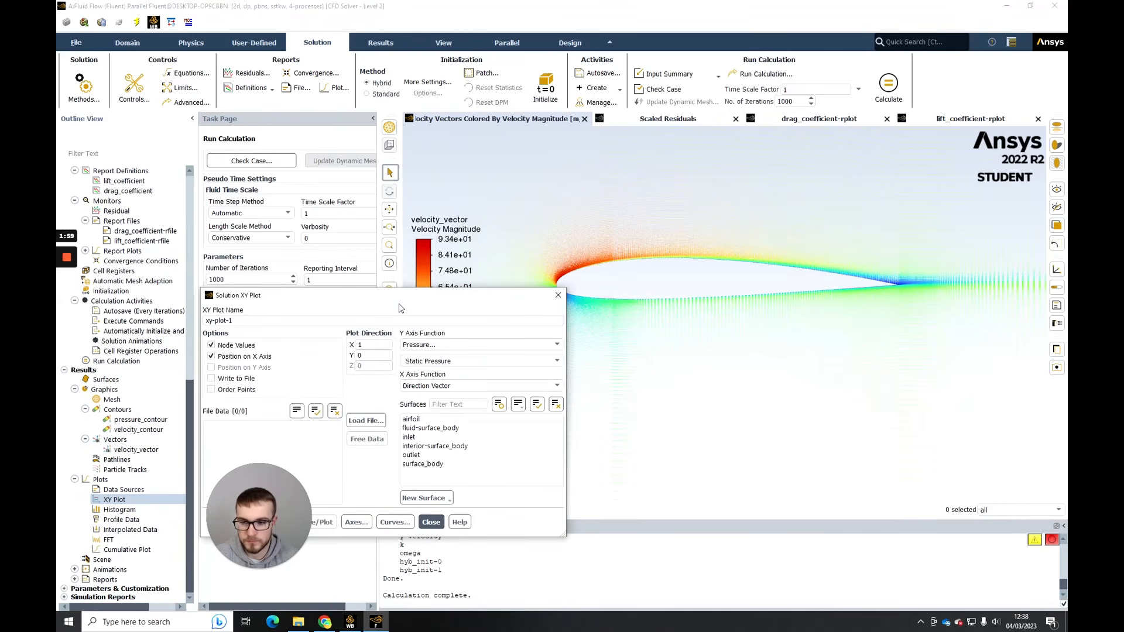
{"action": "triple_click", "coordinate": [293, 321]}
{"action": "type", "text": "y+_vs_location"}
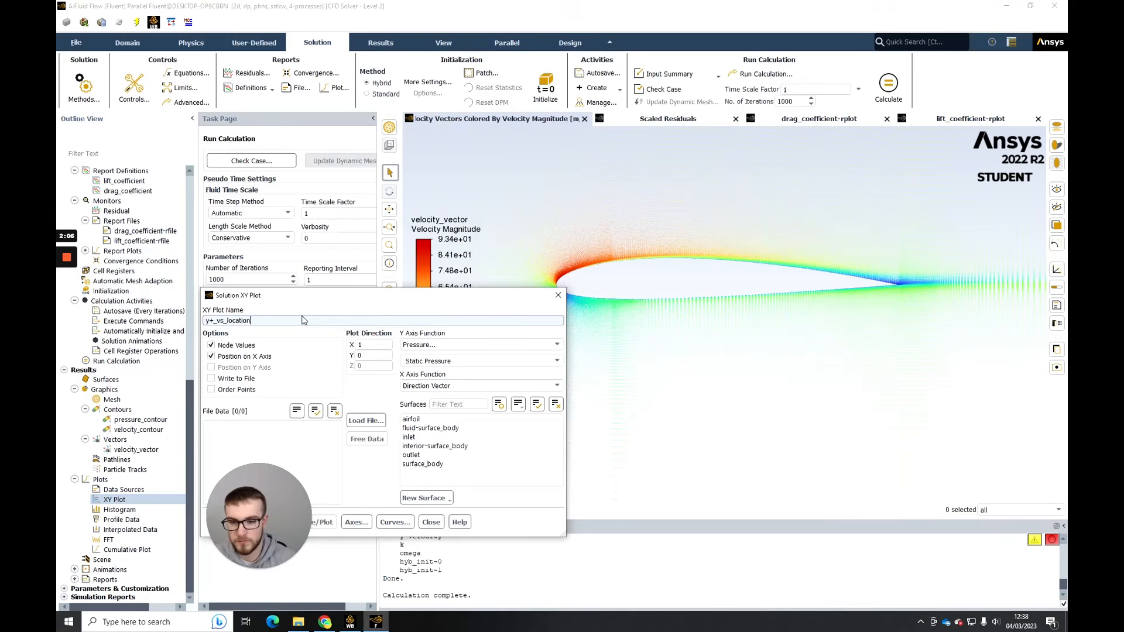
- Set the y+_vs_location plot's Y axis function to Turbulence, Wall Yplus
{"action": "left_click", "coordinate": [416, 344]}
{"action": "left_click", "coordinate": [433, 381]}
{"action": "left_click", "coordinate": [430, 361]}
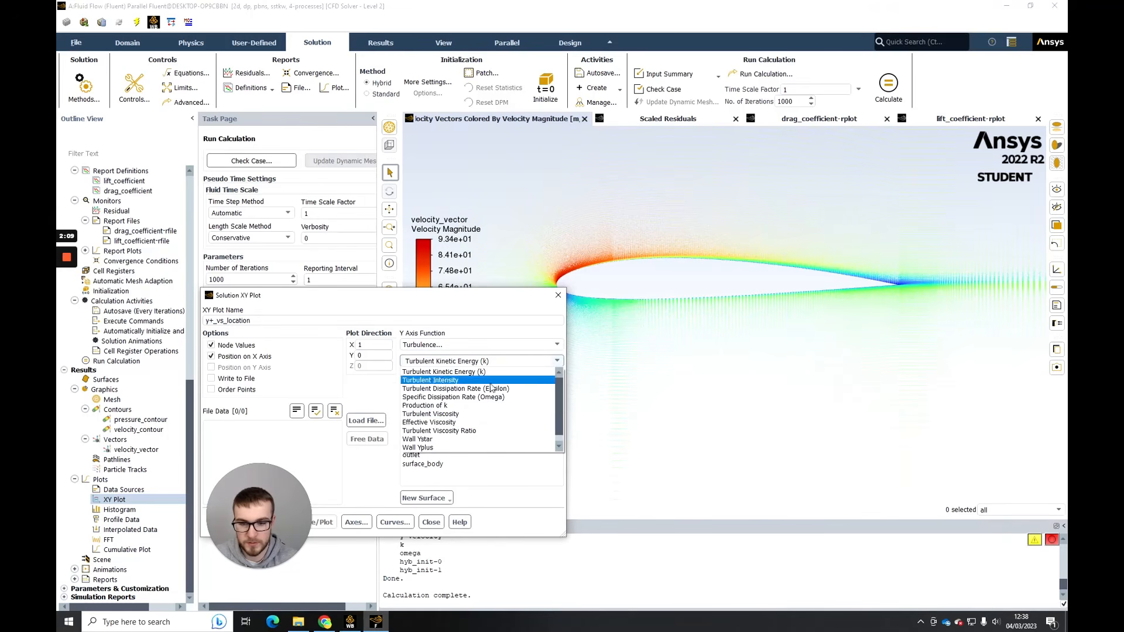
{"action": "left_click", "coordinate": [433, 447]}
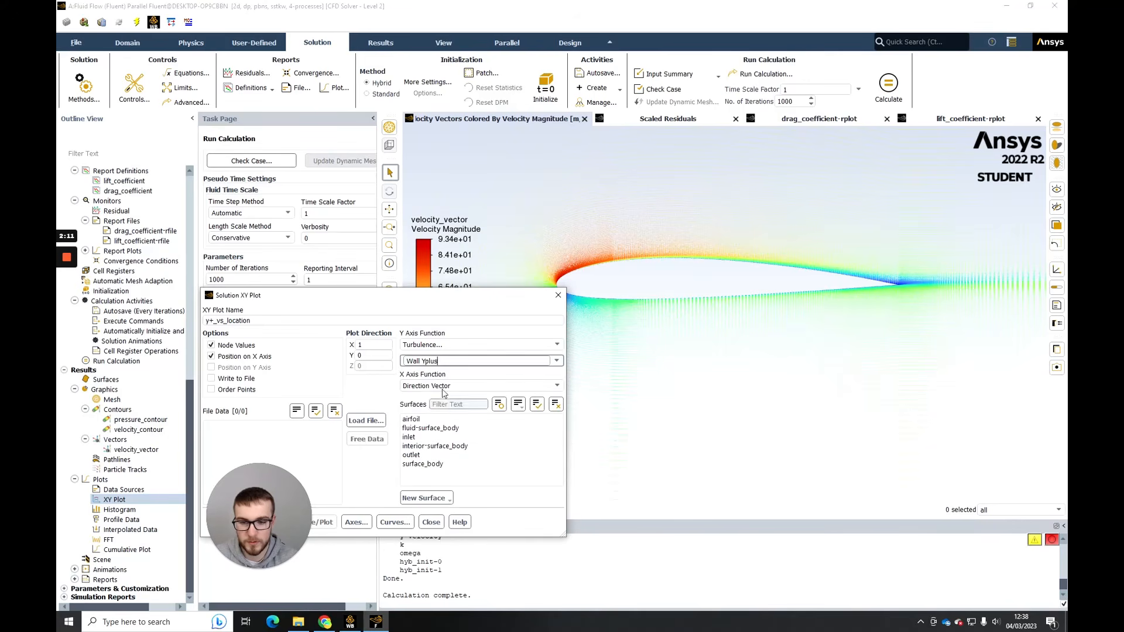
- Plot Wall Yplus against position on fluid-surface_body
{"action": "left_click_drag", "start_coordinate": [377, 291], "coordinate": [358, 167]}
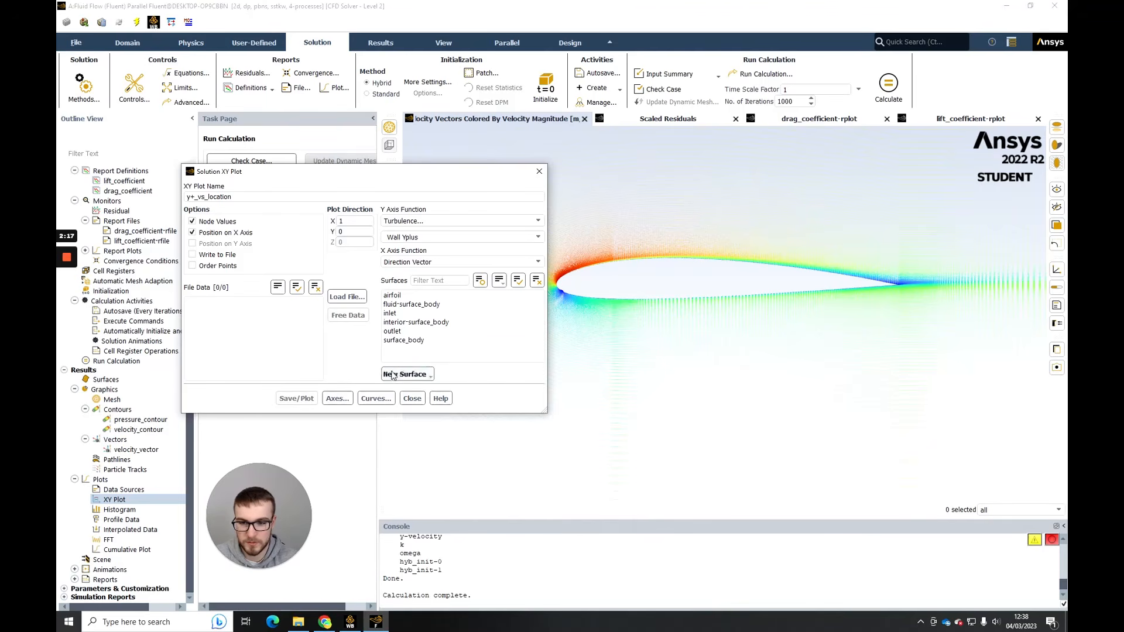
{"action": "left_click", "coordinate": [410, 305]}
{"action": "left_click", "coordinate": [296, 398]}
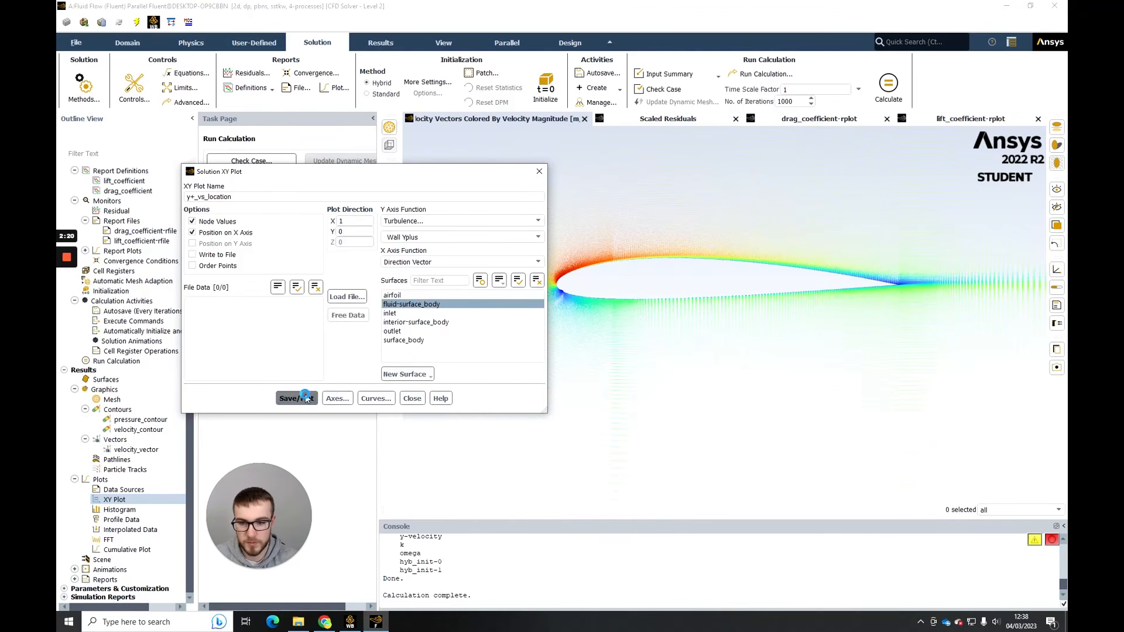
- Replot Wall Yplus on the airfoil surface only instead of fluid-surface_body, close the plot settings and inspect the leading-edge peak
{"action": "left_click", "coordinate": [401, 295]}
{"action": "left_click", "coordinate": [403, 305]}
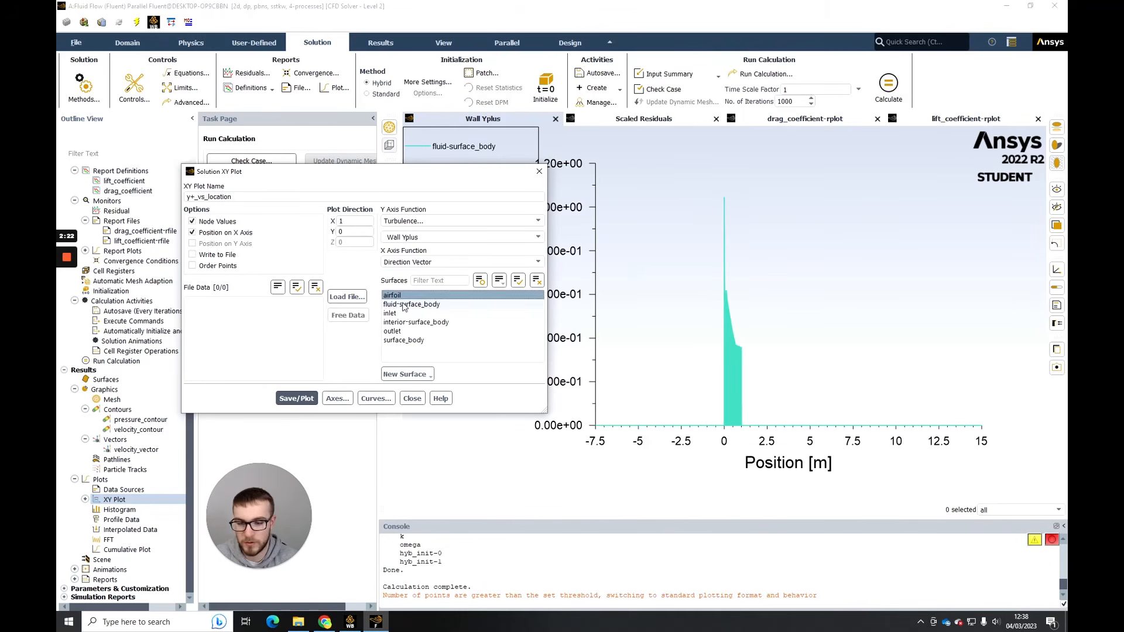
{"action": "left_click", "coordinate": [299, 398]}
{"action": "left_click", "coordinate": [412, 398]}
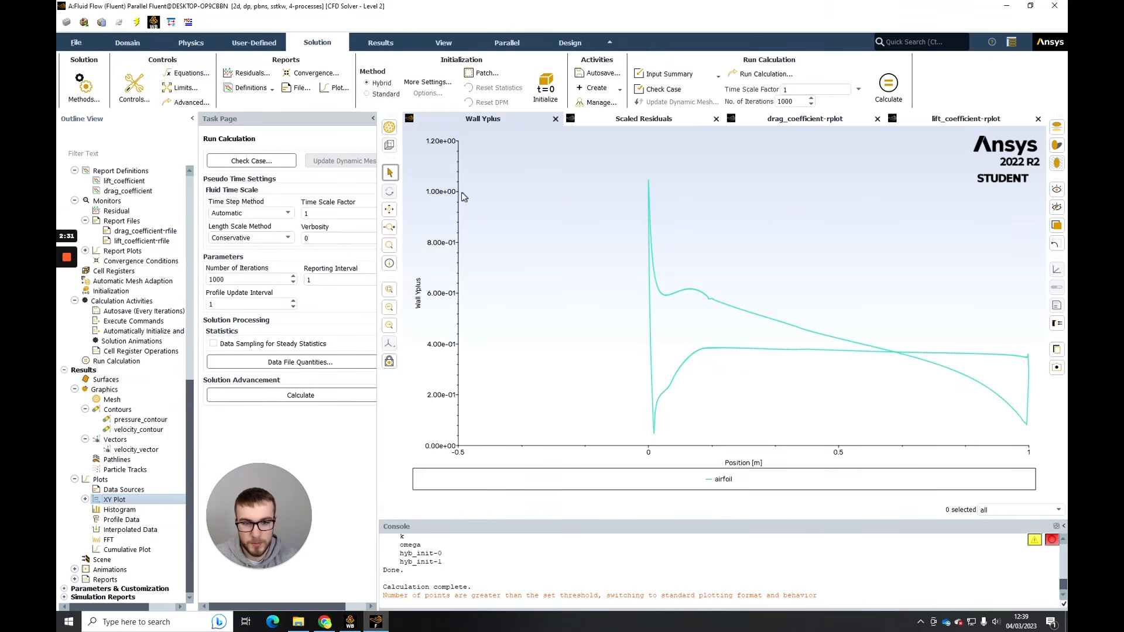
{"action": "mouse_move", "coordinate": [648, 185]}
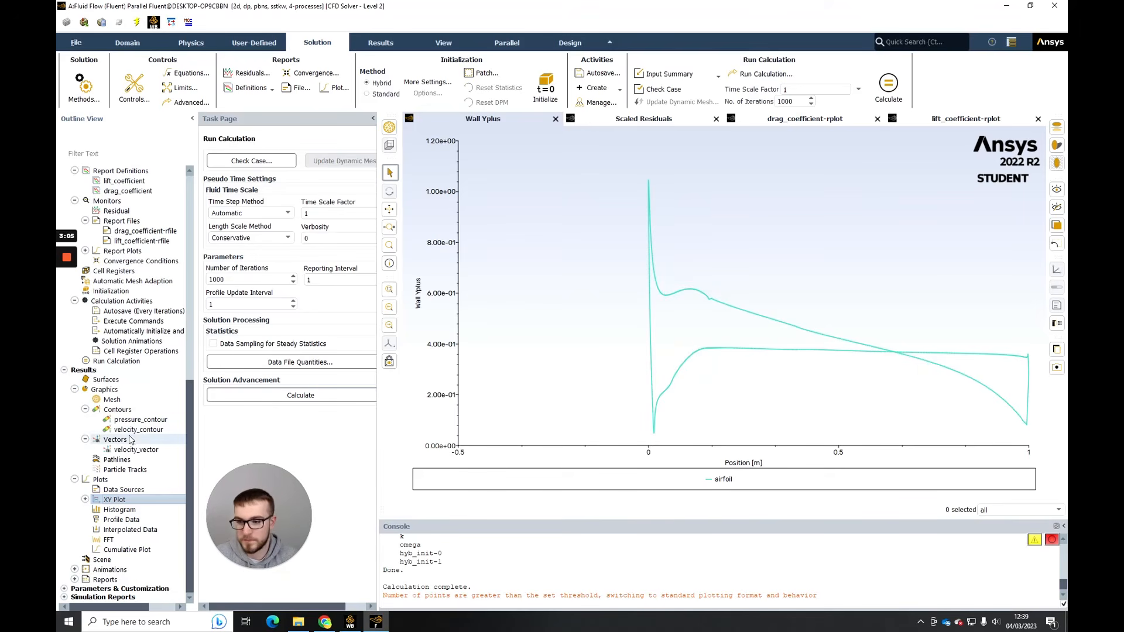
- Open the existing pressure_contour for editing
{"action": "double_click", "coordinate": [141, 419]}
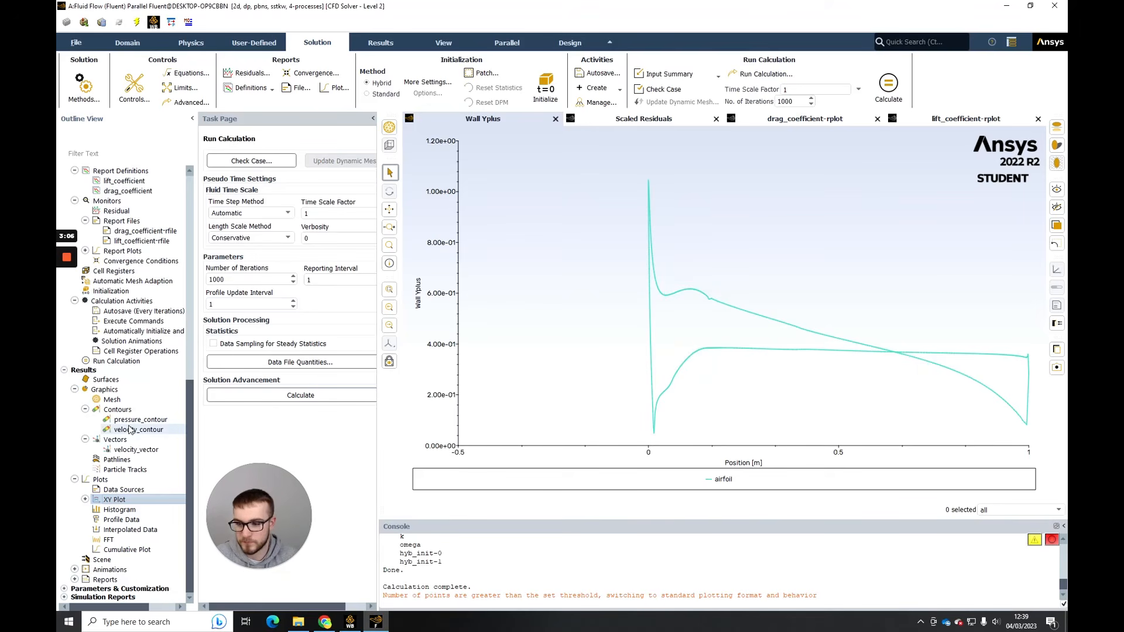